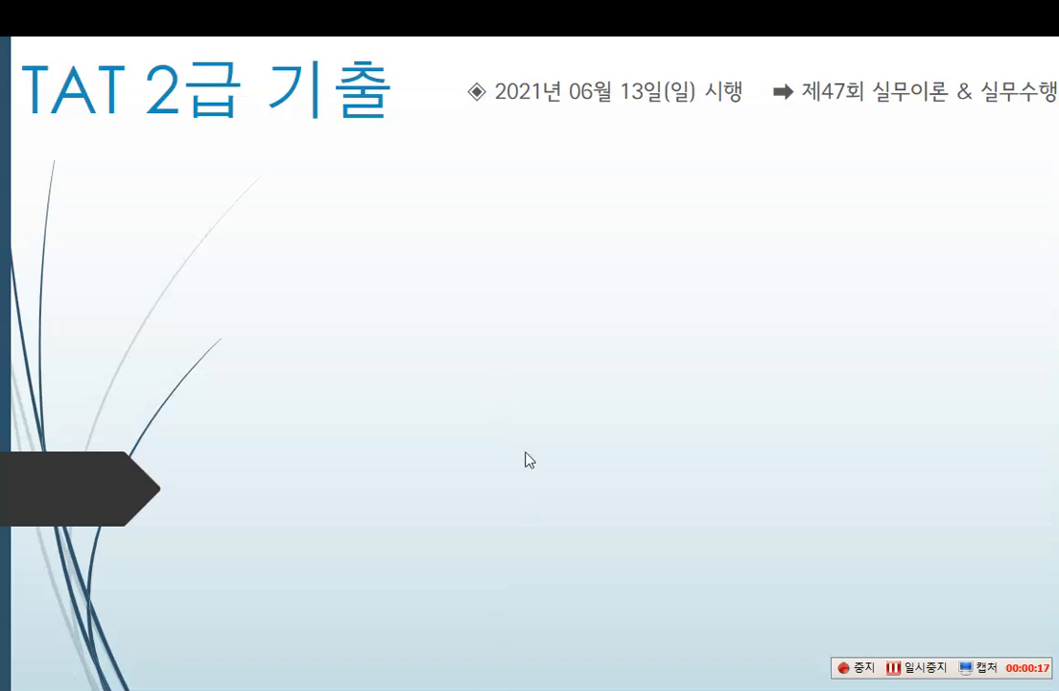
Leave the slide show and bring up the File Explorer folder 제47회 TAT 2급_C47_SK2
click(451, 376)
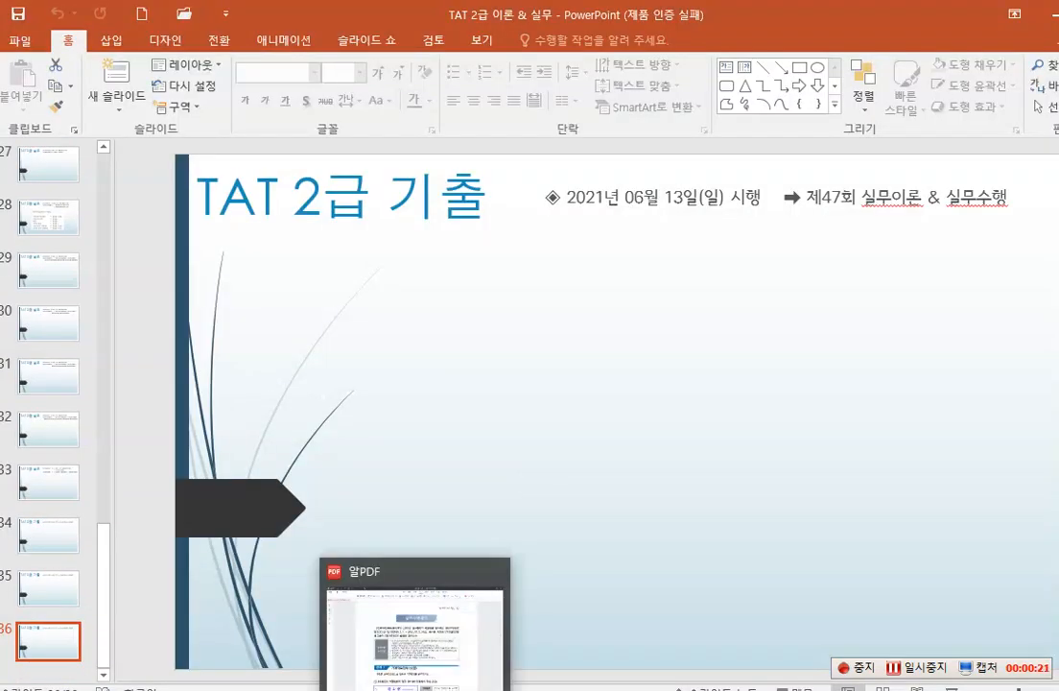
mouse_move(179, 690)
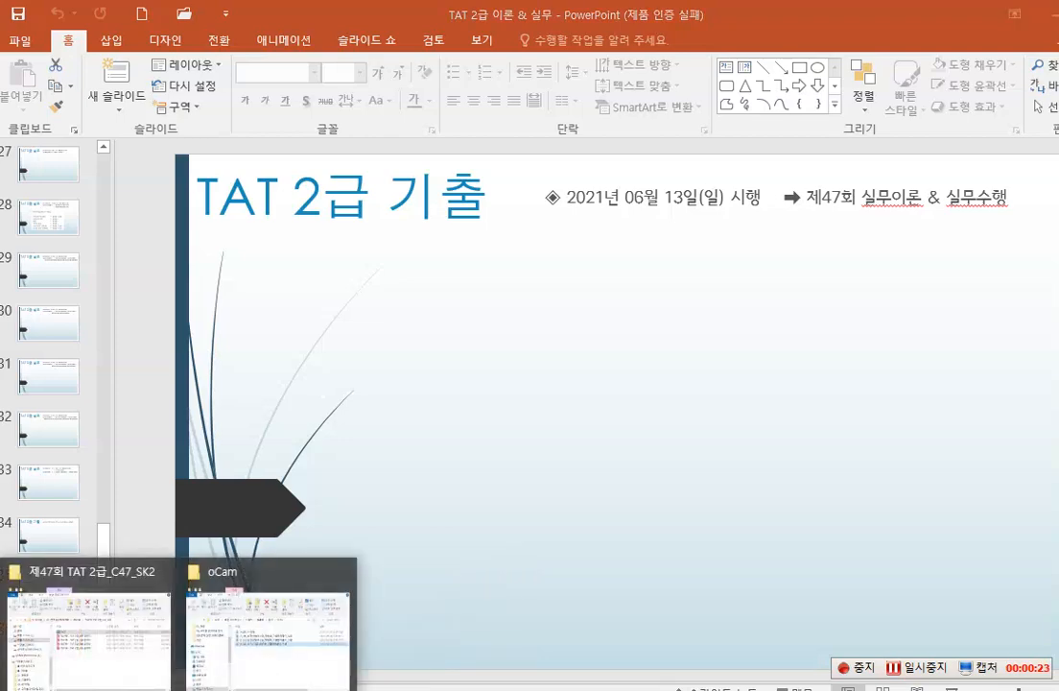
click(206, 566)
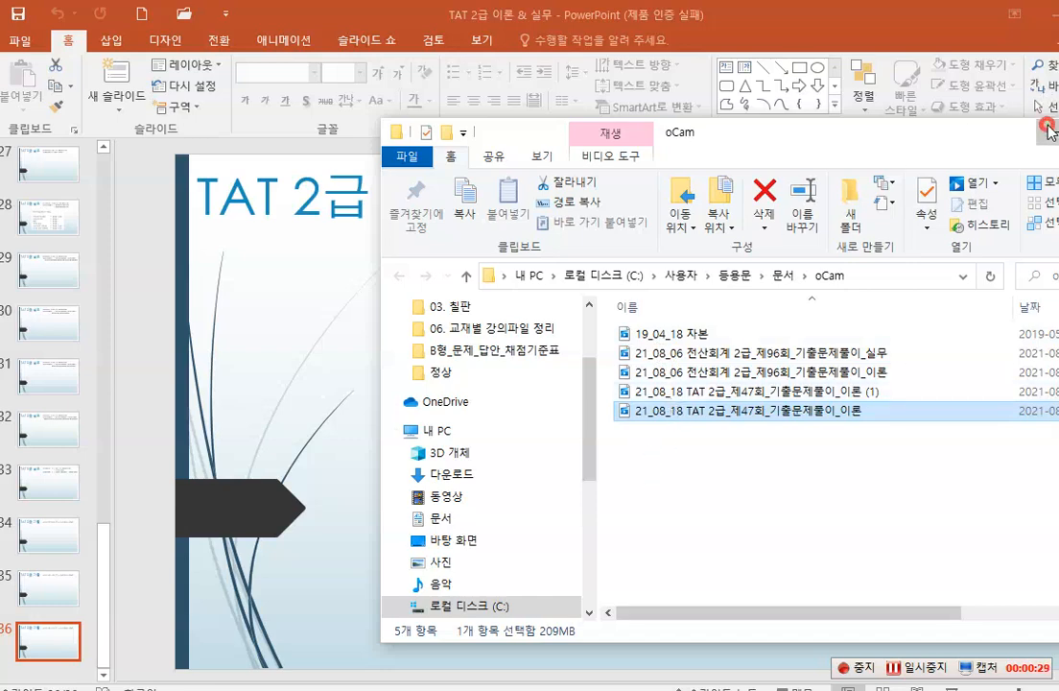
click(903, 108)
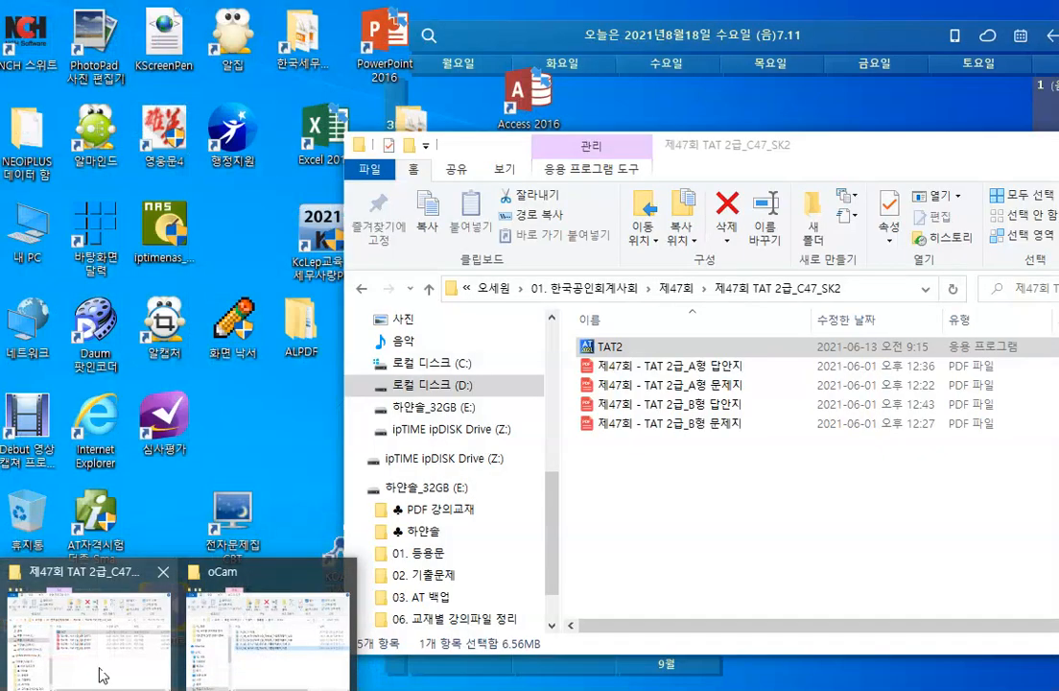
click(100, 669)
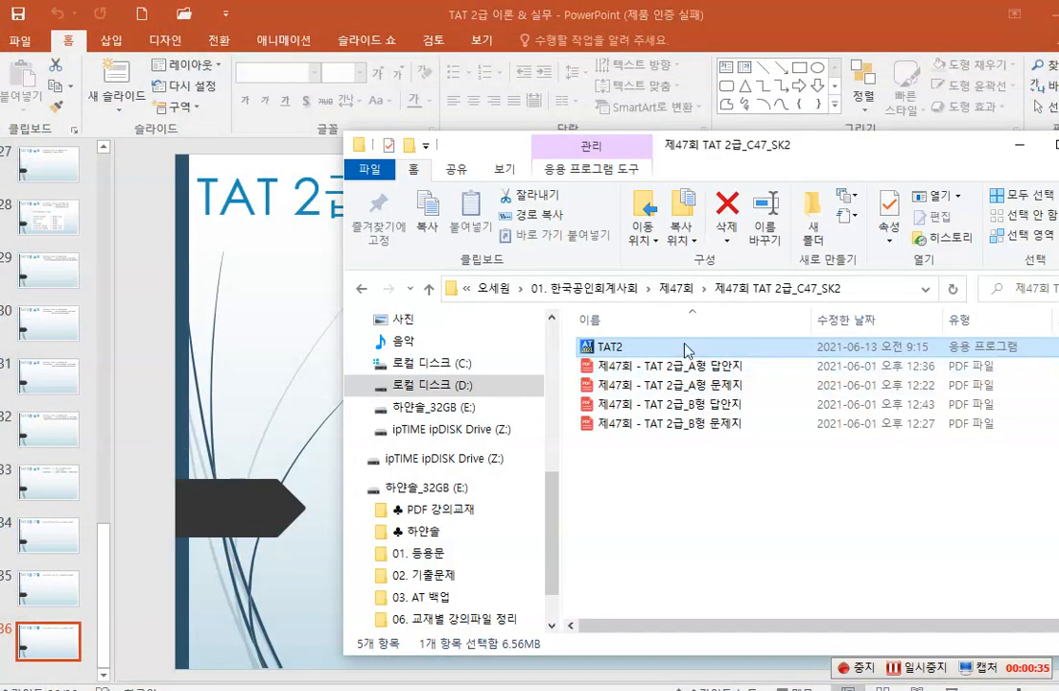
Install the TAT2 exam program from the folder, acknowledge the examinee notice and minimize the folder window
double_click(612, 349)
click(602, 373)
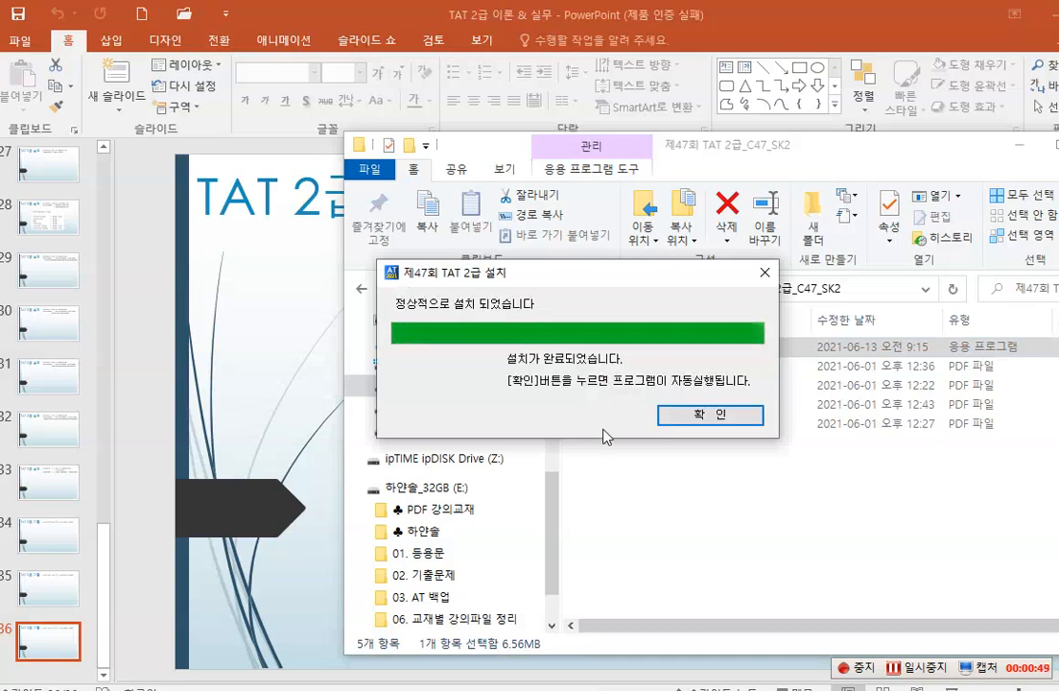
click(734, 415)
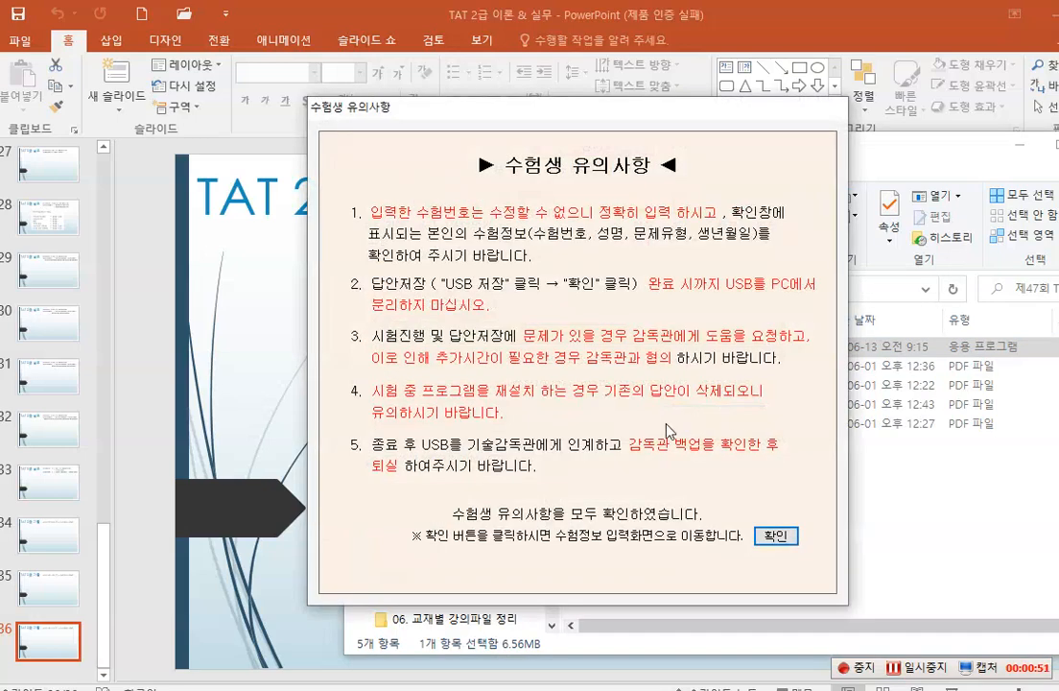
click(773, 537)
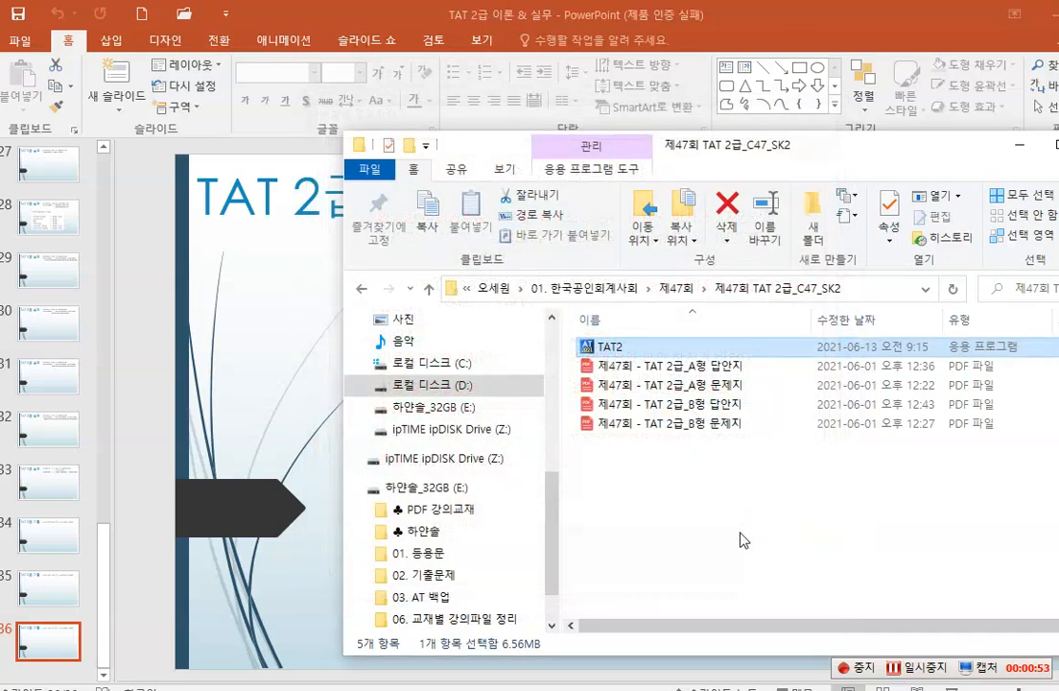
click(1020, 145)
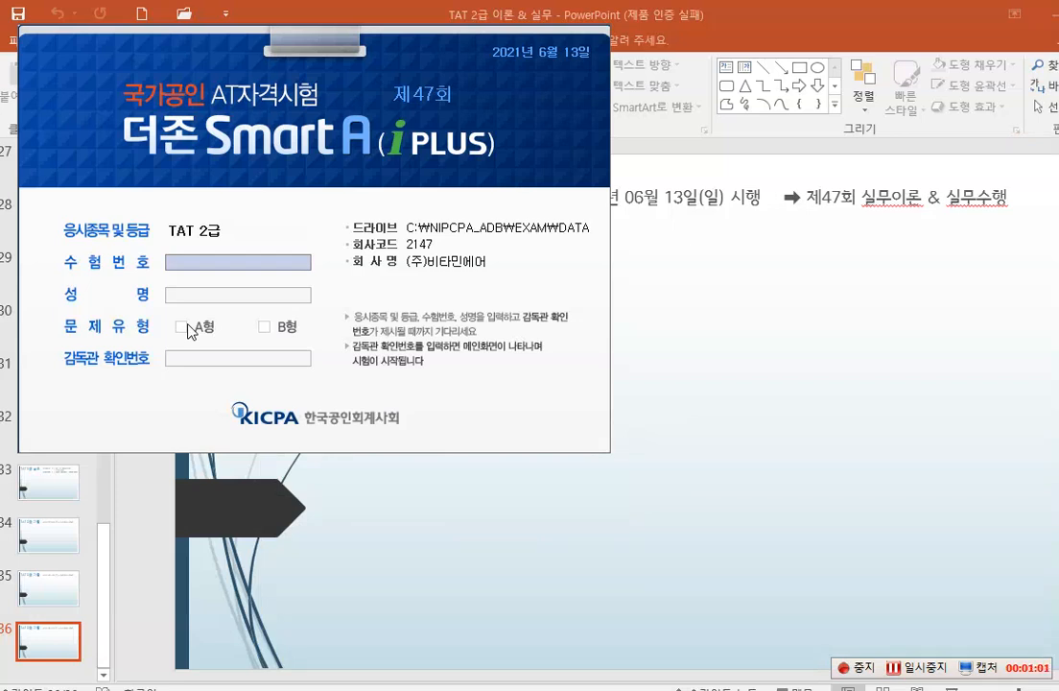
Fill in the candidate's exam number and name on the exam login form and choose question type A형
text(c47)
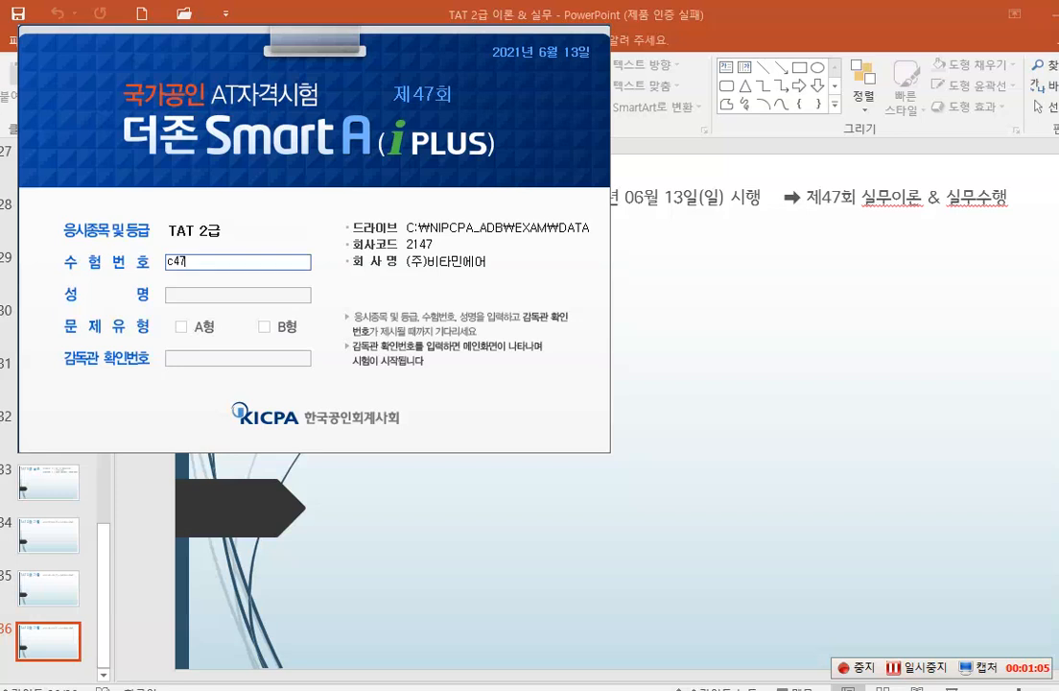
text(11111111)
key(Tab)
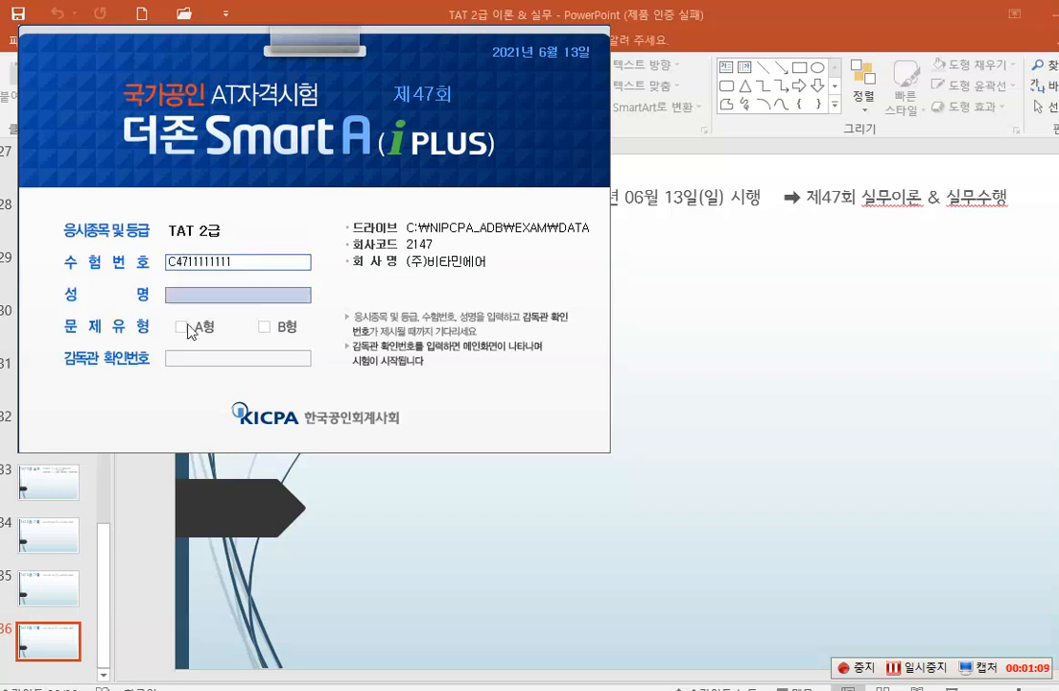
text(g)
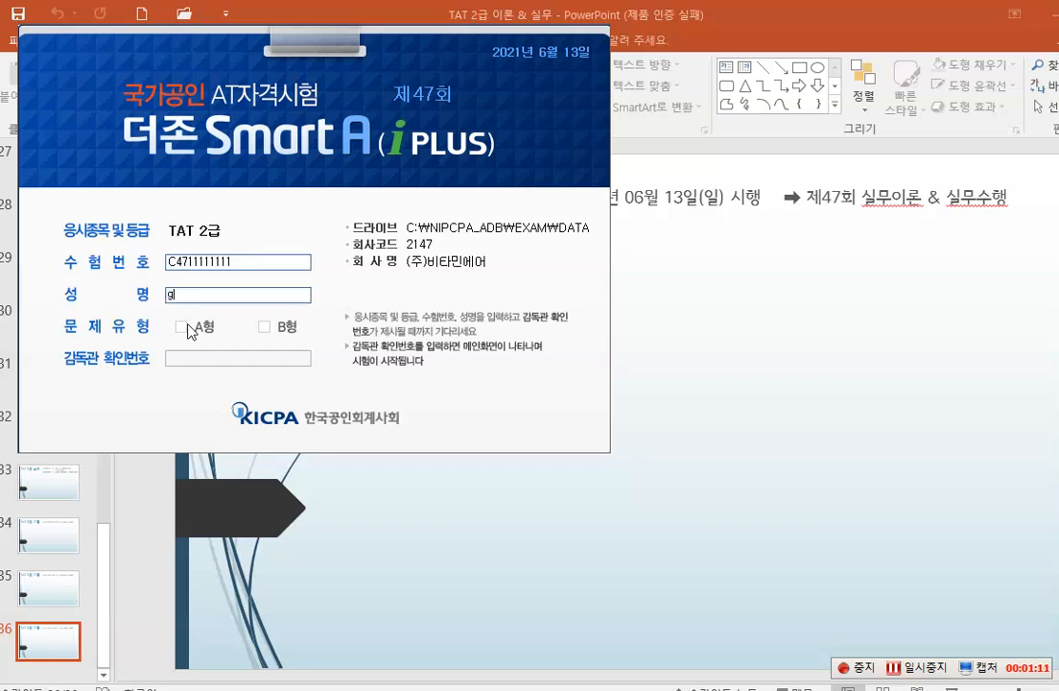
click(181, 327)
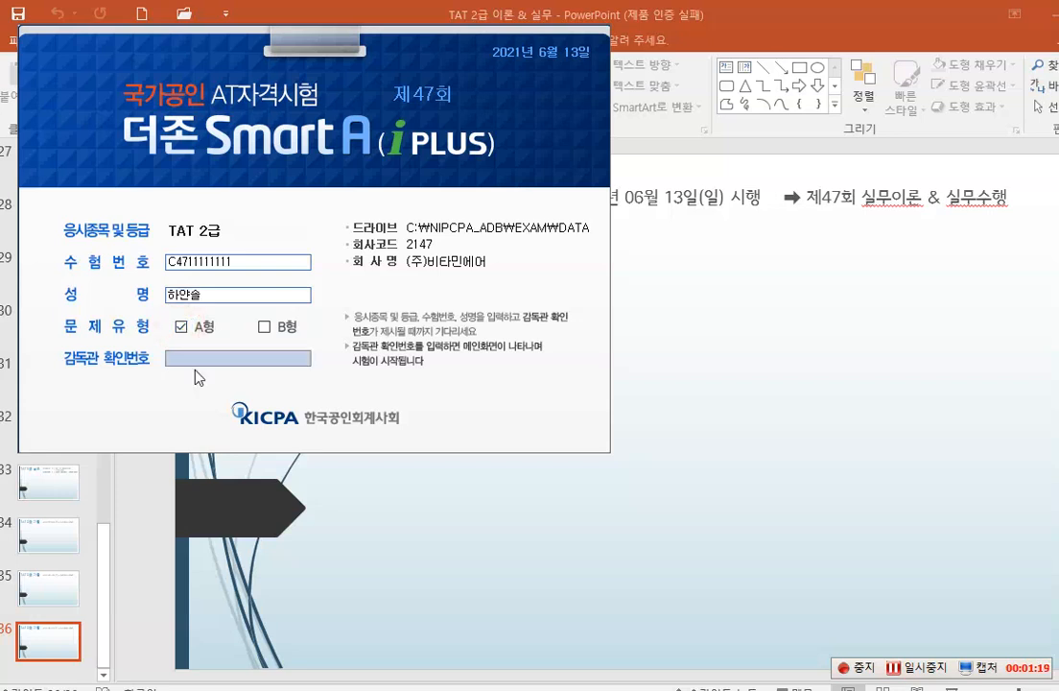
Enter the supervisor confirmation code (감독관 확인번호) and start the exam
text(sk)
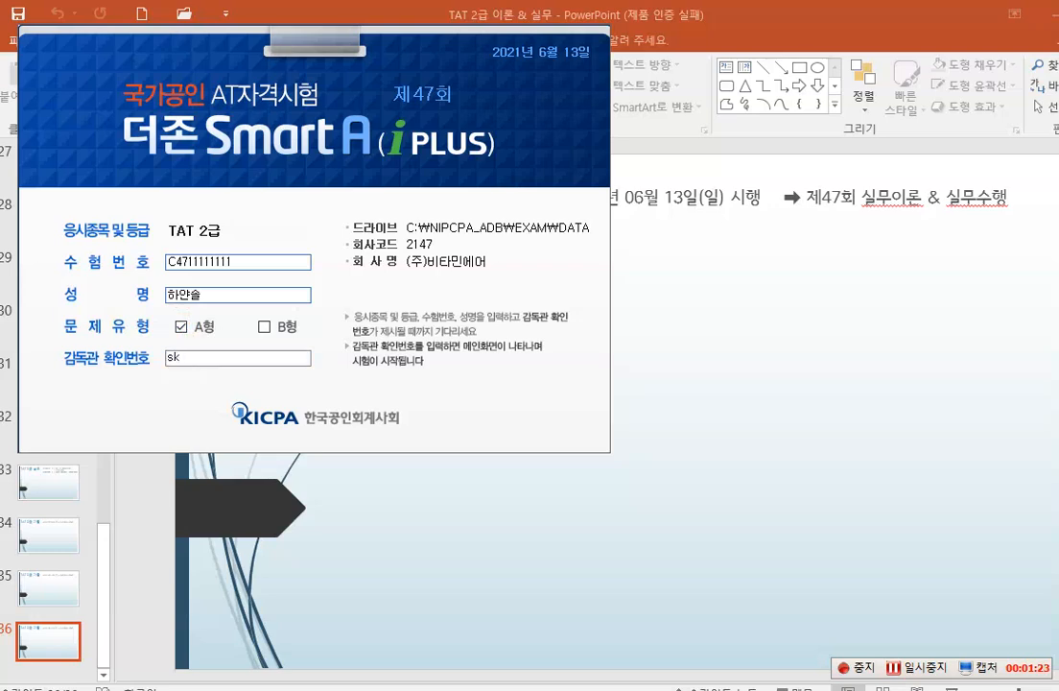
text(2)
key(Return)
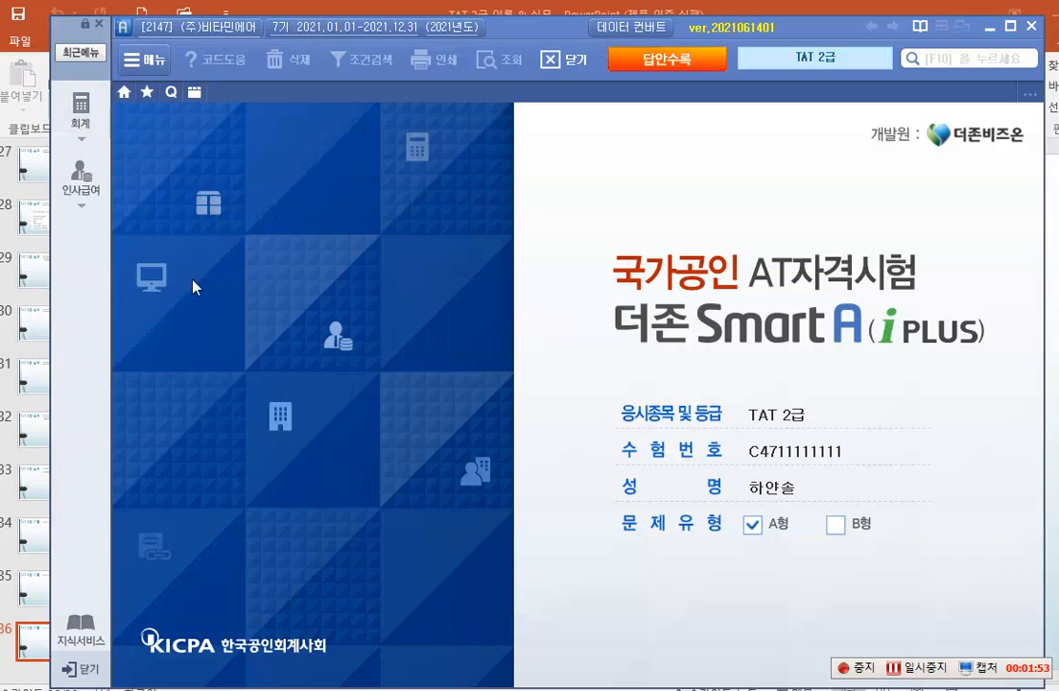
Switch to the A형 question paper in 알PDF and temporarily box 공기청정기 제조업 and the corporation wording with the screen pen
key(alt+Tab)
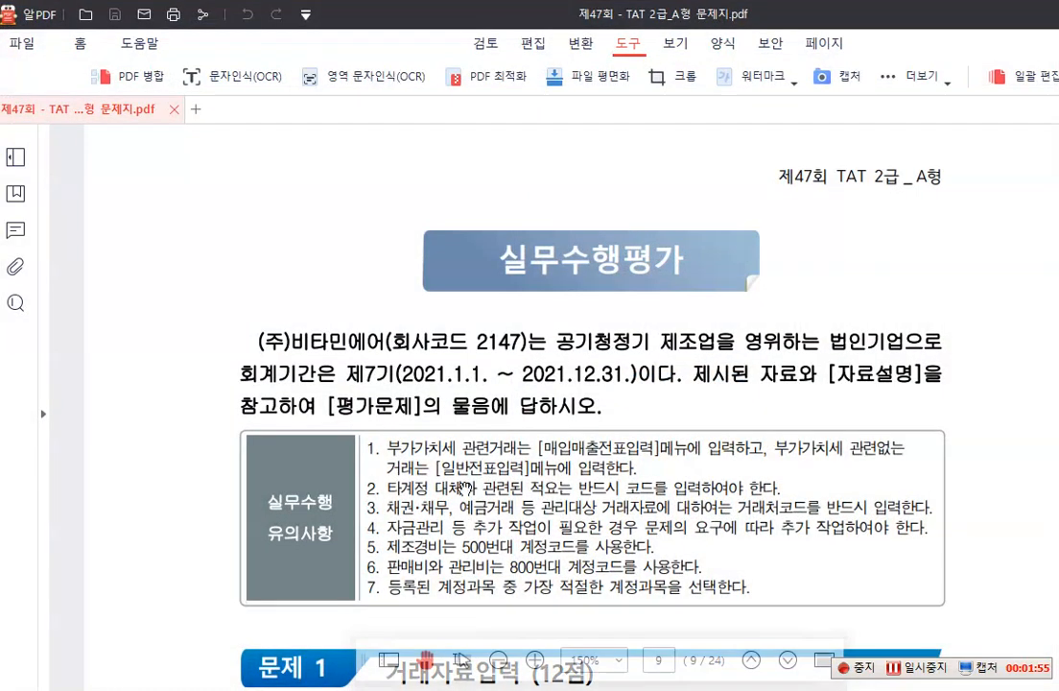
scroll(450, 458, down, 1)
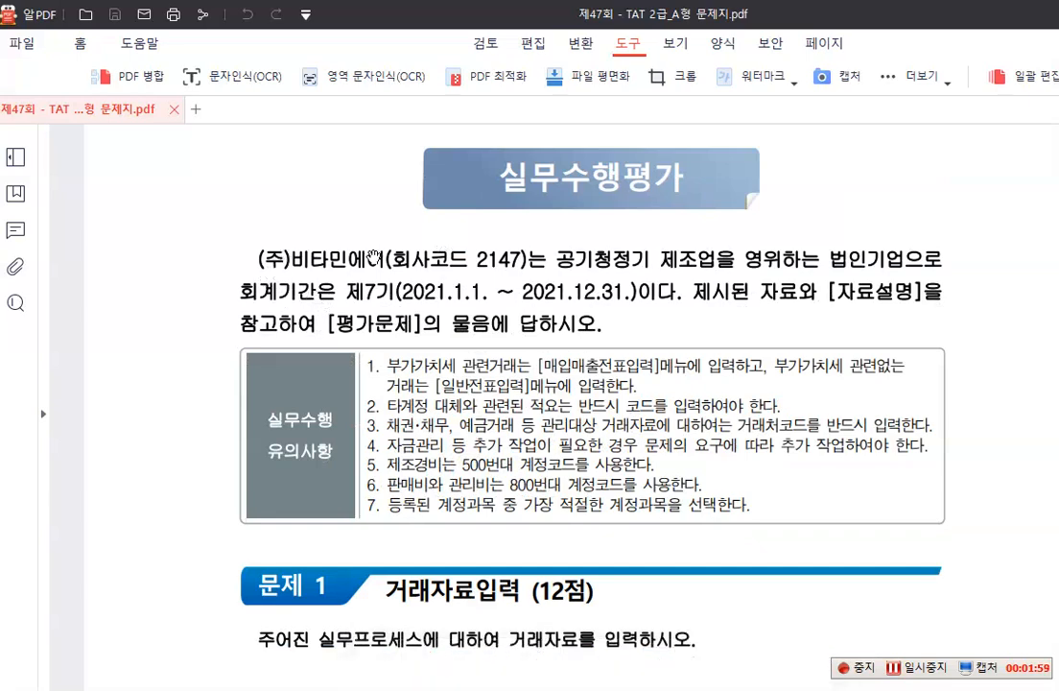
key(F9)
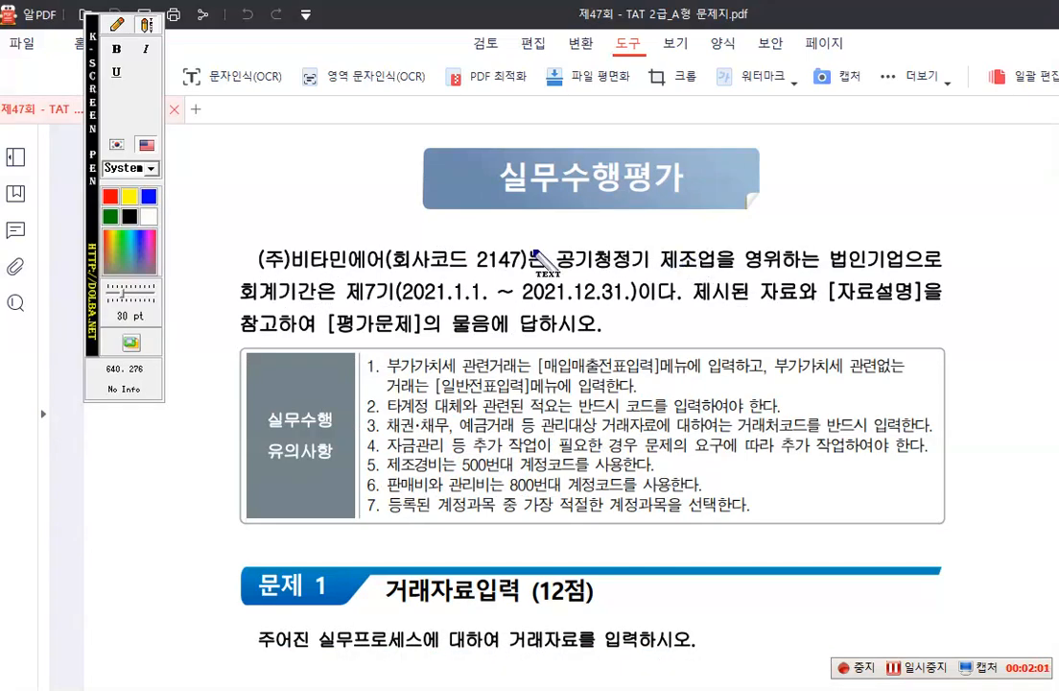
drag(88, 134, 1058, 197)
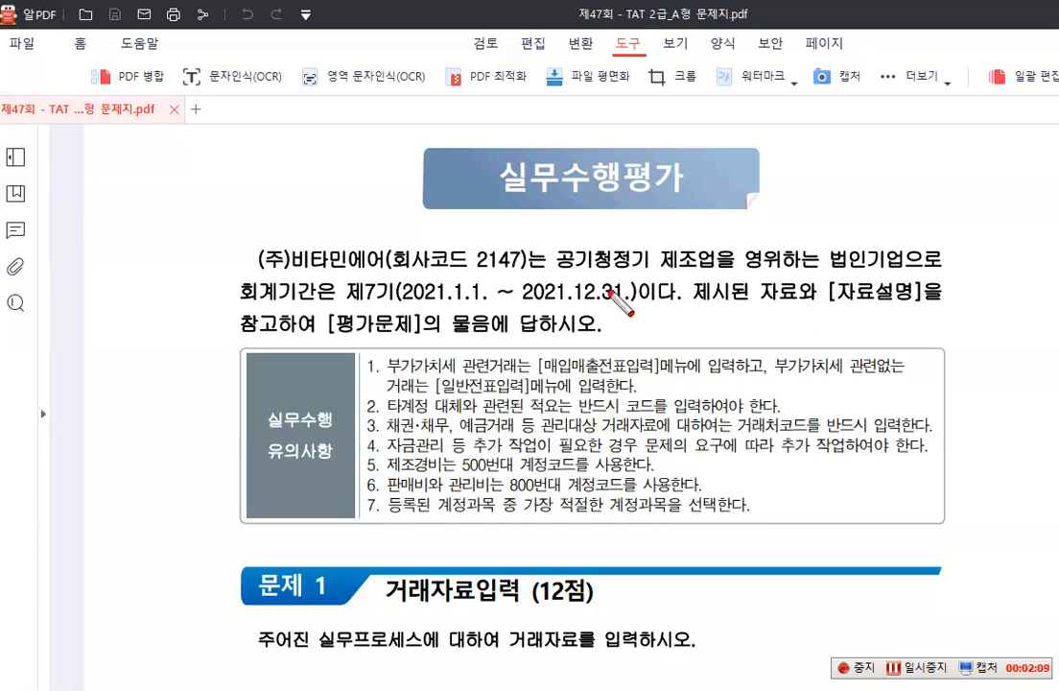
drag(551, 240, 719, 274)
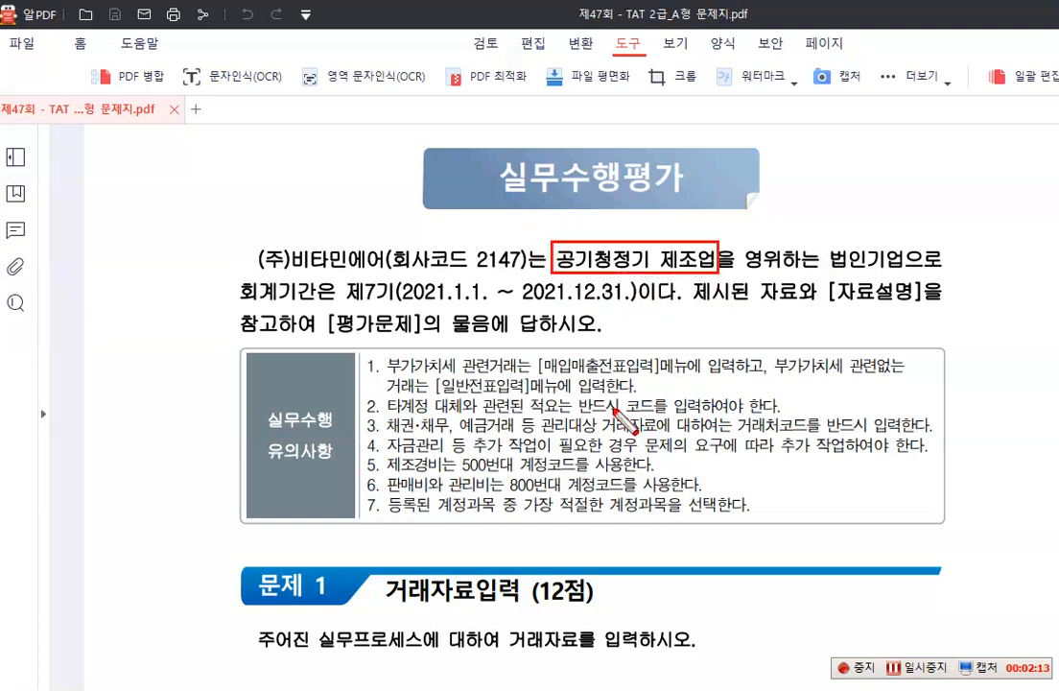
mouse_move(813, 243)
mouse_down()
mouse_move(827, 266)
mouse_move(878, 274)
mouse_up()
key(Escape)
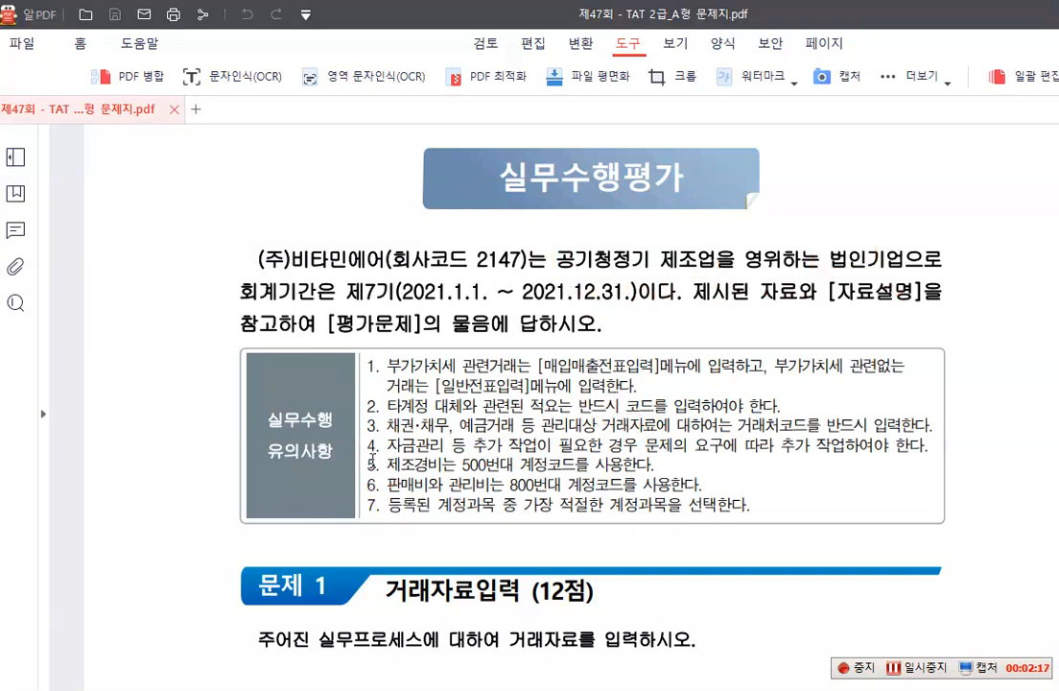
Read the practice notes and item 1 of 문제 1, including its receipt, 자료설명 and 평가문제
scroll(497, 423, down, 2)
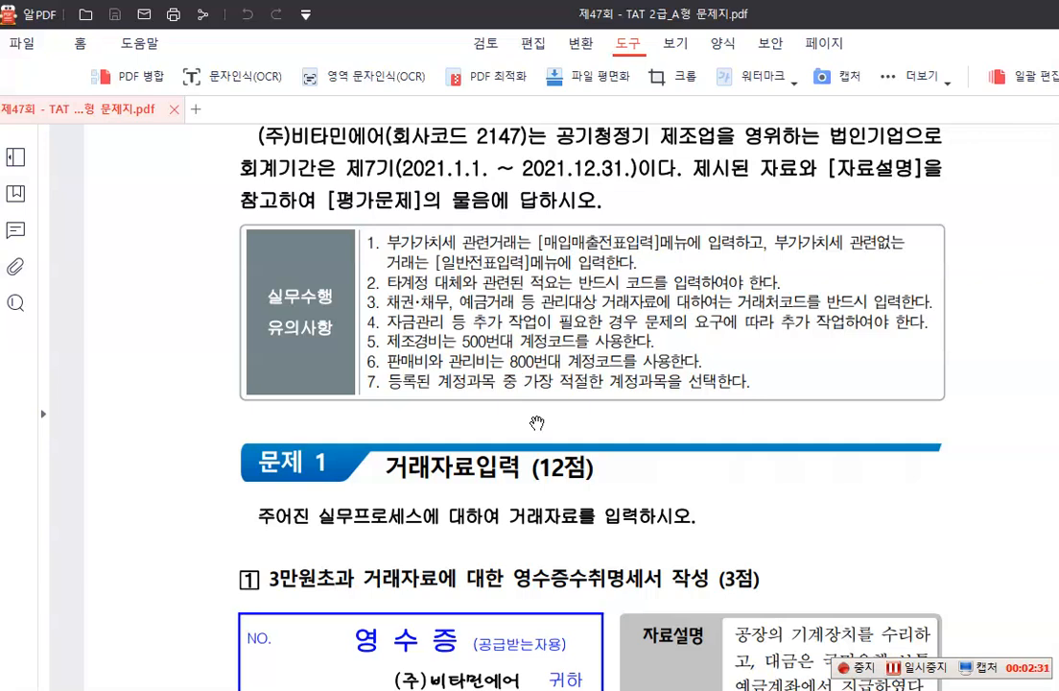
scroll(496, 407, down, 3)
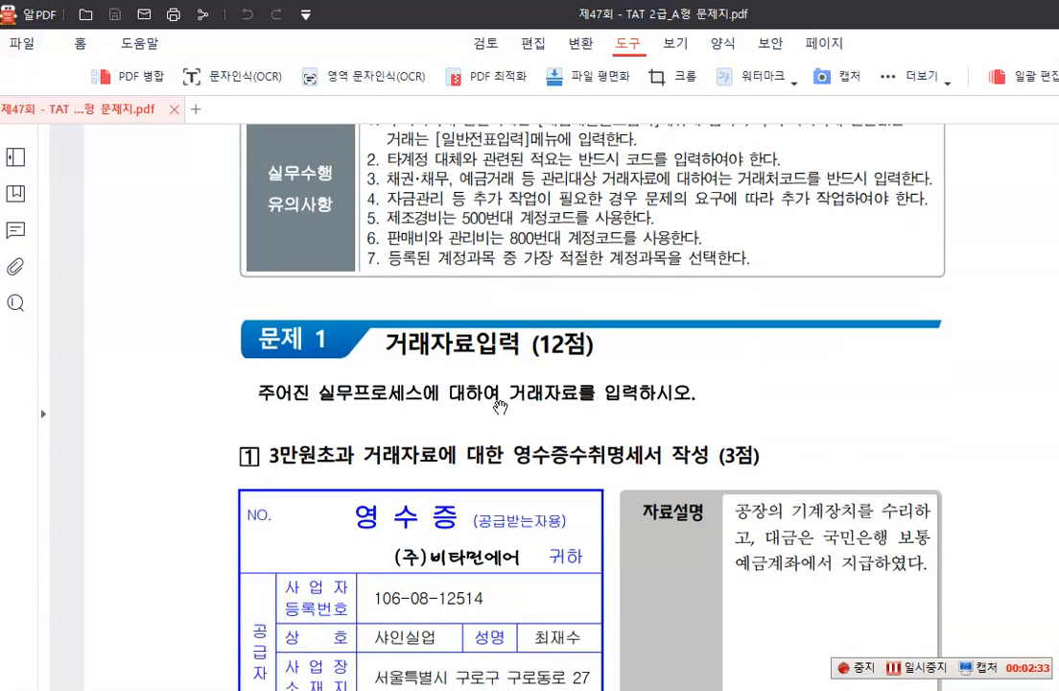
scroll(501, 408, down, 1)
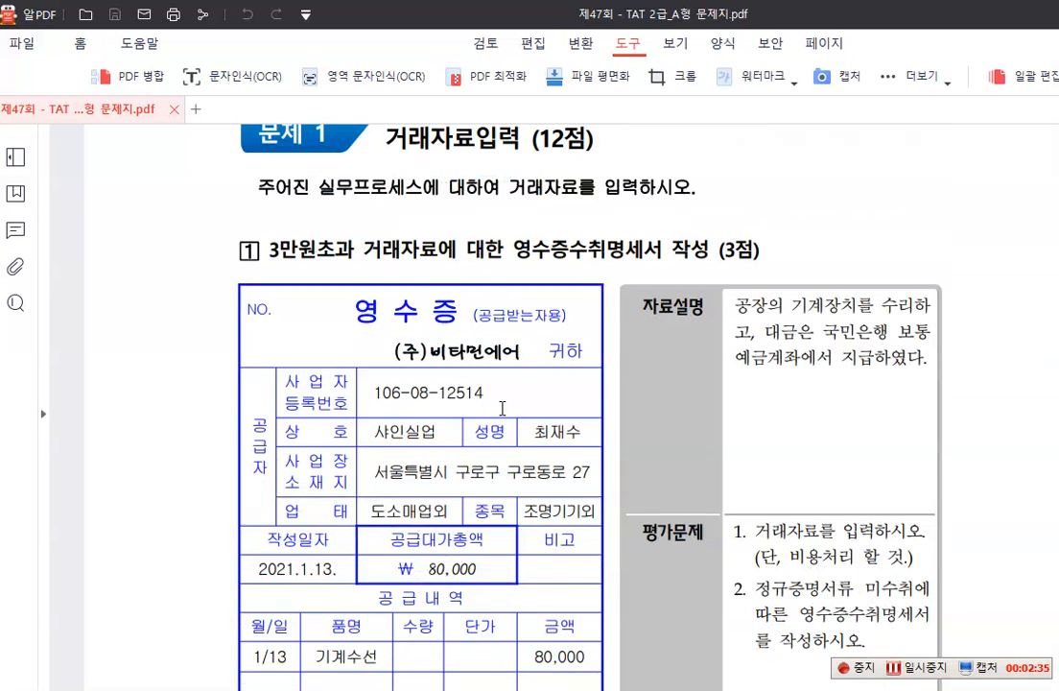
scroll(502, 407, down, 1)
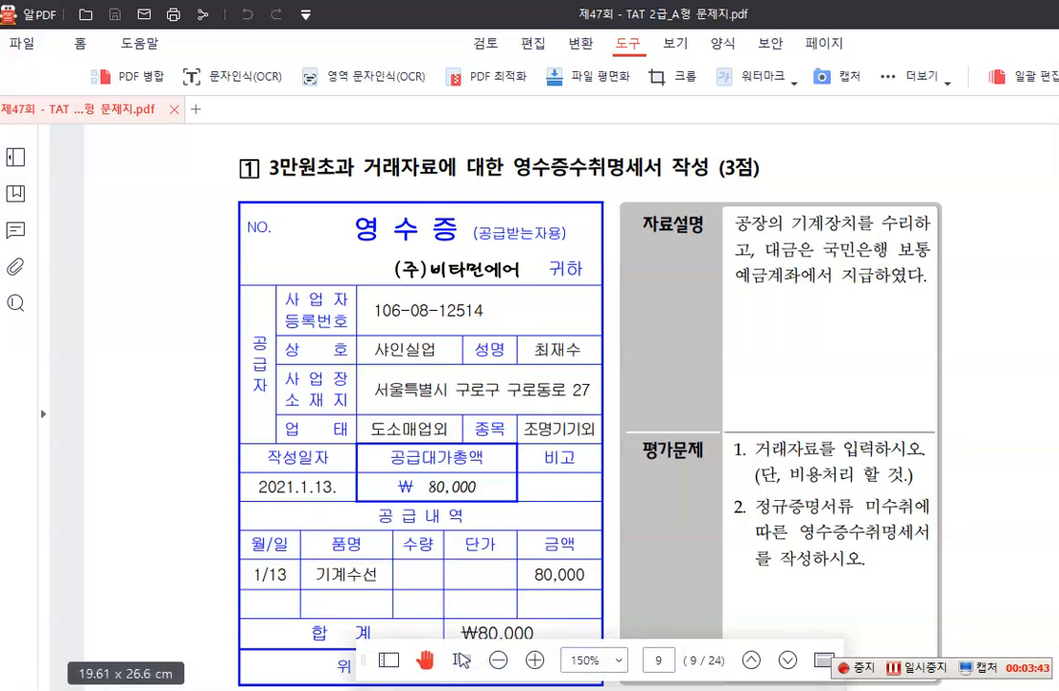
Switch to the 더존 Smart A exam program and open 일반전표입력 from the accounting functions
mouse_move(448, 690)
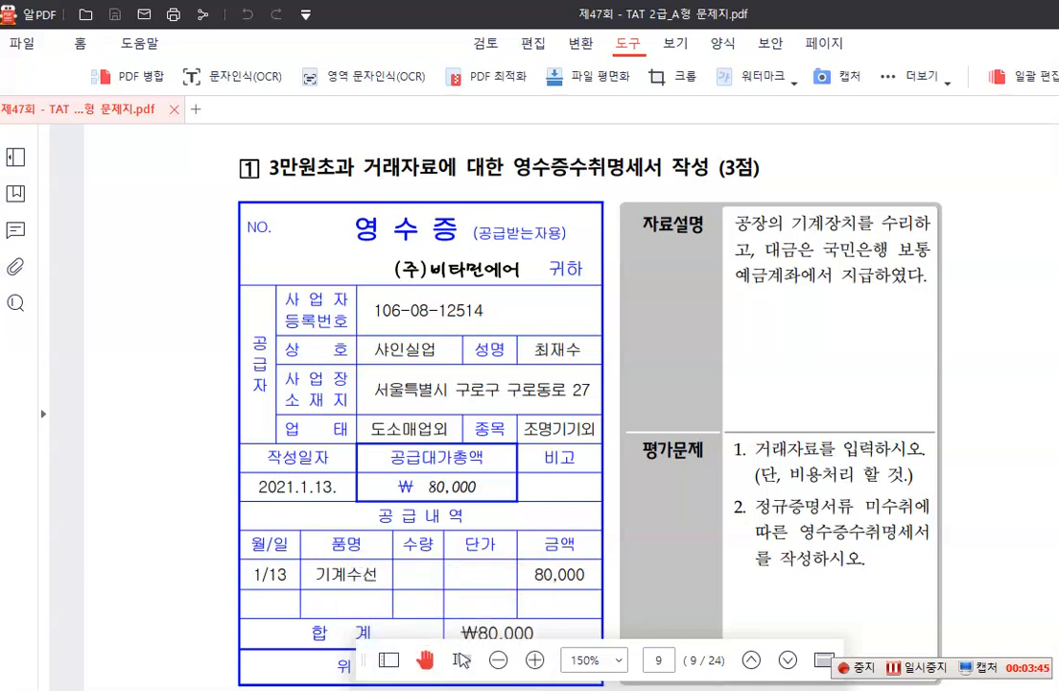
mouse_move(144, 689)
click(188, 681)
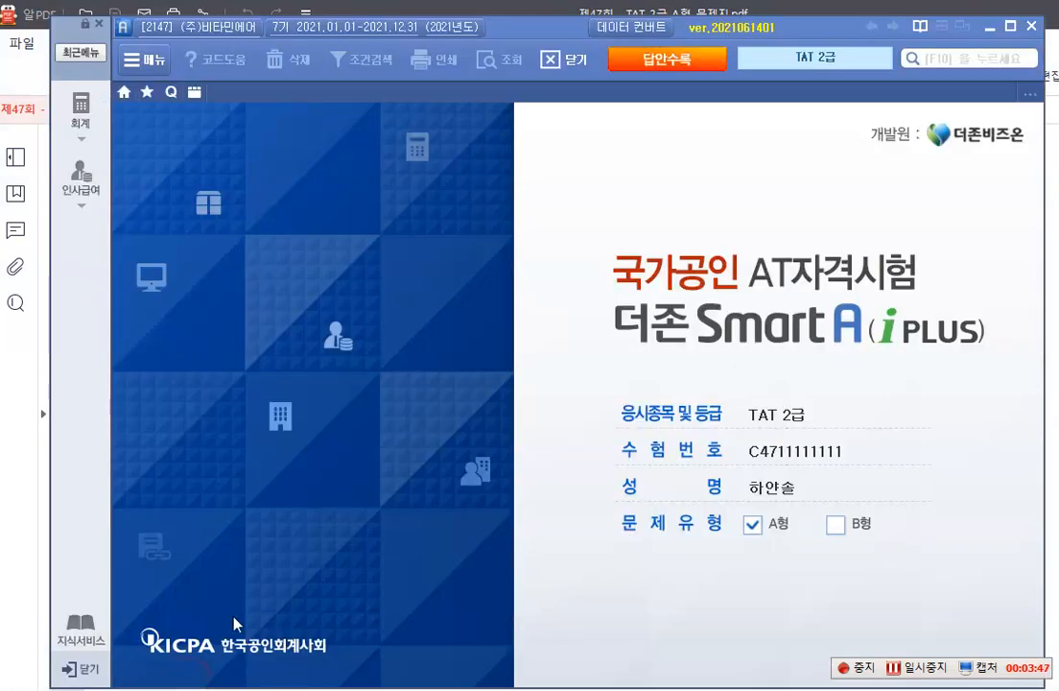
click(94, 113)
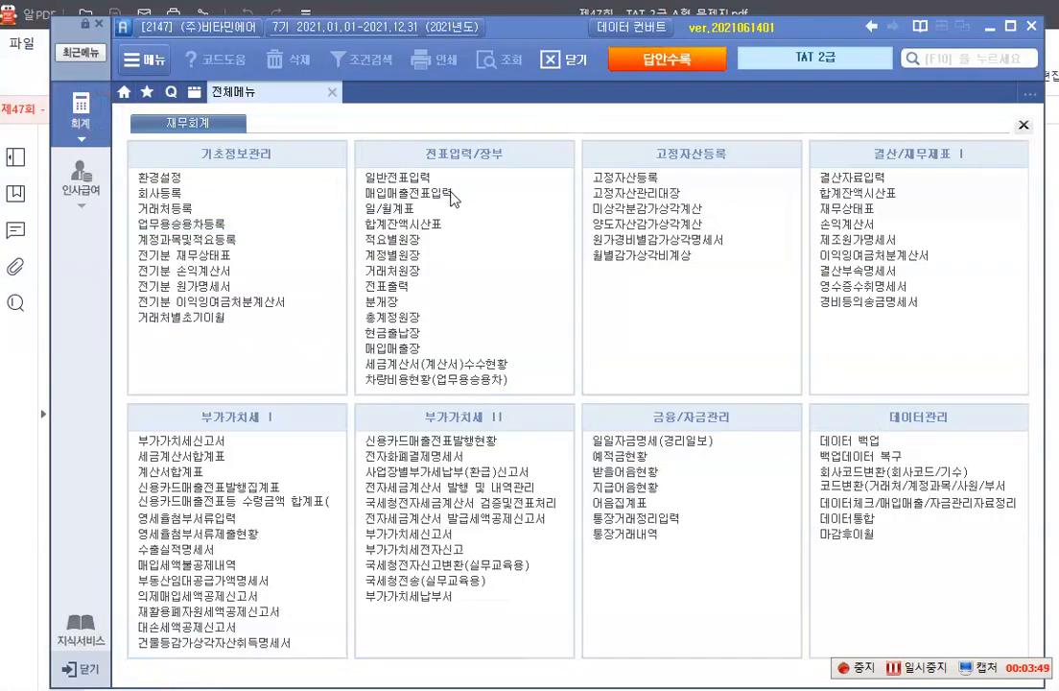
click(433, 178)
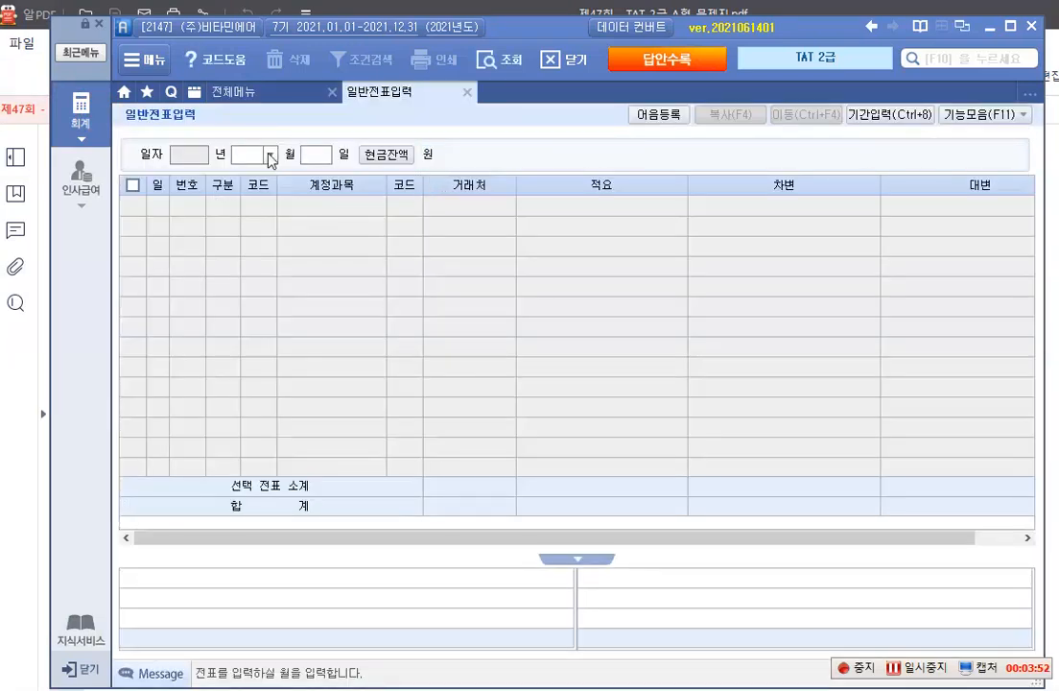
Set the general voucher date to month 01, day 13
click(270, 156)
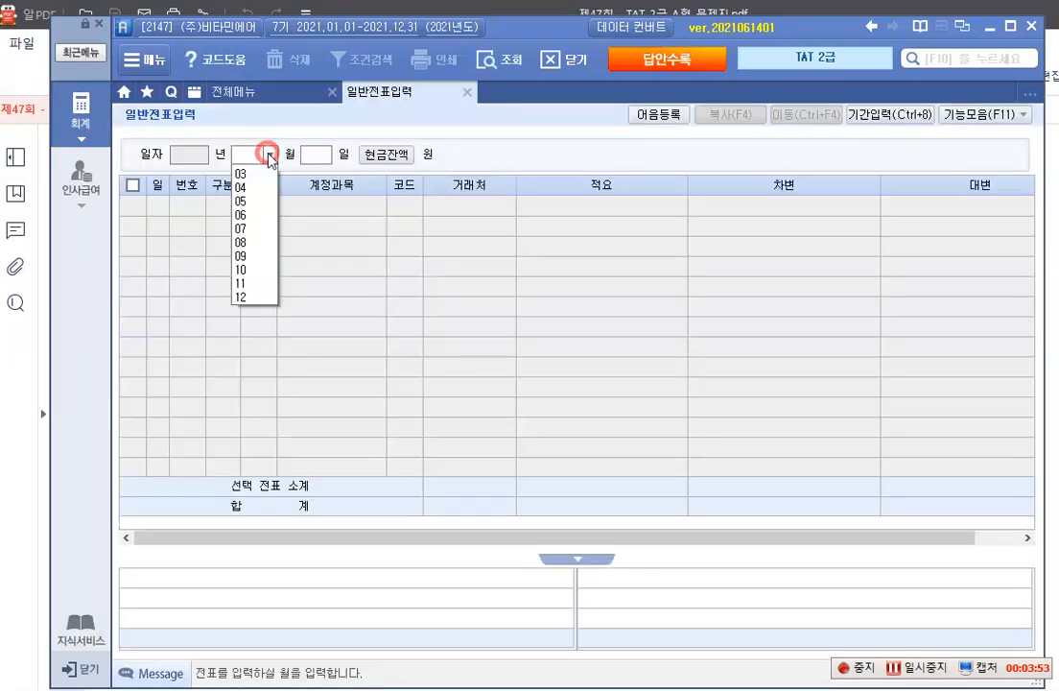
text(1)
key(Return)
text(13)
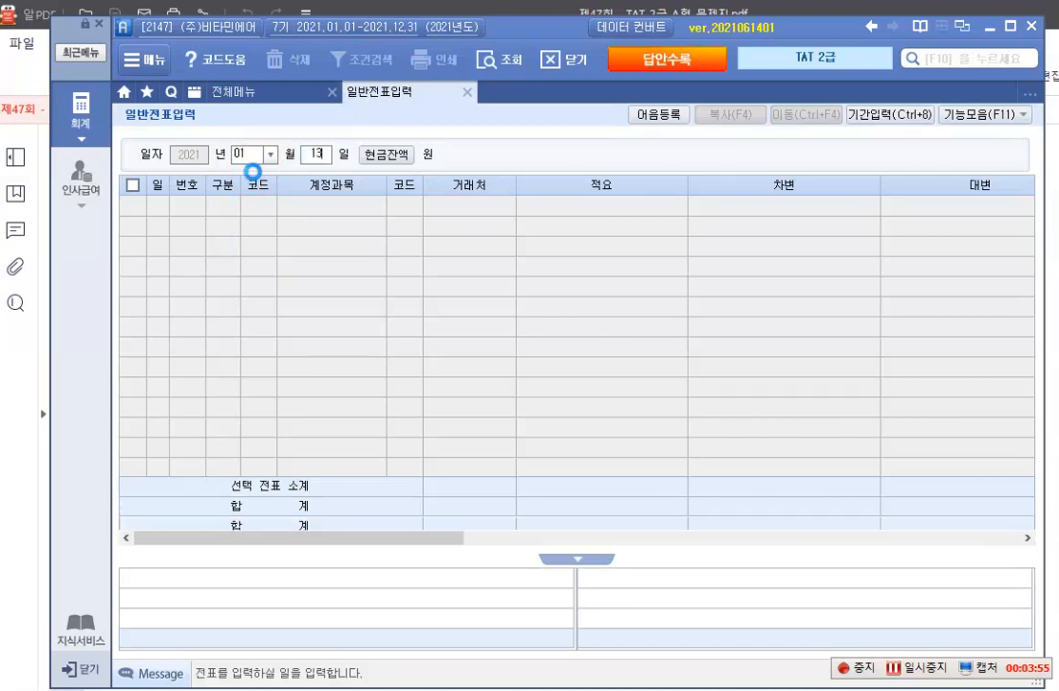
key(Return)
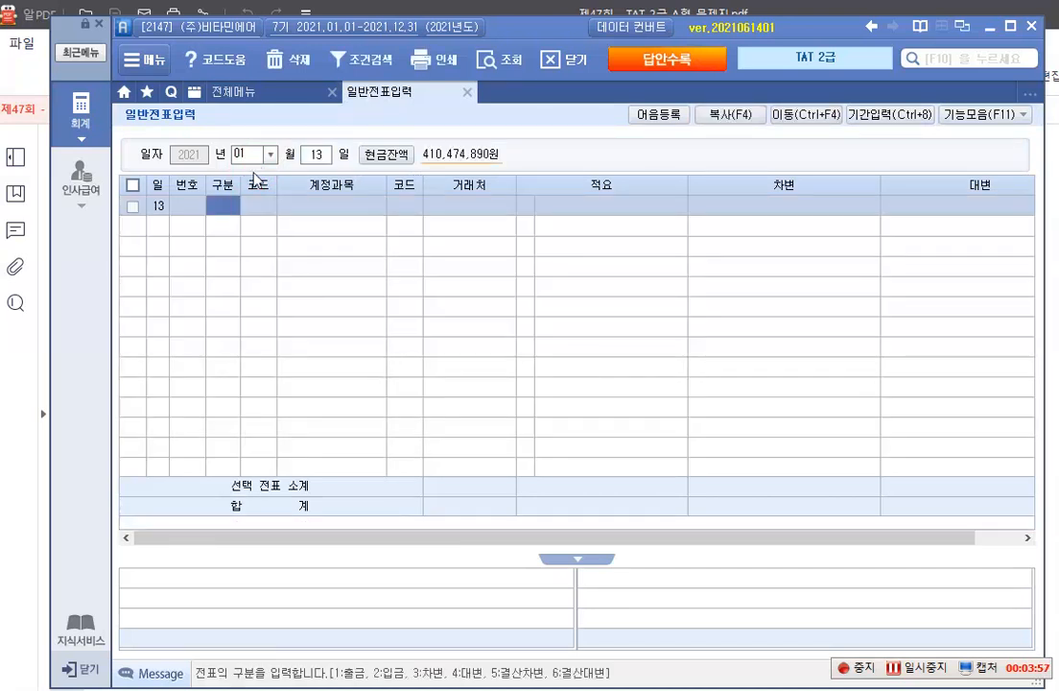
Enter the debit line of the January 13 voucher as account 520 수선비 for 80,000
text(3)
key(Return)
key(F2)
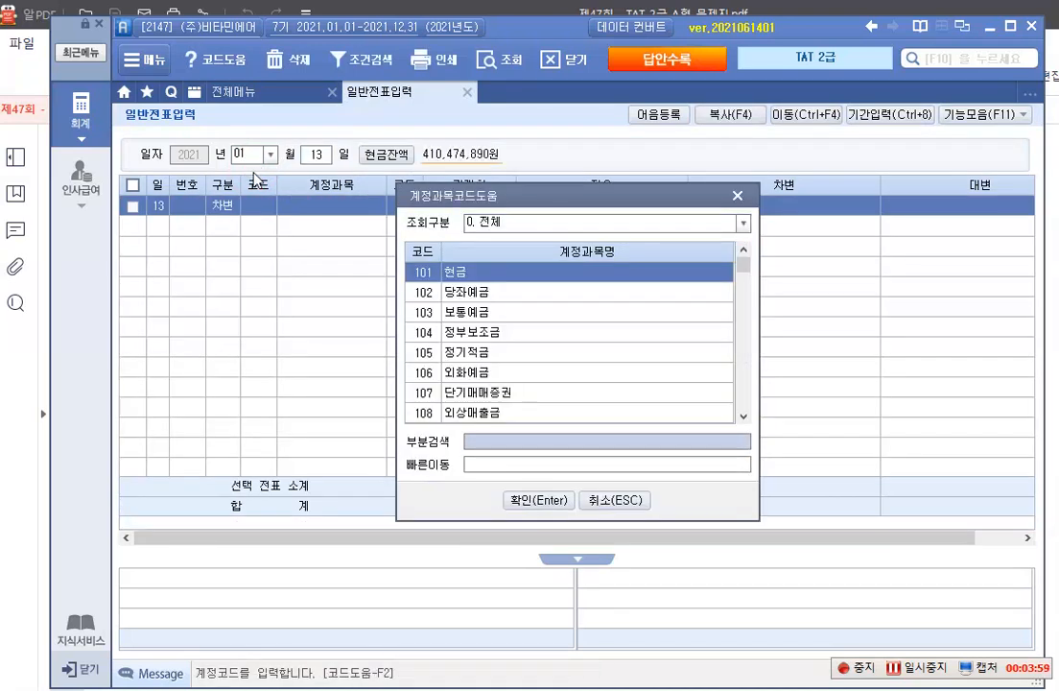
text(수선비)
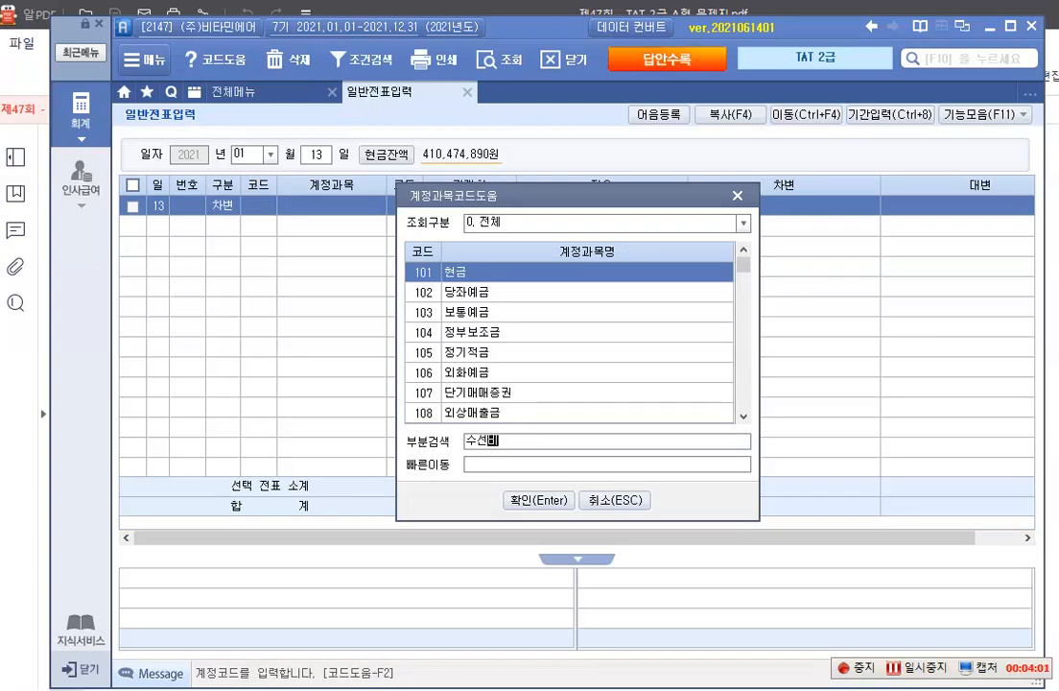
key(Return)
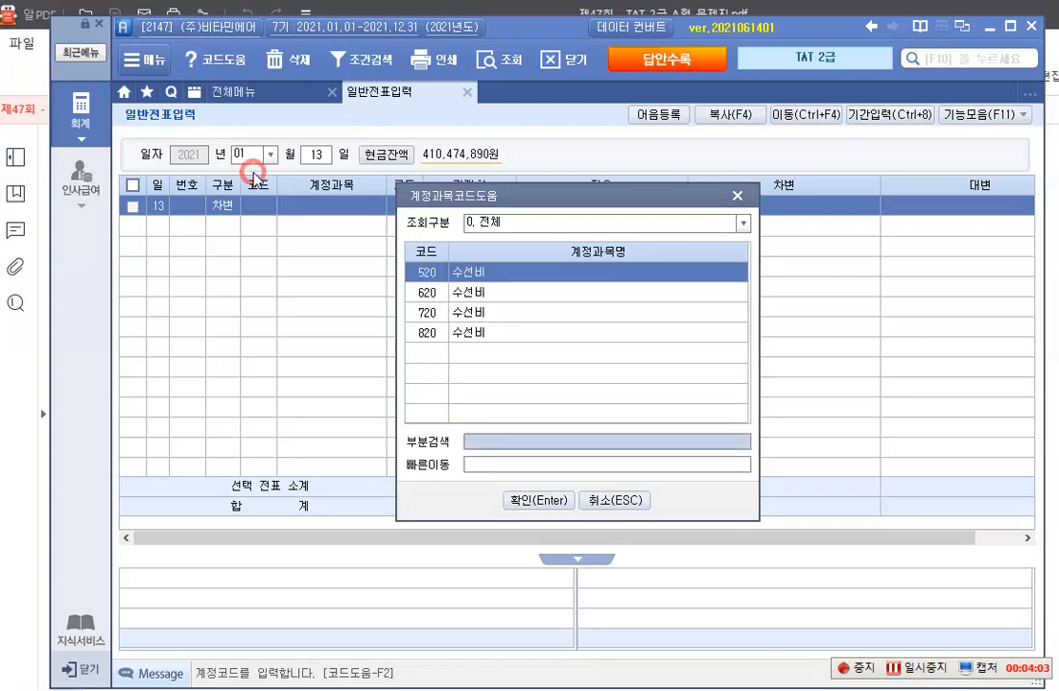
key(Return)
key(Return)
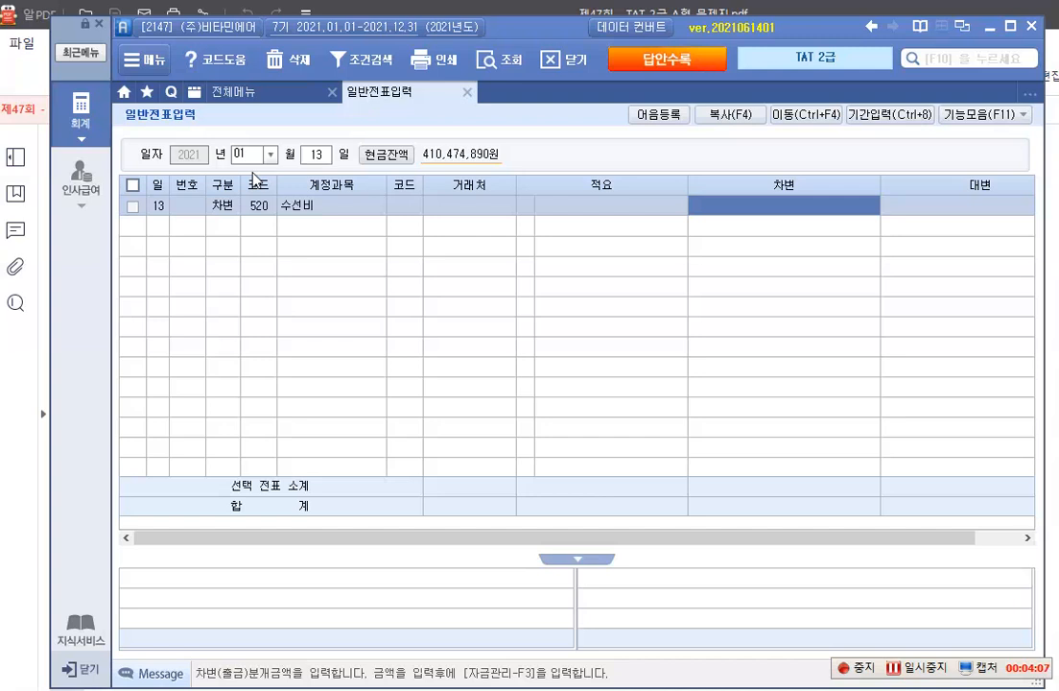
text(800000)
key(Return)
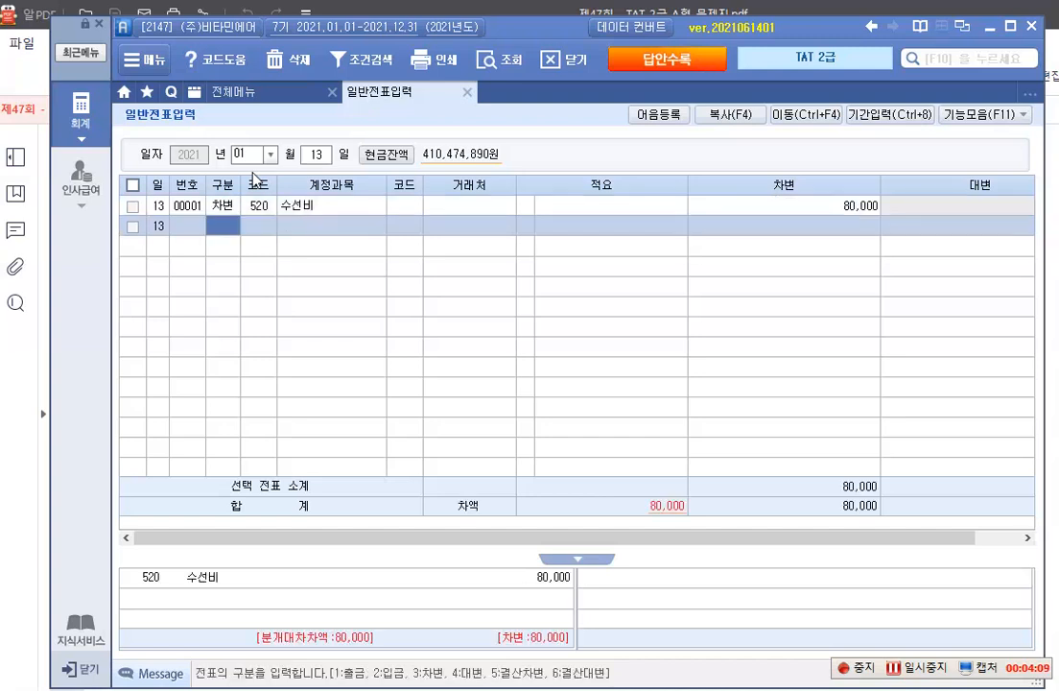
Add the credit line with account 103 보통예금, 거래처 국민은행 and an amount of 80,000
text(4)
text(103)
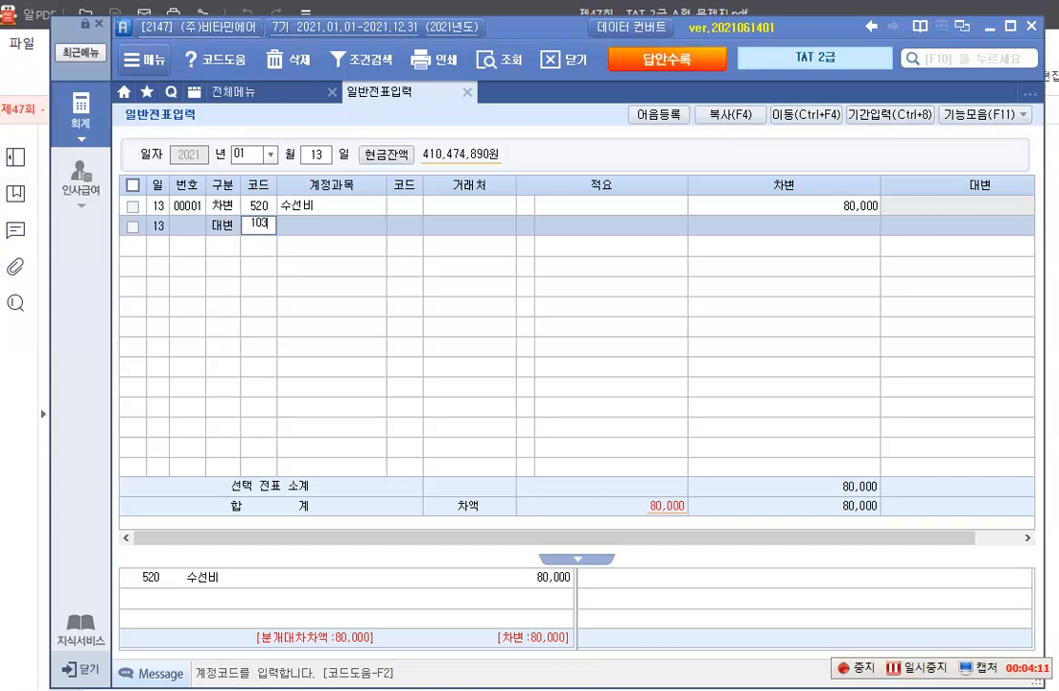
key(Return)
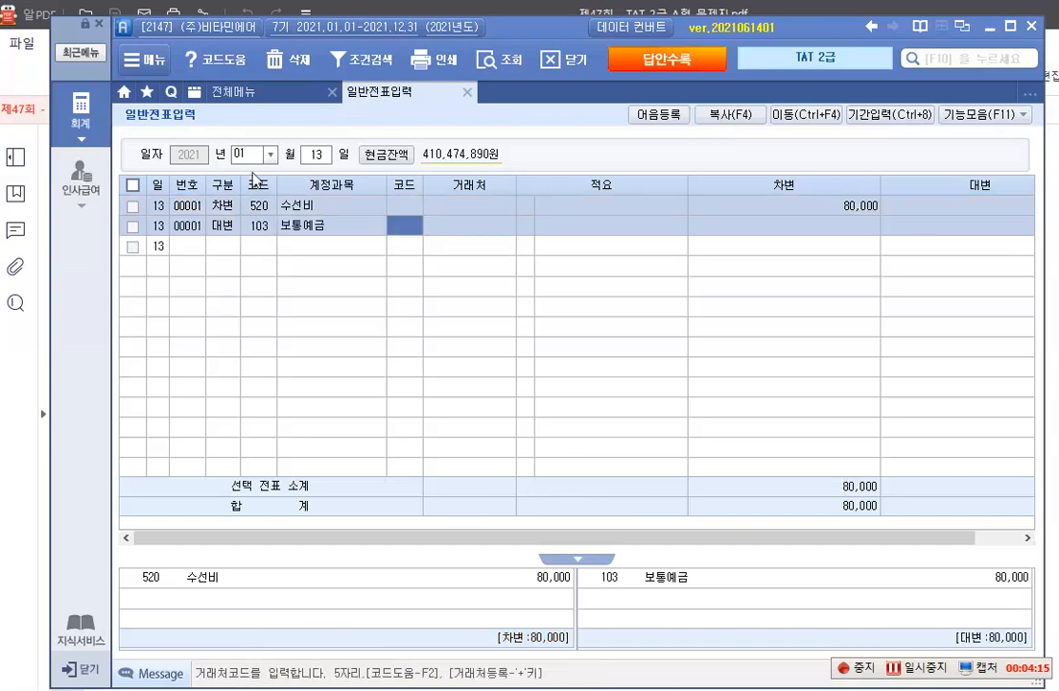
key(F2)
text(국민)
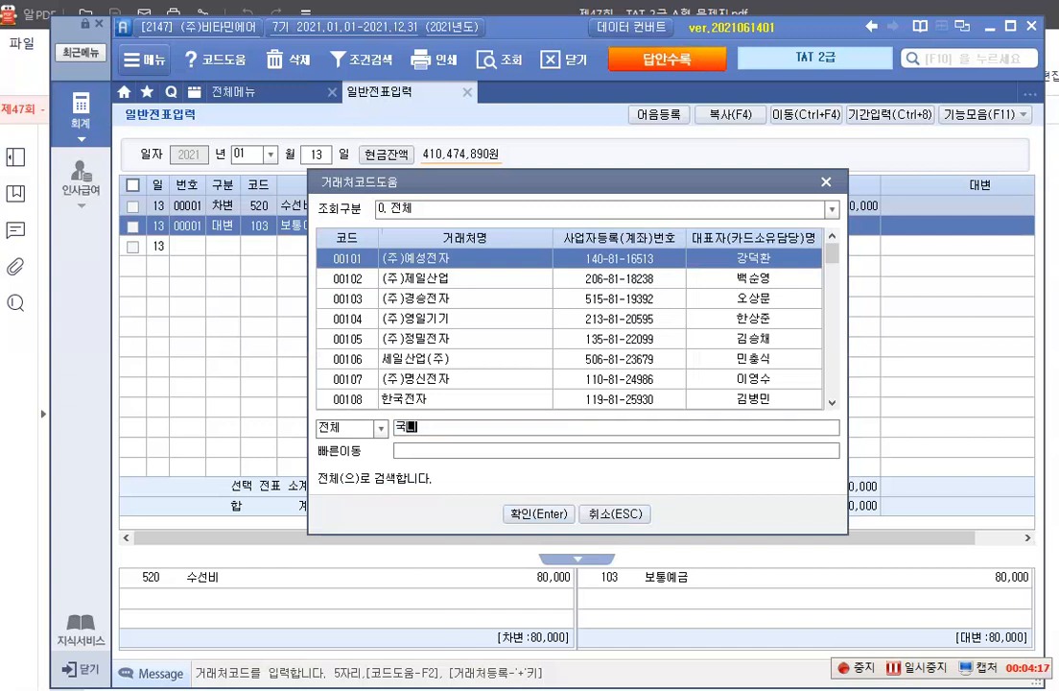
key(Return)
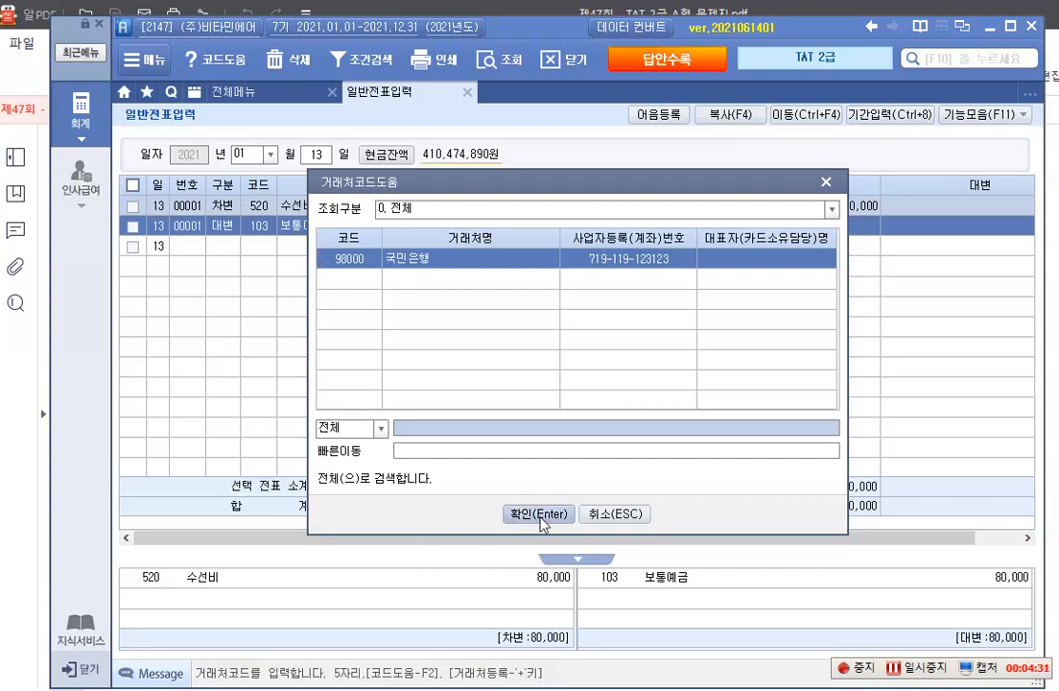
click(540, 514)
key(Return)
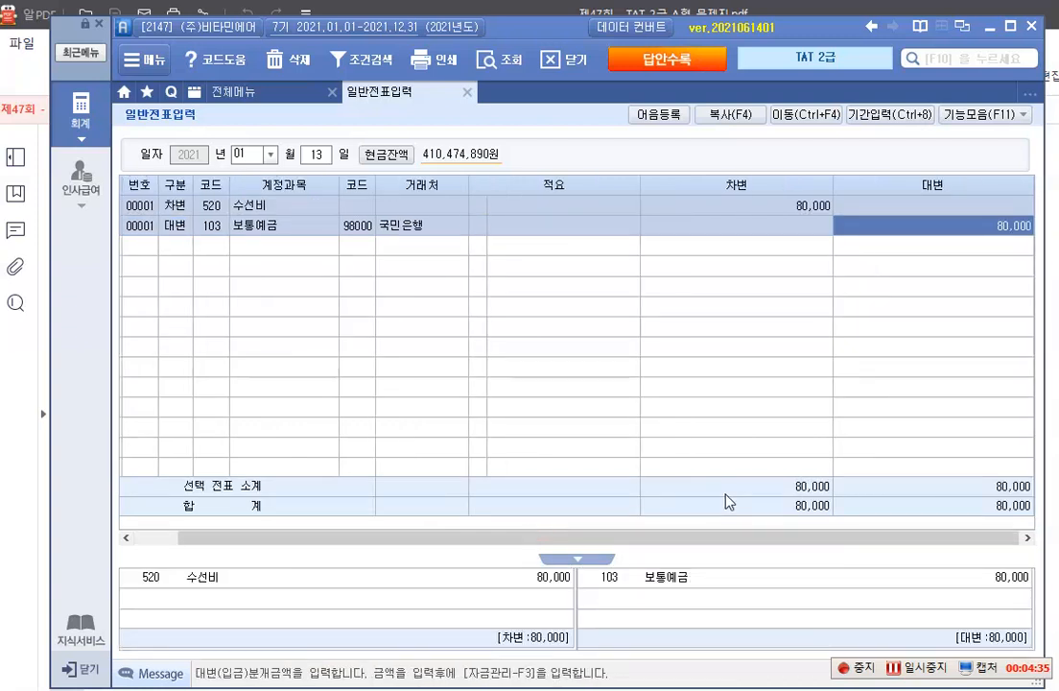
Open 영수증수취명세서 from the accounting functions and enter 2021-01-13 as the first row's 거래일자 in 영수증수취명세서(2)
click(84, 120)
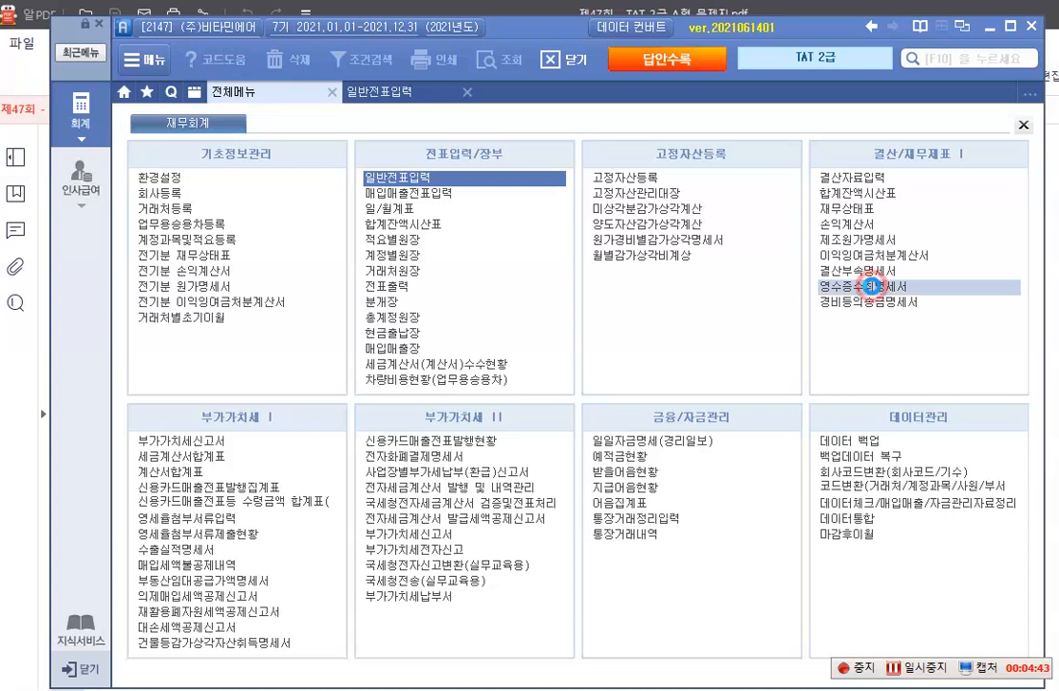
click(873, 287)
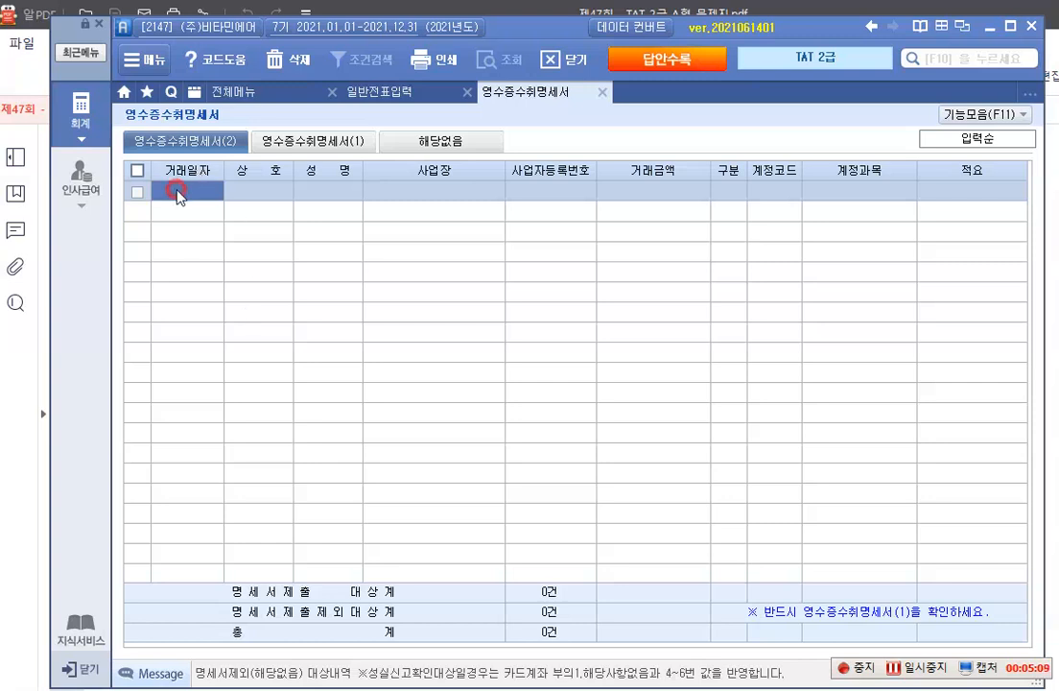
text(2021-01-13)
key(Return)
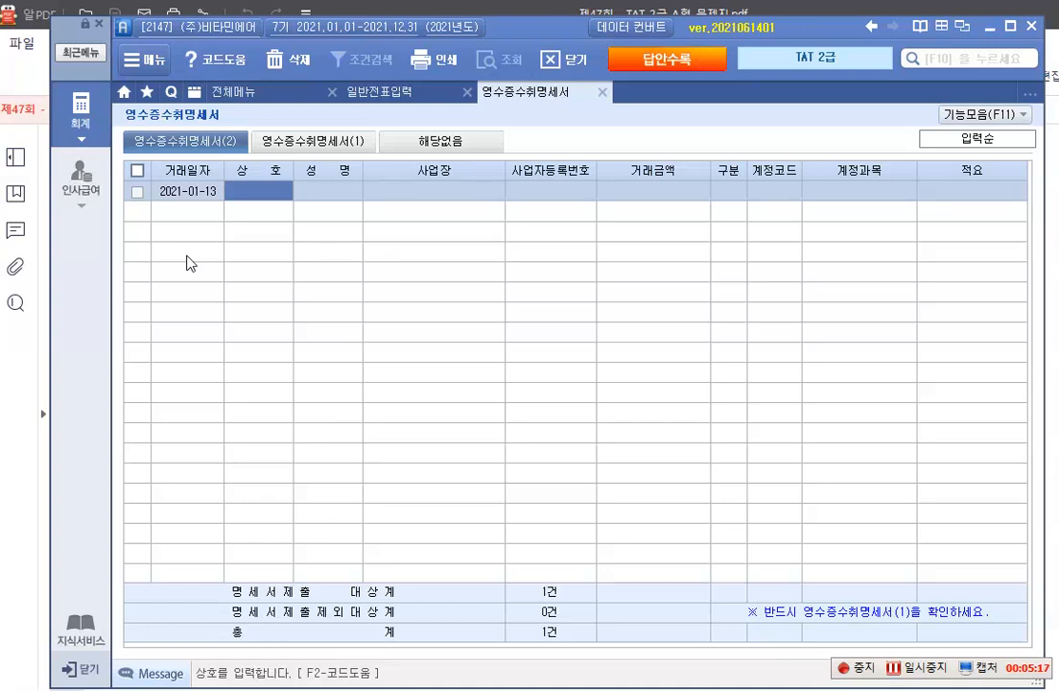
Fill in the receipt row's 상호 with 샤인실업 and its 성명 with the representative's full name
text(새미실업)
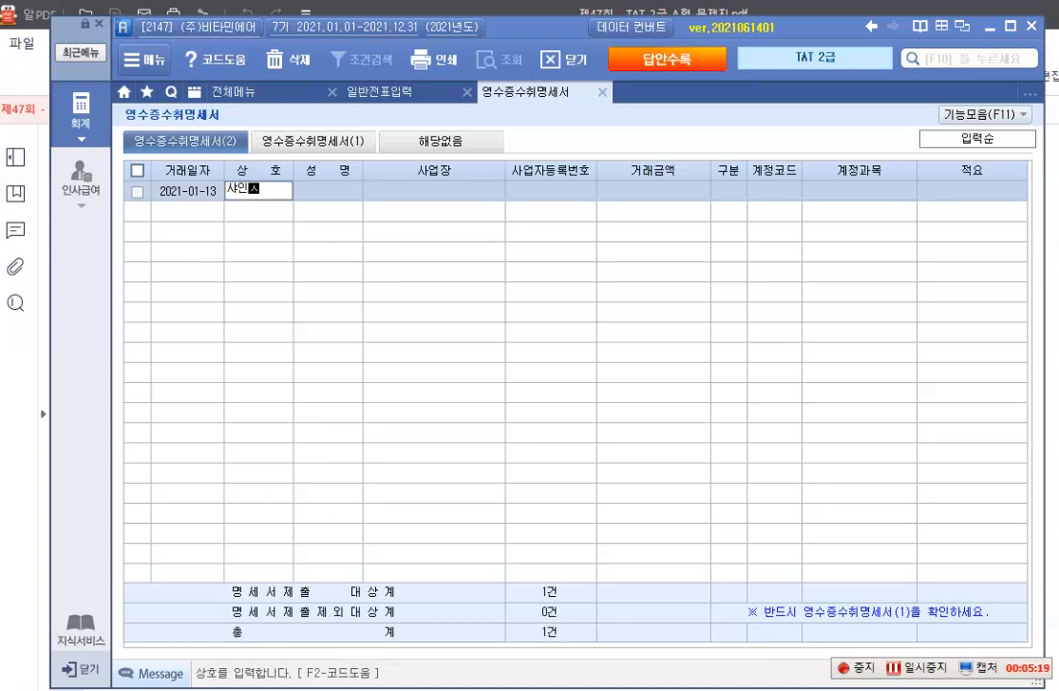
key(Return)
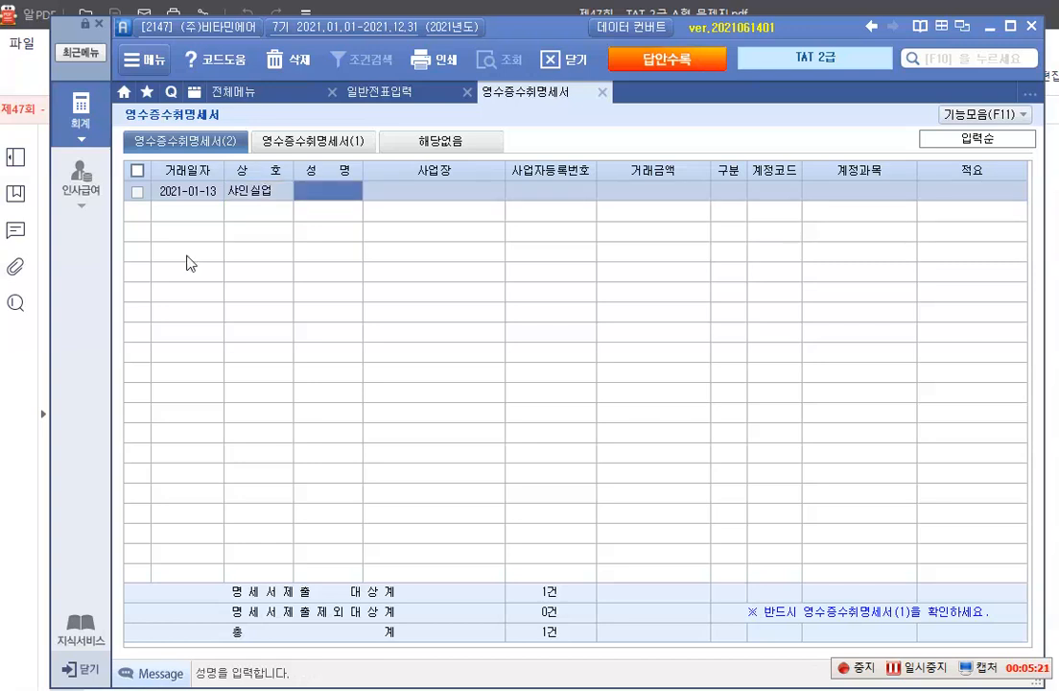
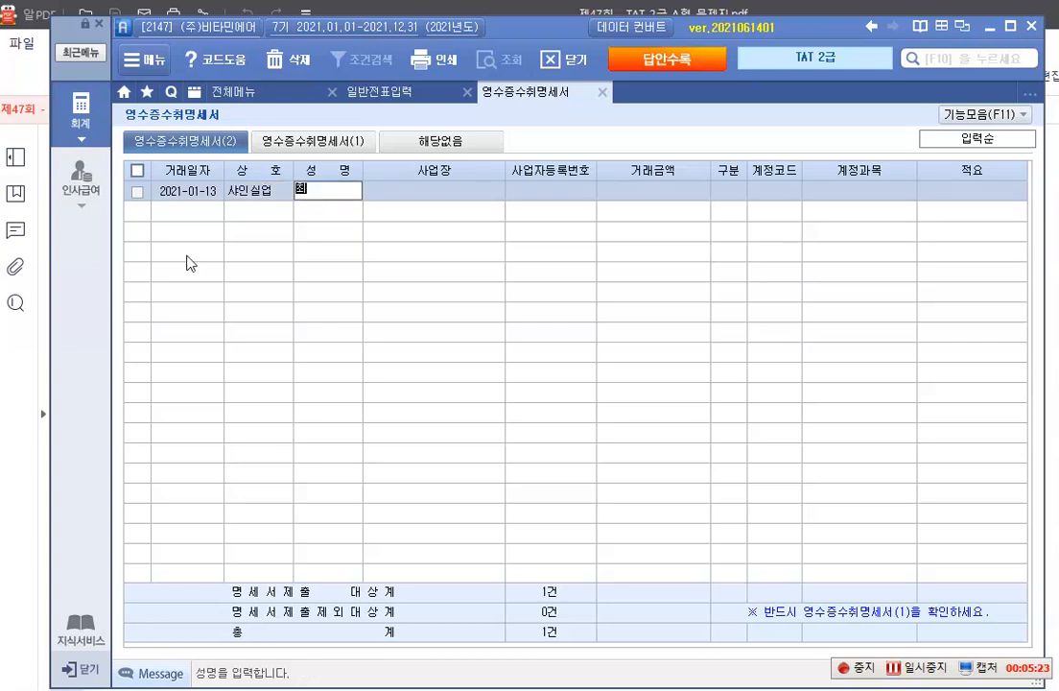
key(Return)
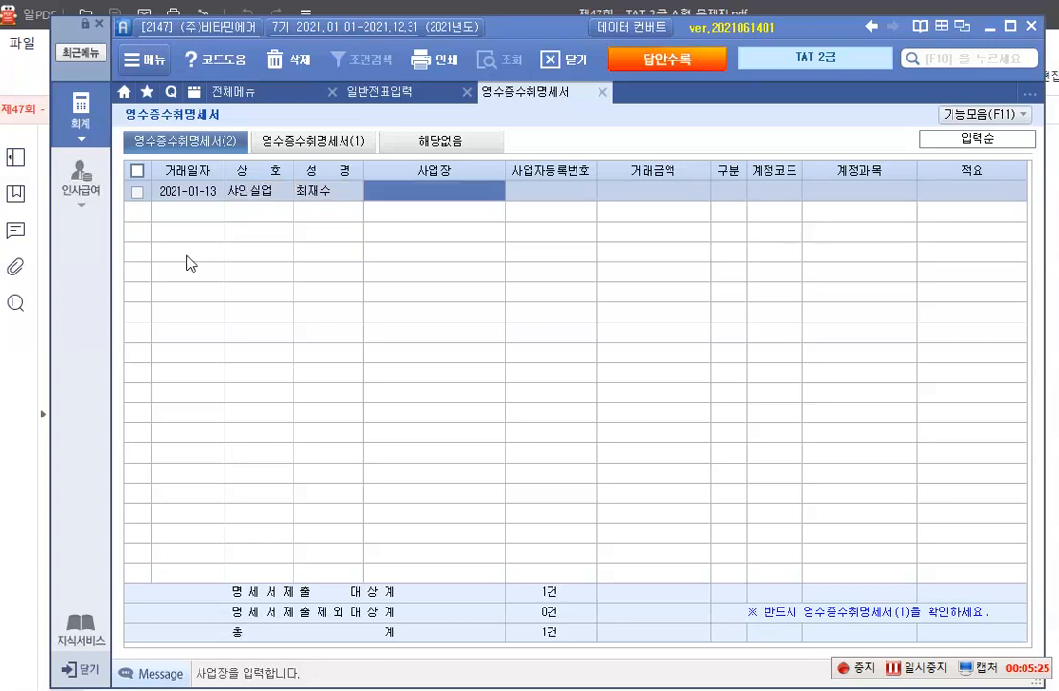
Enter the supplier's business address in the 사업장 field of the receipt row
text(ㅅ울)
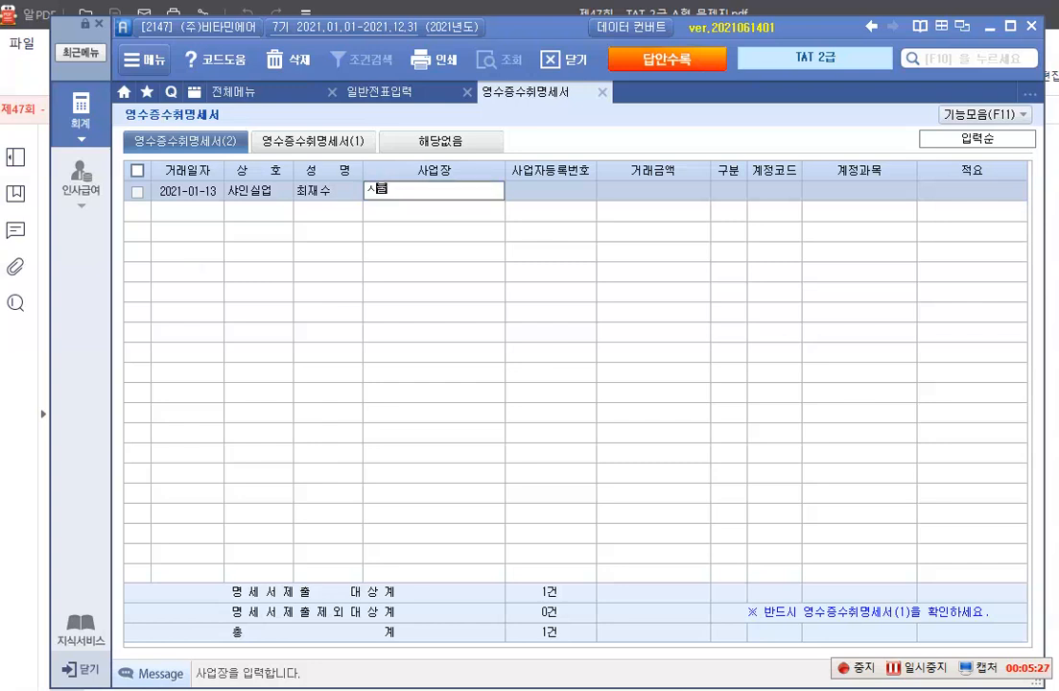
key(BackSpace)
key(BackSpace)
key(BackSpace)
key(BackSpace)
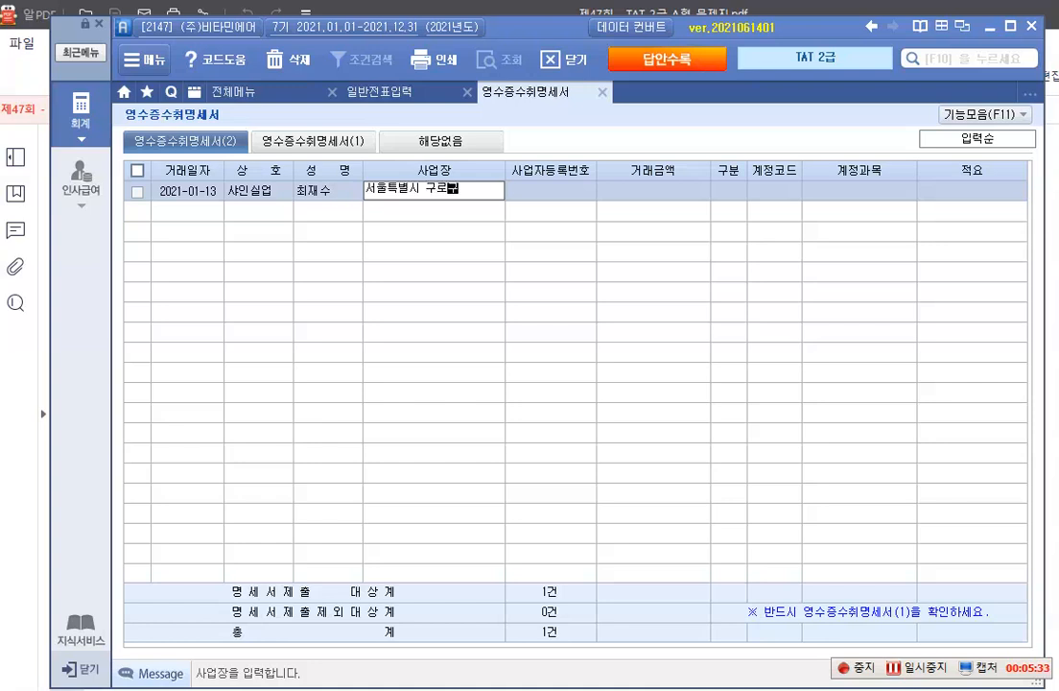
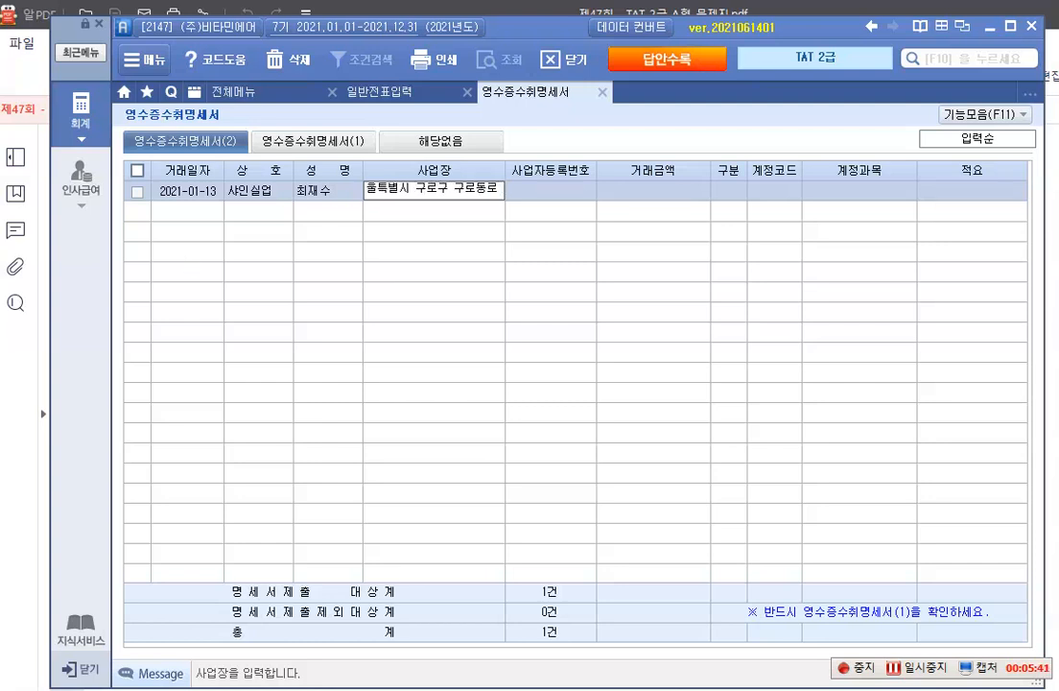
key(Return)
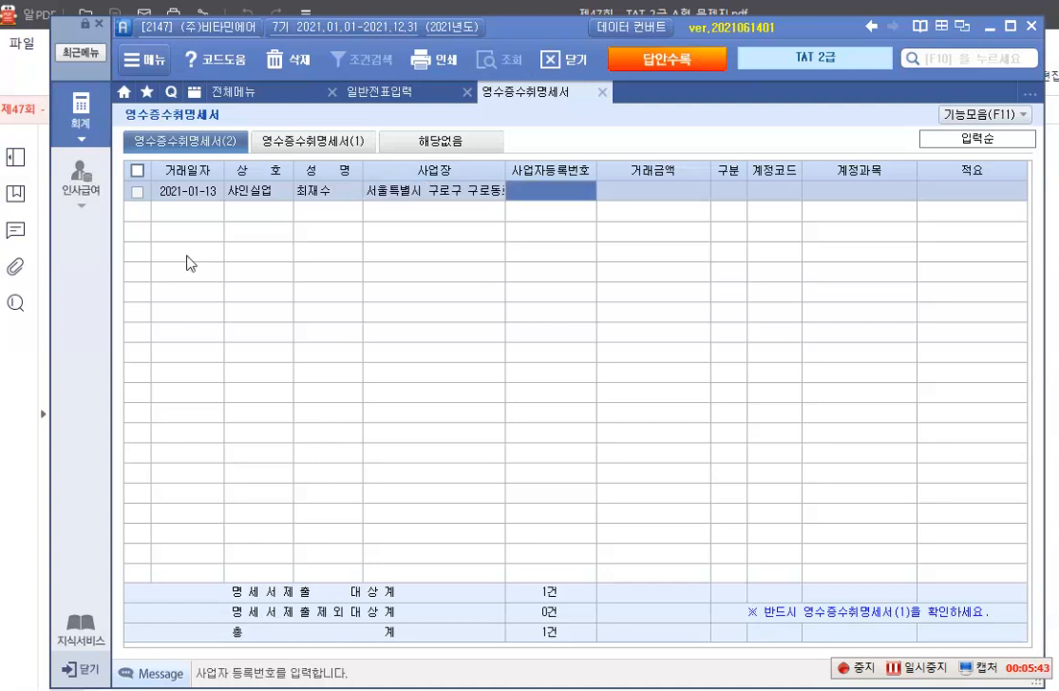
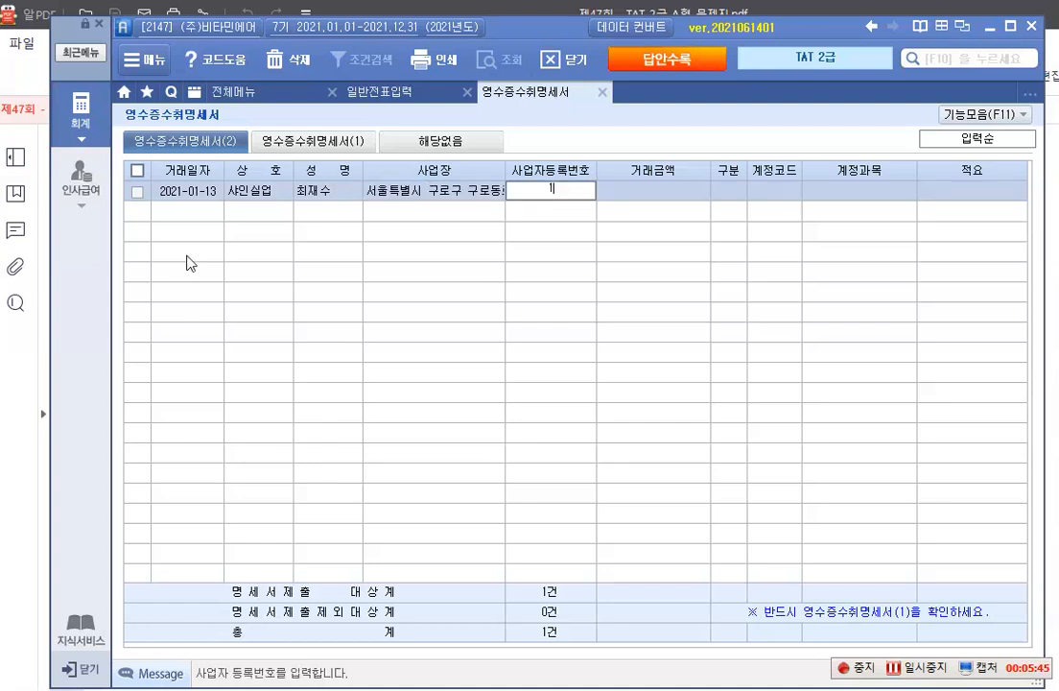
Enter the supplier's business registration number and set the 거래금액 to 80,000
key(Return)
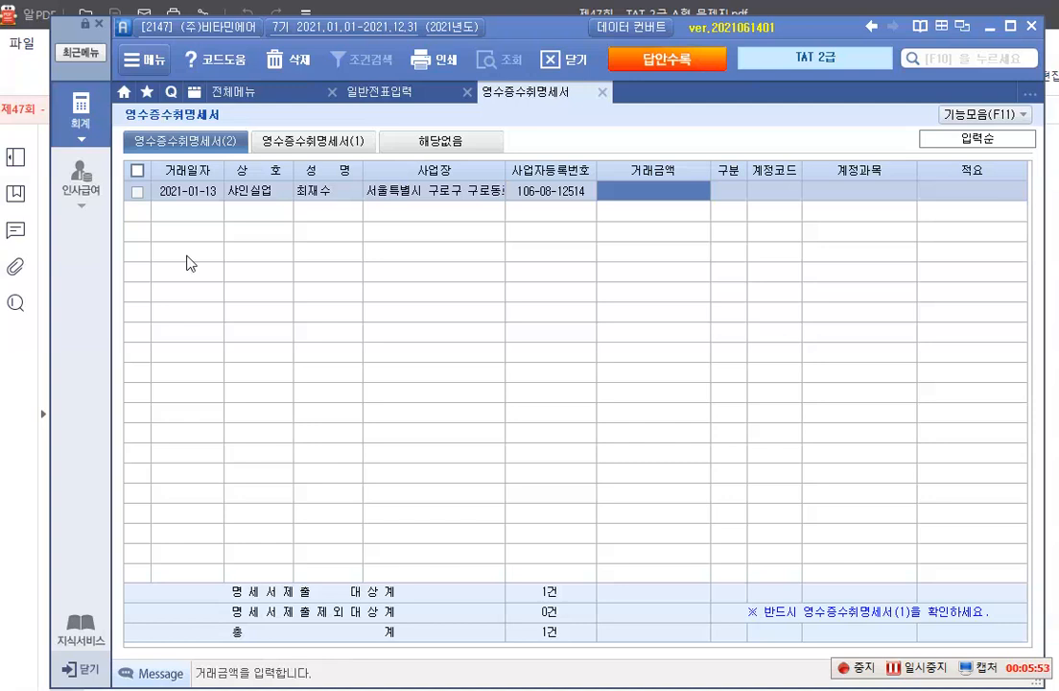
text(800000)
key(Return)
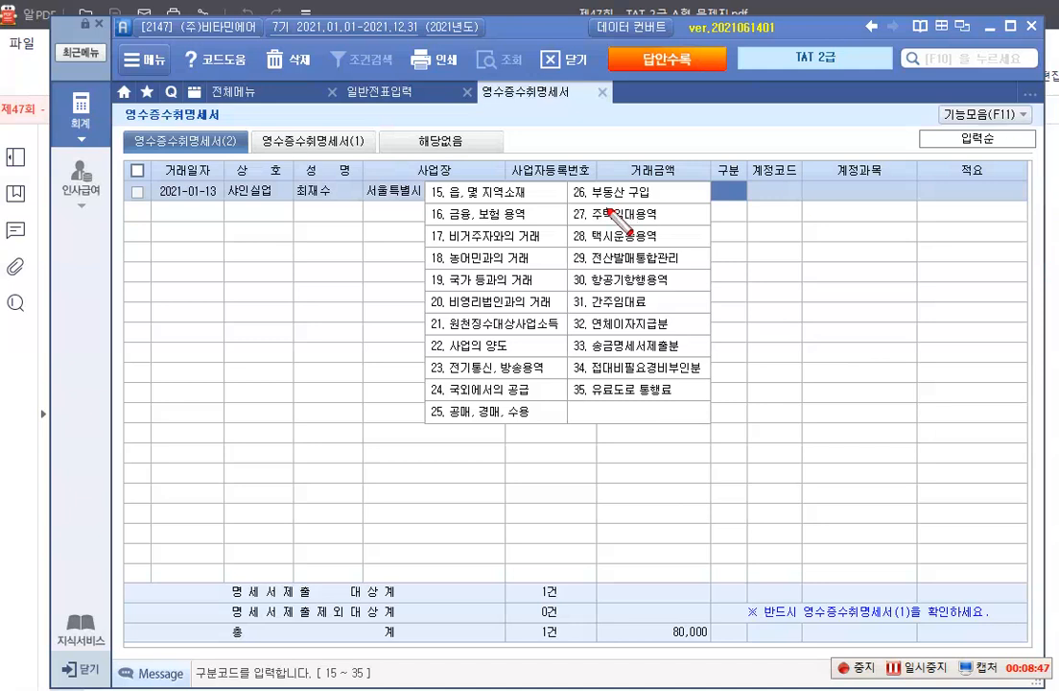
Temporarily box 구분 codes 15, 16 and 33 송금명세서제출분 in the code list with the screen pen
drag(422, 177, 528, 201)
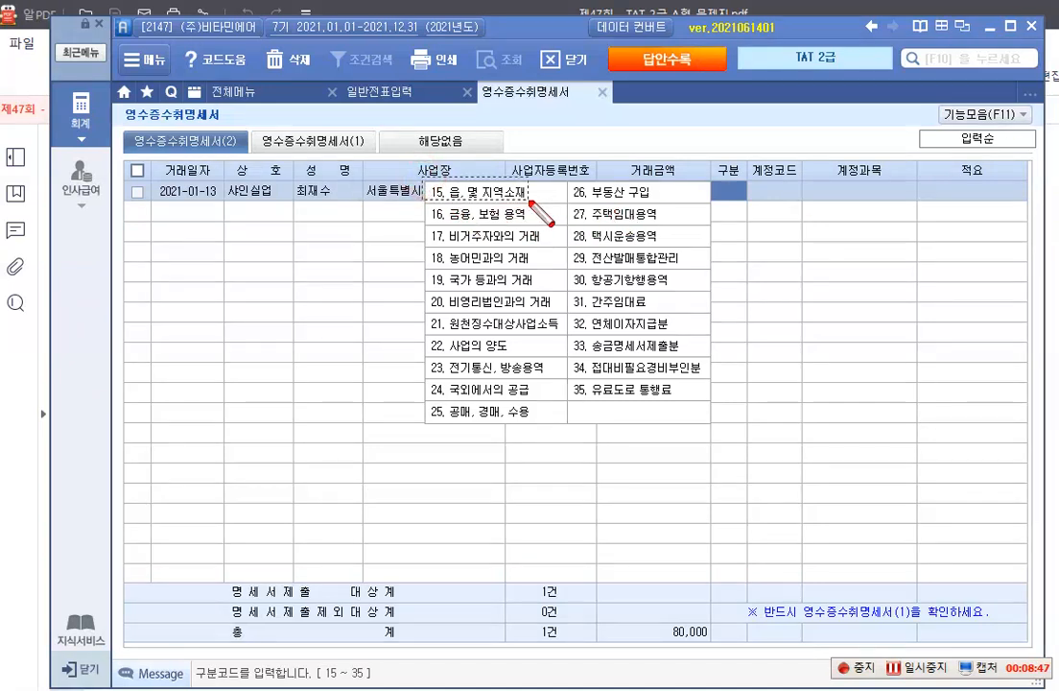
mouse_move(425, 201)
mouse_down()
mouse_move(477, 225)
mouse_move(533, 223)
mouse_up()
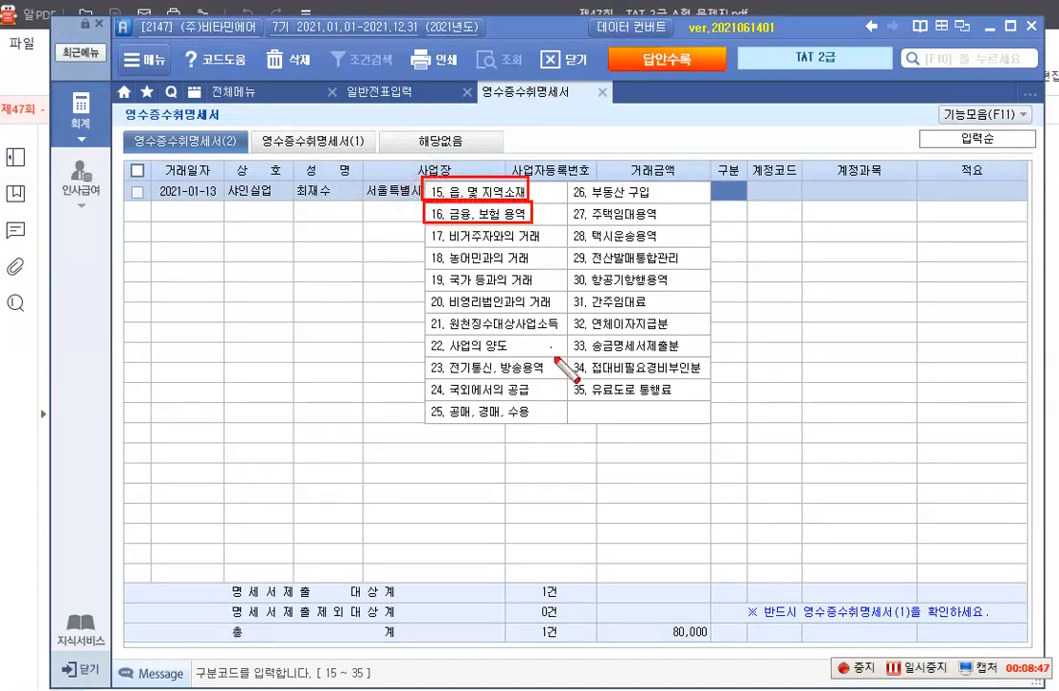
drag(566, 336, 704, 359)
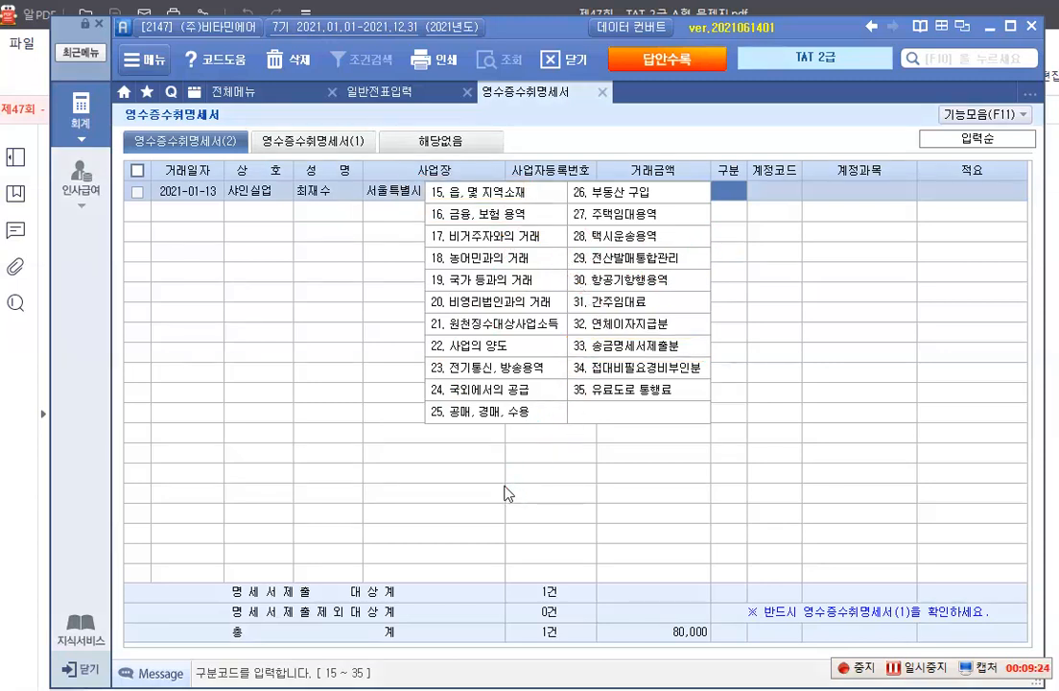
Leave 구분 blank and complete the receipt row with 계정코드 520 수선비 and 적요 기계장치 수리
key(Return)
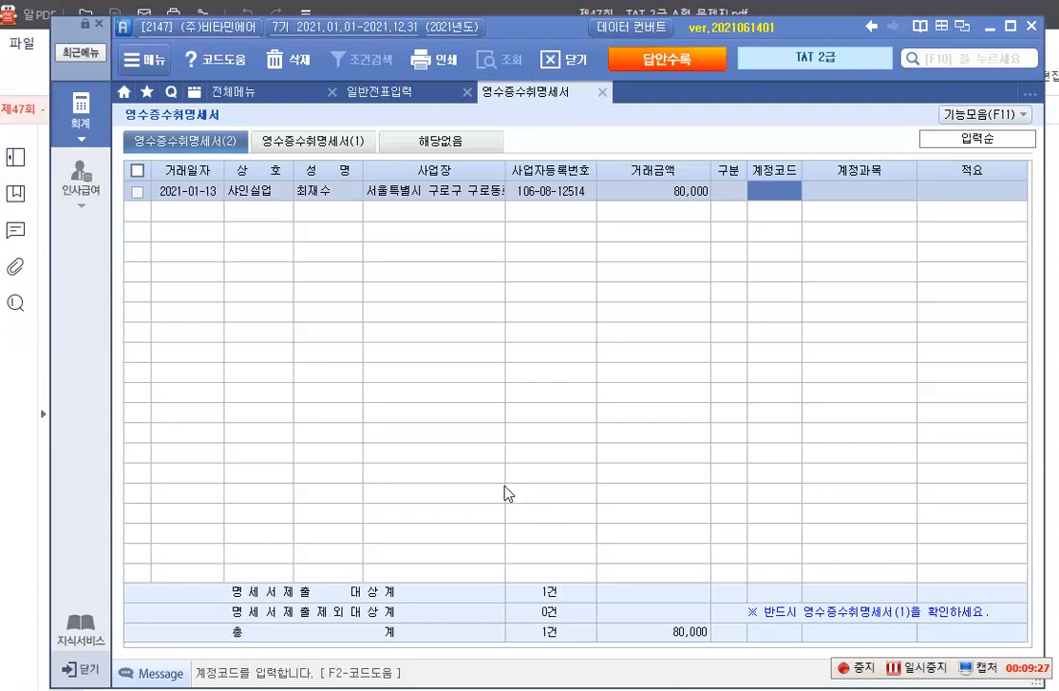
text(520)
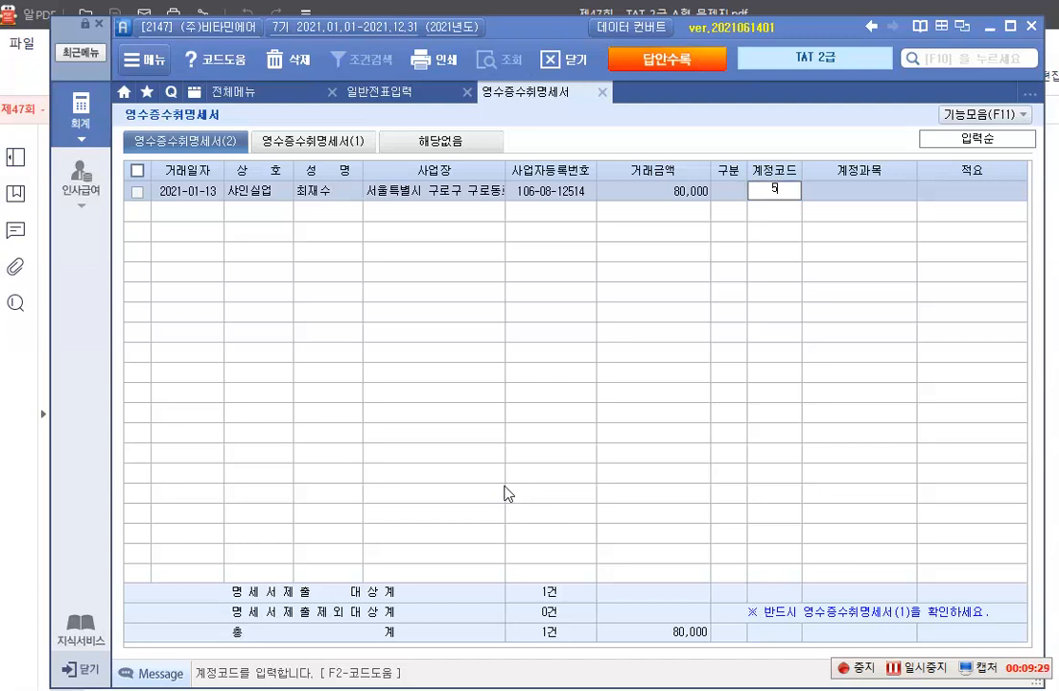
key(Return)
key(Return)
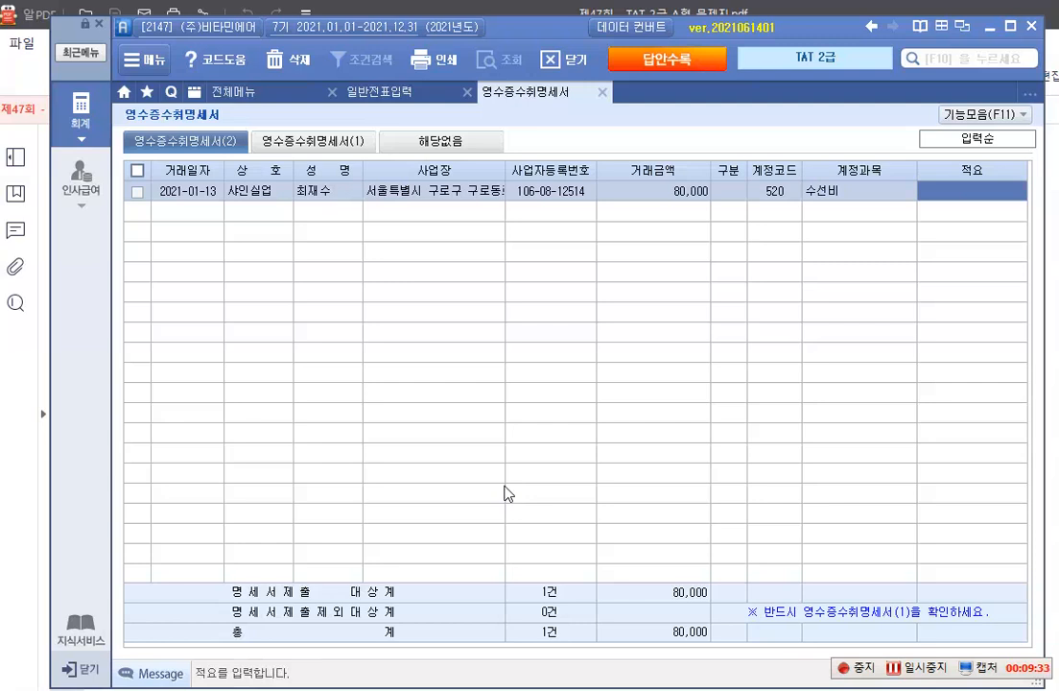
text(기계)
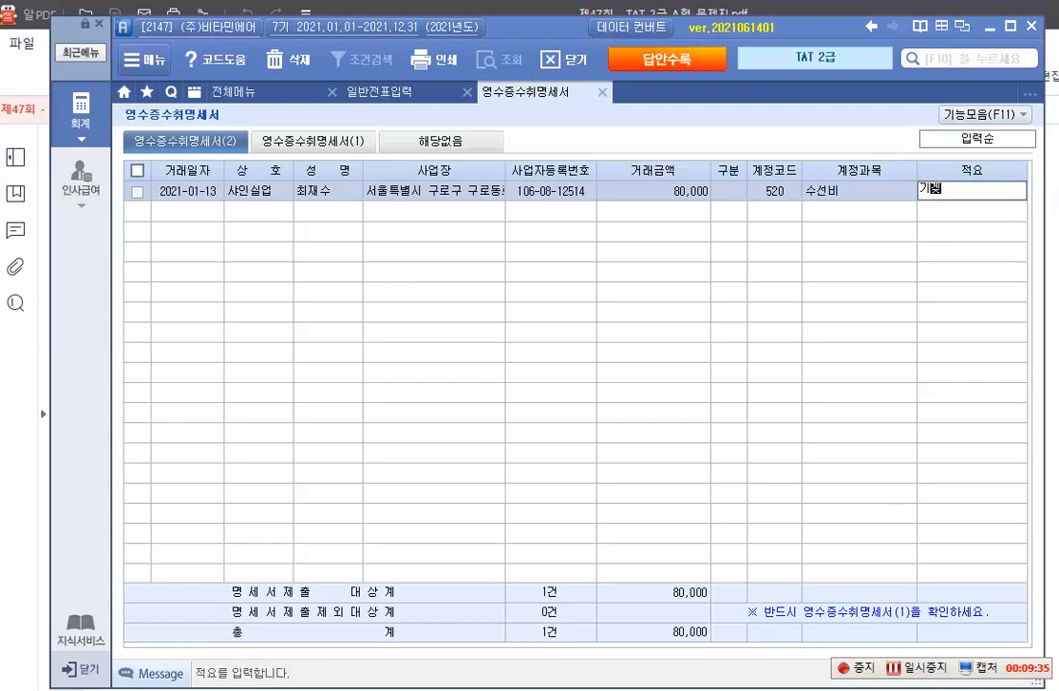
text(술치 수리)
key(Return)
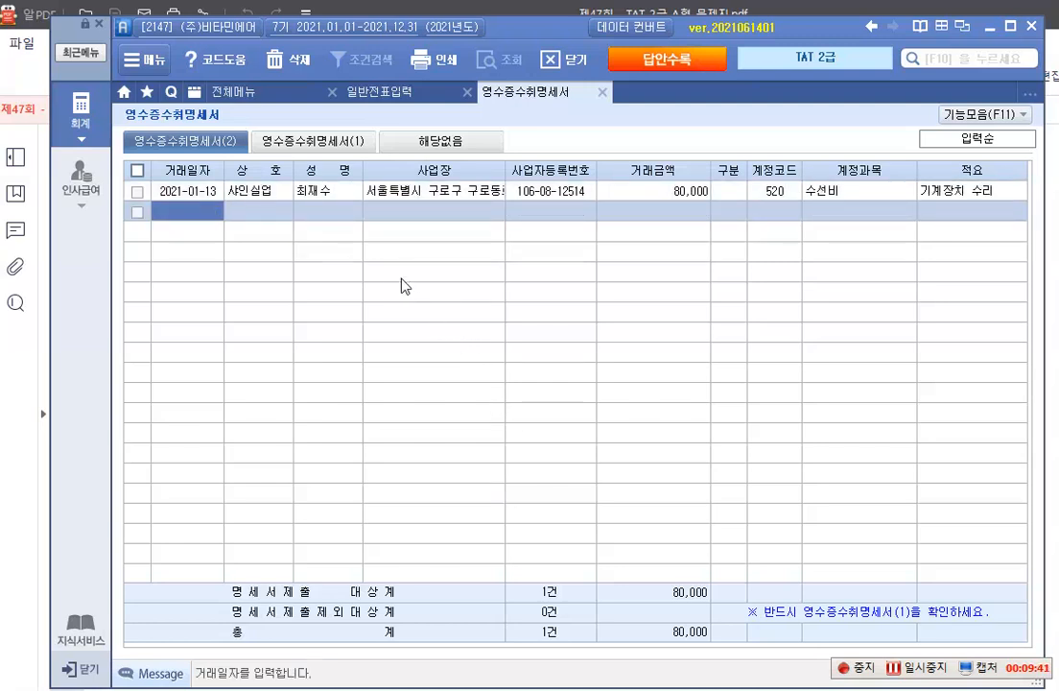
Check the 영수증수취명세서(1) summary and temporarily box its table of 명세서제출 제외대상 categories with the screen pen
click(314, 143)
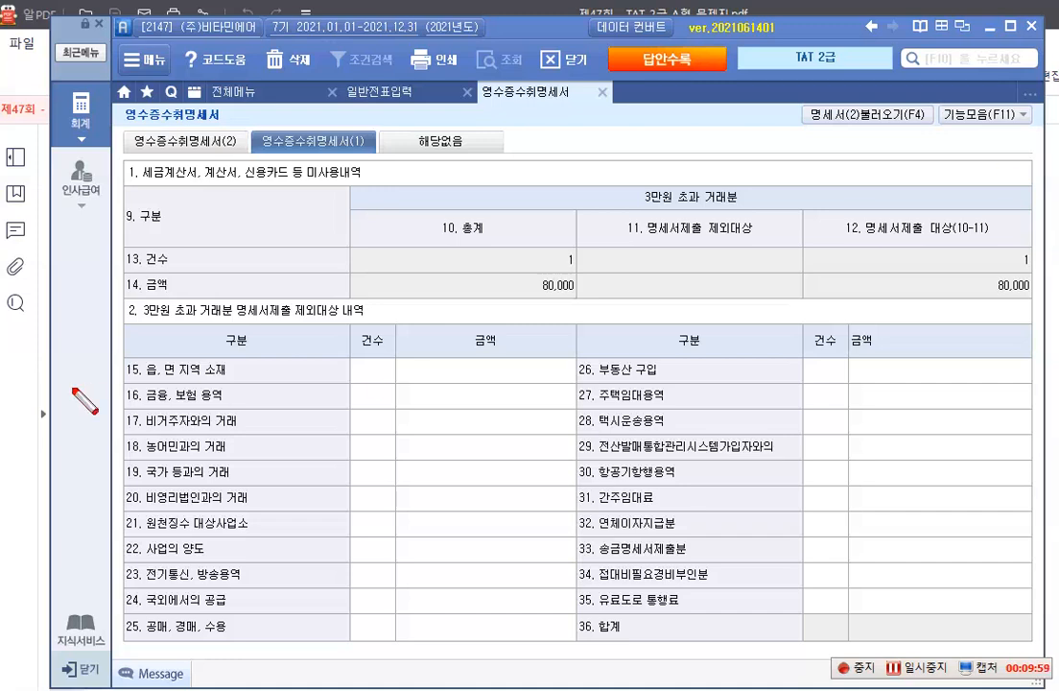
mouse_move(123, 353)
mouse_down()
mouse_move(587, 635)
mouse_move(1039, 643)
mouse_up()
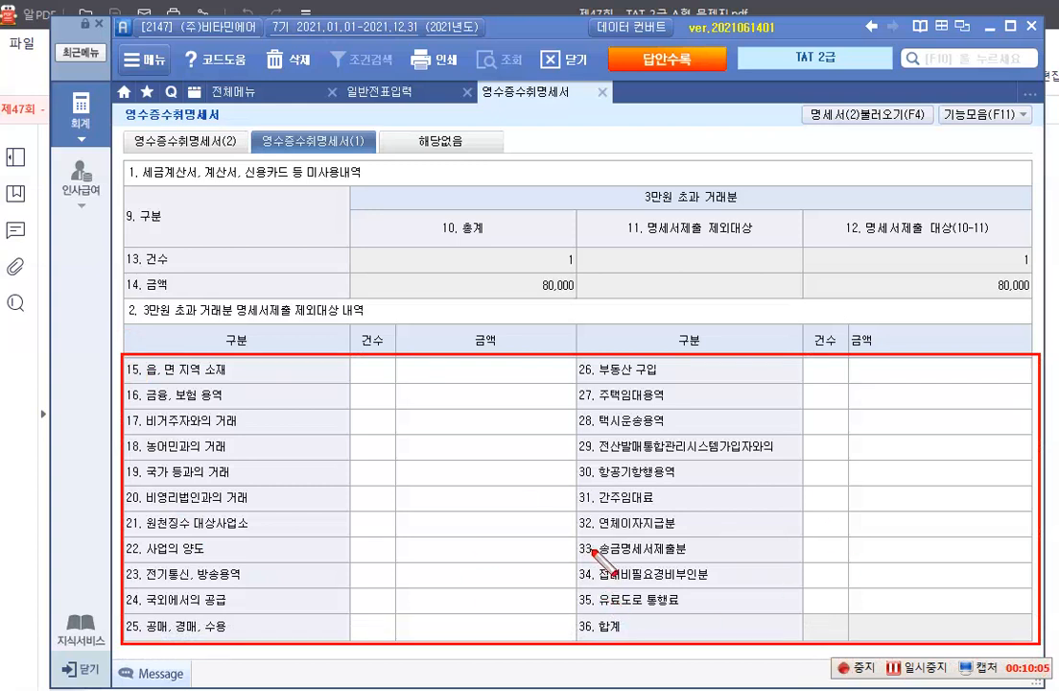
key(Escape)
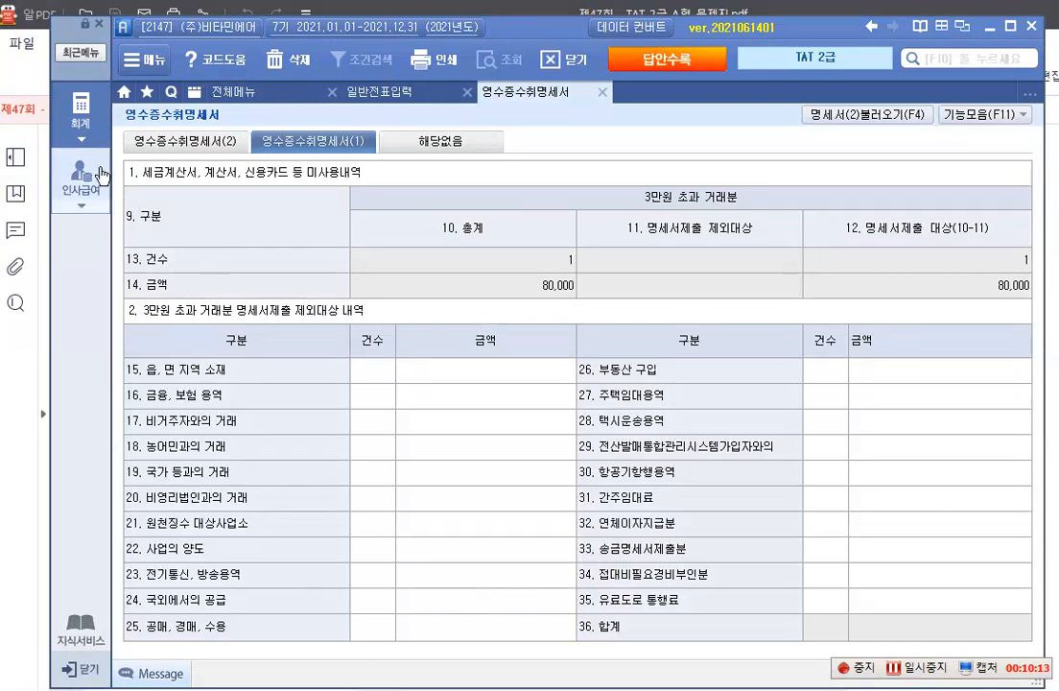
Return to the full accounting menu, switch to the 알PDF exam paper and read item 2 on the February 10 note endorsement
click(80, 111)
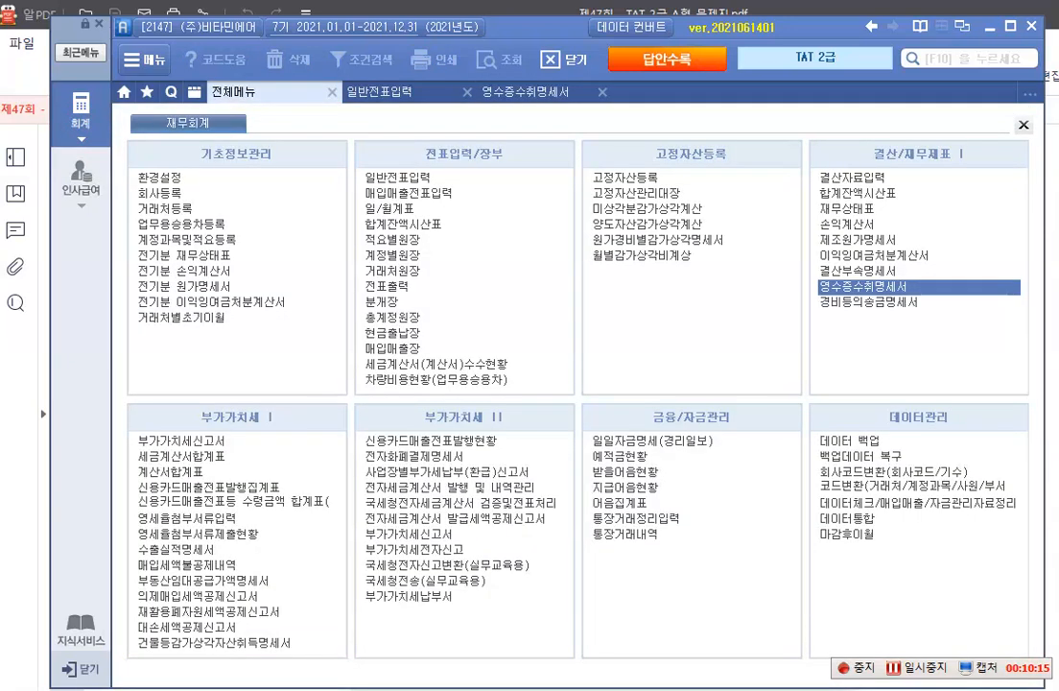
key(alt+Tab)
scroll(430, 531, down, 3)
scroll(430, 531, down, 5)
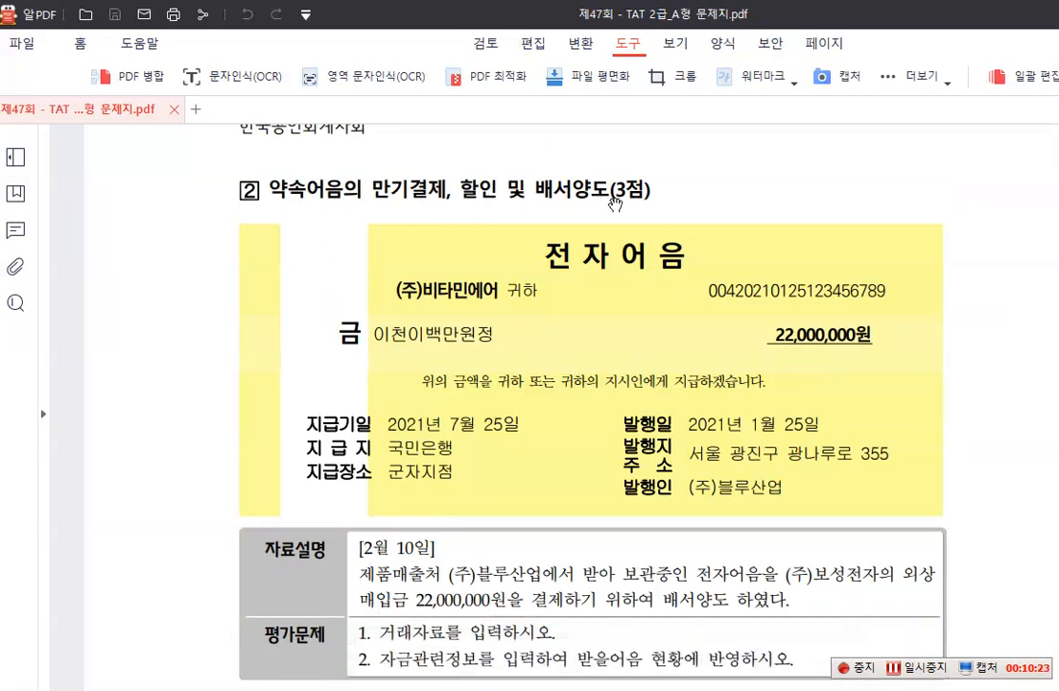
scroll(614, 203, down, 1)
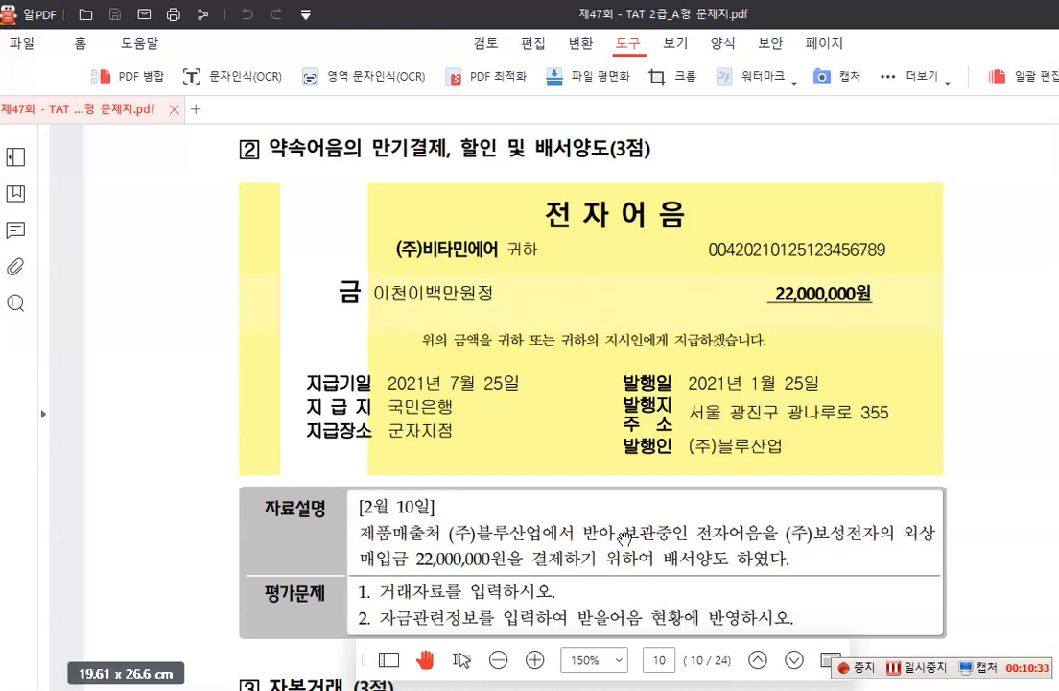
click(760, 539)
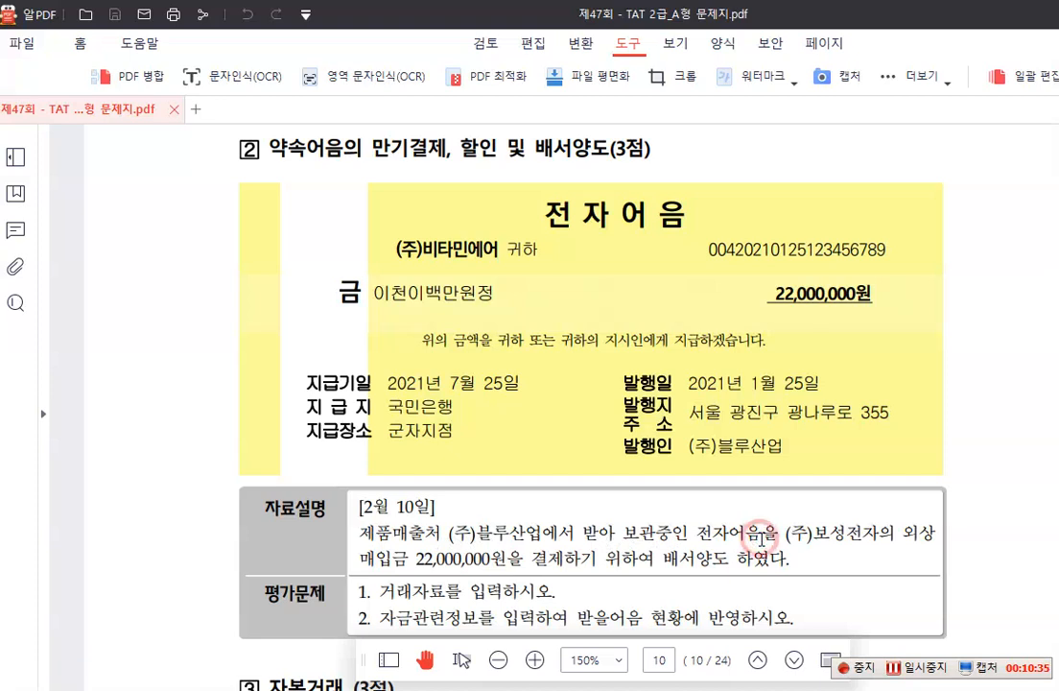
click(880, 536)
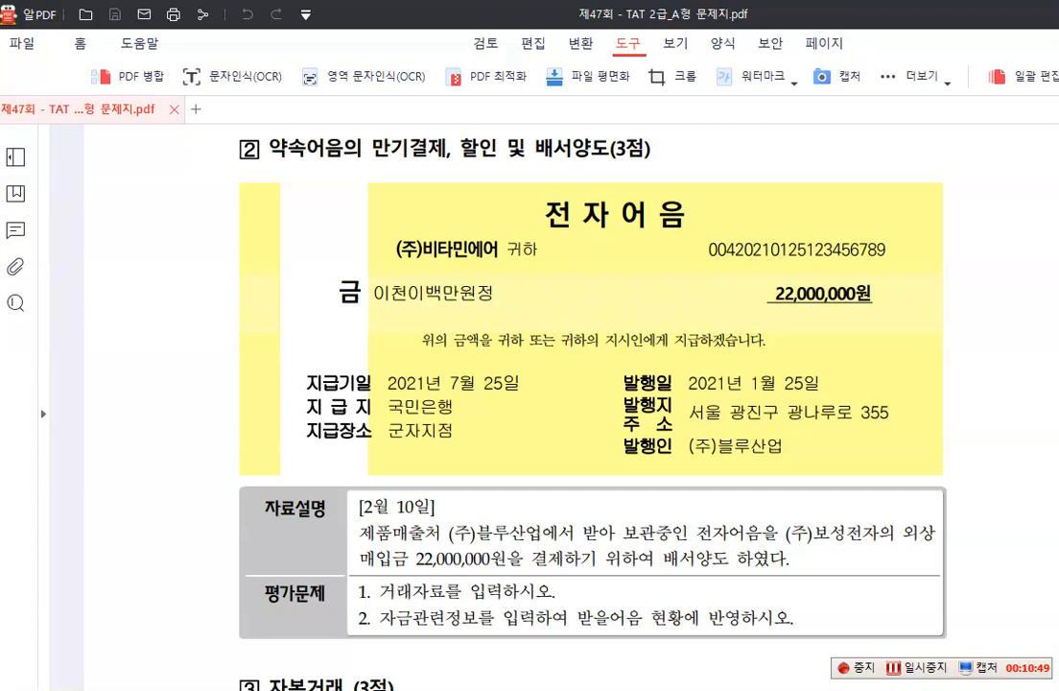
Write the debit side of the entry on screen above the note as temporary red text: (차) 외상매입금 22,000,000
click(377, 177)
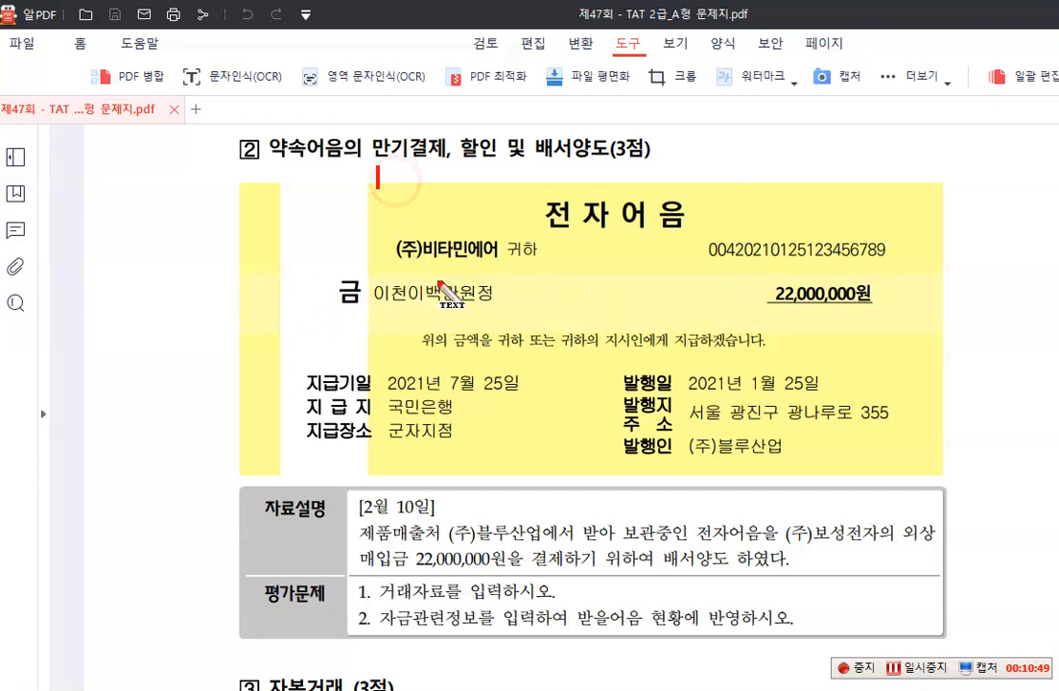
text((ck))
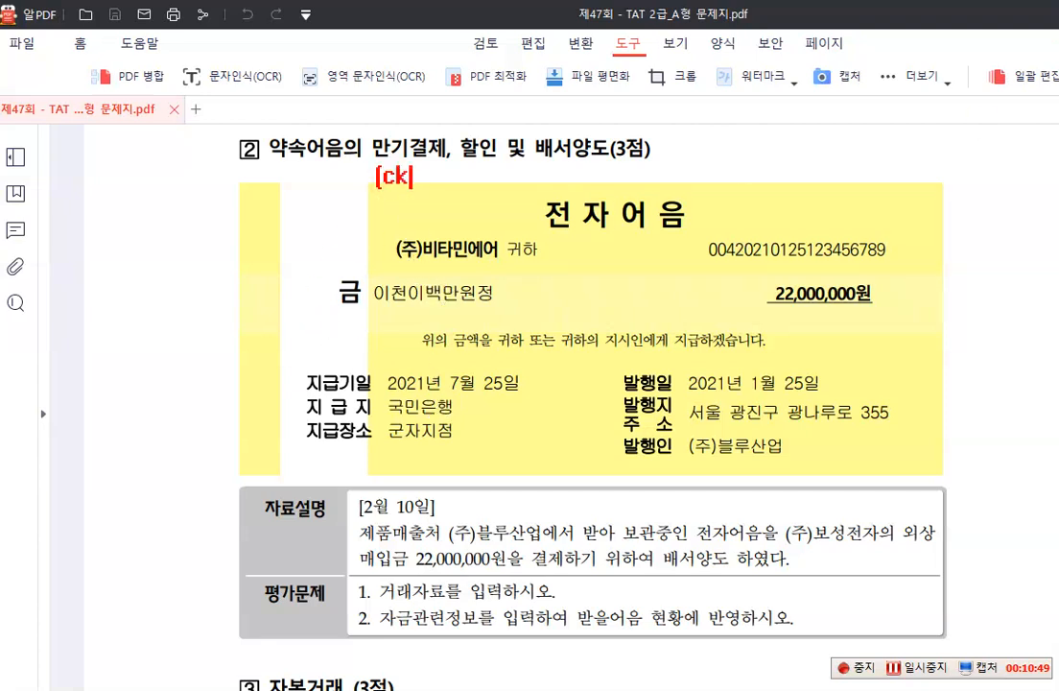
key(BackSpace)
key(BackSpace)
key(BackSpace)
text(차))
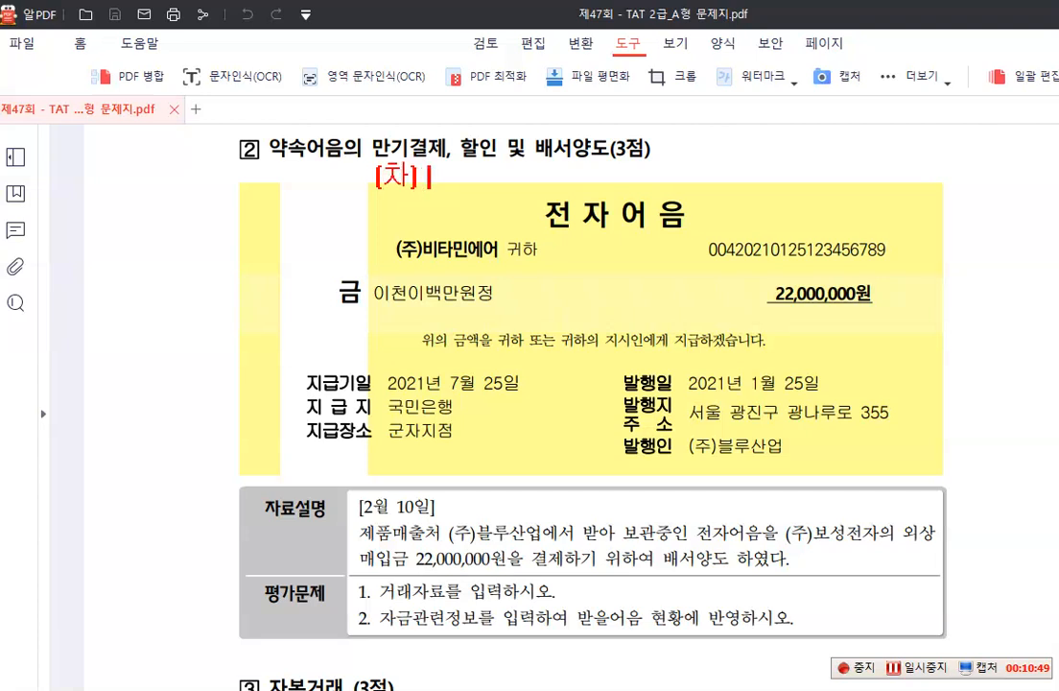
text( 외상매입그)
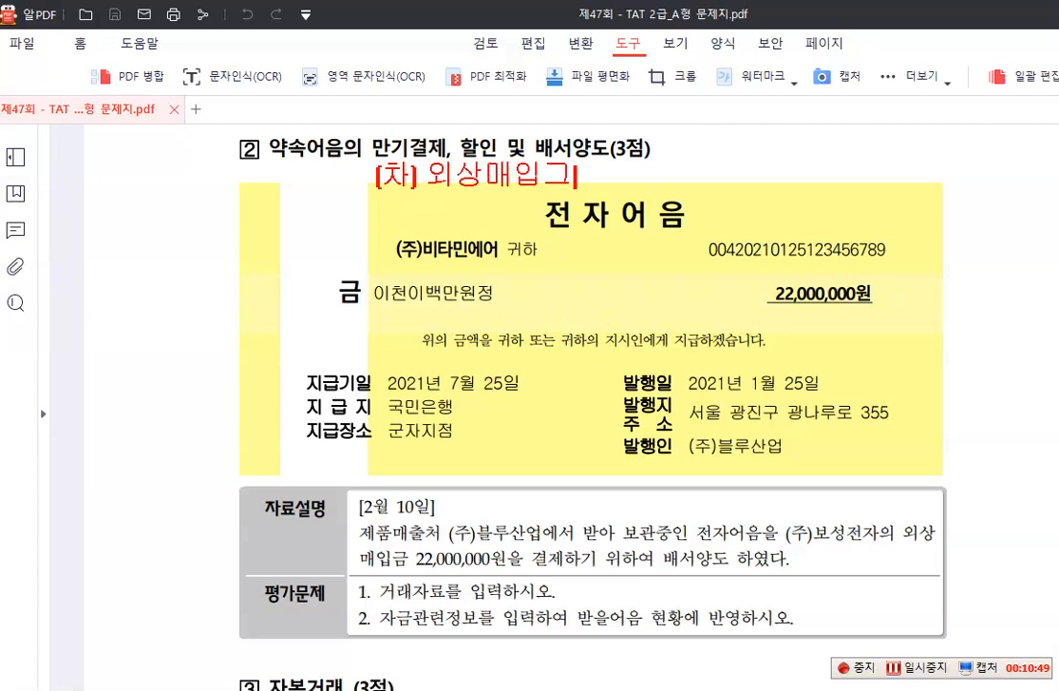
text(ㅁ 22)
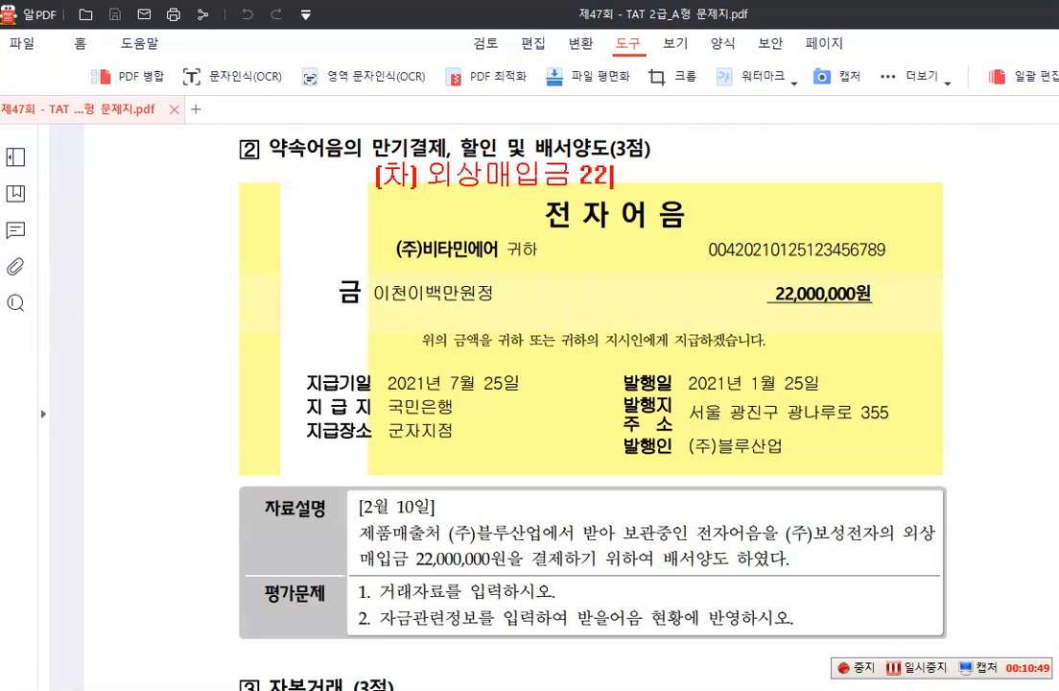
text(,000,000 )
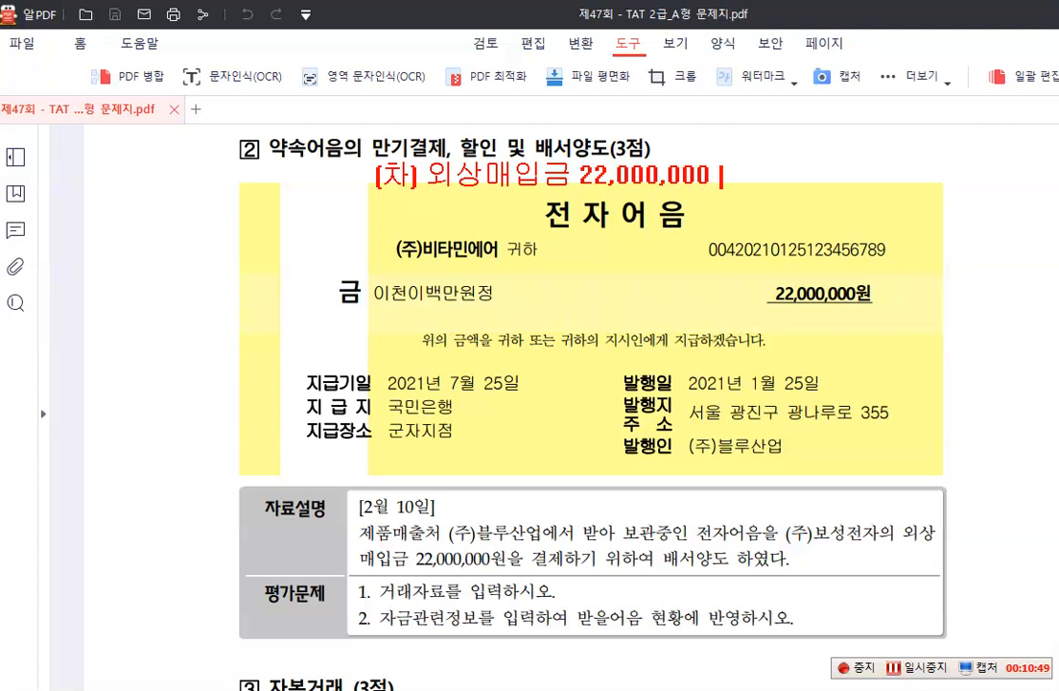
text((대))
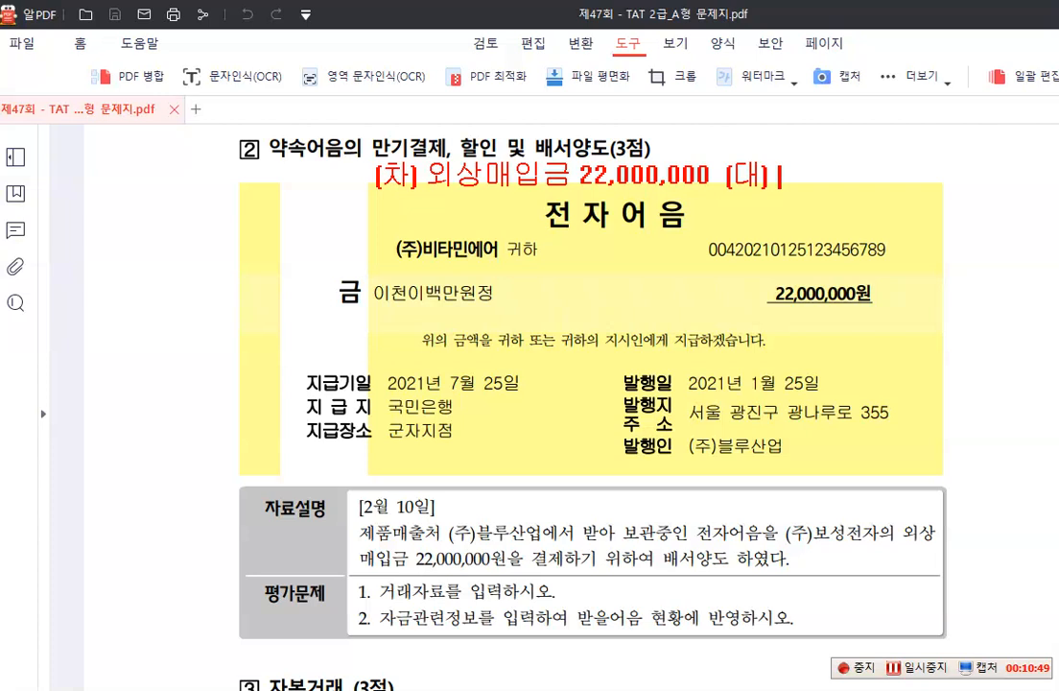
text( 받을어음)
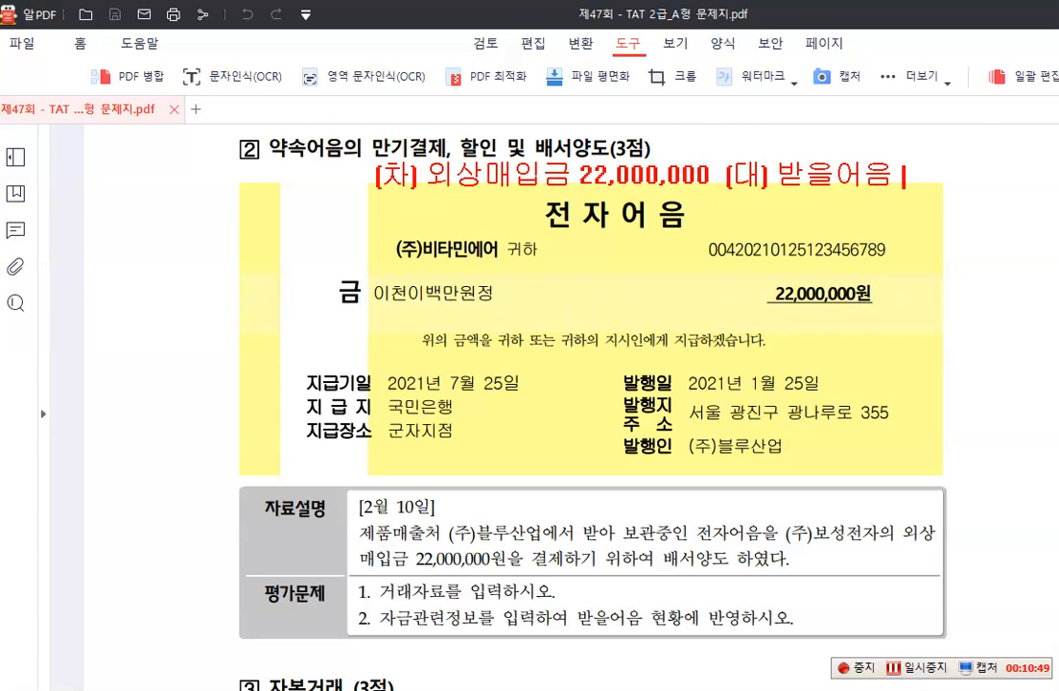
Add the credit side to the temporary red text: (대) 받을어음 22,000,000
text(22,000,000)
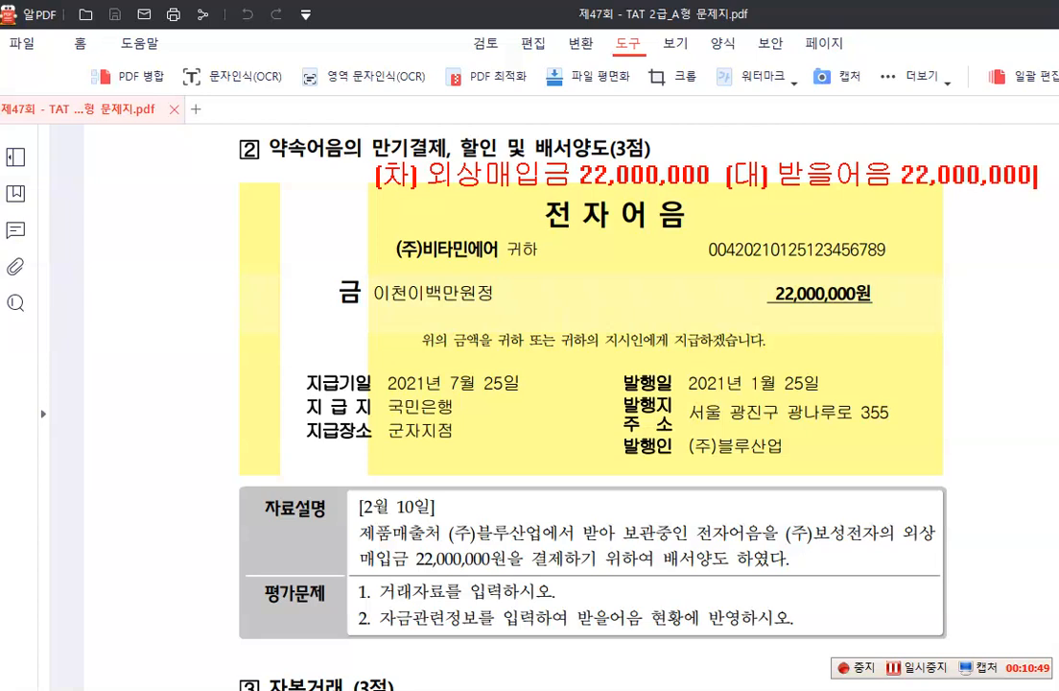
Note the counterparties beneath the temporary entry: -(주)보성전자 under 외상매입금 and -(주)블루산업 under 받을어음
key(Return)
text(ㅓ(주))
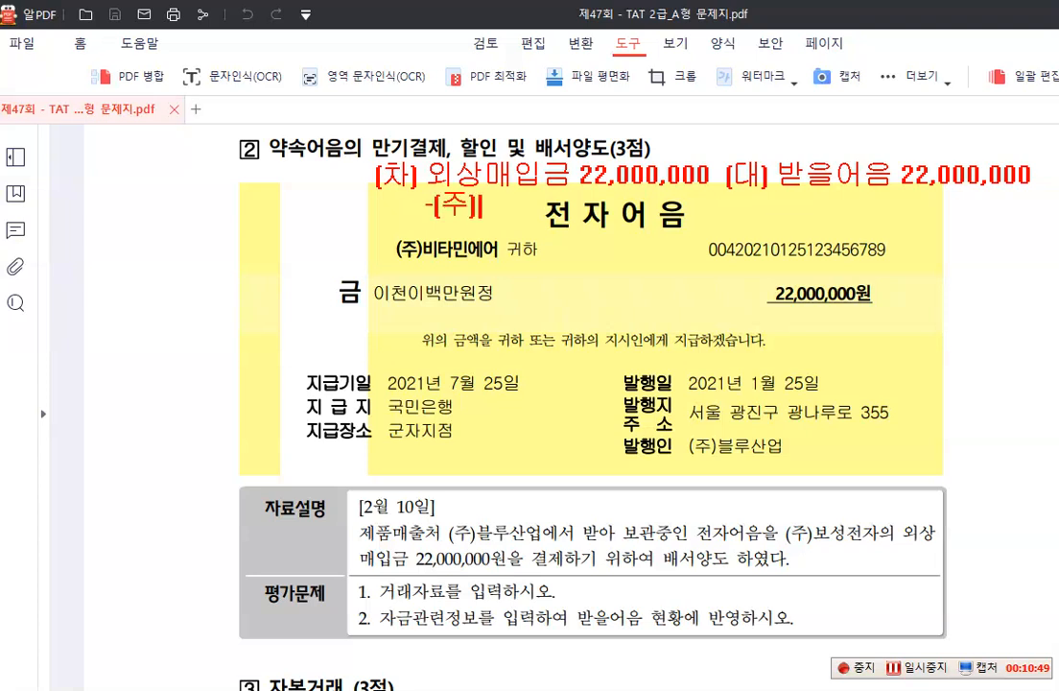
text(보성전자)
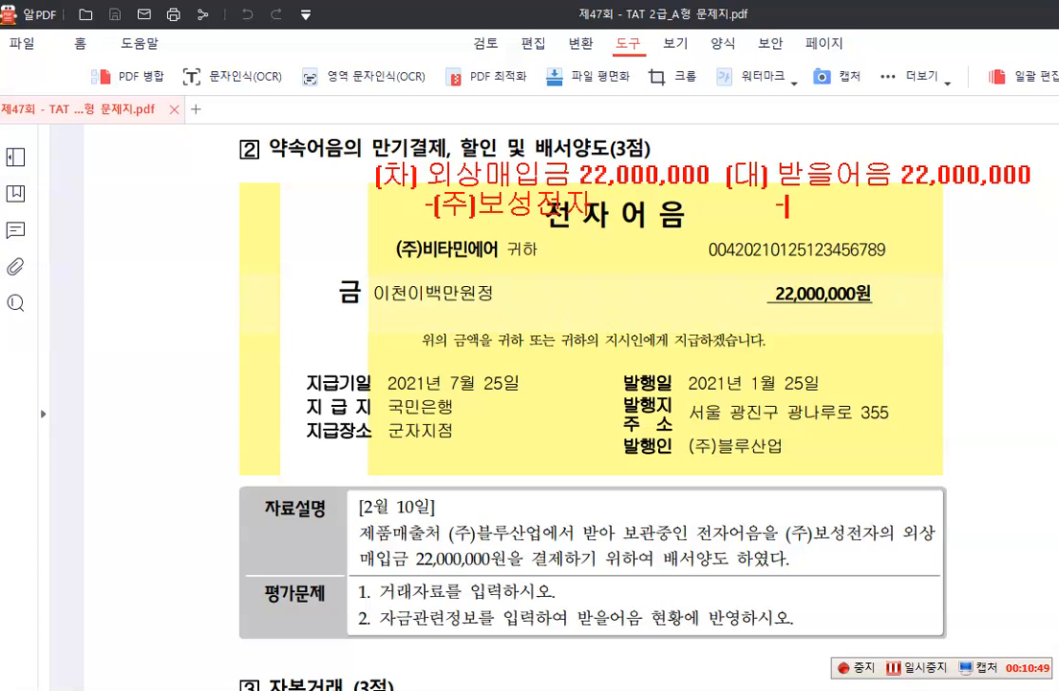
text(-(주)블루사)
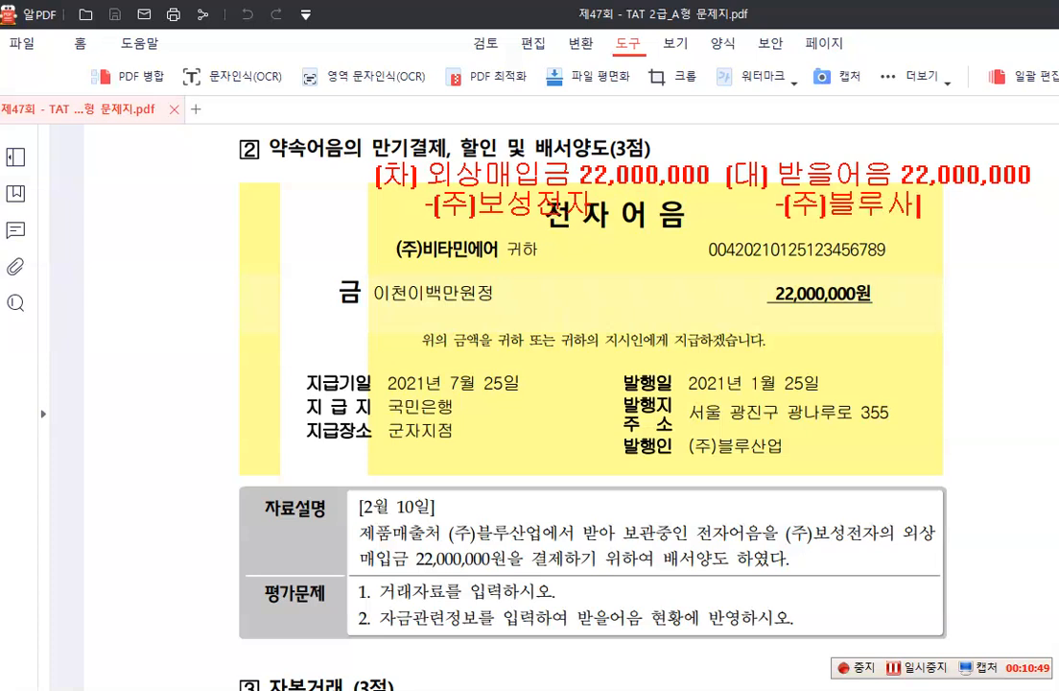
text(ㄴ업)
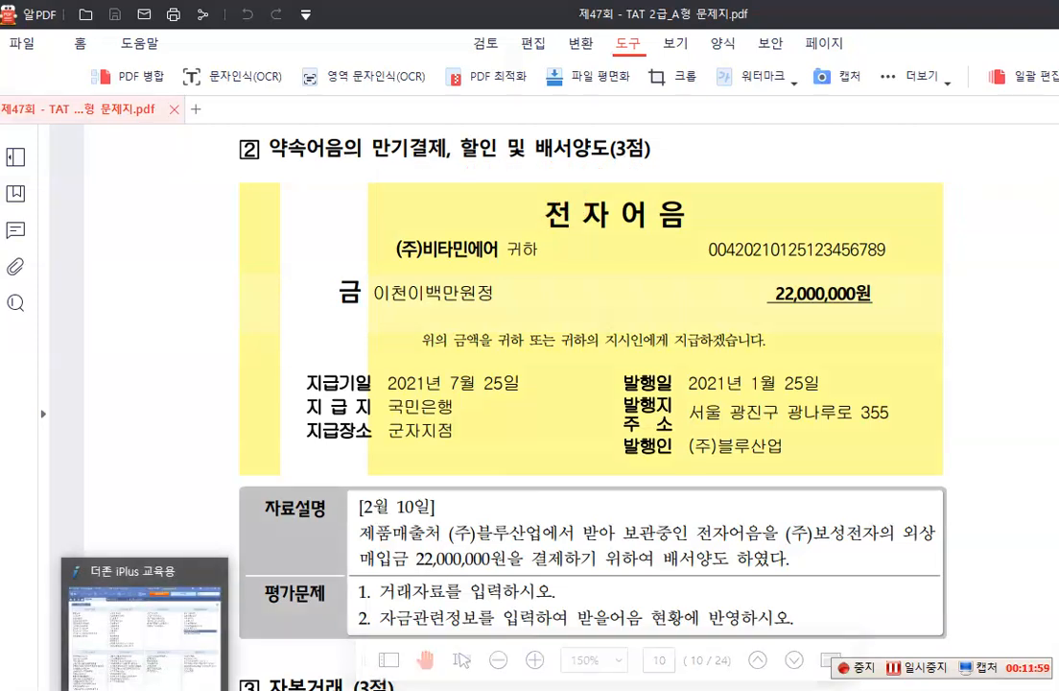
Switch to 더존 iPlus and set the 일반전표입력 date to month 02, day 10
click(163, 643)
click(396, 175)
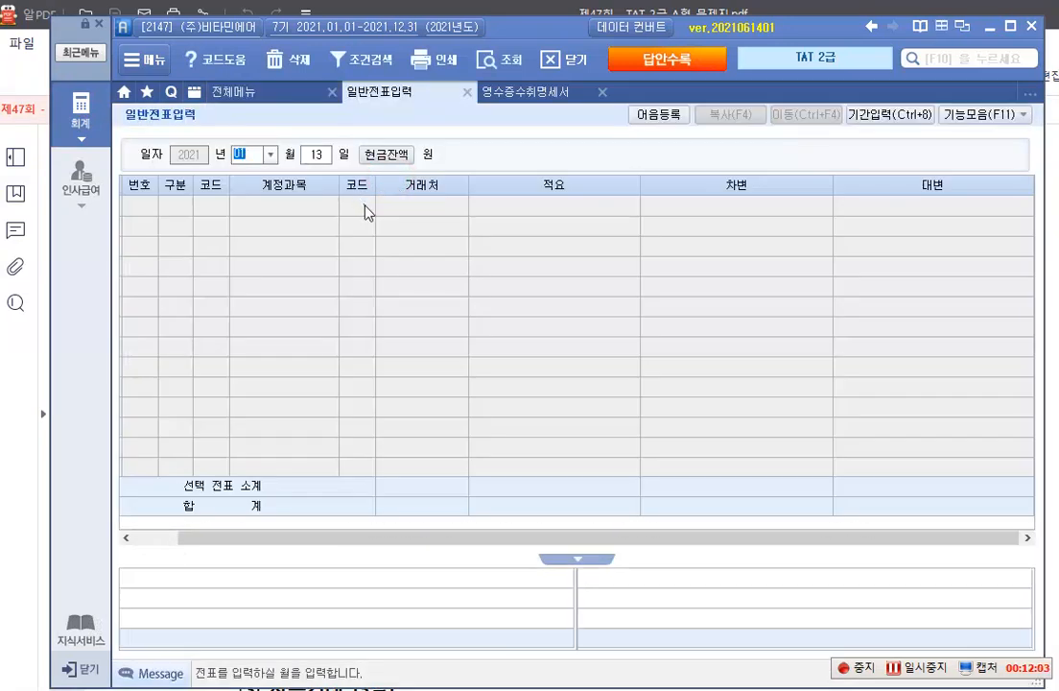
click(271, 155)
click(258, 188)
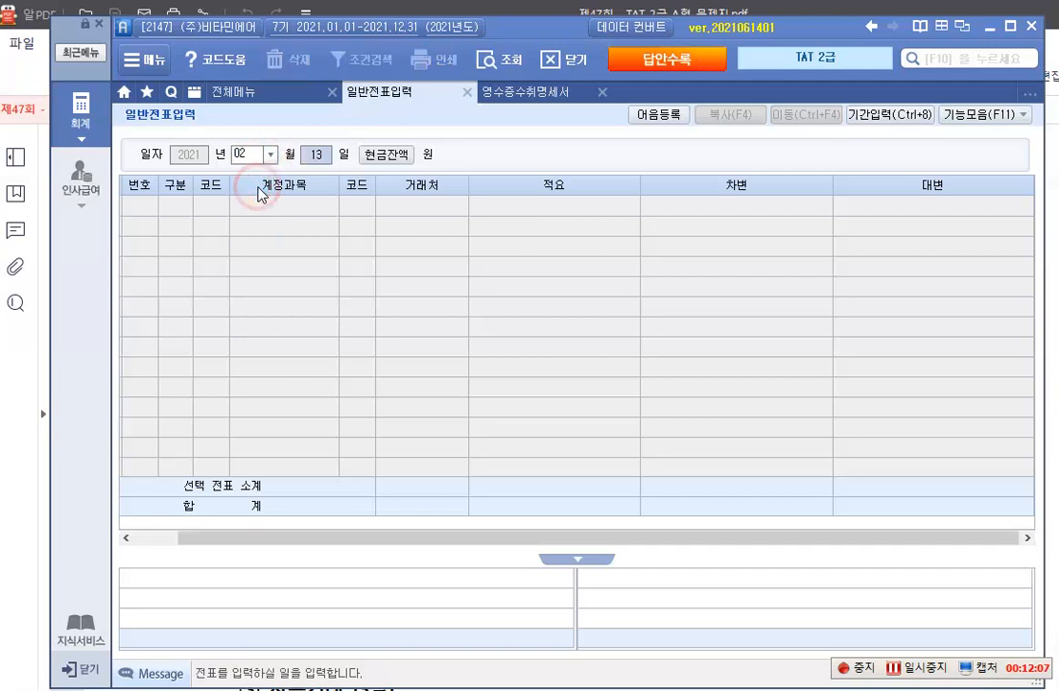
text(10)
key(Return)
Enter the debit row with account 251 외상매입금, 거래처 (주)보성전자 and amount 22,000,000, leaving 적요 blank
text(3)
key(Return)
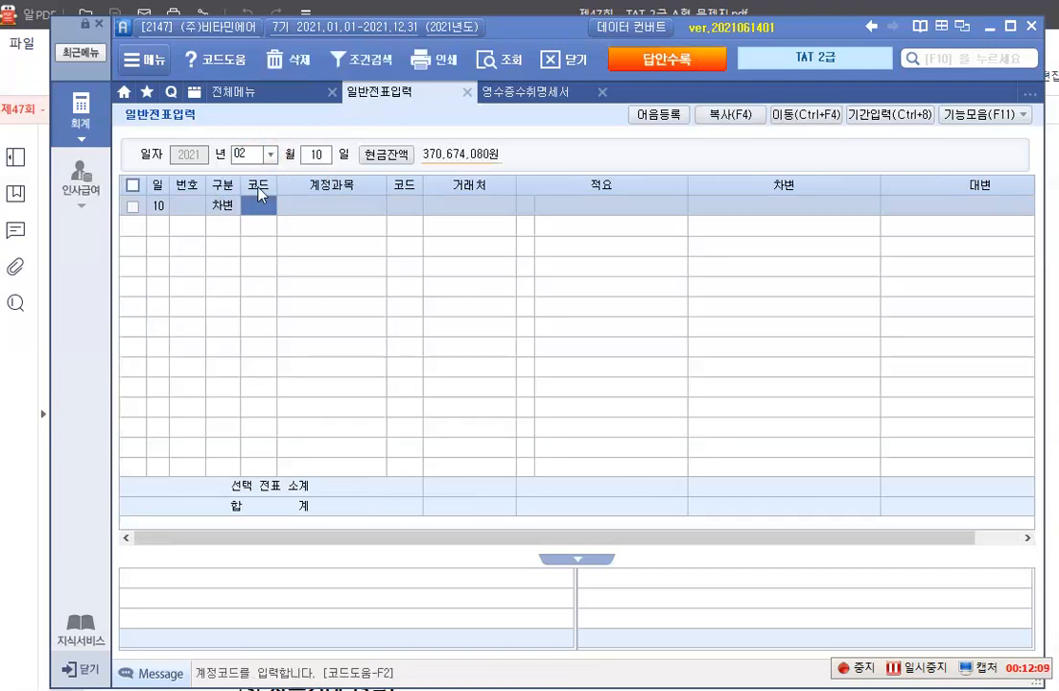
text(251)
key(Return)
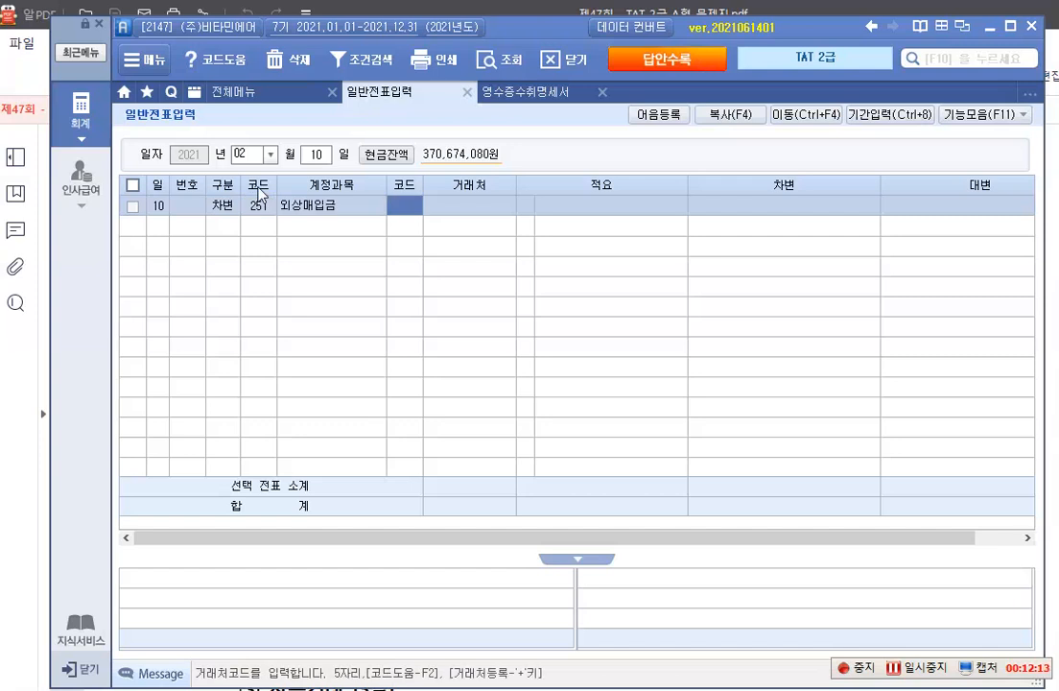
key(F2)
text(보성)
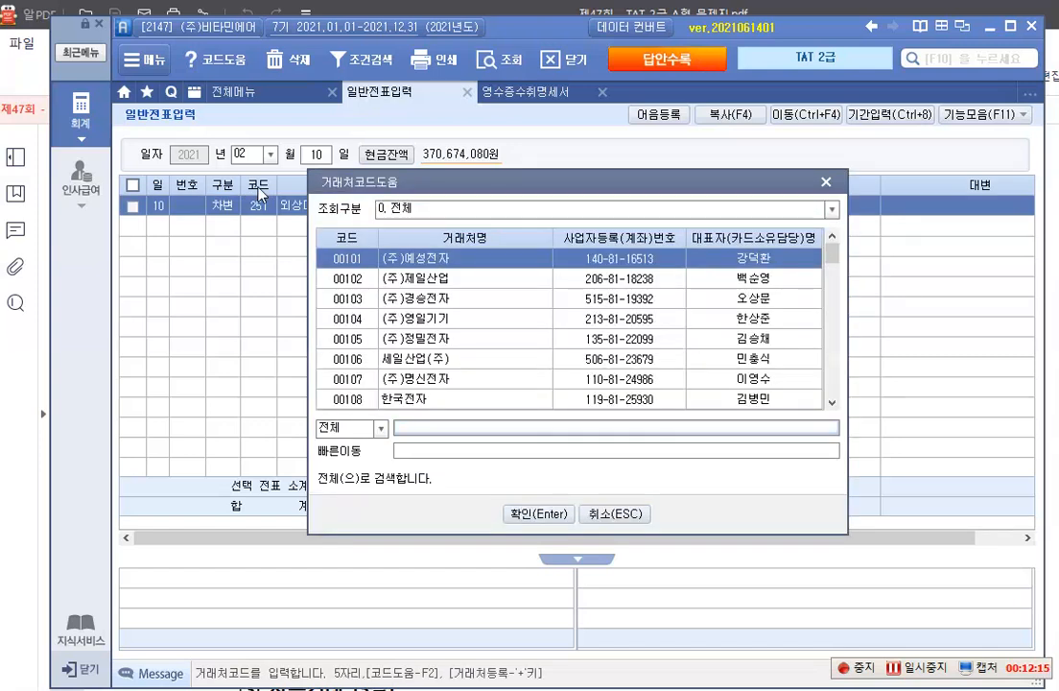
key(Return)
key(Return)
key(Return)
key(Return)
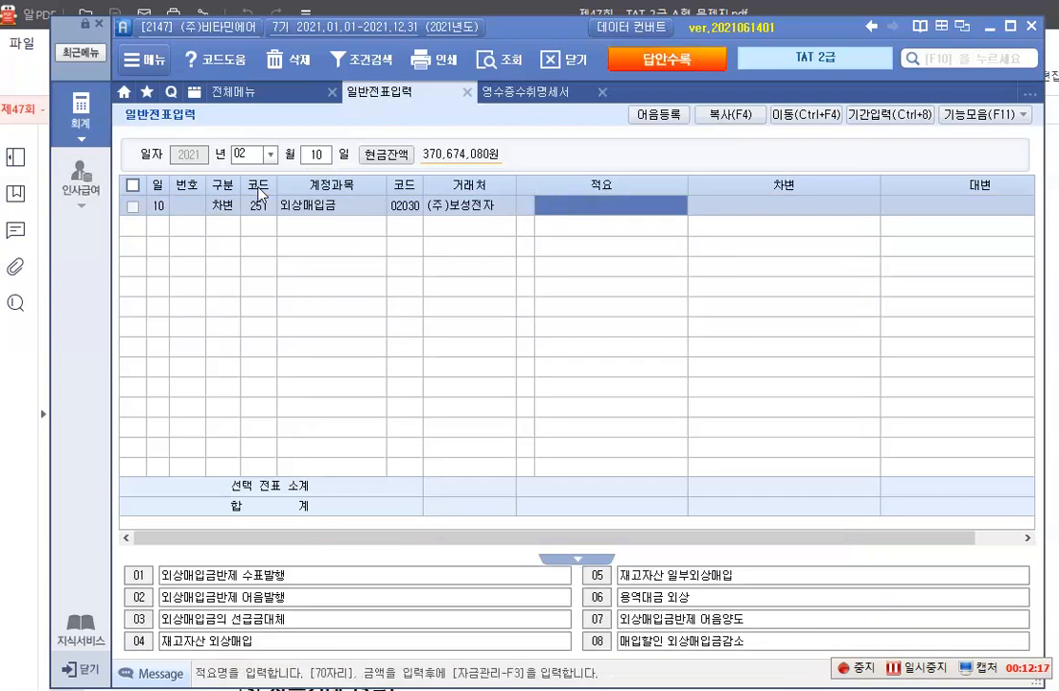
text(22,000,000)
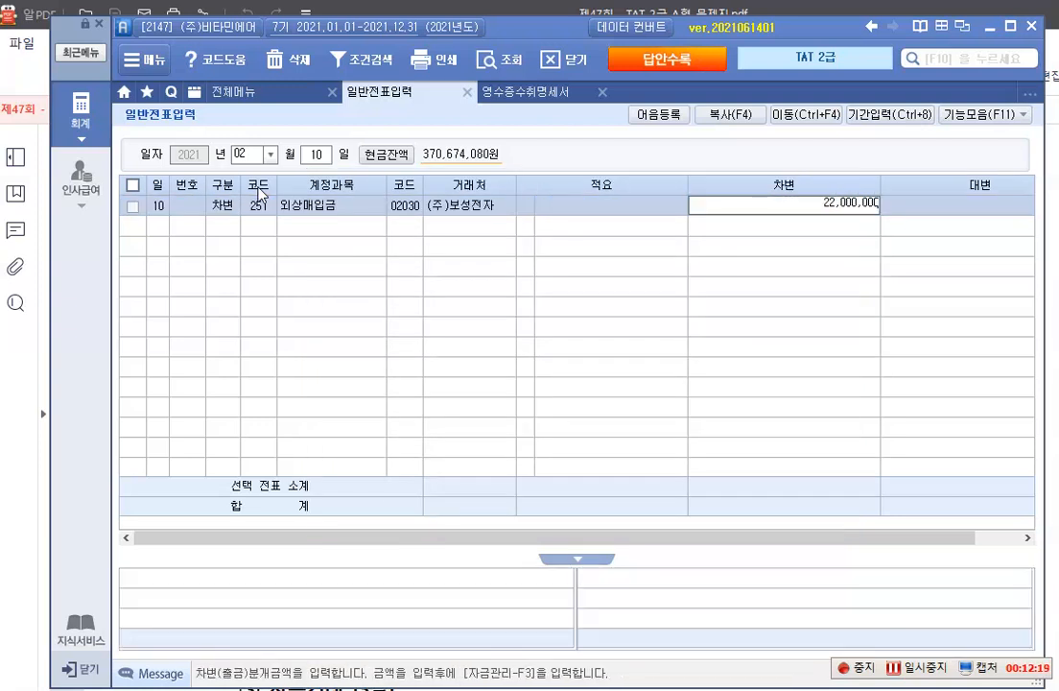
key(Return)
Enter the credit row with account 110 받을어음, 거래처 (주)블루산업 and amount 22,000,000
text(41)
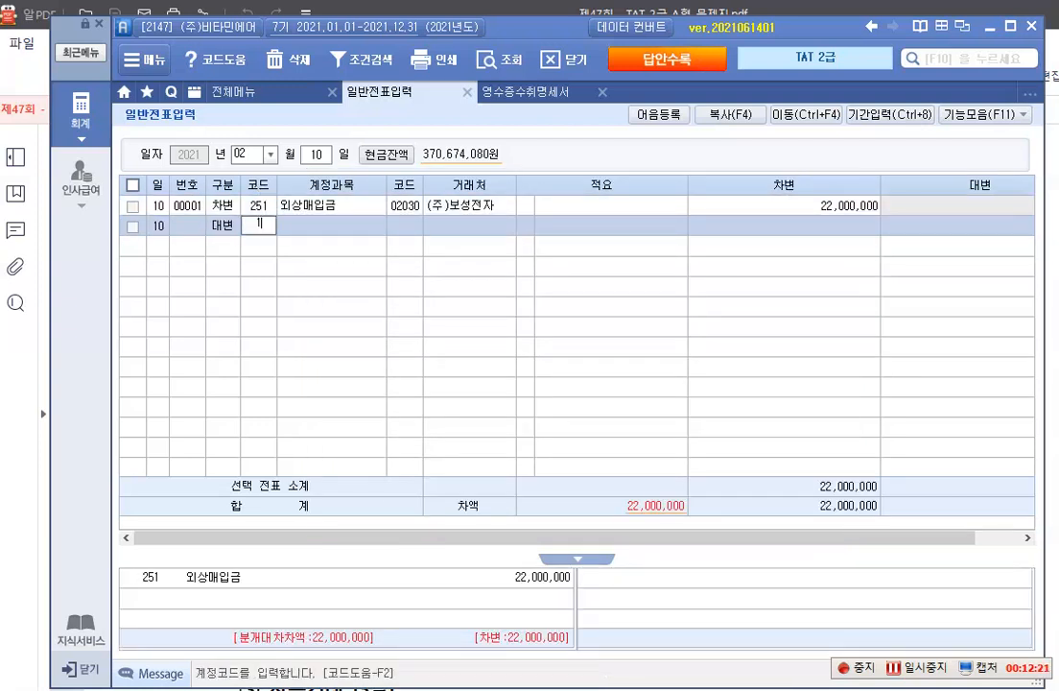
text(10)
key(Return)
key(F2)
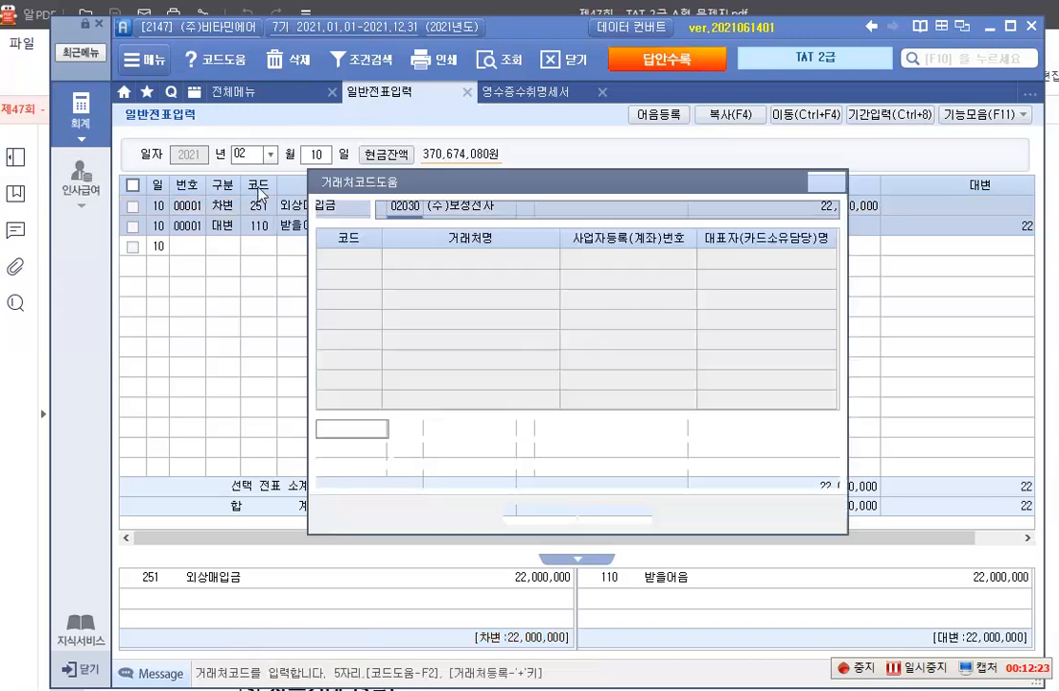
text(블)
key(Return)
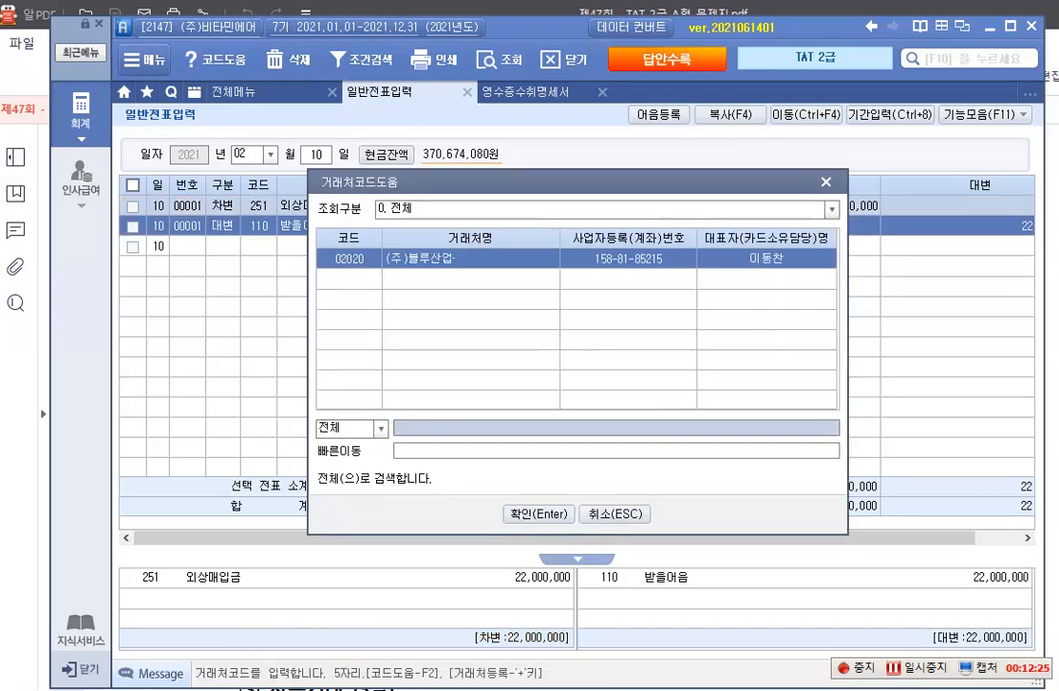
key(Return)
In the credit row's 받을어음 관리, set 어음상태 to 3 배서 and select (주)블루산업's stored note as the 어음번호
key(Return)
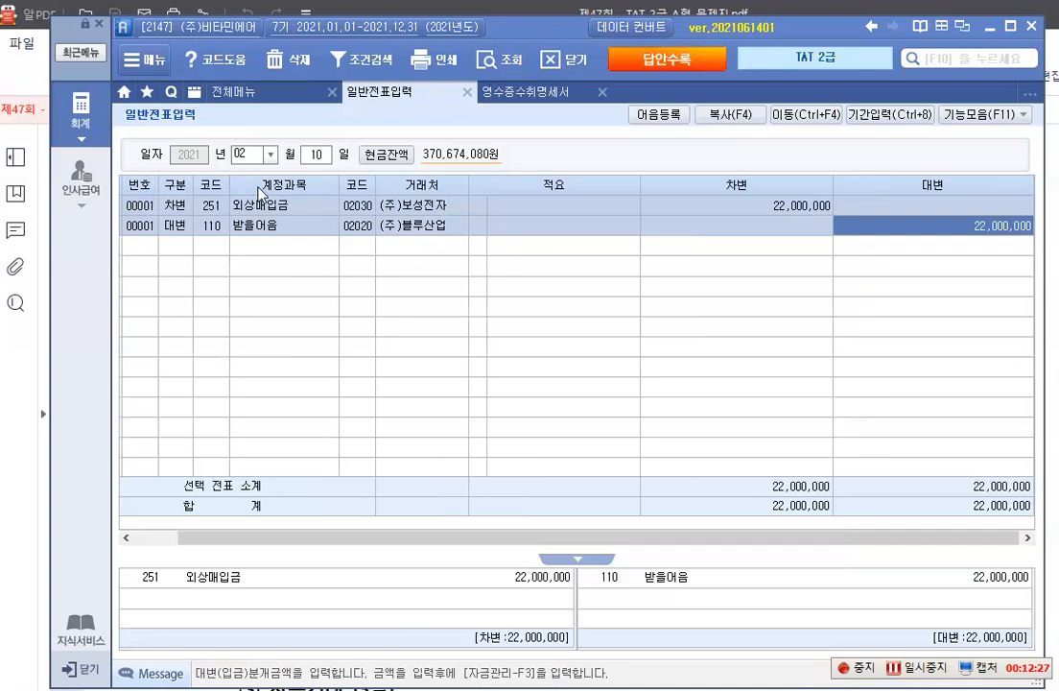
key(Return)
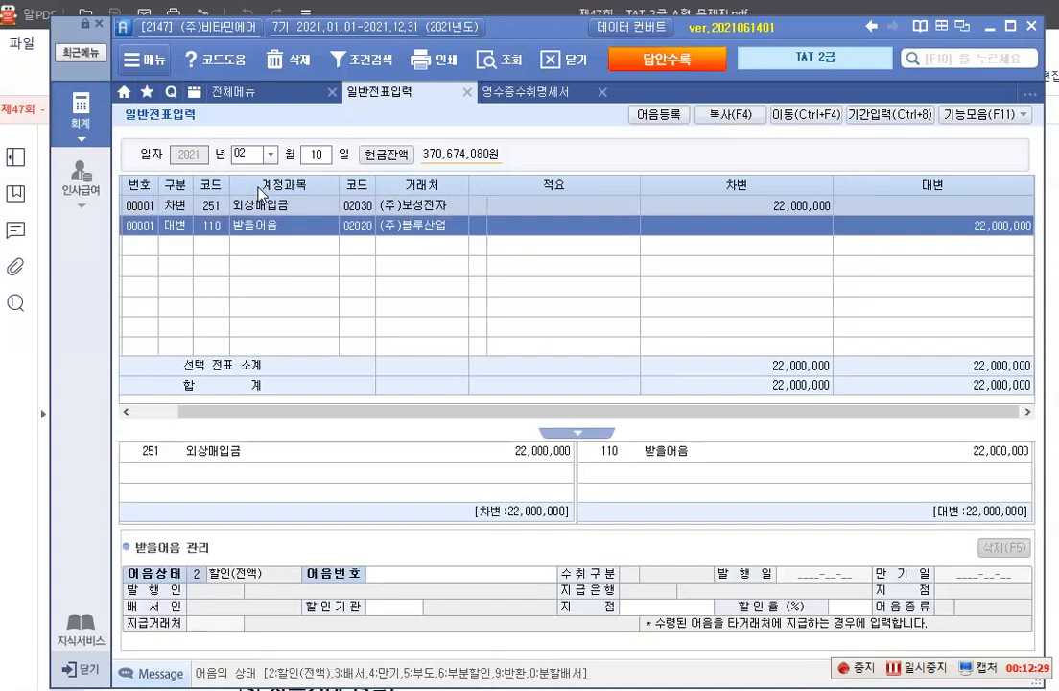
click(195, 576)
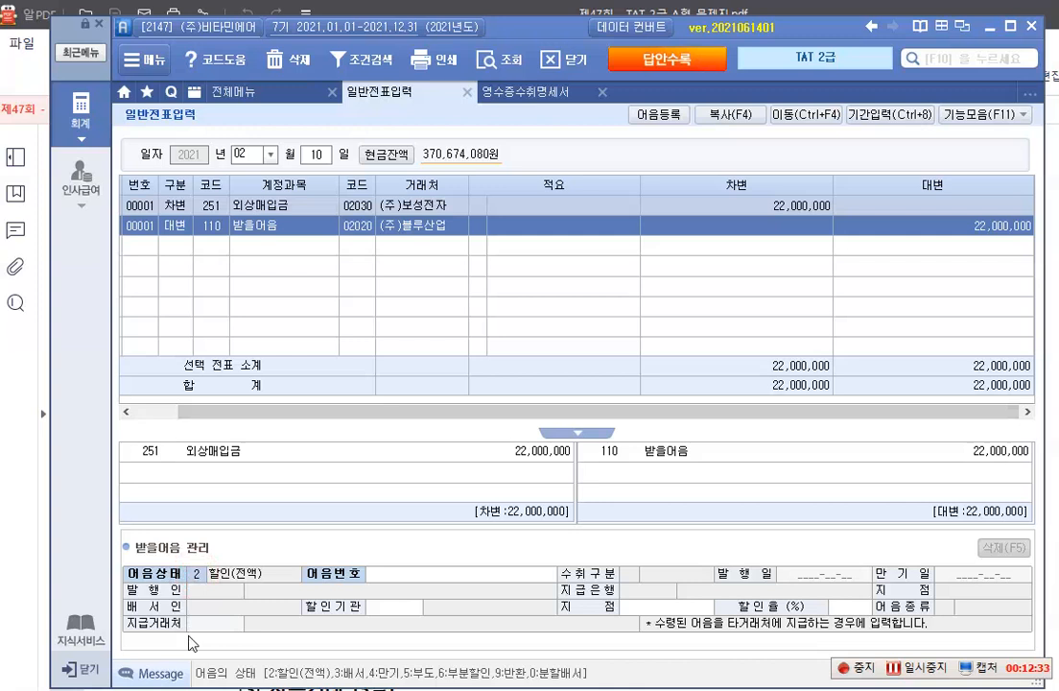
text(3)
key(Return)
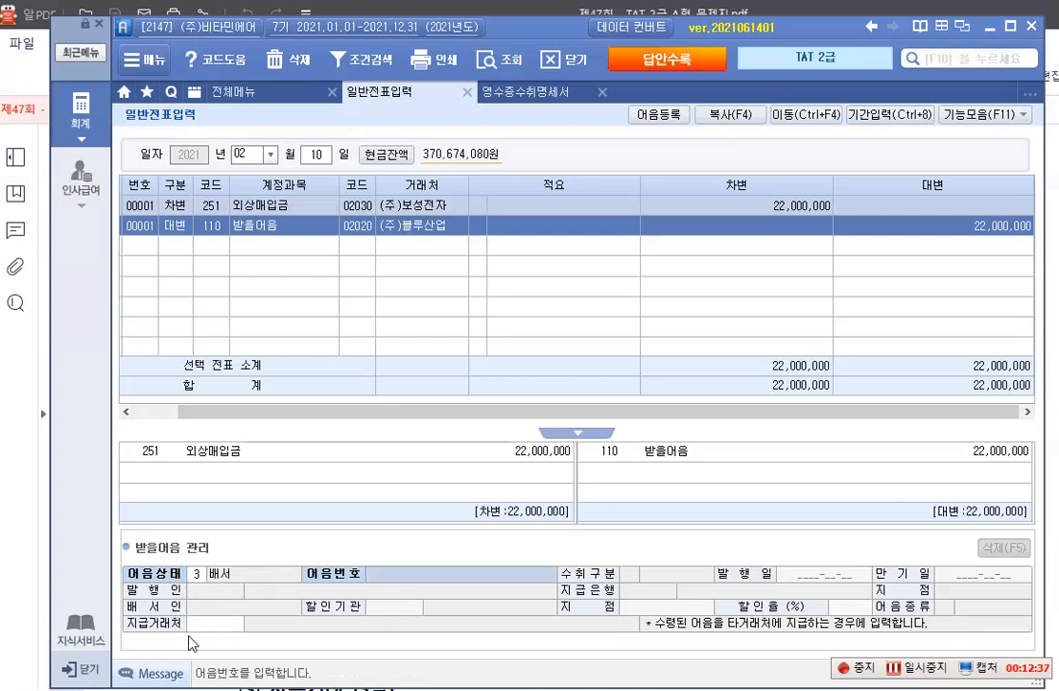
key(F2)
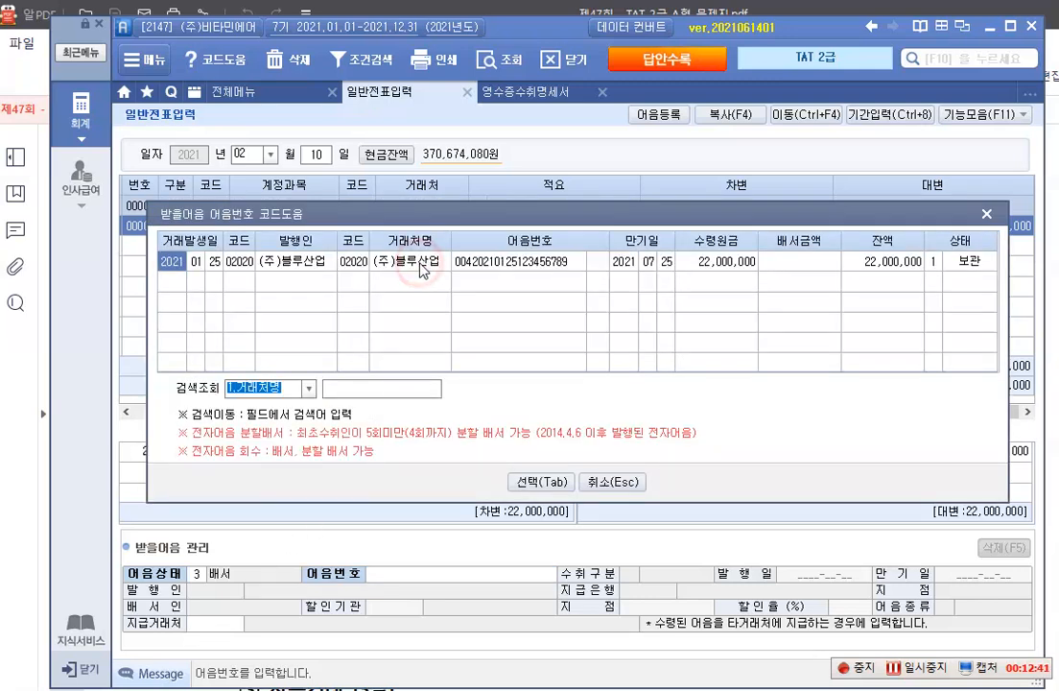
click(530, 482)
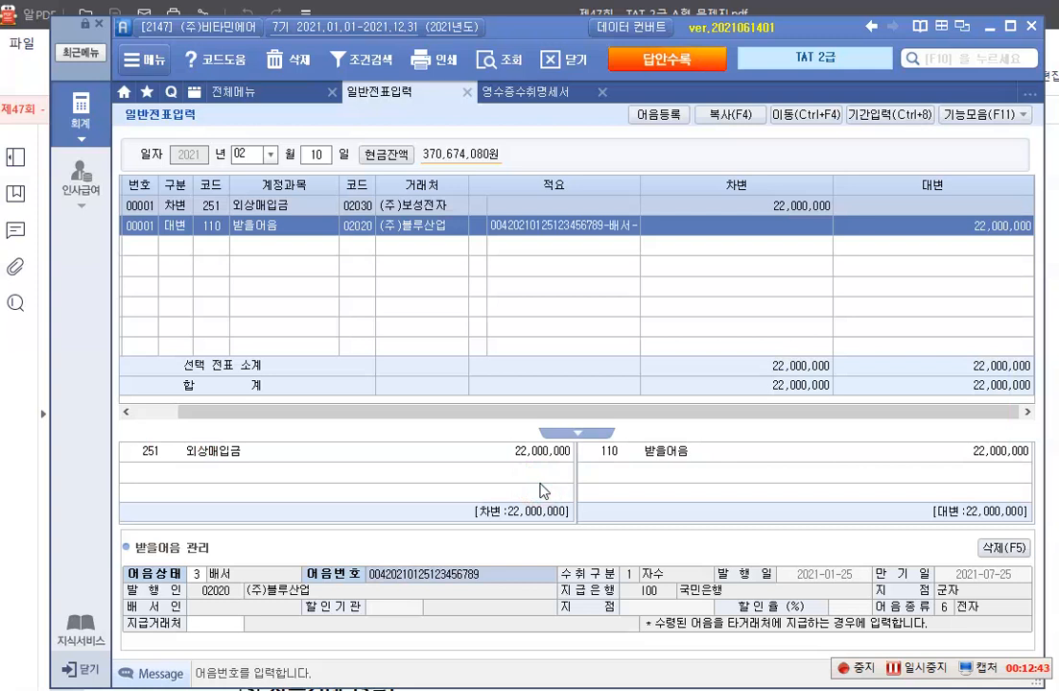
key(Return)
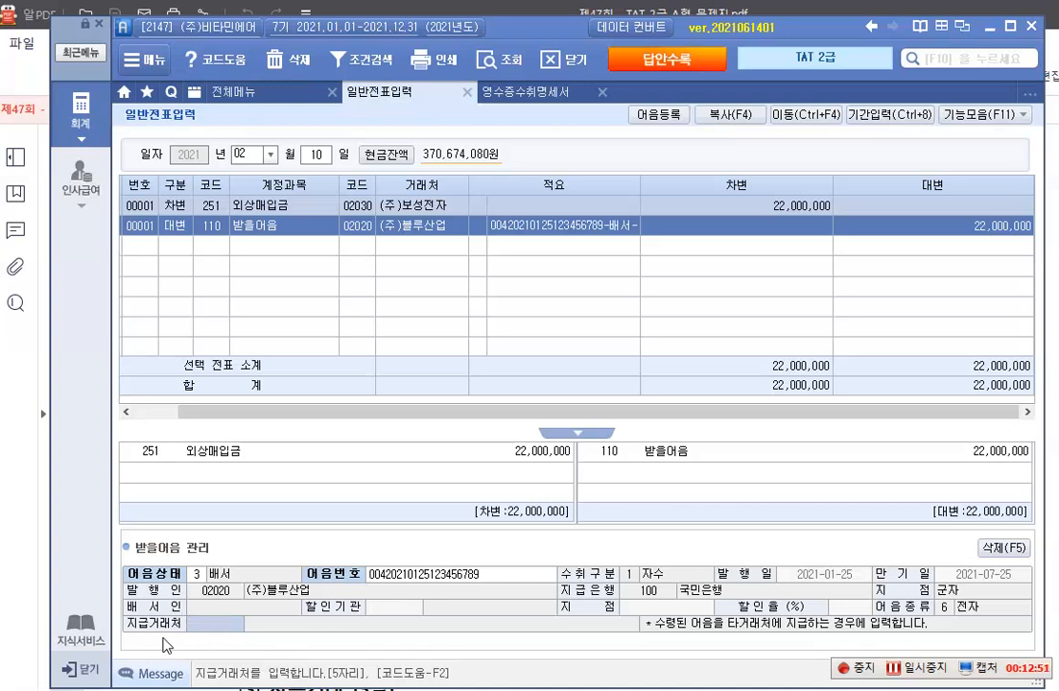
In the credit row's 받을어음 관리, look up 보성 and set 지급거래처 to (주)보성전자
key(F2)
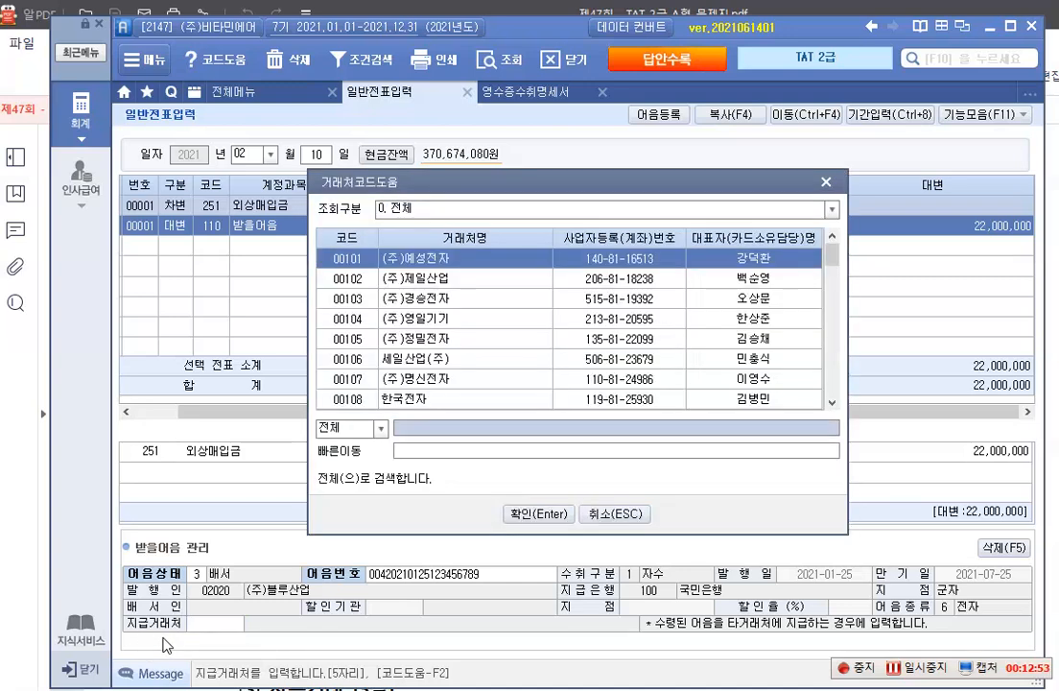
text(보)
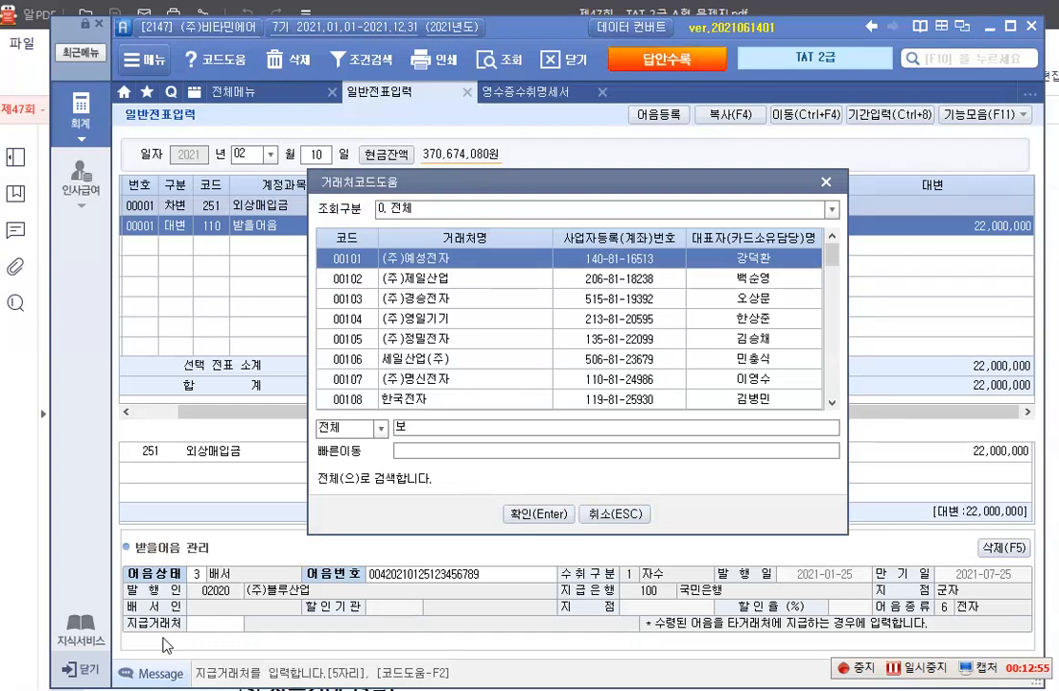
text(성)
key(Return)
key(Return)
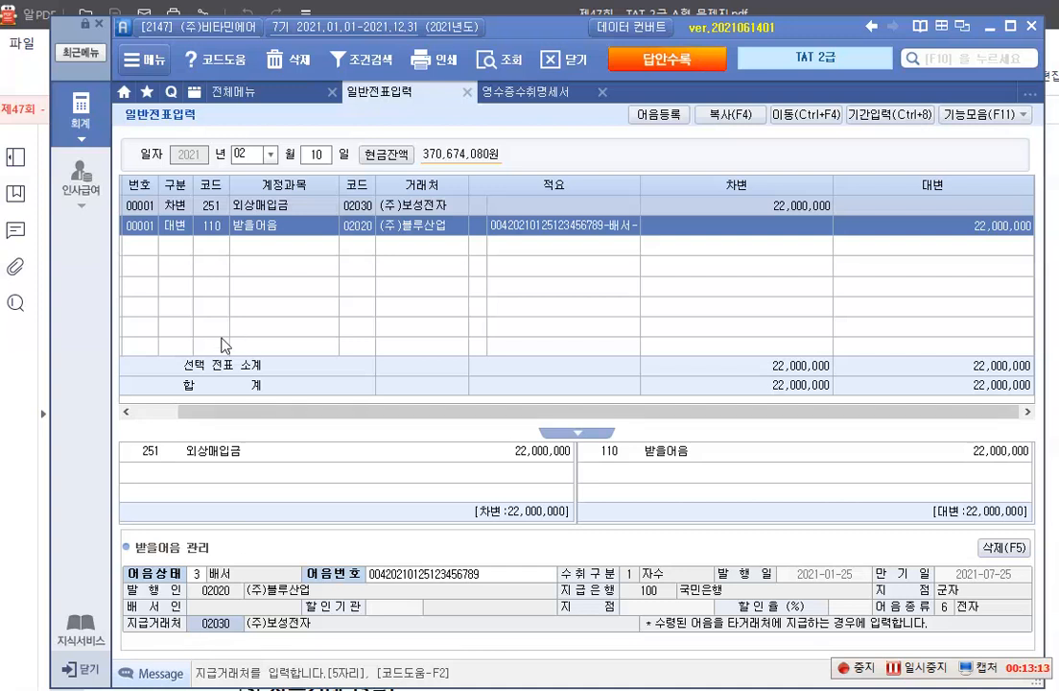
Switch to the exam PDF in 알PDF and read item 3, 자본거래, with its share issue and 보통예금 details
key(alt+Tab)
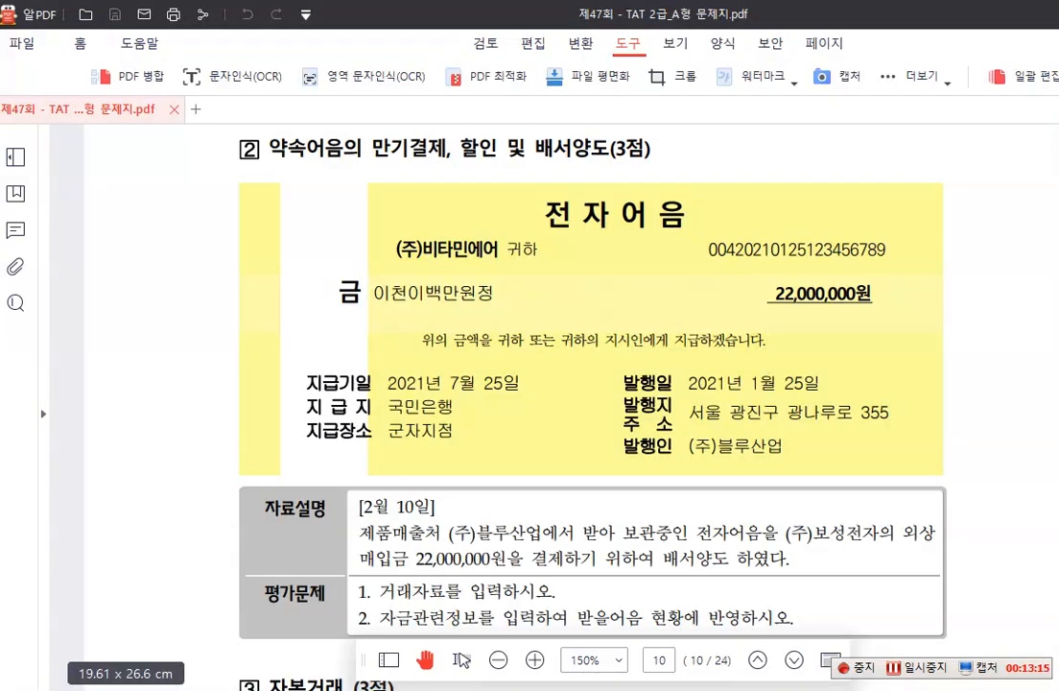
scroll(379, 427, down, 4)
scroll(437, 487, down, 3)
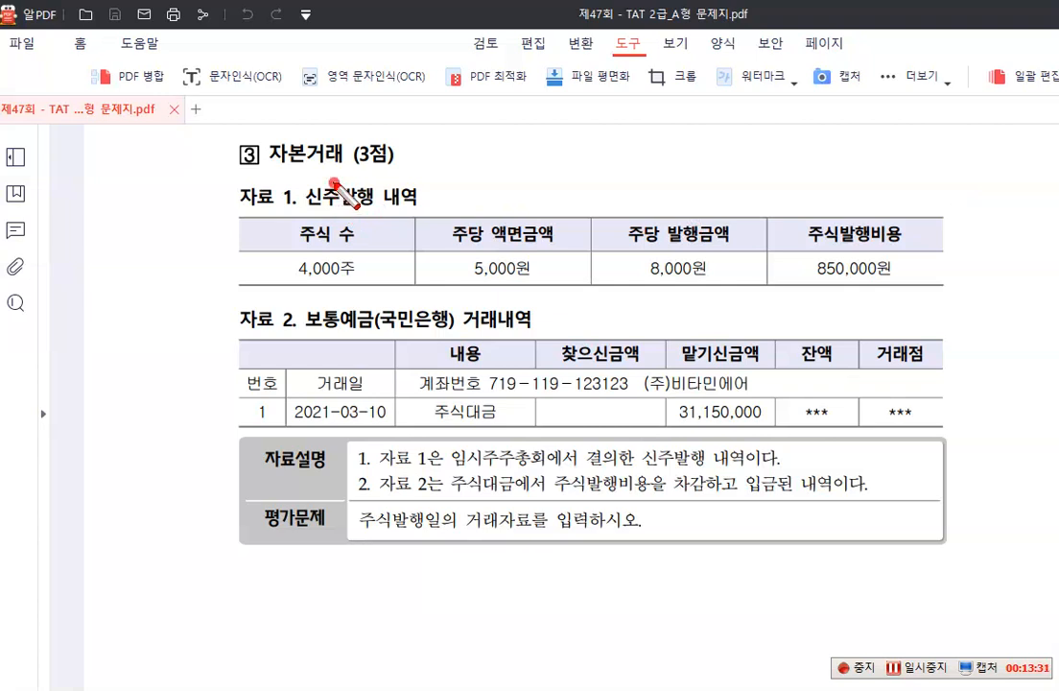
Draw red boxes over 발행 and 내역 in the 신주발행 내역 heading and write 증자 beside it
drag(334, 182, 380, 213)
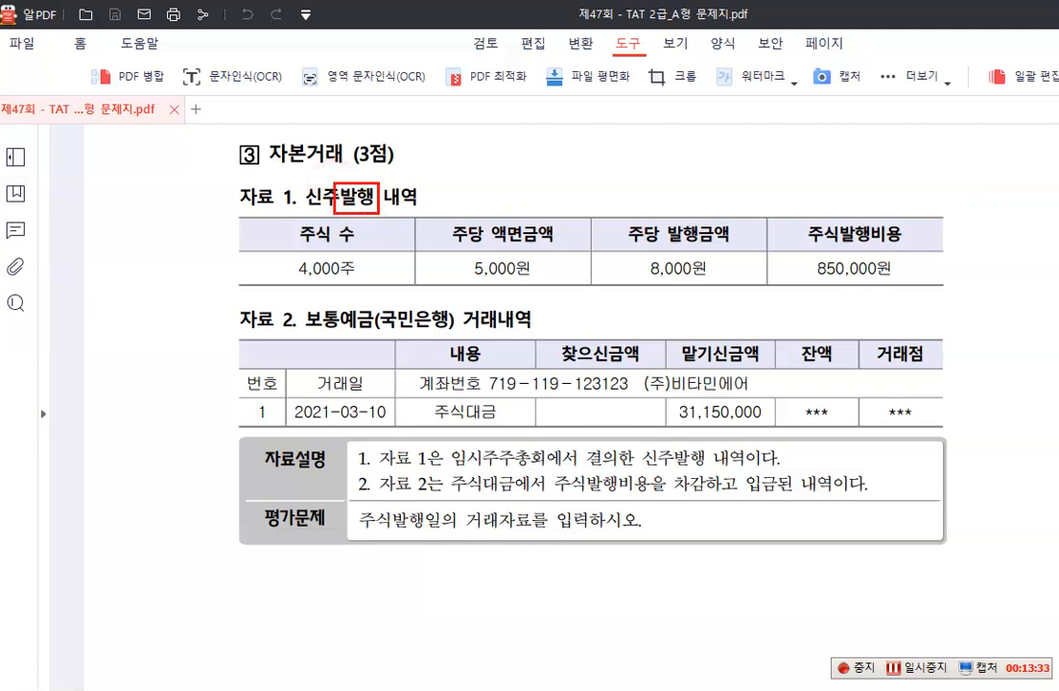
drag(378, 199, 411, 174)
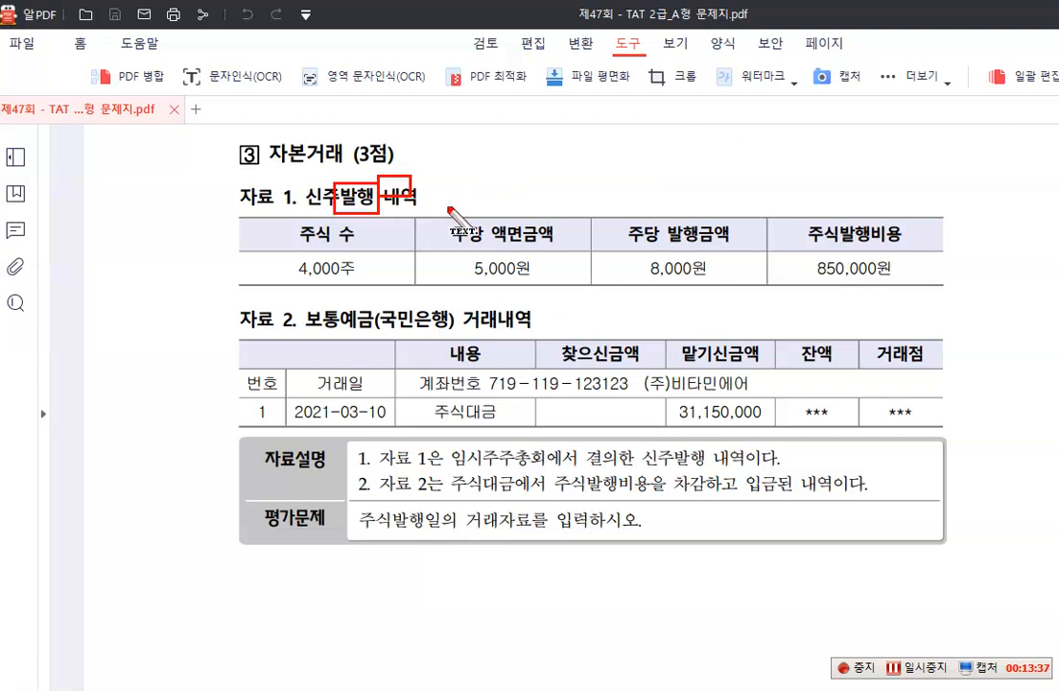
drag(431, 192, 430, 213)
text(증자)
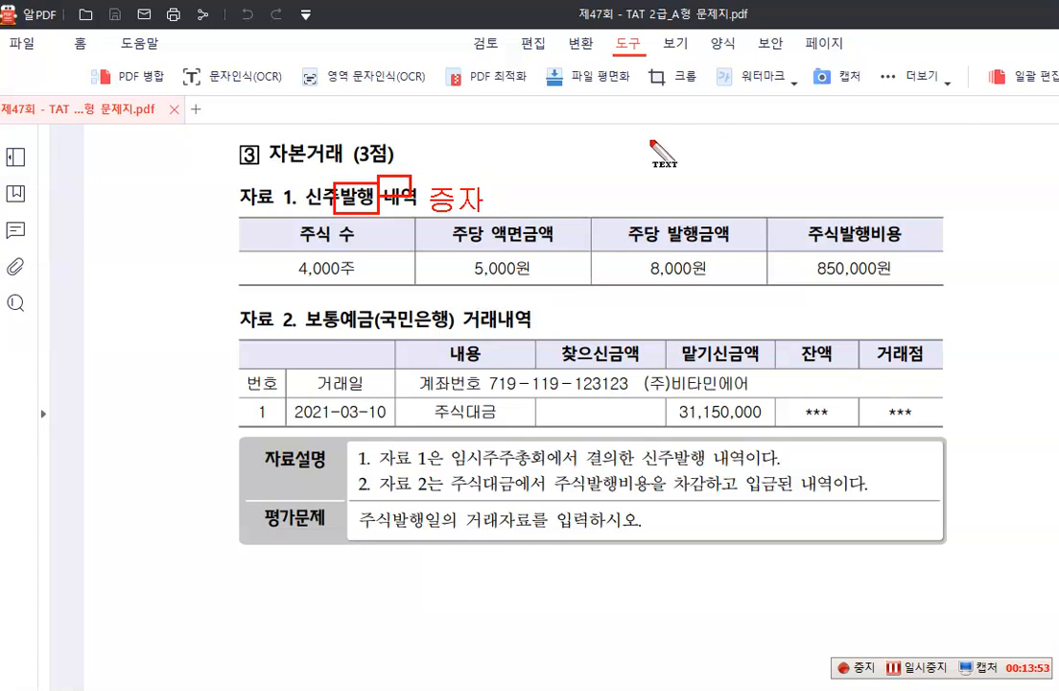
Write the red credit note "[대] 자본금 20,000,000" above the share issue table
click(629, 123)
text([)
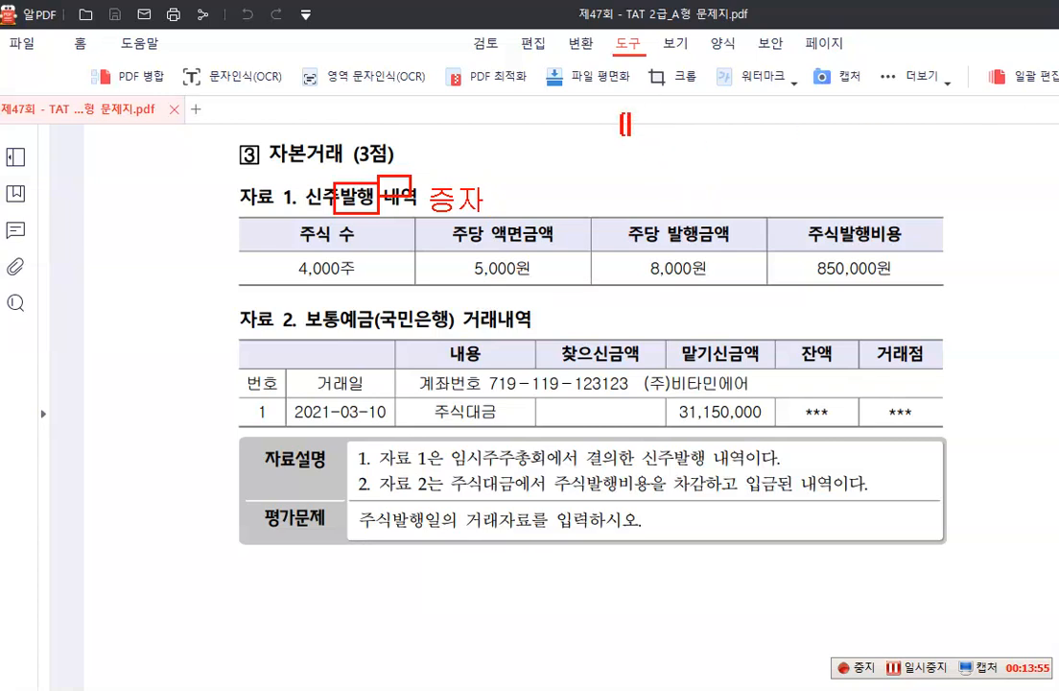
text(대] 자보)
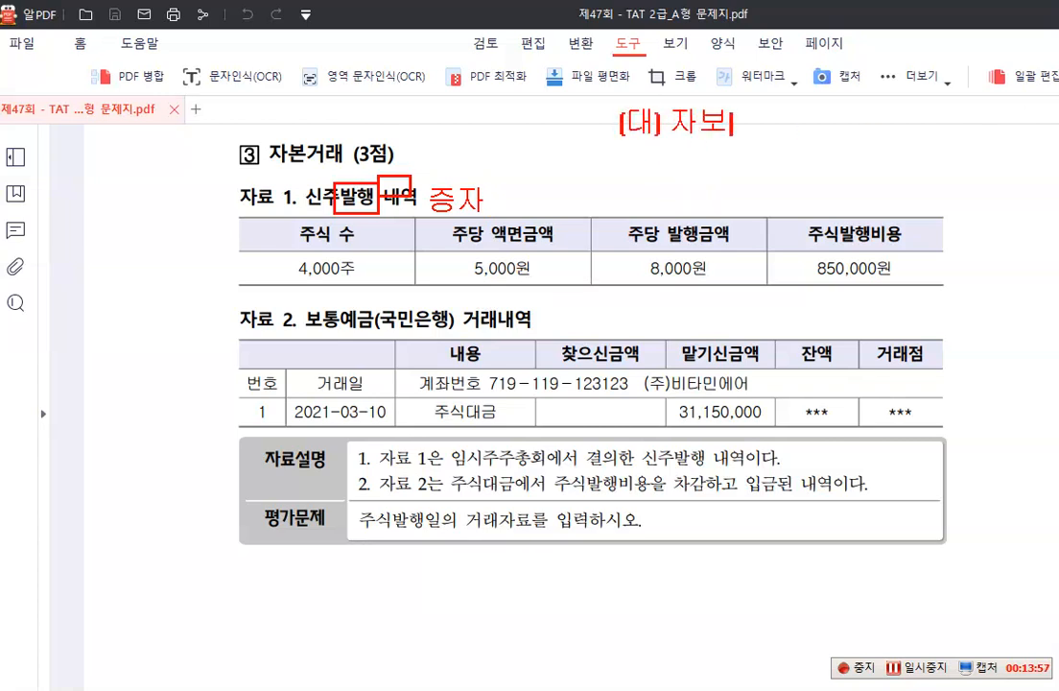
text(ㄴ)
text(금)
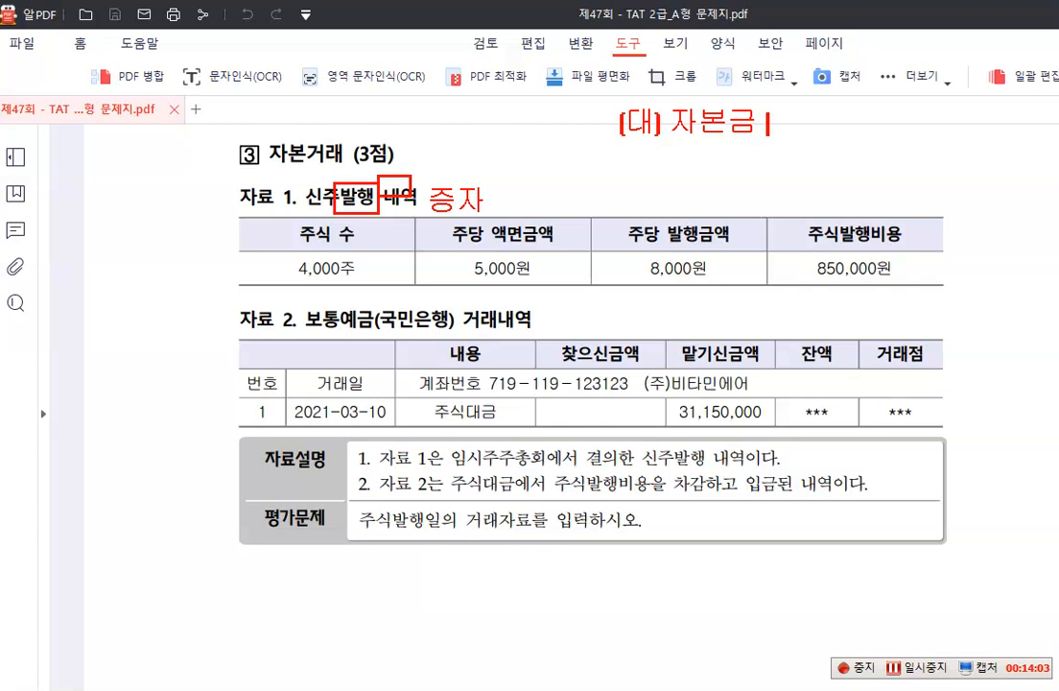
text( 20,000,000)
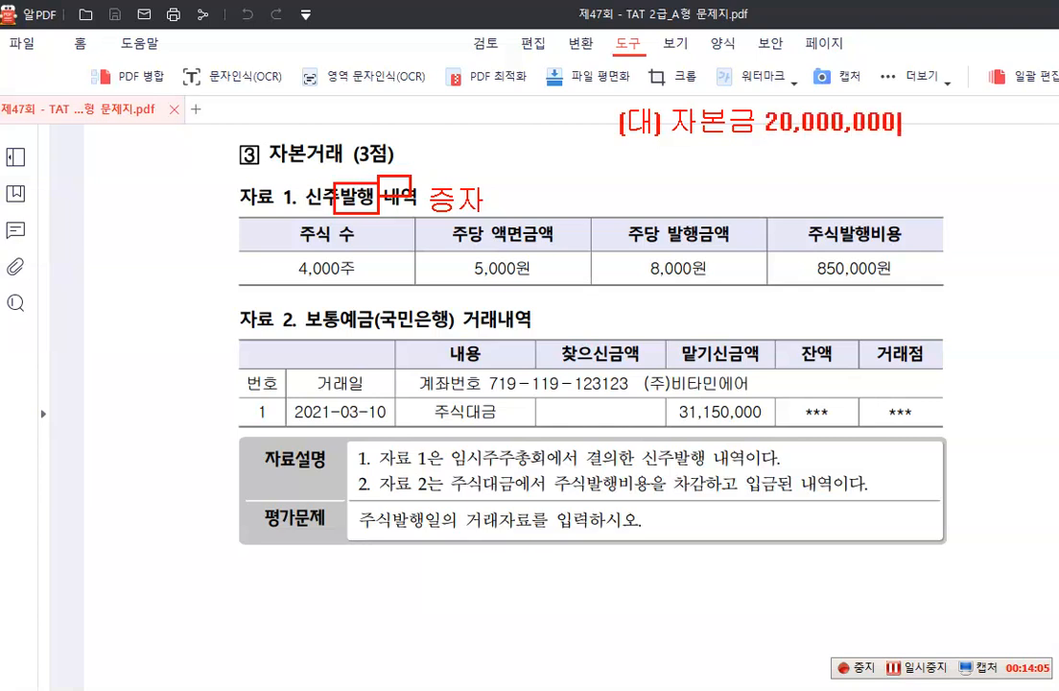
key(Return)
click(356, 124)
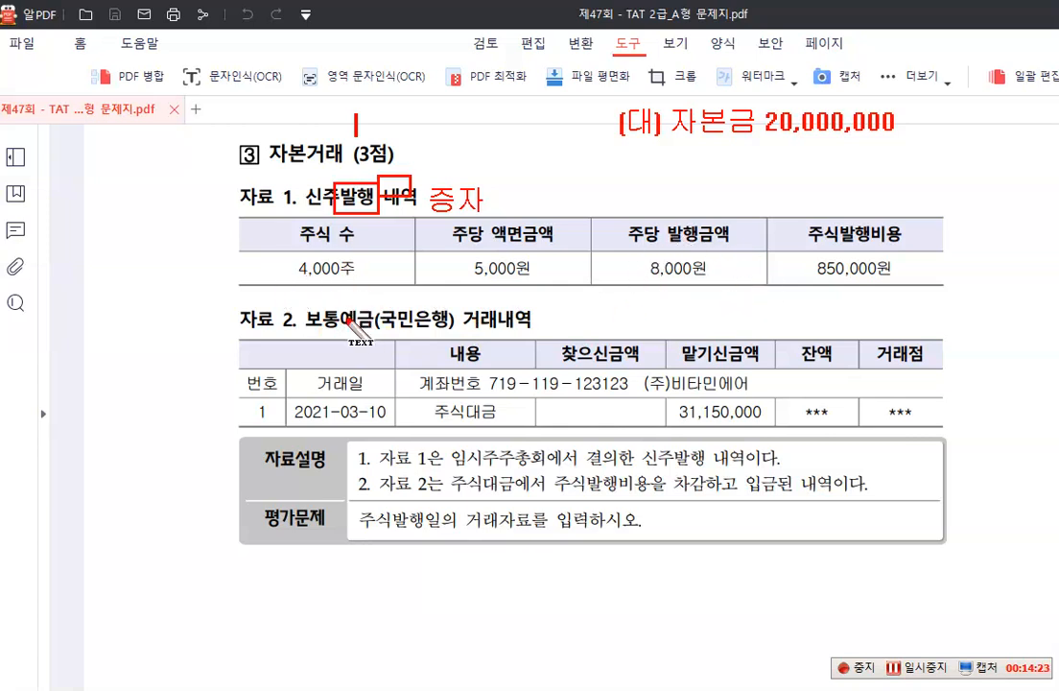
text((차))
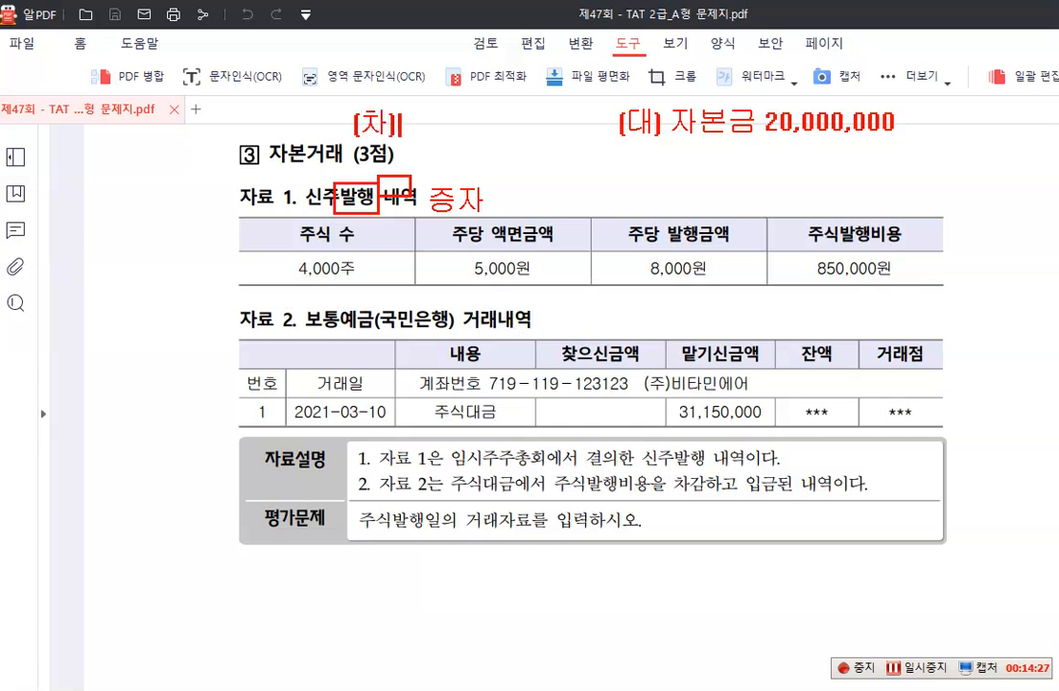
text( 보통예금 3)
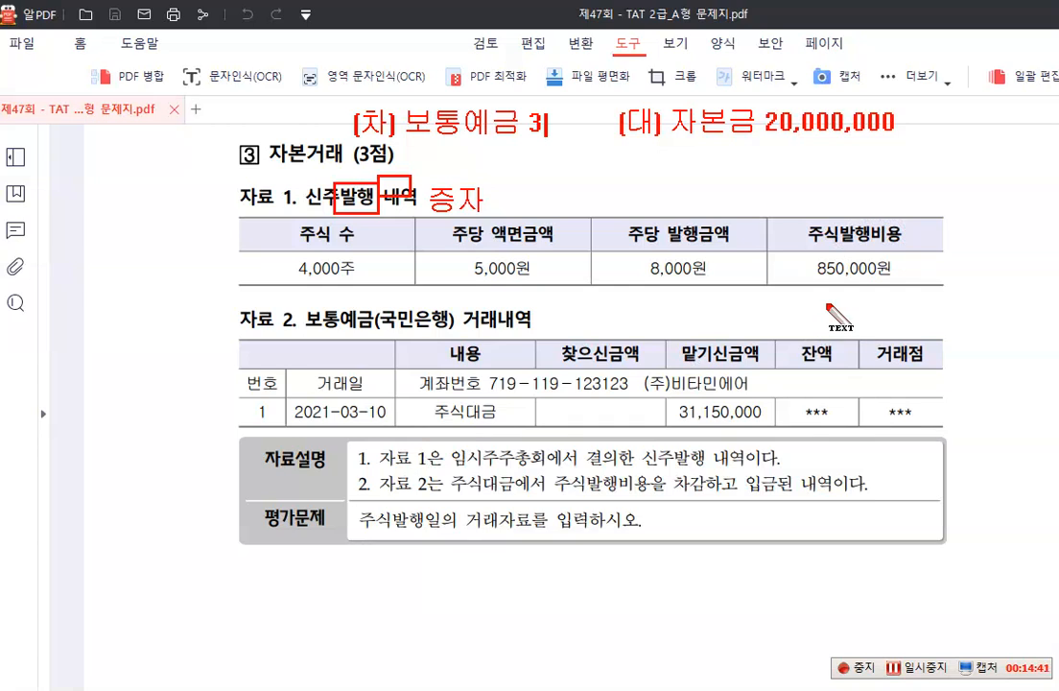
text(2,000,0)
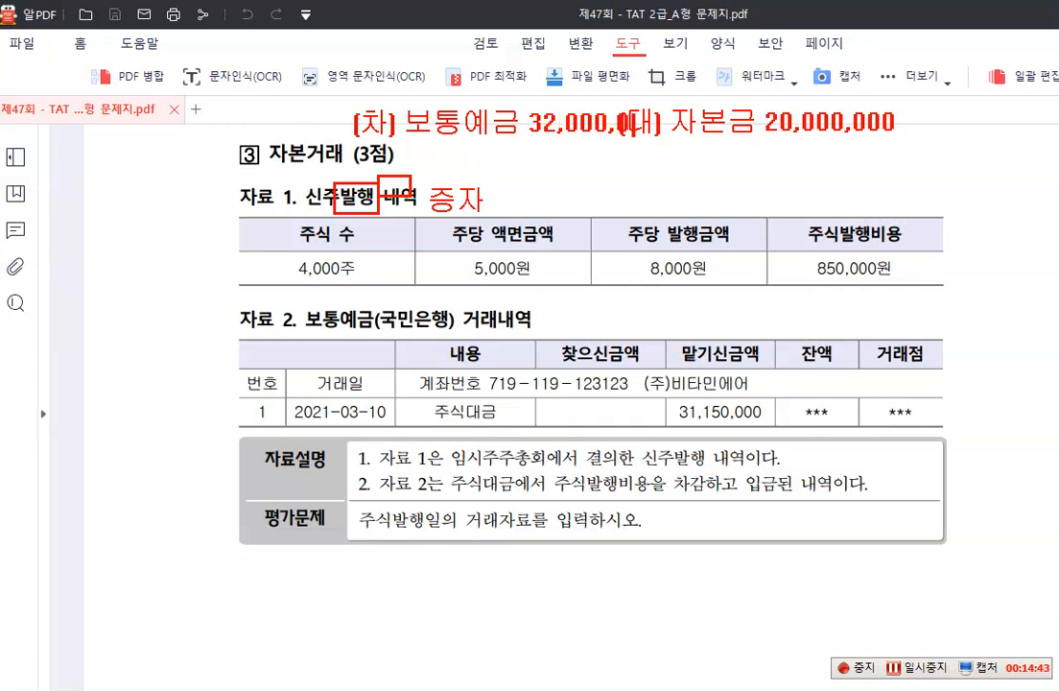
text(00)
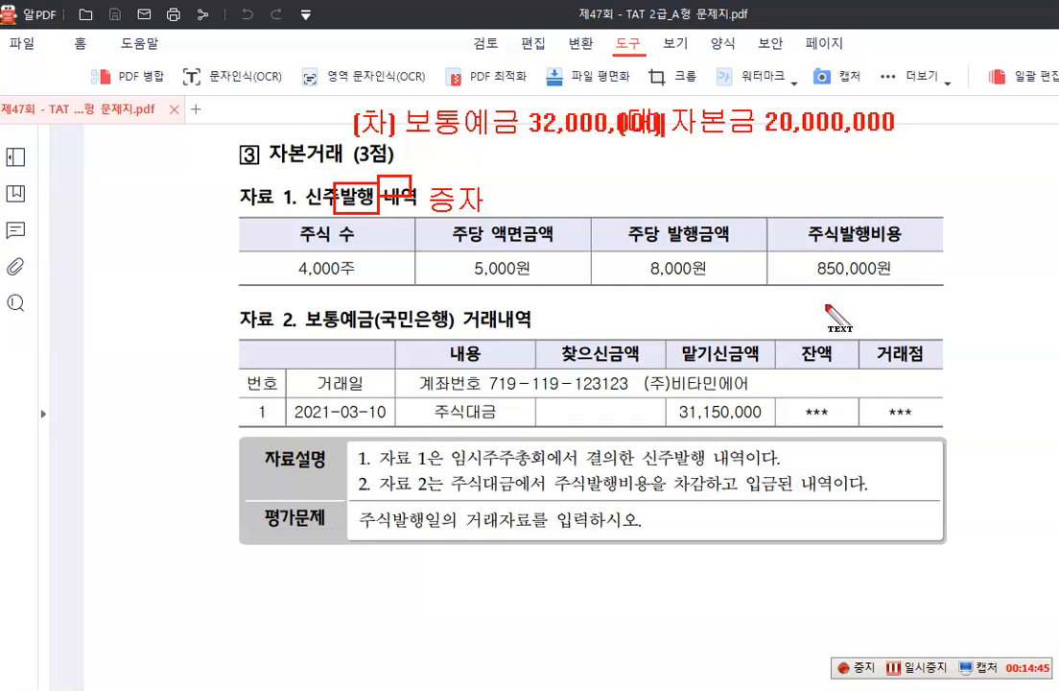
key(BackSpace)
key(BackSpace)
key(BackSpace)
key(BackSpace)
key(BackSpace)
key(BackSpace)
key(BackSpace)
key(BackSpace)
key(BackSpace)
key(BackSpace)
key(BackSpace)
key(BackSpace)
key(BackSpace)
key(BackSpace)
key(BackSpace)
key(BackSpace)
key(BackSpace)
key(BackSpace)
key(BackSpace)
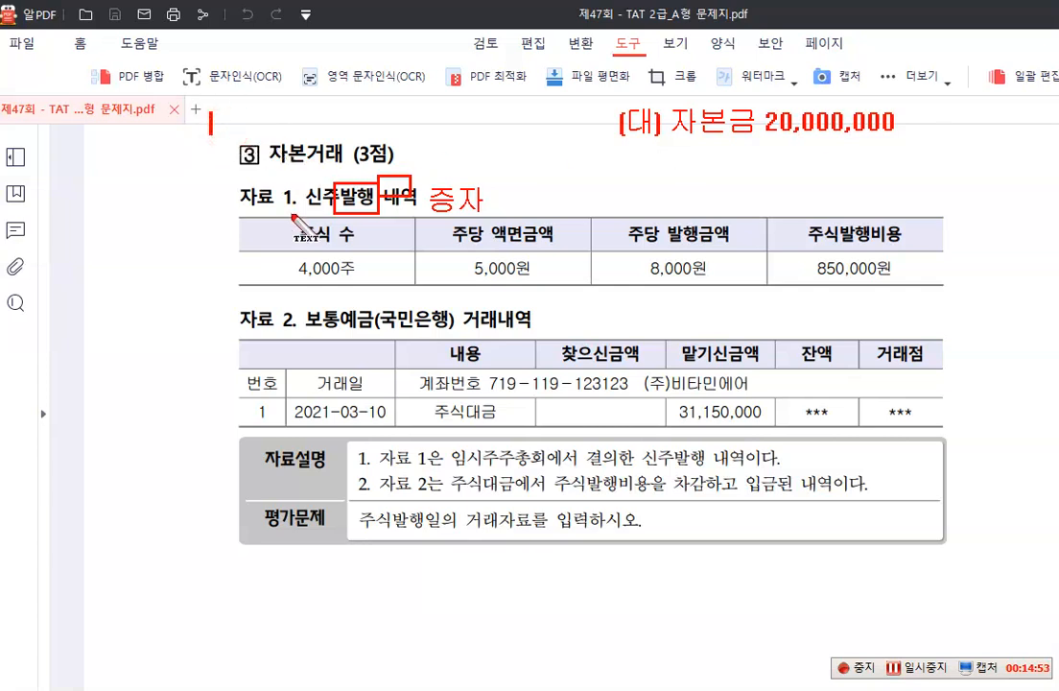
Write the red debit note "(차) 보통예금 32,000,000" above the 자본거래 heading, clear of the credit note
text((차) )
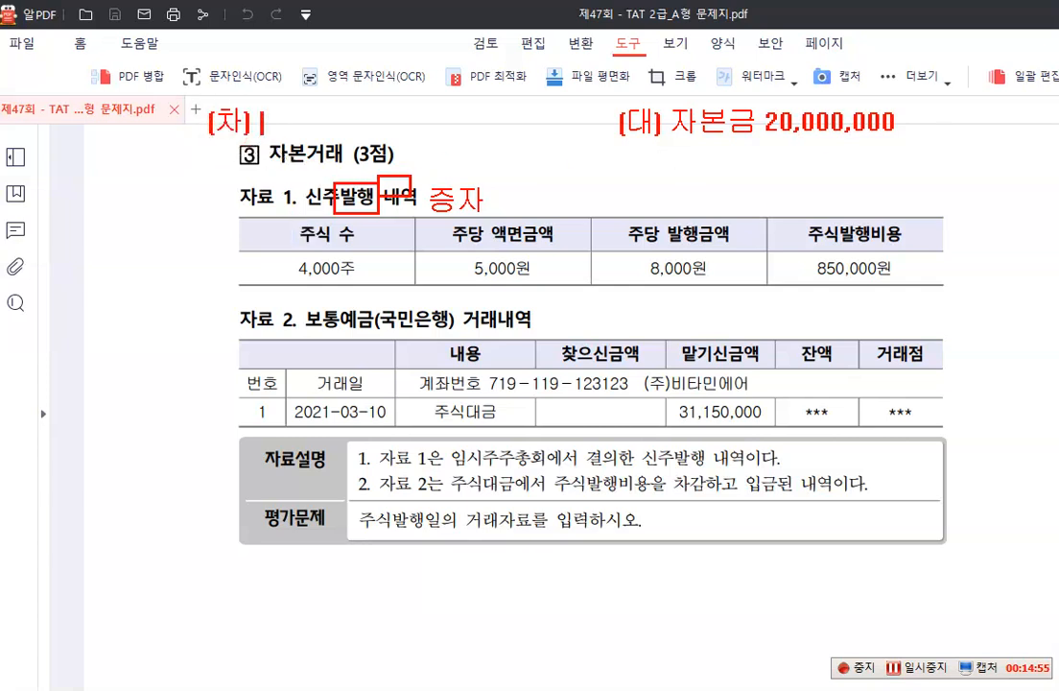
text(보통예금)
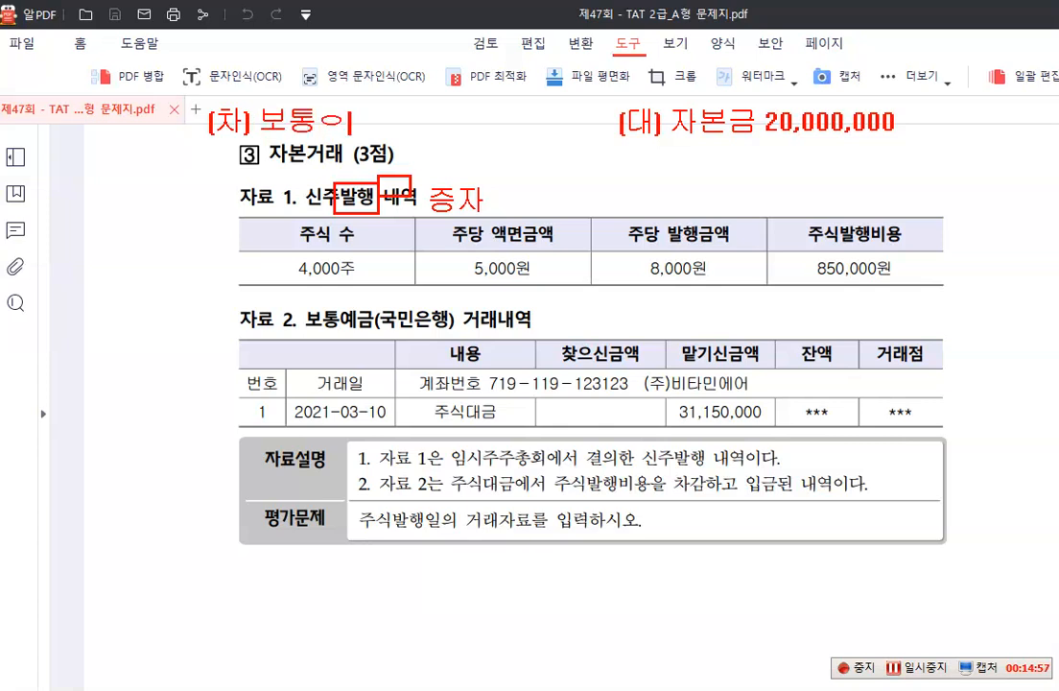
text( 32)
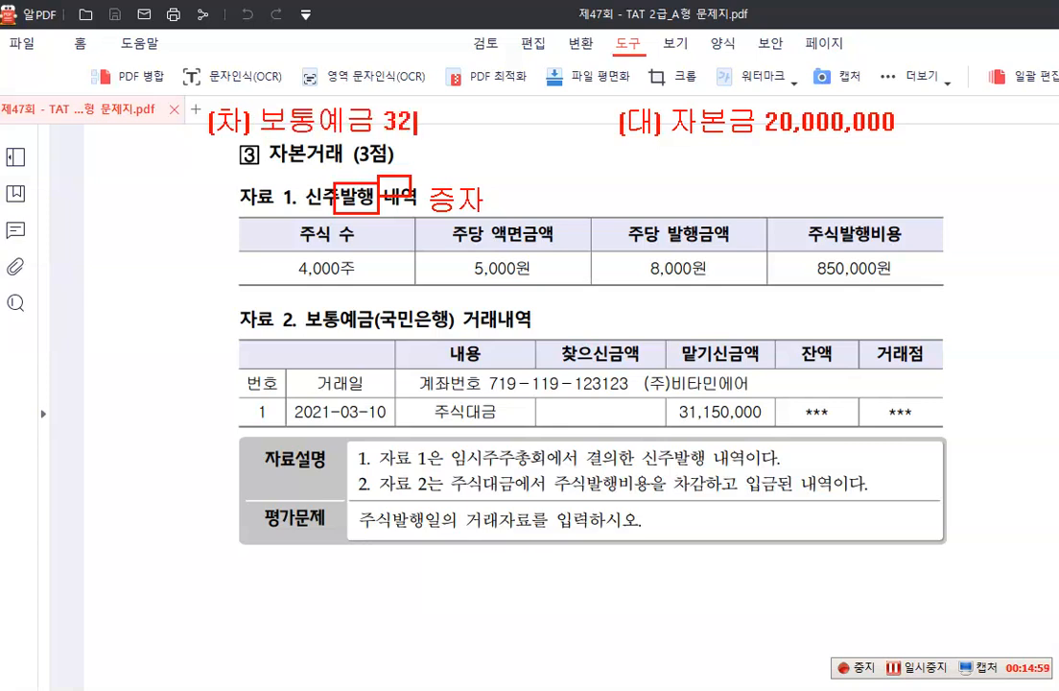
text(,000,000)
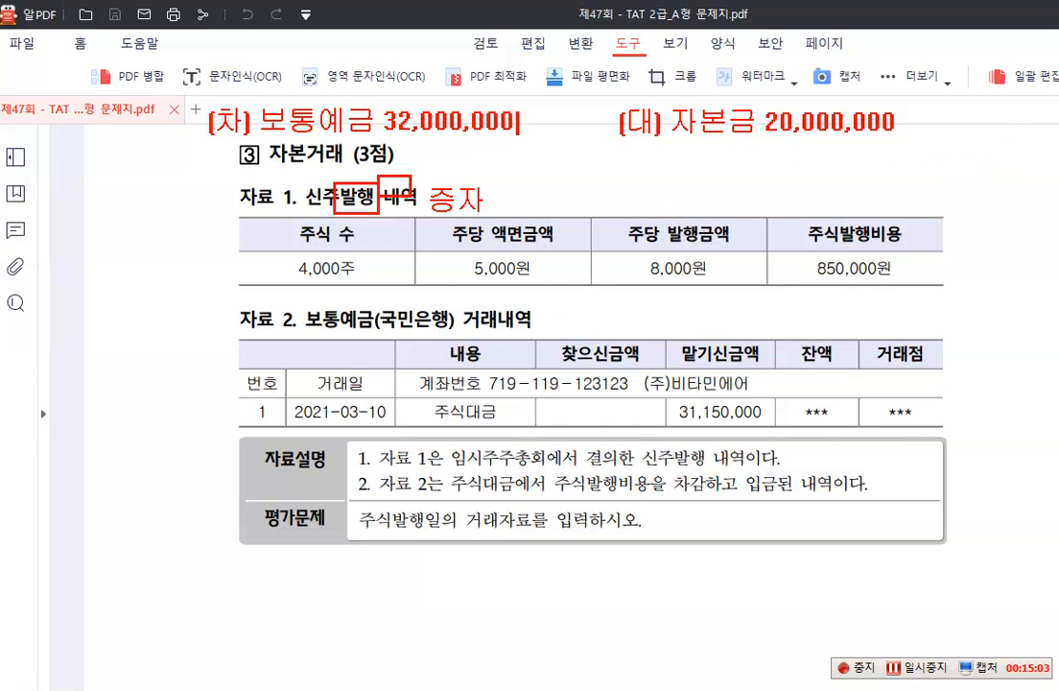
Add the red credit note "주식발행초과금 12,000,000" beneath the 자본금 line
click(669, 168)
text(주식발행)
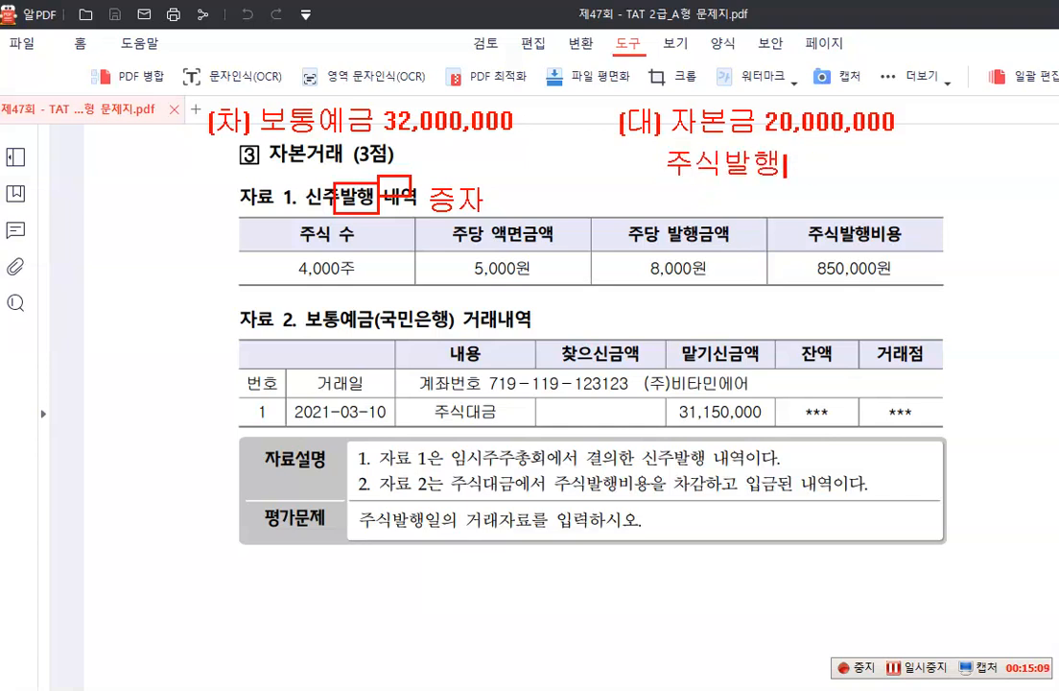
text(초과금 1)
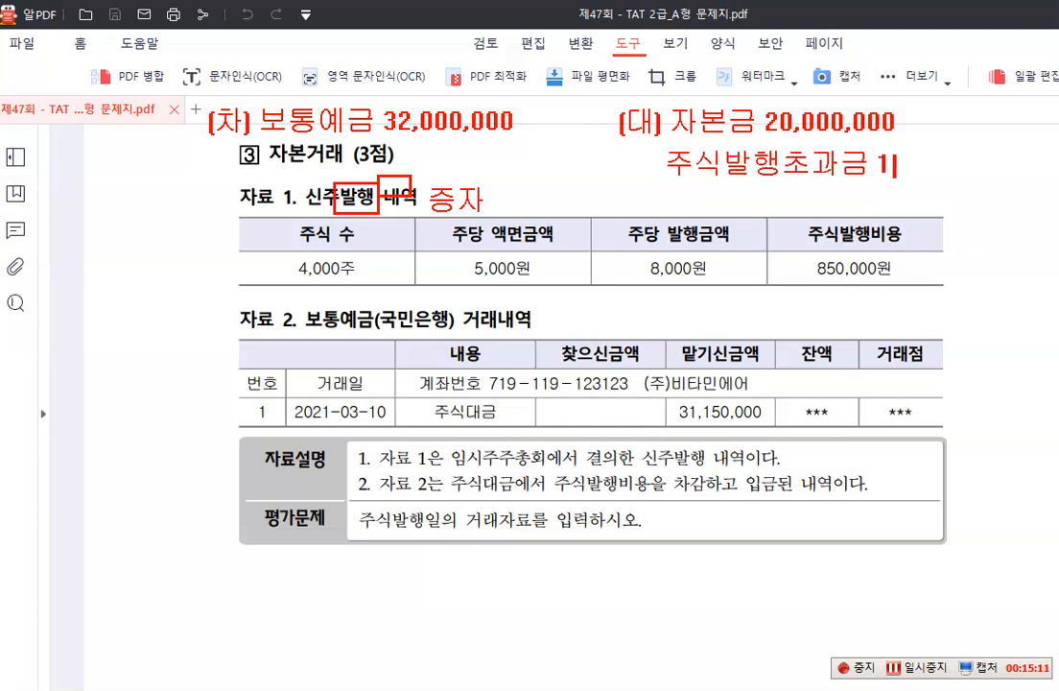
text(2,000,000)
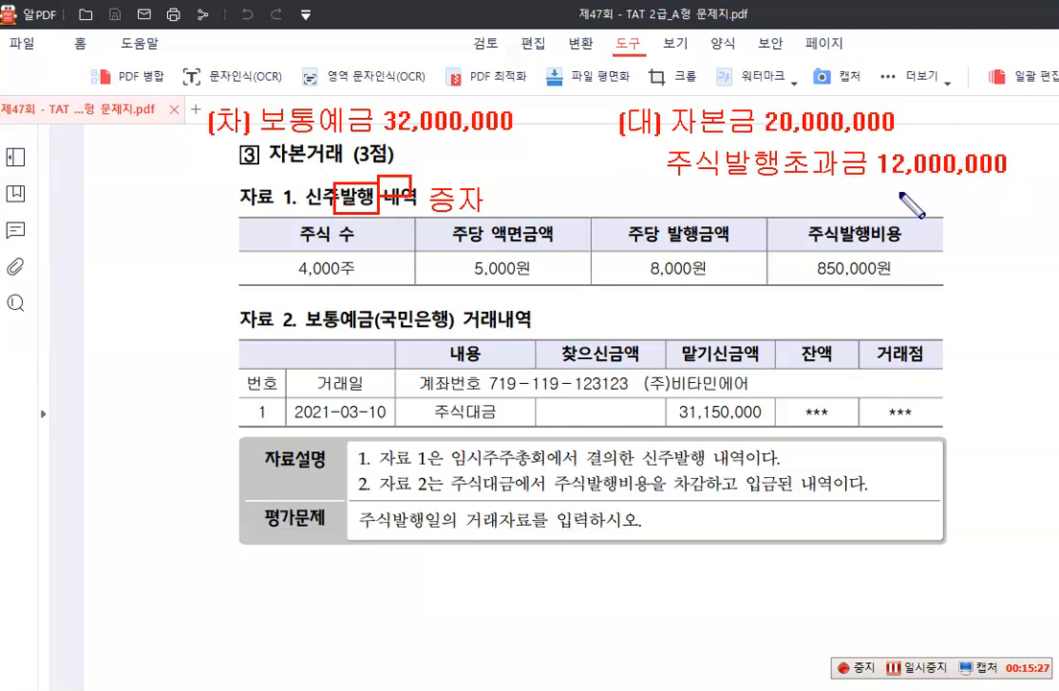
Strike out the 주식발행초과금 amount in blue and write 11,150,000 beneath it
drag(900, 185, 959, 144)
drag(875, 189, 875, 211)
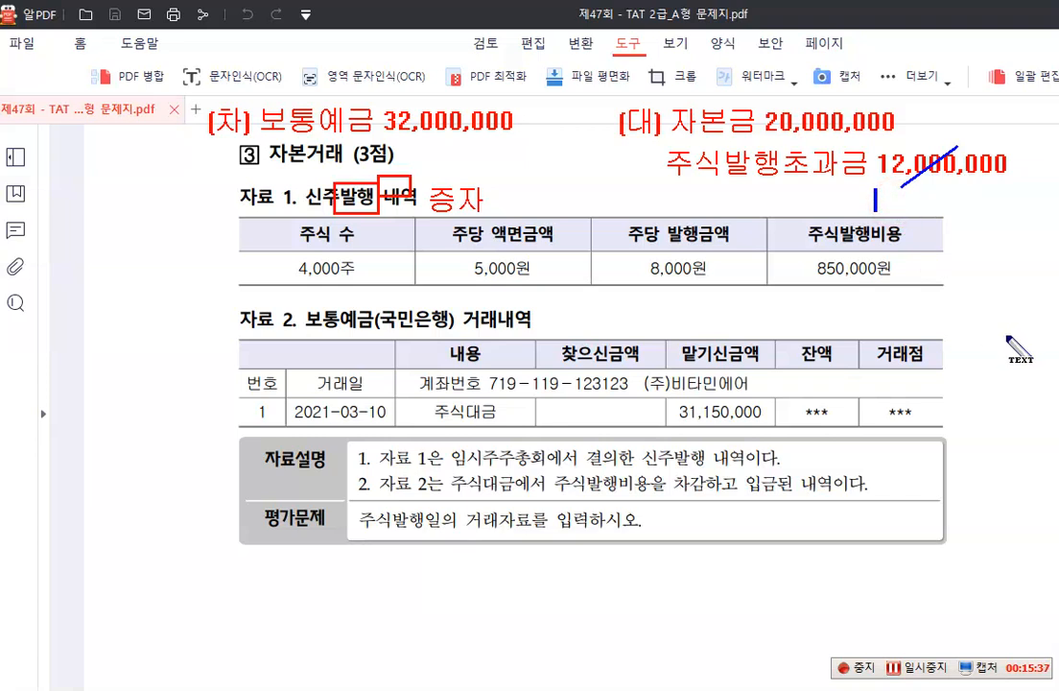
drag(869, 196, 874, 189)
drag(891, 191, 891, 211)
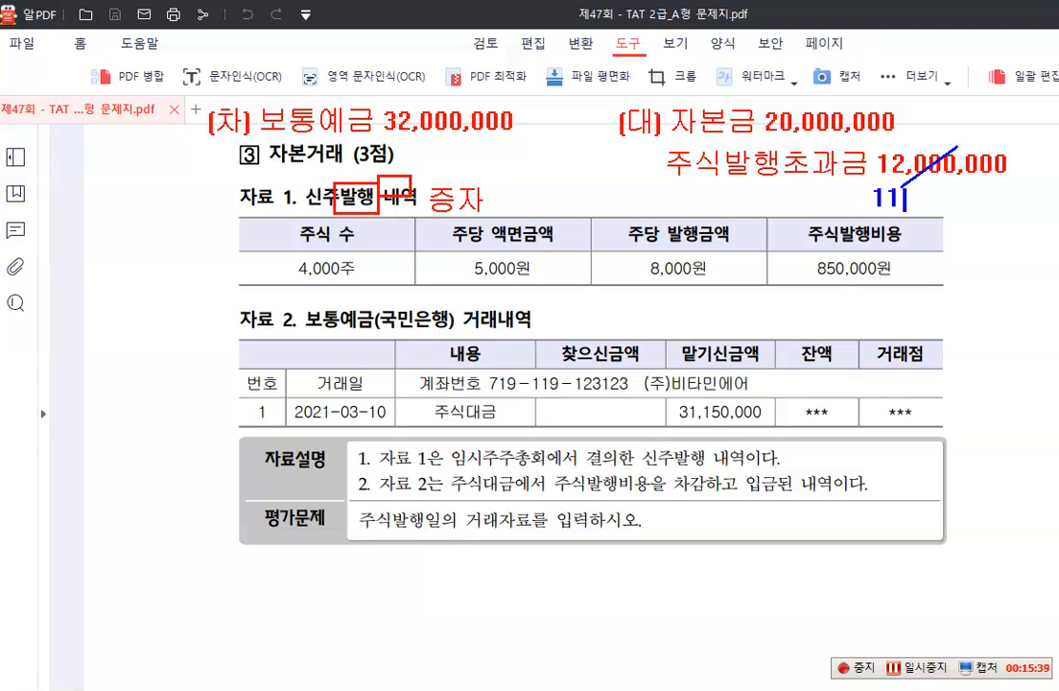
text(,150,0)
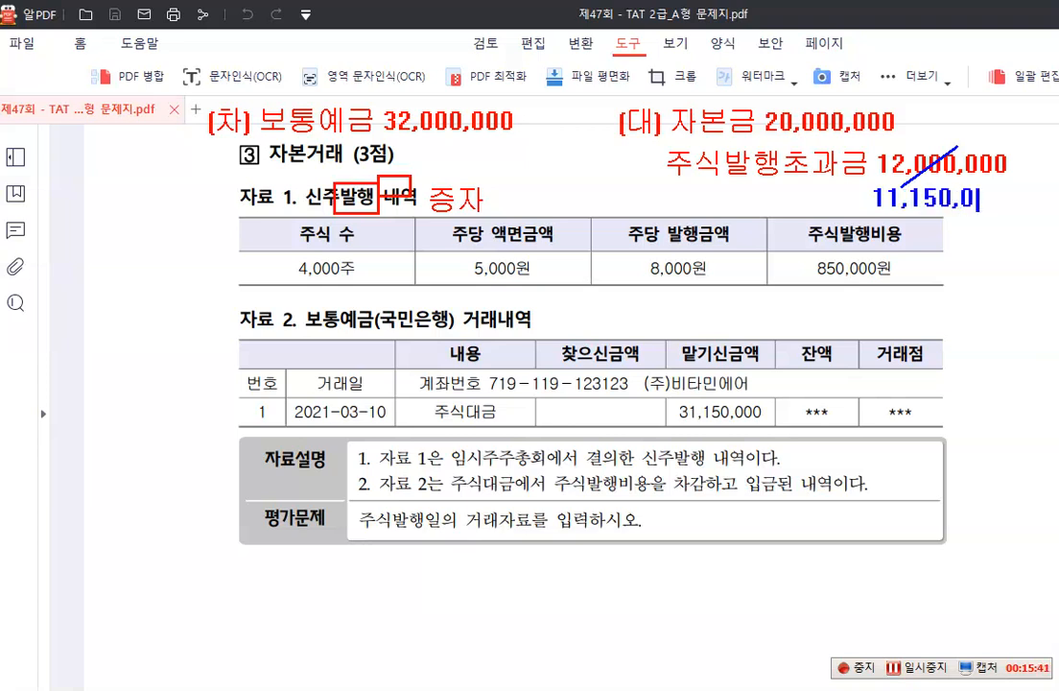
text(00)
Strike out the 보통예금 amount in blue, write 31,150,000 beneath it, and clear all the annotations
drag(490, 94, 411, 140)
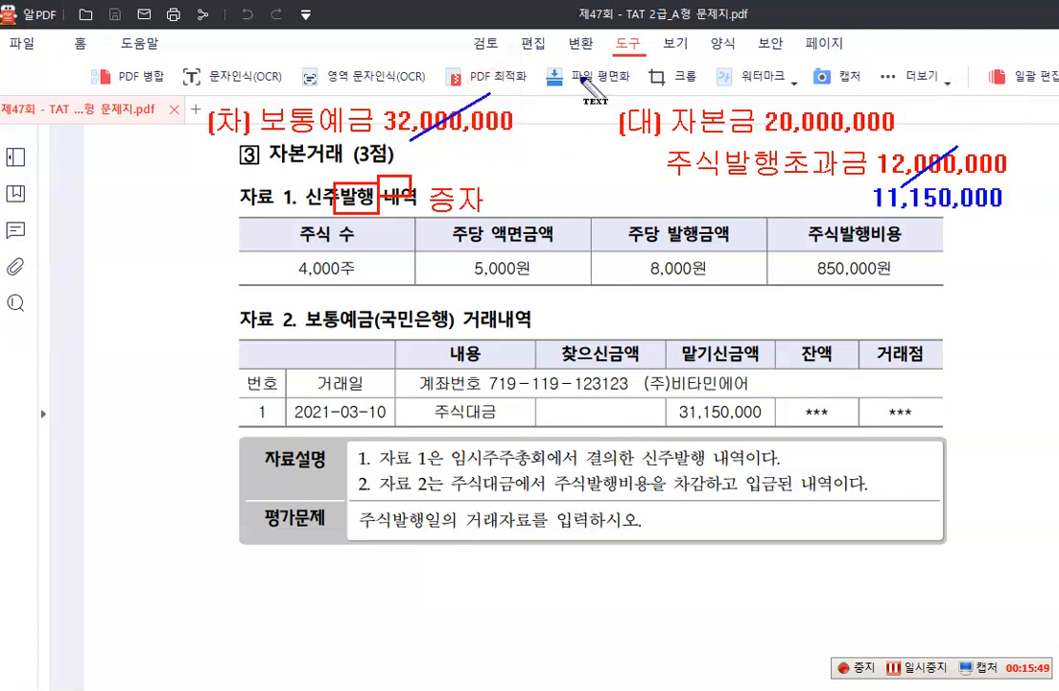
click(410, 153)
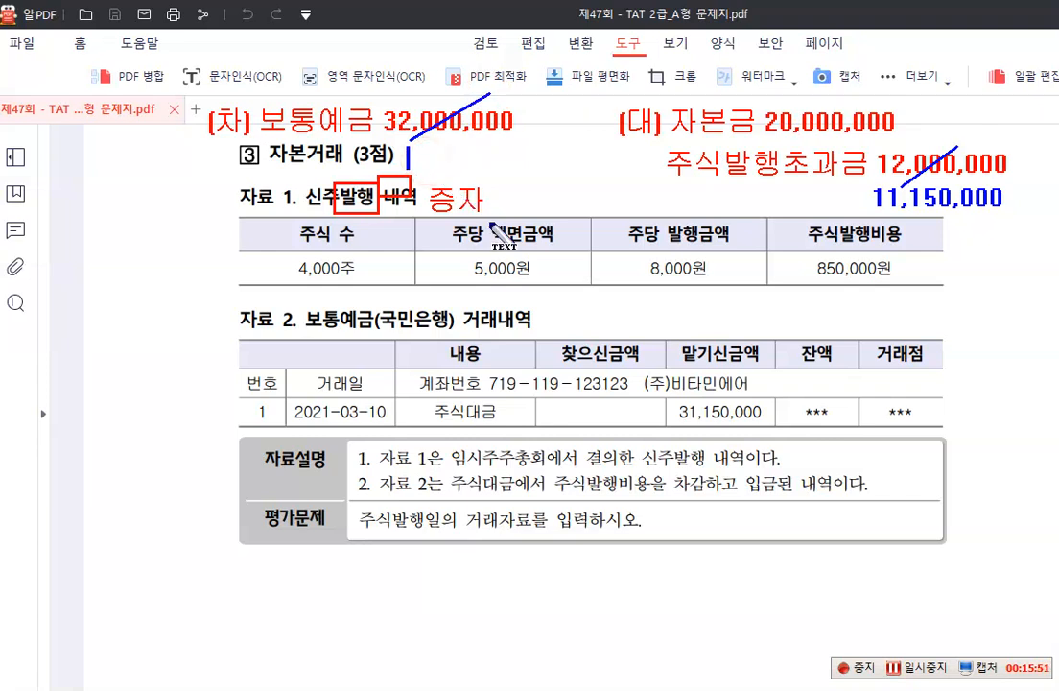
text(31,150)
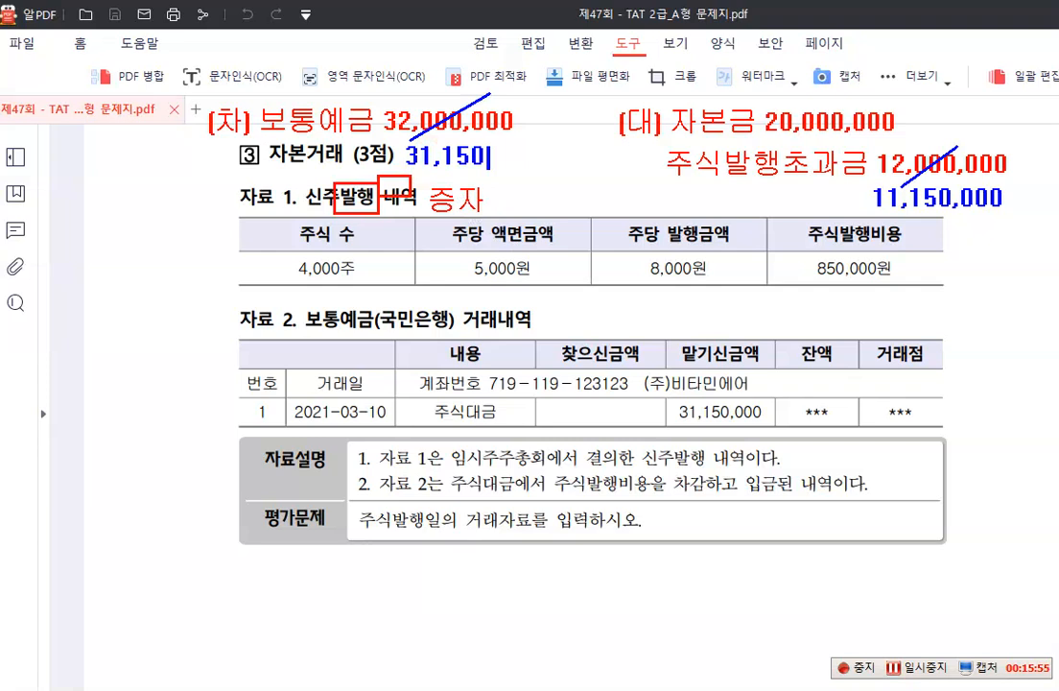
text(,000)
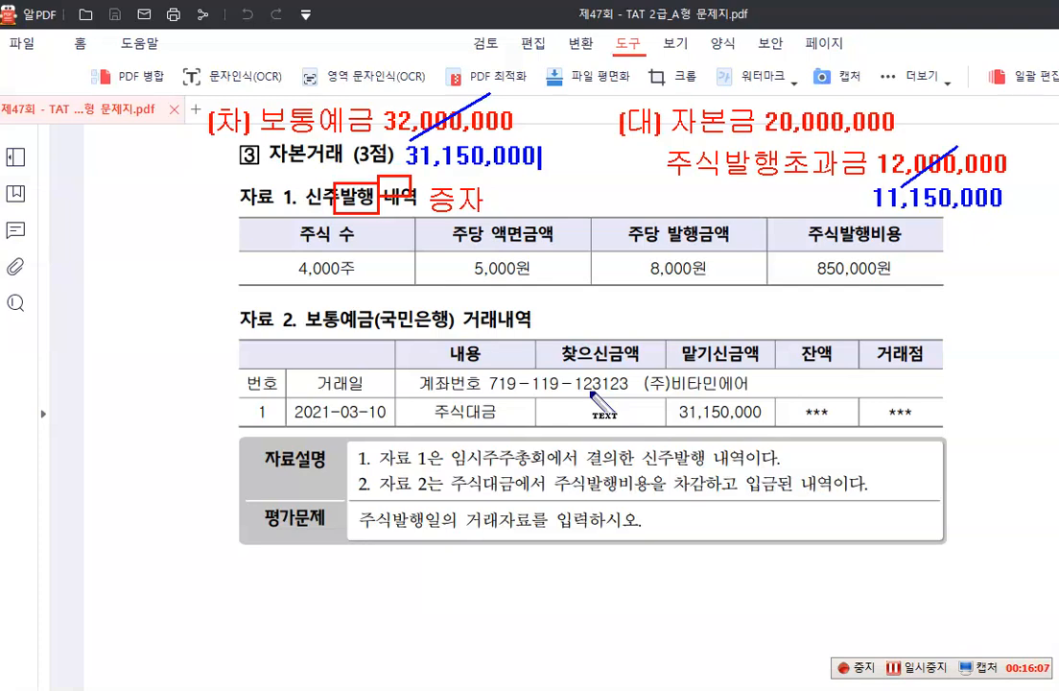
key(Escape)
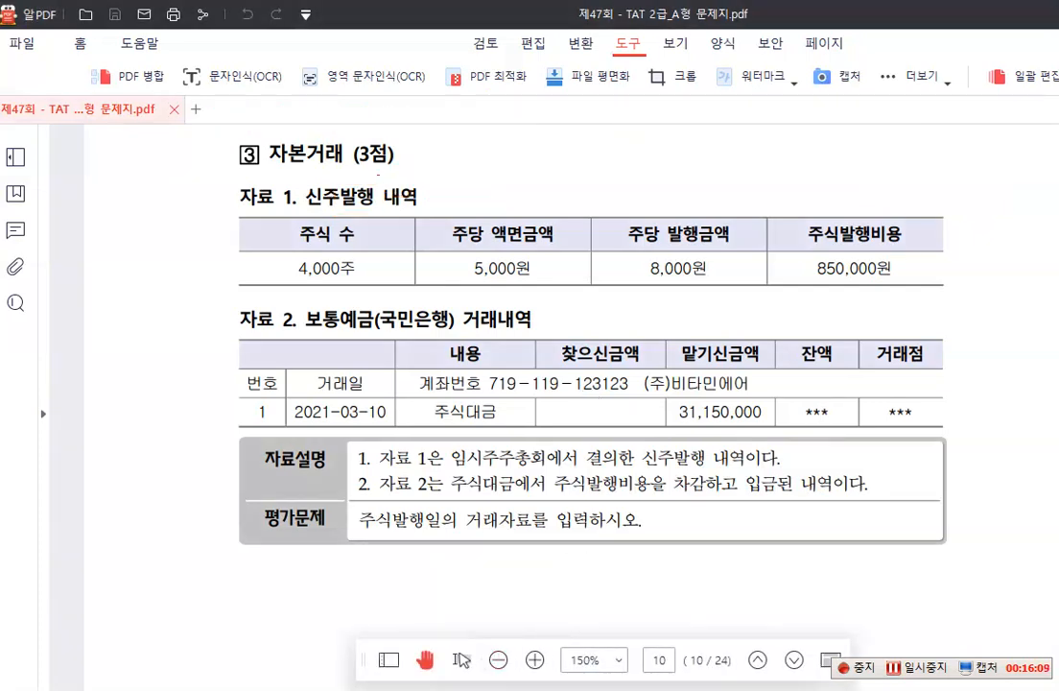
Switch to 더존 iPlus and set the 일반전표입력 month to 03, keeping day 10
key(alt+Tab)
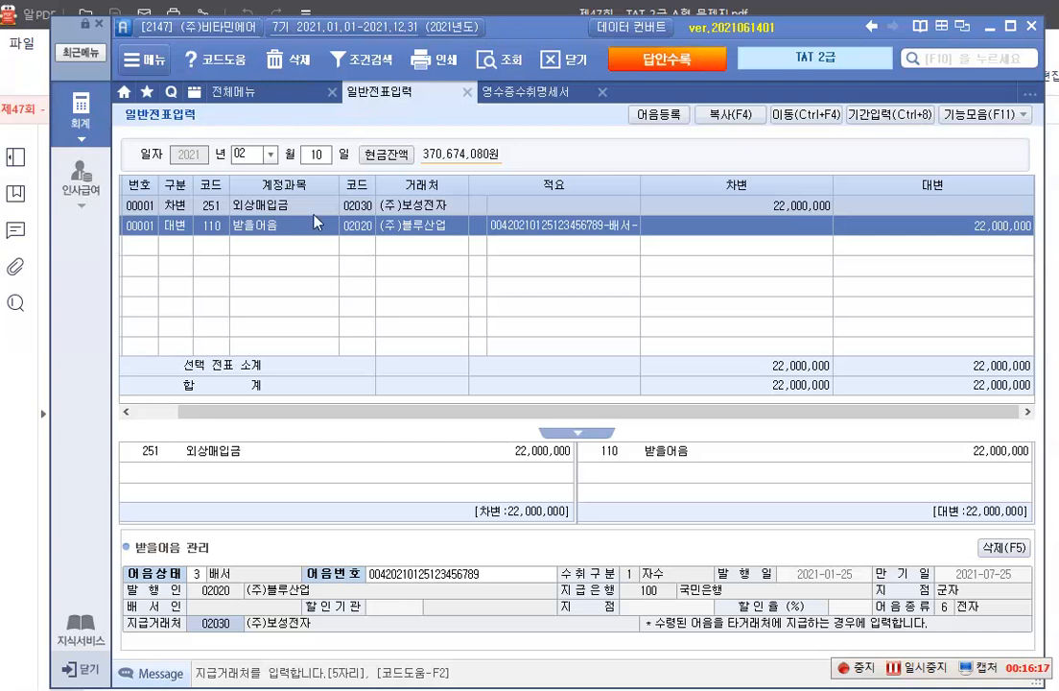
click(269, 153)
click(248, 201)
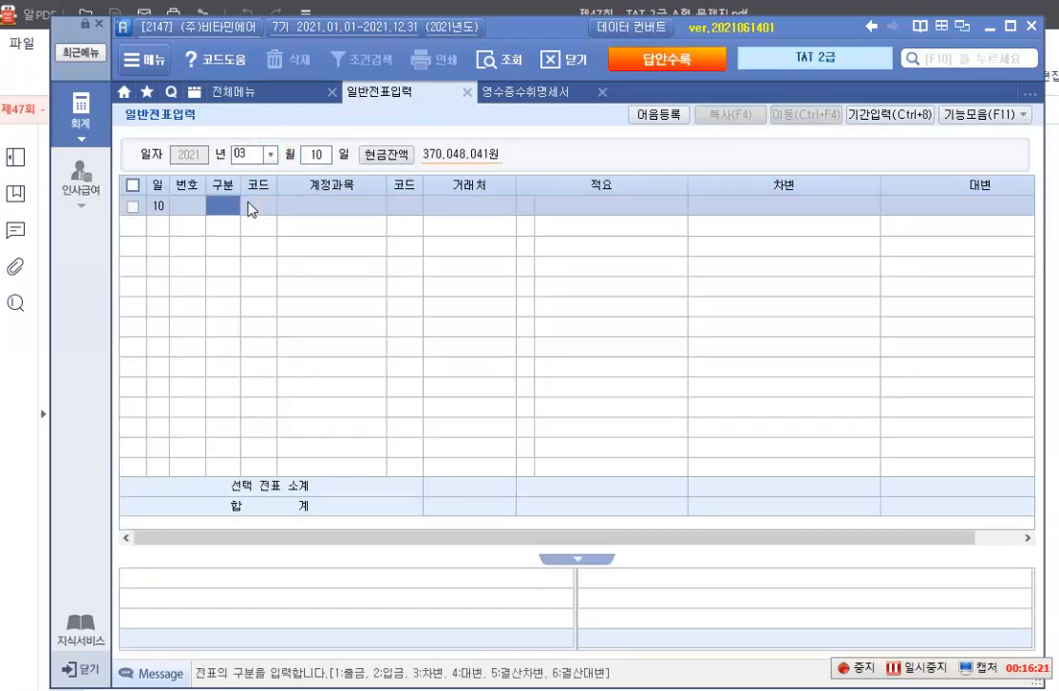
Enter the 차변 line for March 10 with account 103 보통예금, 거래처 98000 국민은행 and amount 31,150,000
text(3)
key(Return)
text(103)
key(Return)
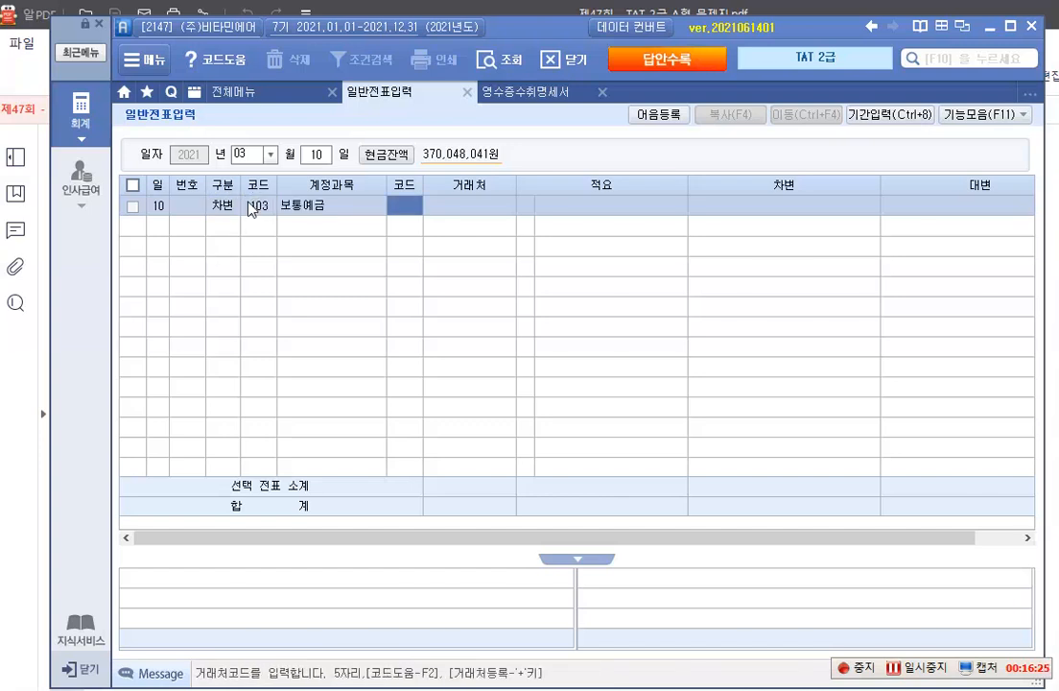
text(98000)
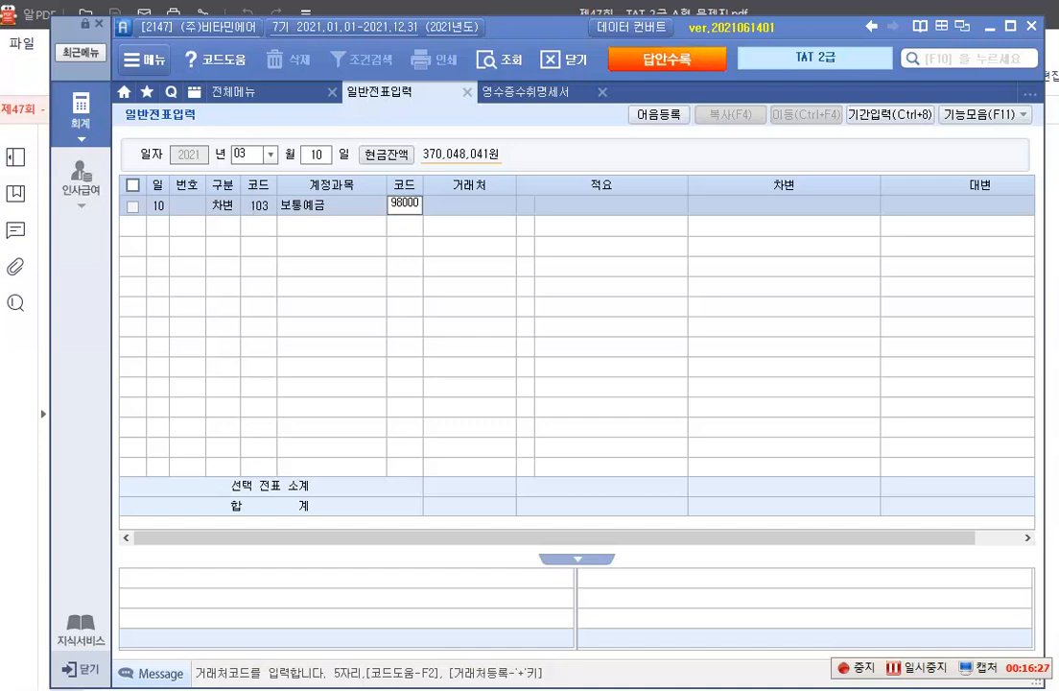
key(Return)
key(Return)
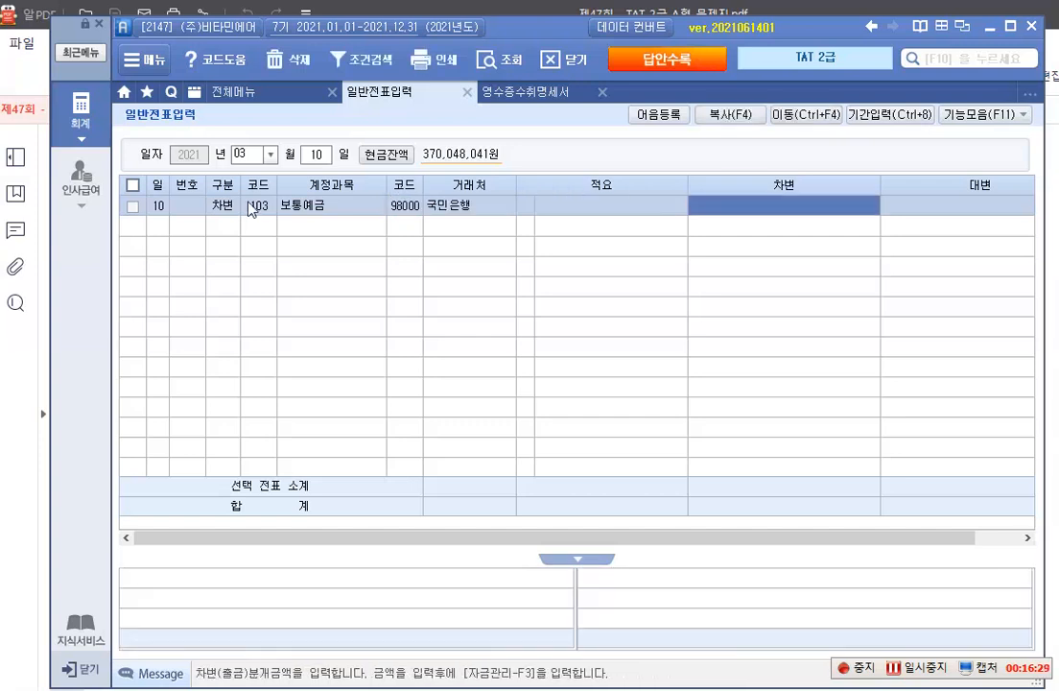
text(31,1)
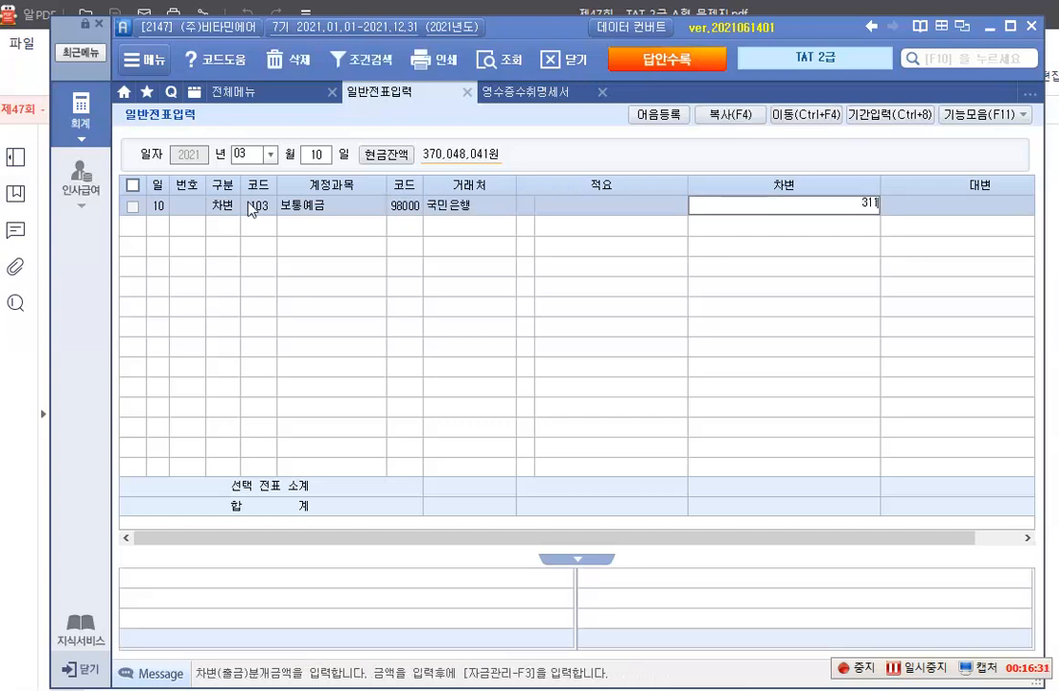
text(50,000)
key(Return)
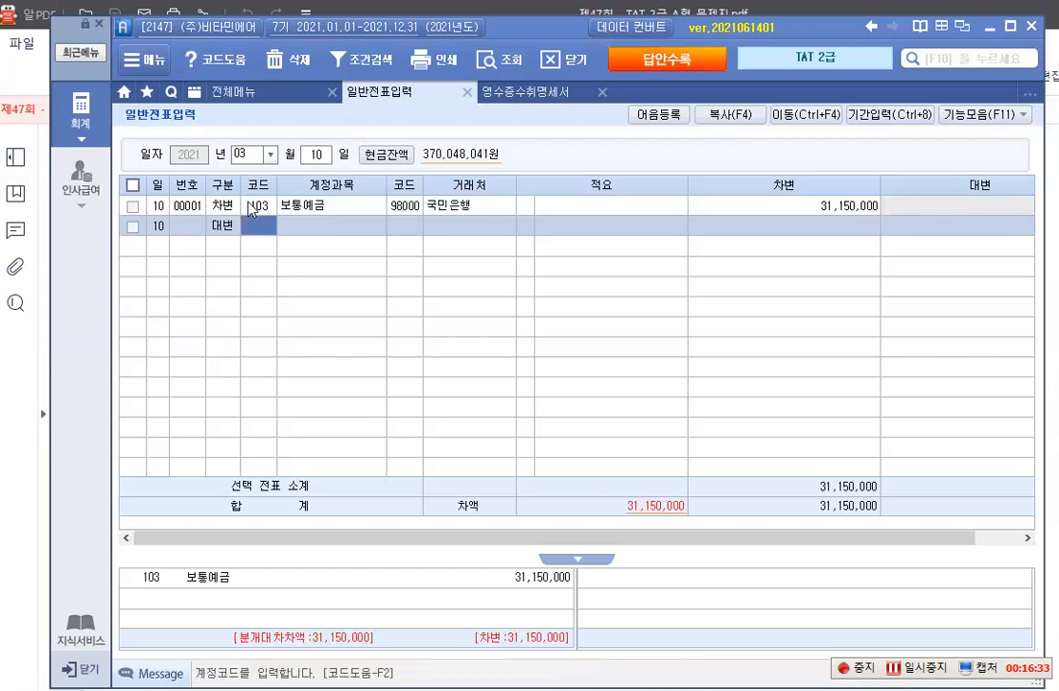
Enter the 대변 line with account 331 자본금 and set its credit amount to 20,000,000
text(331)
key(Return)
key(Return)
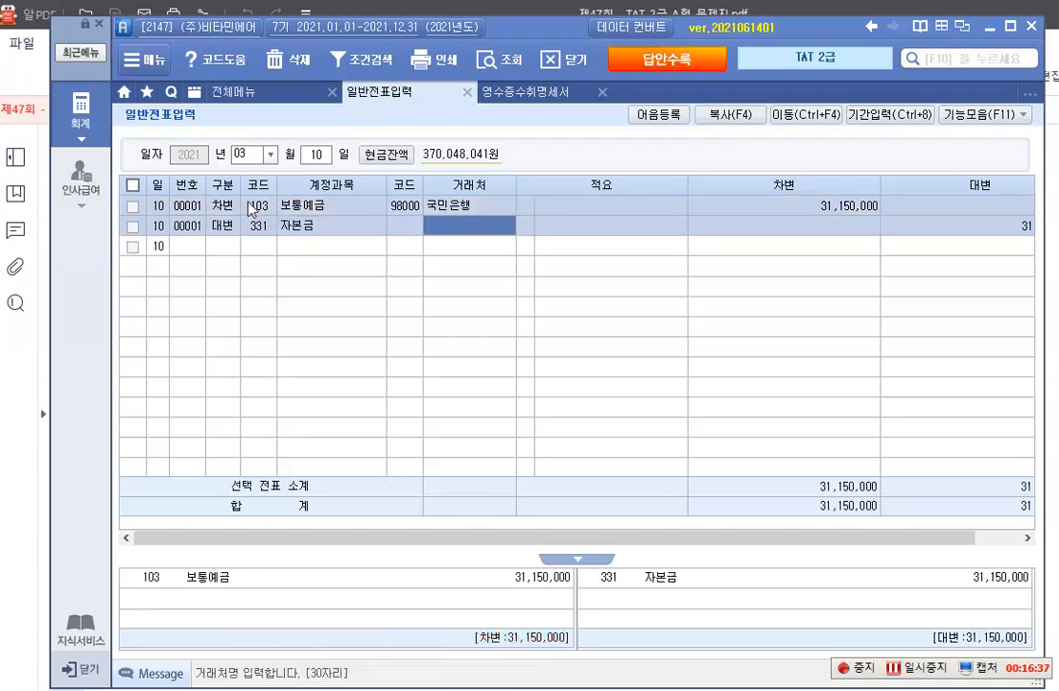
key(Return)
key(Return)
key(Return)
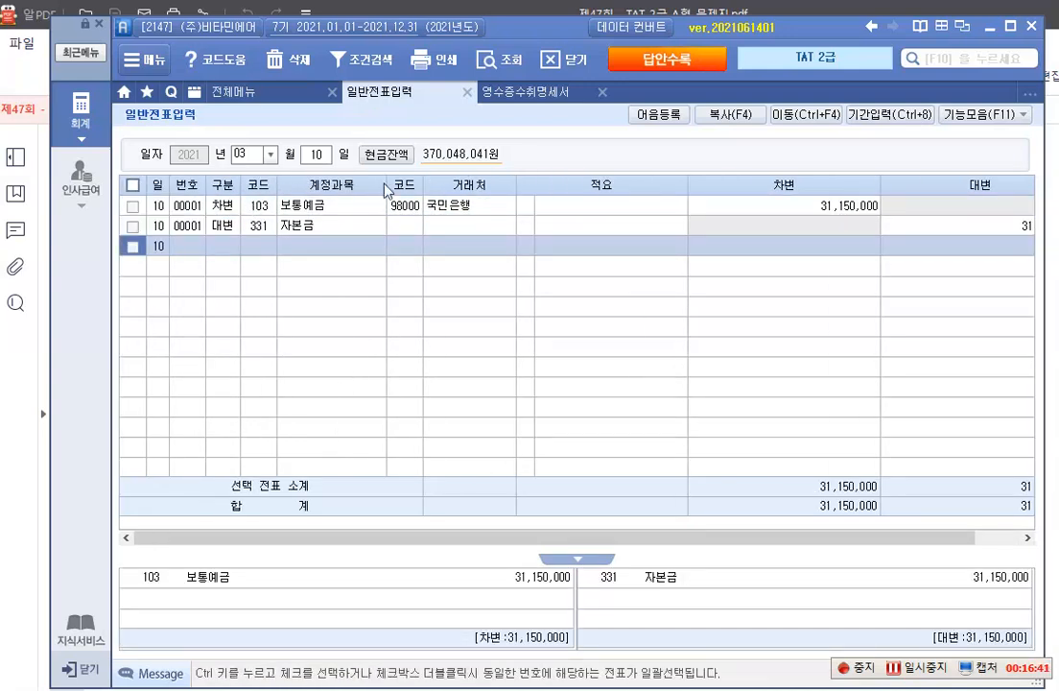
click(949, 229)
text(20000000)
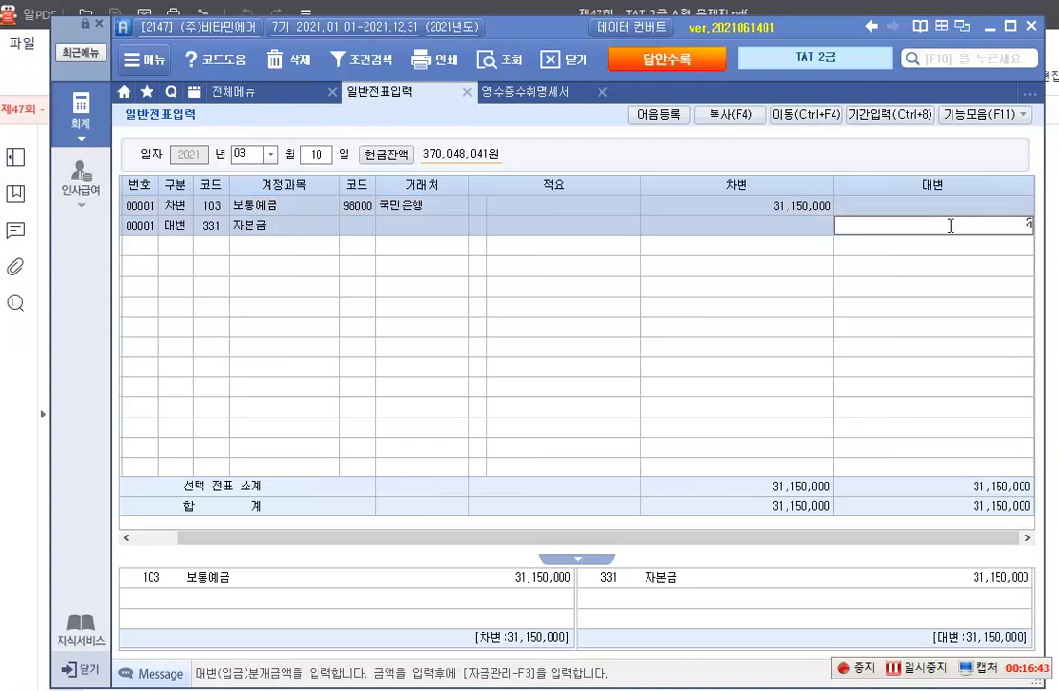
key(Return)
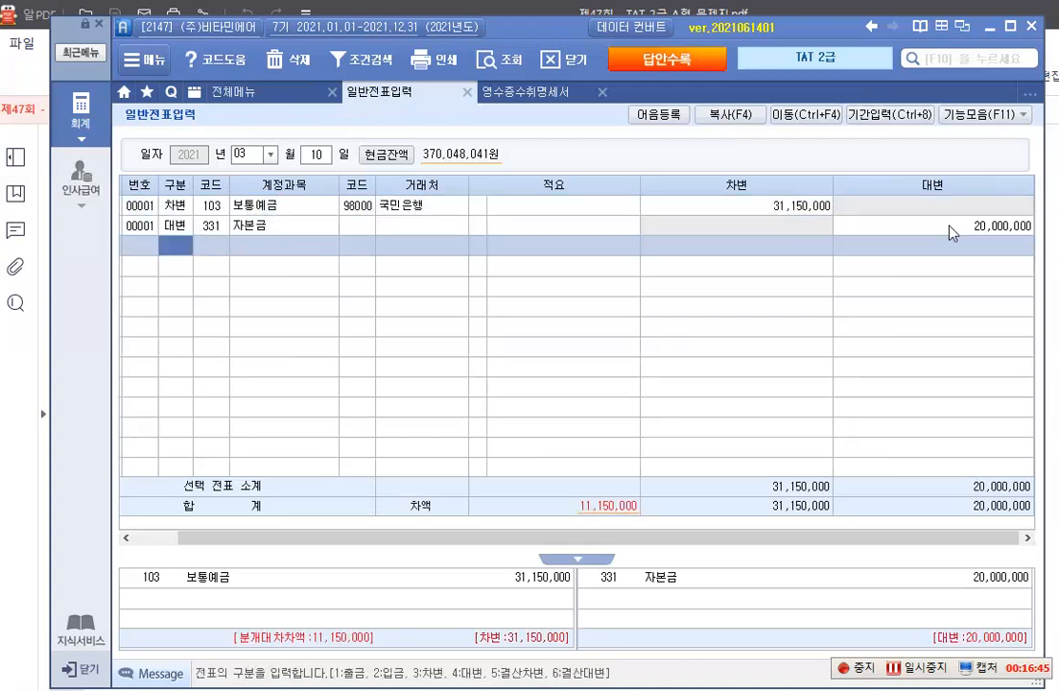
Add another 대변 line and assign it account 341 주식발행초과금, found by searching the account codes for 주식발
text(4)
key(F2)
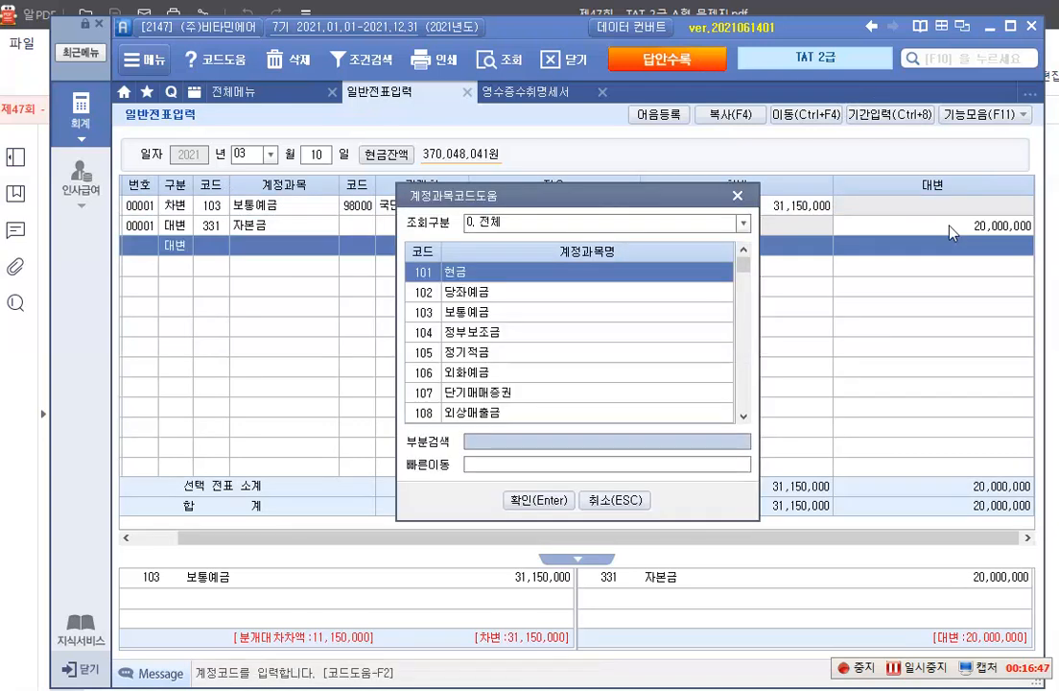
text(주)
key(BackSpace)
key(BackSpace)
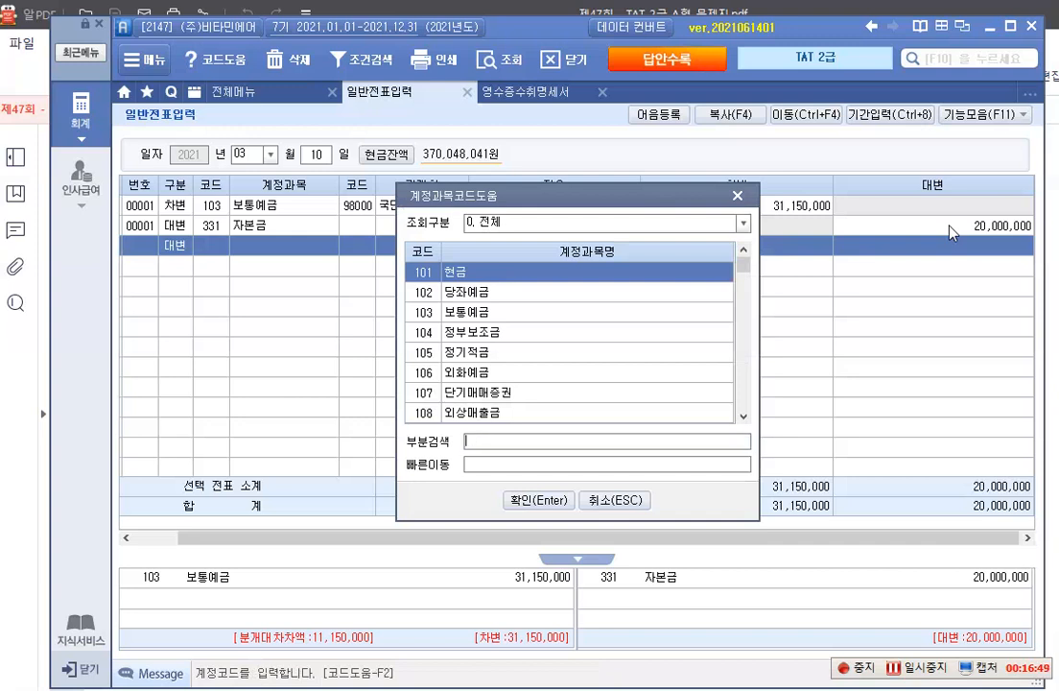
text(주식발)
key(Return)
key(Return)
Set the credit amount of the 주식발행초과금 line to 11,150,000
key(Return)
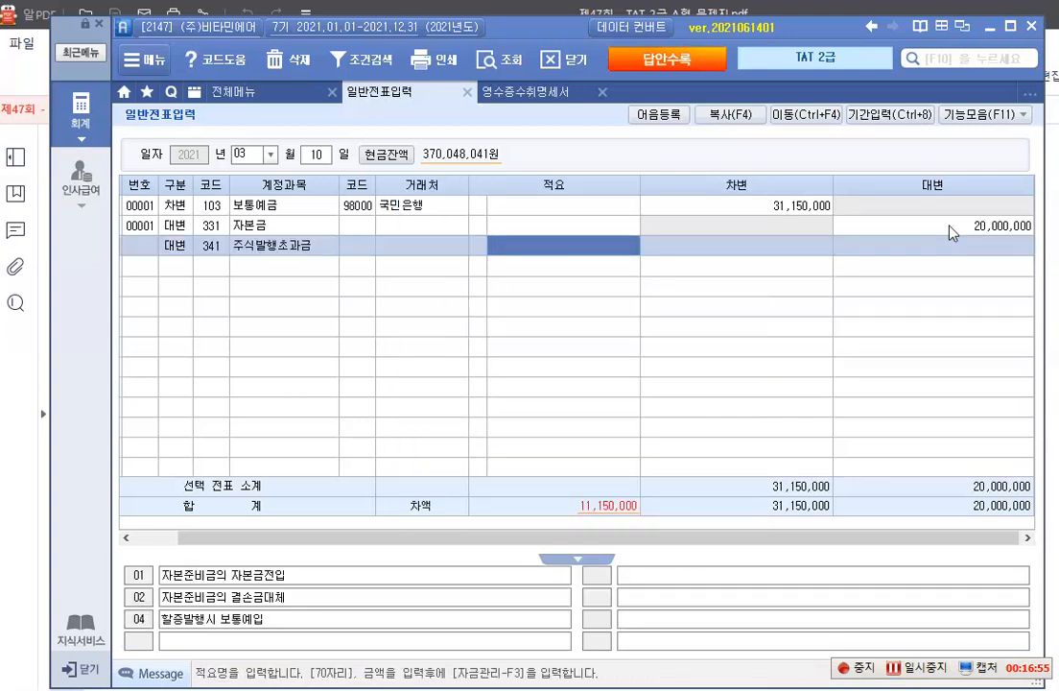
key(Return)
text(11,)
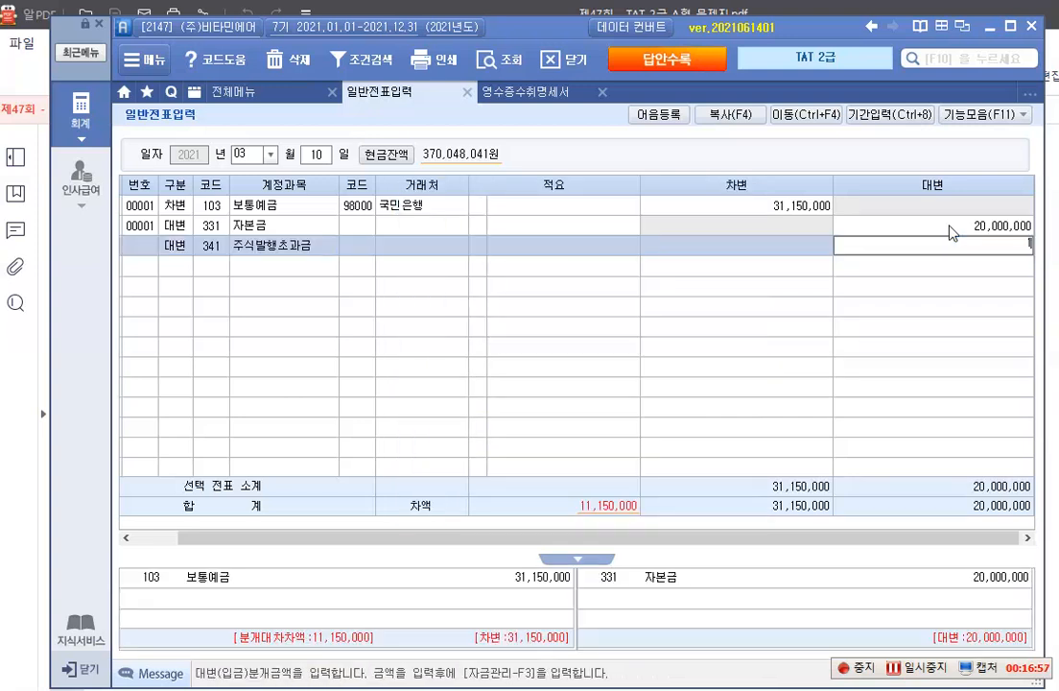
text(150,000)
key(Return)
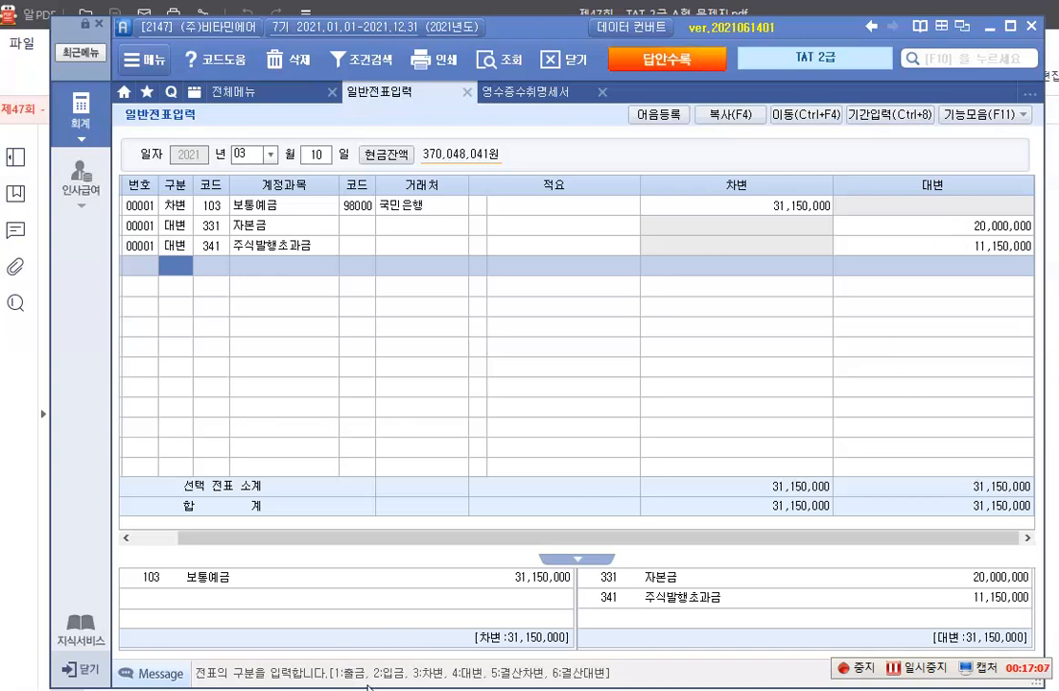
Switch to 알PDF and go to item 4, 유가증권의 매각, to read its transaction details
mouse_move(416, 690)
click(416, 624)
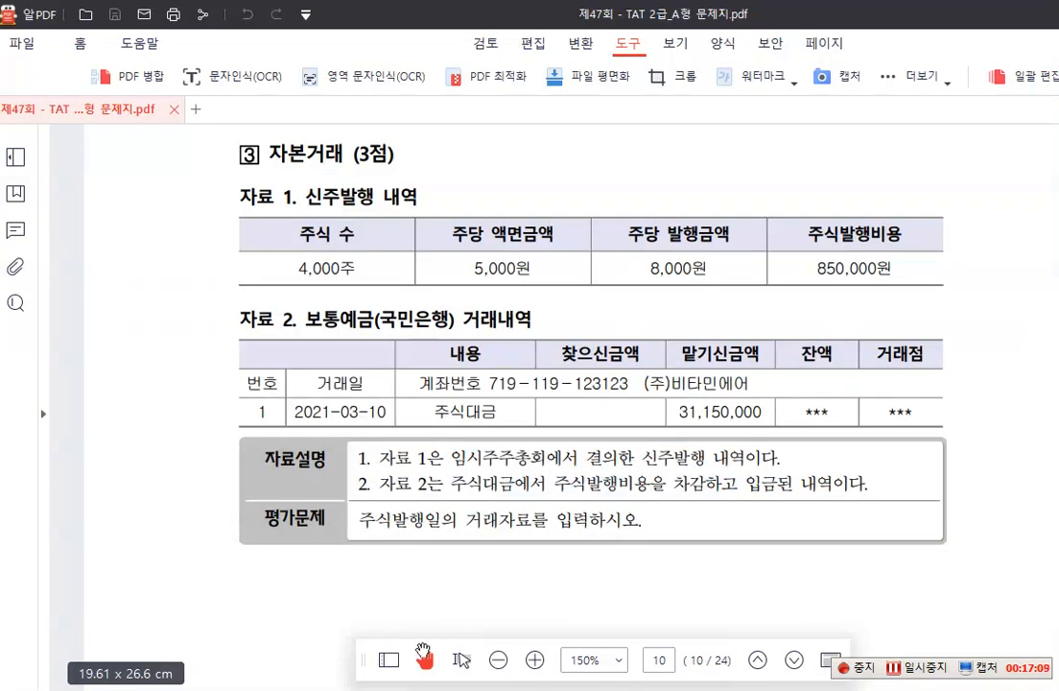
scroll(404, 526, down, 5)
scroll(405, 526, down, 5)
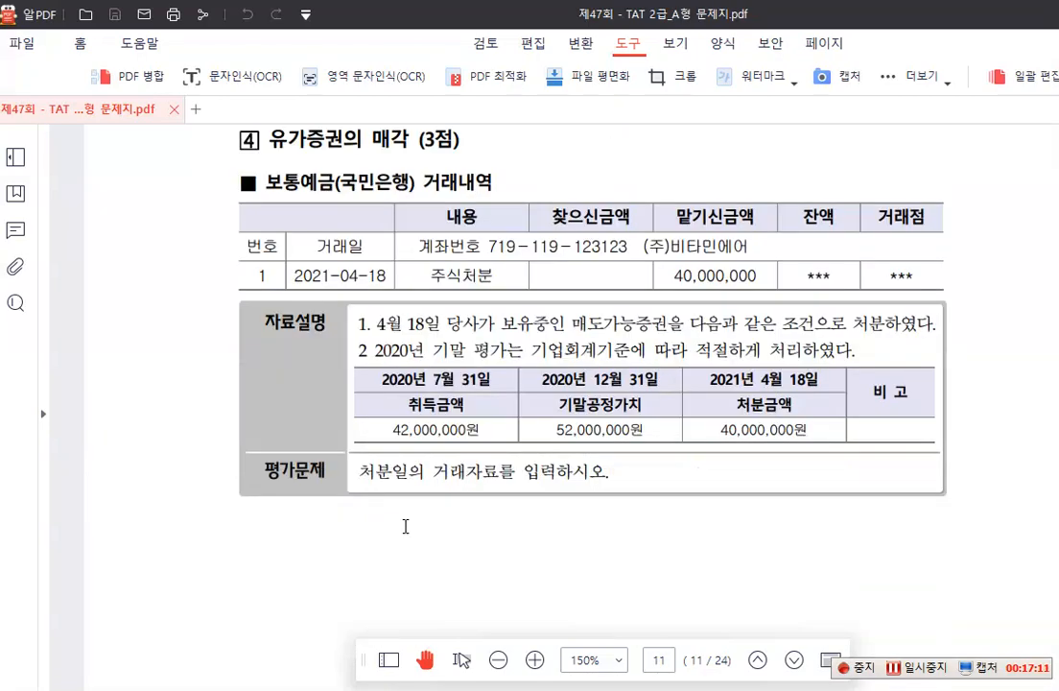
scroll(405, 525, up, 1)
scroll(425, 419, down, 1)
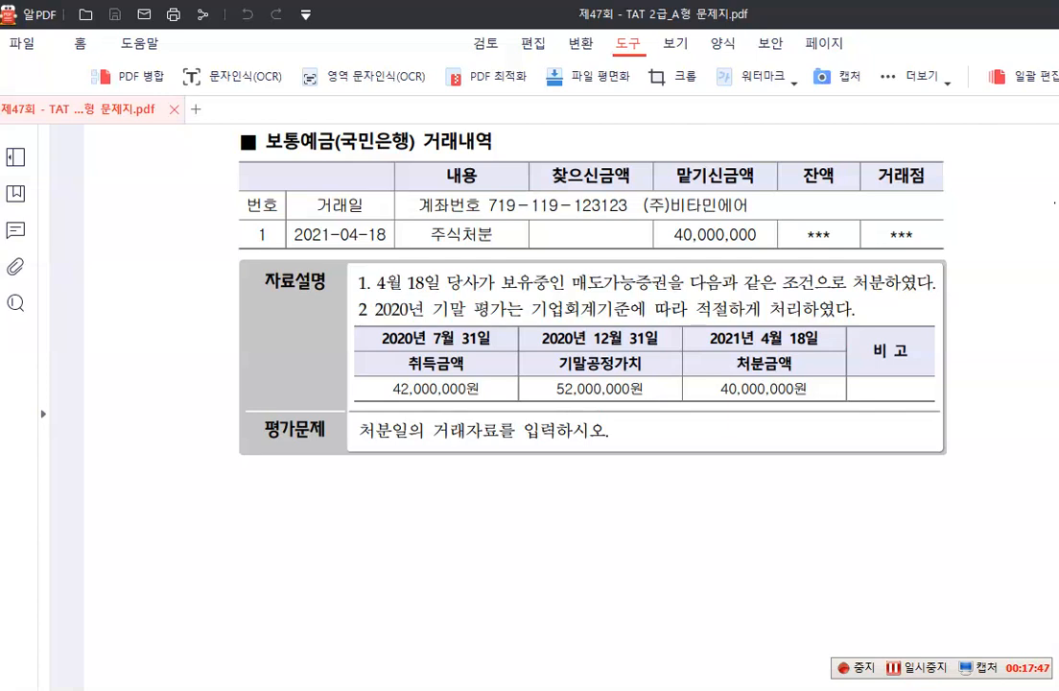
Write the red debit note "2020.12.31 (차) 매도가능증권 10,000,000" just beneath the item 4 explanation box
click(542, 458)
click(208, 467)
text(2020.1)
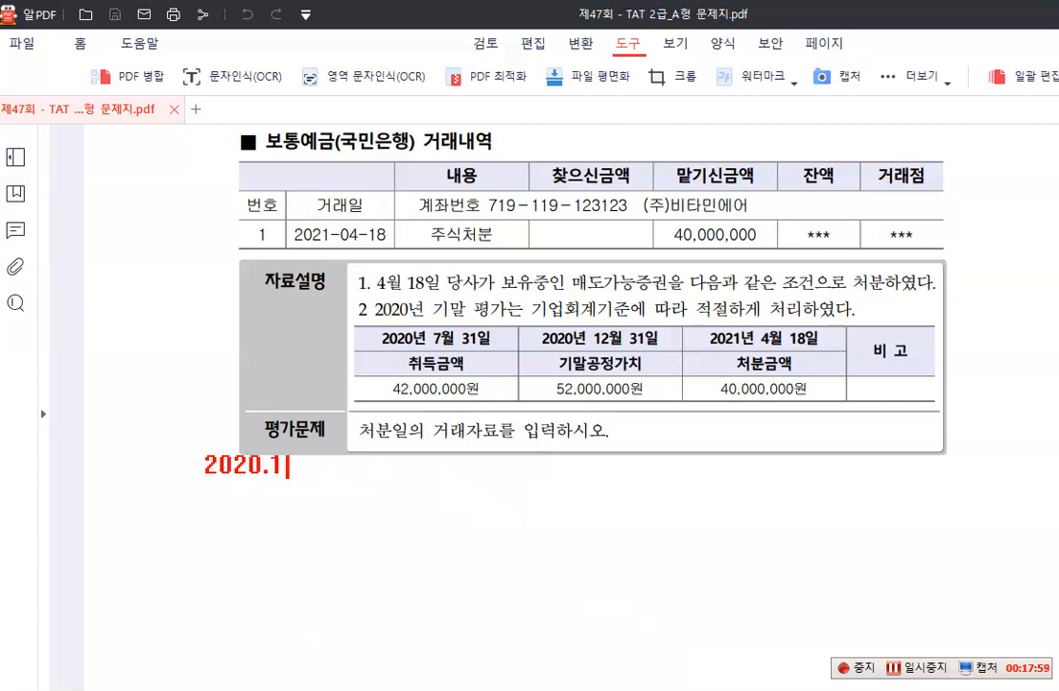
text(2.31 )
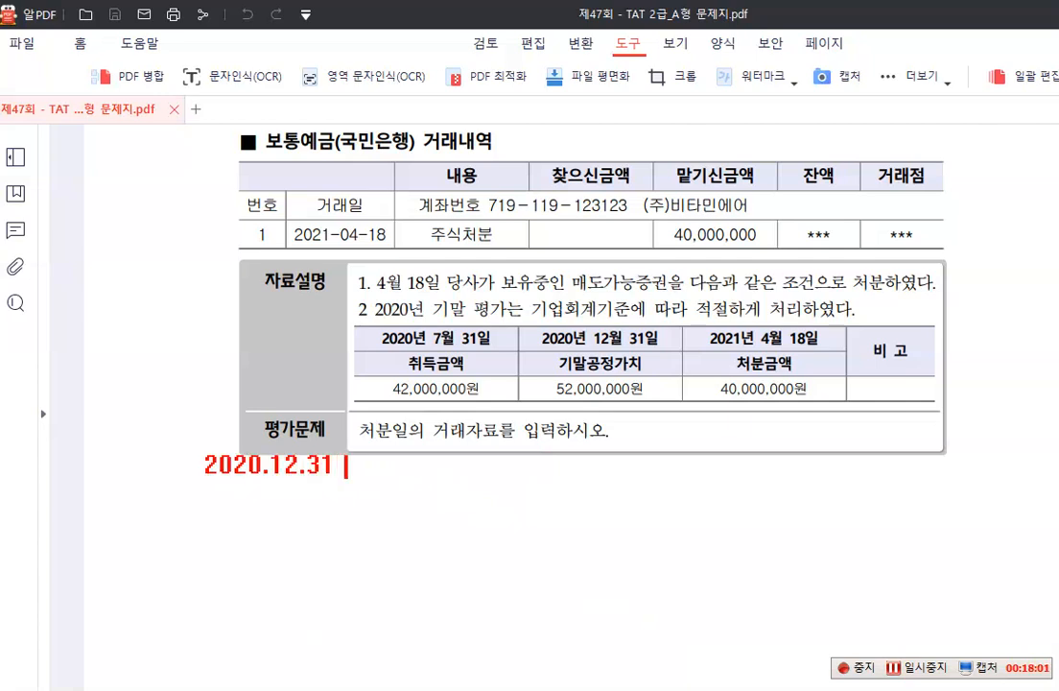
text((차))
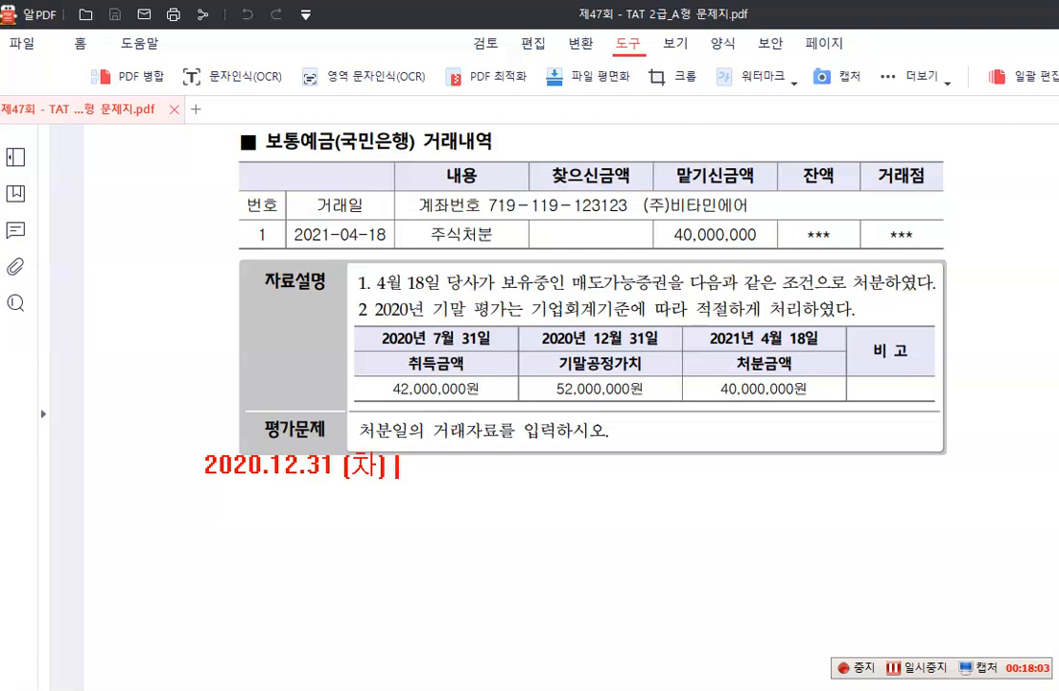
text( 매도가능즈)
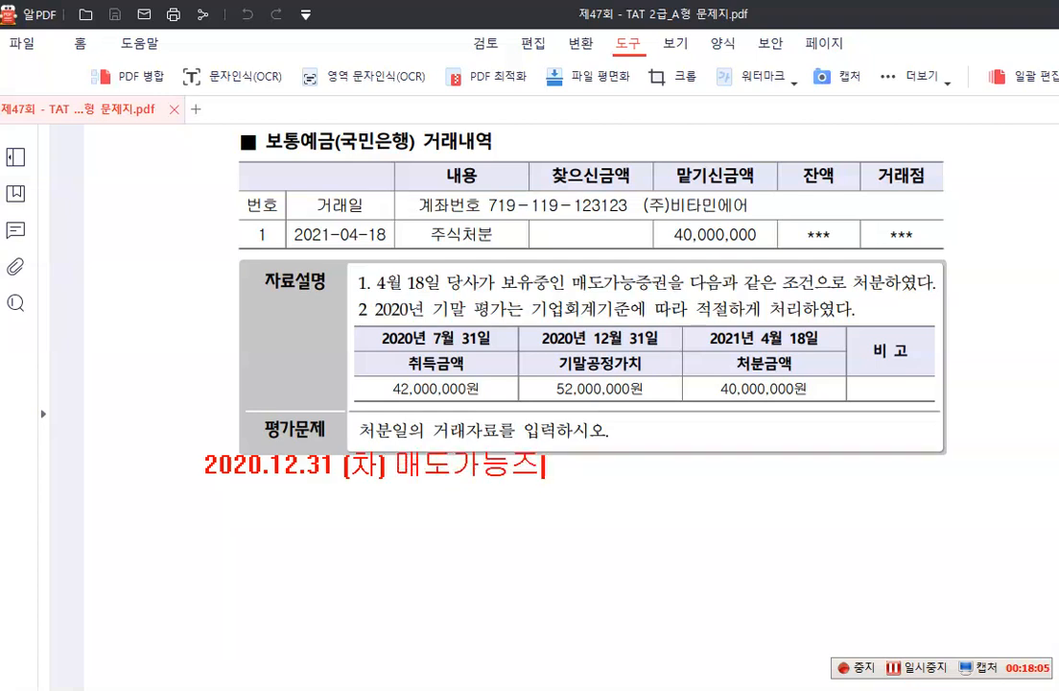
key(BackSpace)
text(증권 )
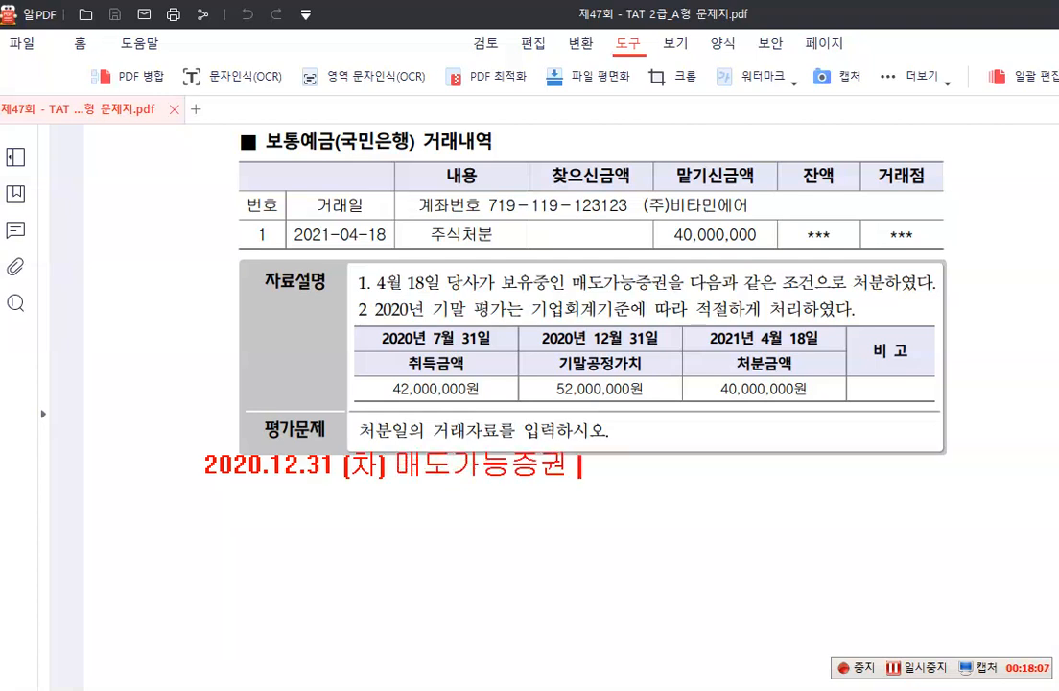
text(10,00)
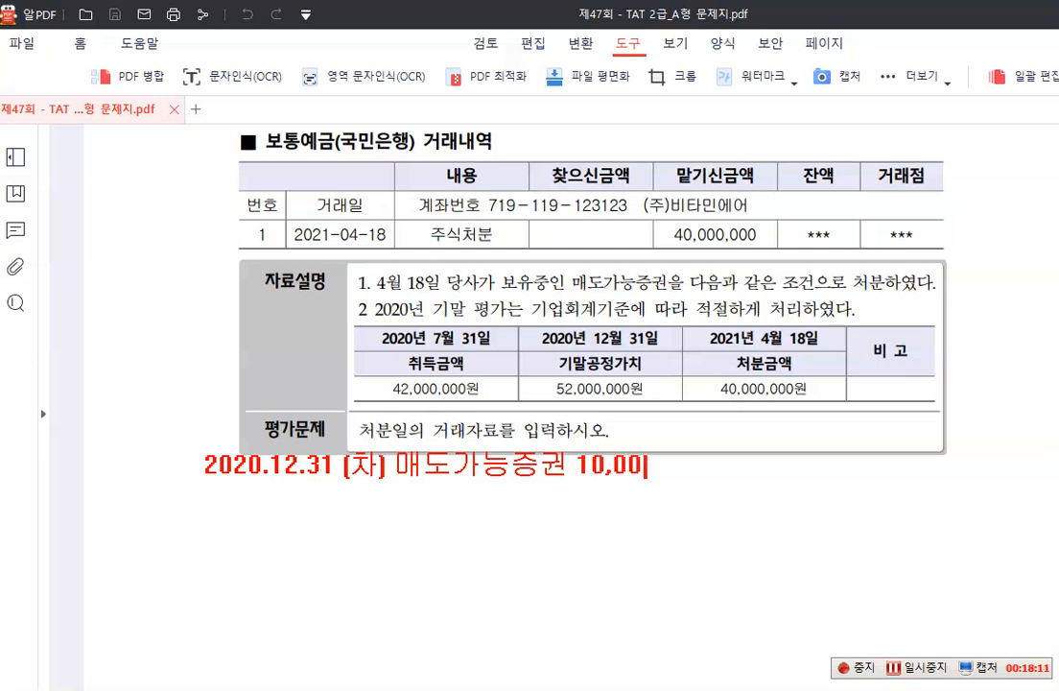
text(0,000 ()
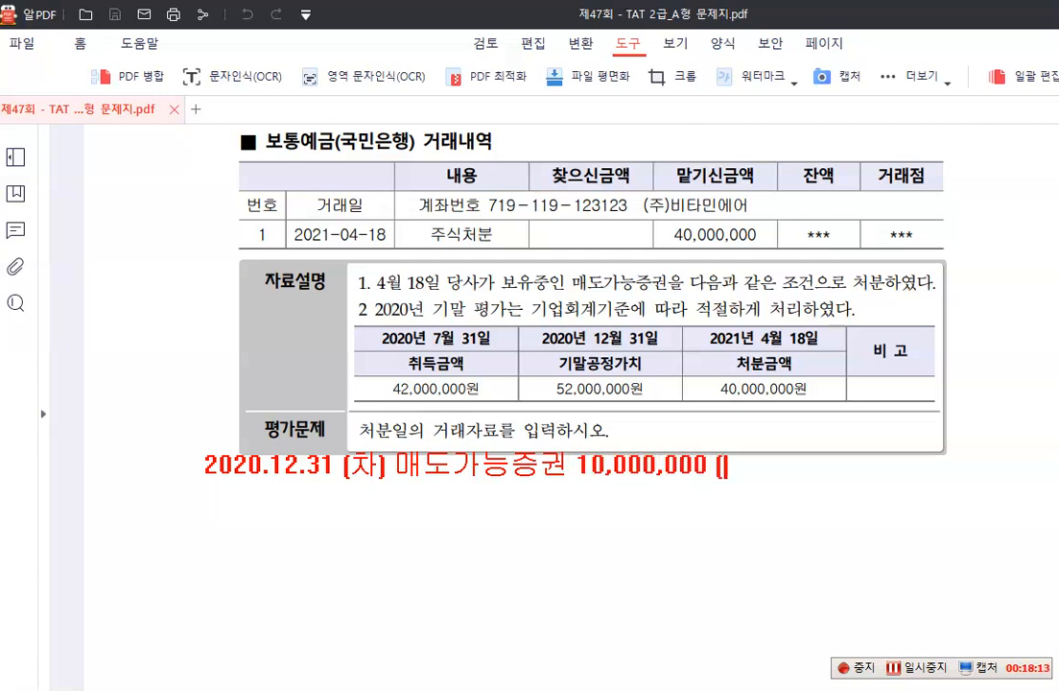
text(대) )
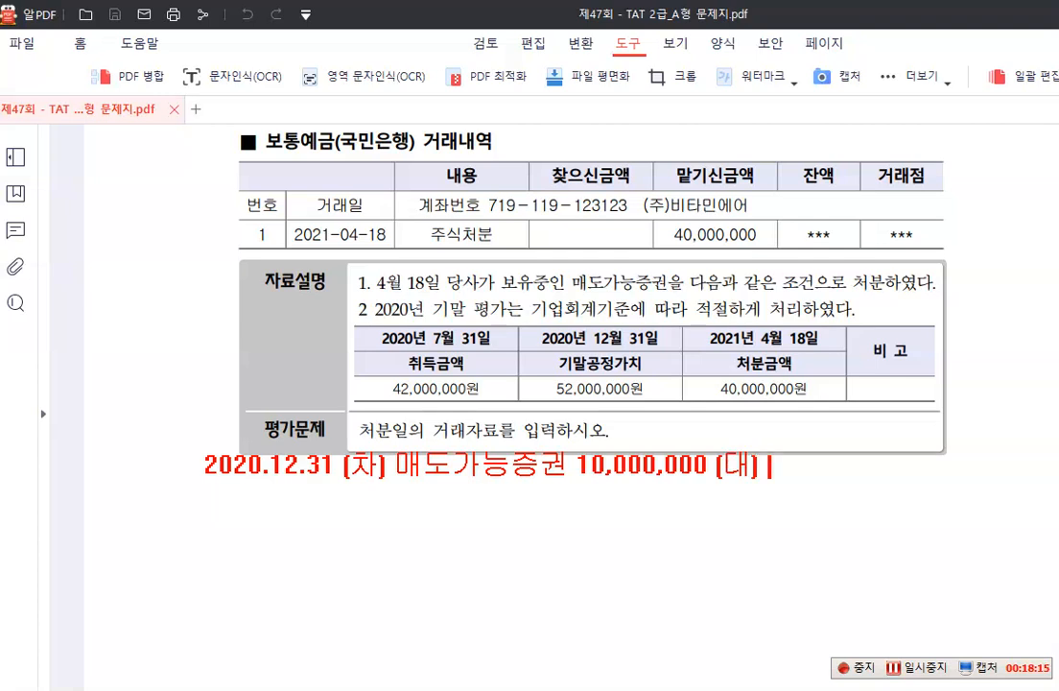
text(매도가느)
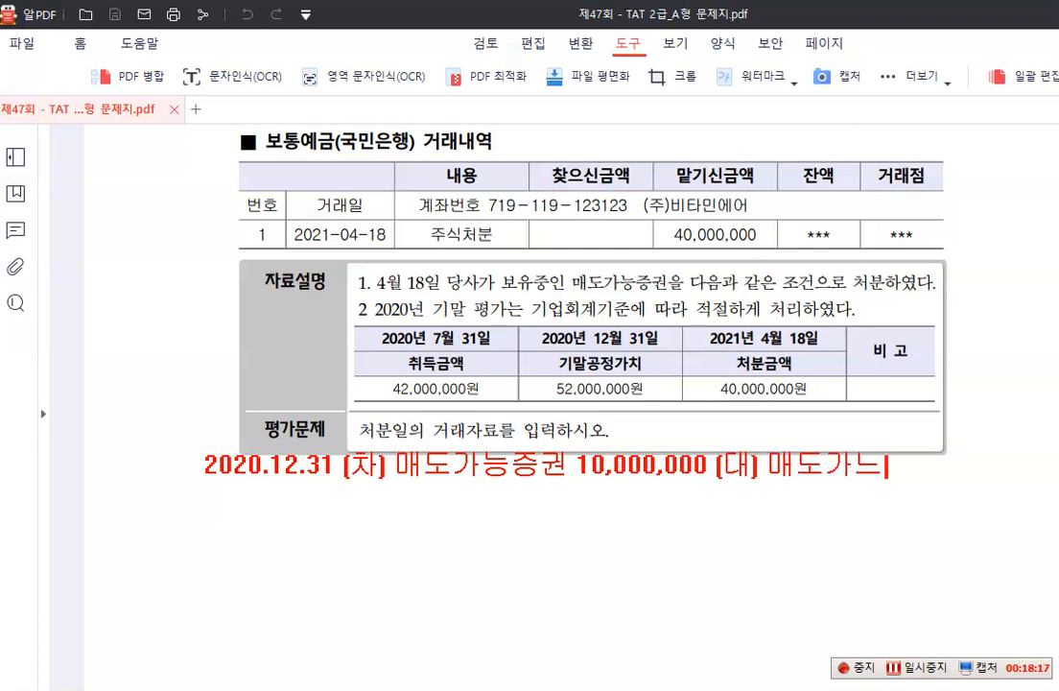
key(BackSpace)
text(능증권펴)
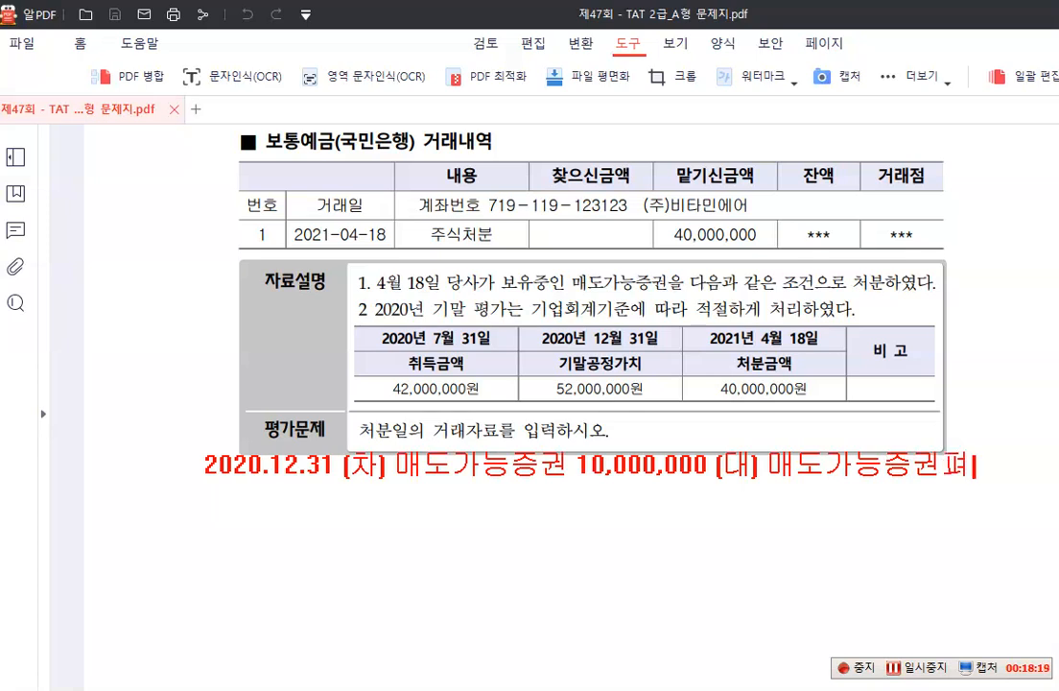
key(BackSpace)
text(평가이익)
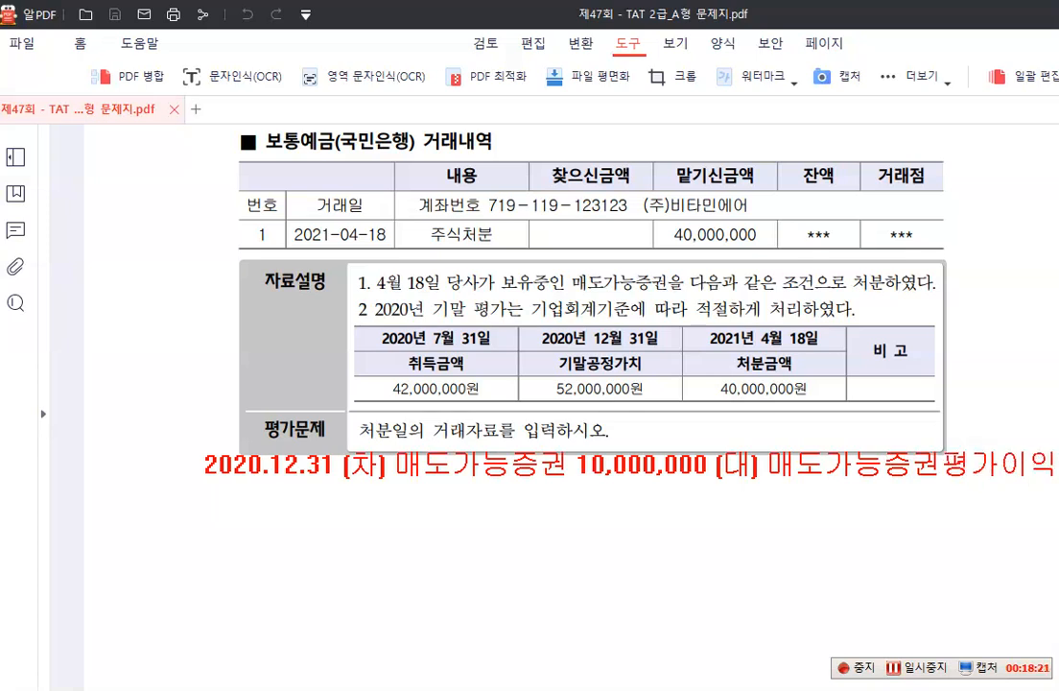
Complete the 2020.12.31 note with the credit side "(대) 매도가능증권평가이익" and 10,000,000 on the line below it
key(Return)
text(10,000,0)
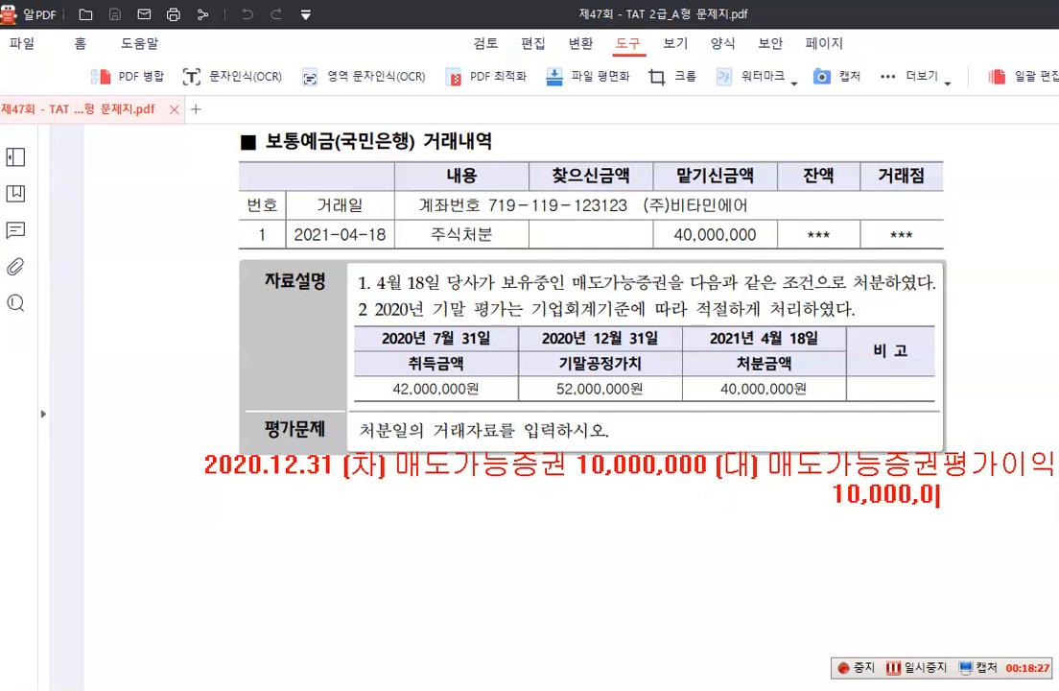
text(00)
Write the red debit note "2021.04.18 (차) 보통예금 40,000,000" below the 2020.12.31 entry
click(229, 572)
text(202)
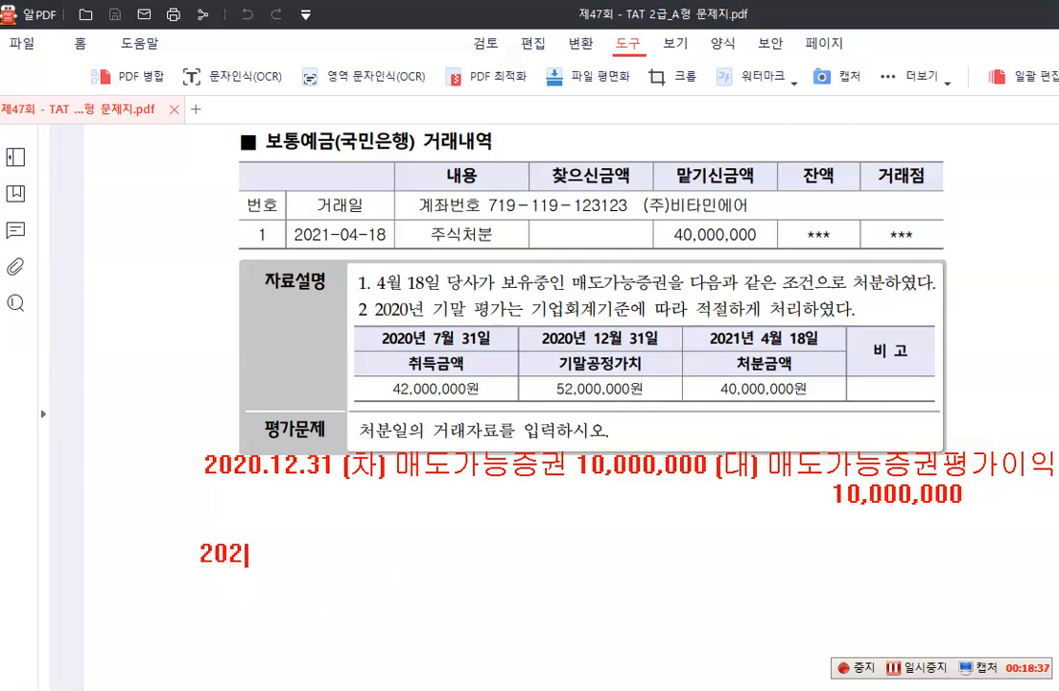
text(1.04)
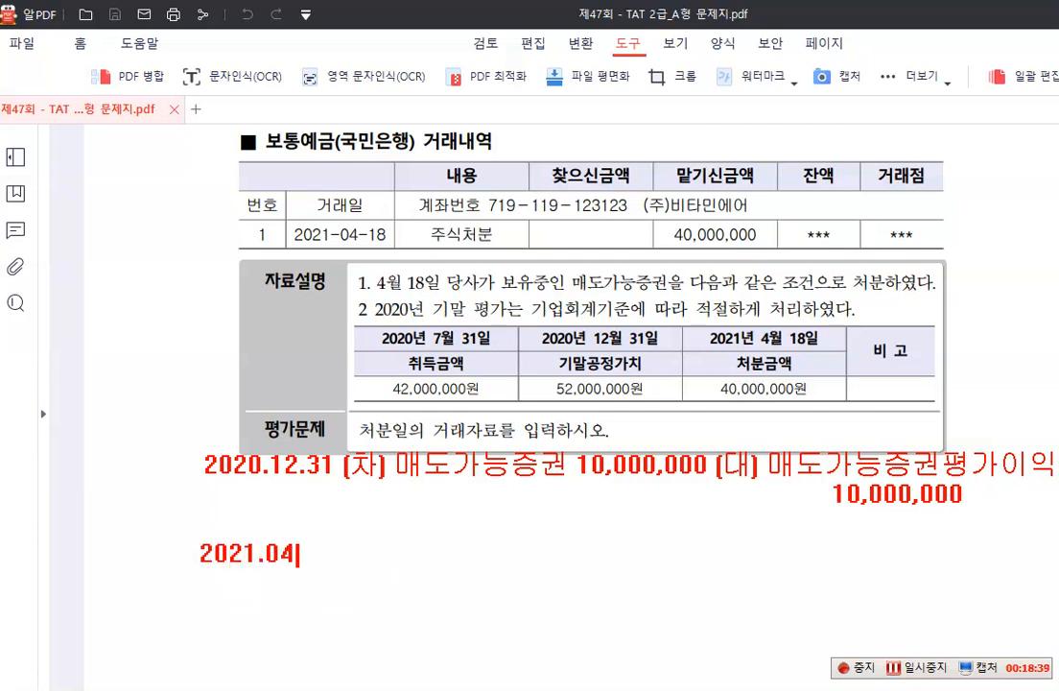
text(.18 ()
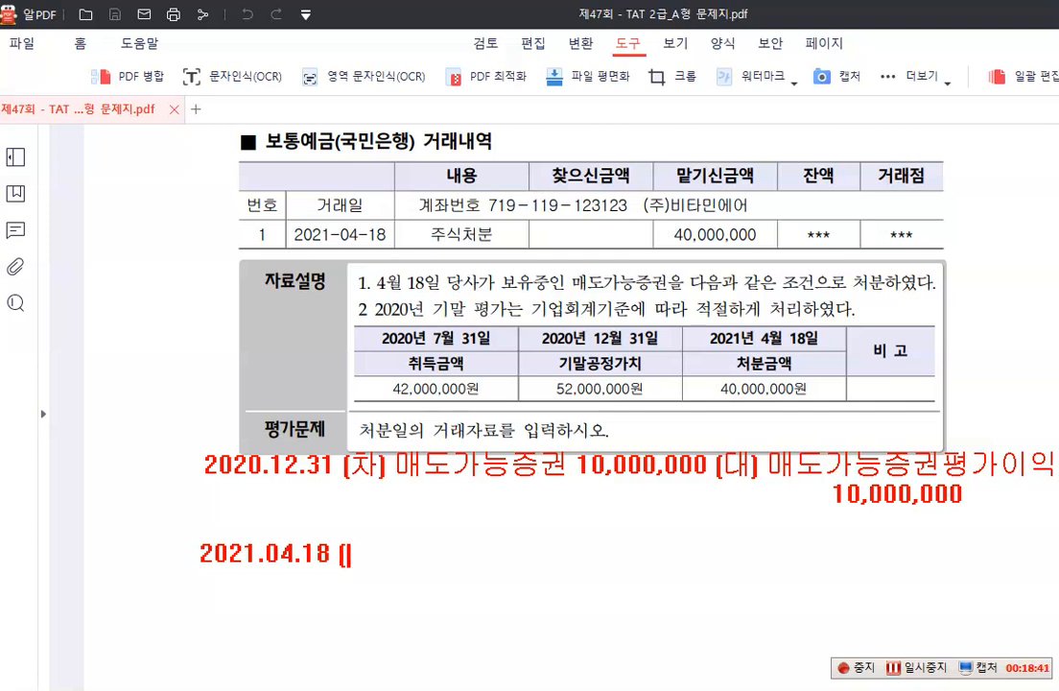
text(차))
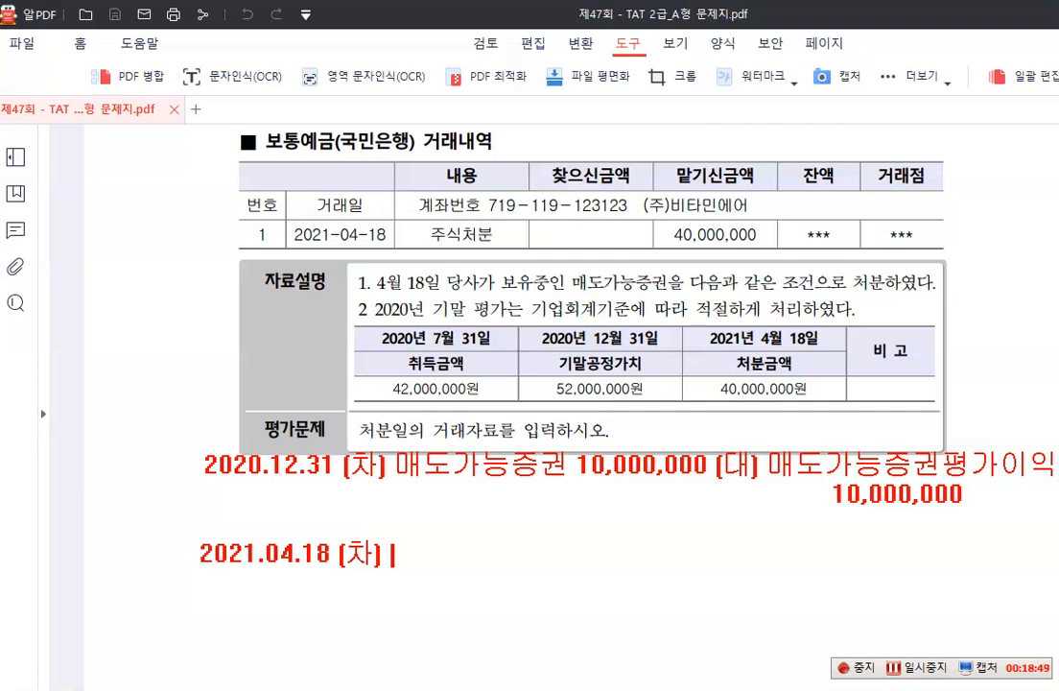
text(보통예그ㅁ )
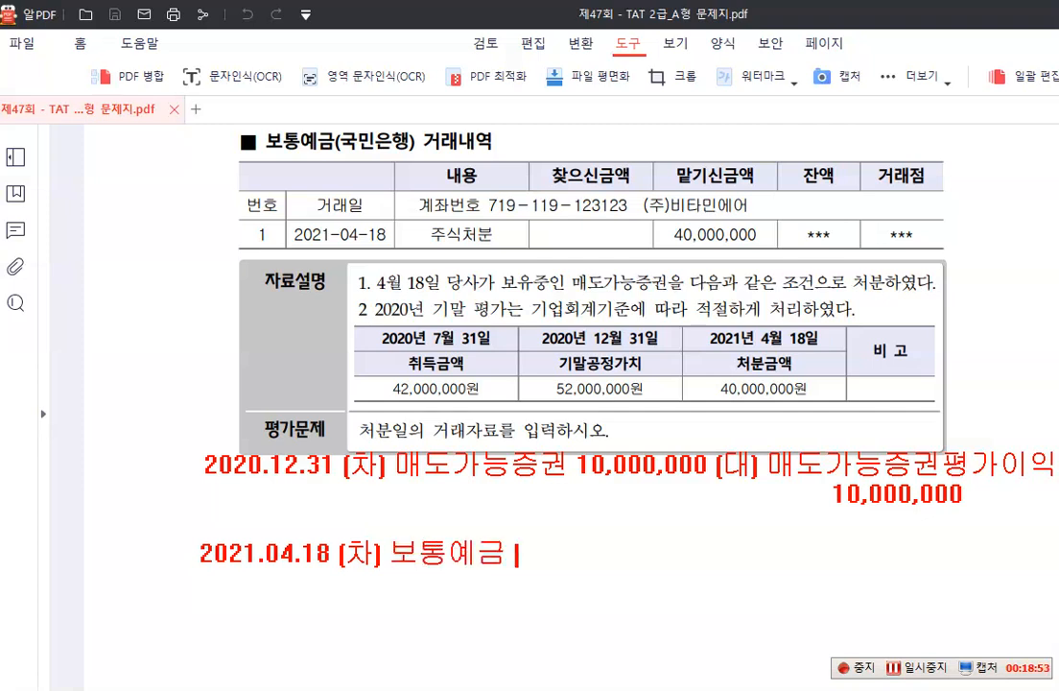
text(40,000,000)
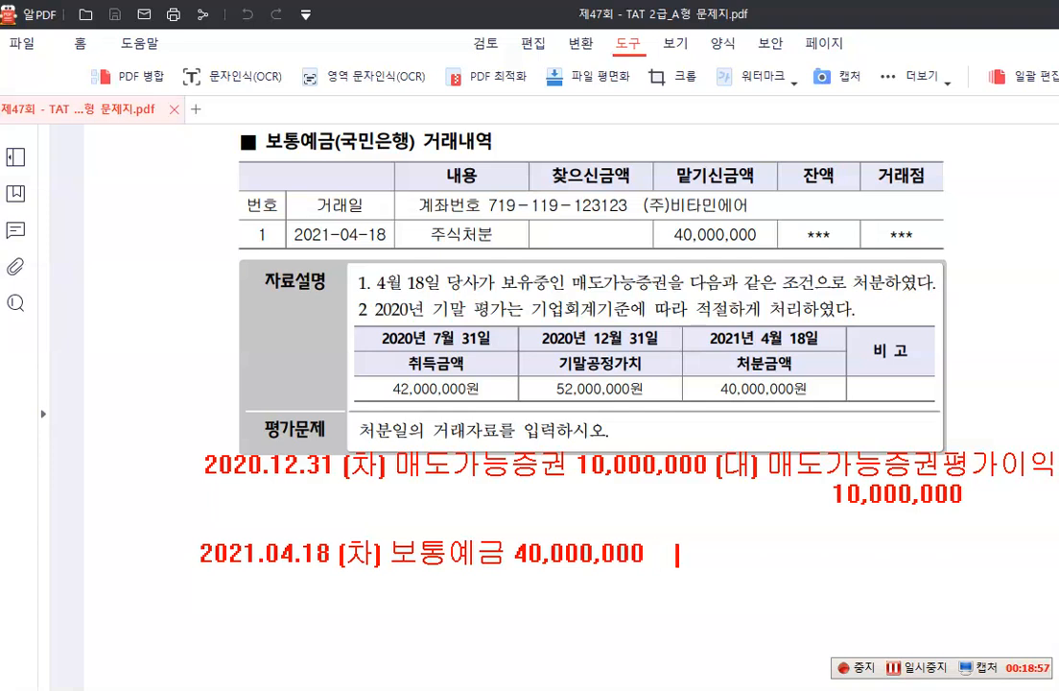
text(   (대) 매도)
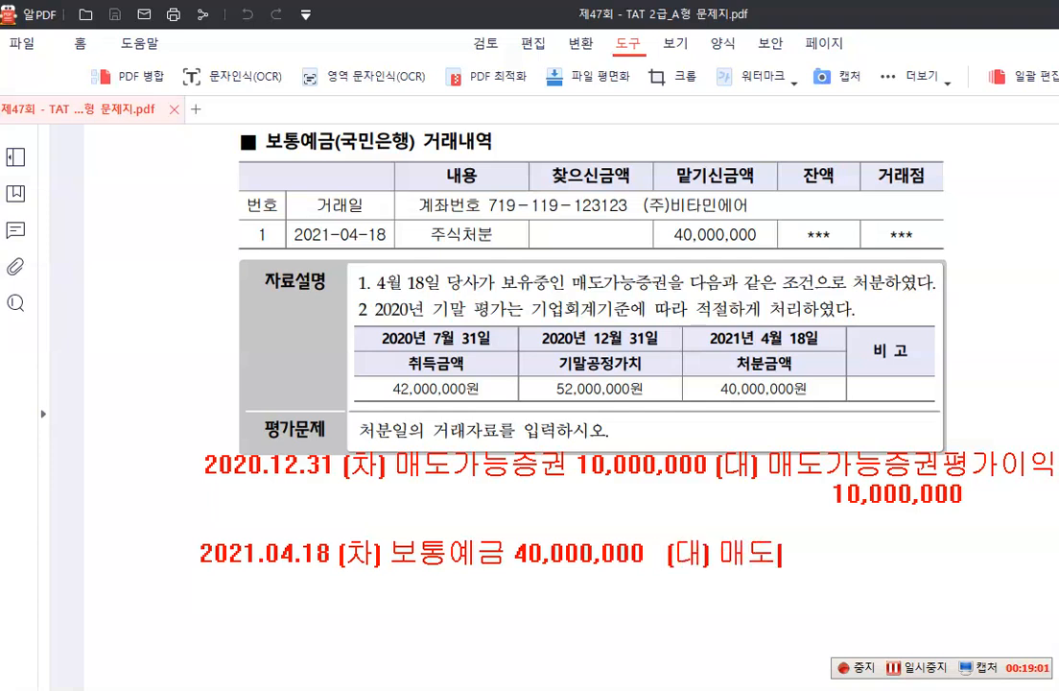
text(가능증권)
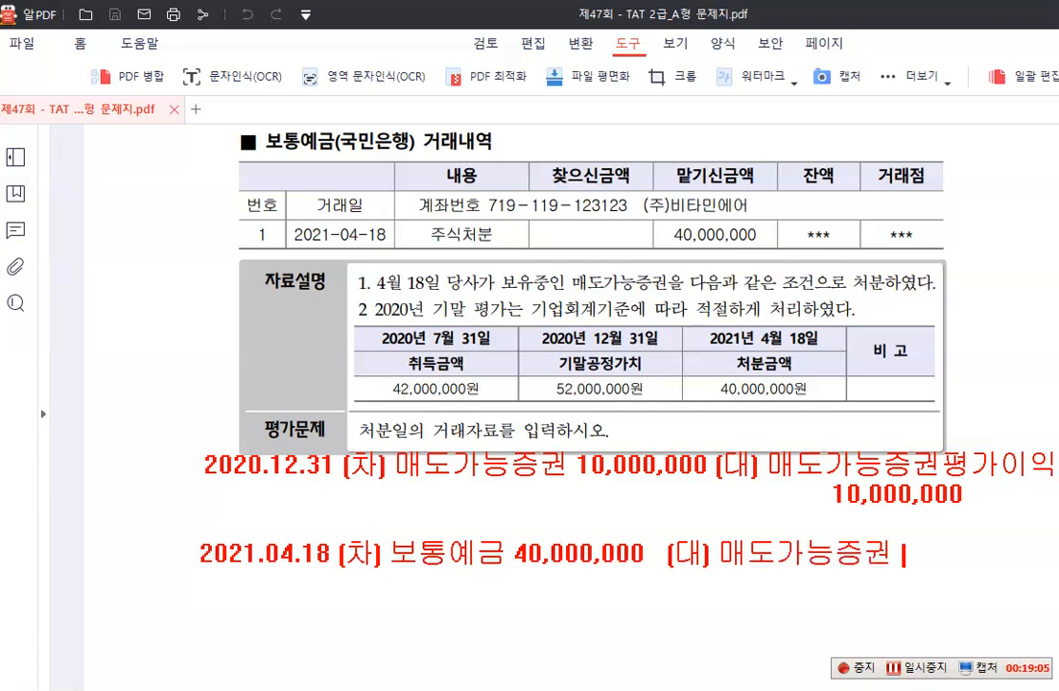
text( 52,000,0)
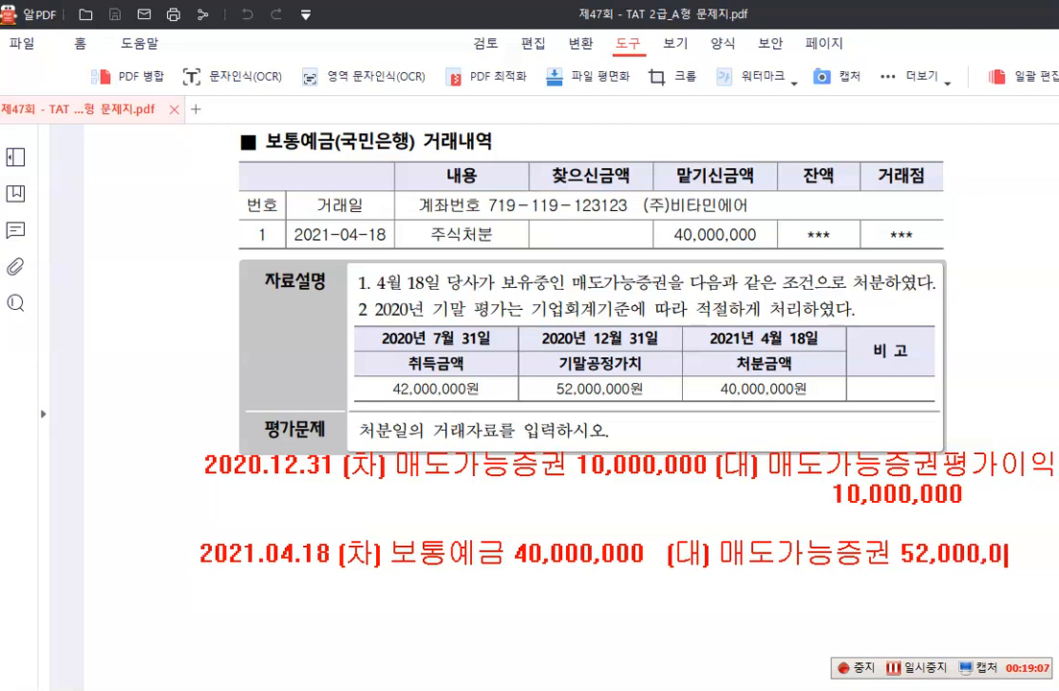
text(00)
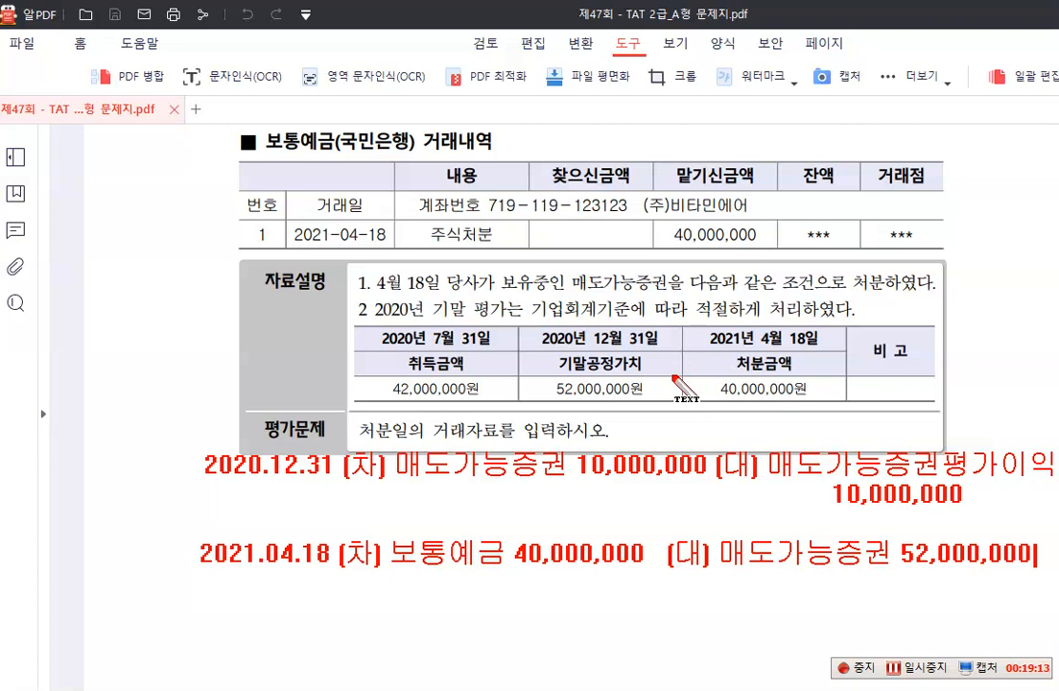
Complete the 2021.04.18 note with the credit side "(대) 매도가능증권 52,000,000" on the same line
key(Return)
key(Return)
Frame the 2020.12.31 credit "매도가능증권평가이익 10,000,000" with a blue rectangle and label it "자본-기타포괄손익누계" just above
drag(762, 437, 1057, 518)
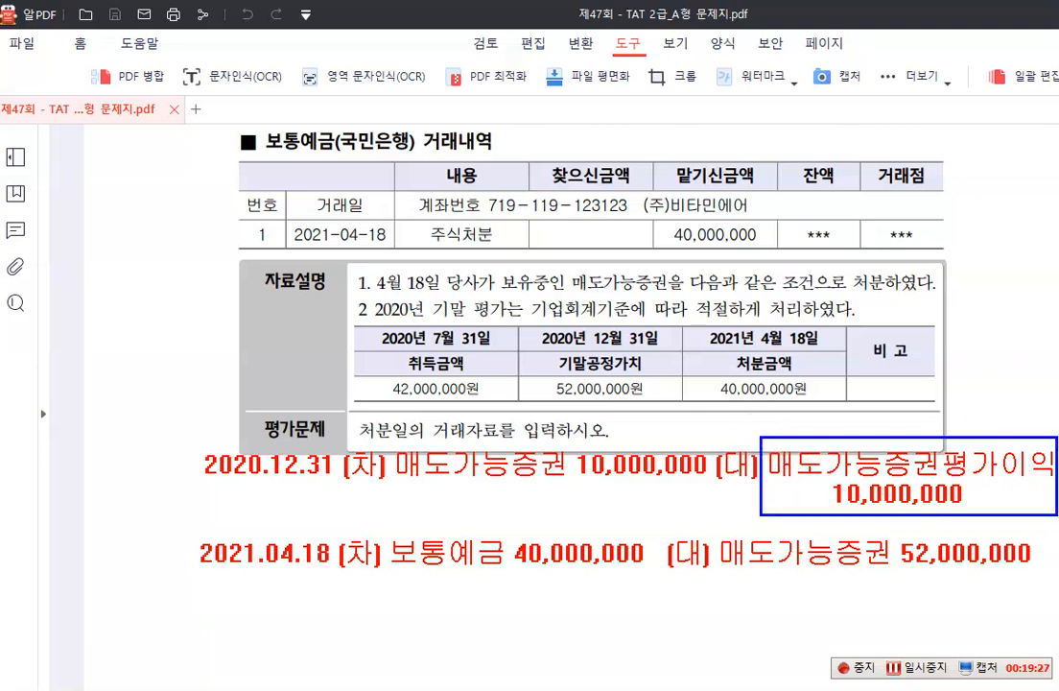
click(778, 417)
text(자본)
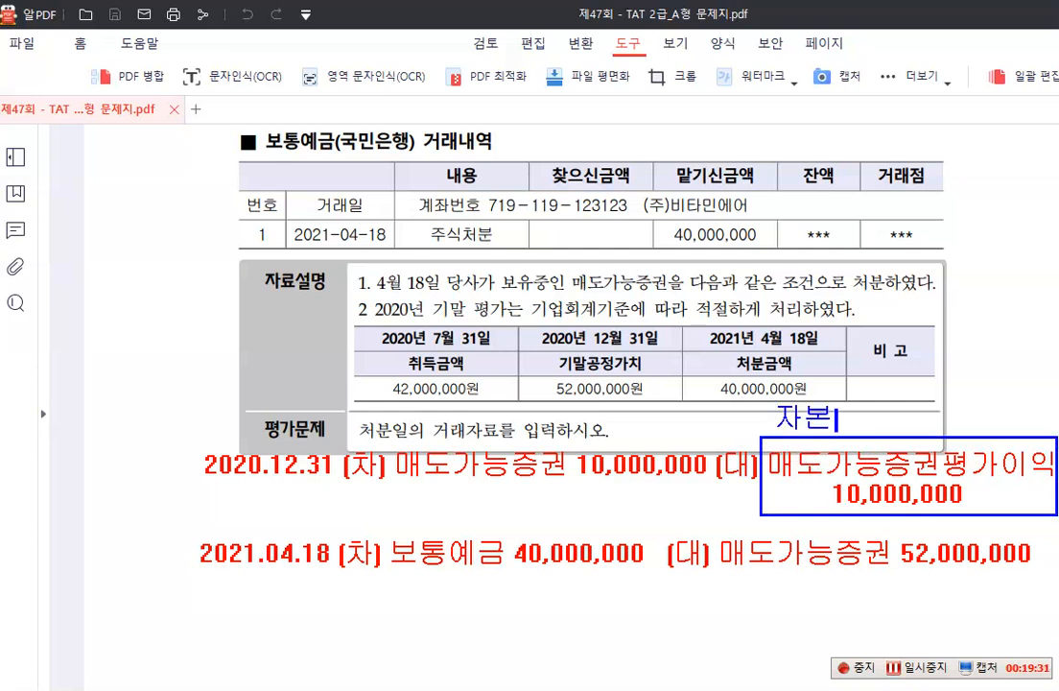
text(-기타)
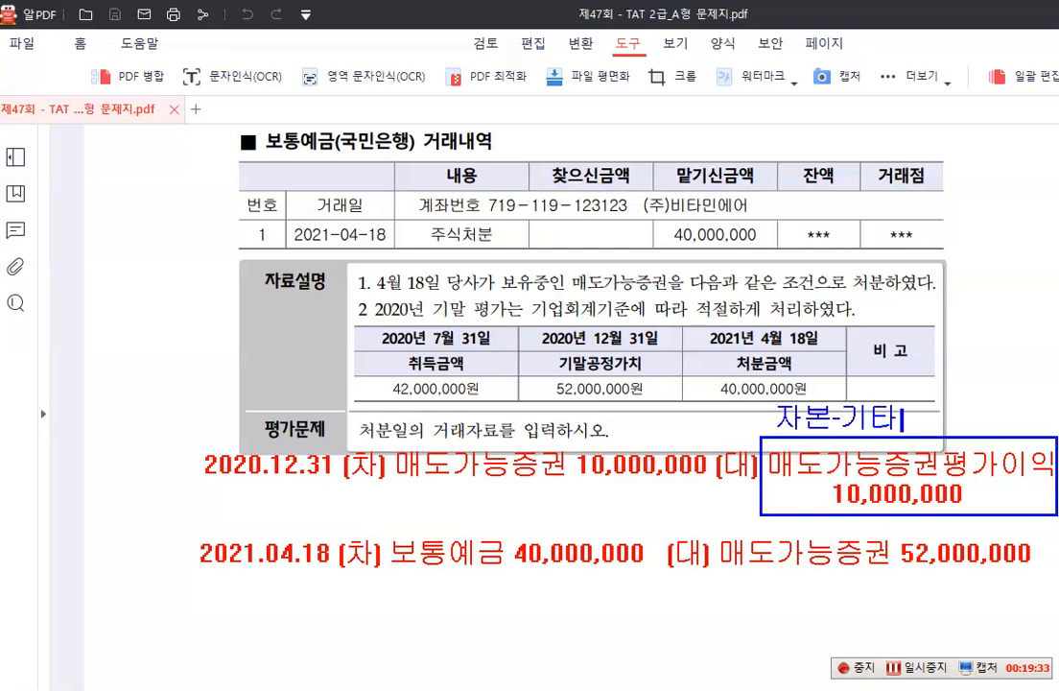
text(포괄손)
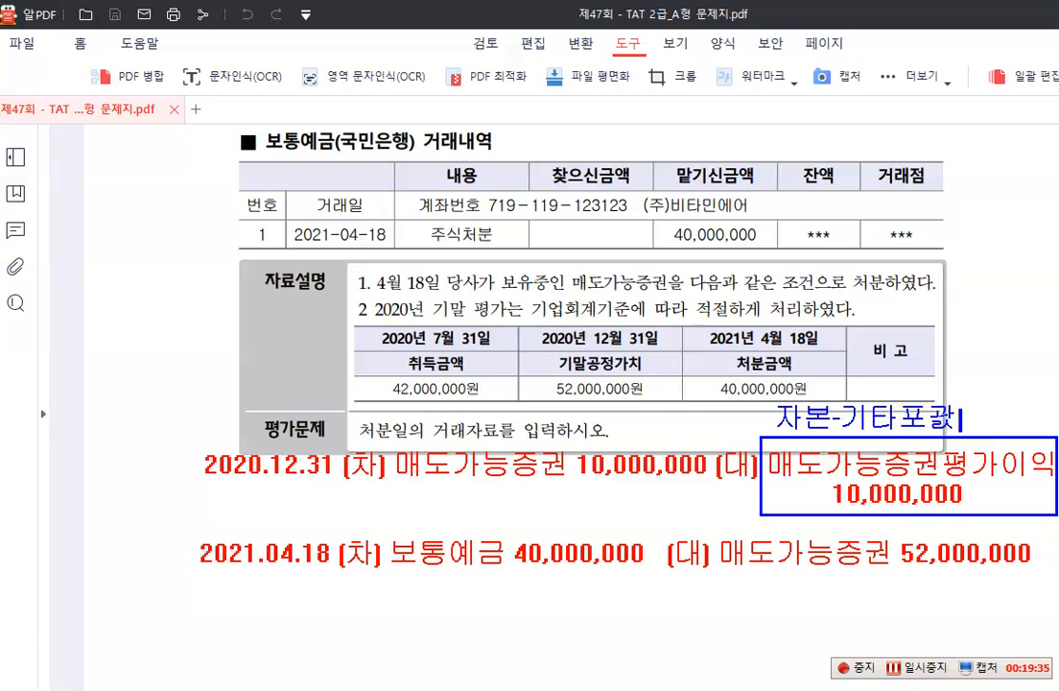
text(익눅)
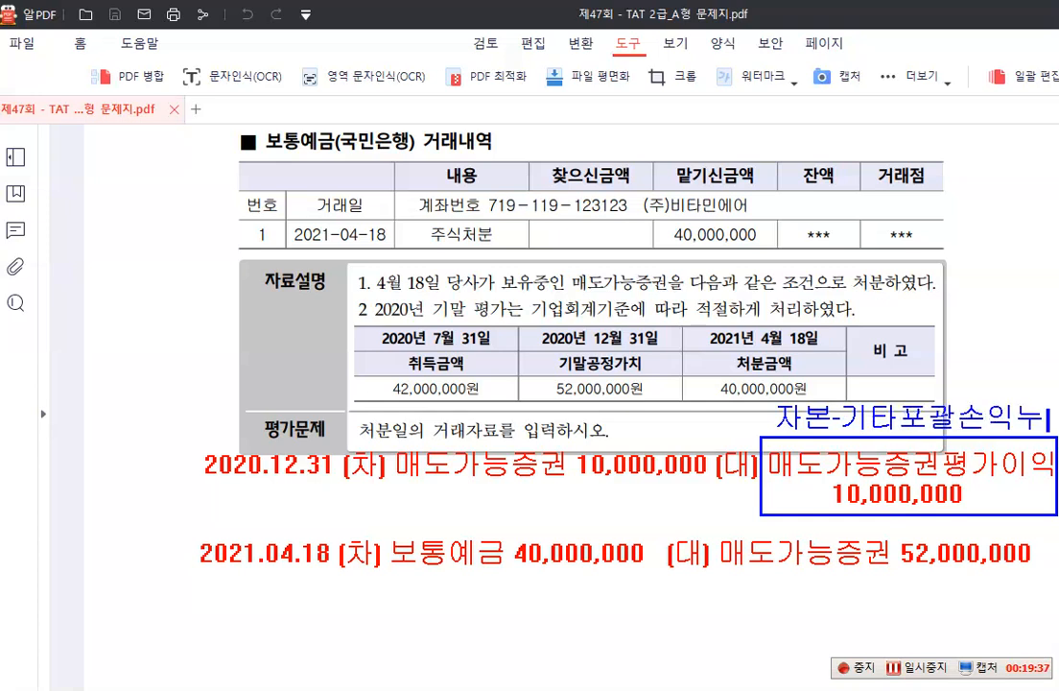
text(계)
Draw a blue arrow from the framed credit to the 2021.04.18 entry and write "매도가능증권평가이익 10,000,000" beneath its debit side
drag(780, 496, 655, 564)
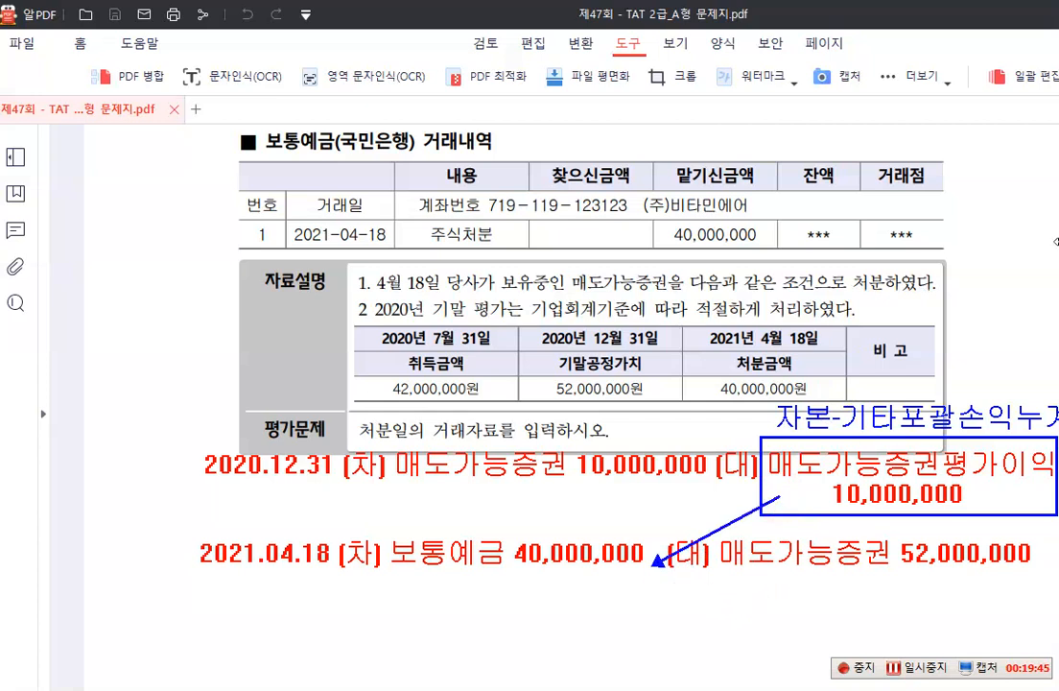
click(401, 602)
text(매도가느)
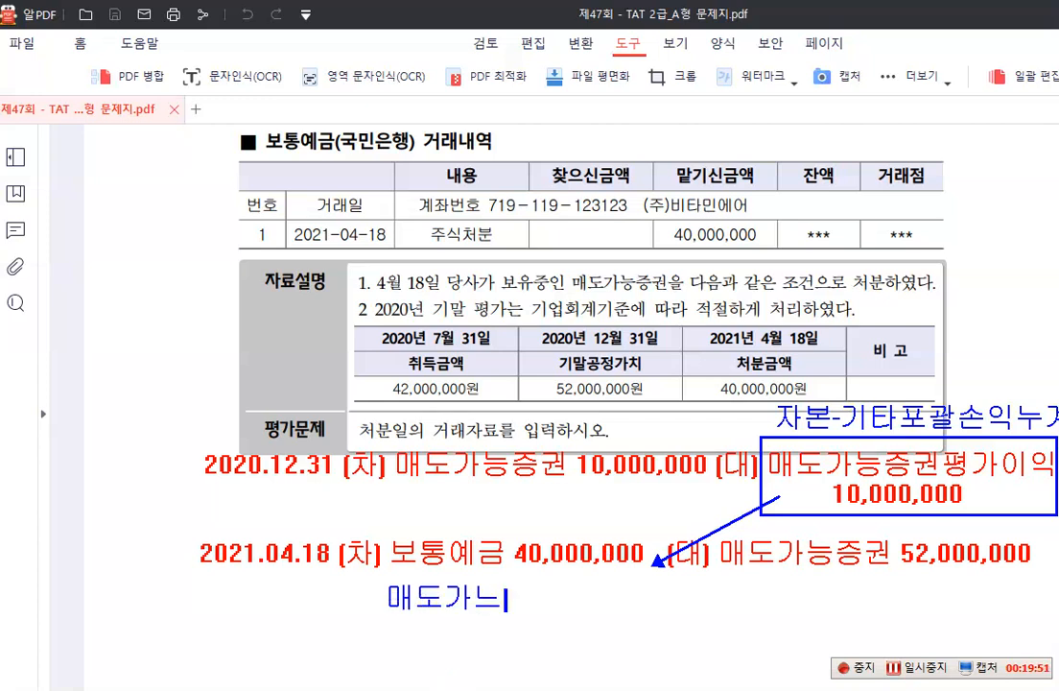
key(BackSpace)
text(능증권펴)
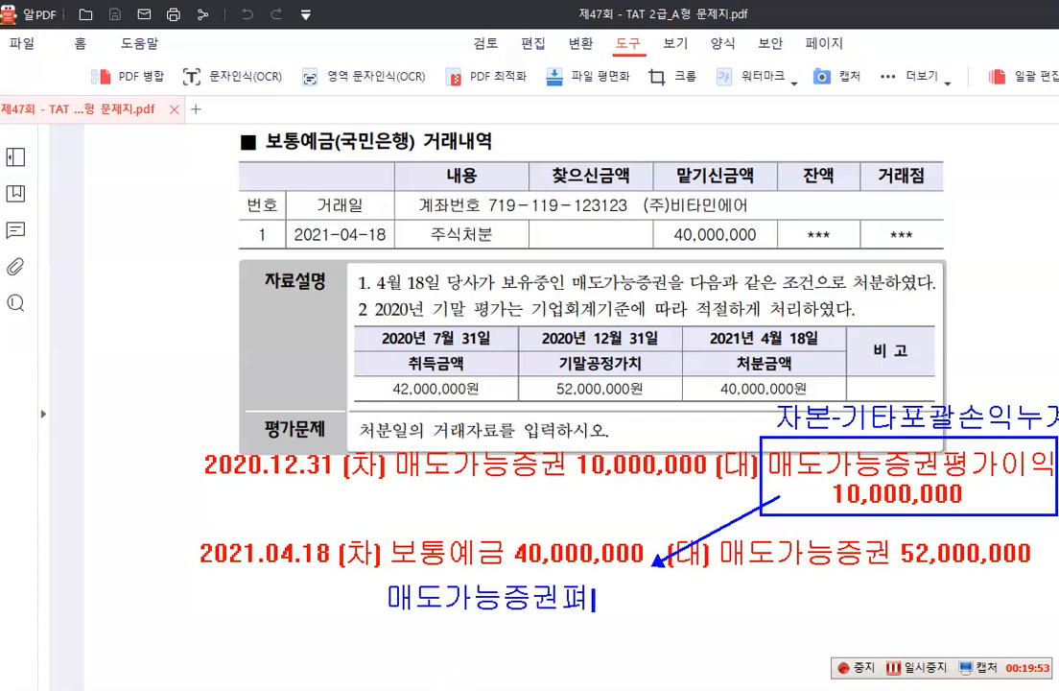
key(BackSpace)
text(평가이익)
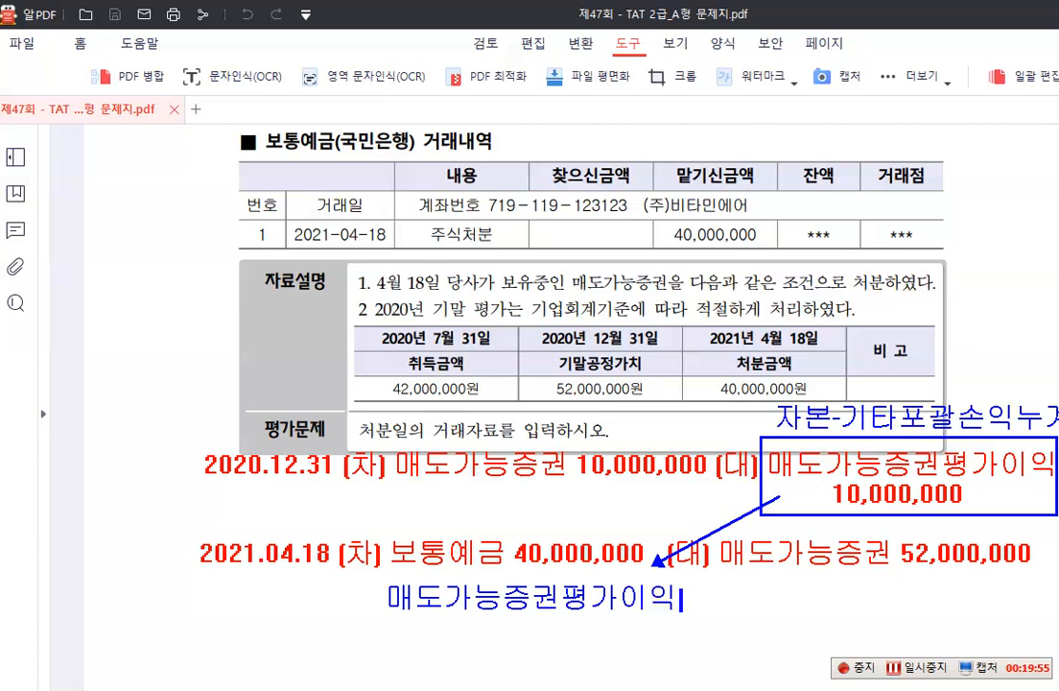
key(Return)
text(10,0)
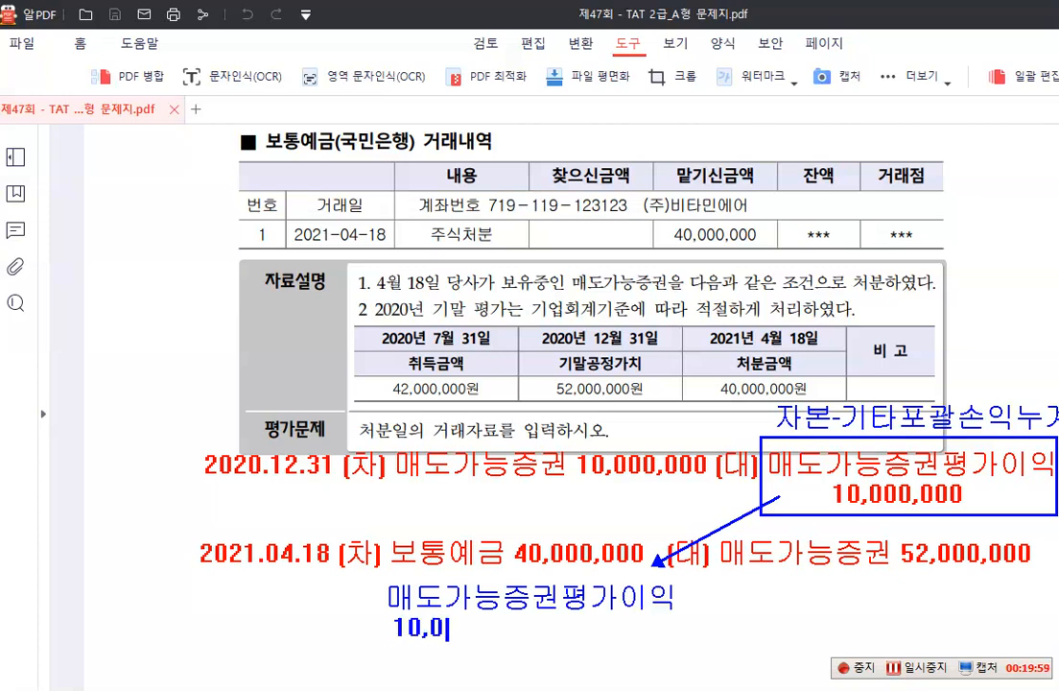
text(00,000)
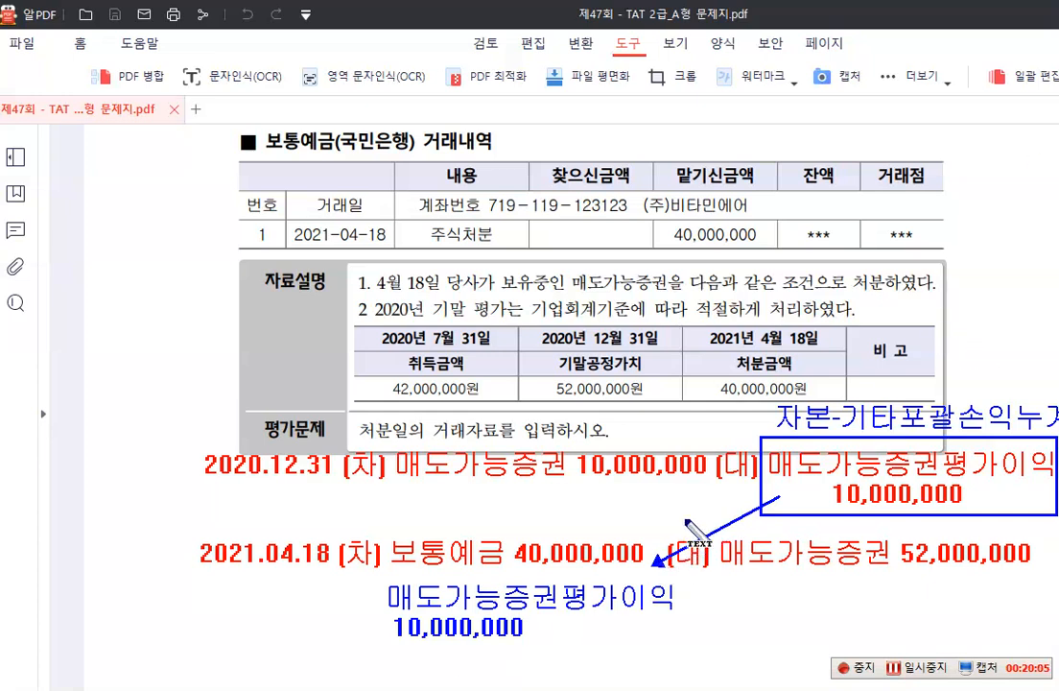
Label the blue arrow "상계" and add the debit line "매도가능증권처분손실 2,000,000" at the bottom of the 2021.04.18 note
click(665, 515)
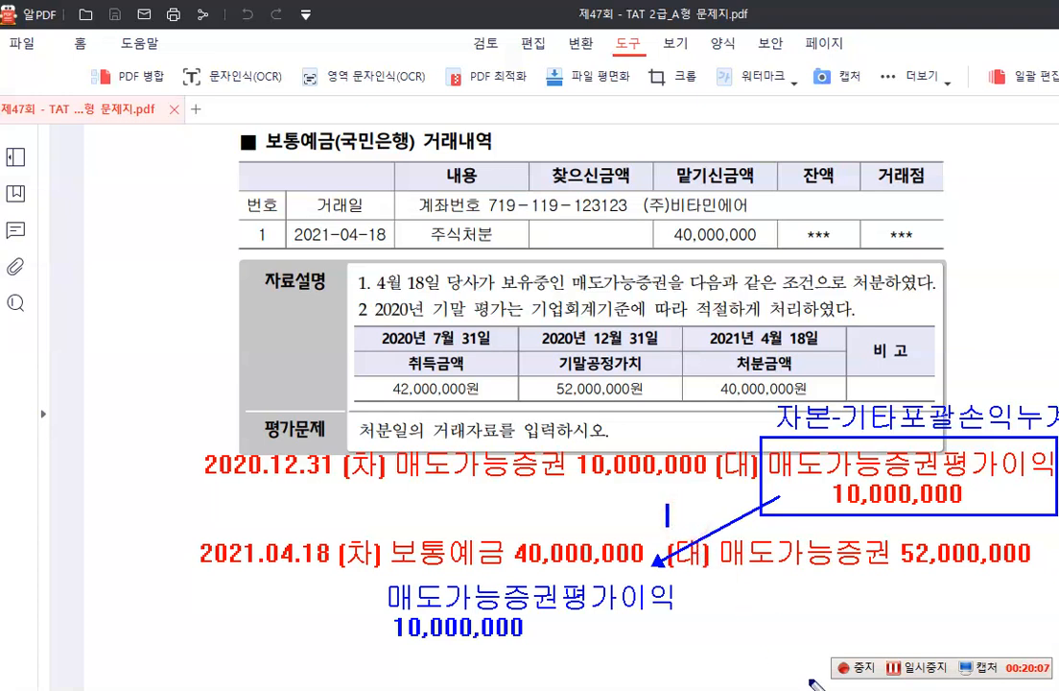
text(상계)
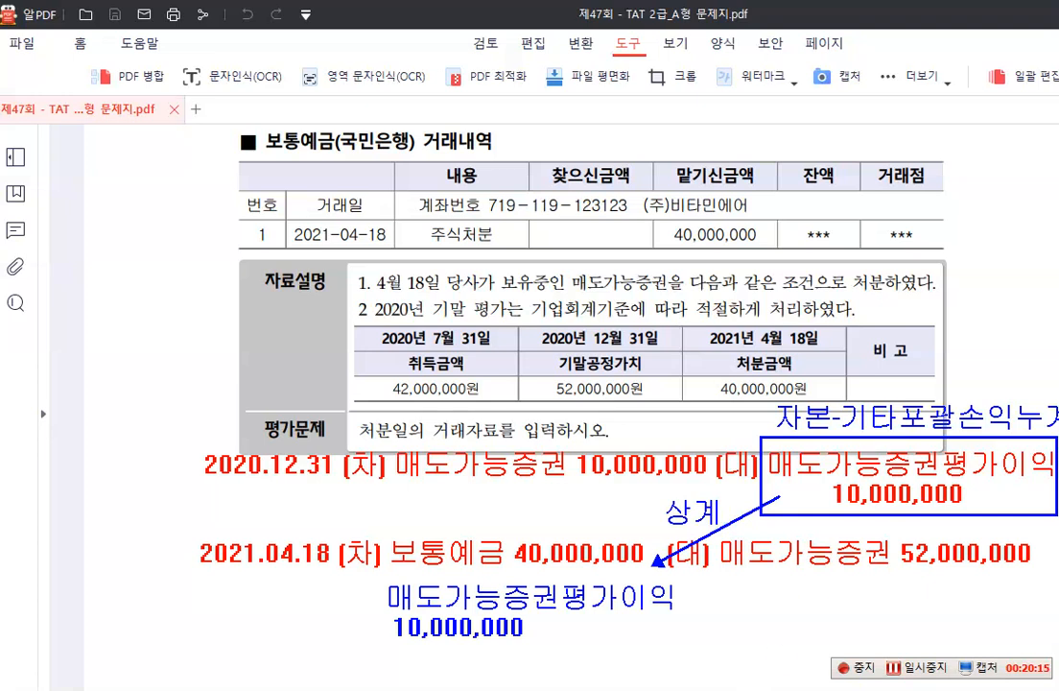
click(388, 666)
text(매도가)
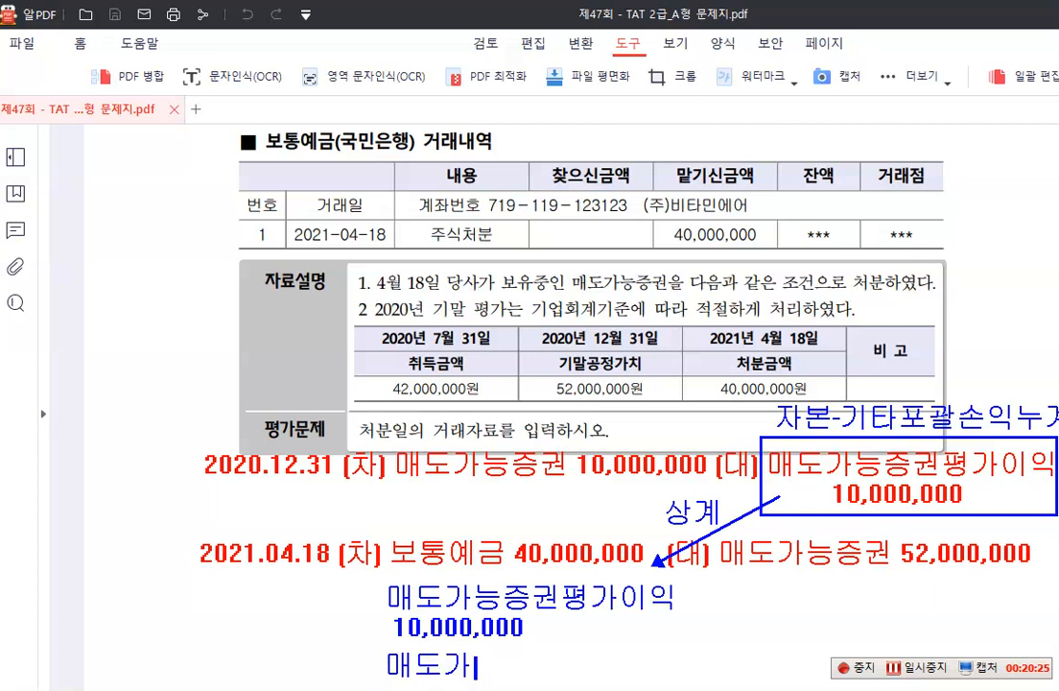
text(능증권처)
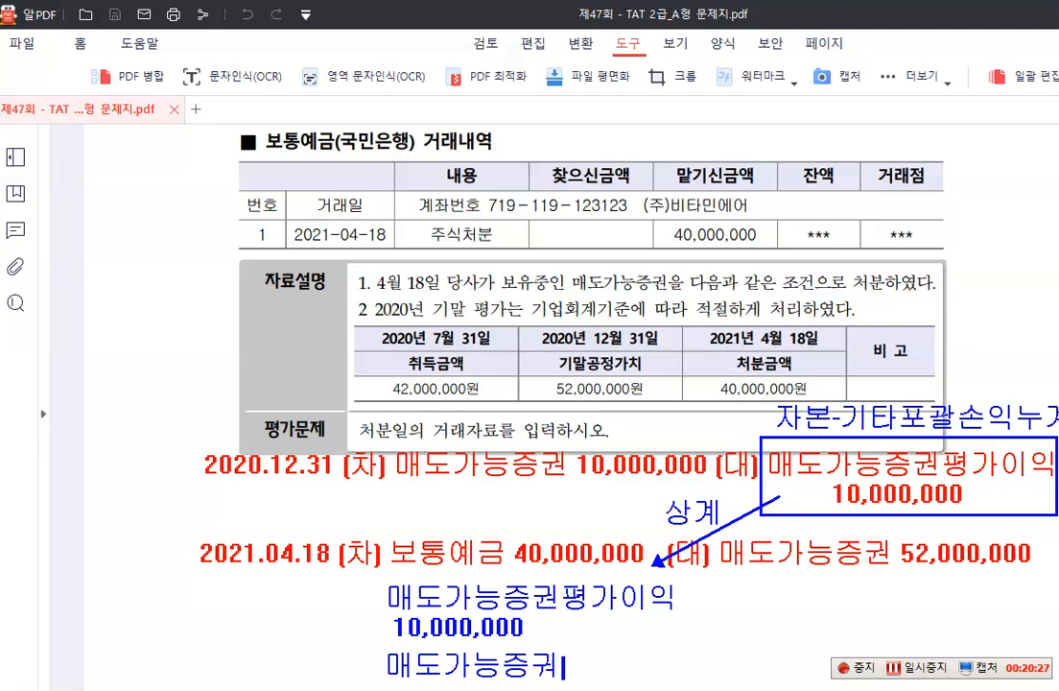
text(분손)
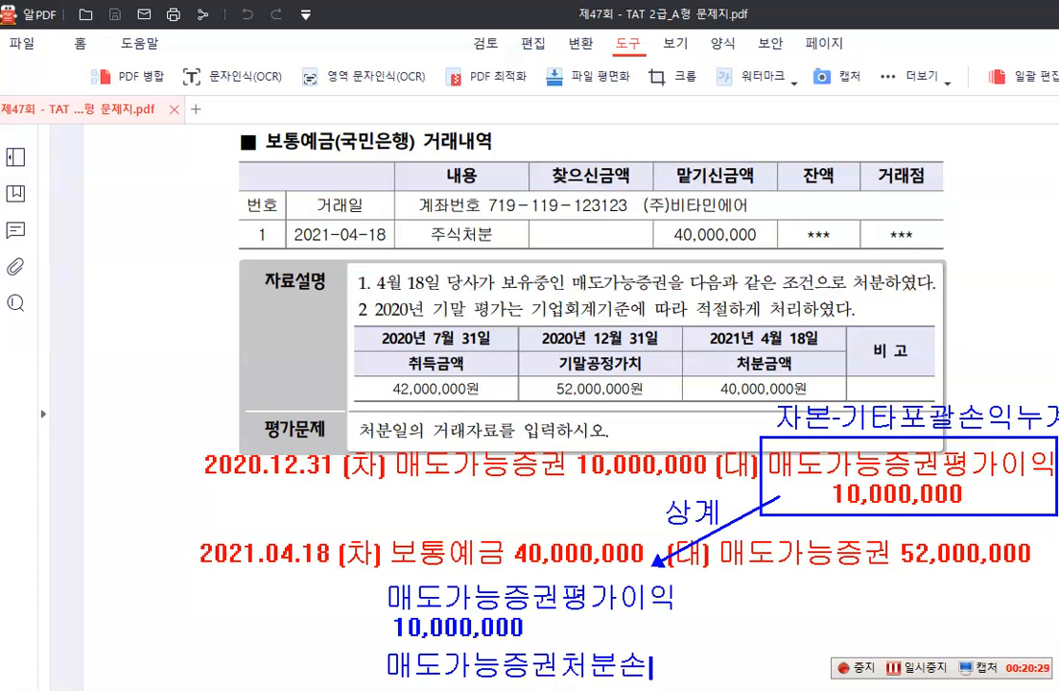
text(실 2,0)
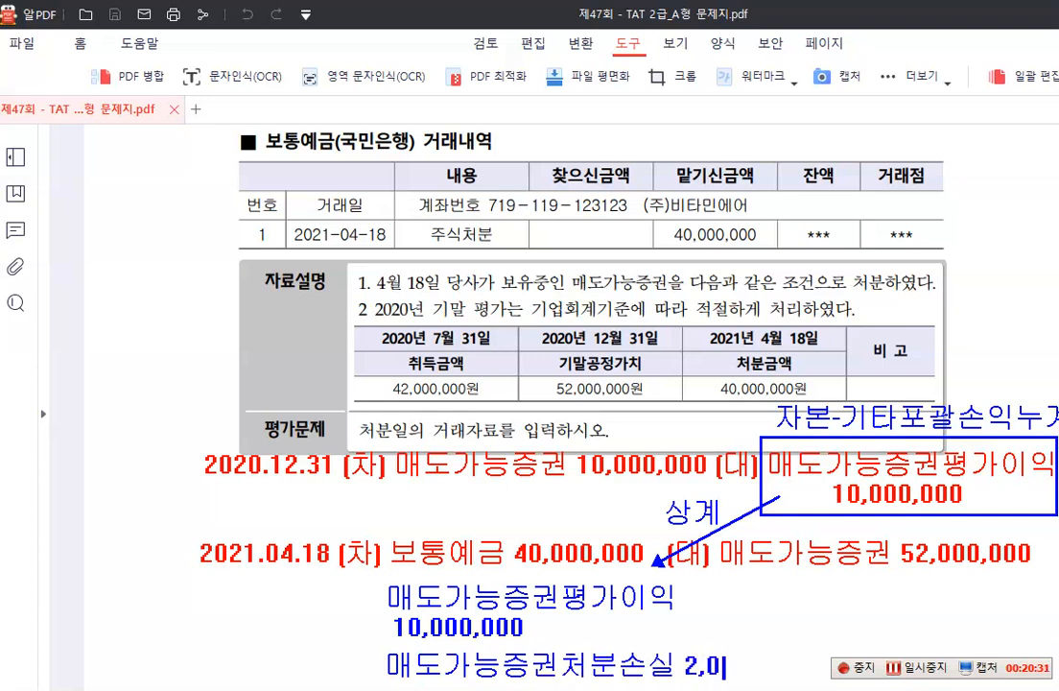
text(00,000)
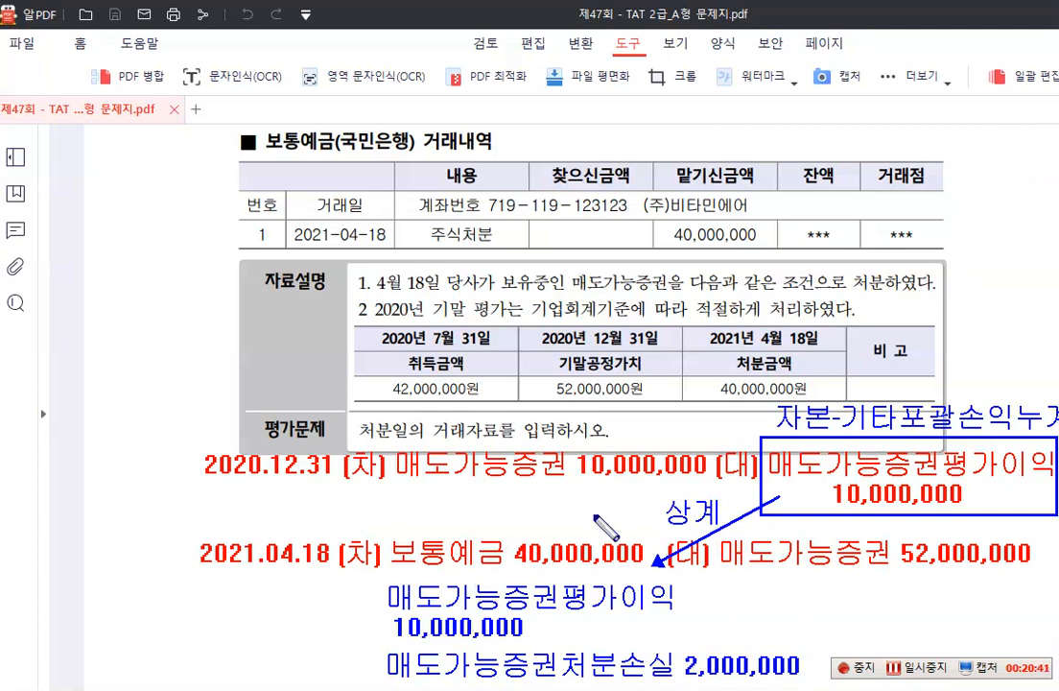
Frame the blue 매도가능증권평가이익 debit and the date 2021.04.18 with blue rectangles, and clear all annotations from the page
mouse_move(379, 573)
mouse_down()
mouse_move(443, 641)
mouse_move(679, 644)
mouse_up()
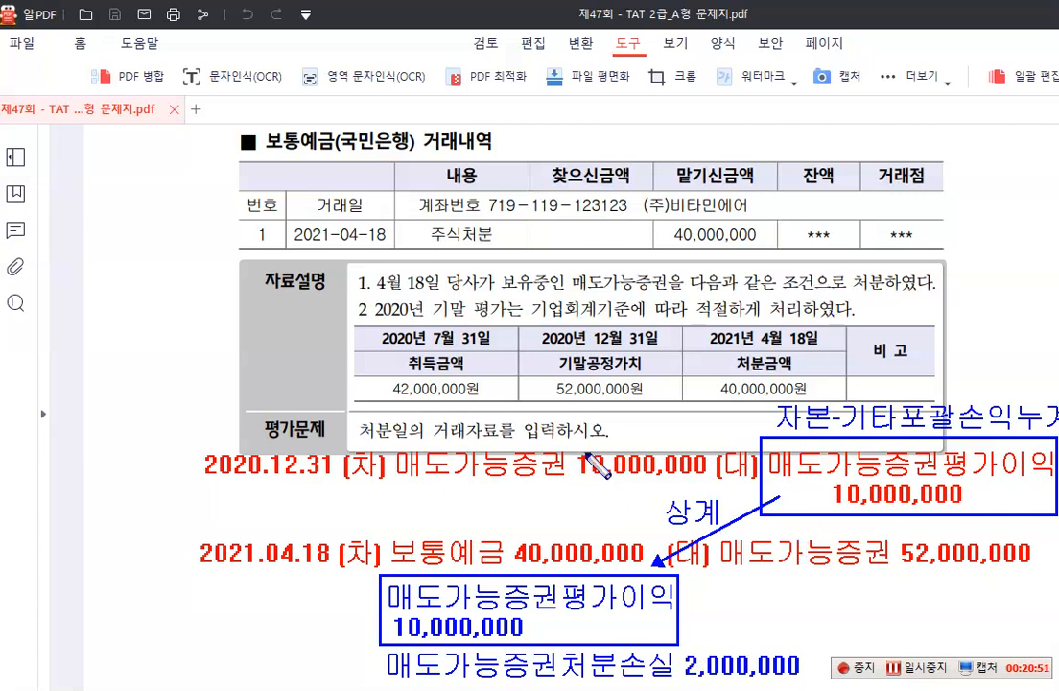
drag(185, 529, 334, 568)
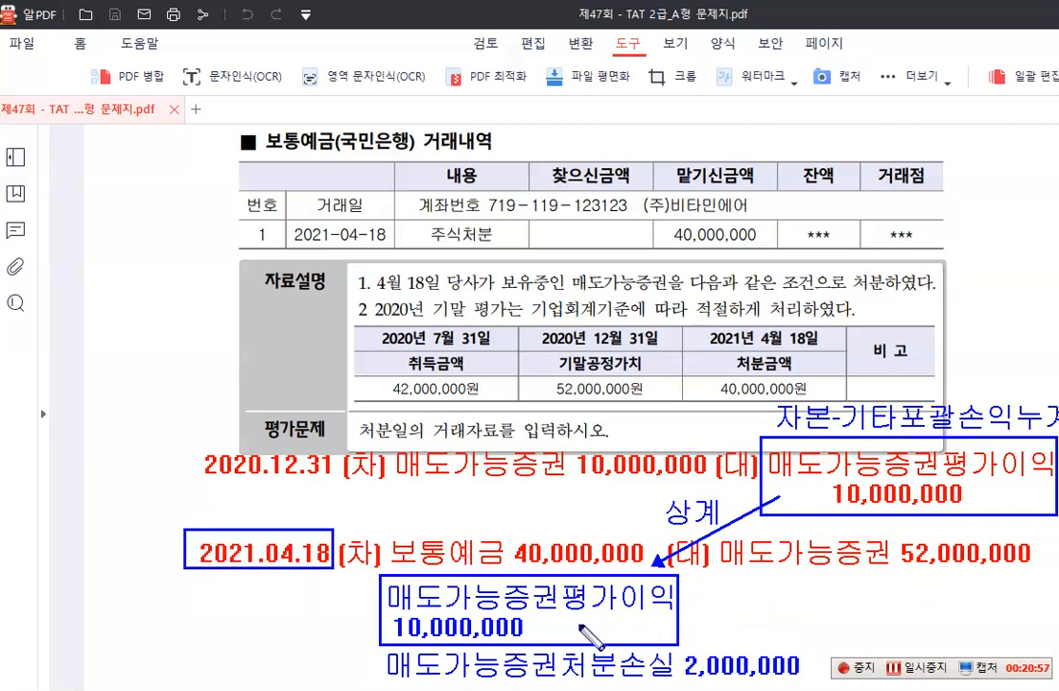
key(Escape)
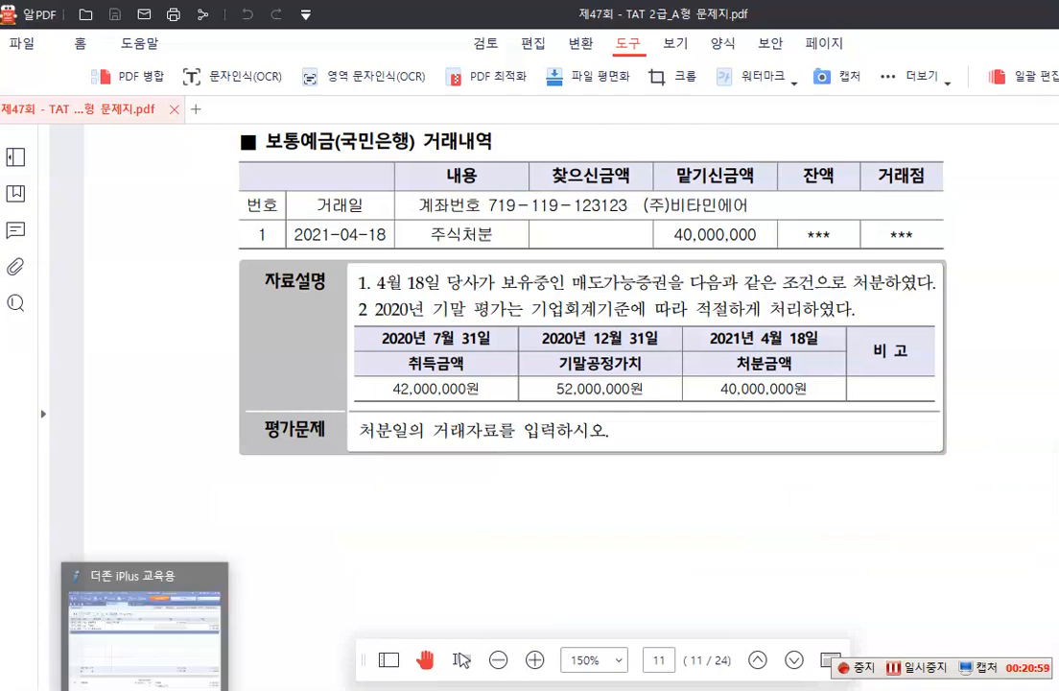
Switch to 더존 iPlus and set the 일반전표입력 date to month 04, day 18
click(147, 687)
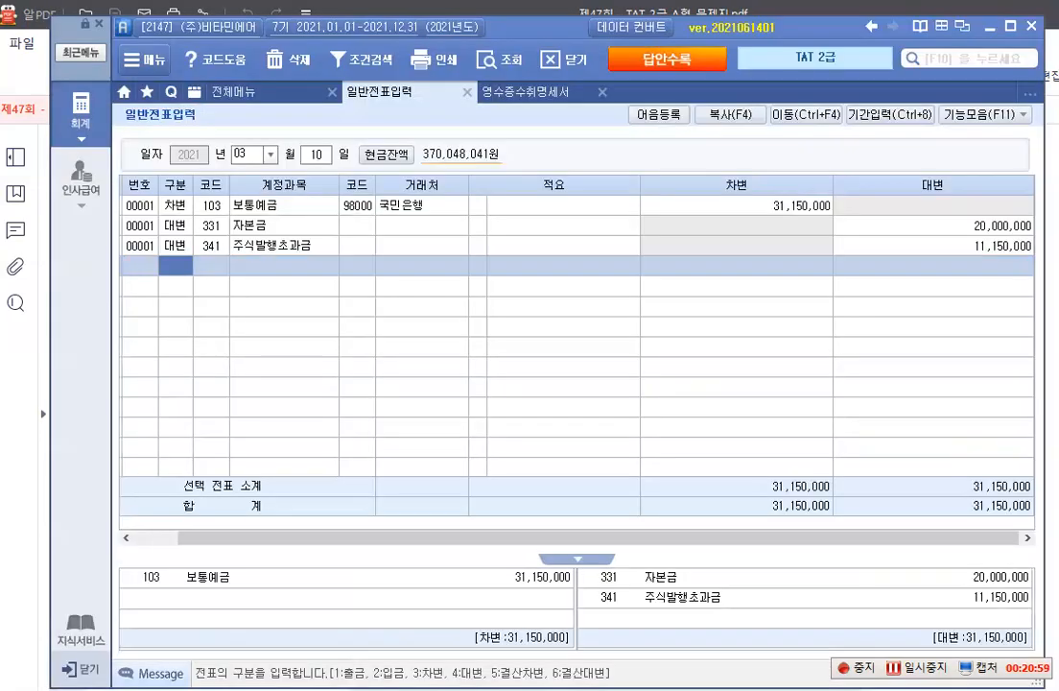
click(270, 155)
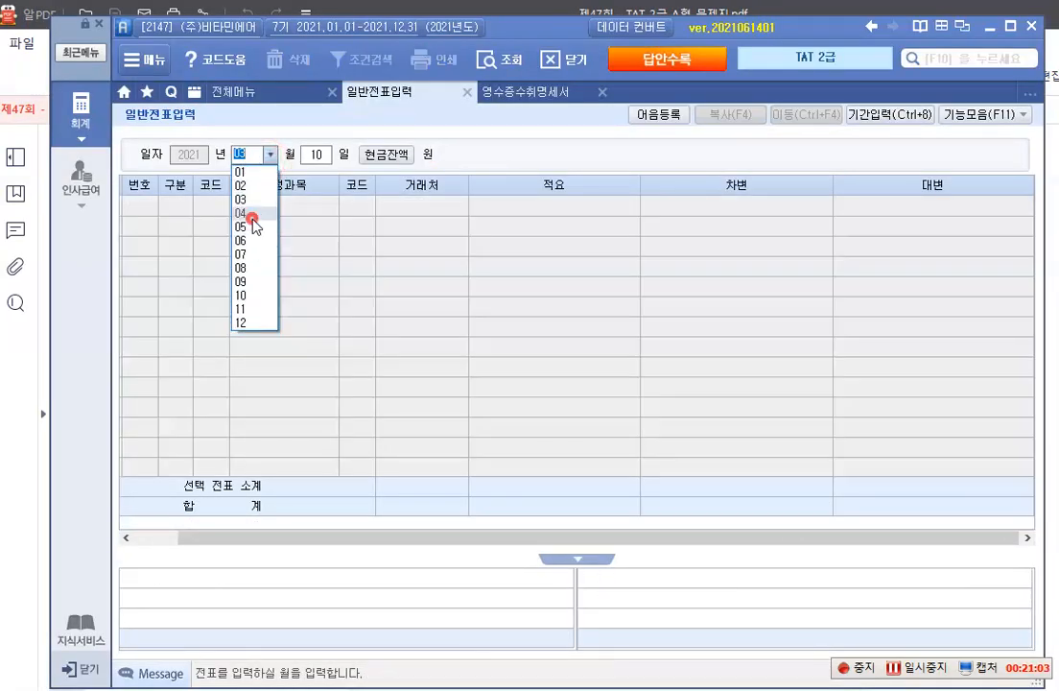
click(254, 213)
text(18)
key(Return)
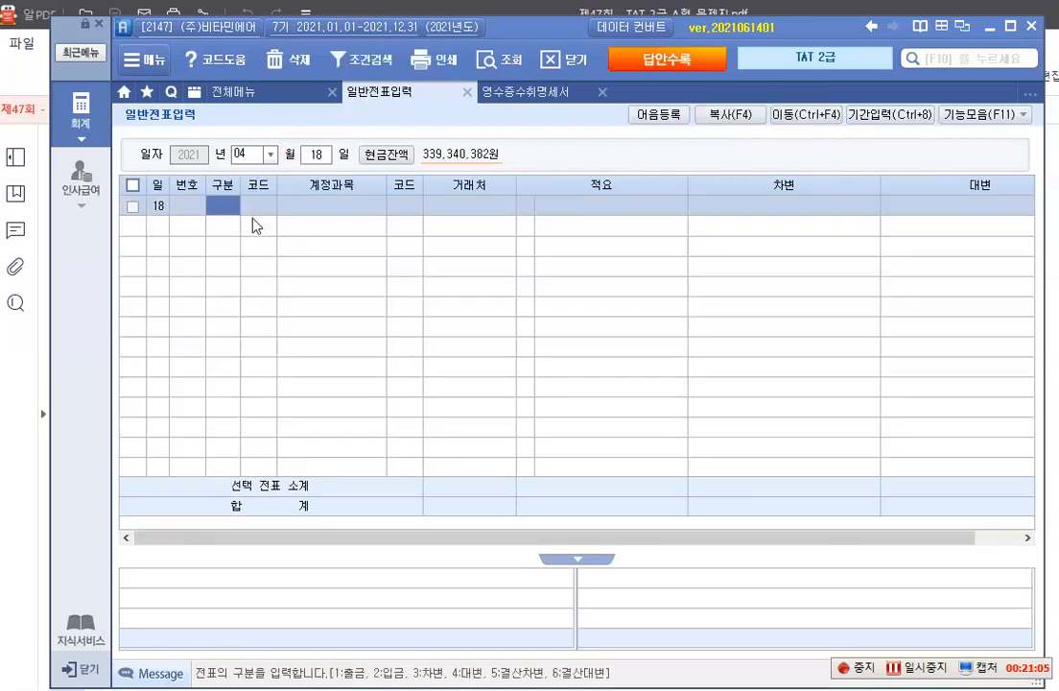
Enter the debit line 103 보통예금 with 거래처 98000 국민은행 for 40,000,000 on day 18
text(3103)
key(Return)
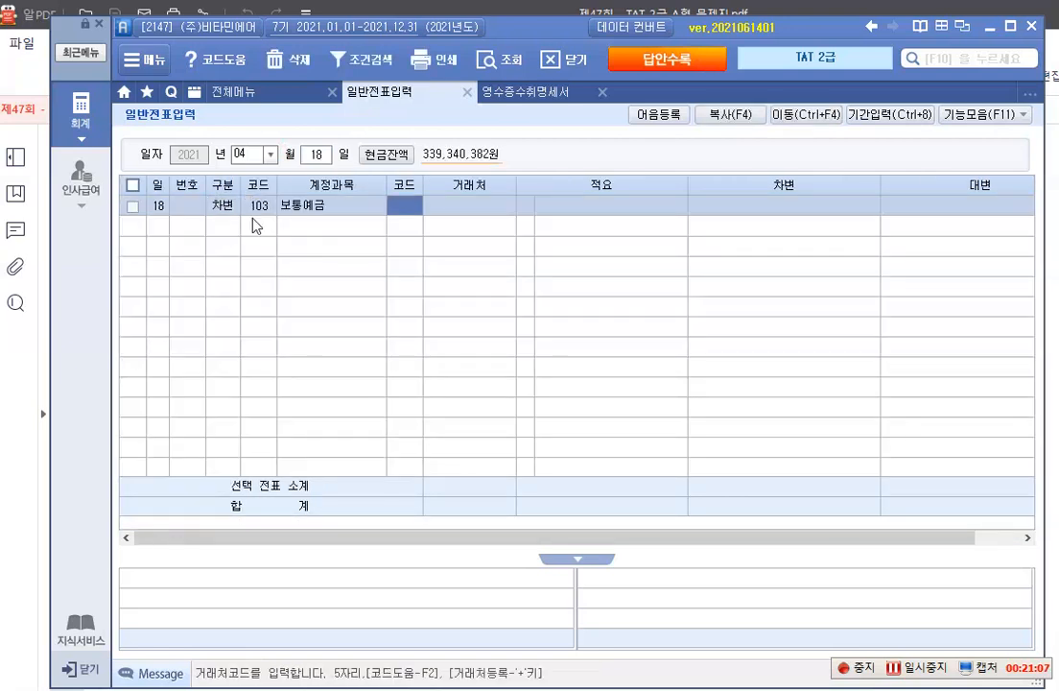
text(98000)
key(Return)
key(Return)
key(Return)
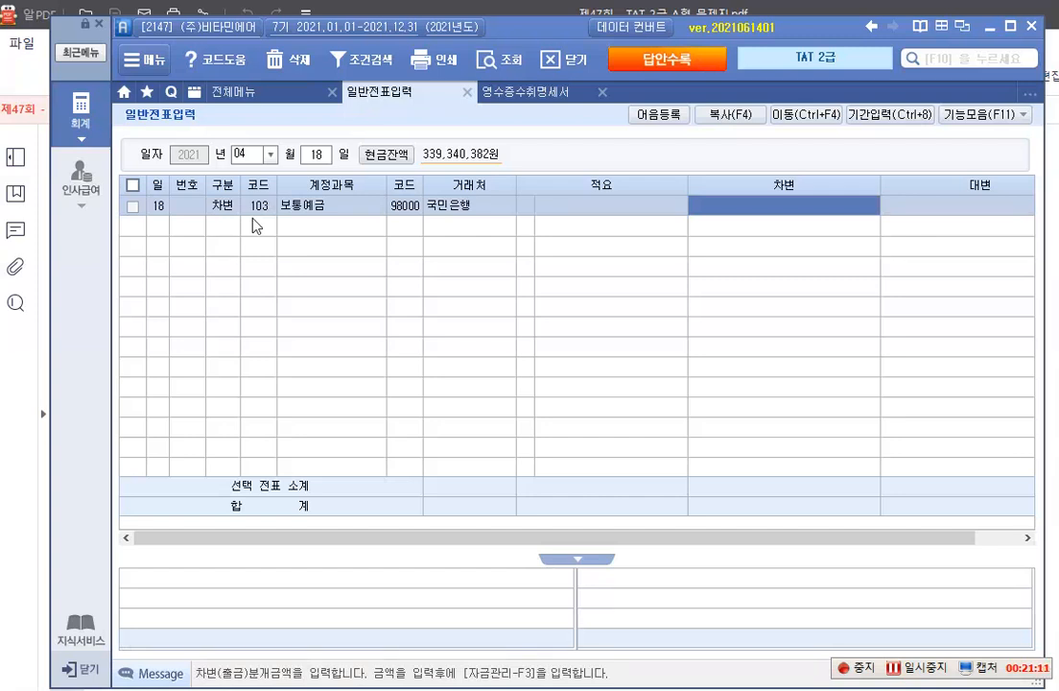
text(40000000)
key(Return)
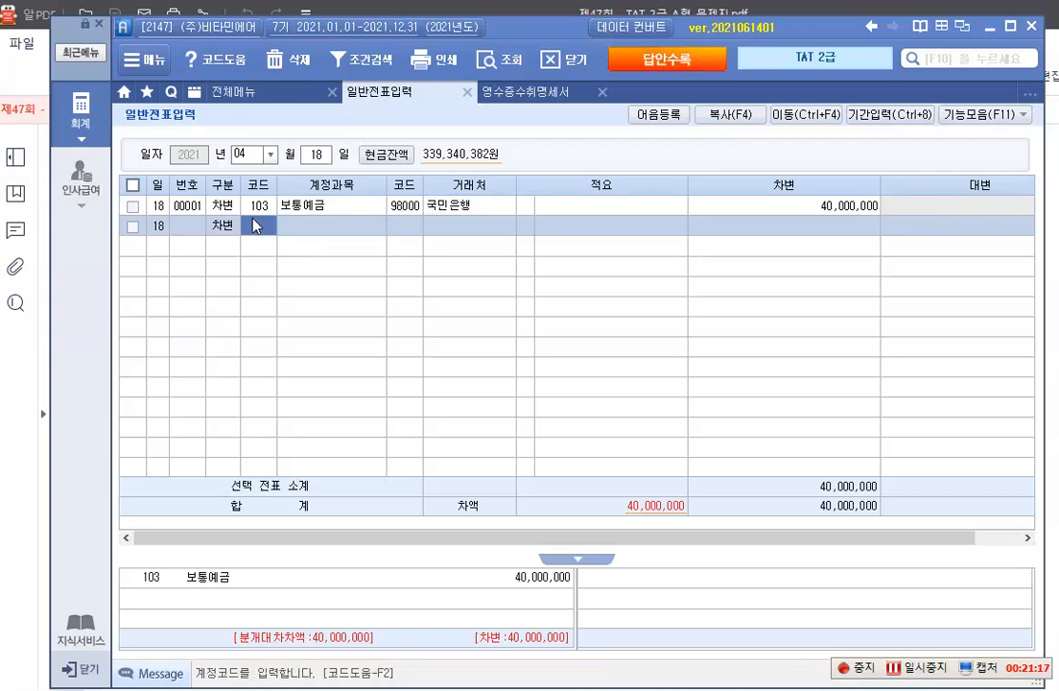
Add the debit line 981 매도가능증권평가익 for 10,000,000 without a 거래처 or 적요
text(981)
key(Return)
key(Return)
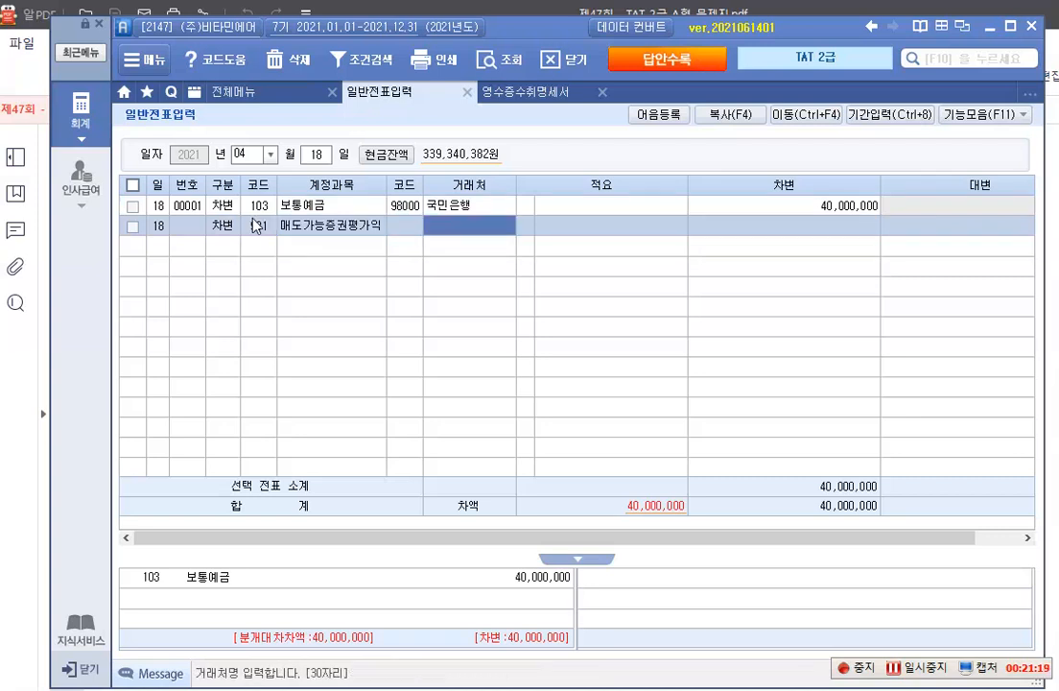
key(Return)
key(Return)
key(Return)
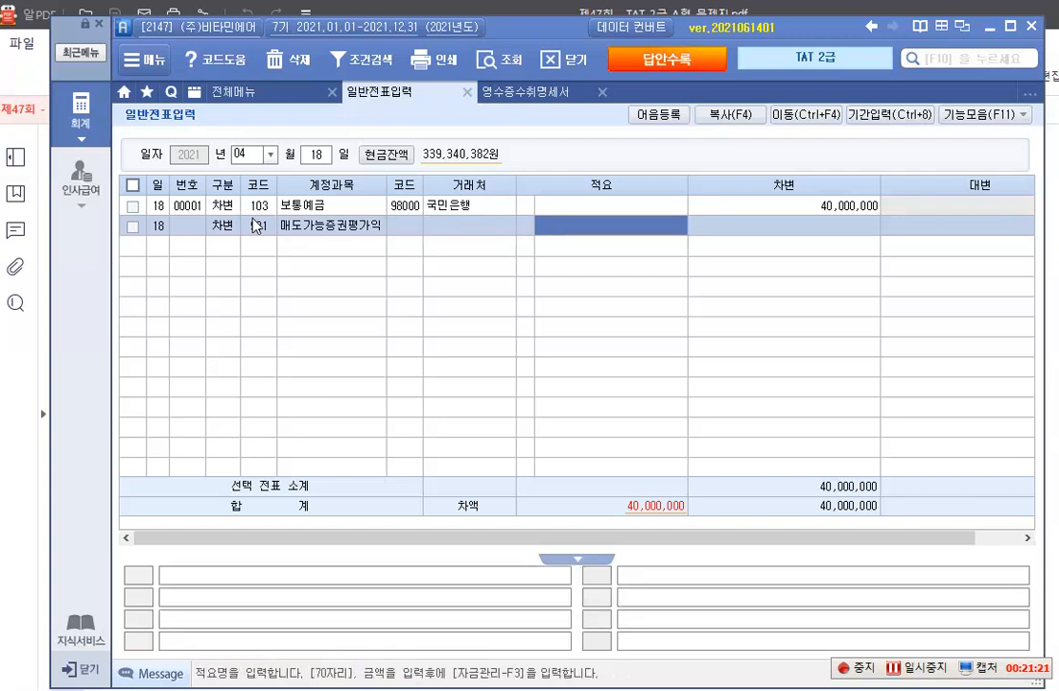
text(10000000)
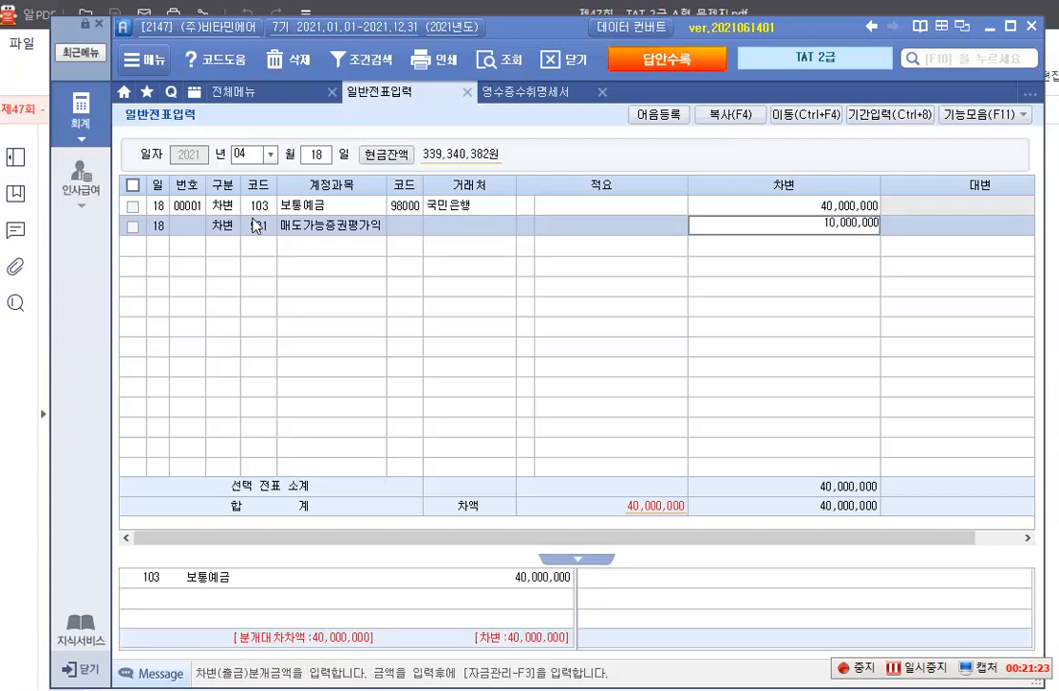
key(Return)
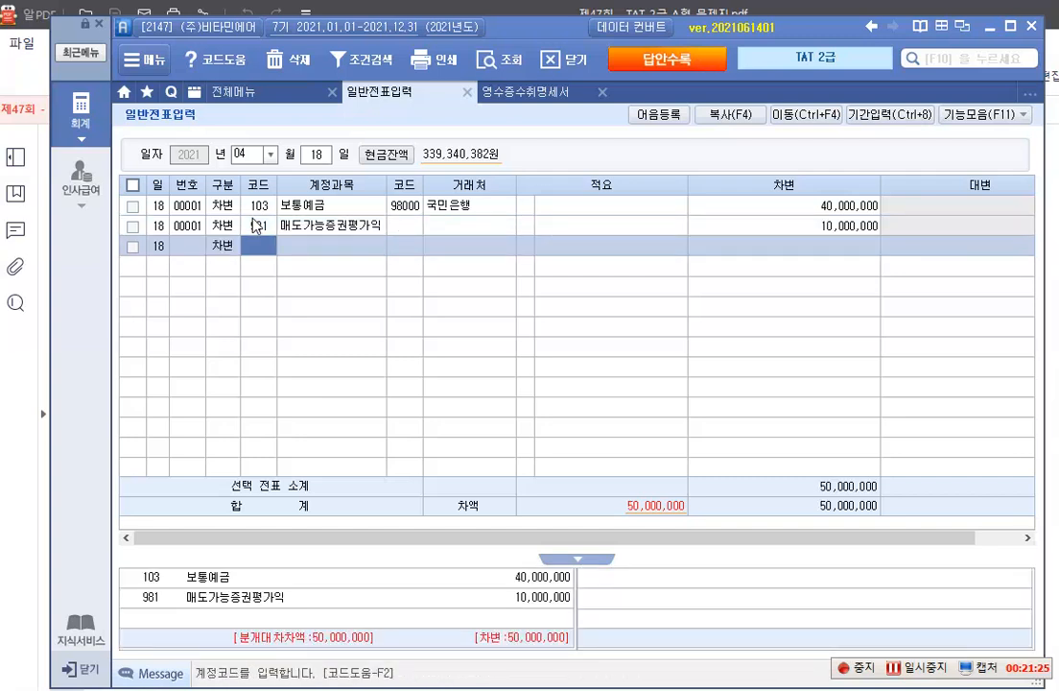
Add the debit line 946 매도가능증권처분손 for 2,000,000, leaving 거래처 and 적요 blank
text(946)
key(Return)
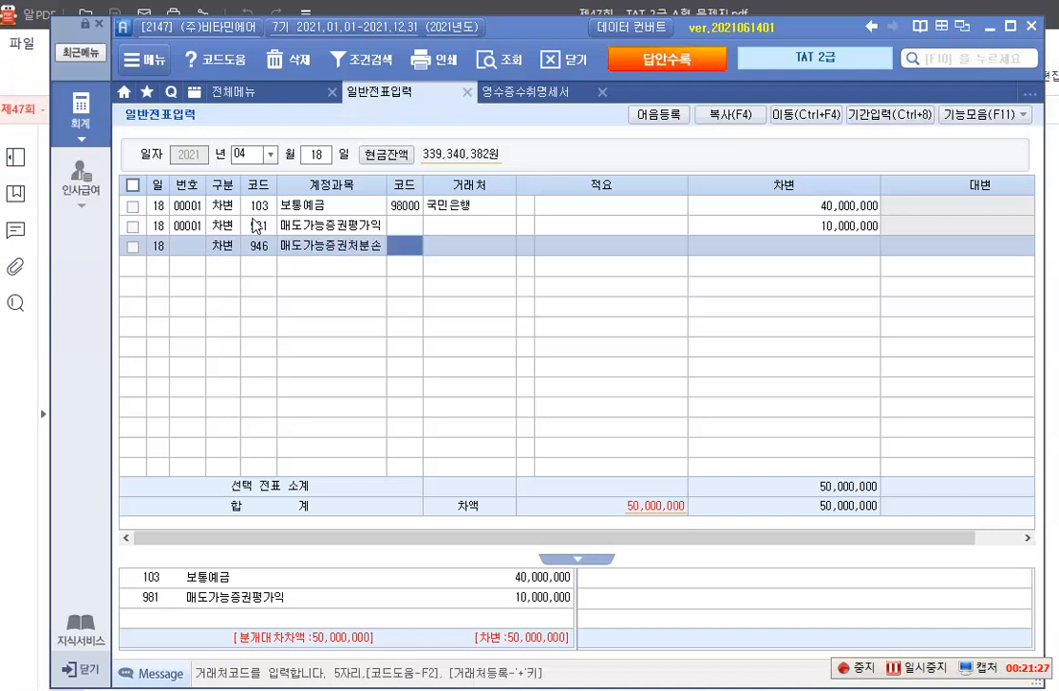
key(Return)
key(Return)
key(Return)
key(Return)
text(2000000)
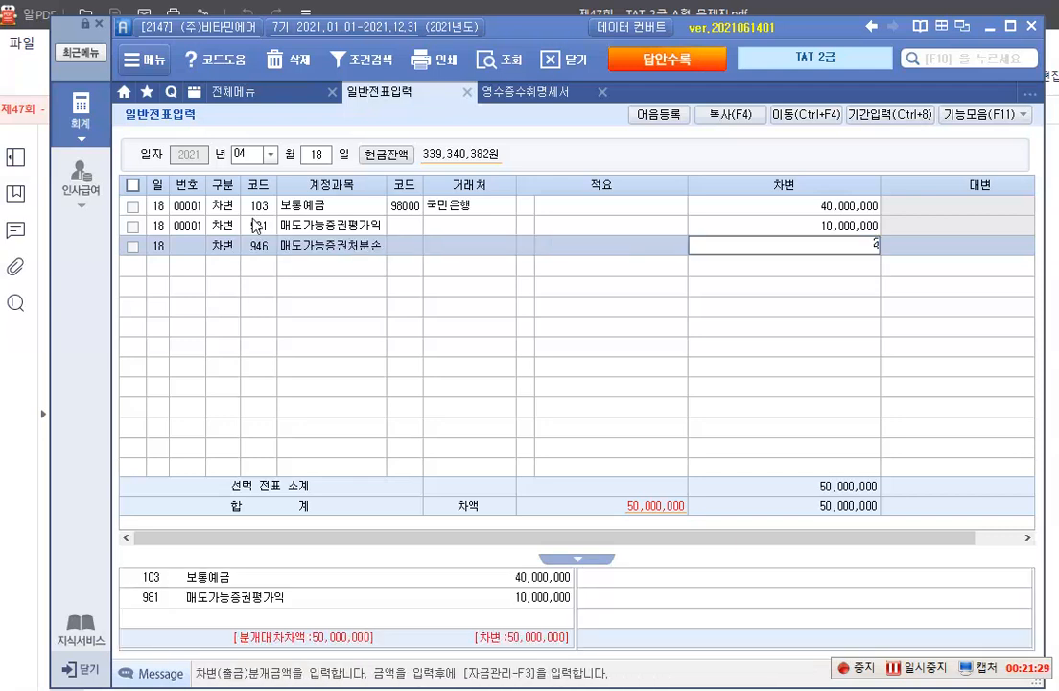
key(Return)
Complete the voucher with the credit line 178 매도가능증권 for 52,000,000, leaving 거래처 and 적요 blank
text(4)
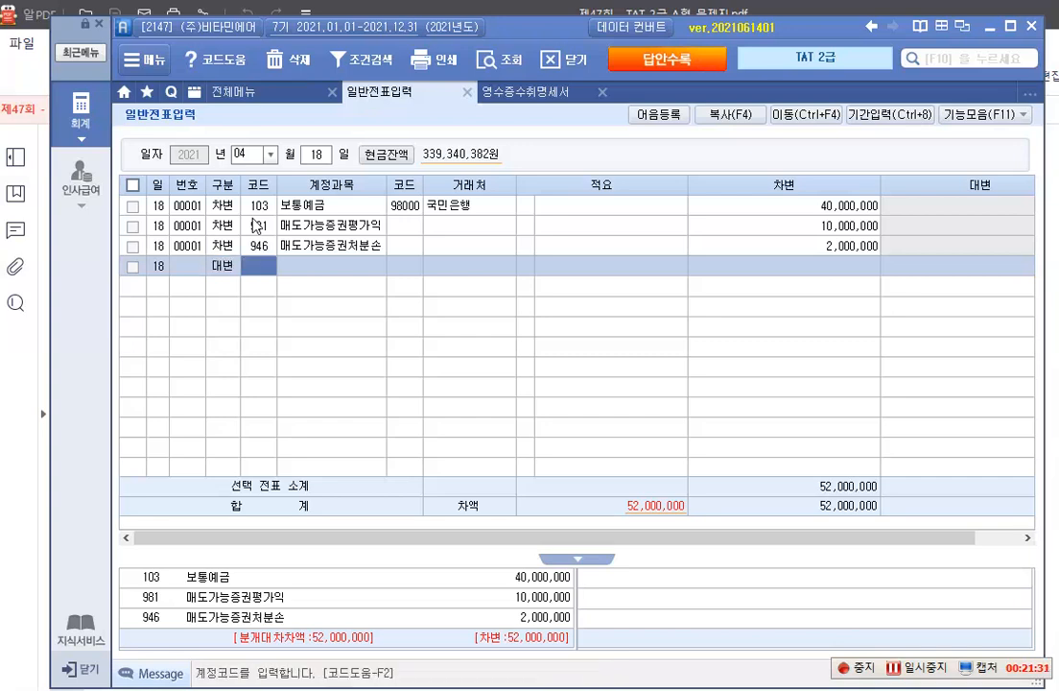
text(178)
key(Return)
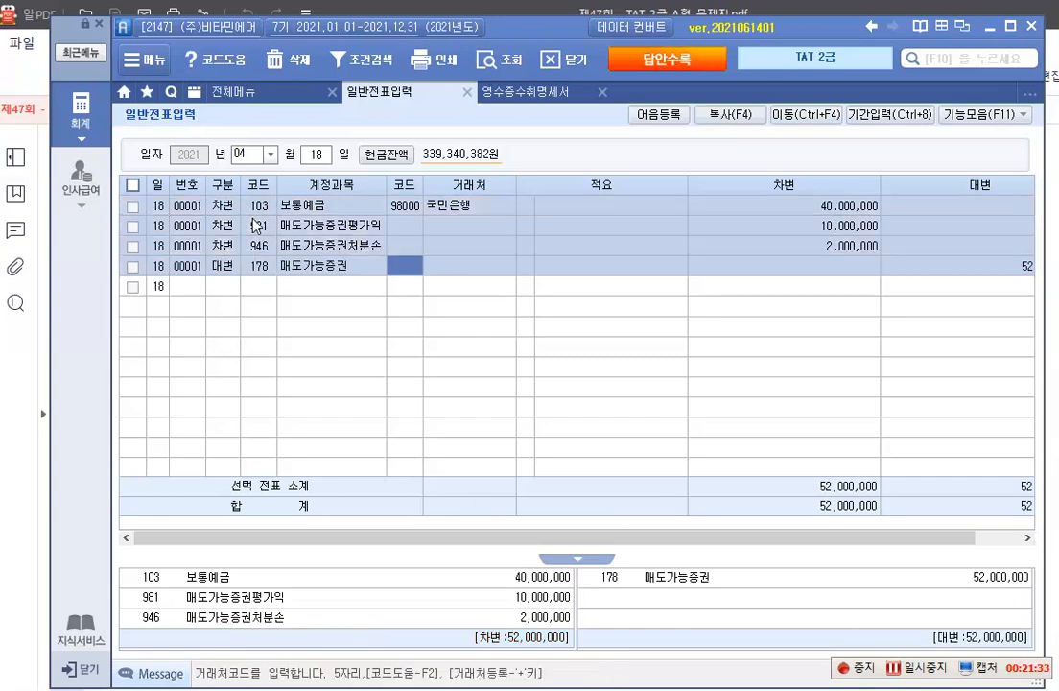
key(Return)
key(Return)
key(Return)
key(Return)
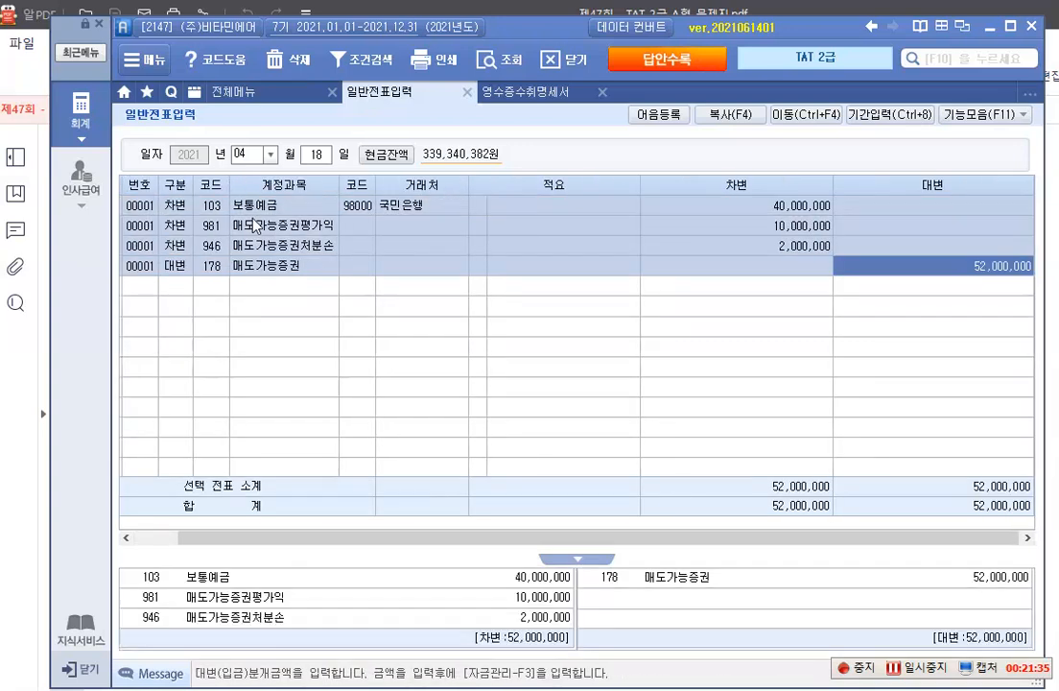
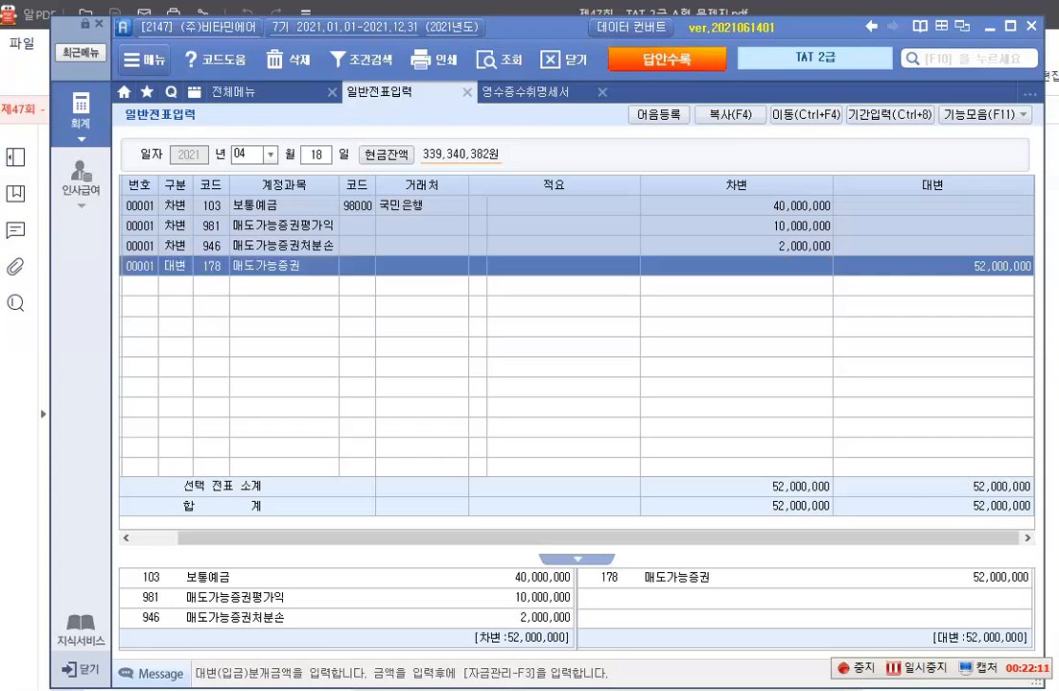
Switch to the exam PDF and read 문제 2 item 1, 전자세금계산서 발급, including its 거래명세서, 자료설명 and 평가문제
key(alt+Tab)
scroll(451, 425, down, 6)
scroll(451, 425, down, 7)
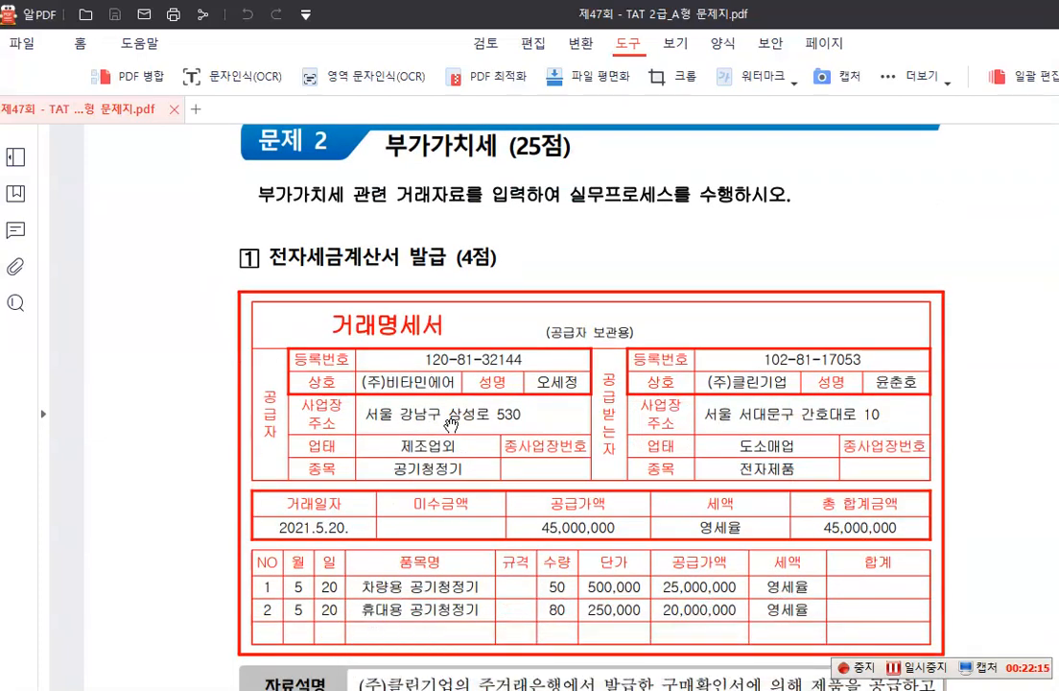
scroll(451, 425, down, 1)
scroll(451, 425, down, 1)
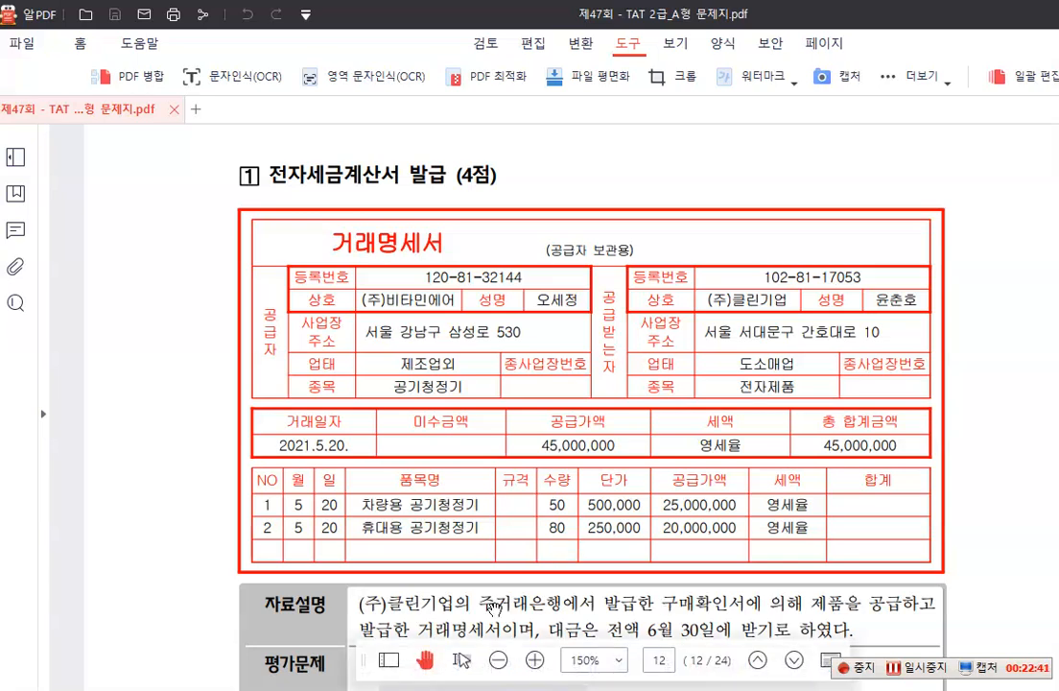
scroll(507, 581, down, 1)
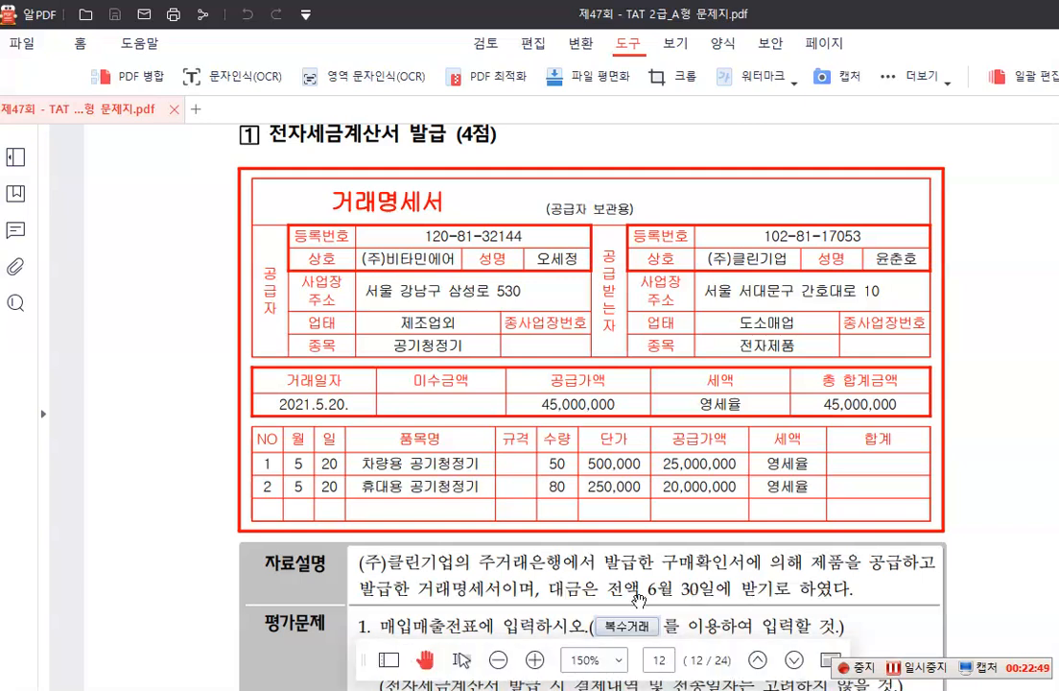
scroll(656, 599, down, 1)
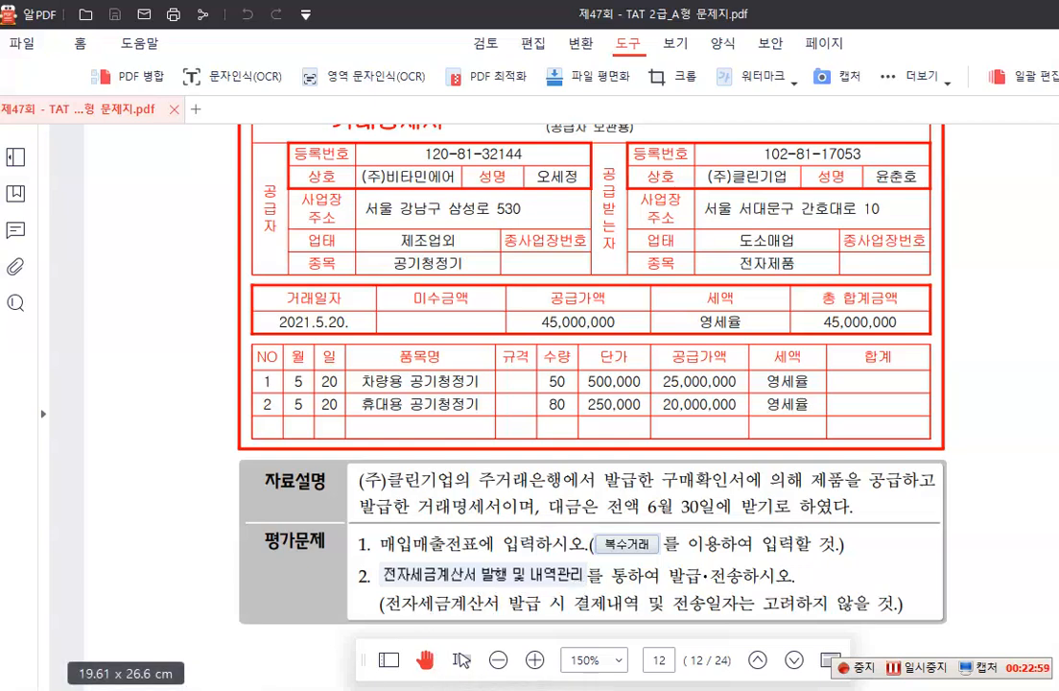
Return to the accounting program and start a 매입매출전표입력 entry for month 05, day 20, with sales type 12 영세
key(alt+Tab)
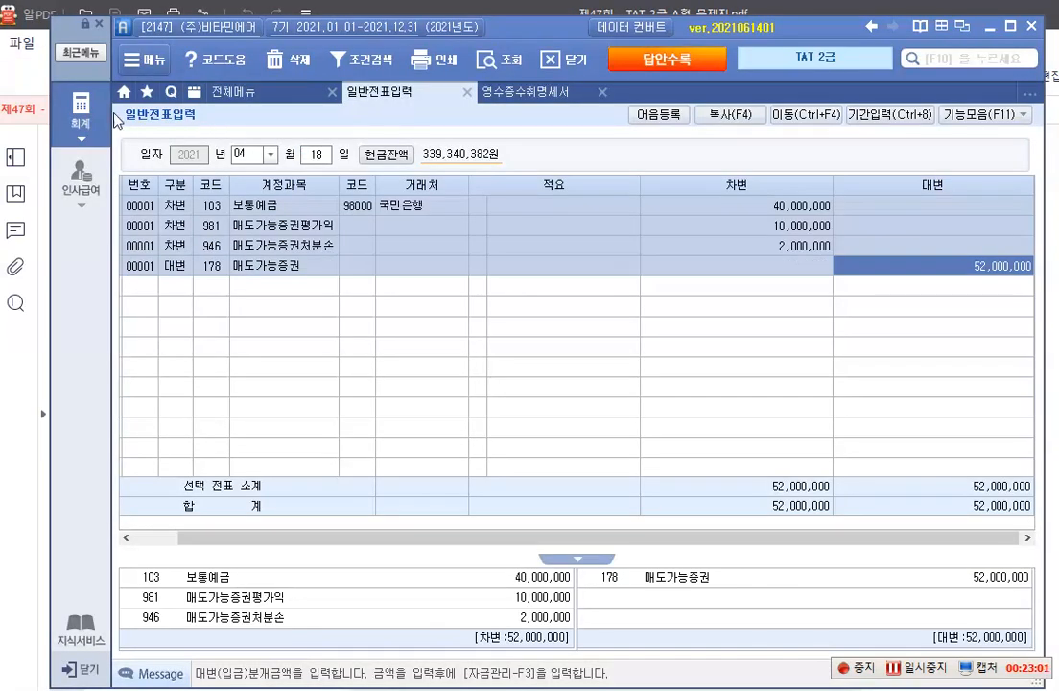
click(67, 99)
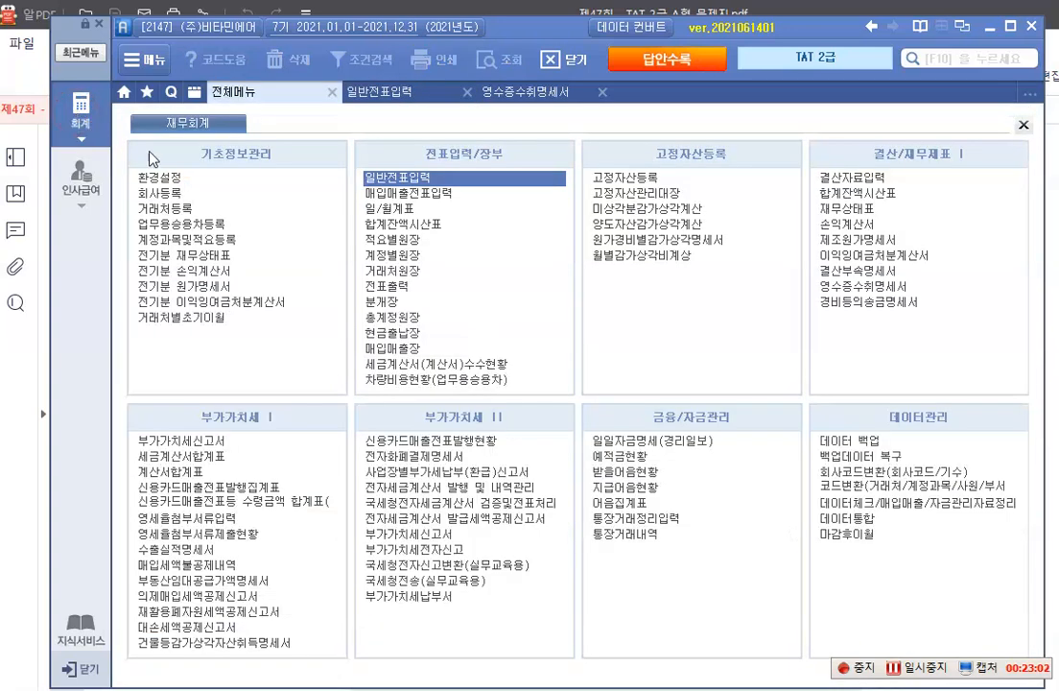
click(402, 192)
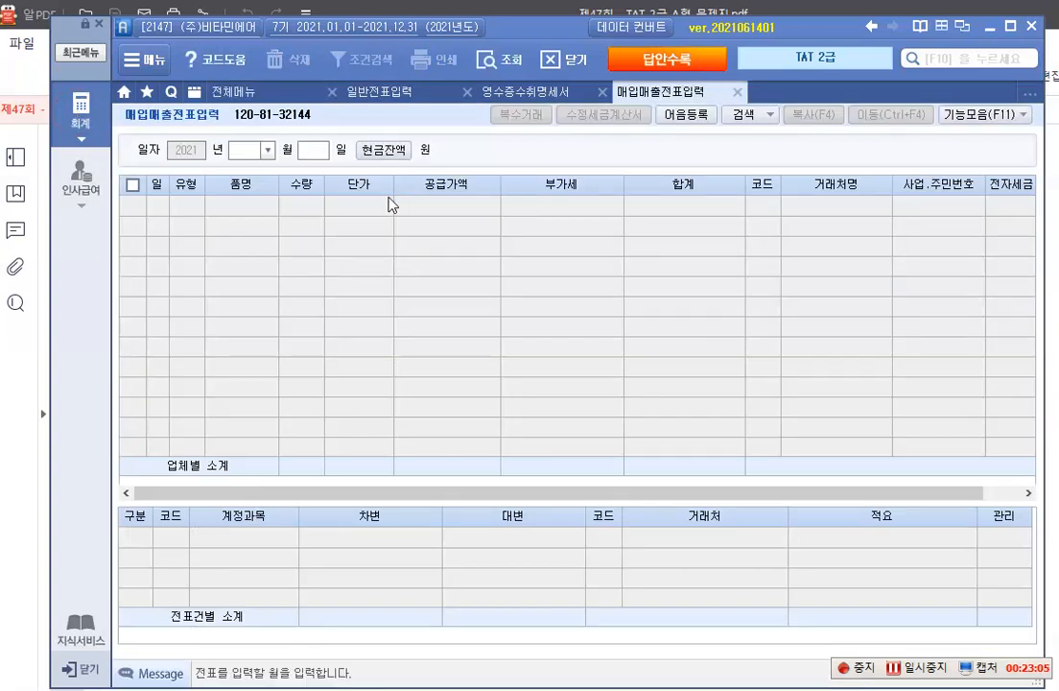
click(268, 156)
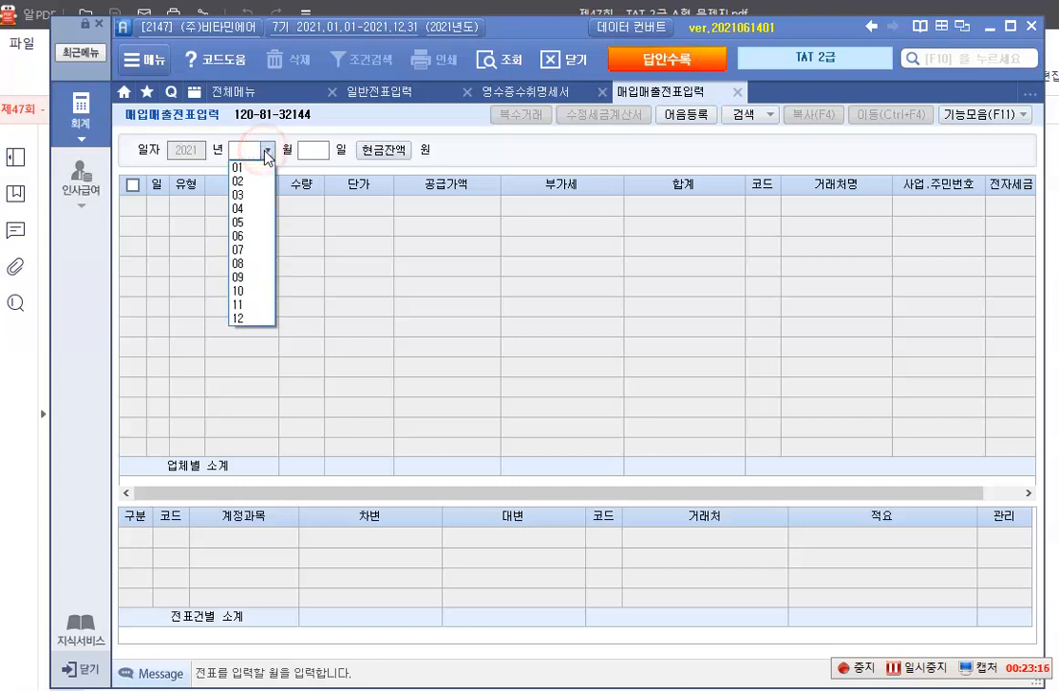
click(242, 224)
text(20)
key(Return)
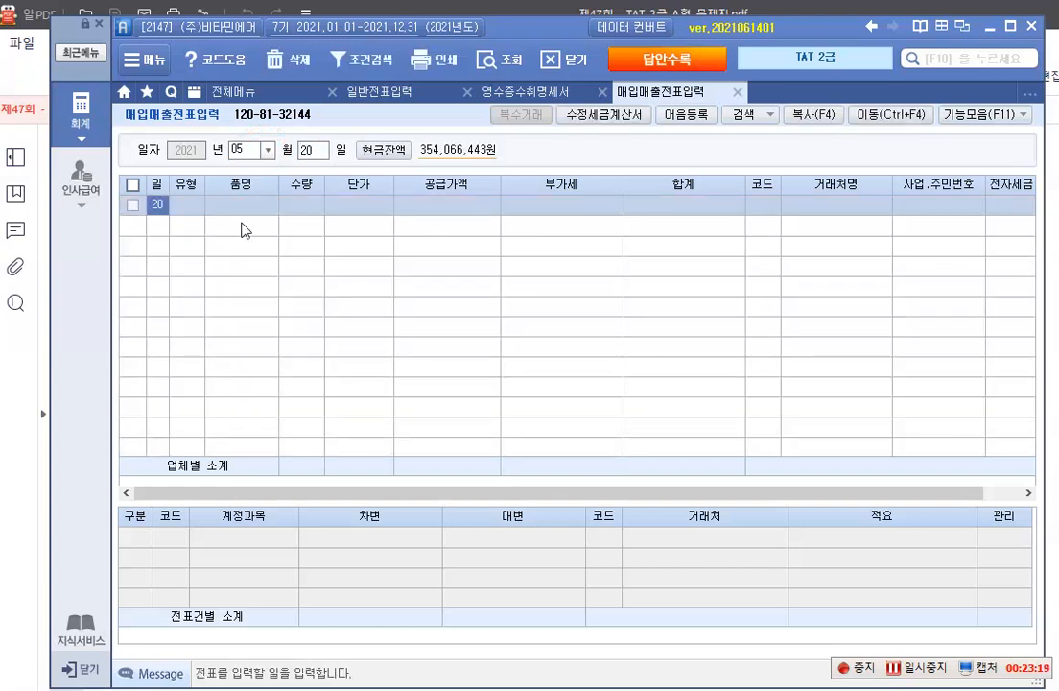
key(Return)
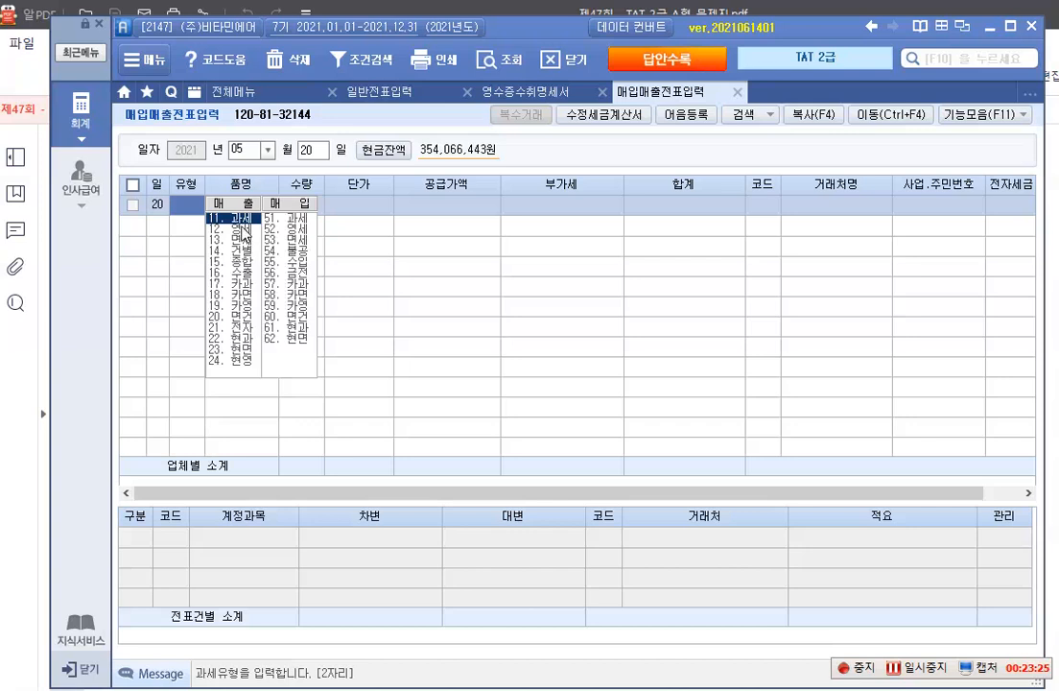
click(244, 230)
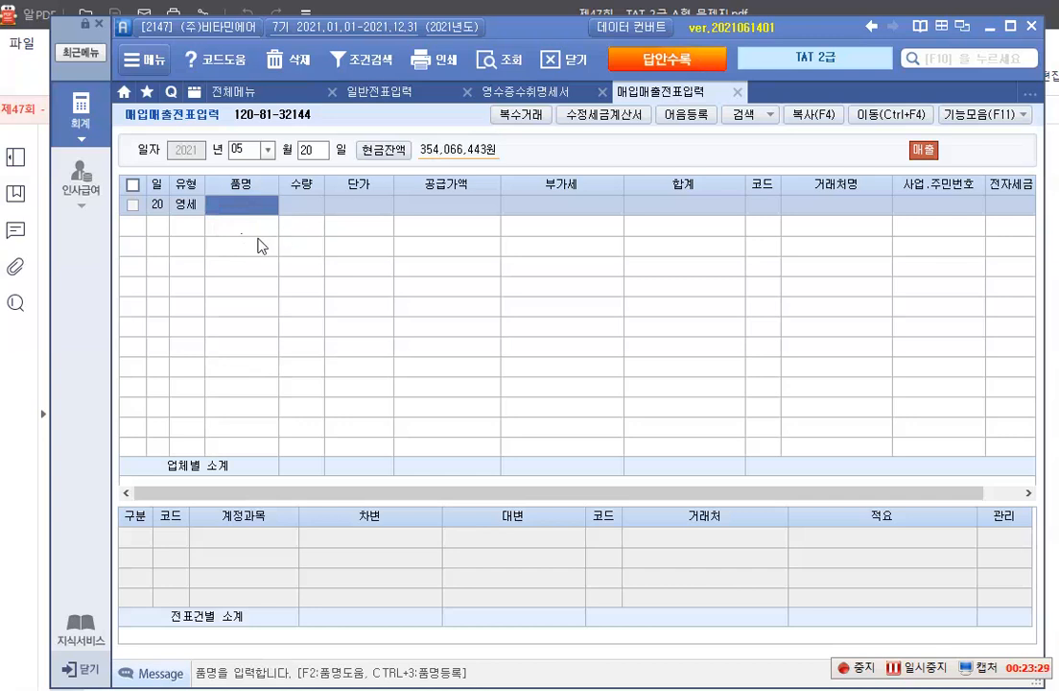
Enter the first 복수거래 item, 차량용 공기청정기, with 수량 50 and 단가 500,000, leaving 비고 blank
click(519, 115)
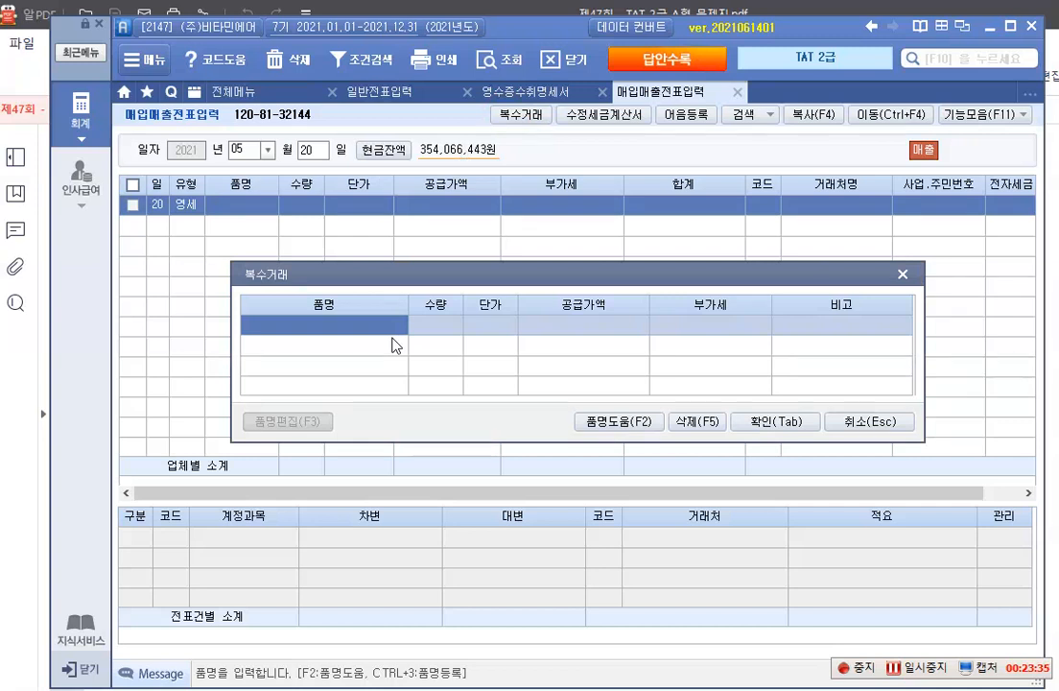
text(차량)
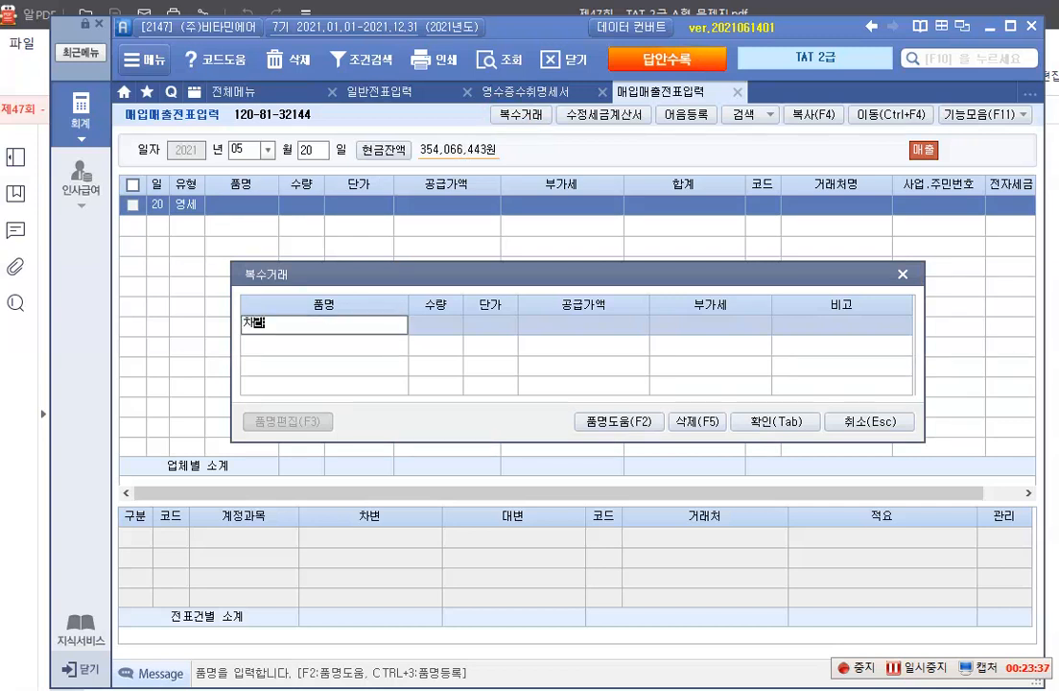
text(용 공기청정)
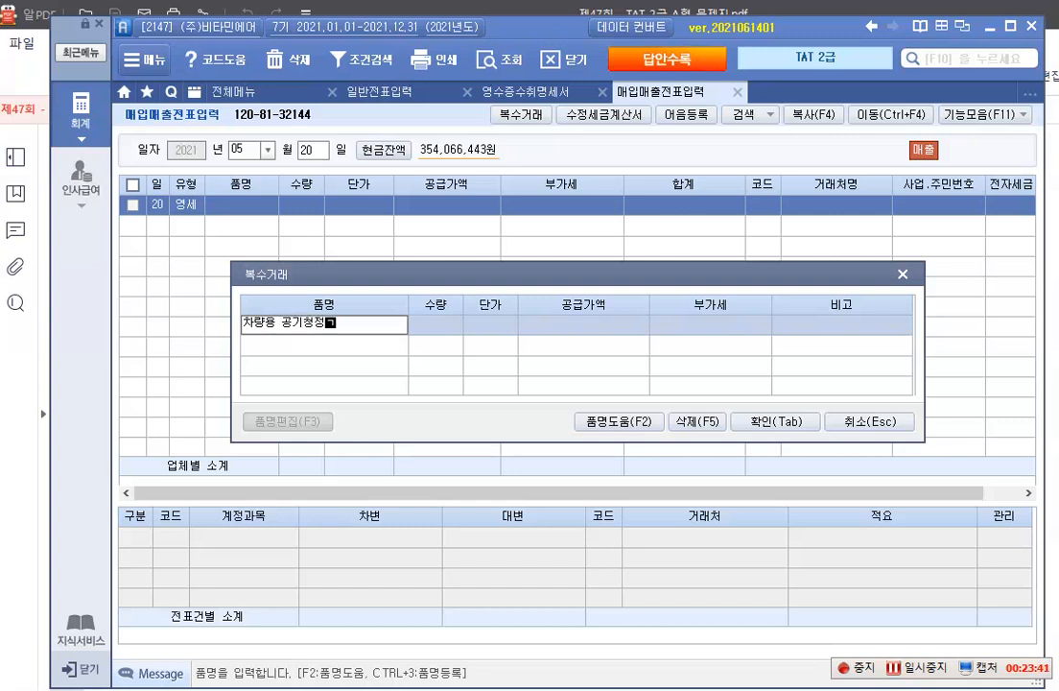
text(기)
key(Return)
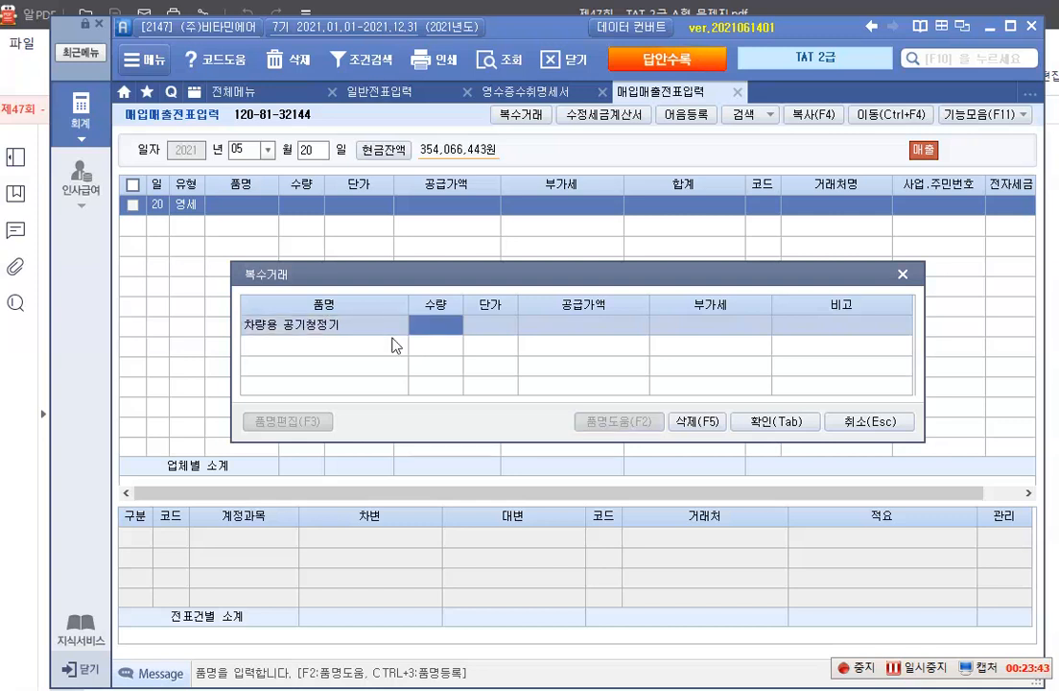
text(50)
key(Return)
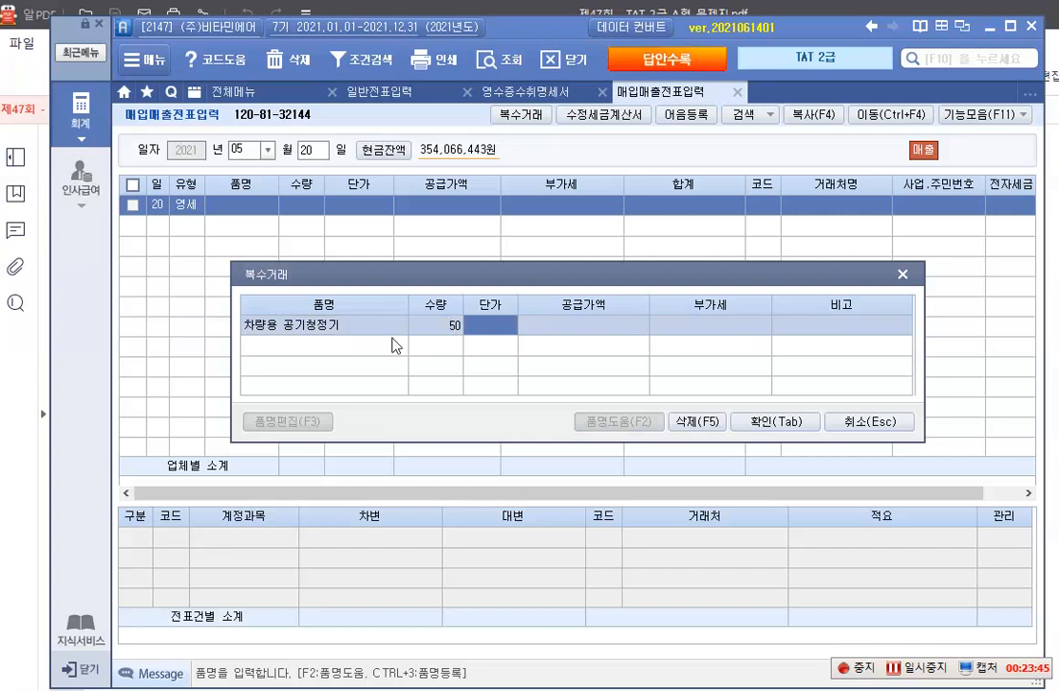
text(5000000)
key(Return)
key(Return)
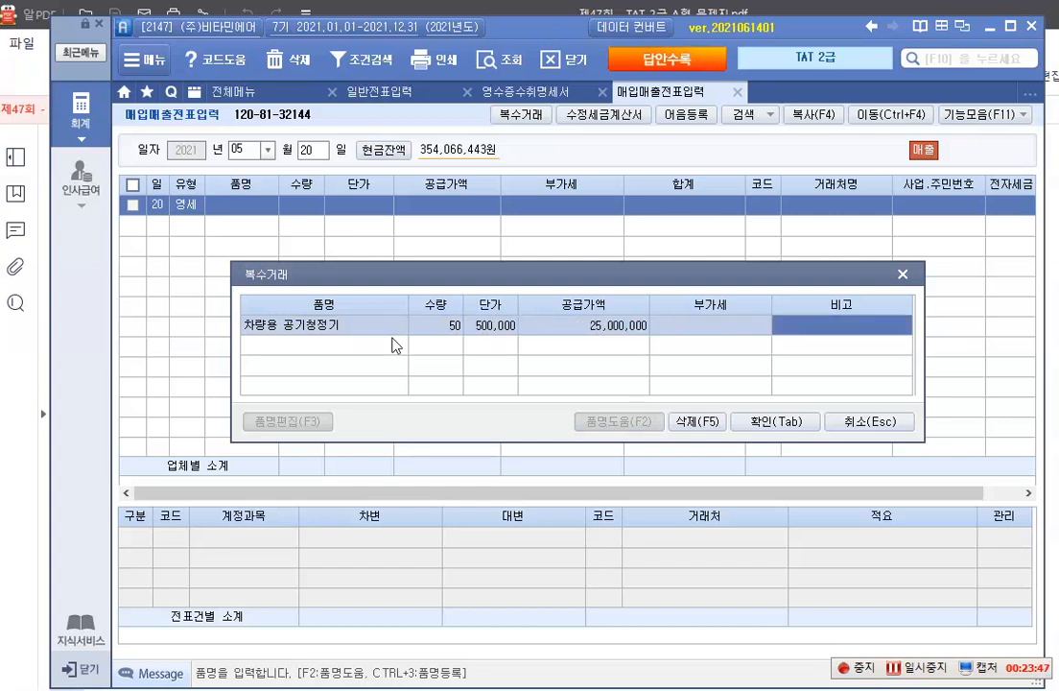
key(Return)
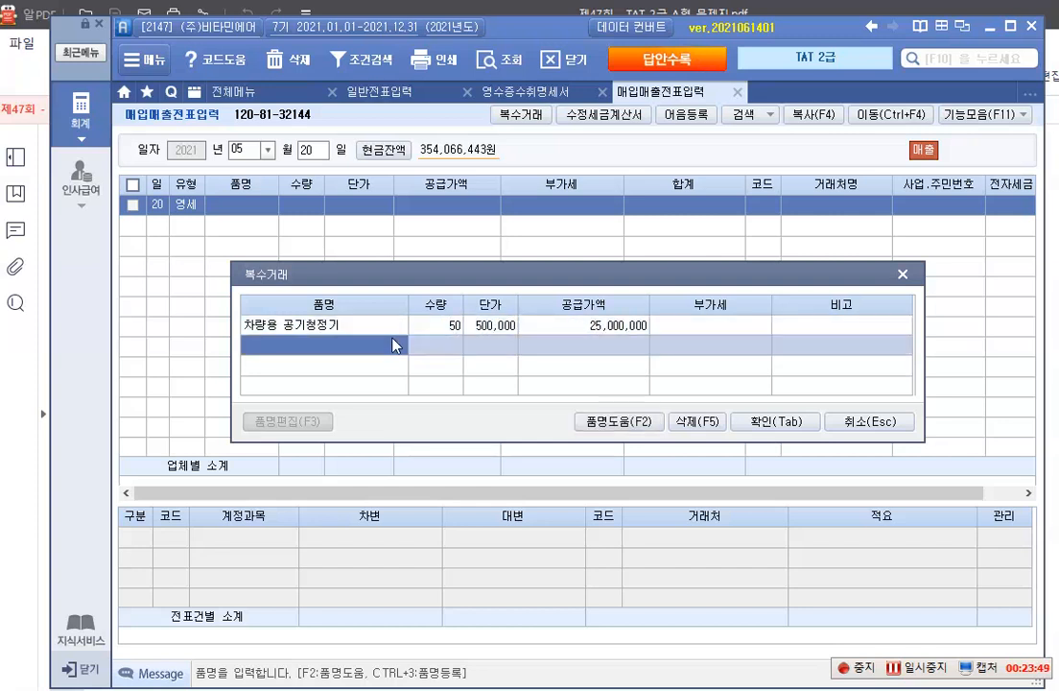
Add the second 복수거래 item, 휴대용 공기청정기, with 수량 80 and 단가 250,000, and confirm the item list
text(휴대용 )
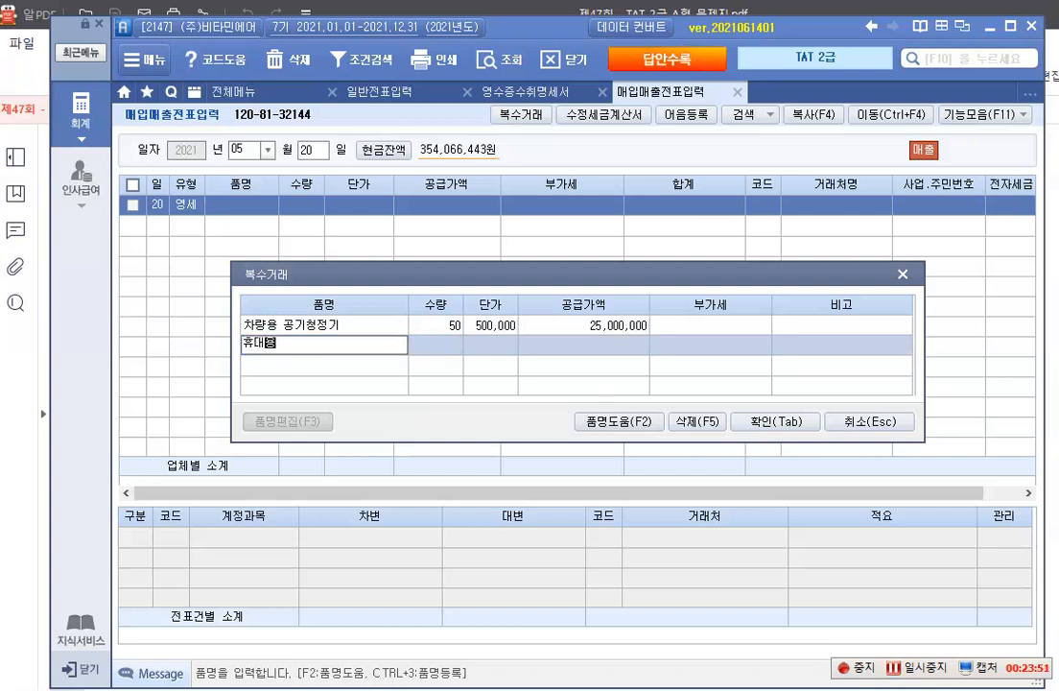
text(공기청정기)
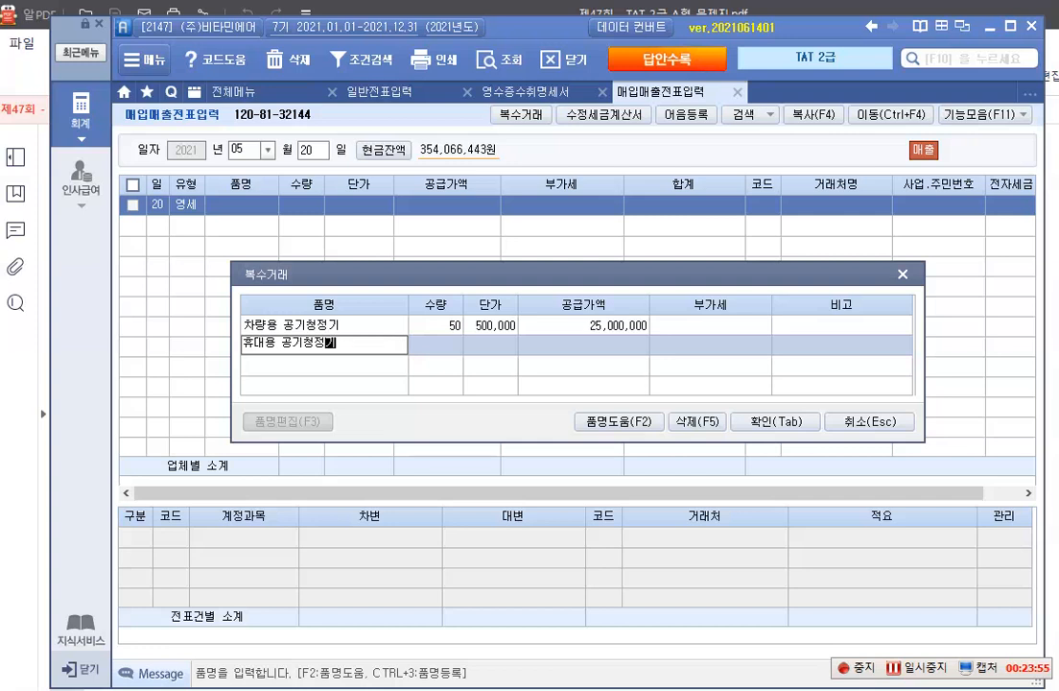
key(Return)
text(80)
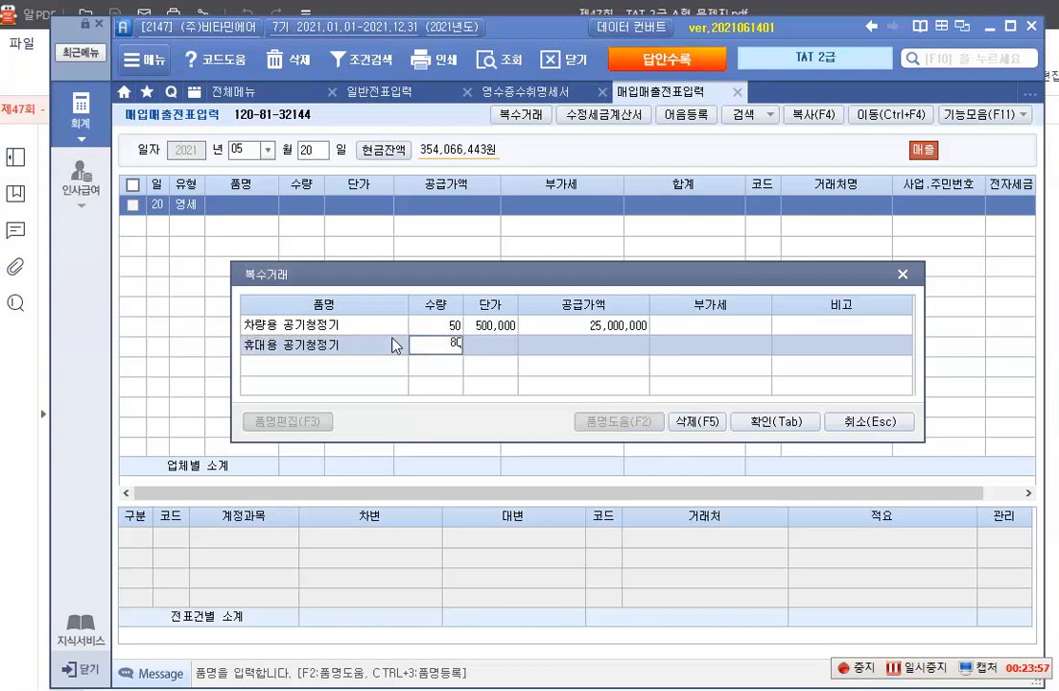
key(Return)
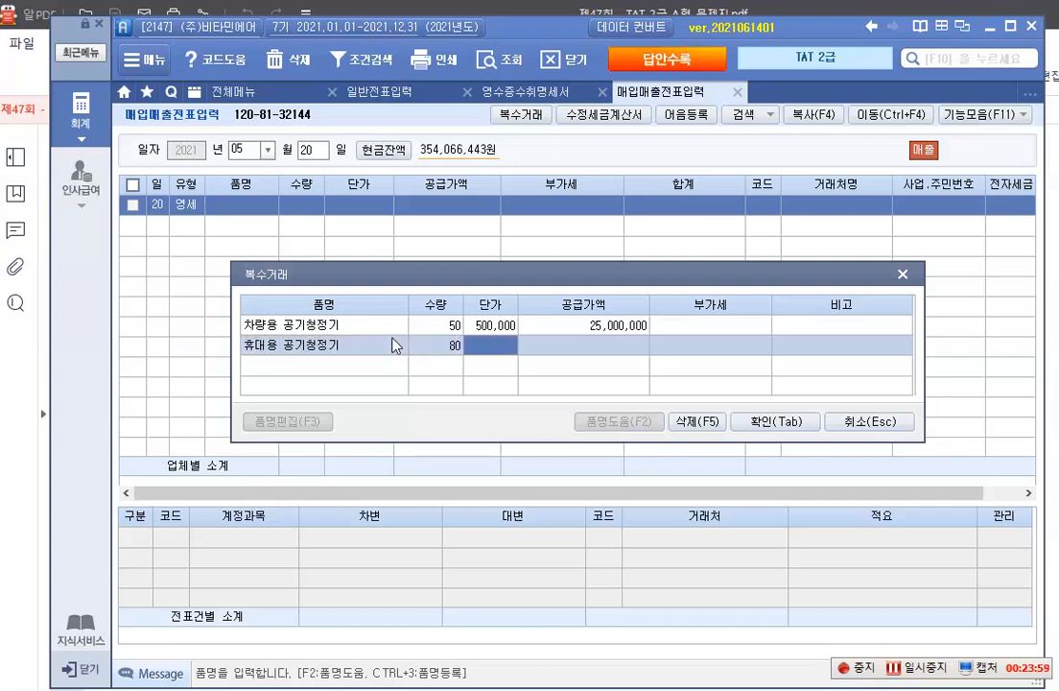
text(2500000)
key(Return)
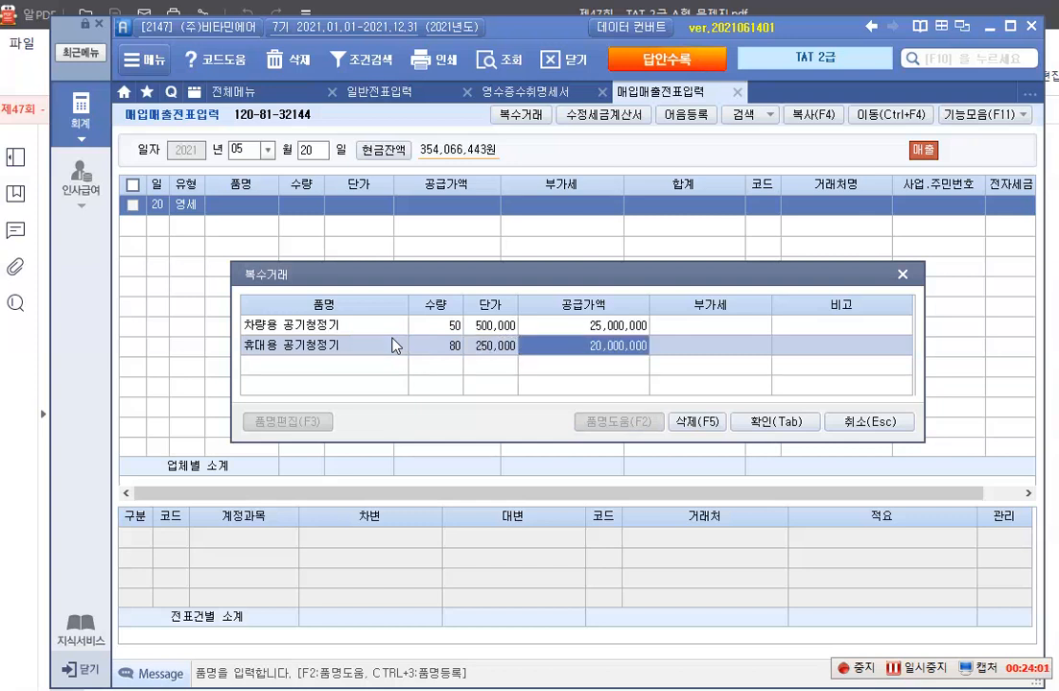
key(Return)
key(Tab)
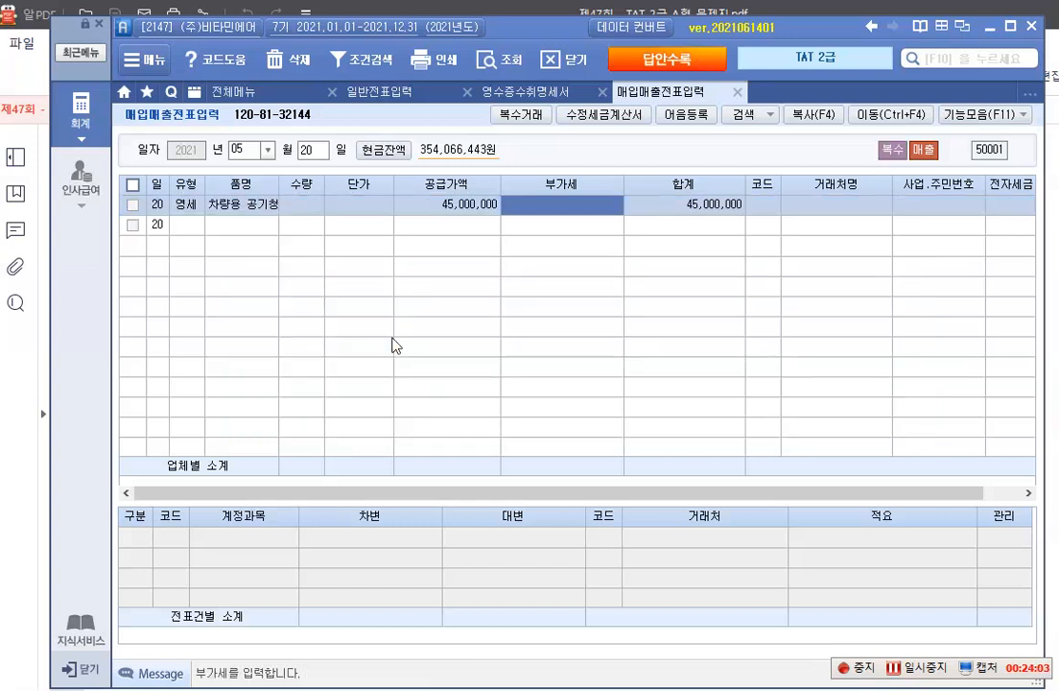
Leave 부가세 blank and assign 거래처 02040 (주)클린기업 to the sale by searching the 거래처 codes for 클린
key(Return)
key(Return)
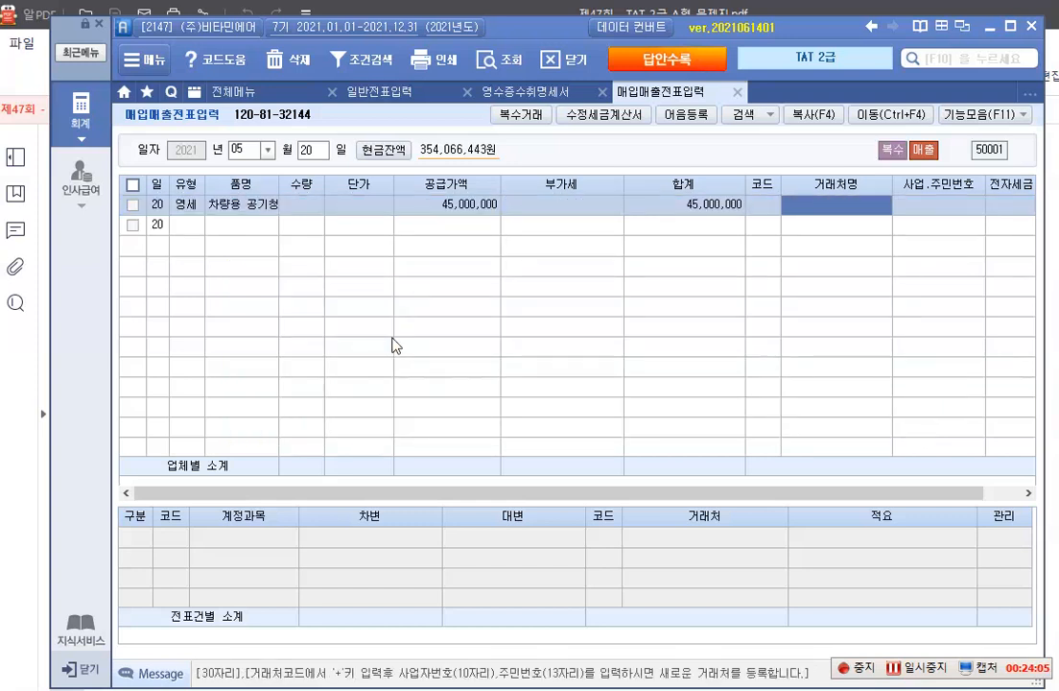
key(Left)
key(F2)
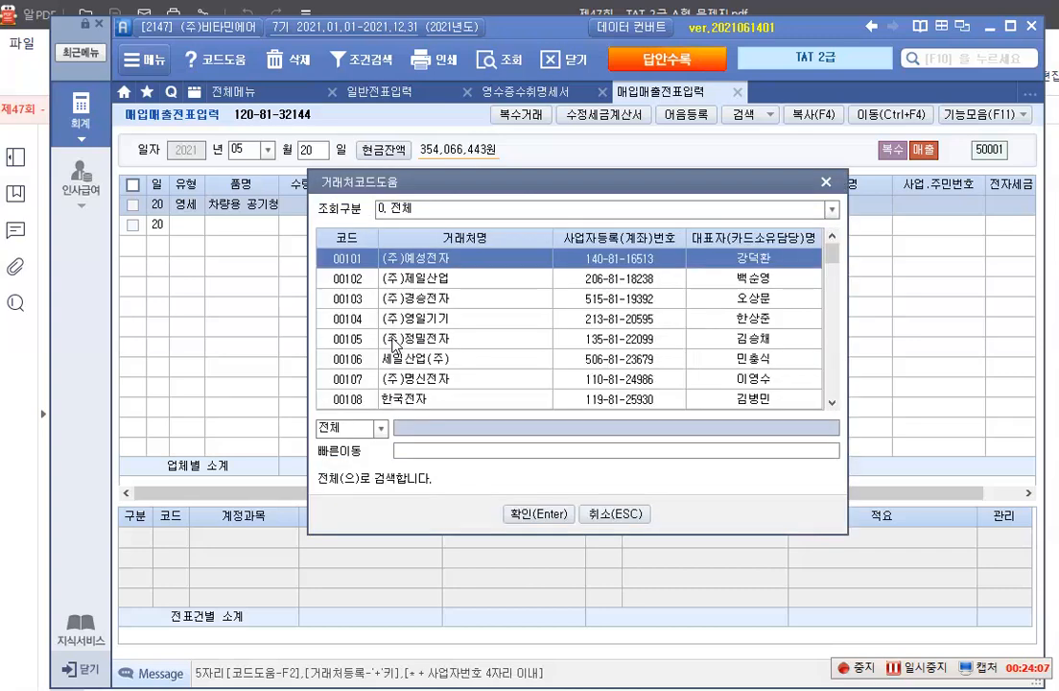
text(클린)
key(Return)
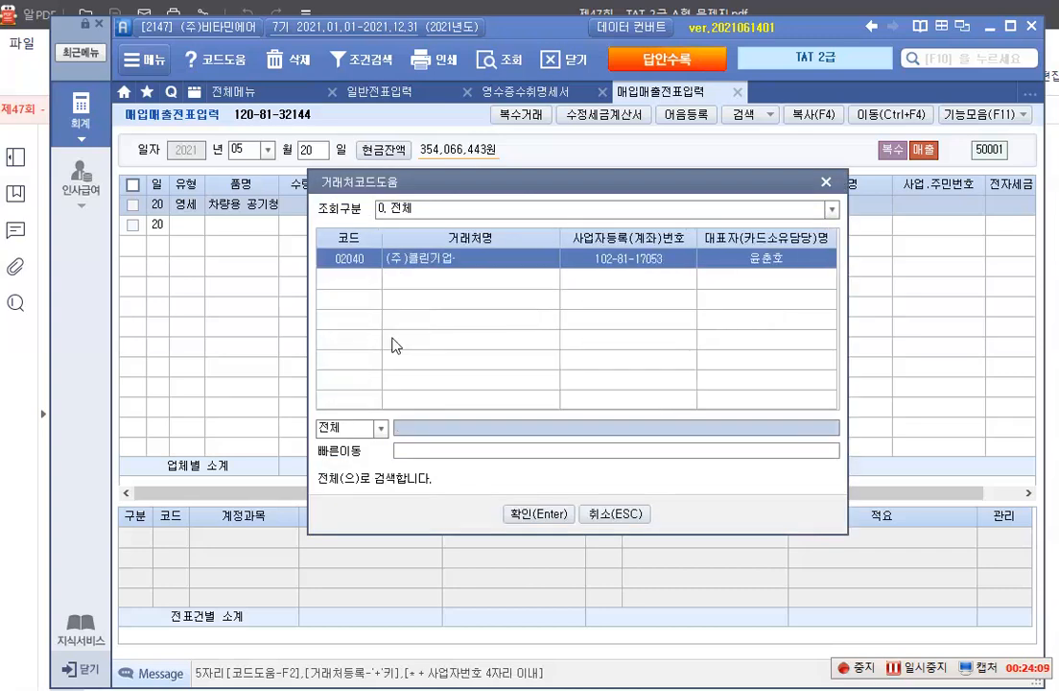
key(Return)
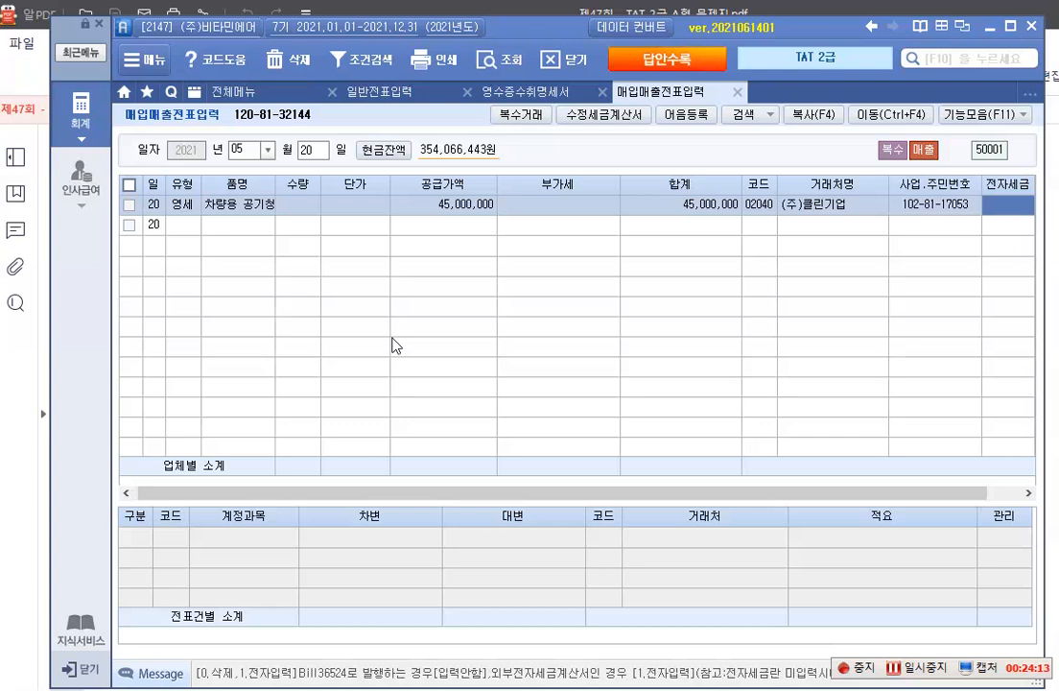
Leave 전자세금 blank and set the sale's 분개 to 2 외상
key(Return)
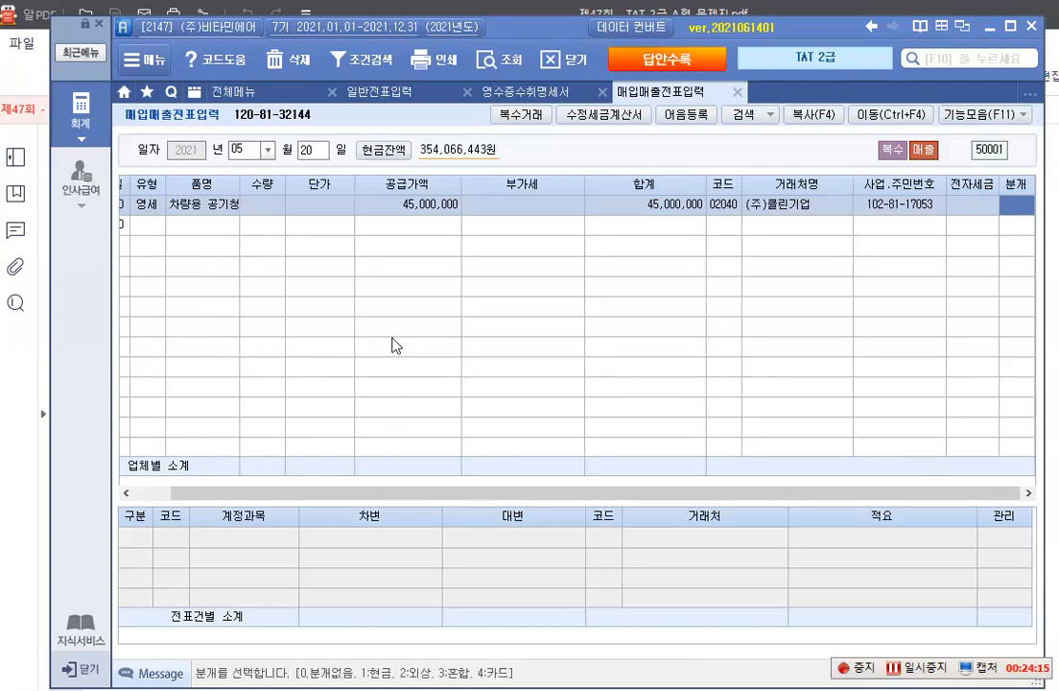
text(2)
key(Return)
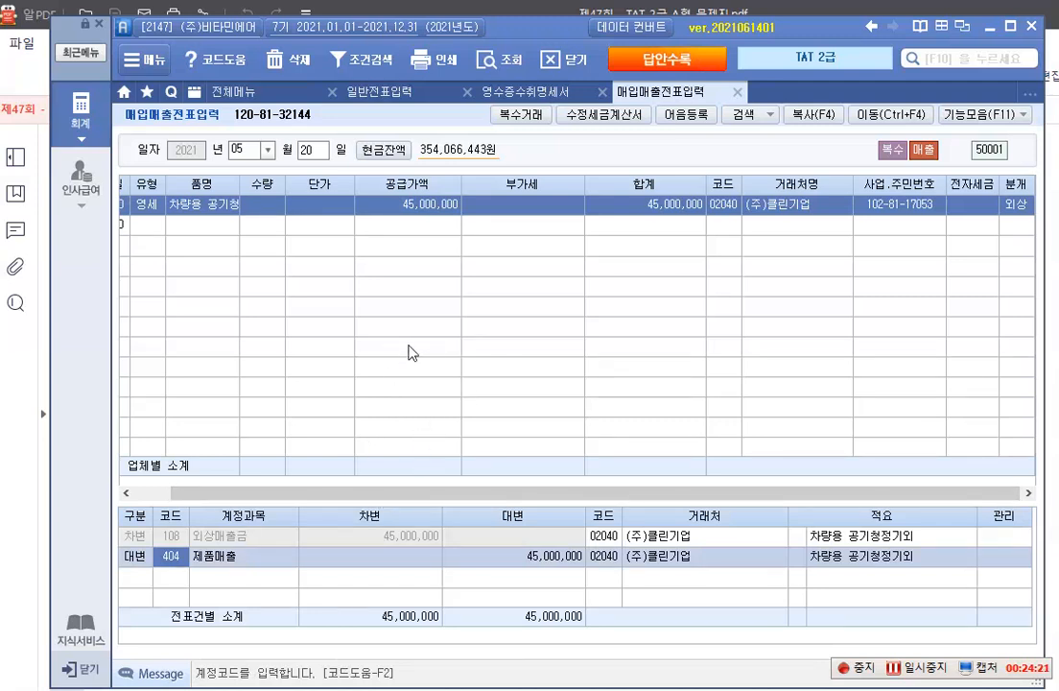
Open 전자세금계산서 발행 및 내역관리 and query sales invoices from 2021-05-20 to 2021-05-20 for all 거래처
click(82, 125)
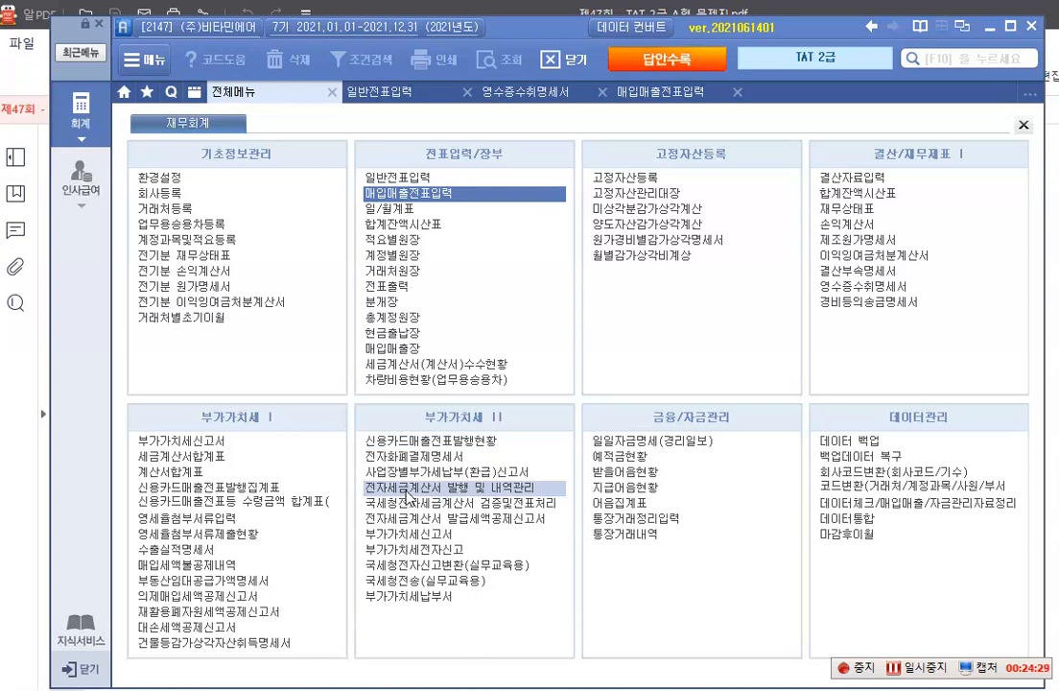
click(410, 490)
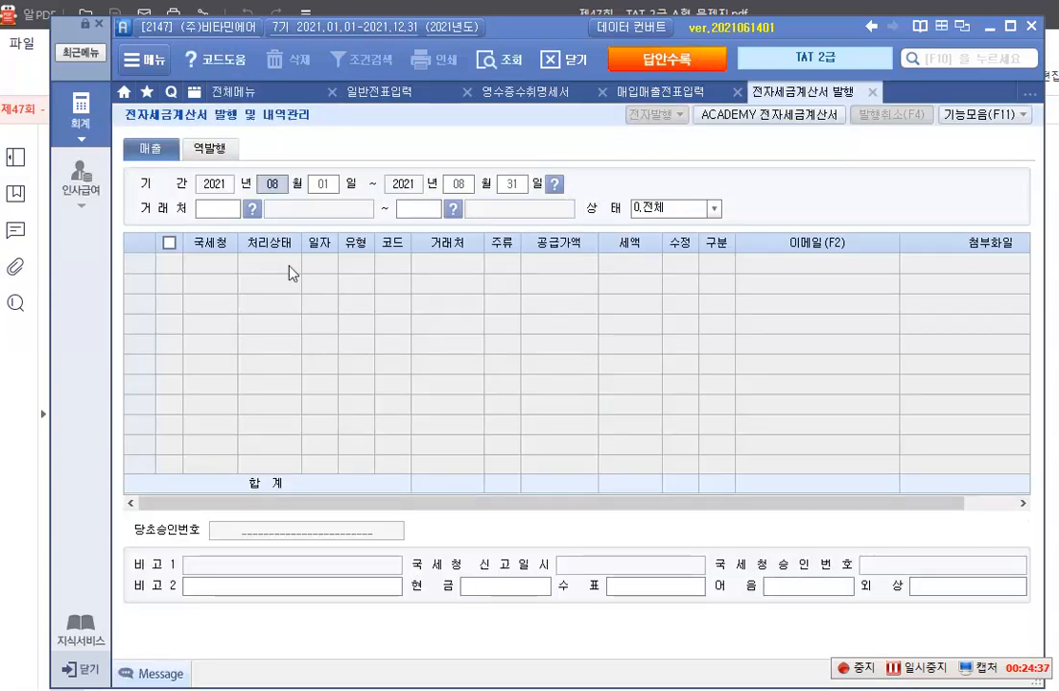
text(05)
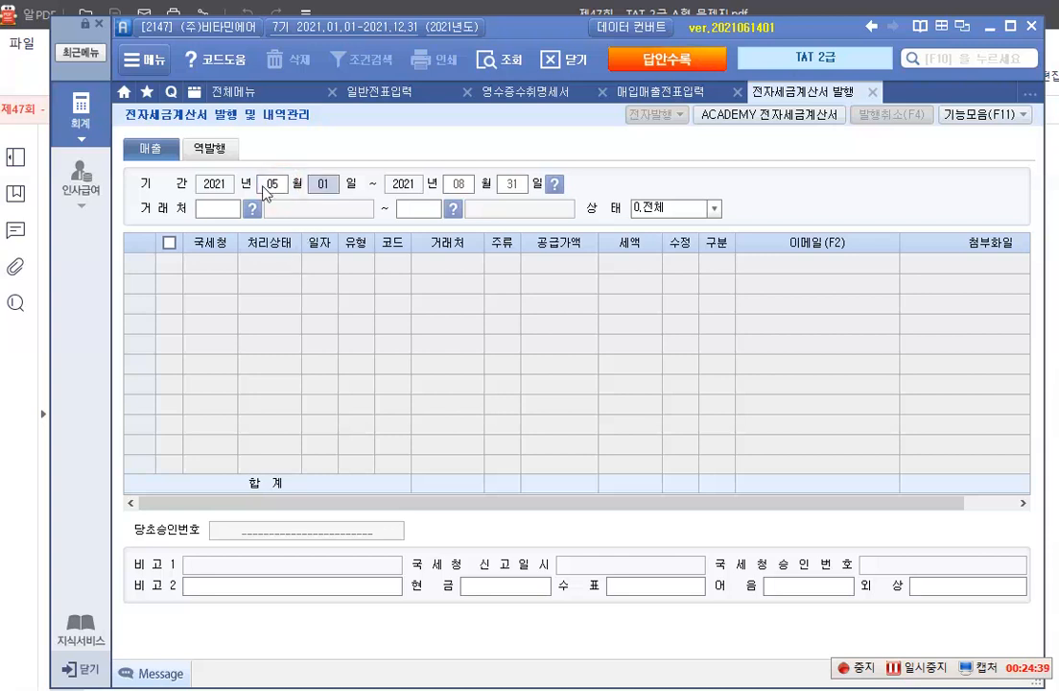
text(20)
key(Return)
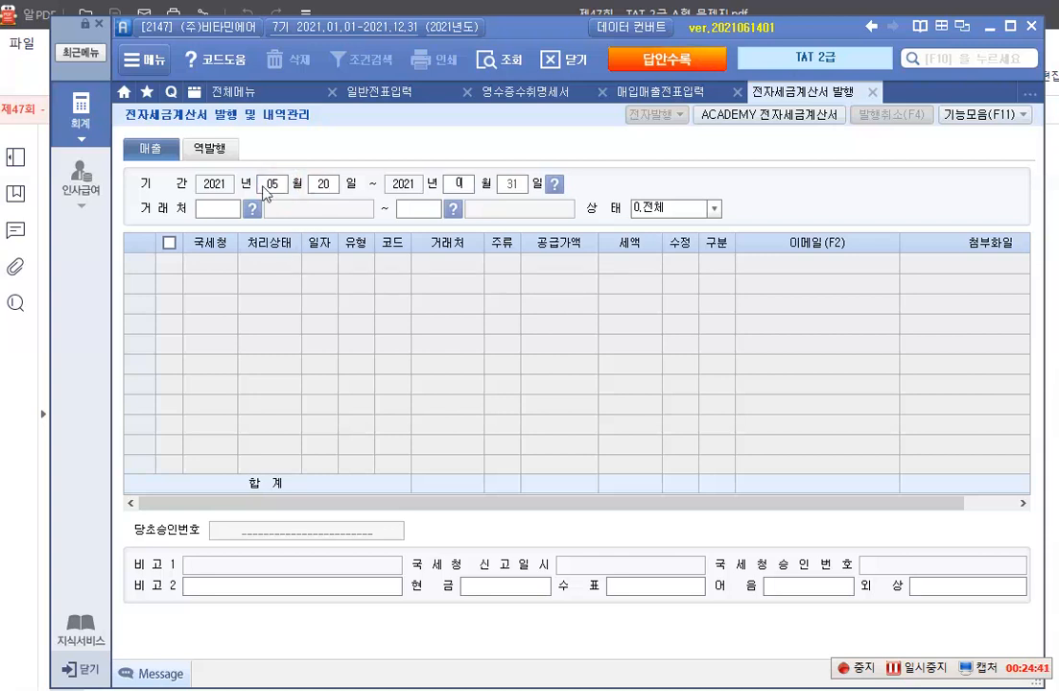
text(0520)
key(Return)
key(Return)
key(Return)
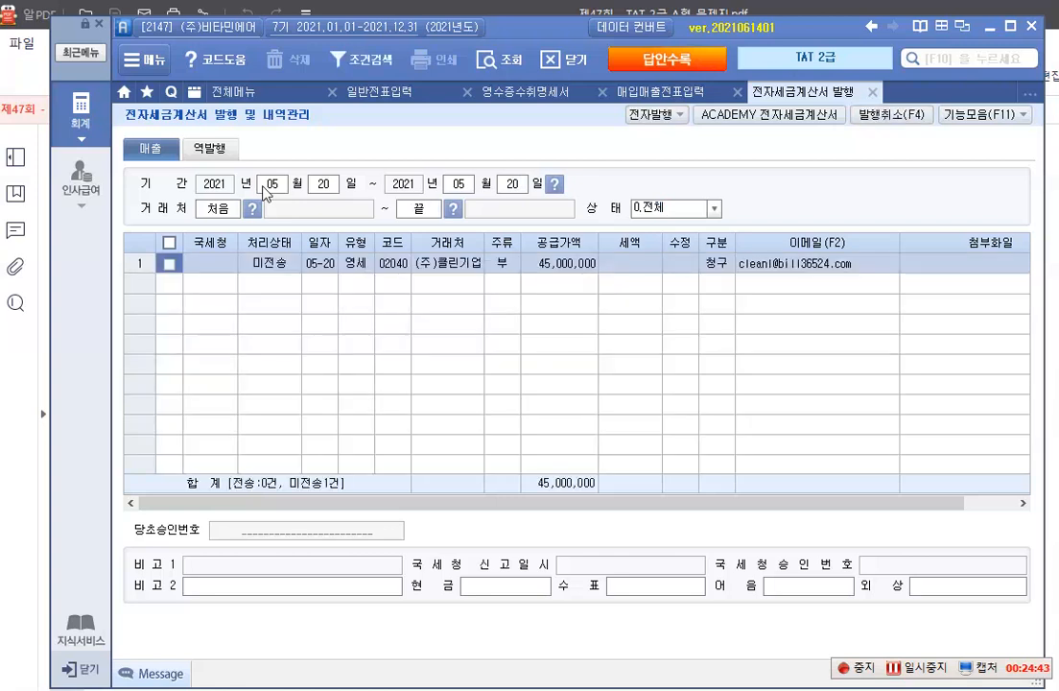
Issue the 전자세금계산서 for the 05-20 영세 sale to (주)클린기업 and confirm the issuance
click(170, 263)
click(652, 114)
click(523, 449)
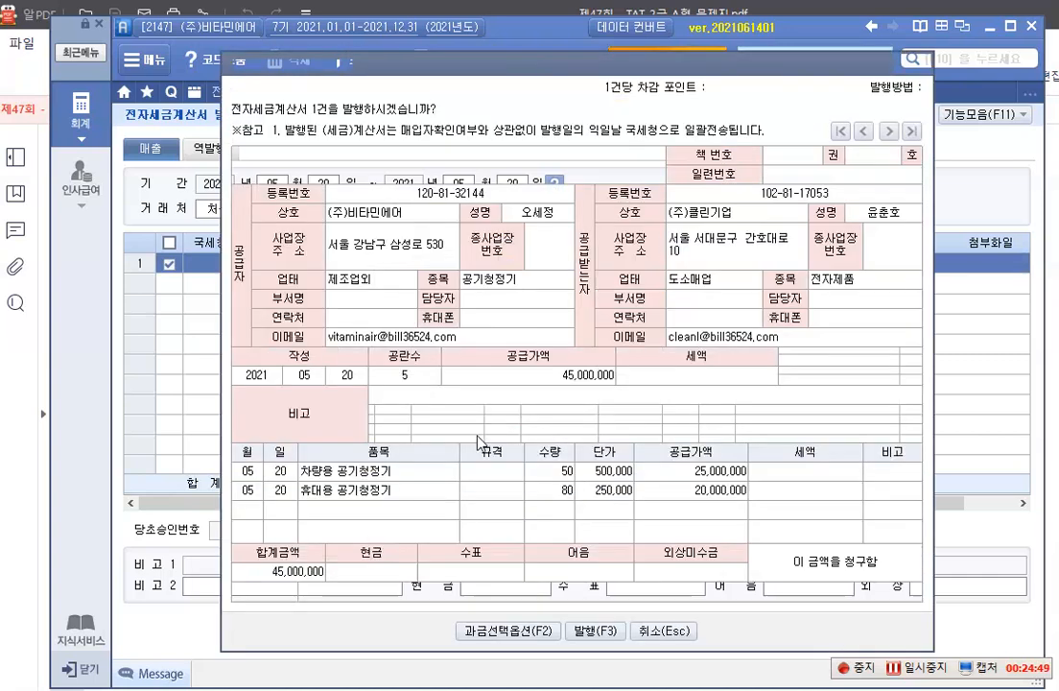
click(591, 631)
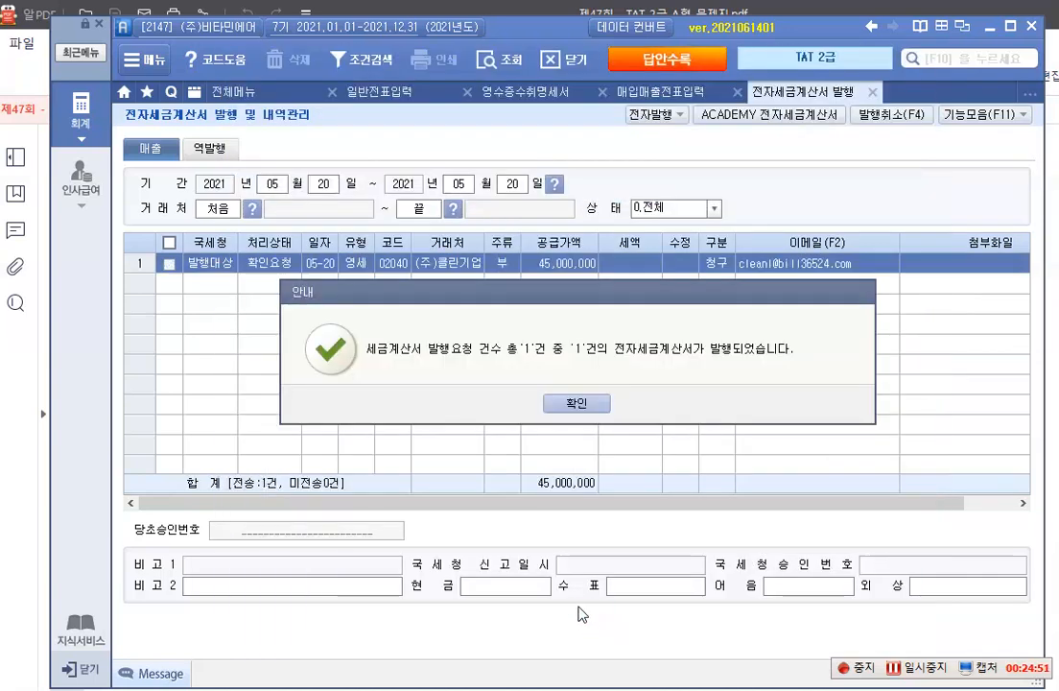
click(573, 402)
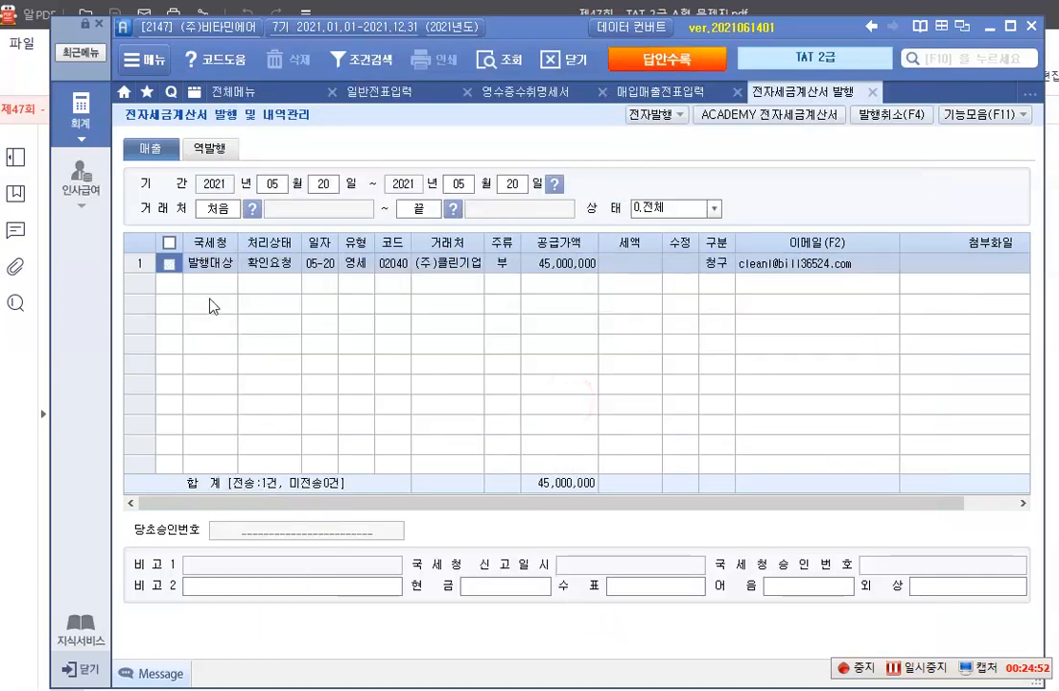
Open ACADEMY 전자세금계산서 for the selected (주)클린기업 invoice and log in to Bill36524 with the prefilled account
click(168, 265)
click(758, 114)
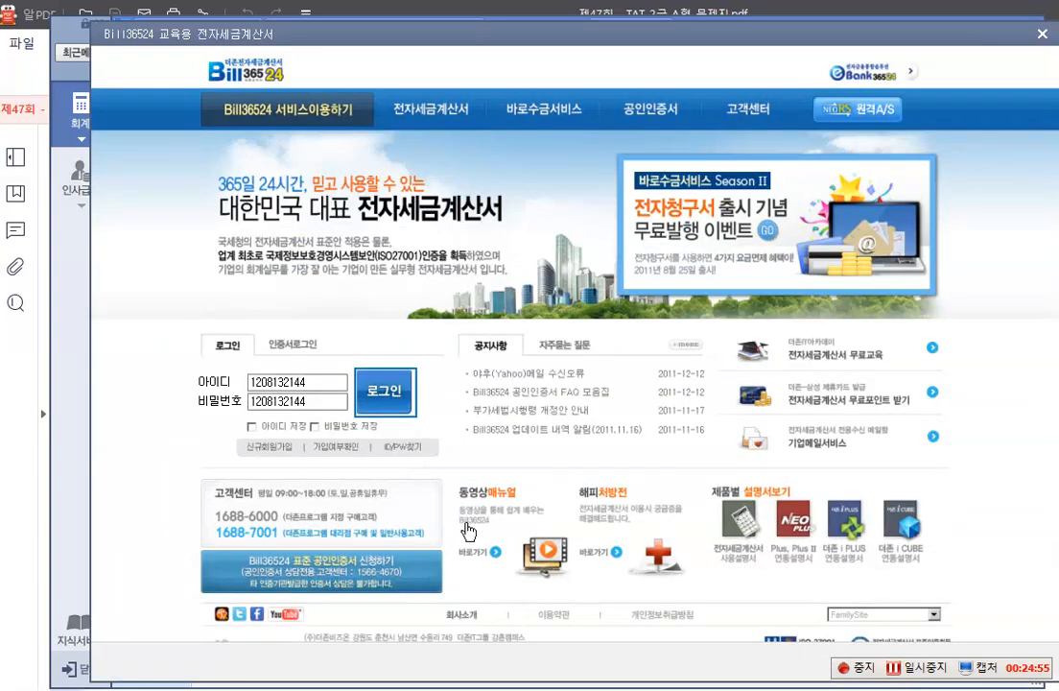
click(384, 391)
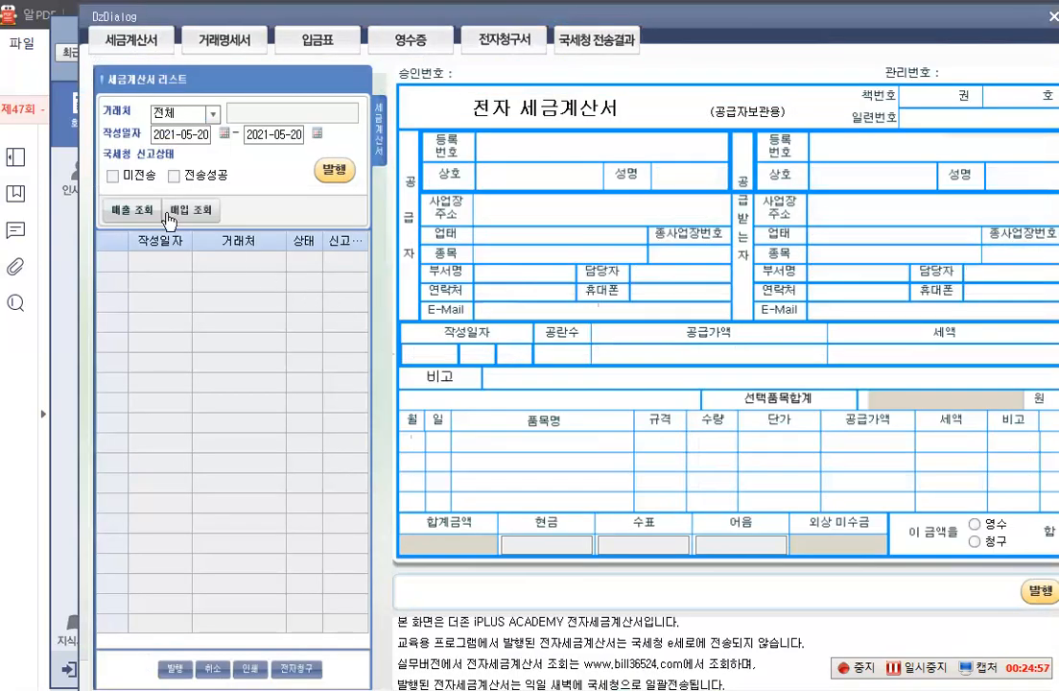
Query the 매출 invoices dated 2021-05-20, issue the (주)클린기업 영세율 invoice, and close the invoice window
click(131, 207)
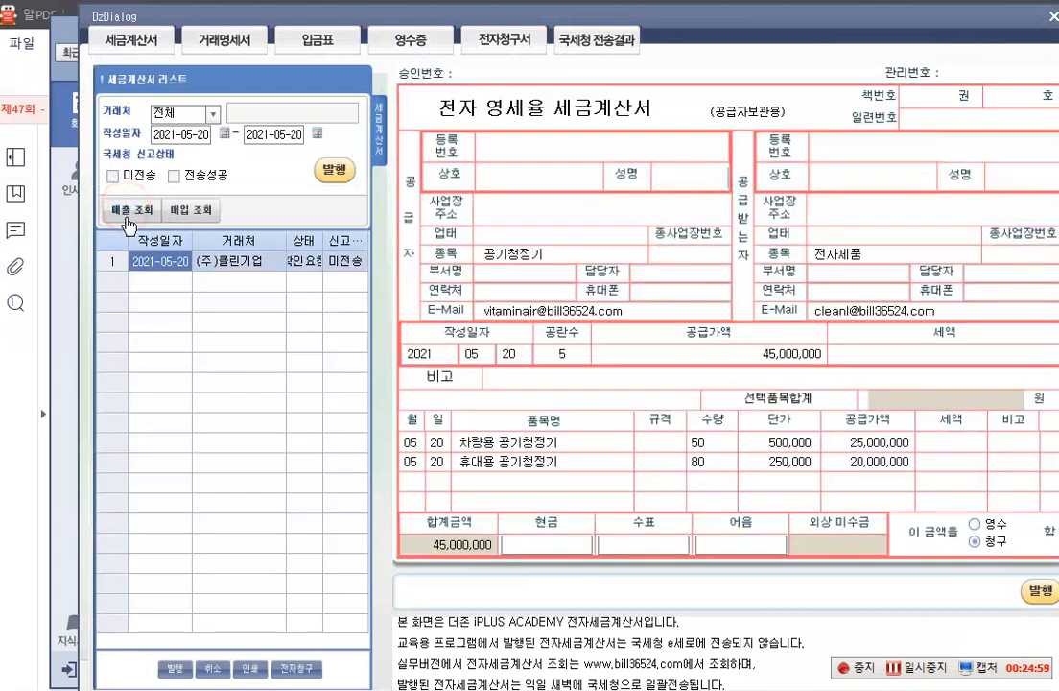
click(335, 171)
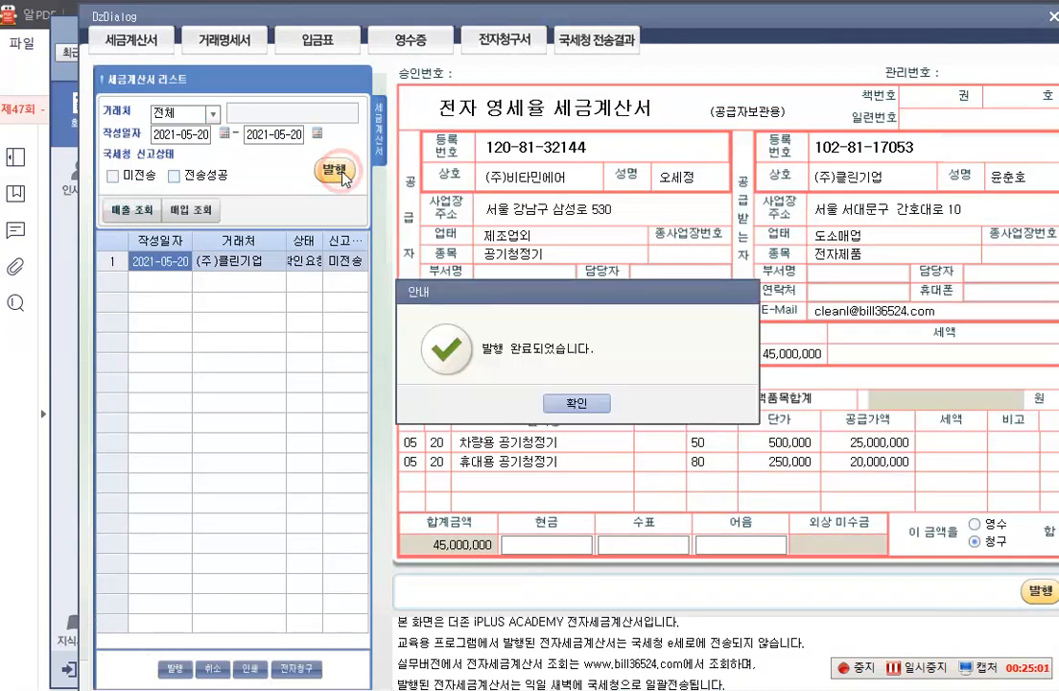
click(554, 406)
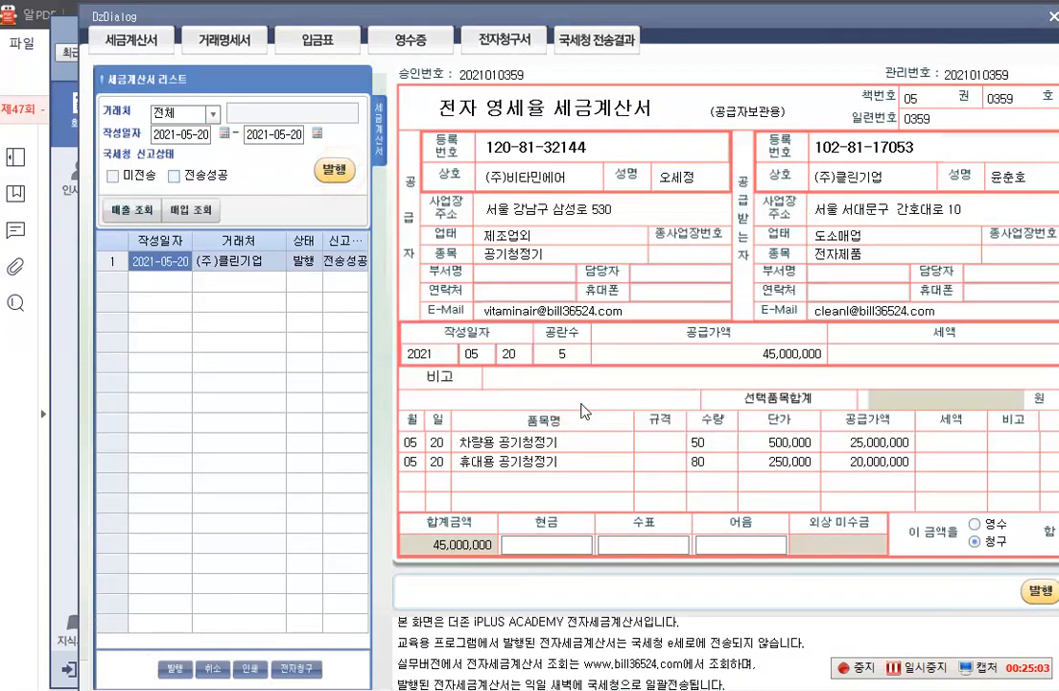
click(1053, 16)
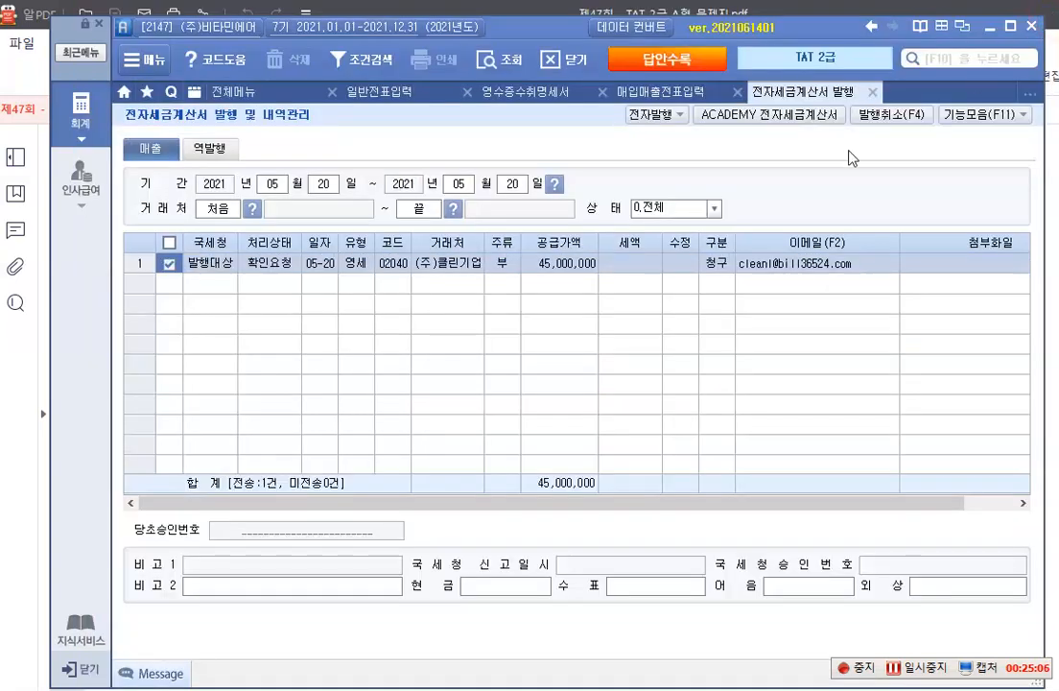
Reload the May 20 entries in 매입매출전표입력 to check the sale's 전자세금 status
click(662, 92)
click(320, 152)
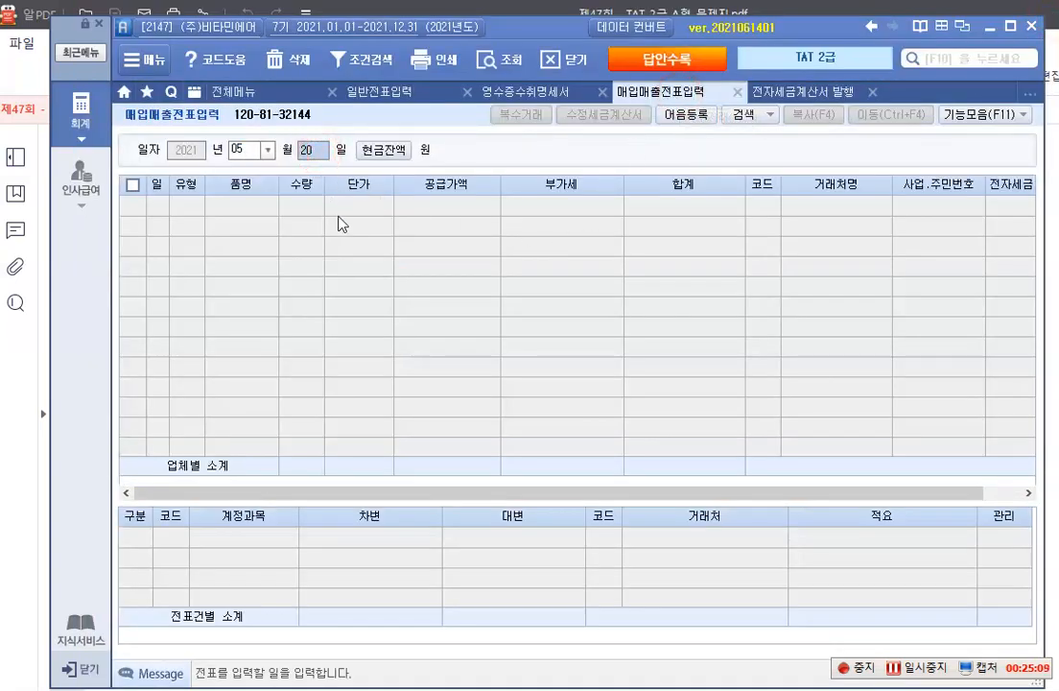
key(Return)
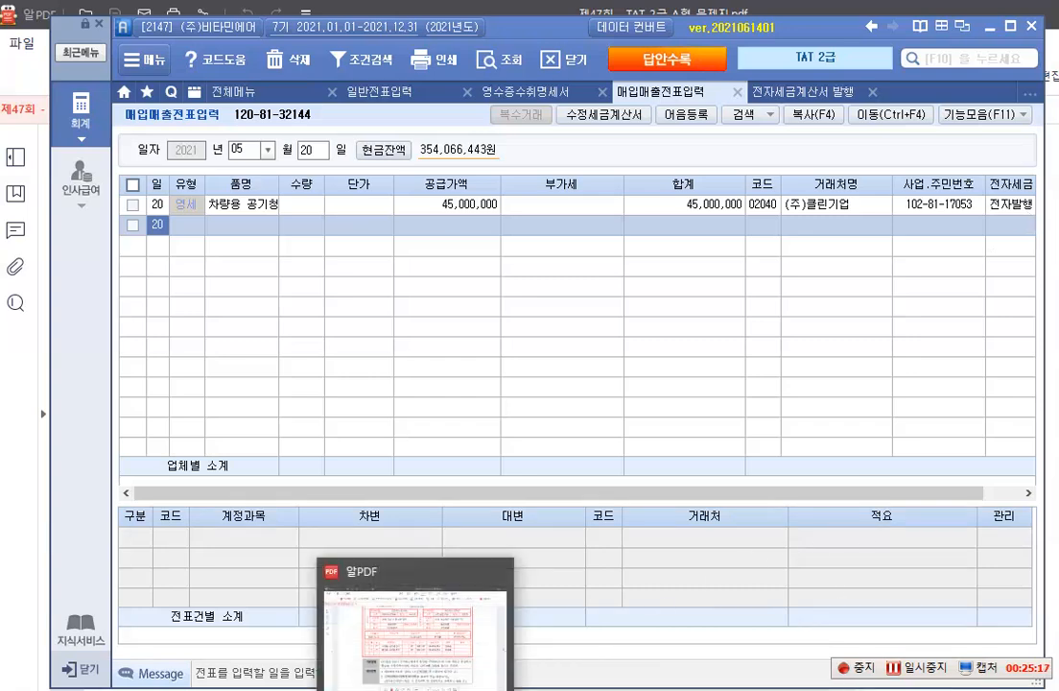
Switch to the exam PDF and read item 2, 수정전자세금계산서의 발행, with its invoice, 자료설명 and 평가문제
click(416, 690)
scroll(487, 461, down, 2)
scroll(487, 461, down, 12)
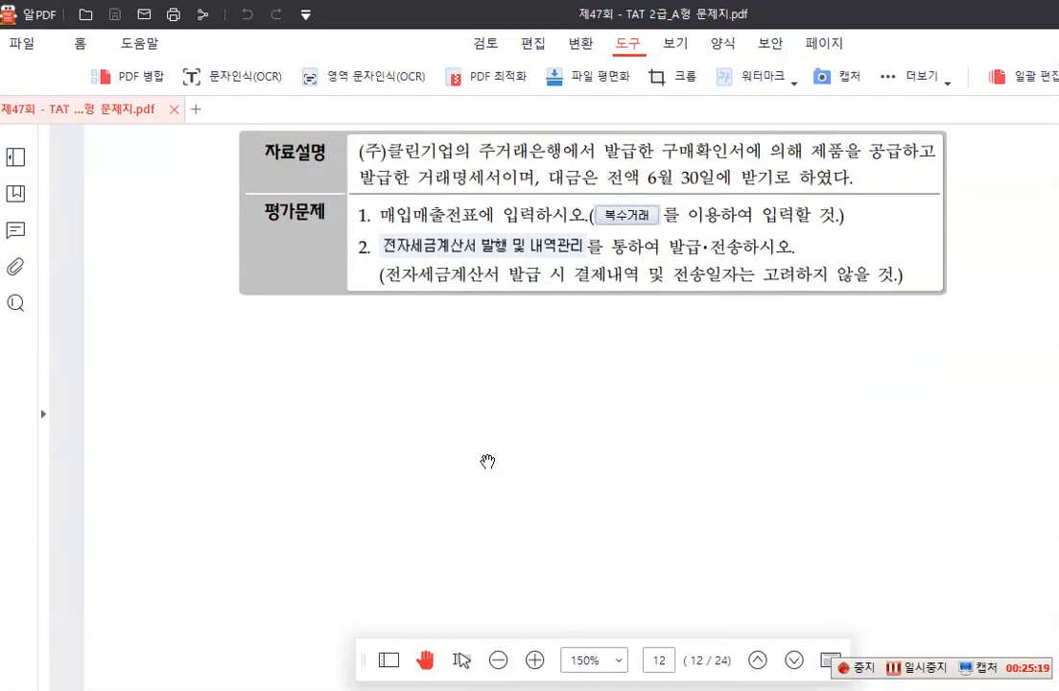
scroll(487, 463, down, 3)
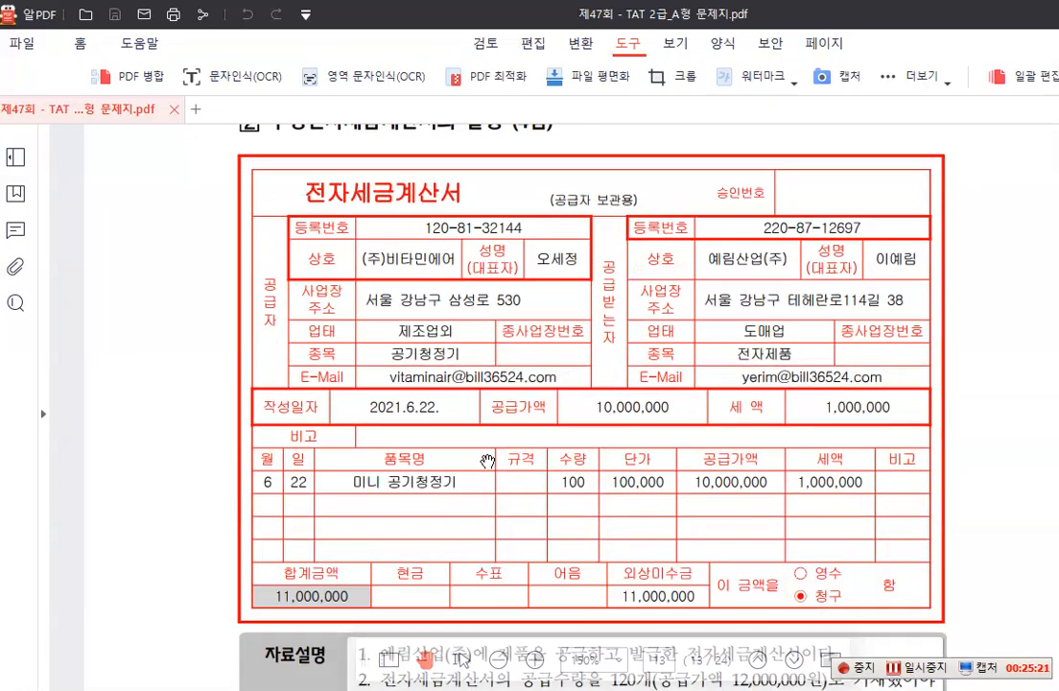
scroll(487, 462, up, 1)
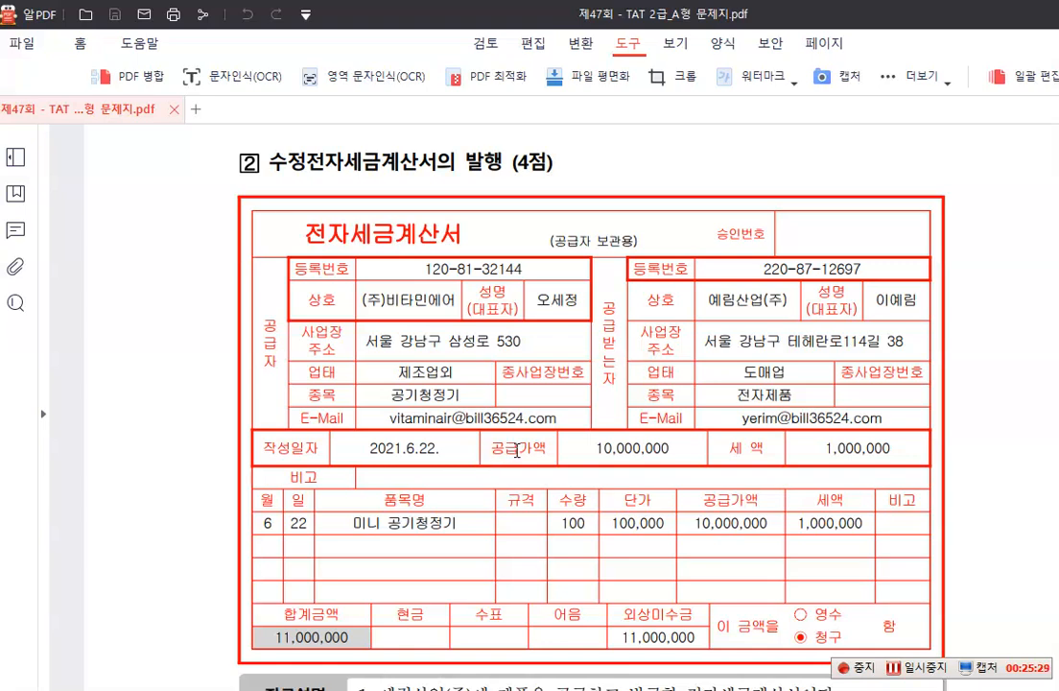
scroll(517, 451, down, 5)
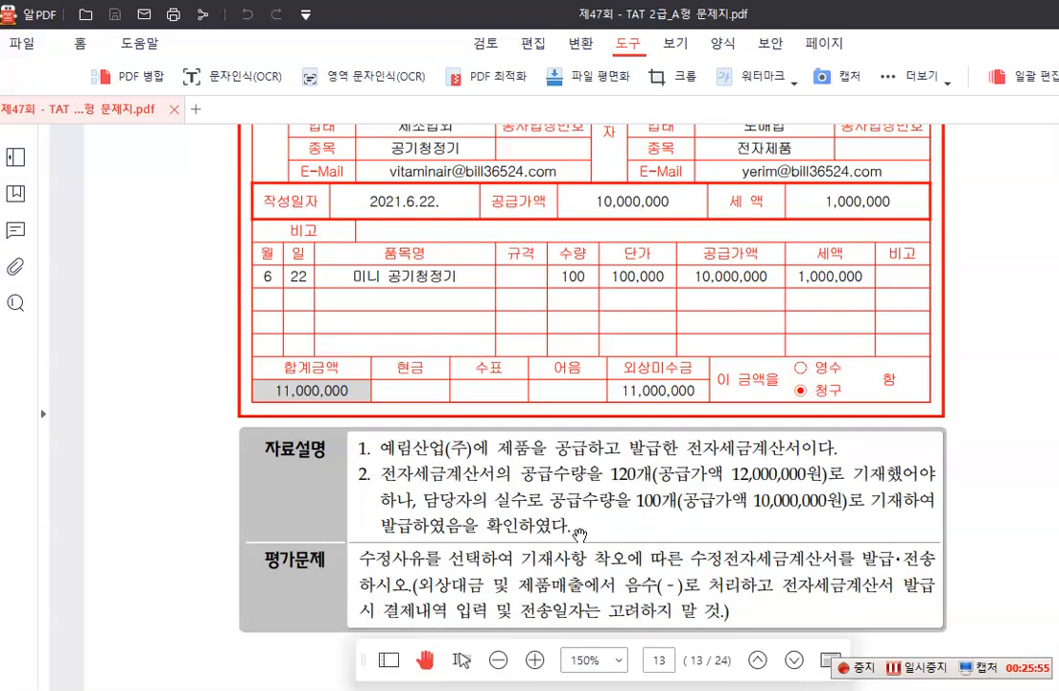
scroll(578, 534, down, 1)
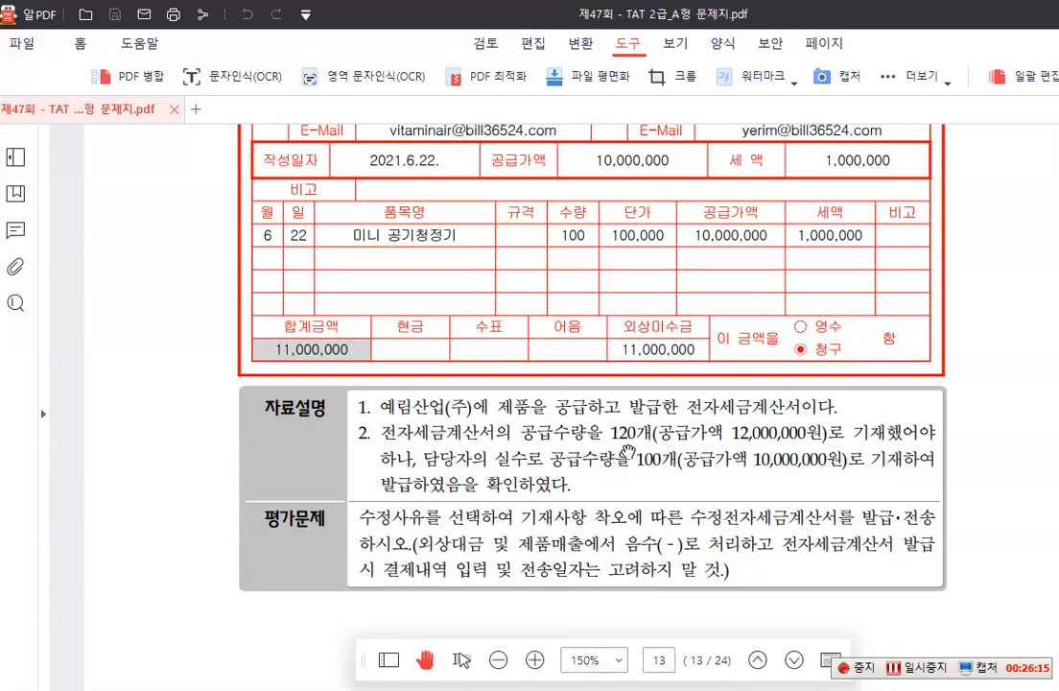
scroll(628, 453, down, 1)
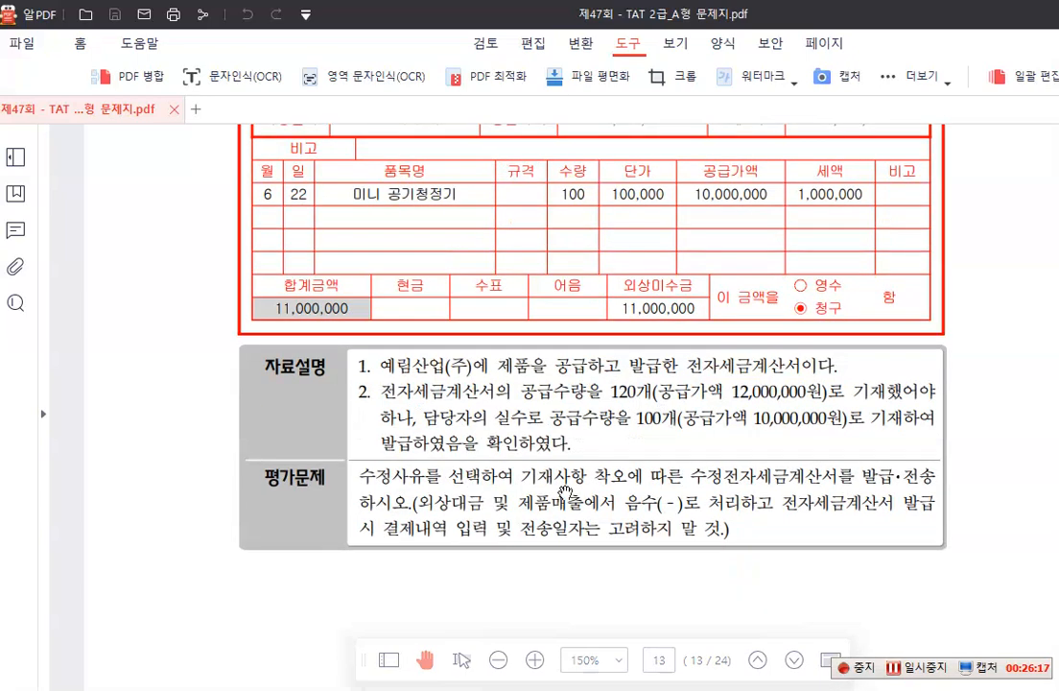
scroll(473, 539, up, 2)
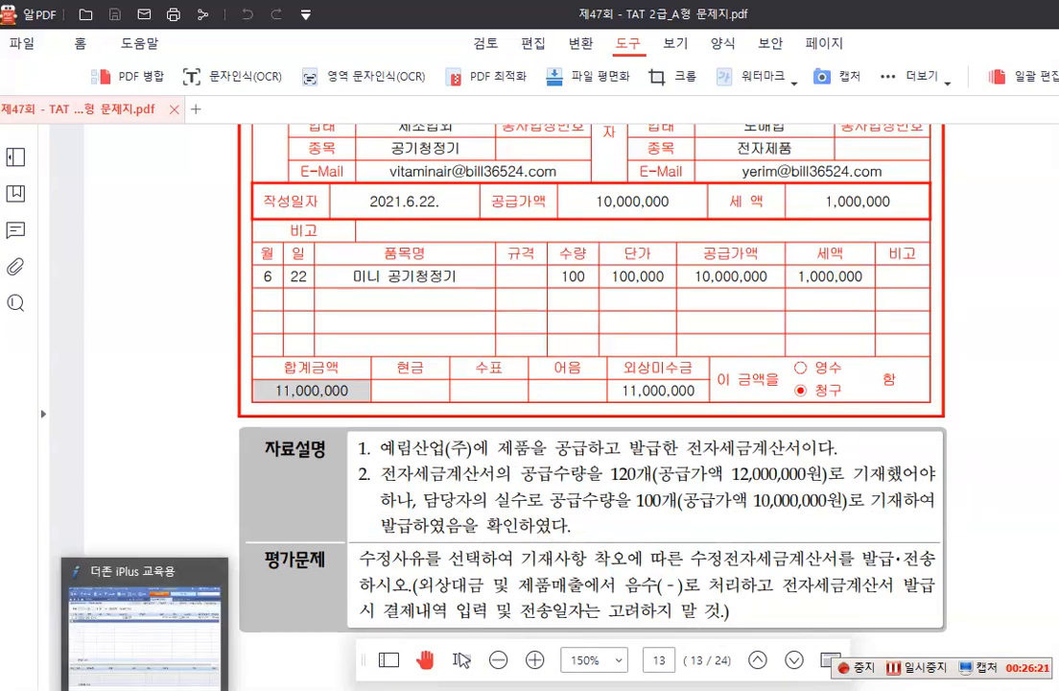
Switch back to 더존 iPlus and load the June 22 entries in 매입매출전표입력
click(140, 558)
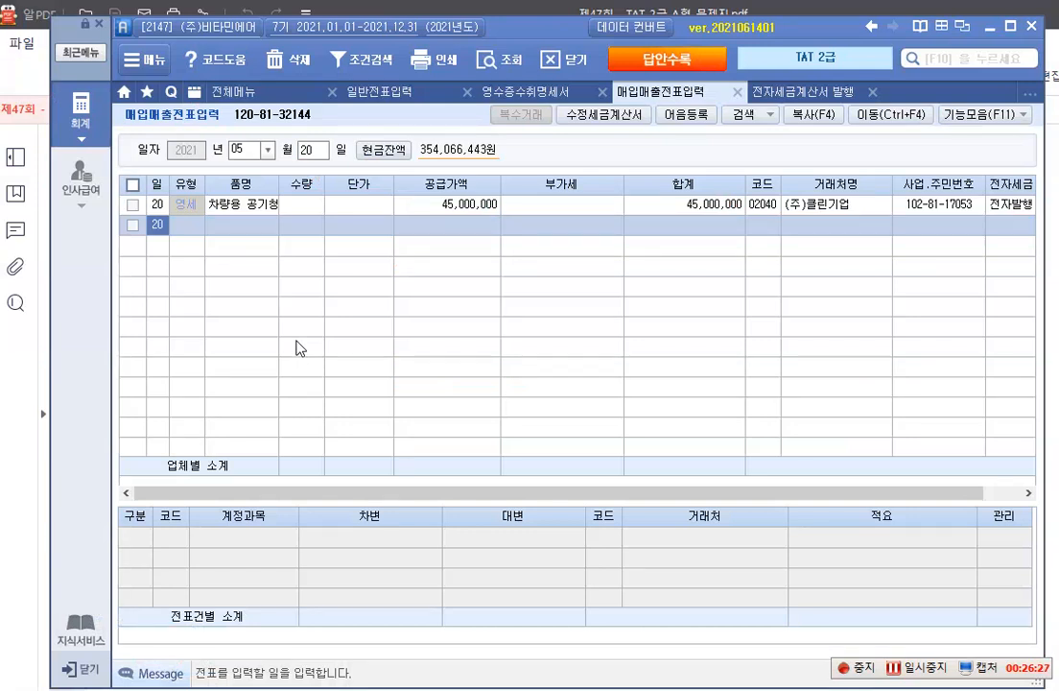
click(266, 150)
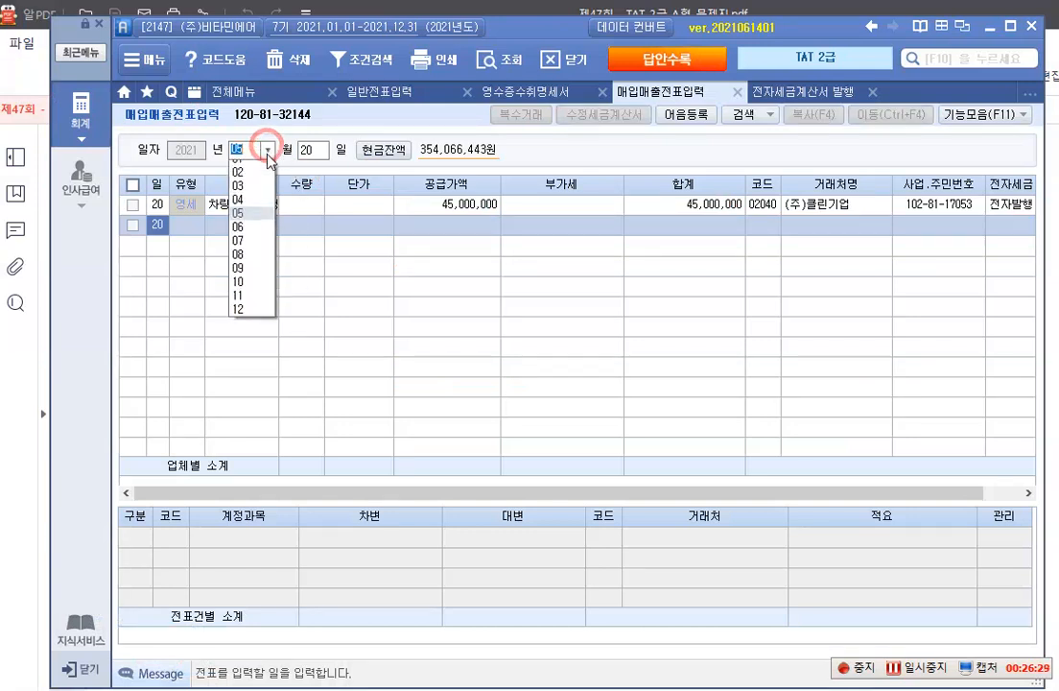
click(241, 235)
text(22)
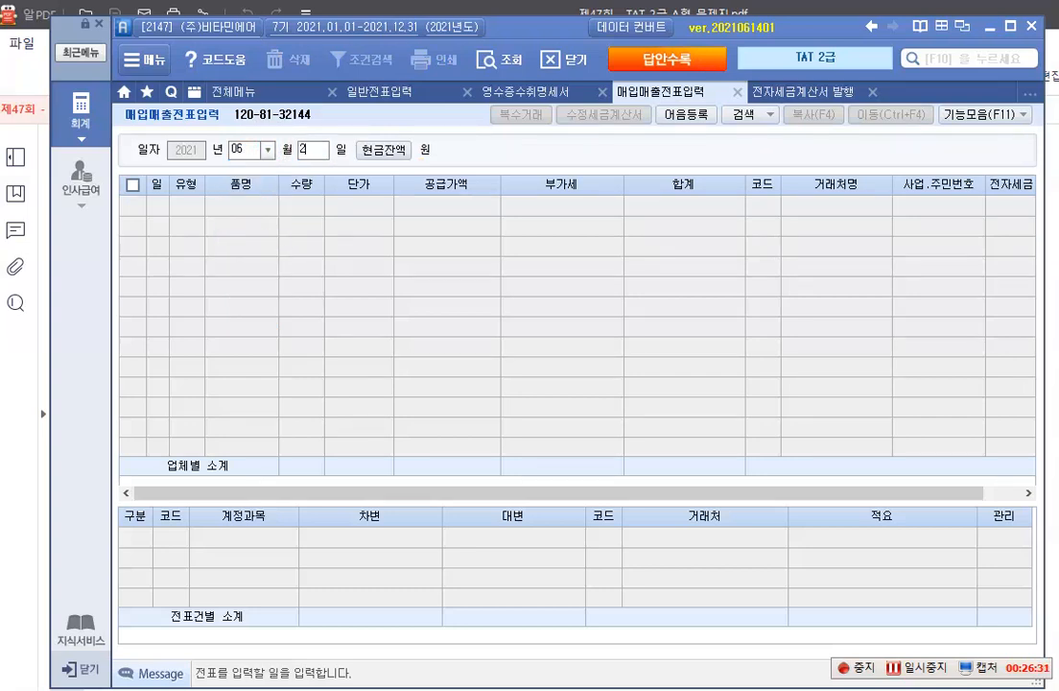
key(Return)
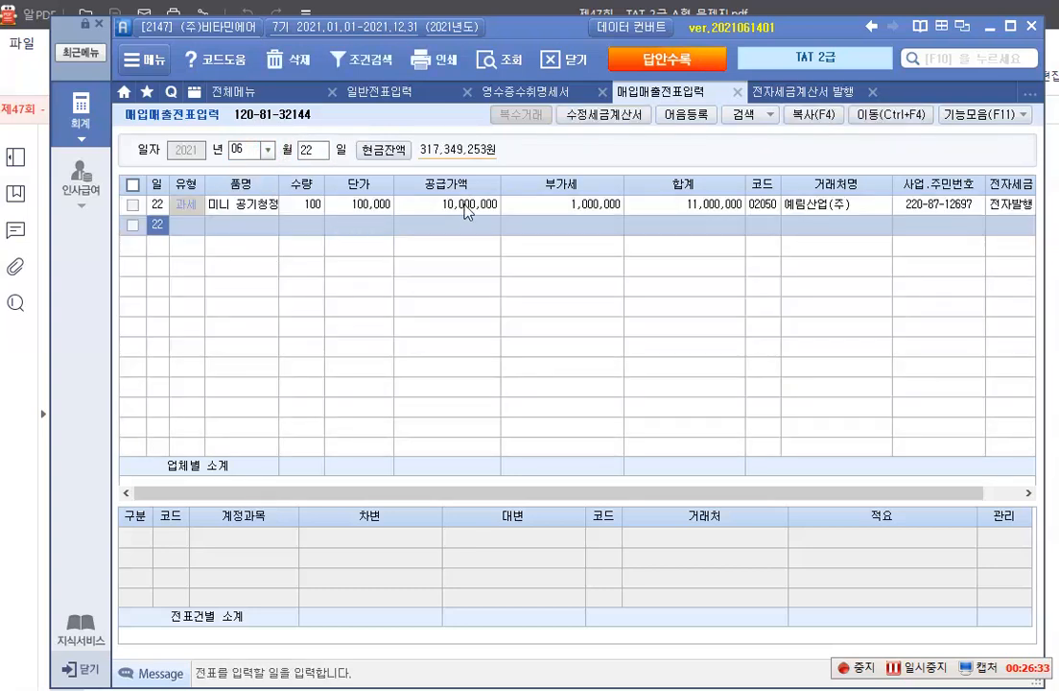
Start a 수정세금계산서 for the 예림산업(주) sale with 수정사유 1. 기재사항 착오·정정 and 기재사항착오항목 1. 공급가액 및 세액
click(404, 204)
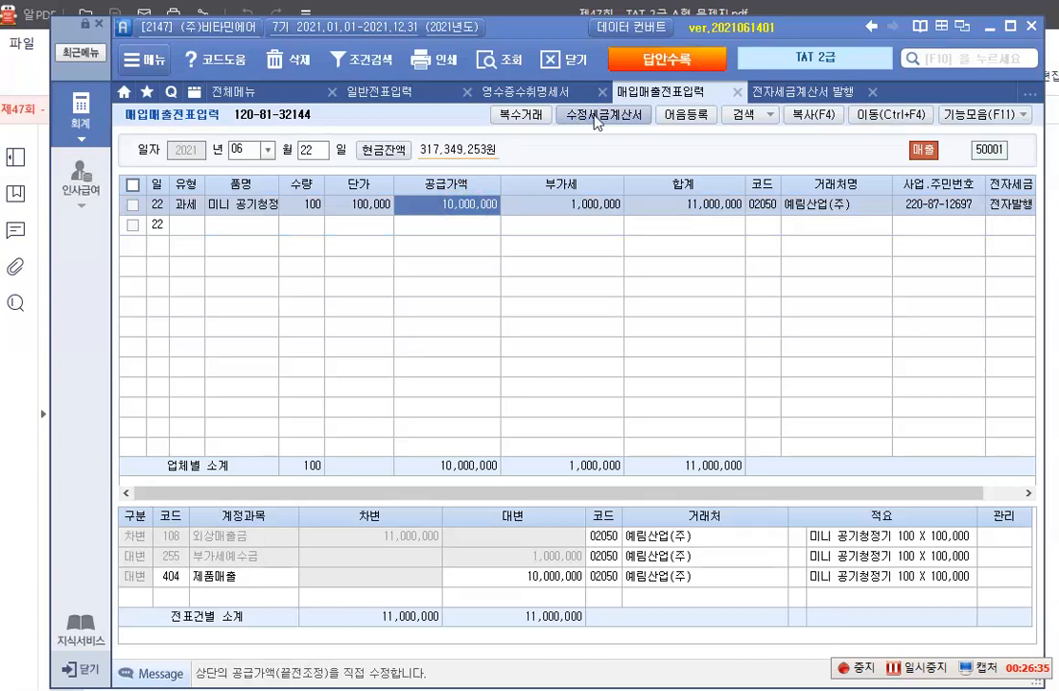
click(603, 124)
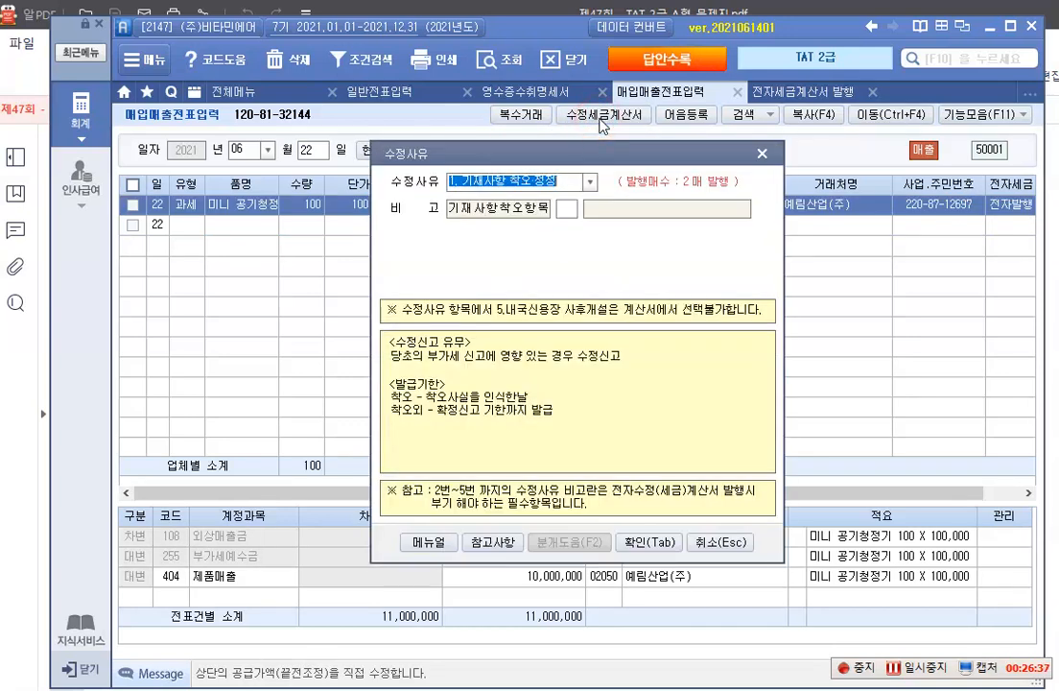
click(567, 208)
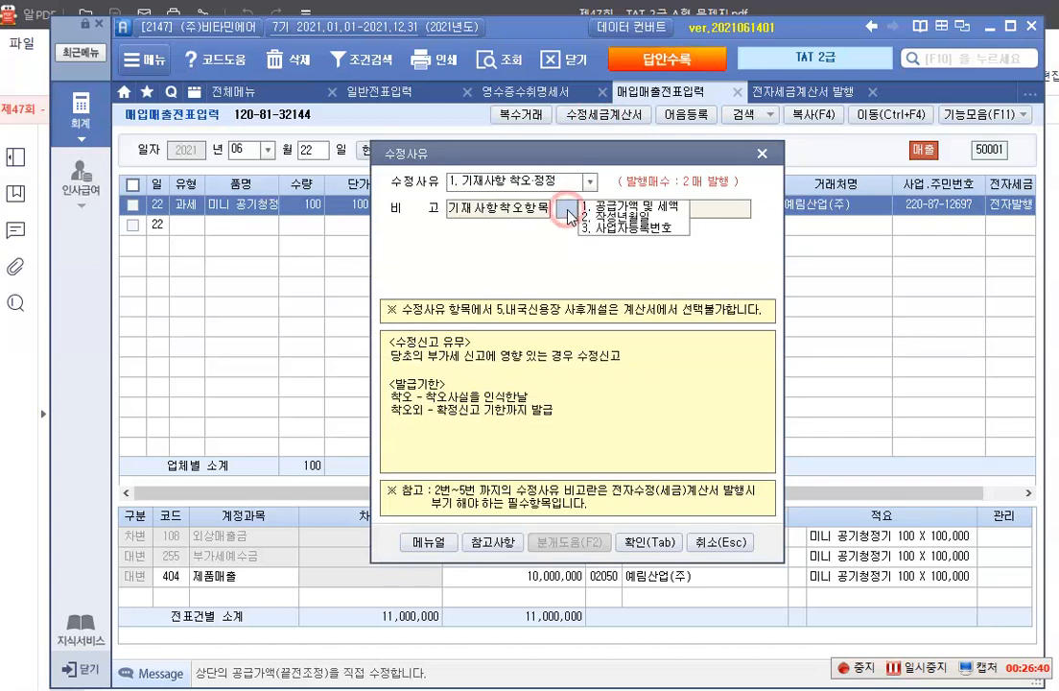
click(620, 205)
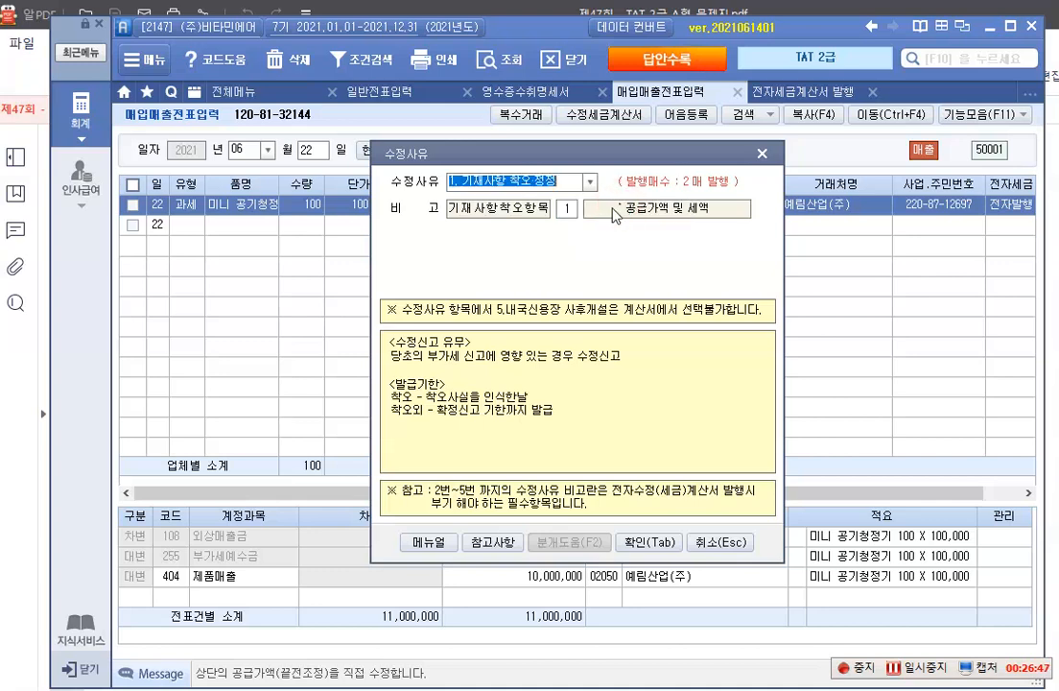
click(645, 543)
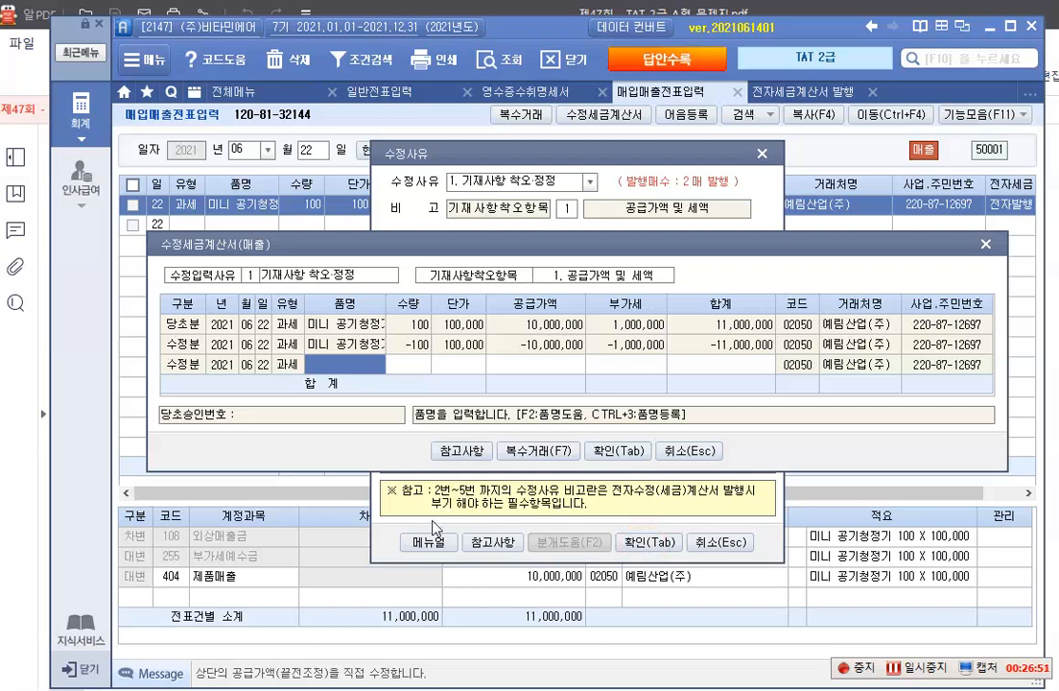
Fill the blank 수정분 row with 품명 미니 공기청정기 and 수량 120
key(Return)
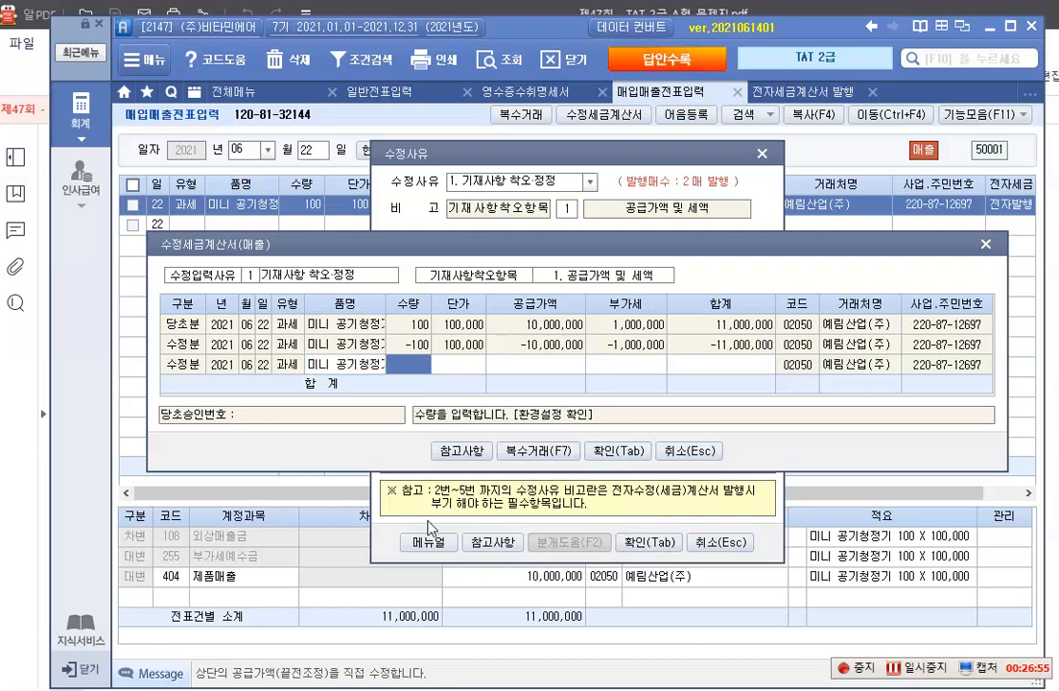
text(100)
key(Return)
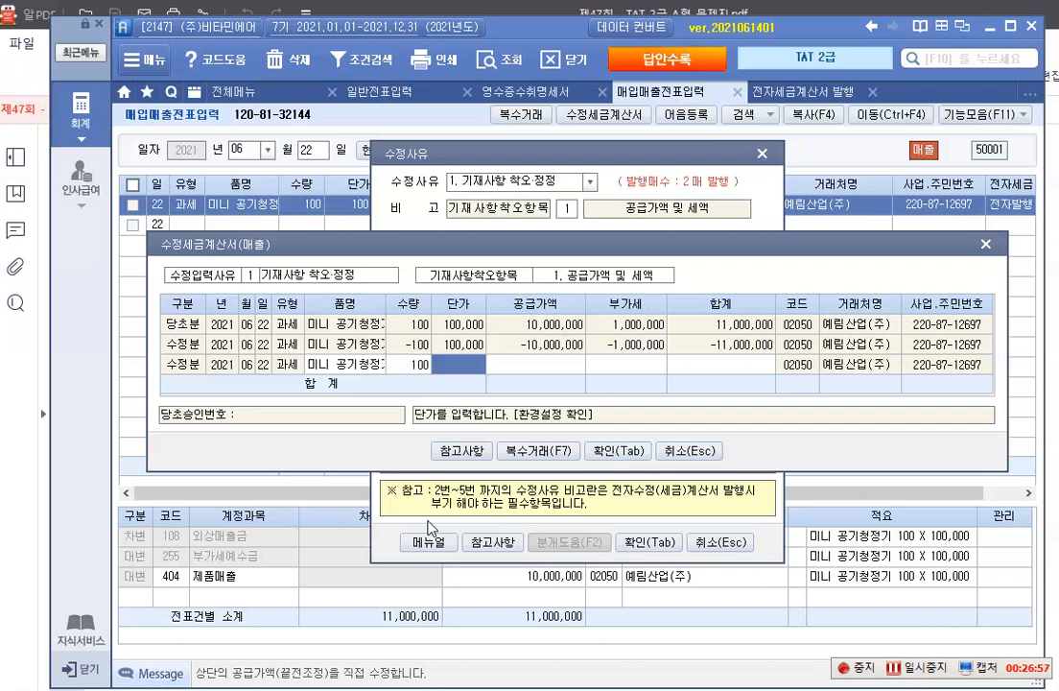
key(shift+Tab)
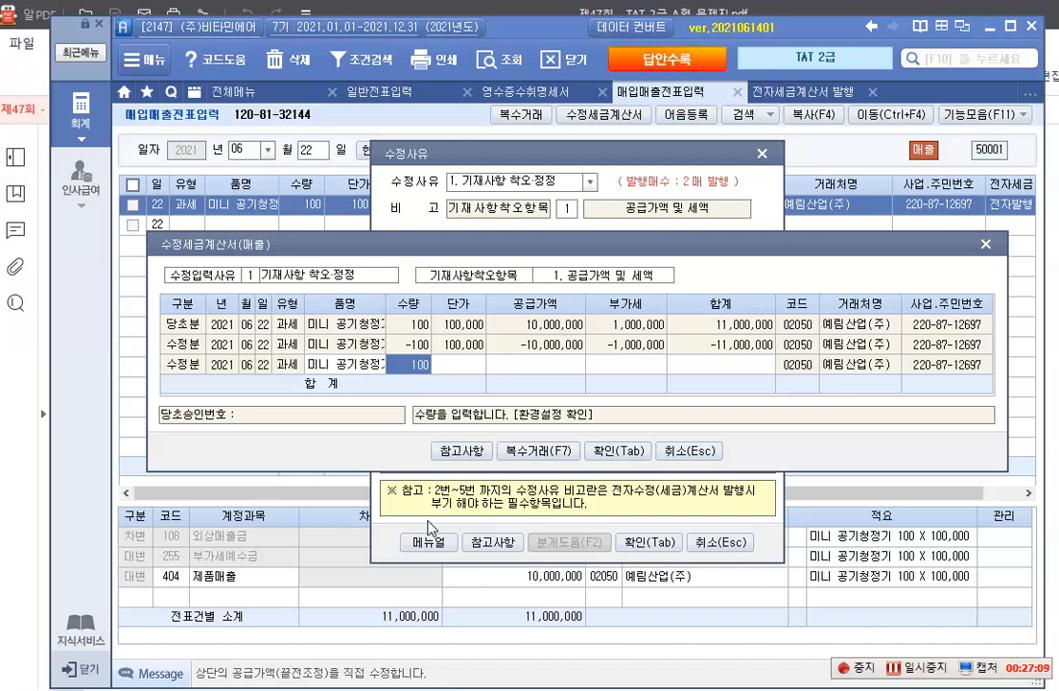
text(14)
text(0)
key(Return)
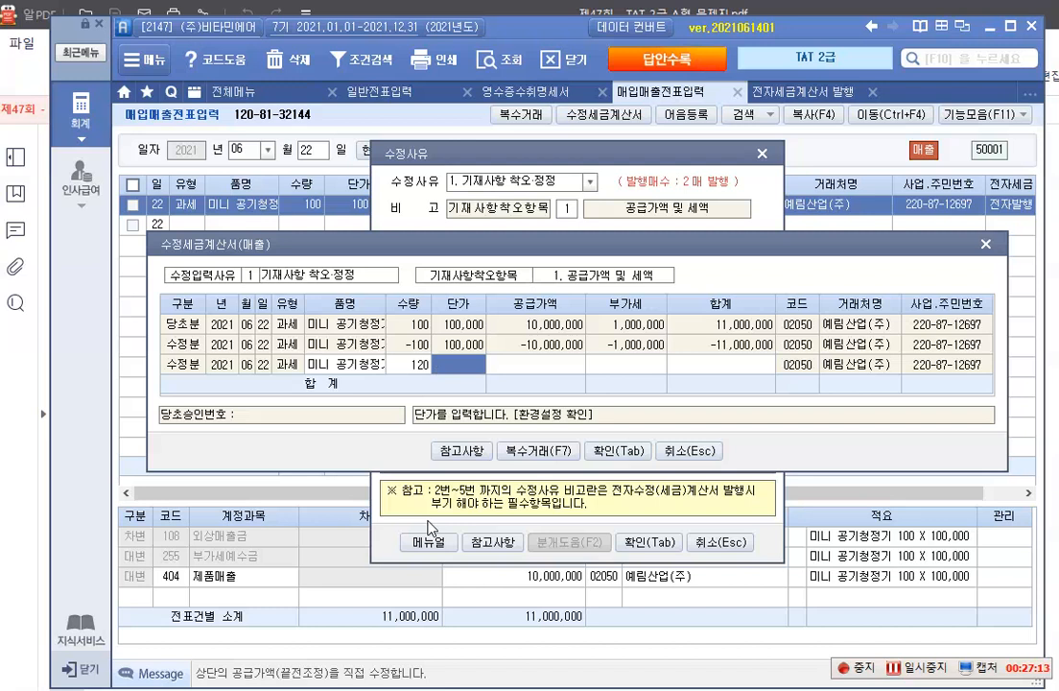
Set the new 수정분 row's 단가 to 100,000 and confirm the 수정세금계산서 entries
text(100)
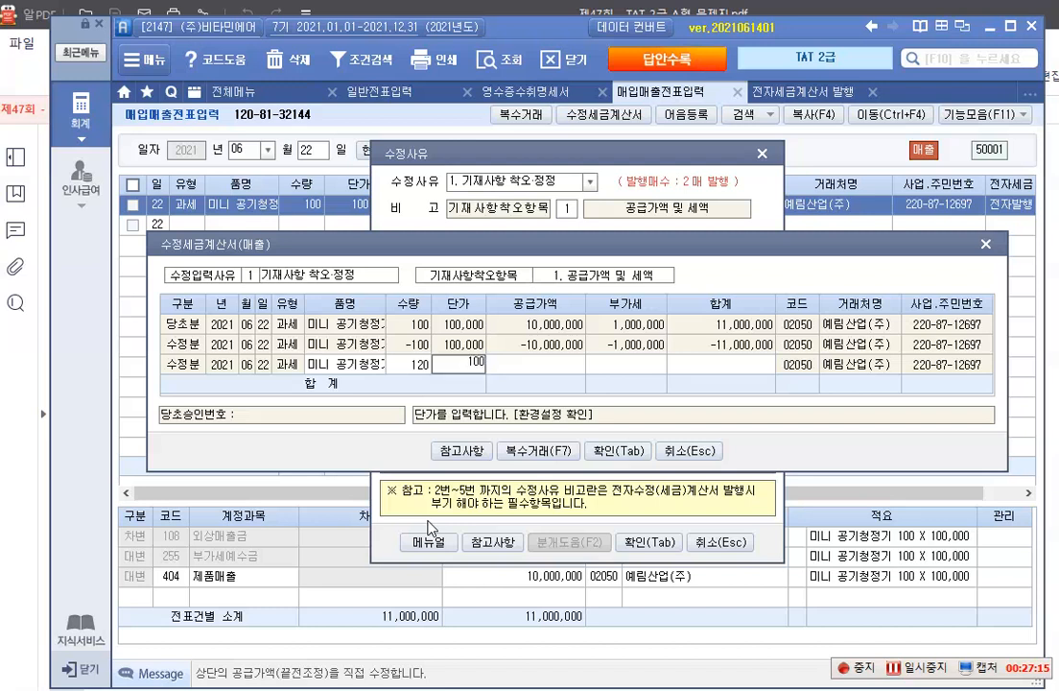
text(,000)
key(Return)
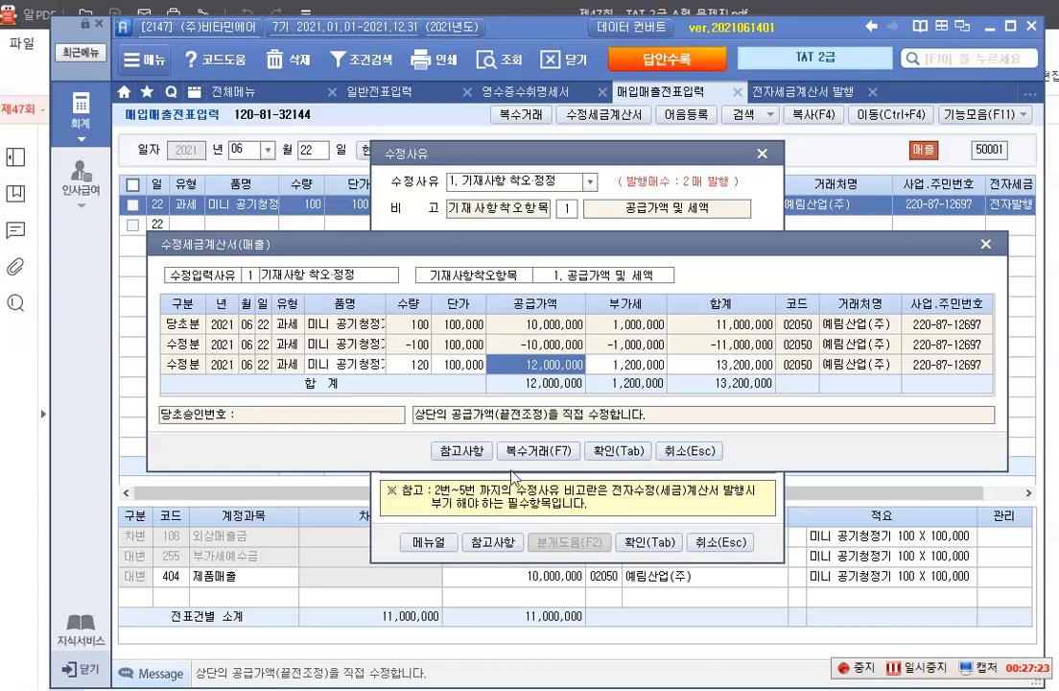
click(618, 449)
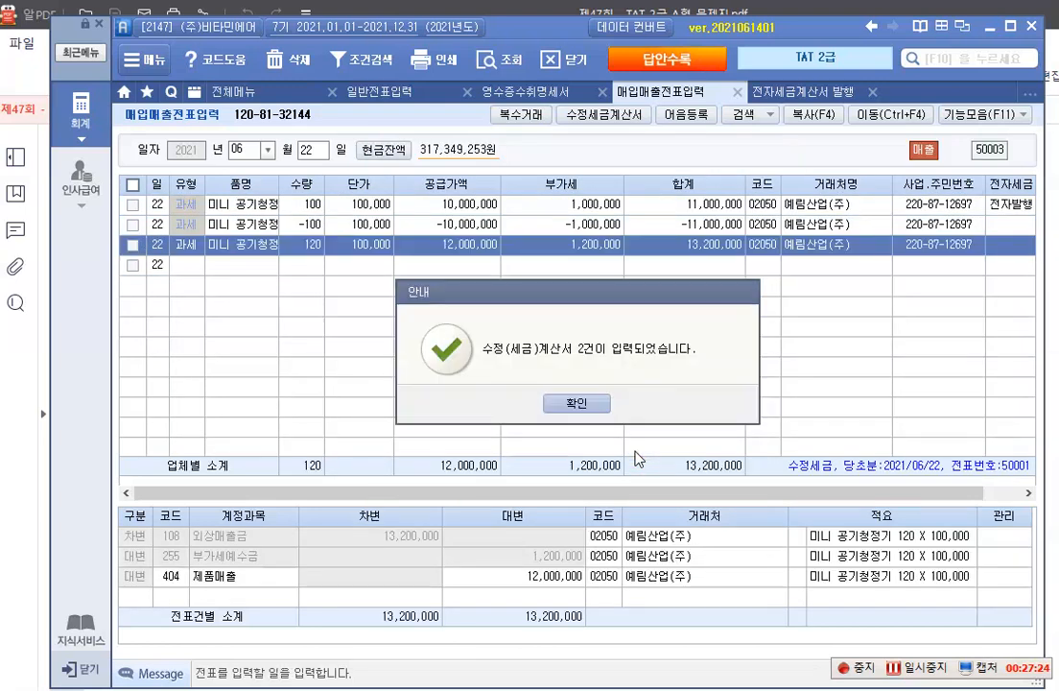
click(576, 402)
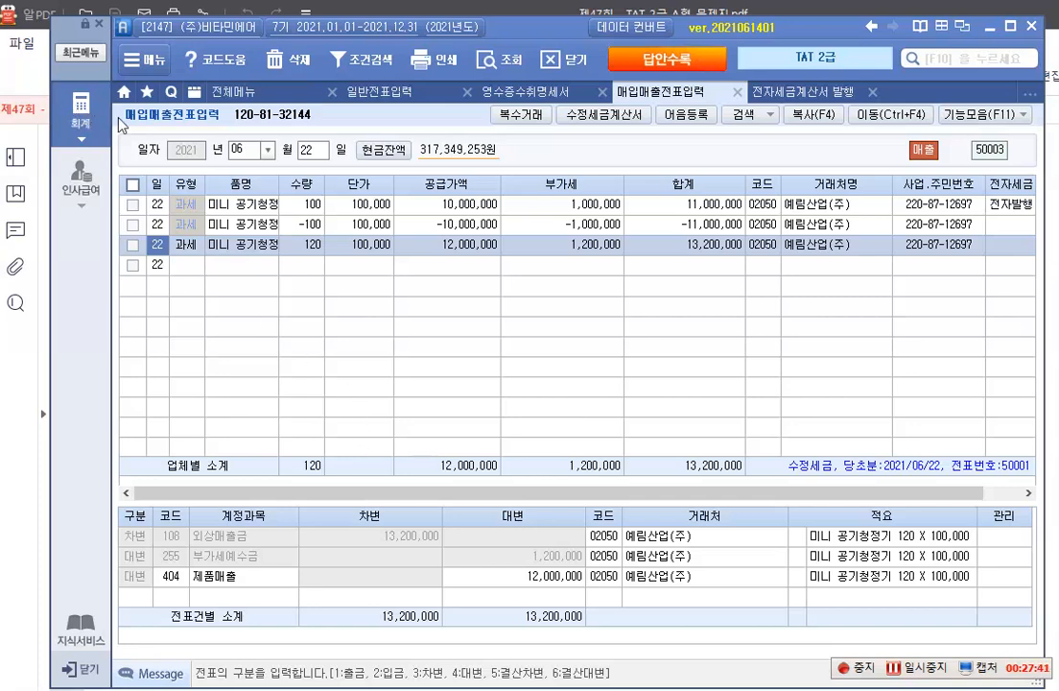
Query the sales invoices dated 2021-06-22 through 2021-06-22 in 전자세금계산서 발행 및 내역관리
click(804, 93)
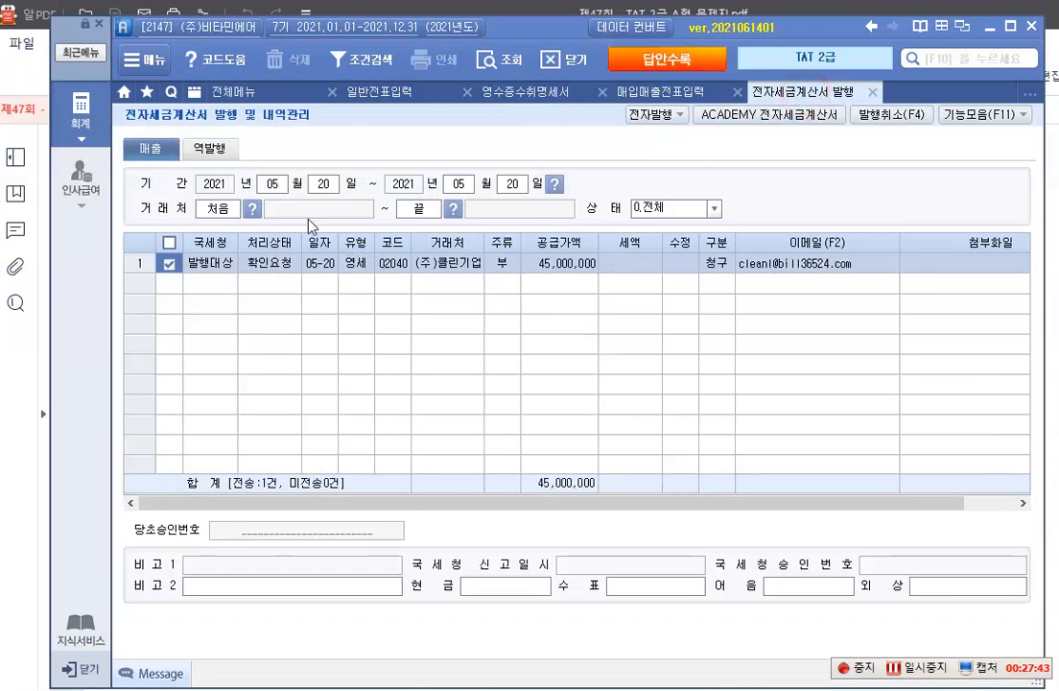
click(272, 187)
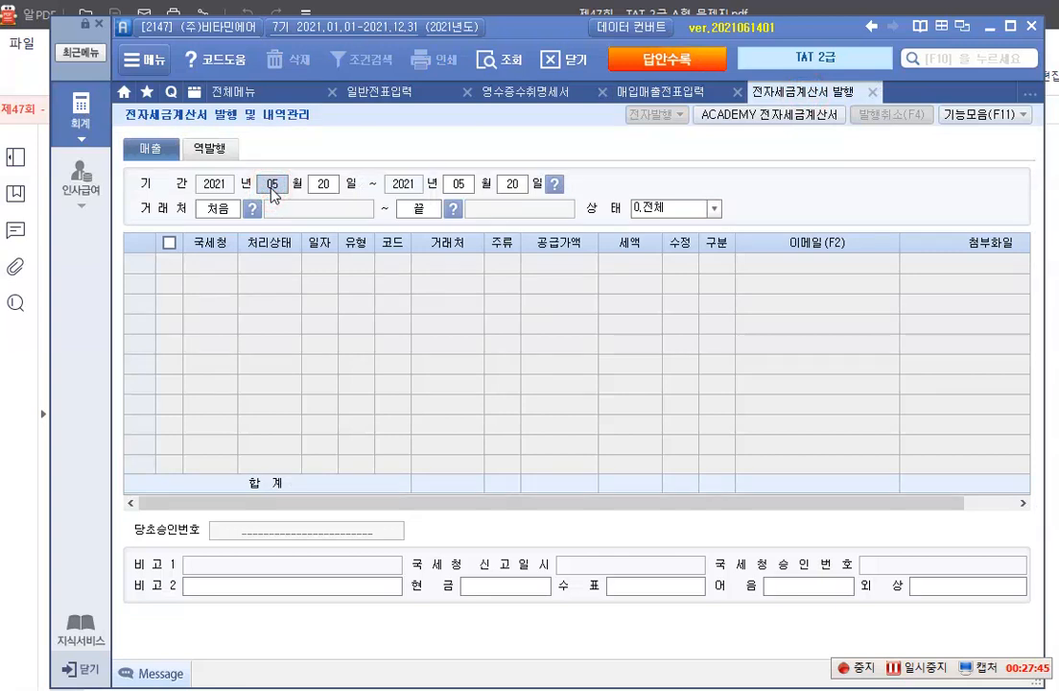
text(06)
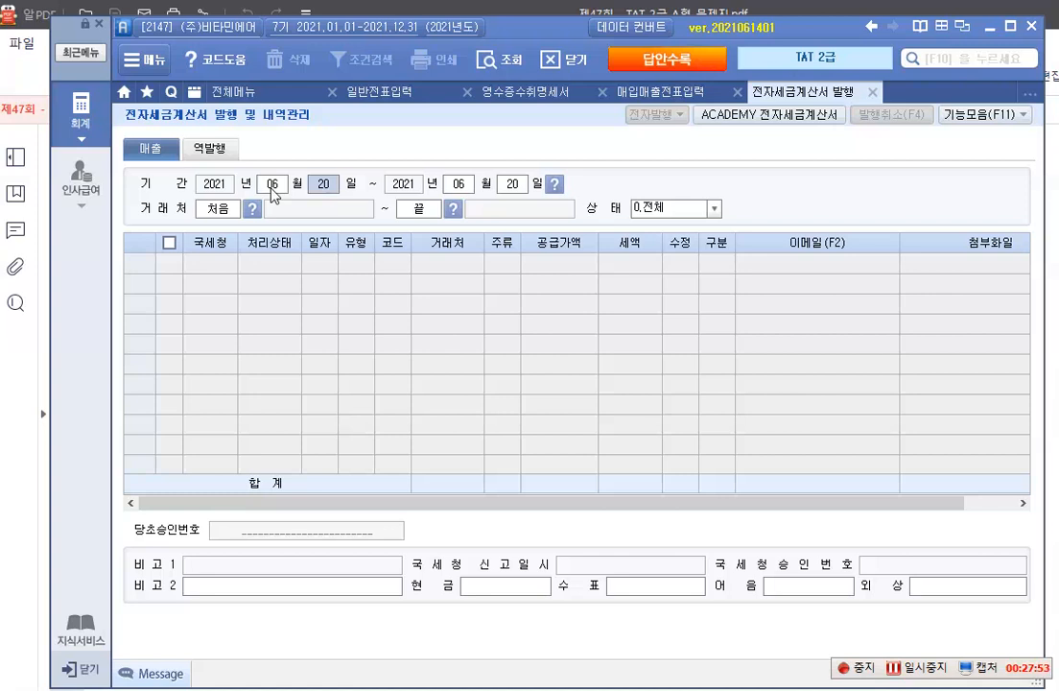
text(220622)
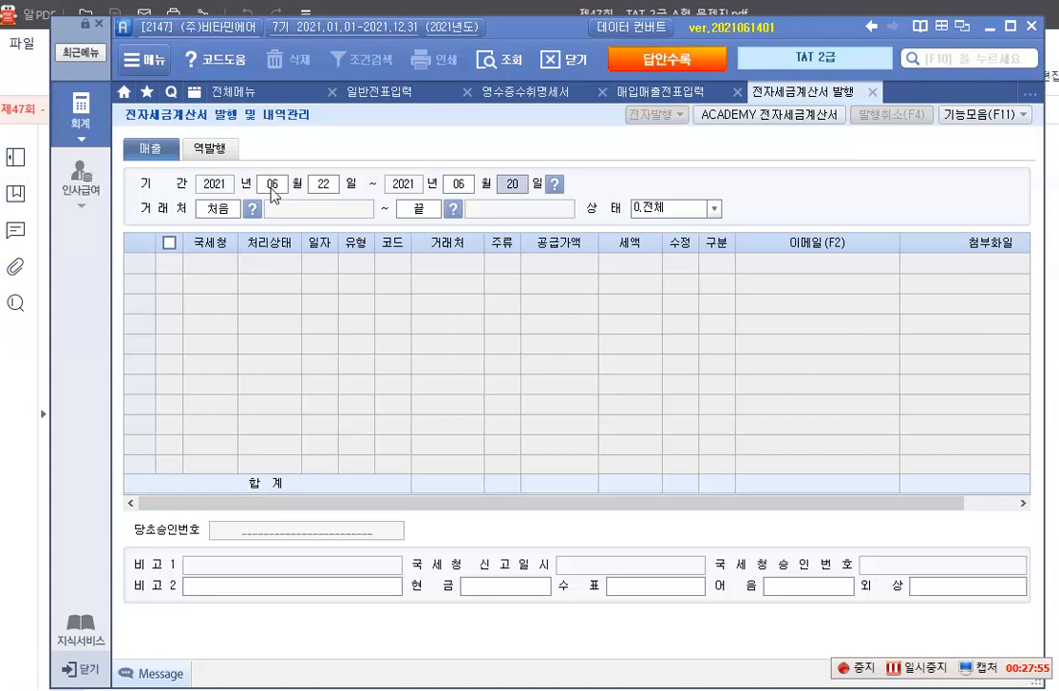
key(Return)
key(Return)
key(Return)
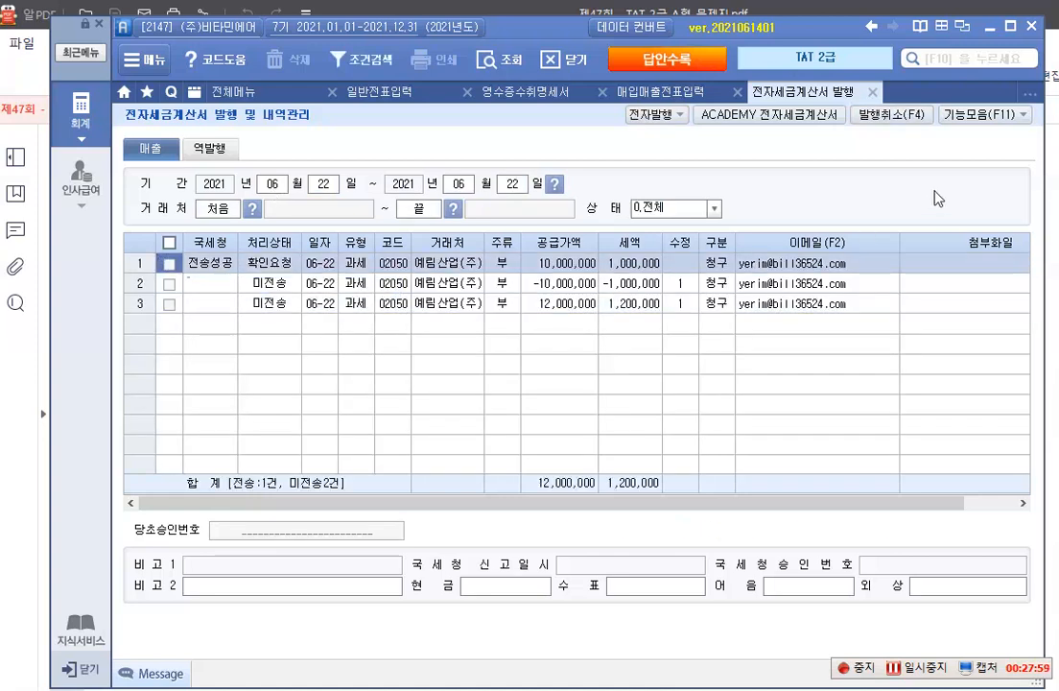
Issue the two 미전송 수정세금계산서 rows for 예림산업(주) with 전자발행 and confirm
click(169, 284)
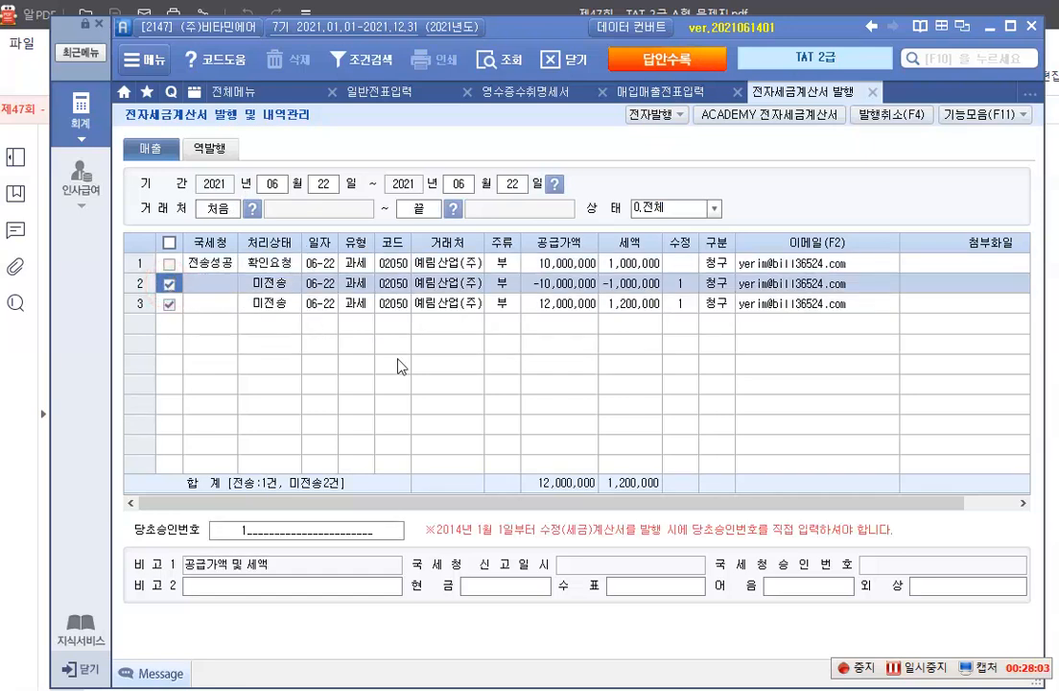
click(660, 114)
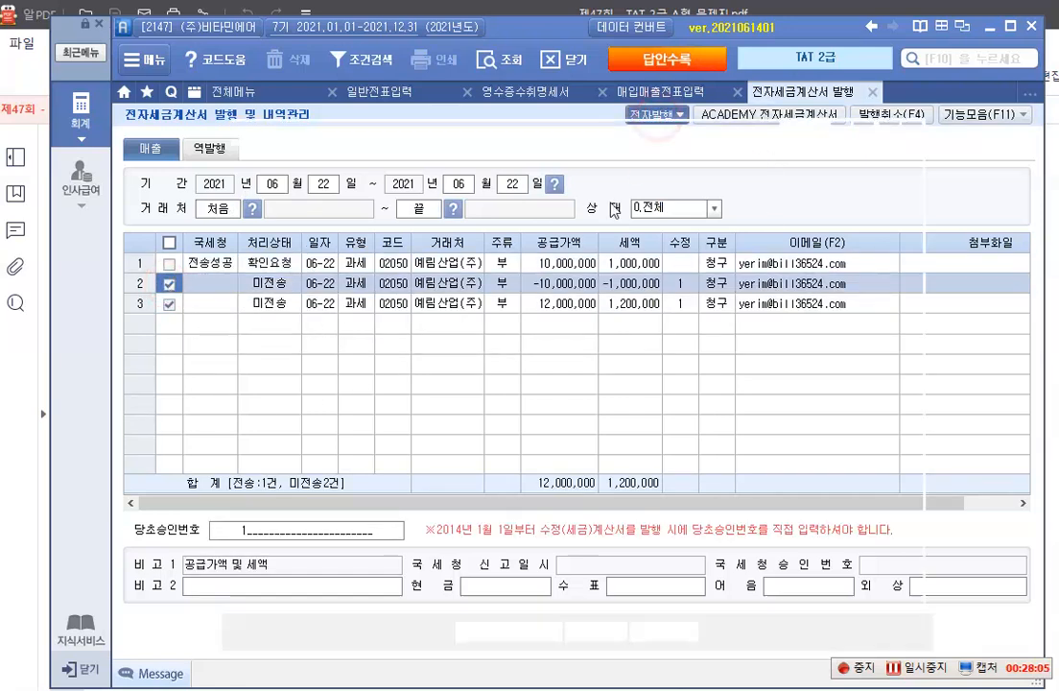
click(580, 630)
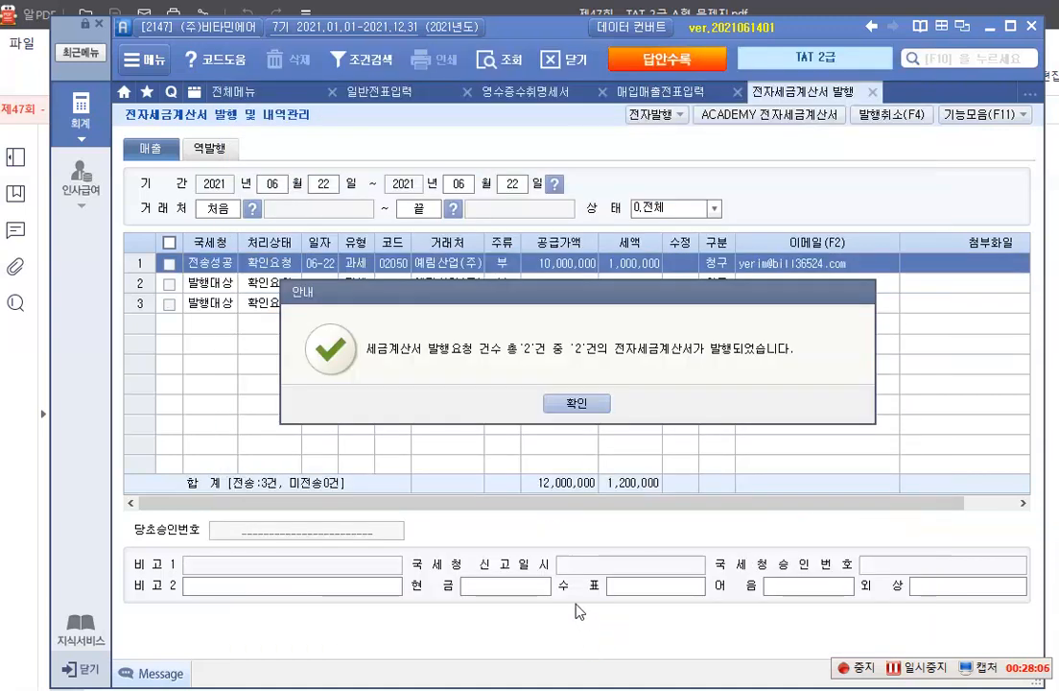
click(572, 404)
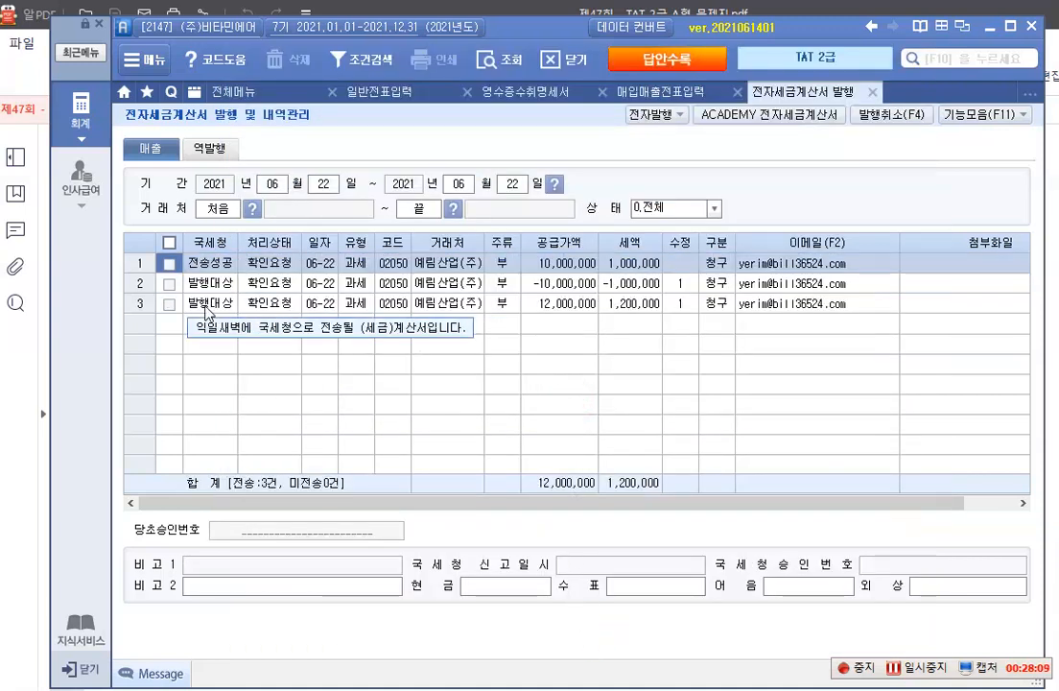
Select the two issued 수정세금계산서 rows, open ACADEMY 전자세금계산서 and query the June 22 sales invoices with 매출조회
click(169, 284)
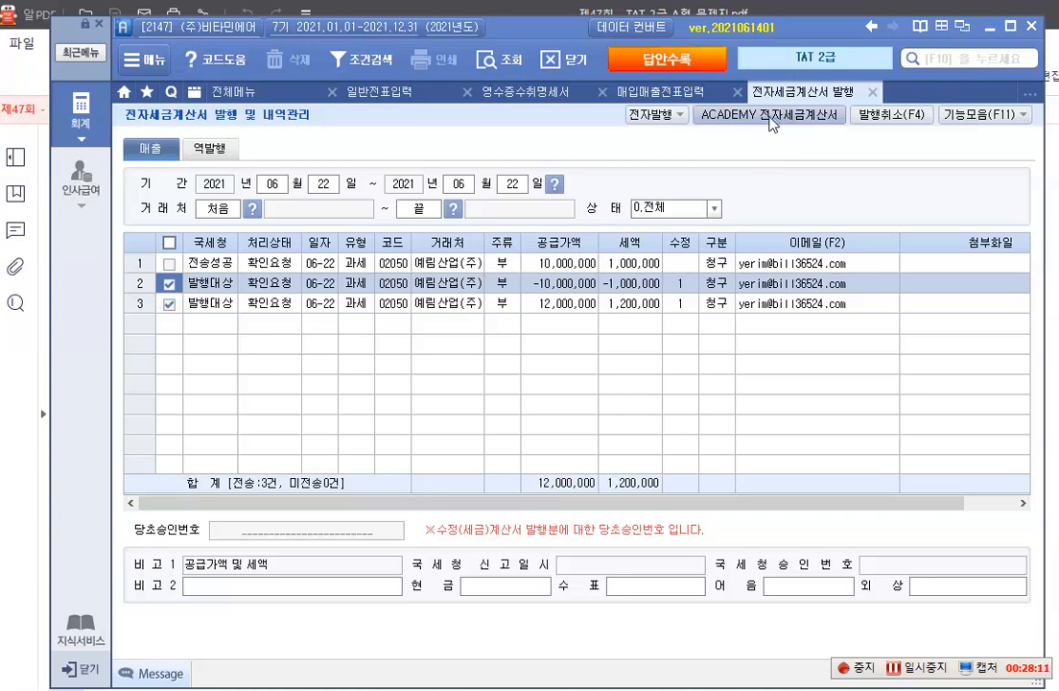
click(767, 114)
click(379, 393)
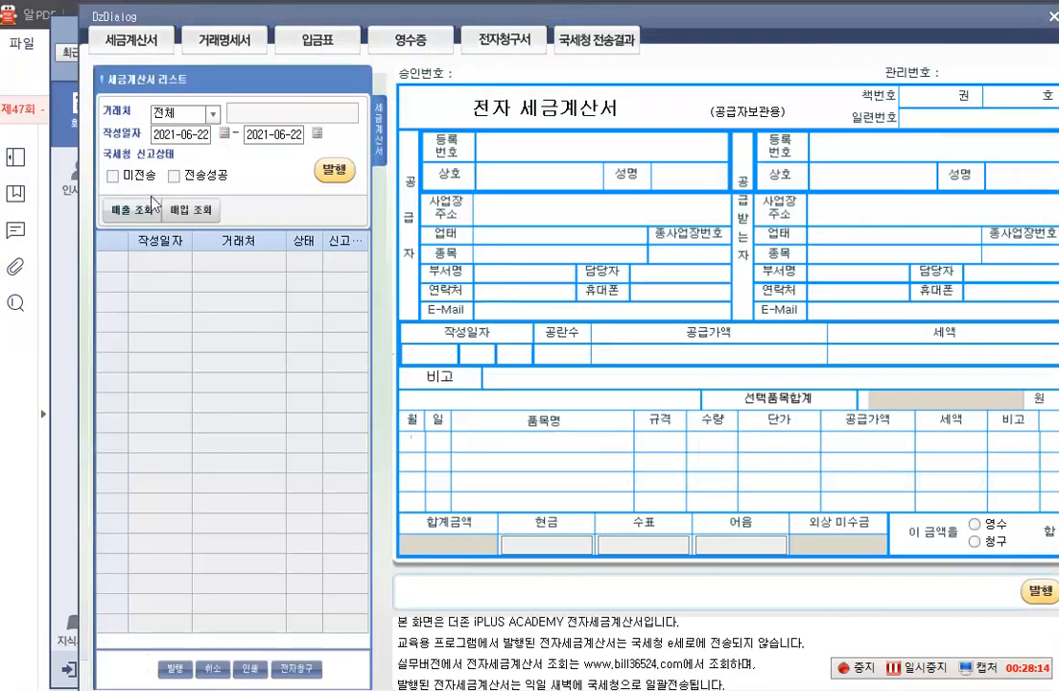
click(132, 209)
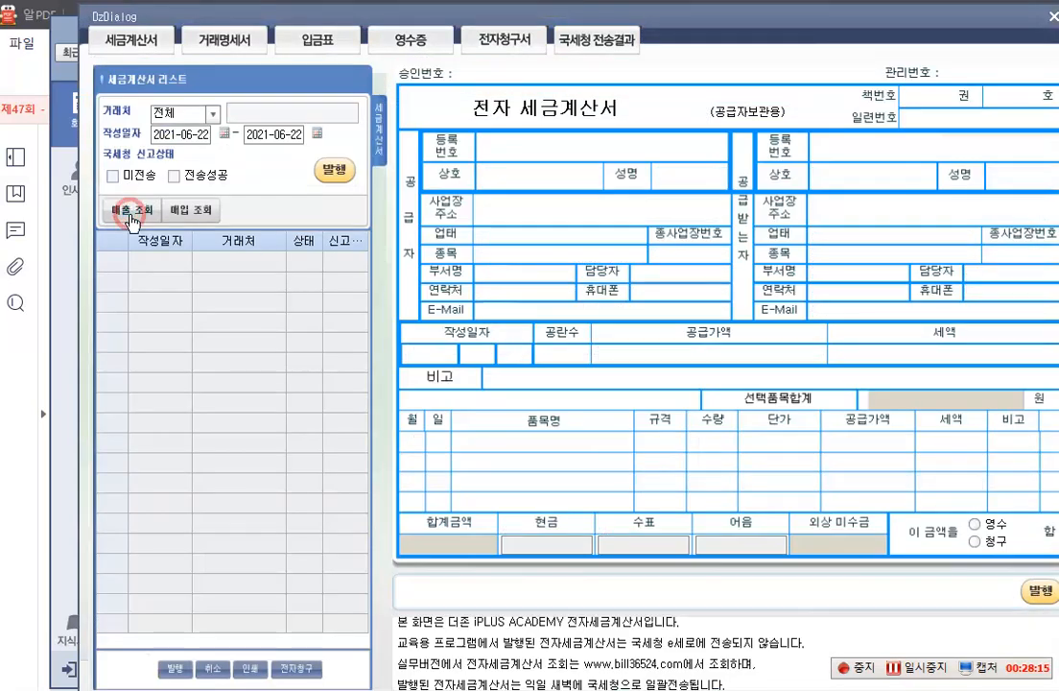
Issue the two 미전송 전자 수정세금계산서, for -10,000,000 and 12,000,000, to 예림산업(주)
click(227, 281)
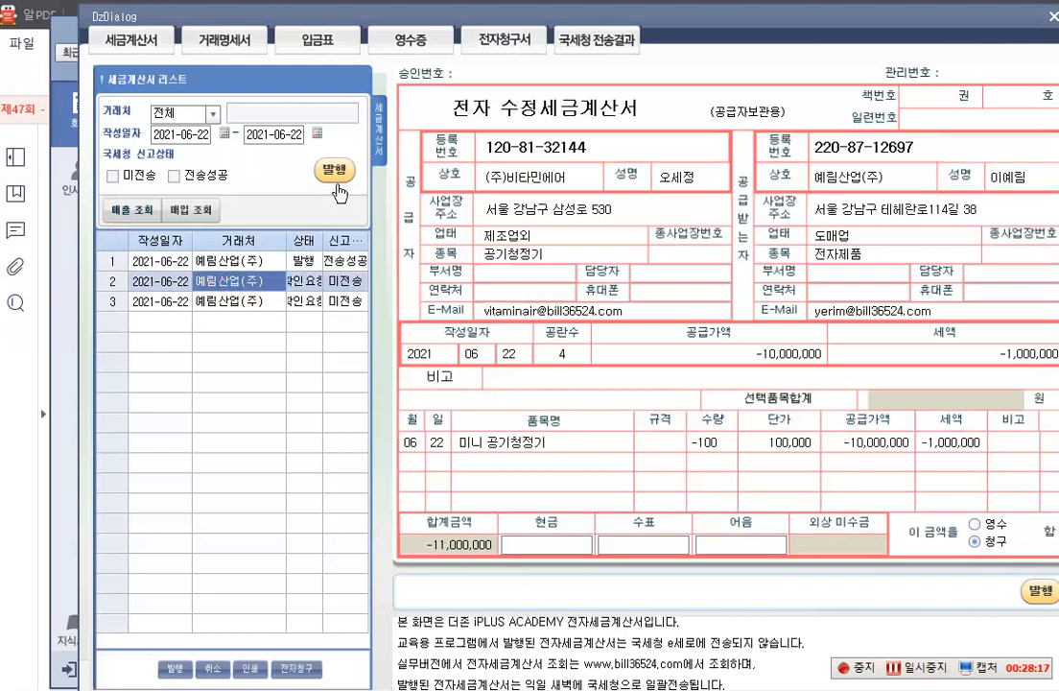
click(331, 169)
click(577, 403)
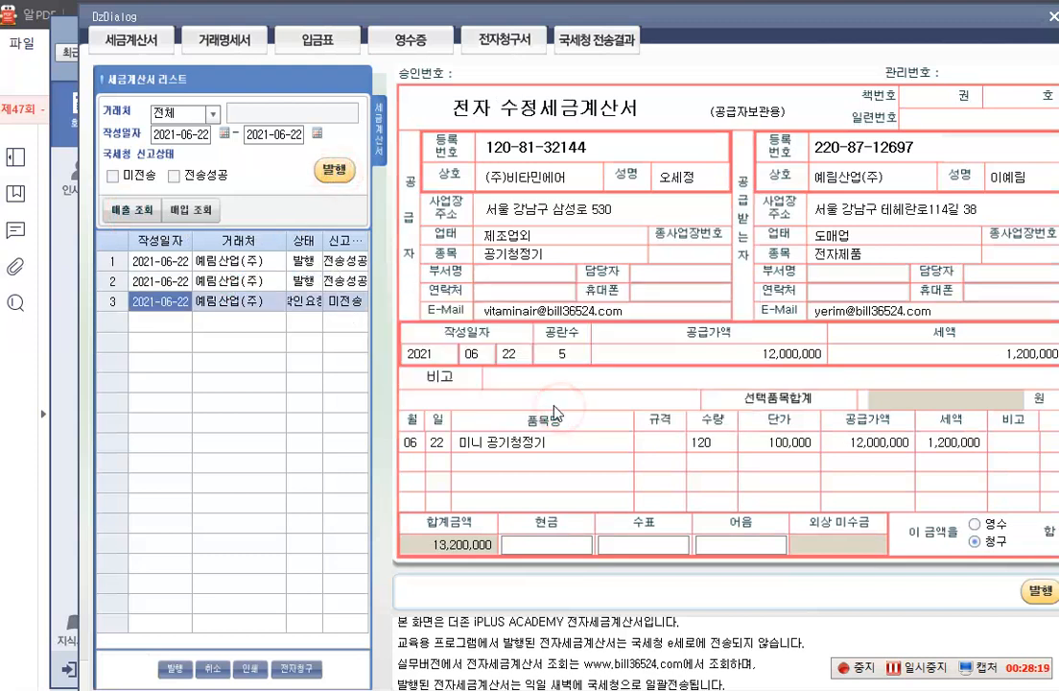
click(332, 170)
key(Return)
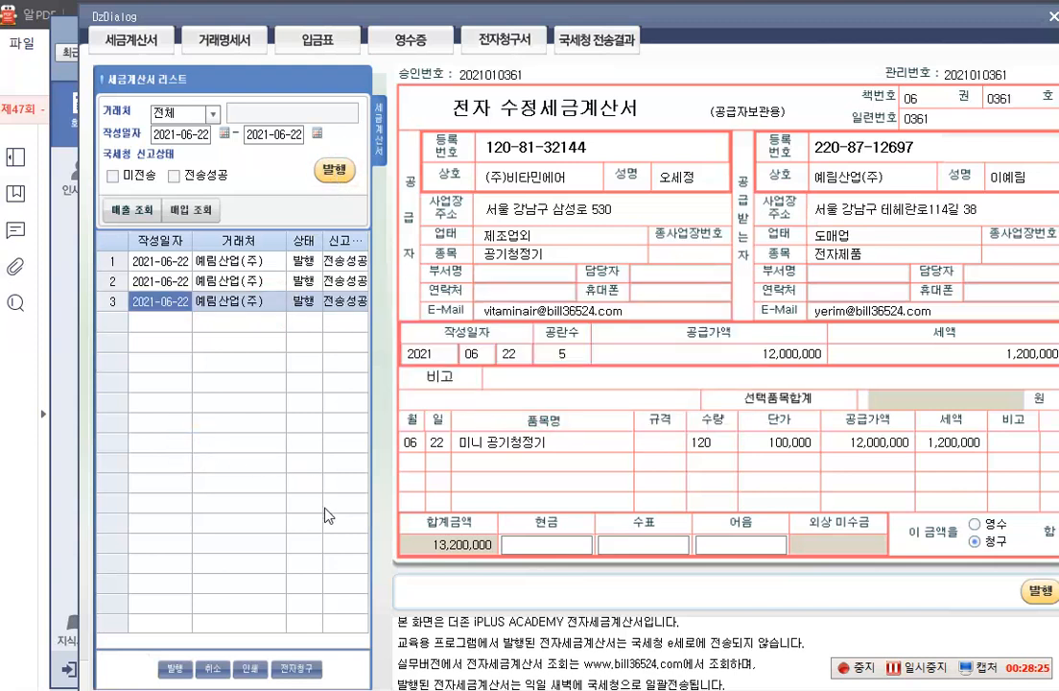
Close the ACADEMY 전자세금계산서 window and reload the June 22 entries in 매입매출전표입력
click(1053, 16)
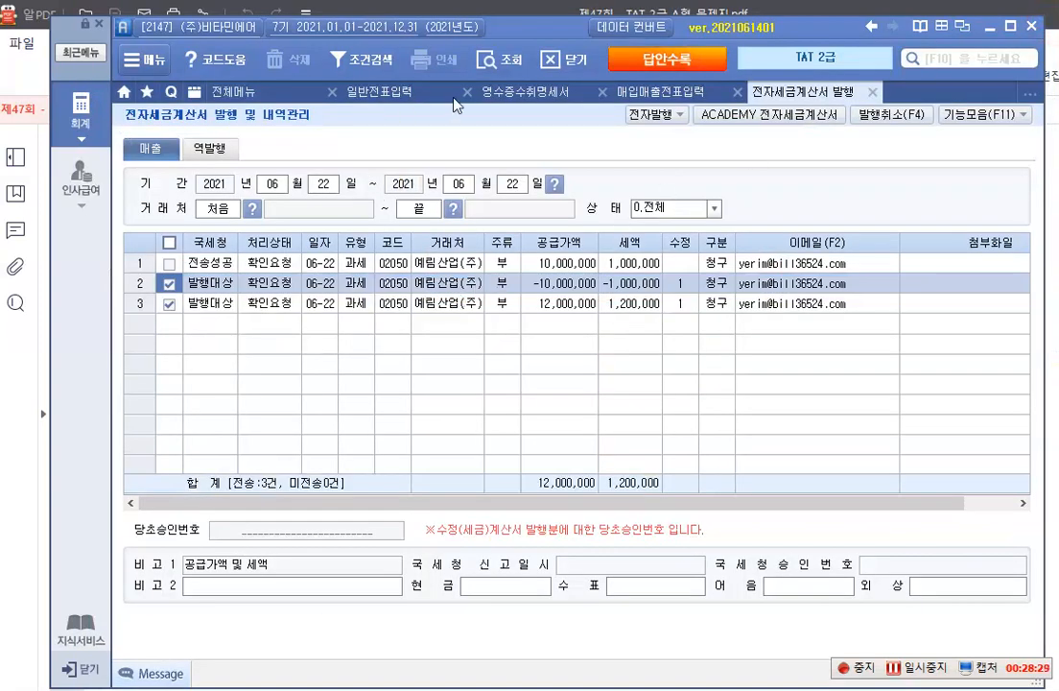
click(619, 93)
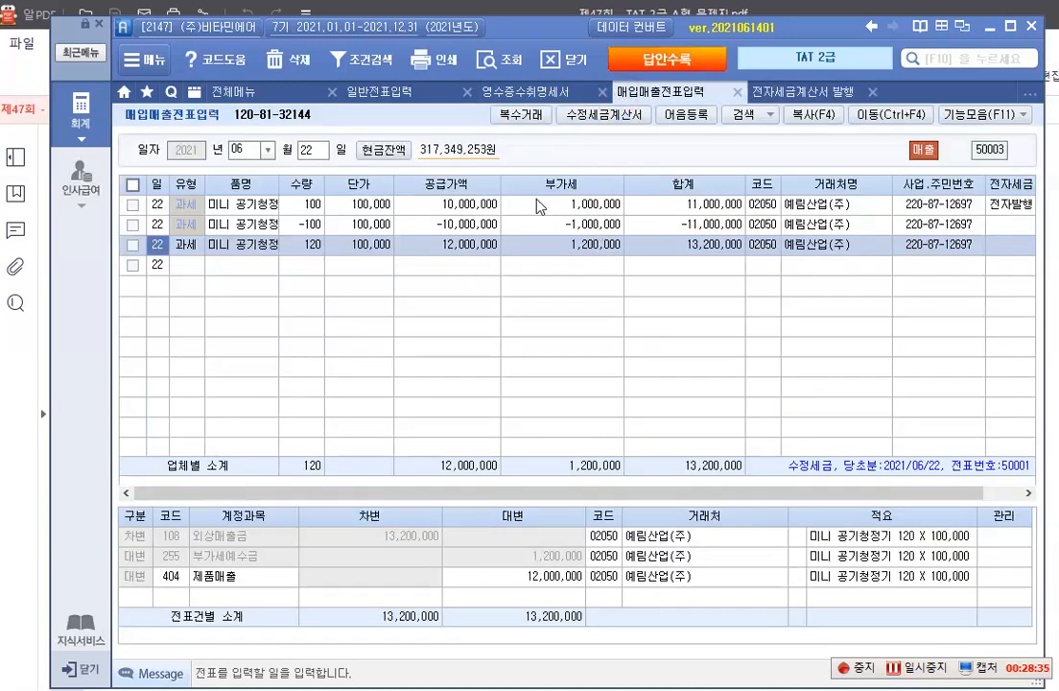
click(303, 151)
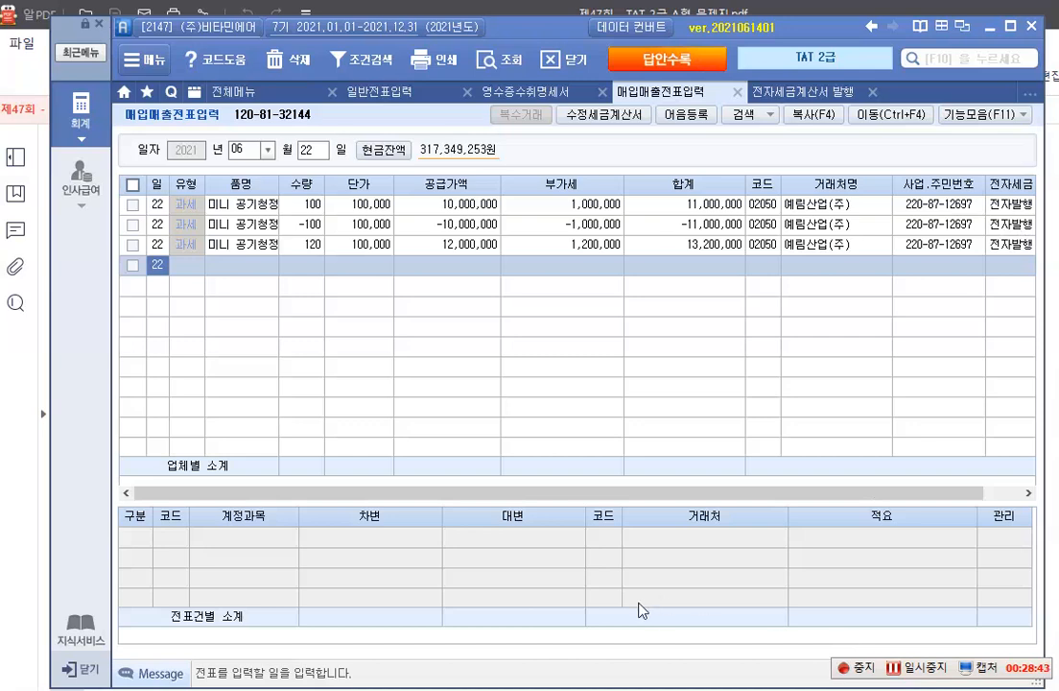
Switch to the exam PDF and box the 신고번호 and 구매자 fields of item 3's 수출신고필증
click(417, 687)
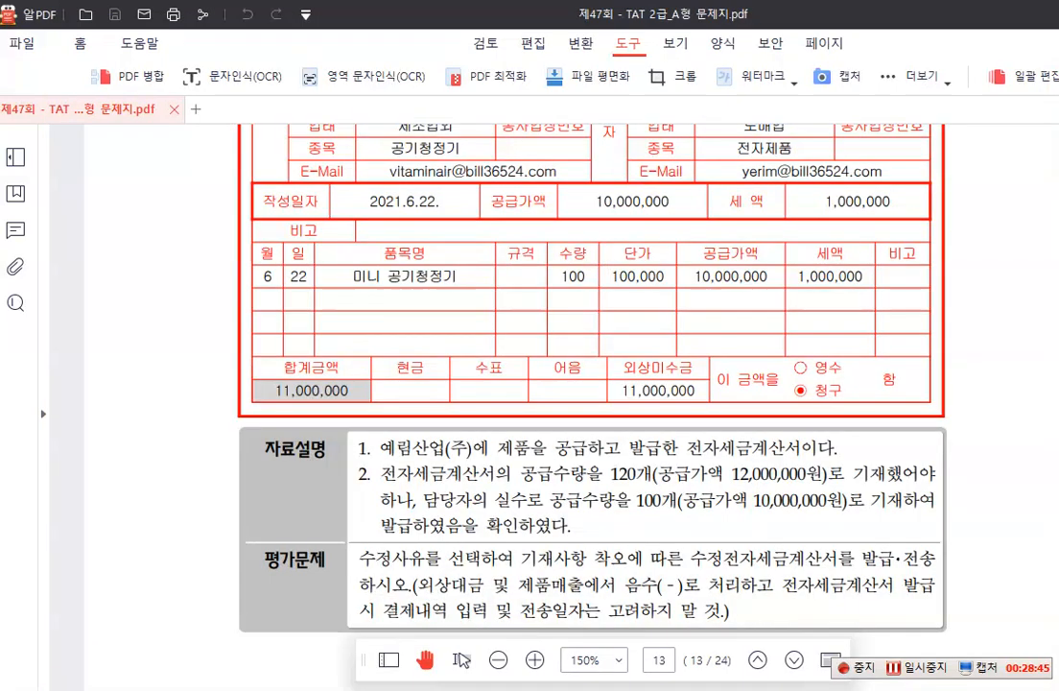
scroll(583, 384, down, 5)
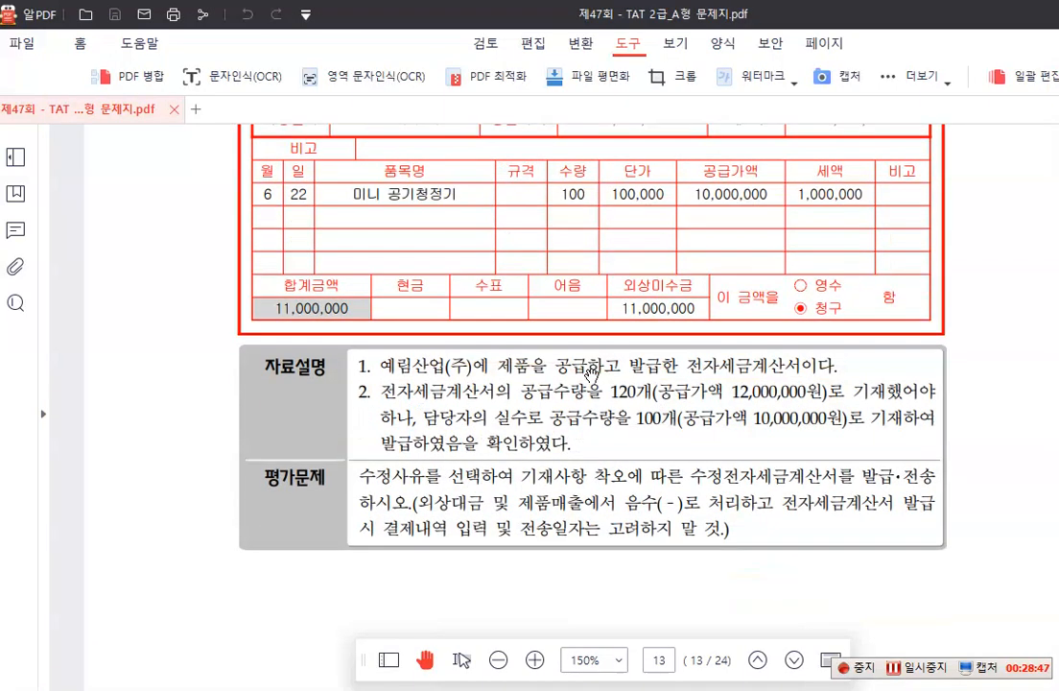
scroll(592, 375, down, 8)
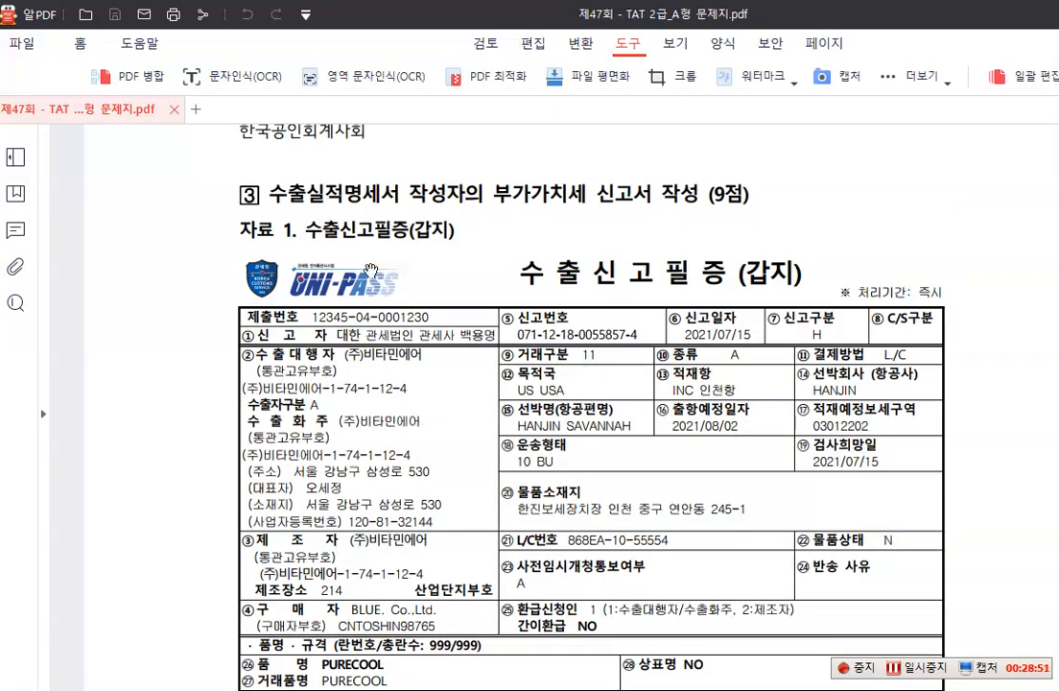
scroll(342, 210, down, 1)
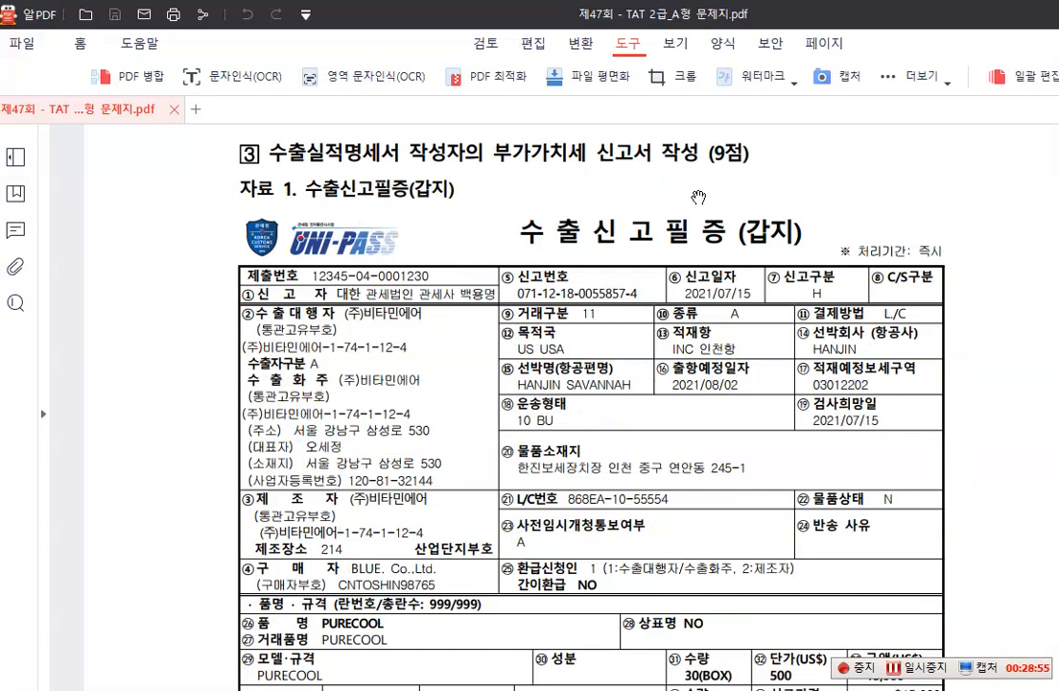
scroll(698, 198, down, 1)
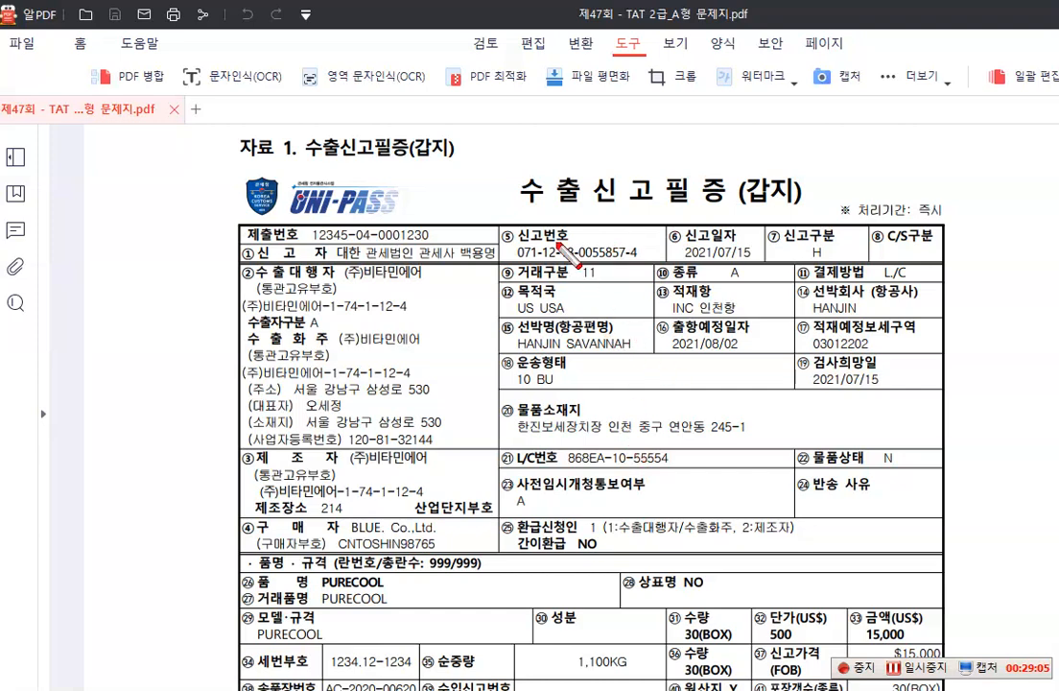
drag(497, 223, 667, 261)
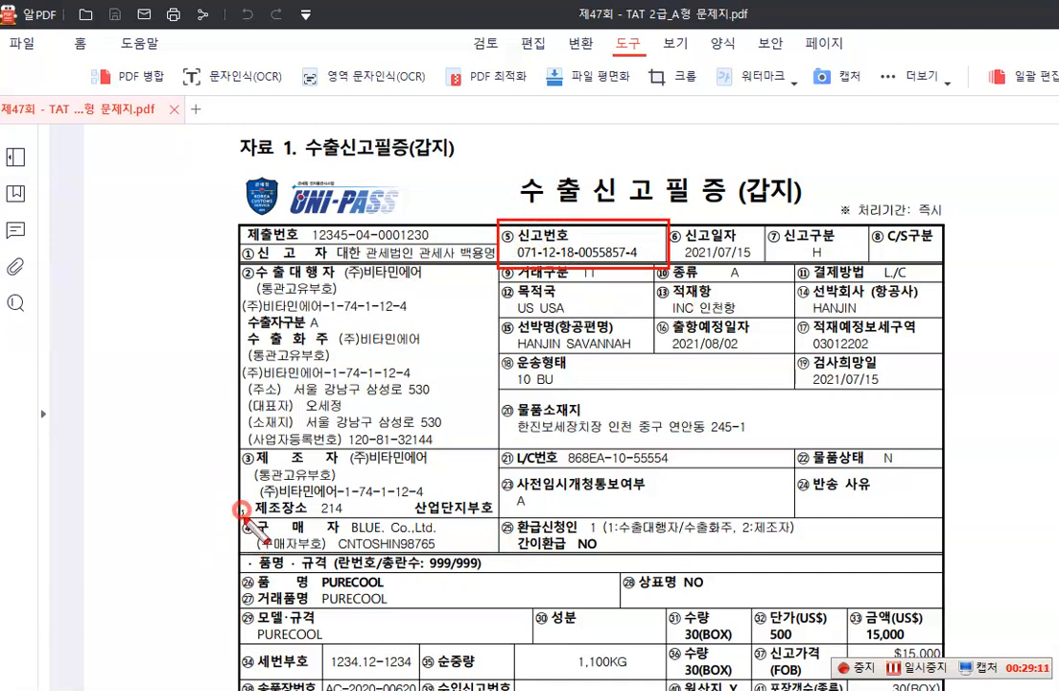
mouse_move(240, 510)
mouse_down()
mouse_move(451, 537)
mouse_move(492, 557)
mouse_up()
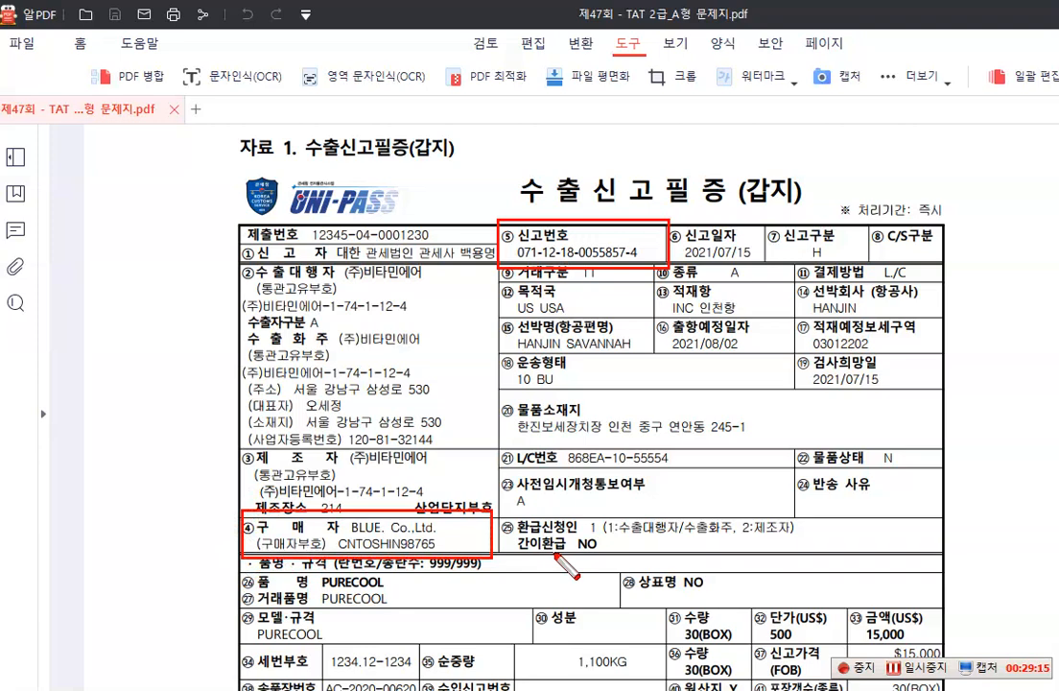
Box the 결제금액 row of the 수출신고필증, then clear the marking
scroll(555, 556, down, 3)
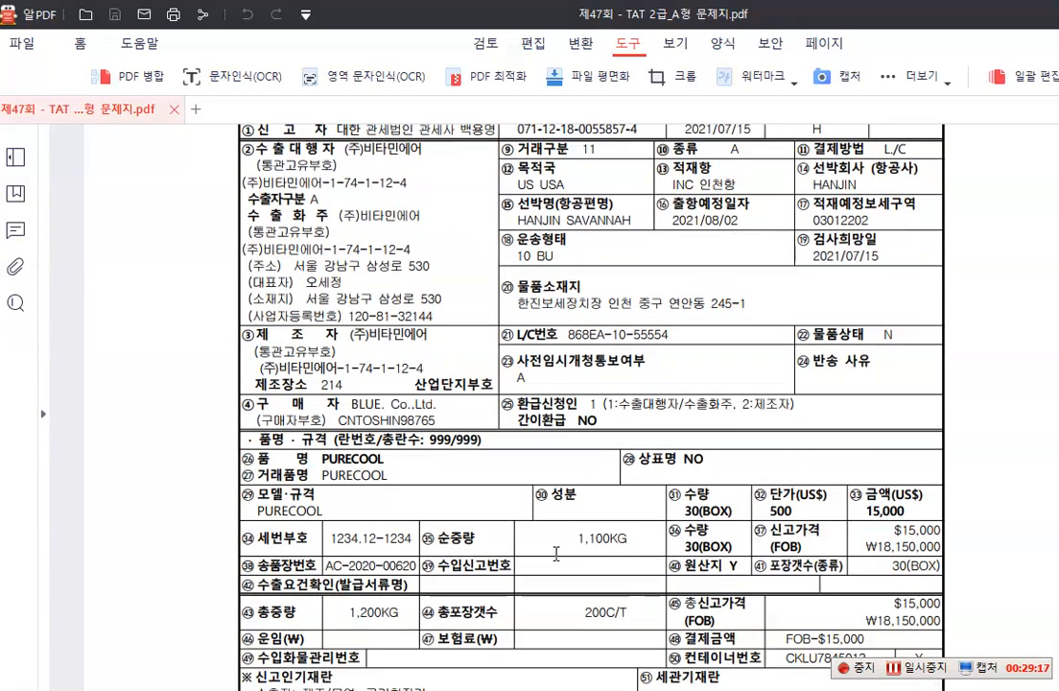
scroll(555, 553, down, 1)
key(ctrl+2)
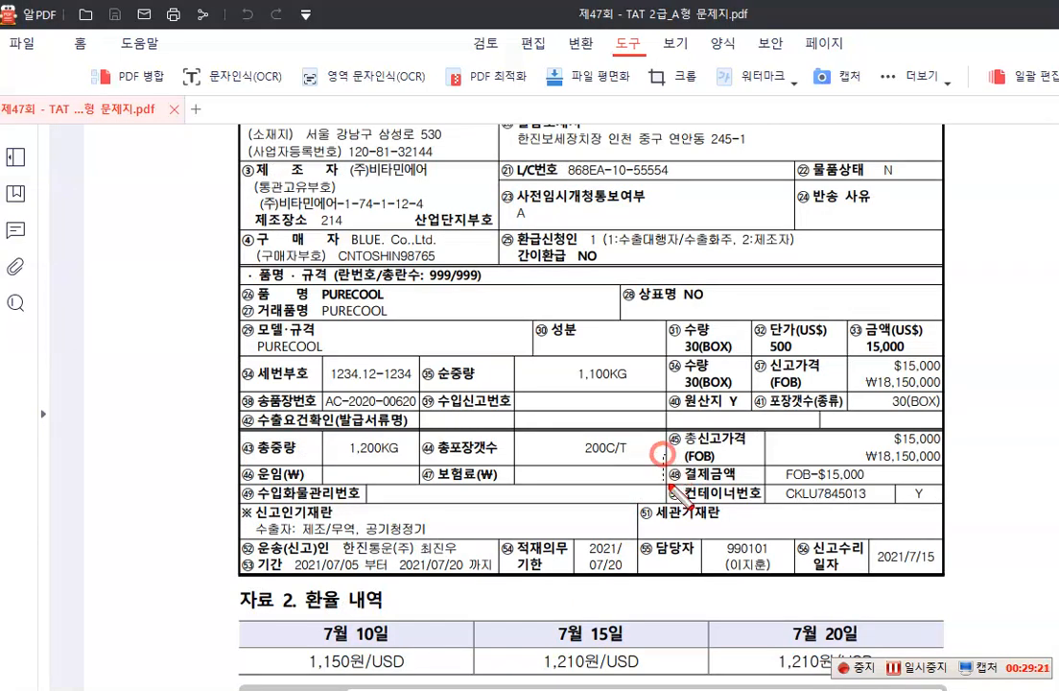
drag(665, 456, 947, 486)
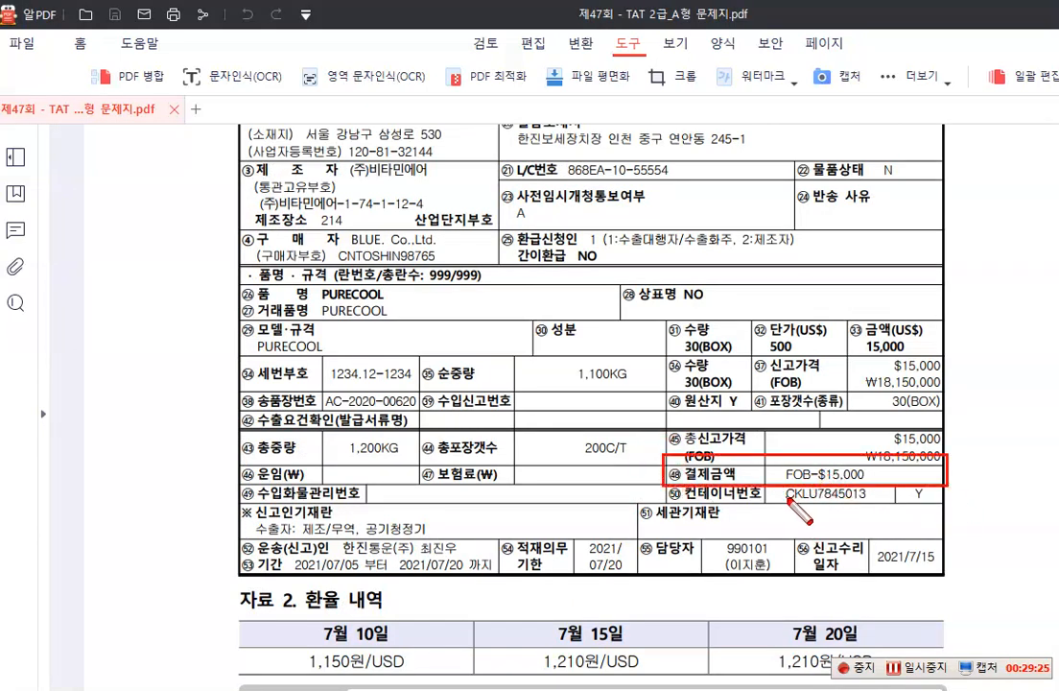
key(Escape)
Box 선적지인도조건, 직수출, 수출대금은 7월 15일, 원화로 환가, 국민은행 보통예금 계좌 and 7월 20일 in item 3's 자료설명
scroll(780, 505, down, 4)
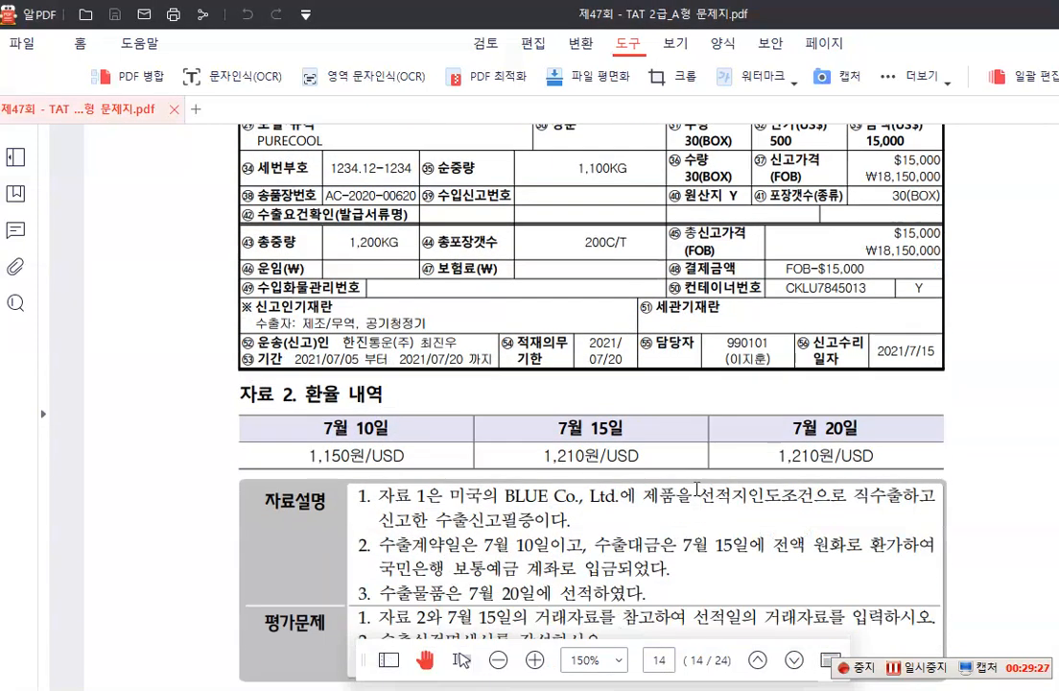
scroll(696, 490, down, 1)
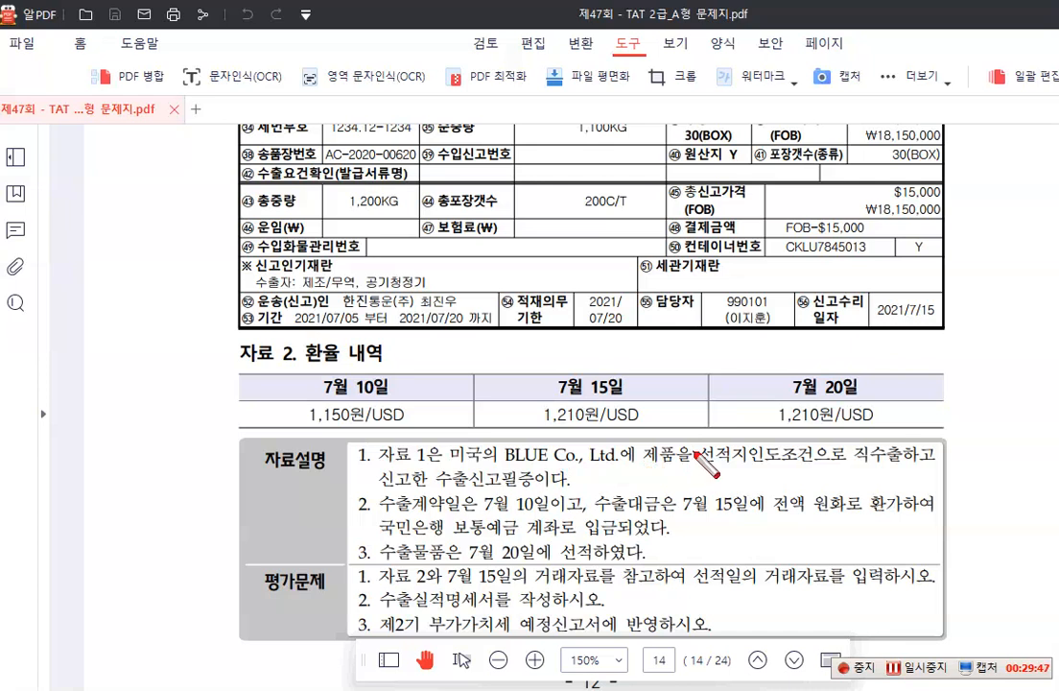
mouse_move(695, 443)
mouse_down()
mouse_move(777, 468)
mouse_move(902, 467)
mouse_up()
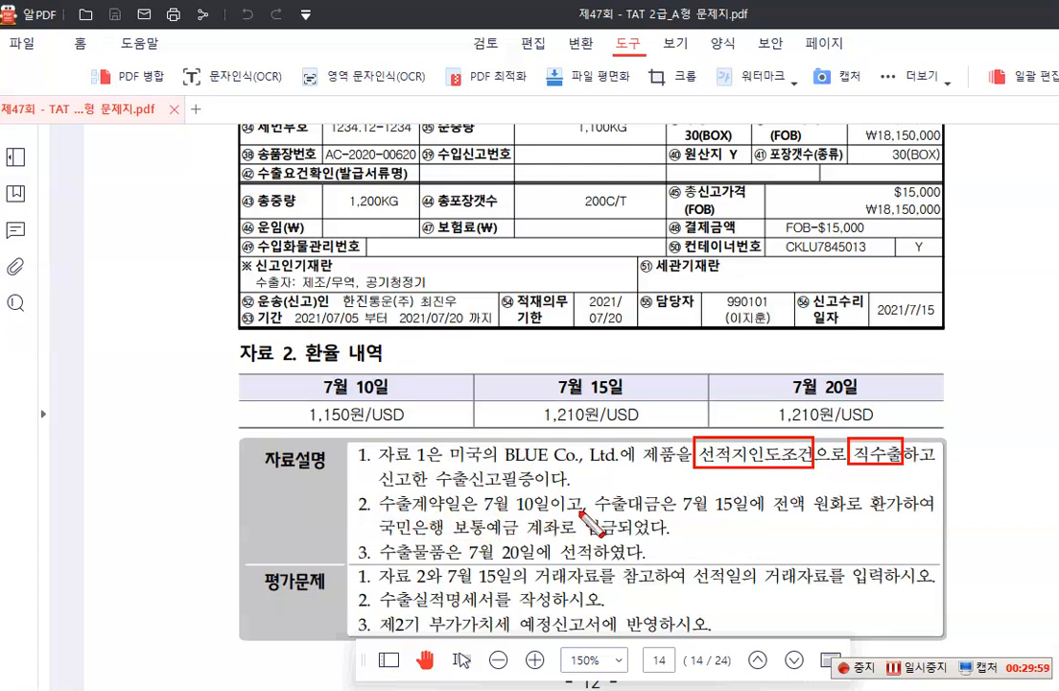
mouse_move(586, 490)
mouse_down()
mouse_move(654, 526)
mouse_move(757, 519)
mouse_up()
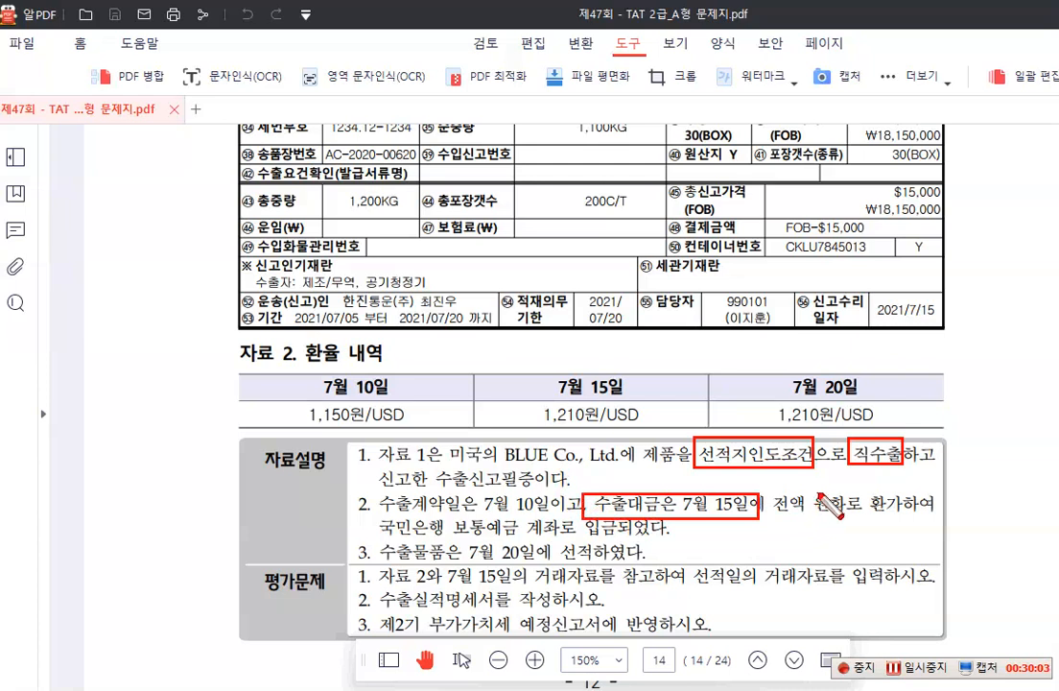
drag(818, 495, 904, 520)
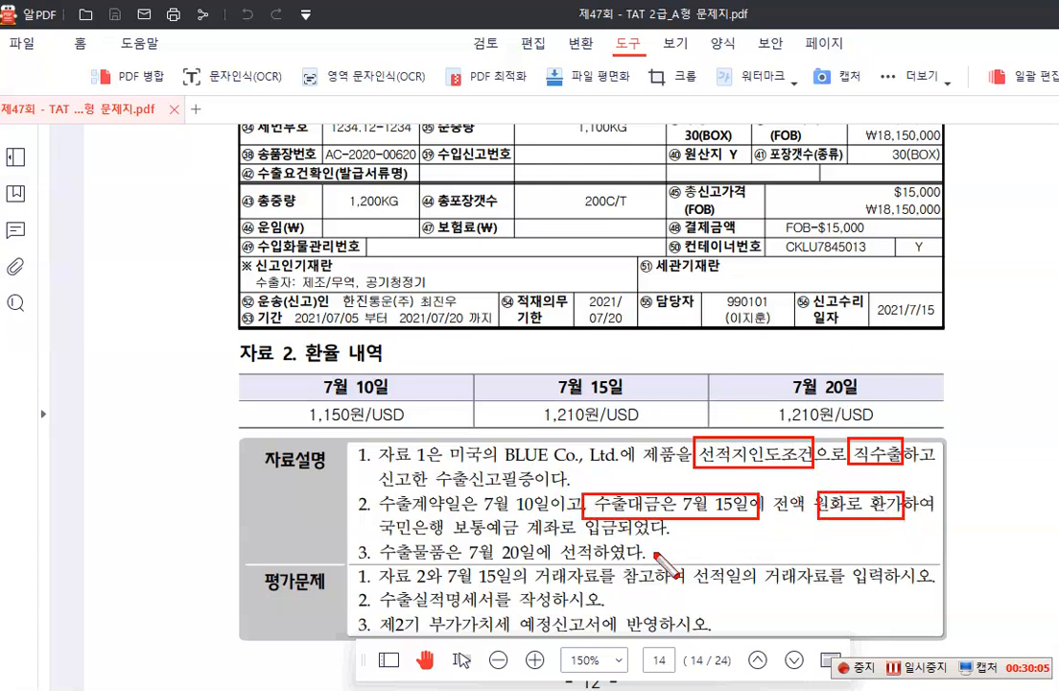
click(370, 518)
drag(369, 518, 558, 539)
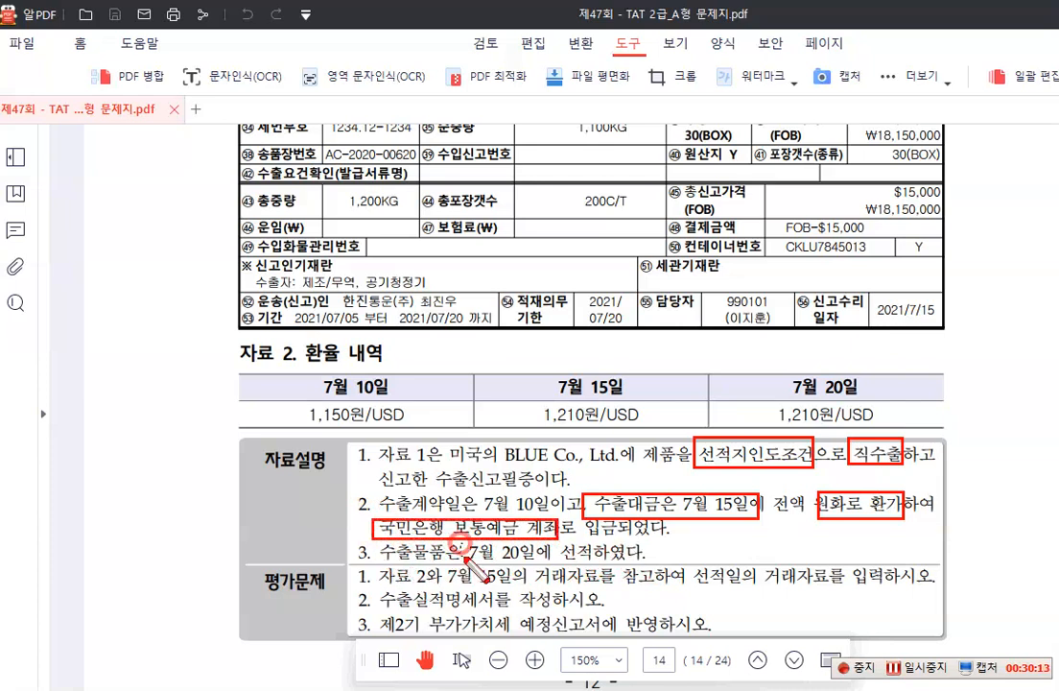
drag(461, 541, 536, 567)
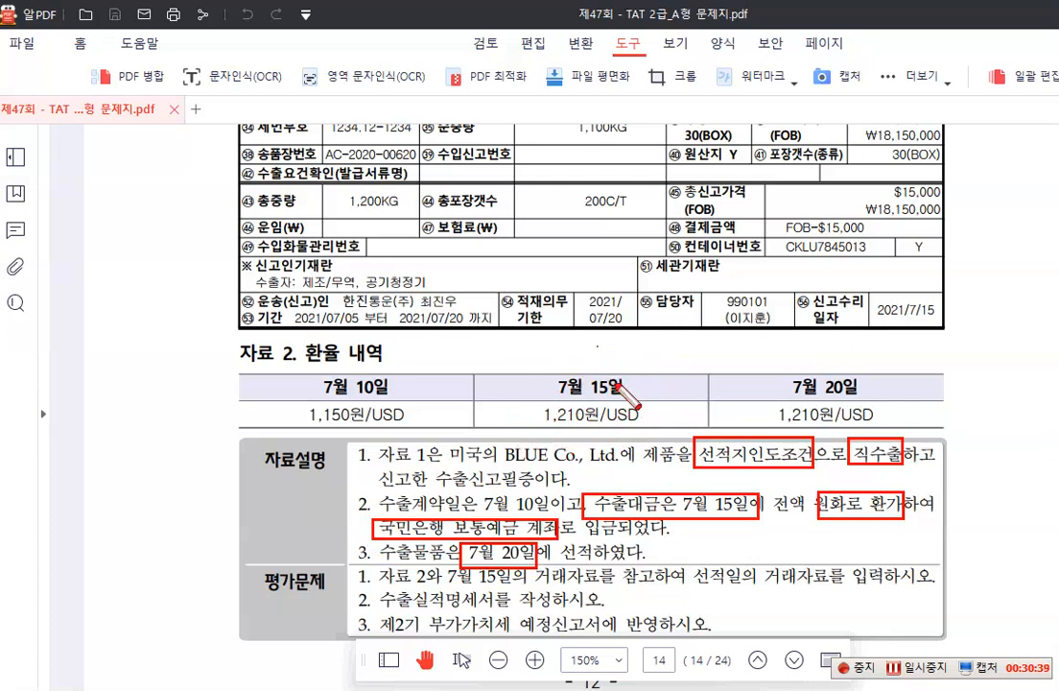
Box the 7월 15일 rate in item 3's 환율 내역, plus 7월 15일 and 선적일 in the 평가문제
mouse_move(525, 364)
mouse_down()
mouse_move(668, 422)
mouse_move(668, 431)
mouse_up()
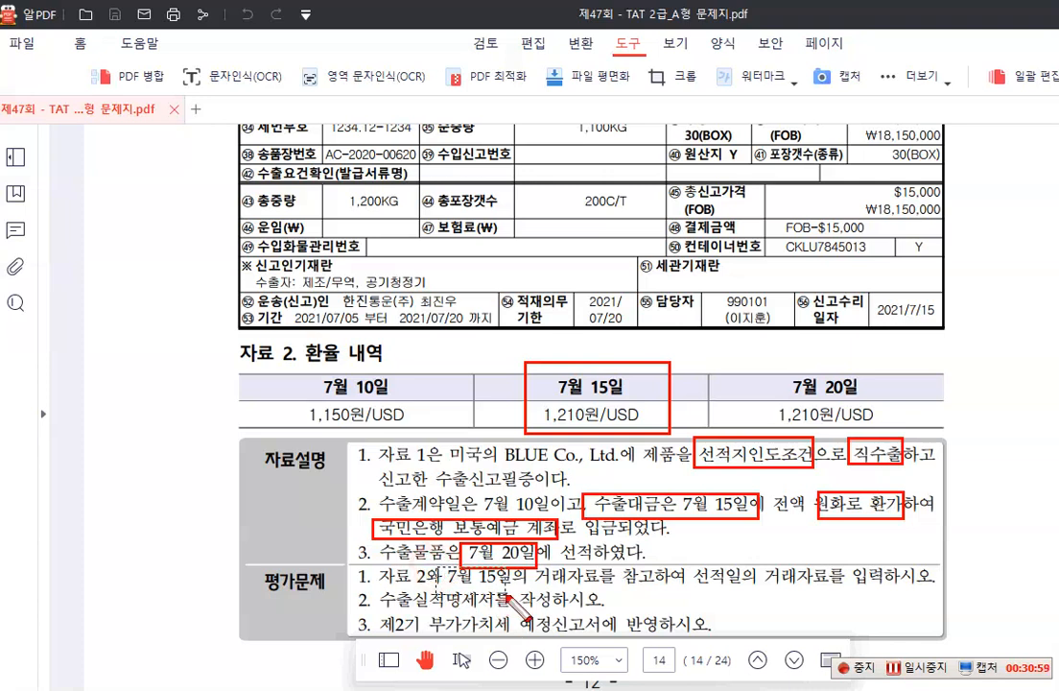
drag(437, 561, 505, 595)
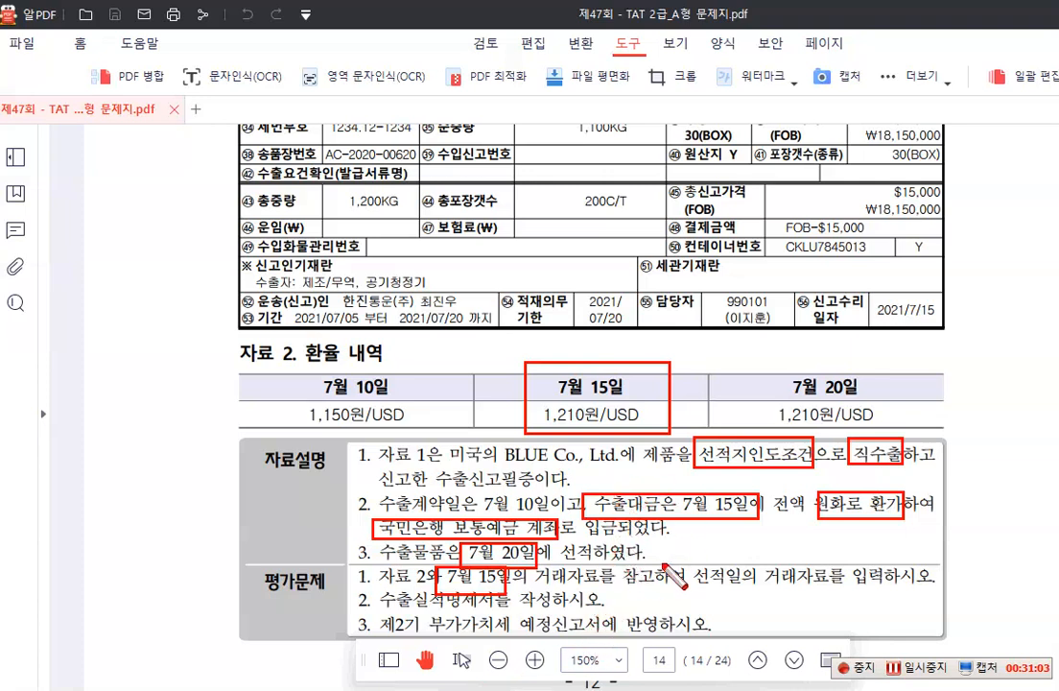
drag(679, 561, 744, 589)
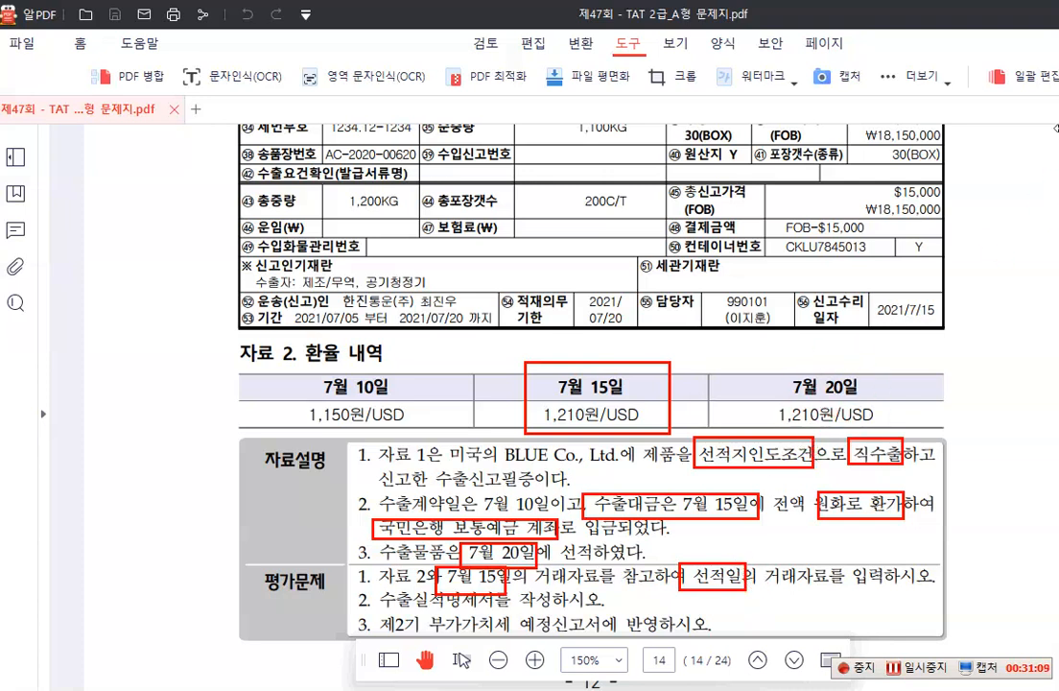
Label the 7월 20일 exchange-rate column 선적일 and the 7월 15일 column 환가
click(797, 365)
text(선적일)
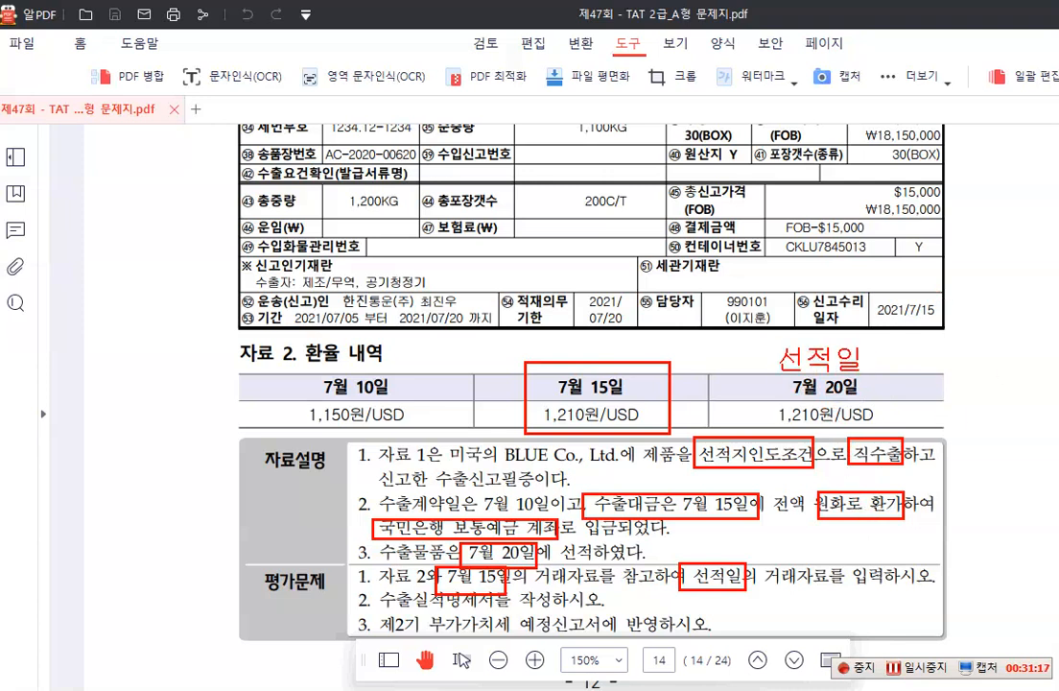
click(585, 345)
text(환가)
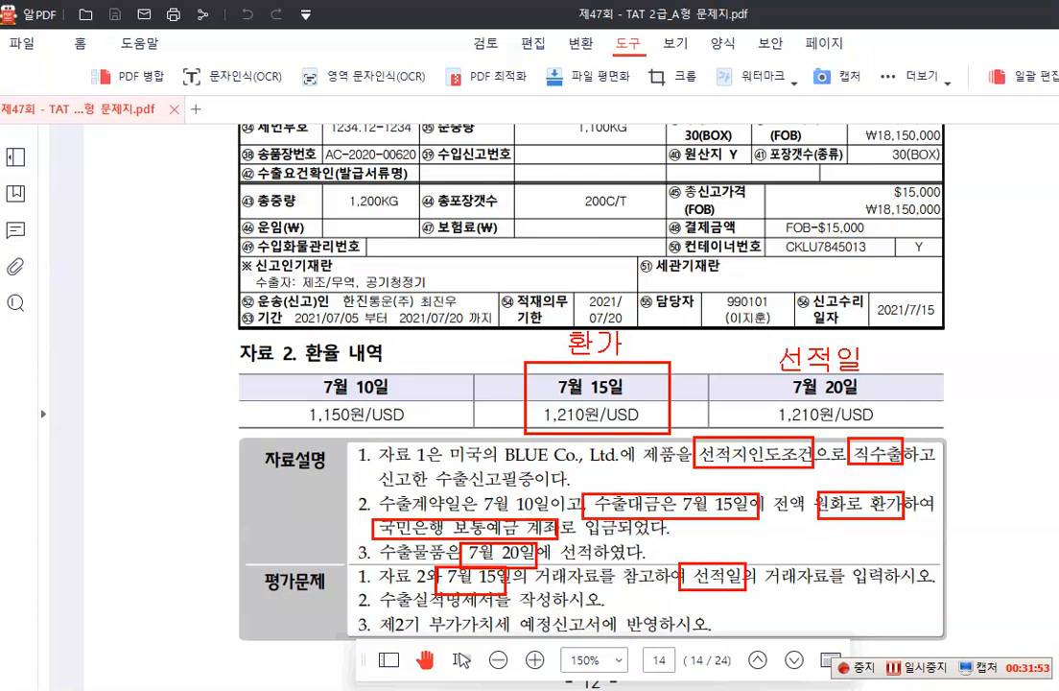
click(100, 409)
text(1)
key(BackSpace)
Box the 결제금액 row of the 수출신고필증 and write the conversion "$15,000 x ₩1,210" beside the form
drag(662, 213, 885, 242)
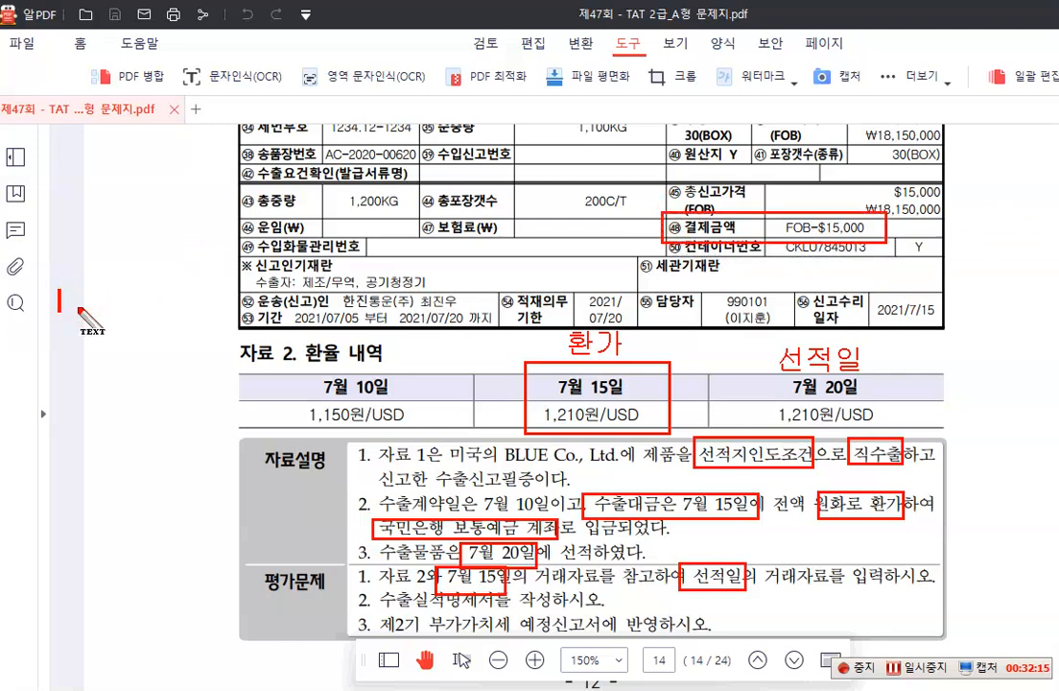
text($150)
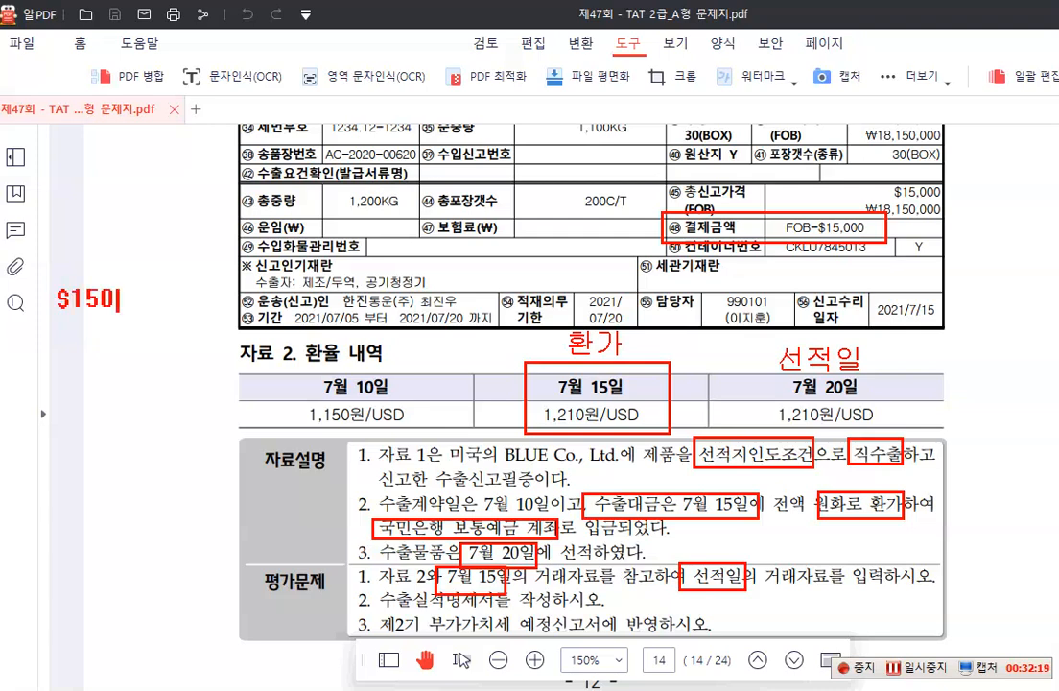
key(BackSpace)
text(,000 ㅌ)
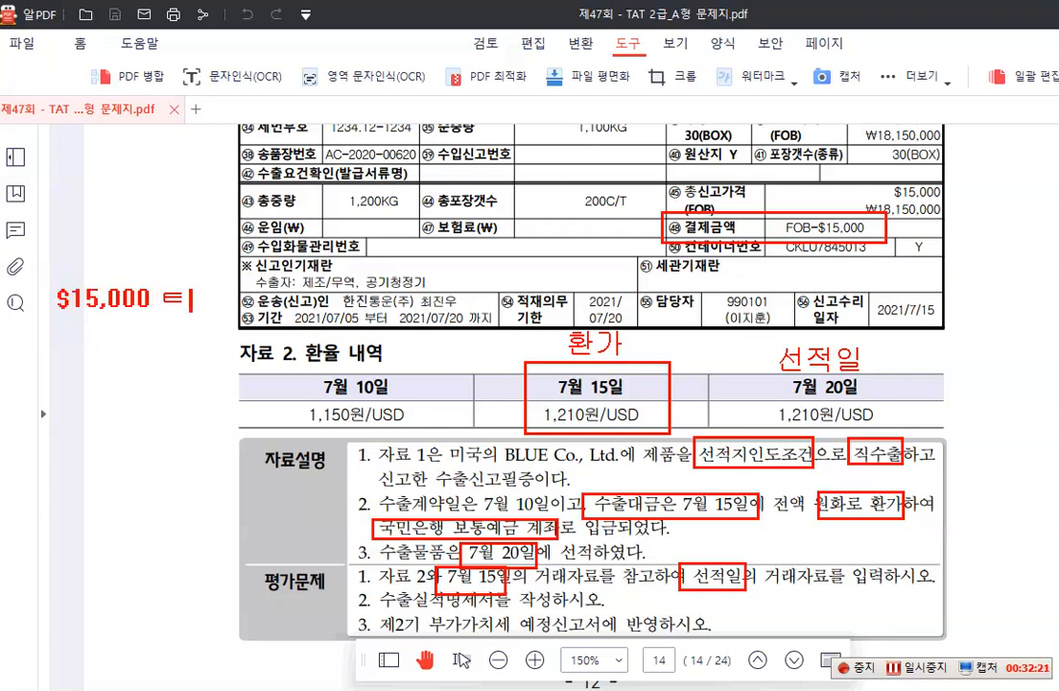
key(BackSpace)
text(x)
text( ₩1)
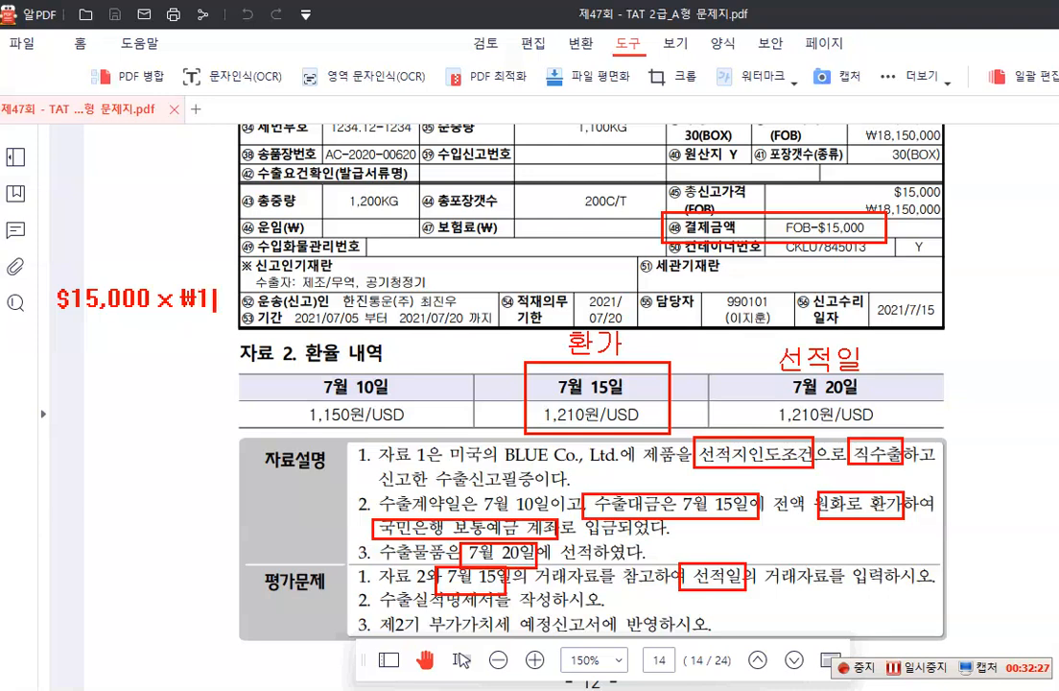
text(,210)
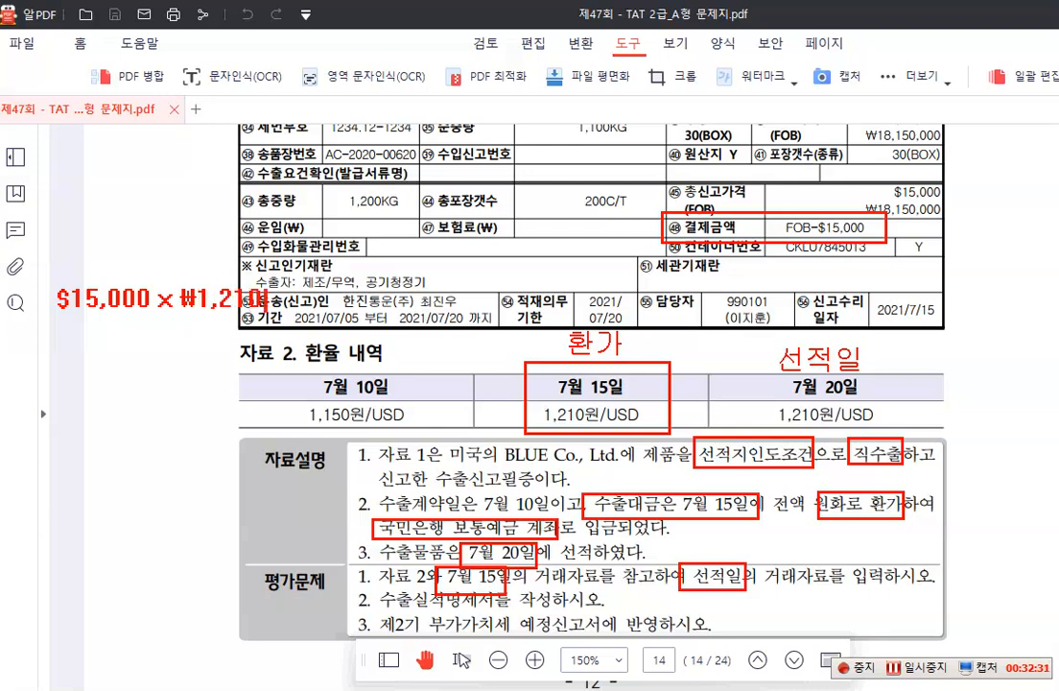
text(  (7)
Add the date [7/15] to the conversion note and write the result =18,150,000 beneath it
text(15])
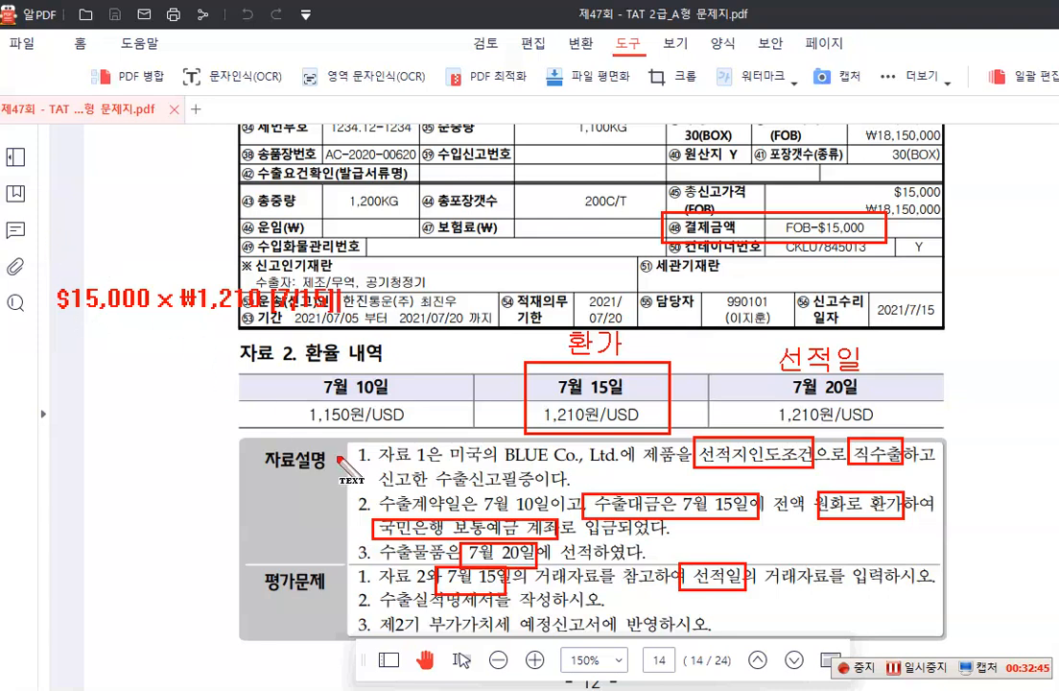
key(Return)
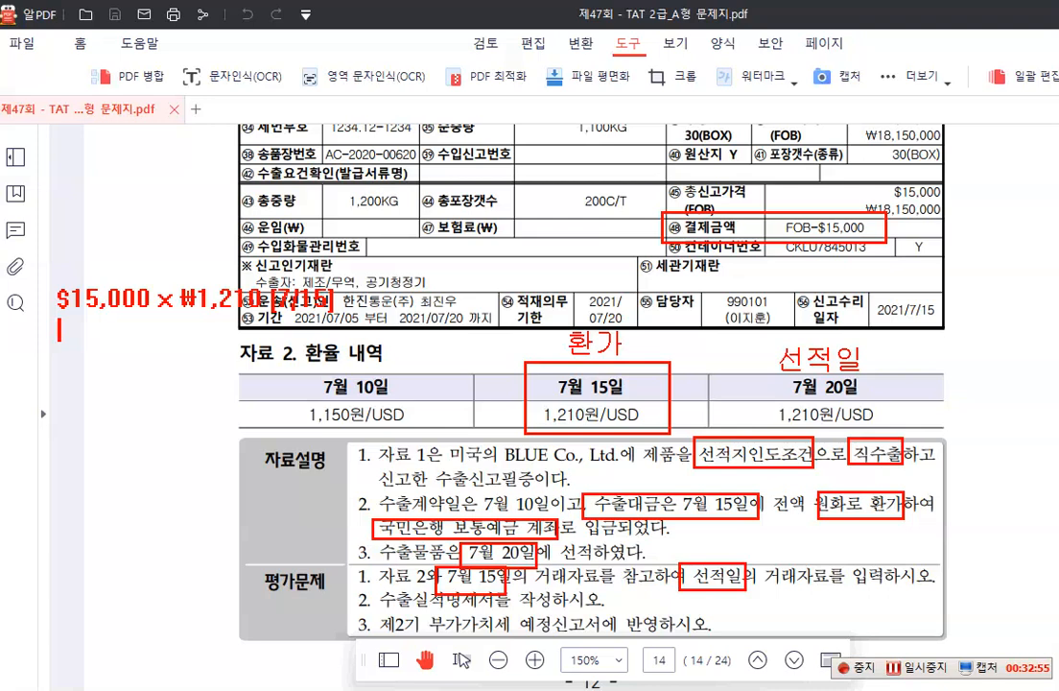
text(=18,)
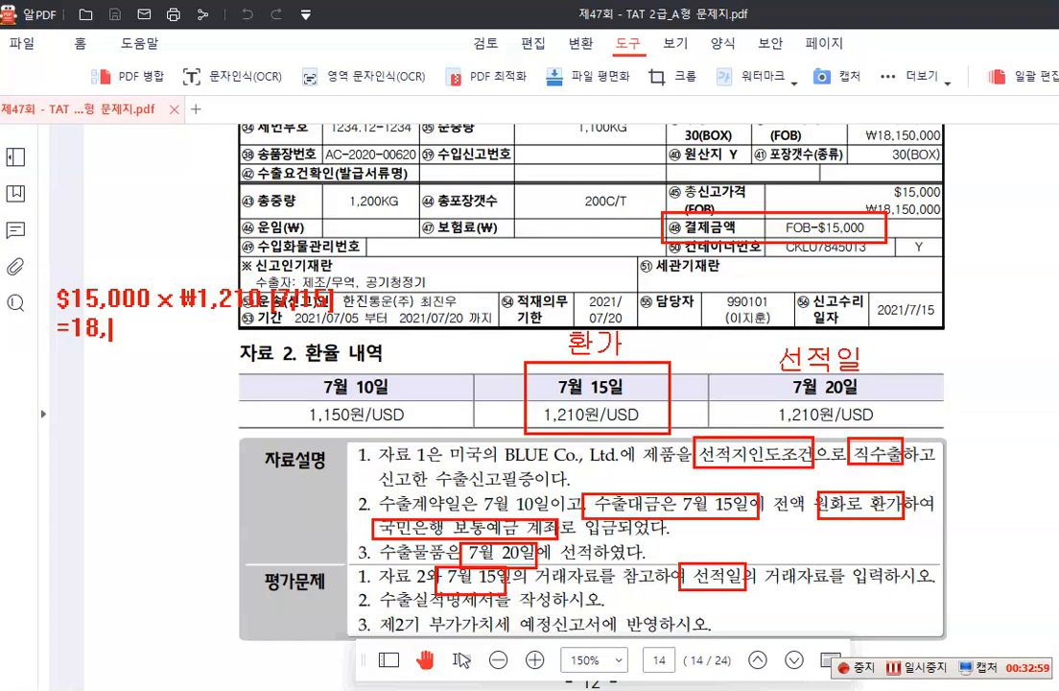
text(150,000)
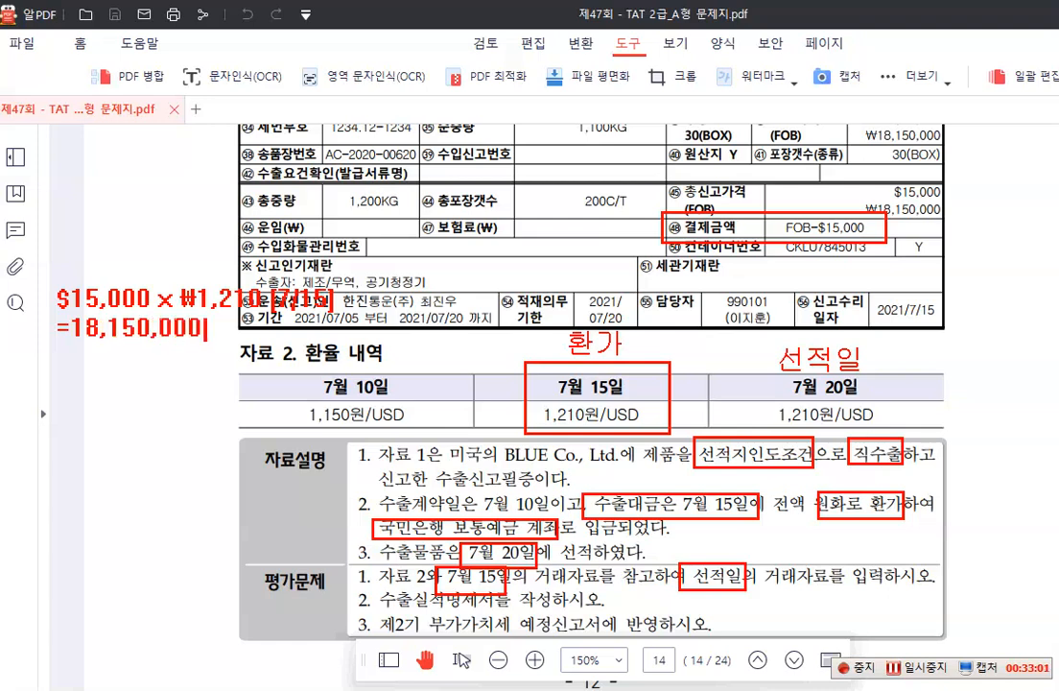
Write the debit side "(차) 보통예금 18,150,000" below the conversion note, leaving a blank line between
key(Return)
key(Return)
text(()
text(ck)
key(BackSpace)
key(BackSpace)
text(차))
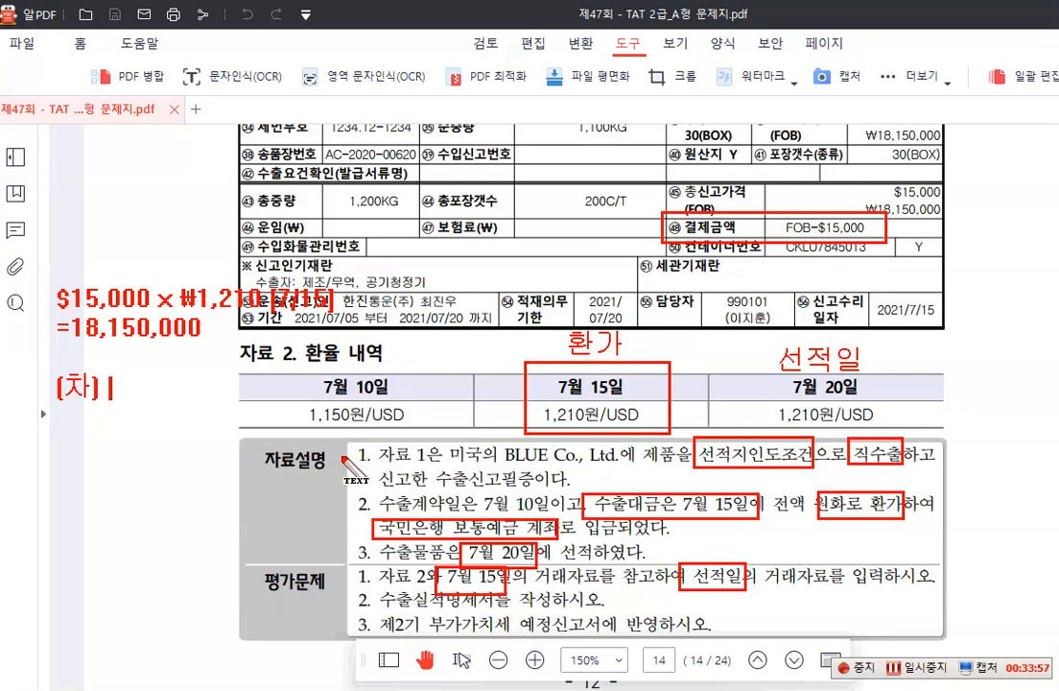
text(보통)
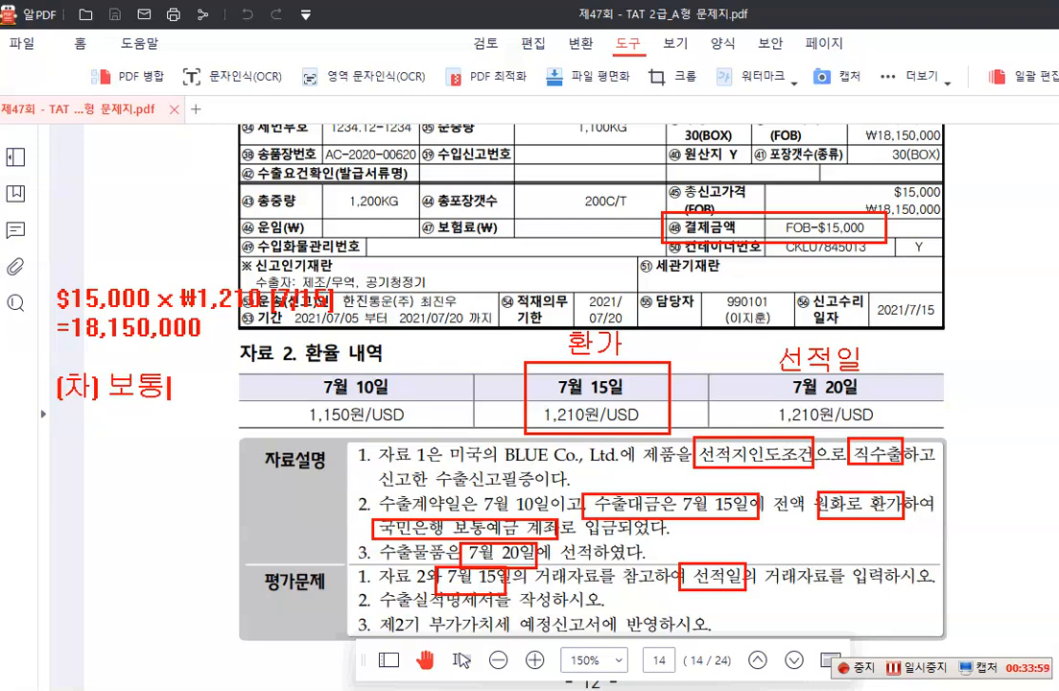
text(이예금)
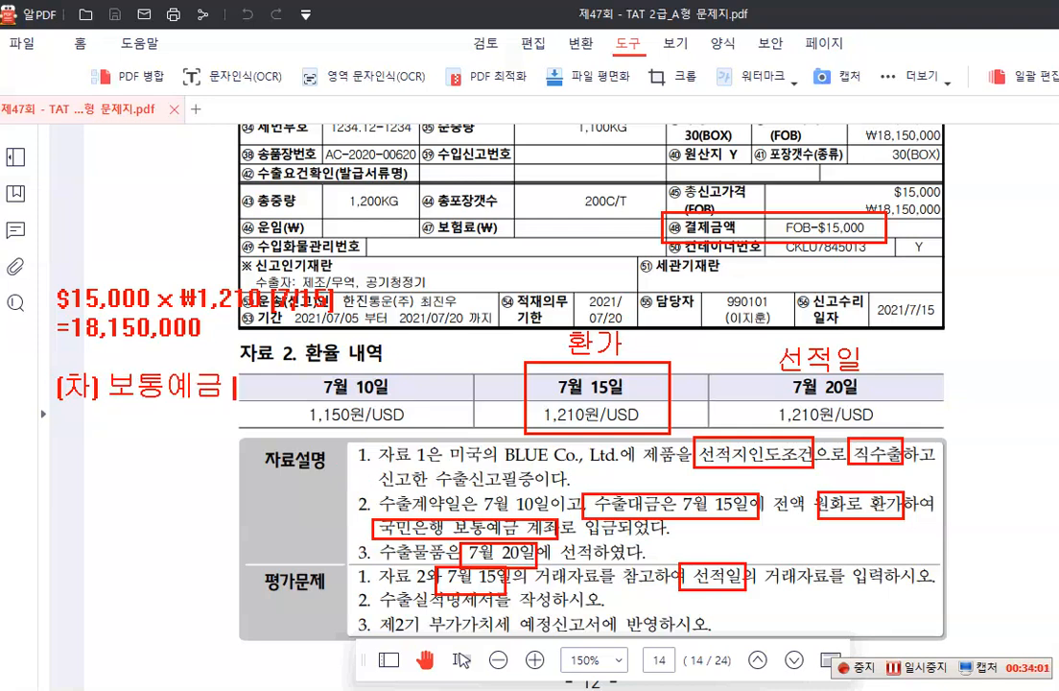
text( 1,)
key(BackSpace)
text(8,150,000)
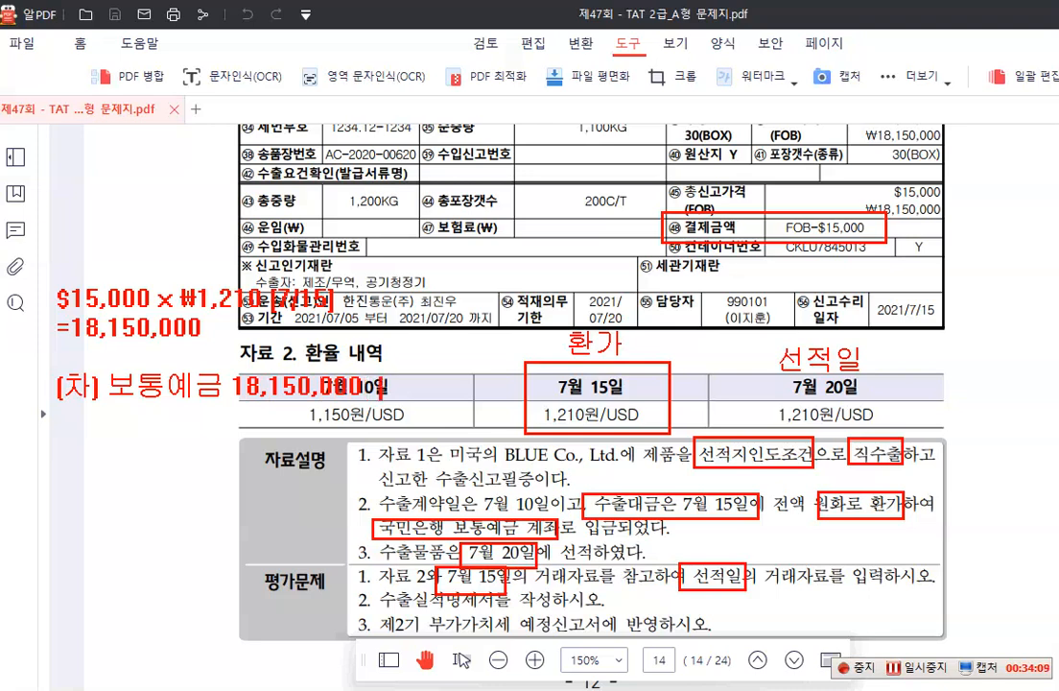
text( (대)
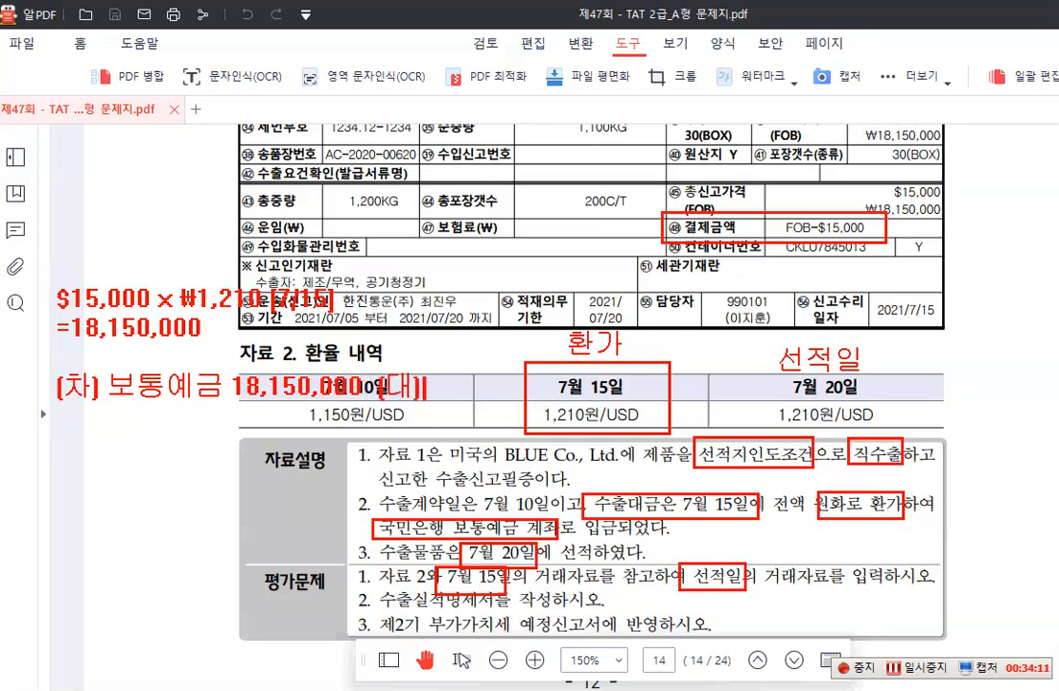
text() 선수금 )
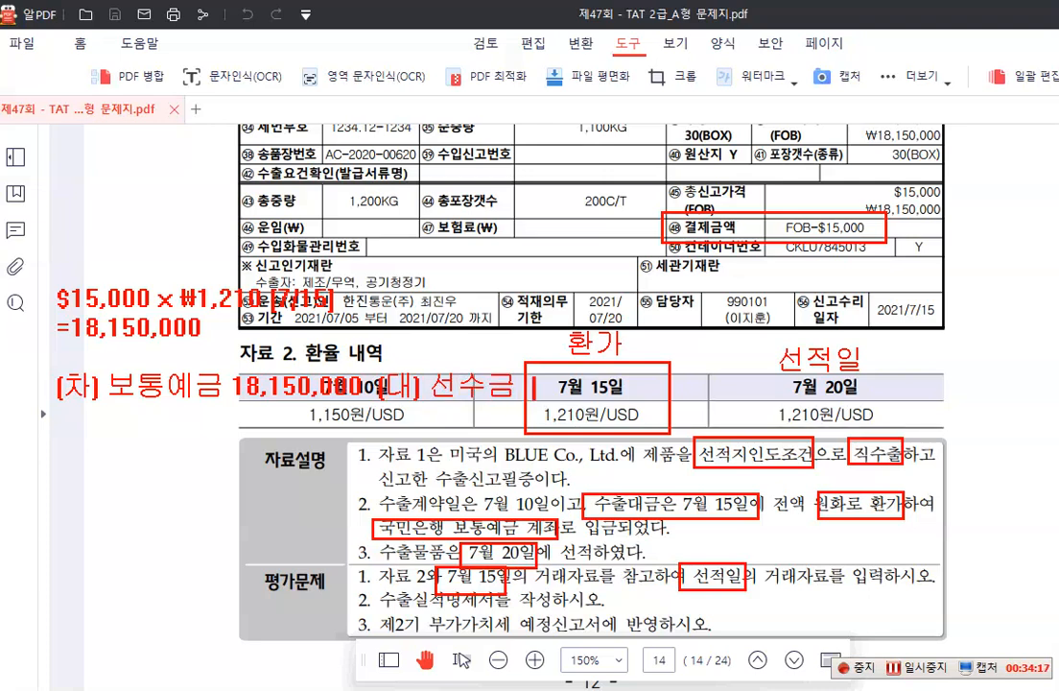
text( 18,150,000)
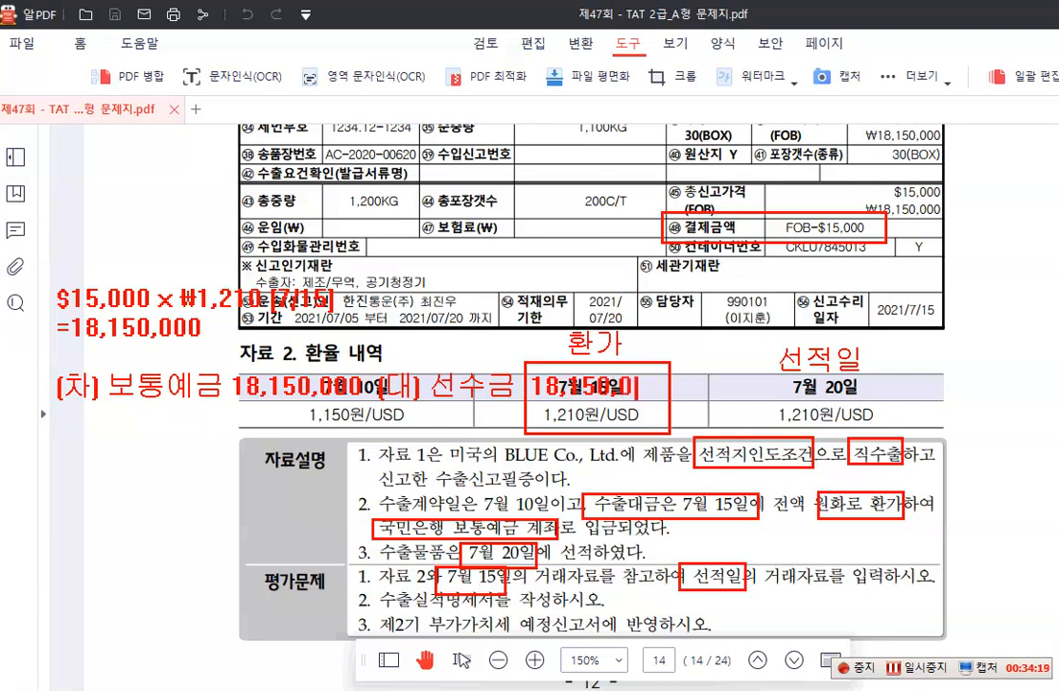
Note the shipping date 2021.07.20 below the first entry and write its debit side "(차)선수금 18,150,000"
key(Return)
key(Return)
text(2021)
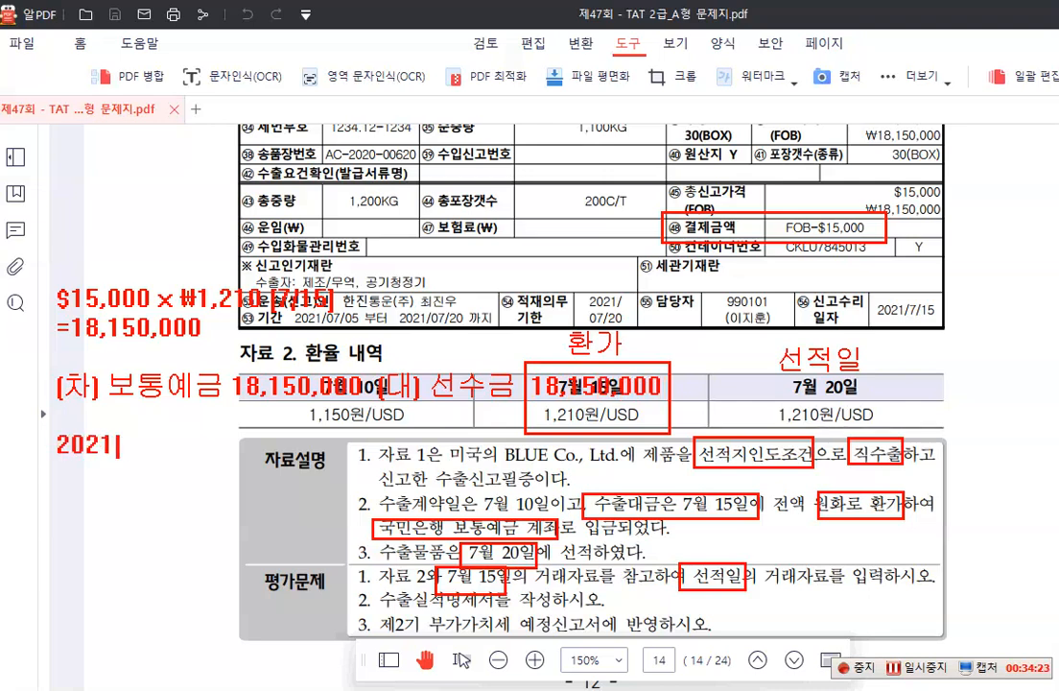
text(.07.20)
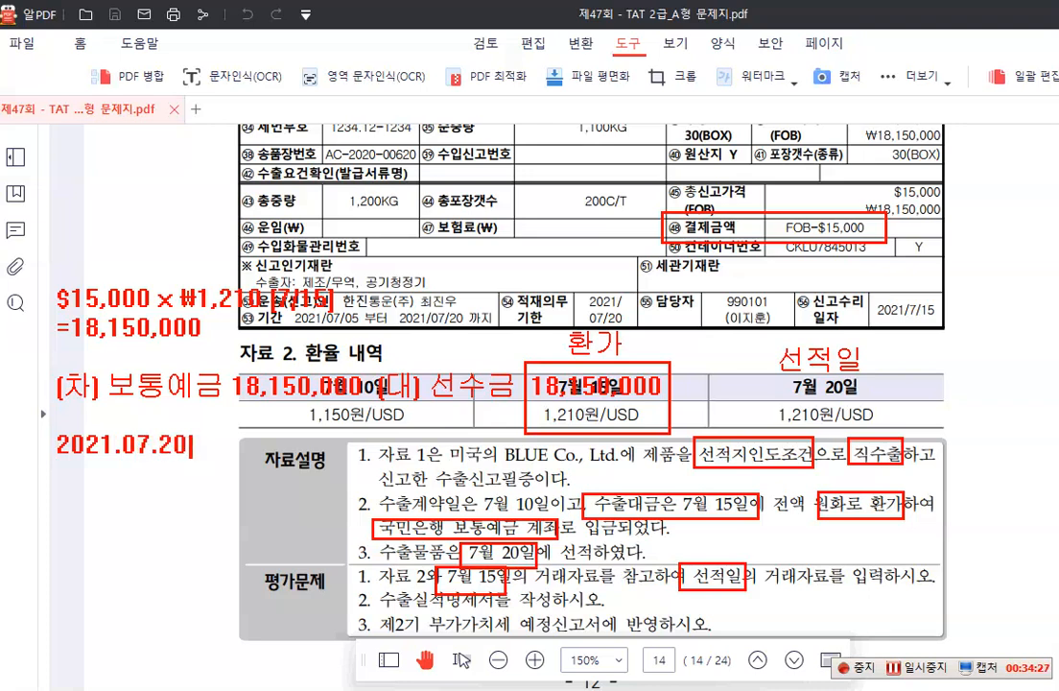
key(Return)
text((차))
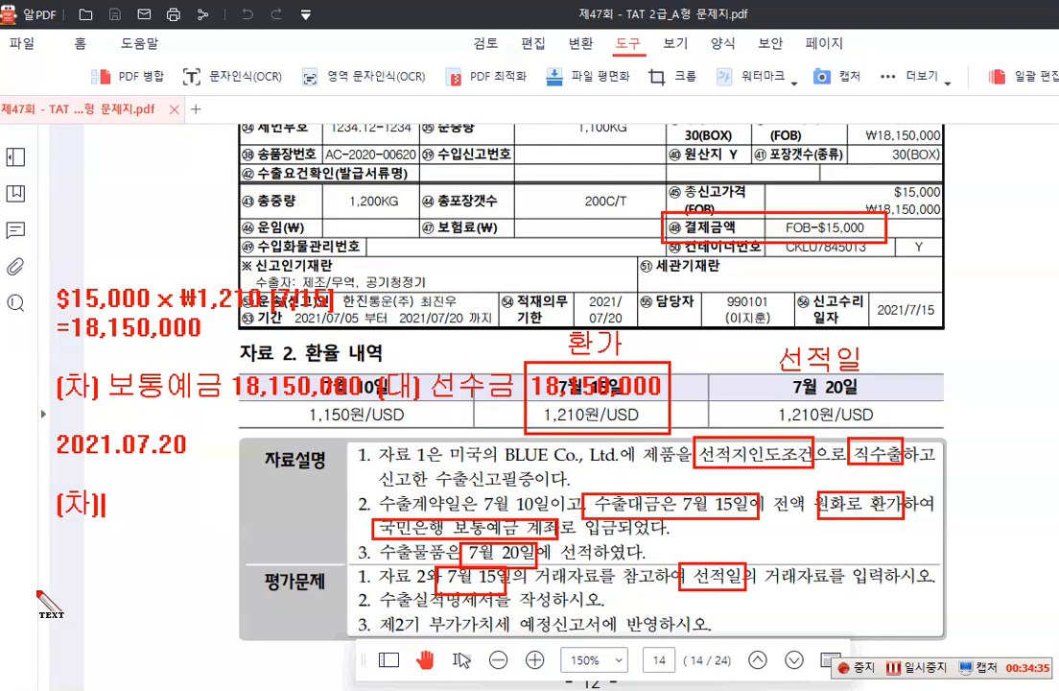
text(선)
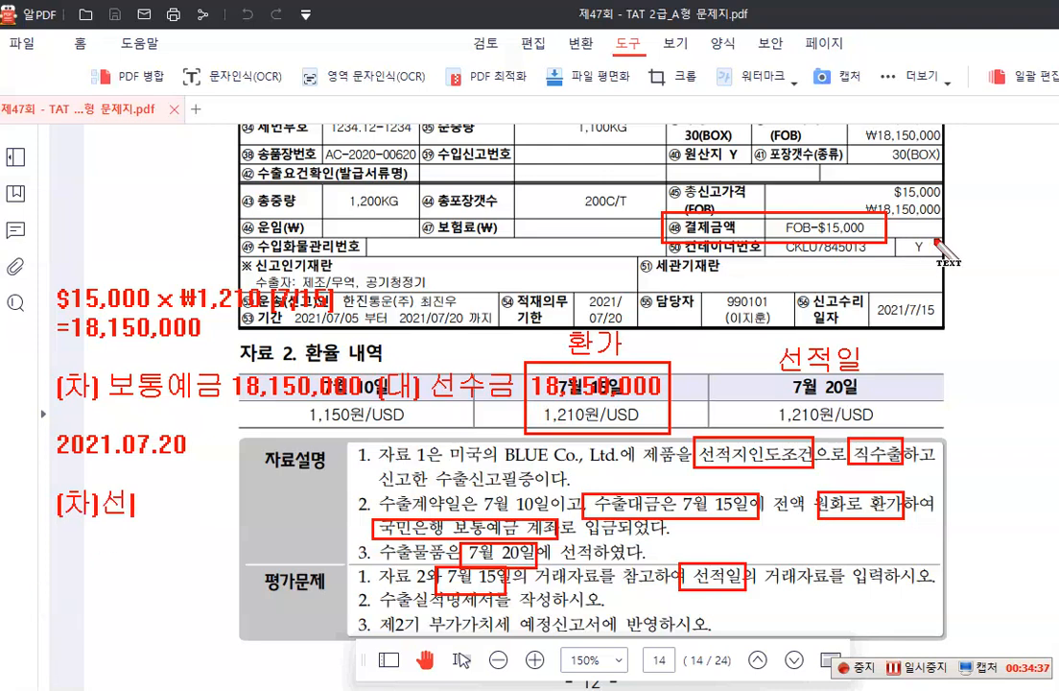
text(수그ㅁ )
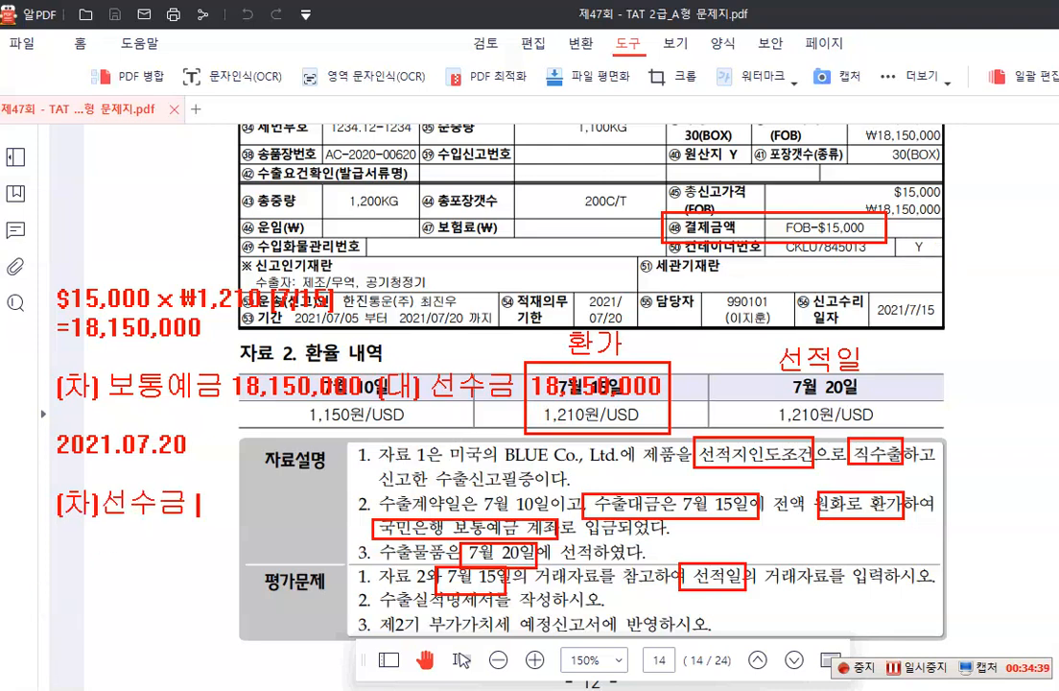
text(18,150,)
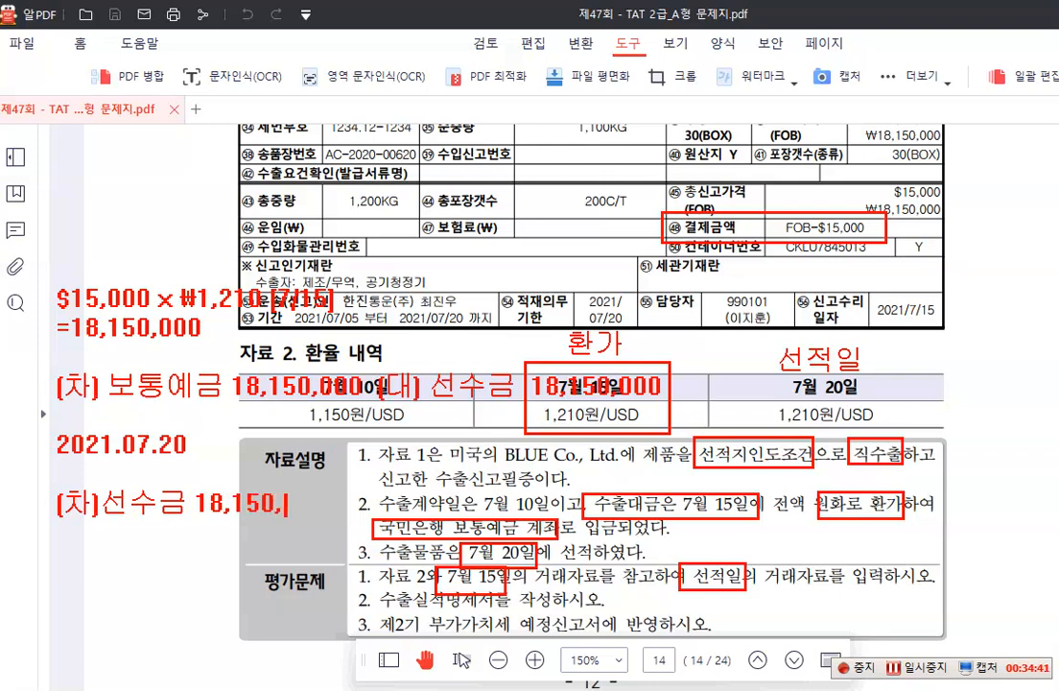
text(000 )
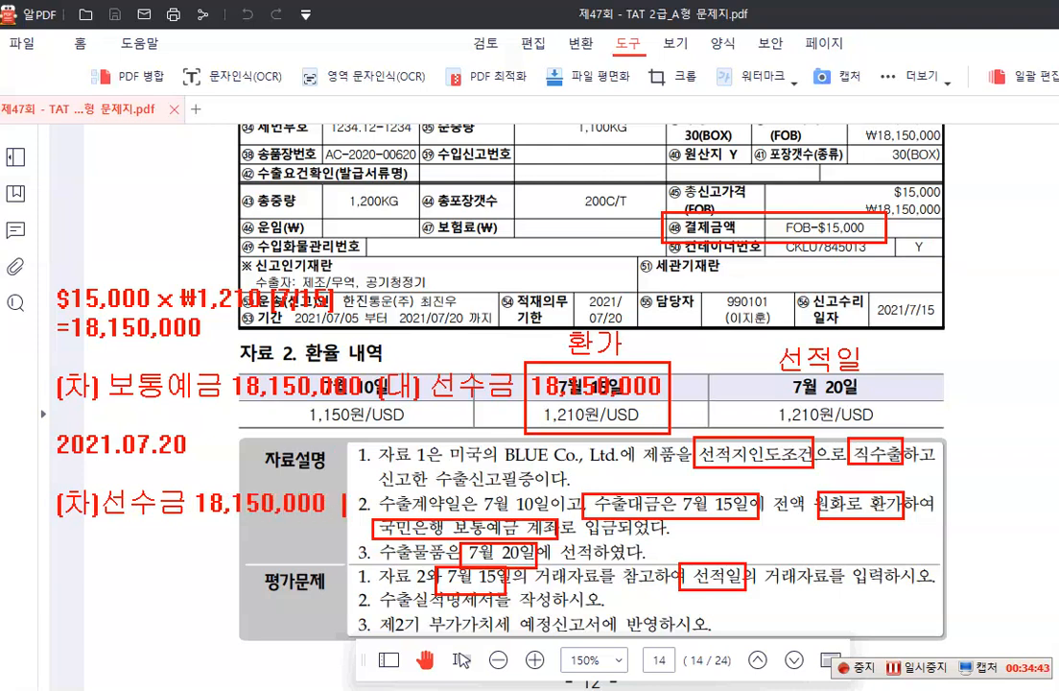
text((대)상미)
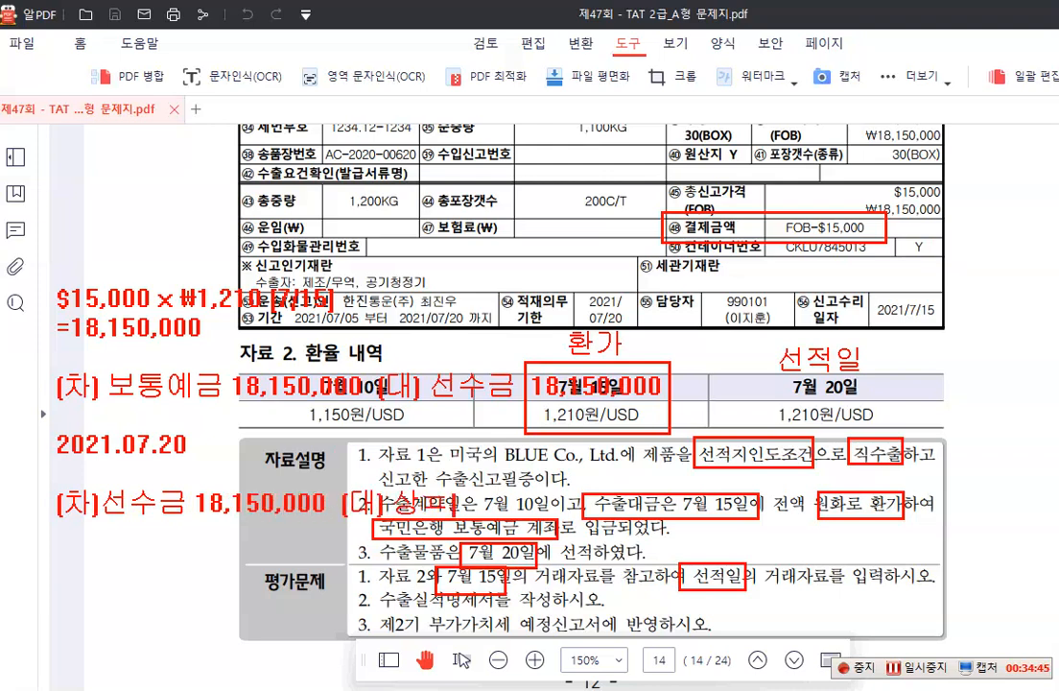
key(BackSpace)
text(품매출)
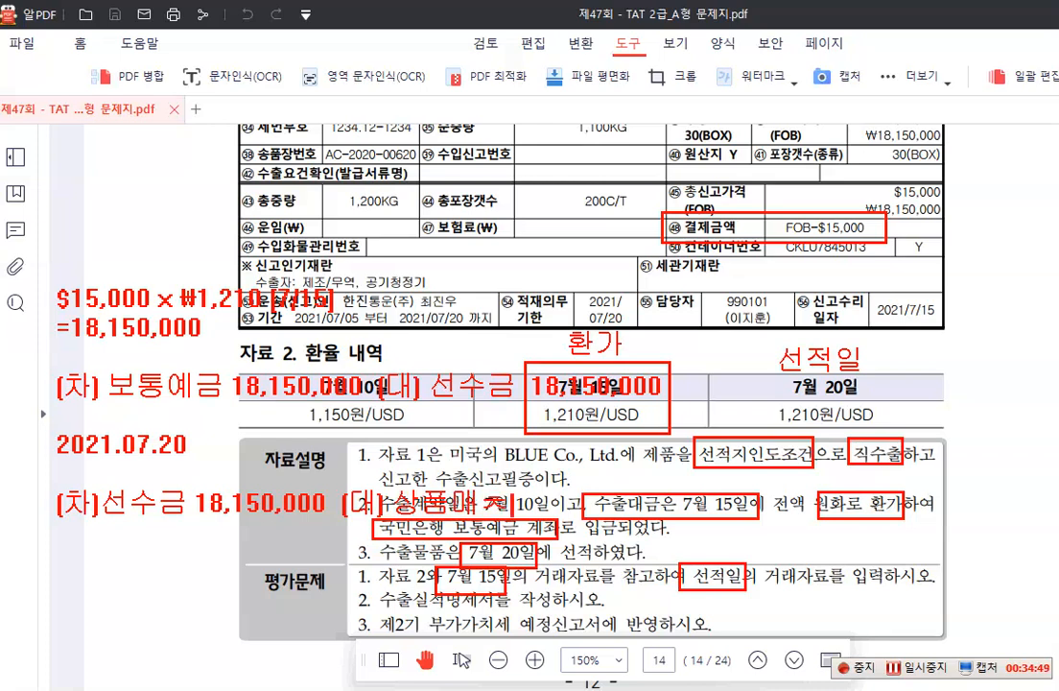
Complete the 2021.07.20 entry with the credit side "(대) 제품매출 18,150,000"
key(BackSpace)
key(BackSpace)
key(BackSpace)
key(BackSpace)
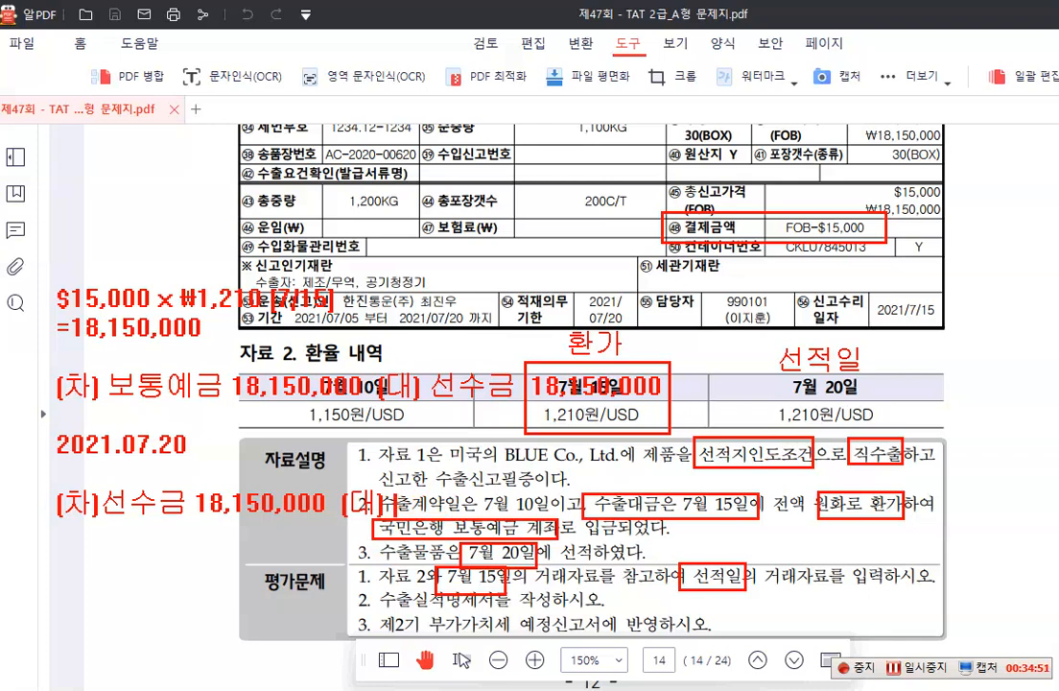
text(제품매출)
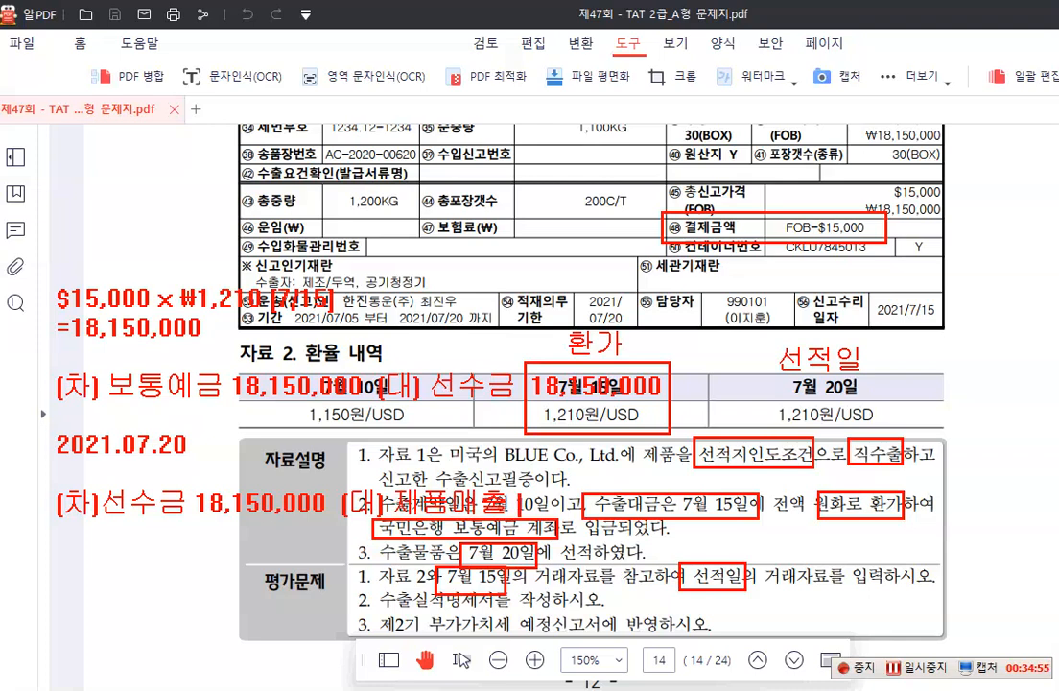
text( 18,150,000)
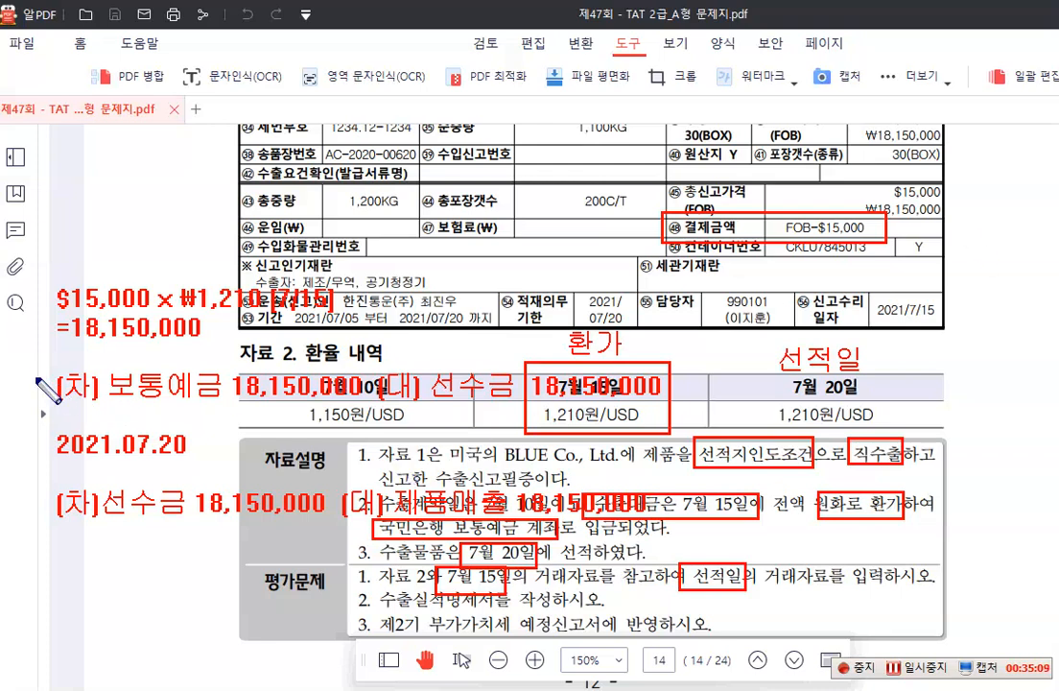
Frame the 보통예금 entry and the 2021.07.20 entry in separate blue boxes, and clear all annotations from the exam page
mouse_move(33, 361)
mouse_down()
mouse_move(84, 376)
mouse_move(694, 411)
mouse_up()
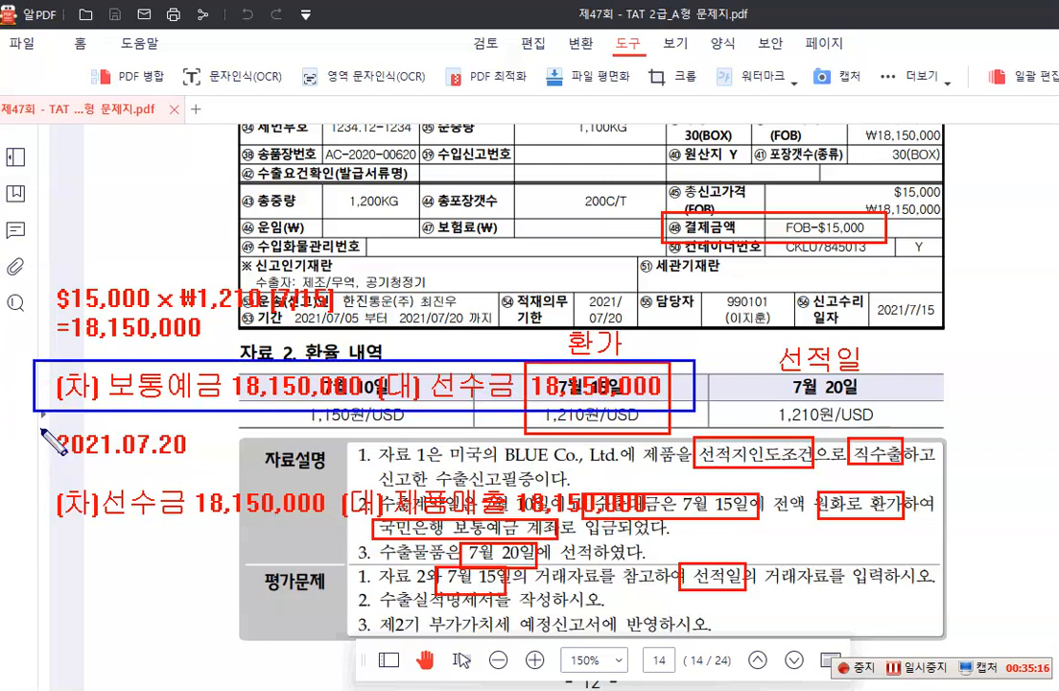
drag(40, 429, 676, 528)
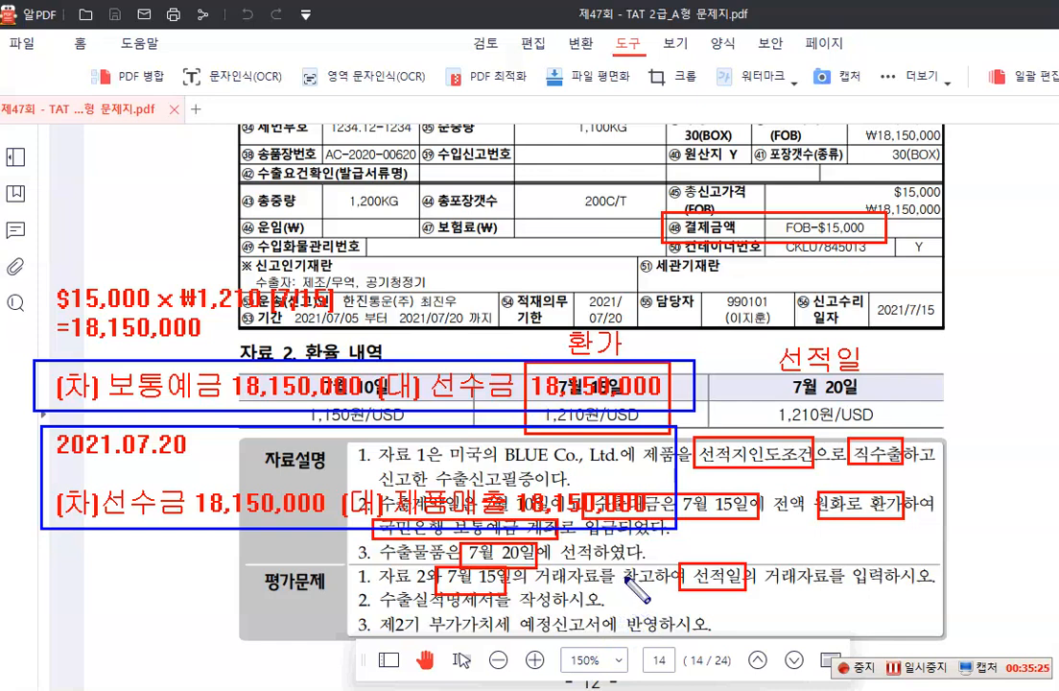
key(Escape)
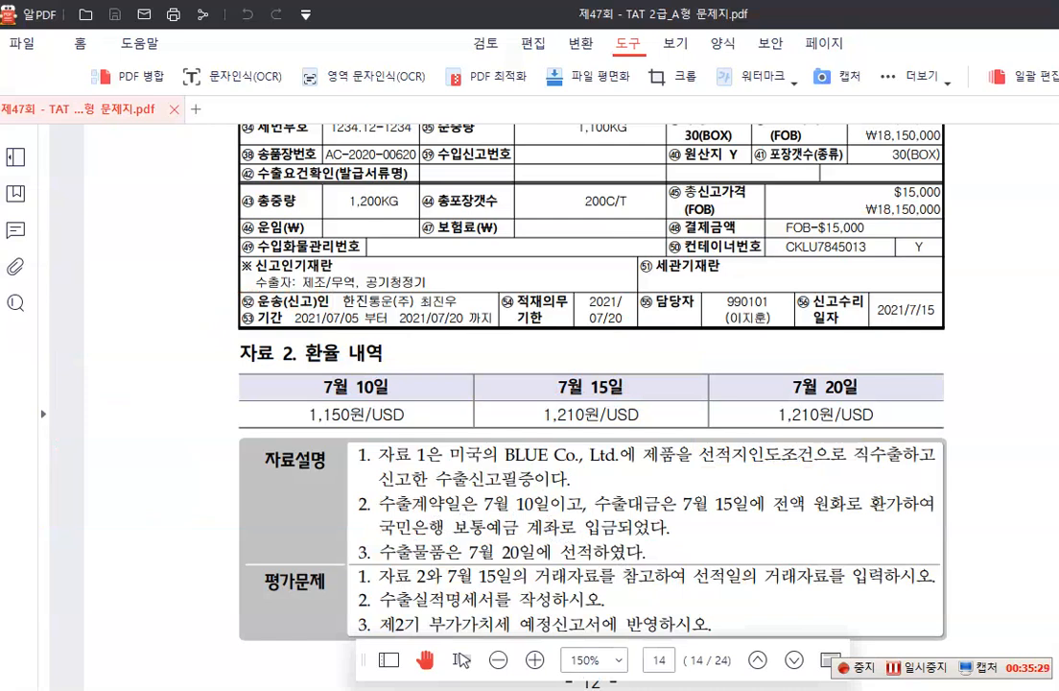
Switch to the accounting program and start a 매입매출전표 entry dated July 20 with type 16 수출
click(200, 677)
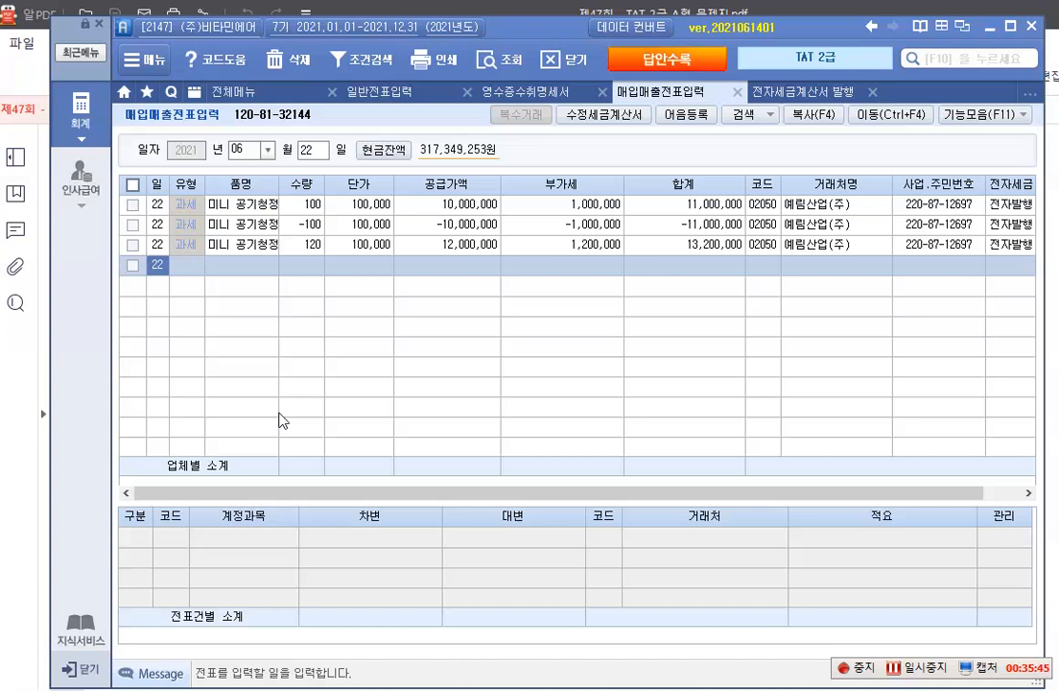
click(272, 150)
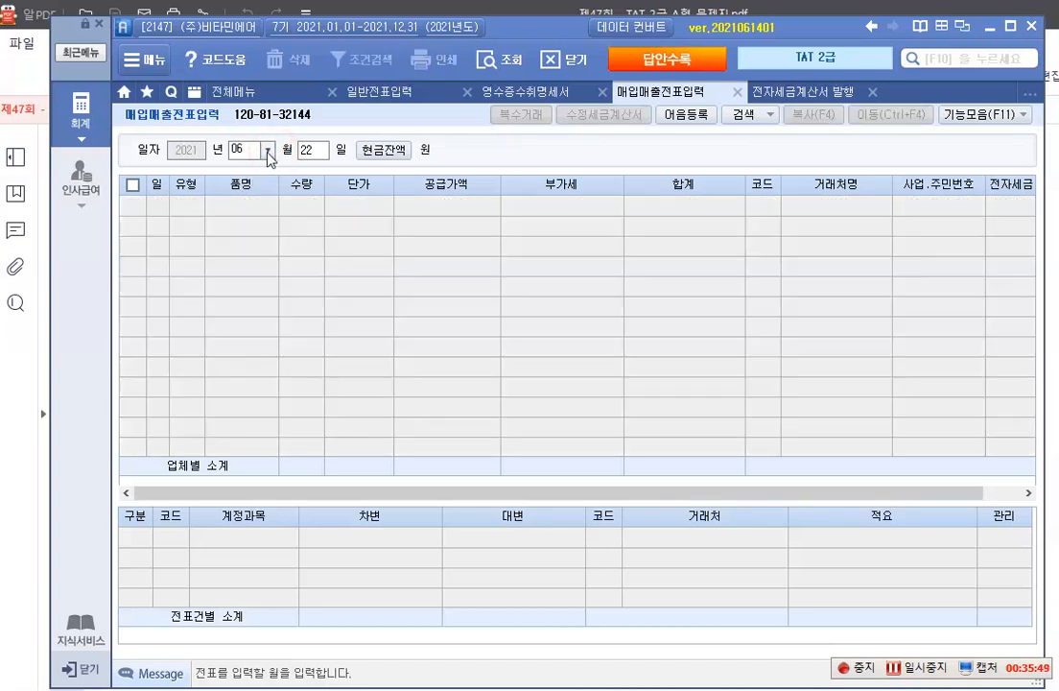
click(268, 150)
click(243, 250)
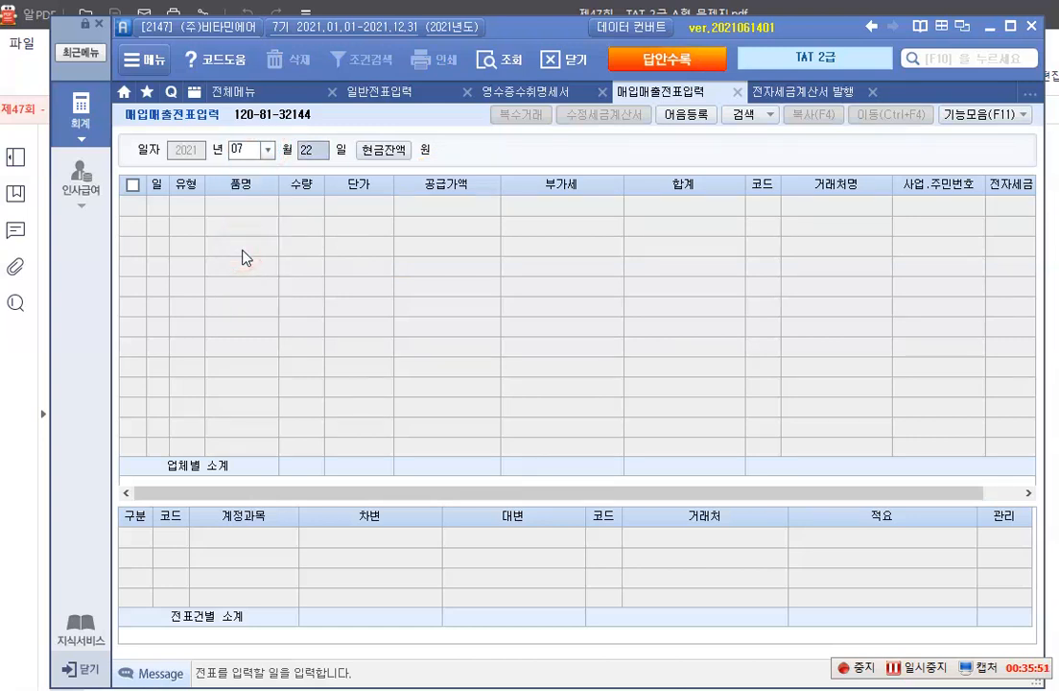
text(20)
key(Return)
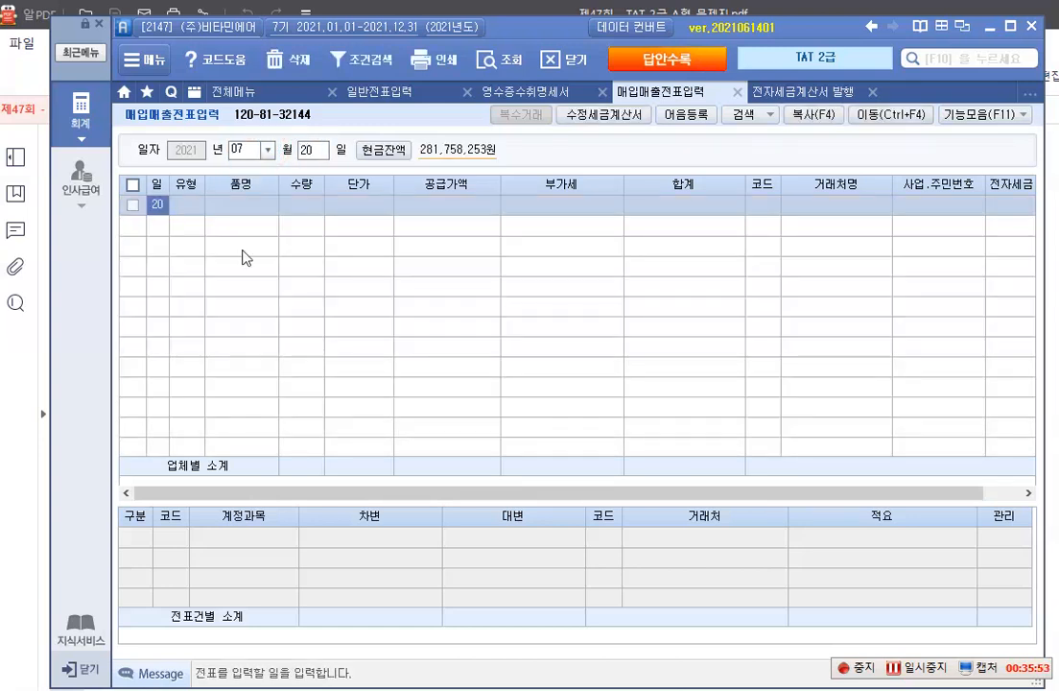
key(Return)
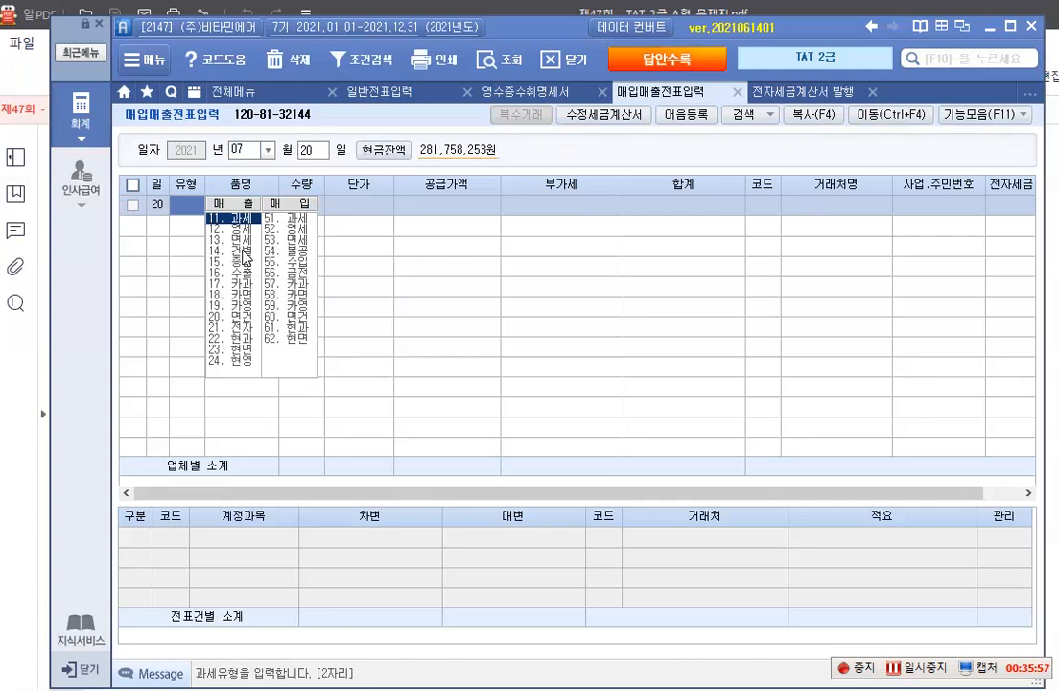
text(16)
key(Return)
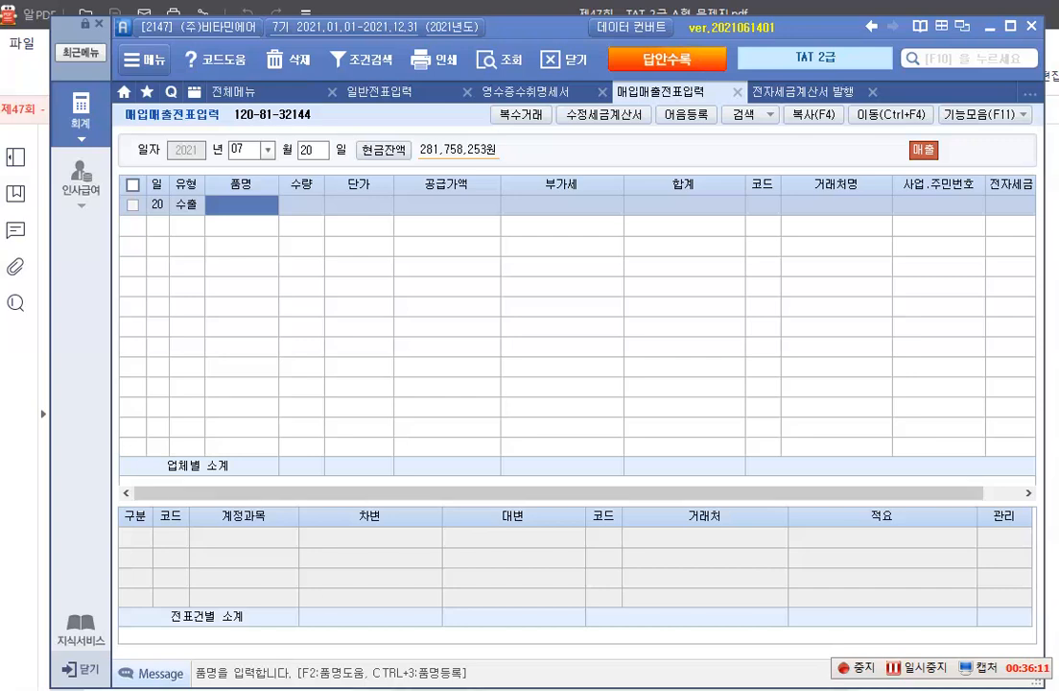
Switch to the exam PDF, mark the 거래품명 line of the export declaration with a red box, and clear the mark
click(417, 686)
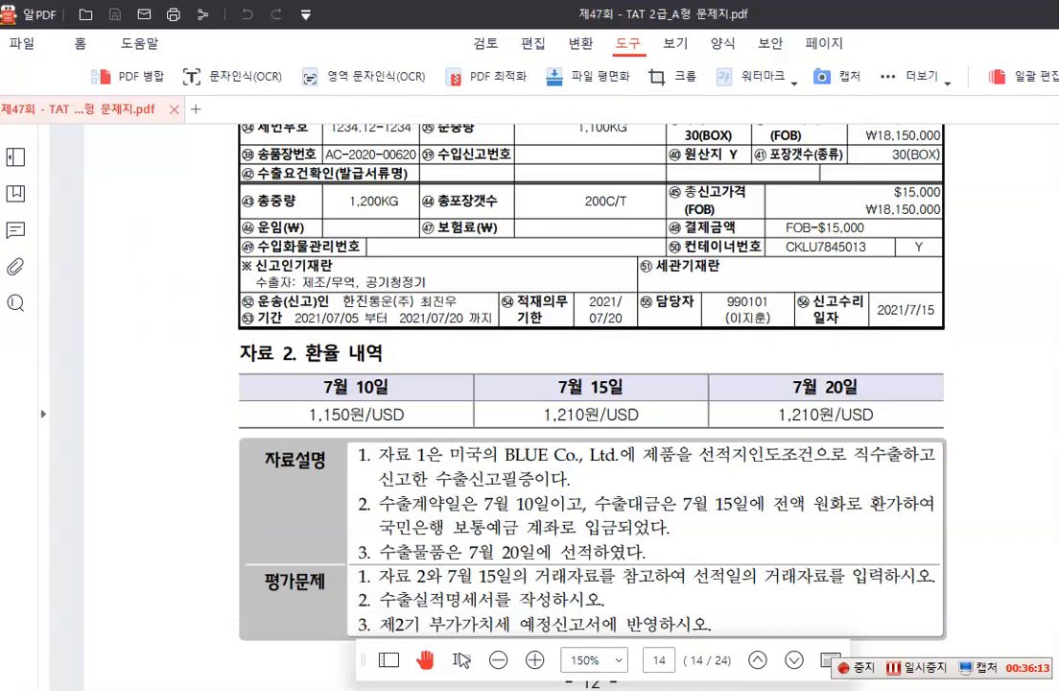
scroll(454, 410, up, 2)
scroll(466, 410, up, 1)
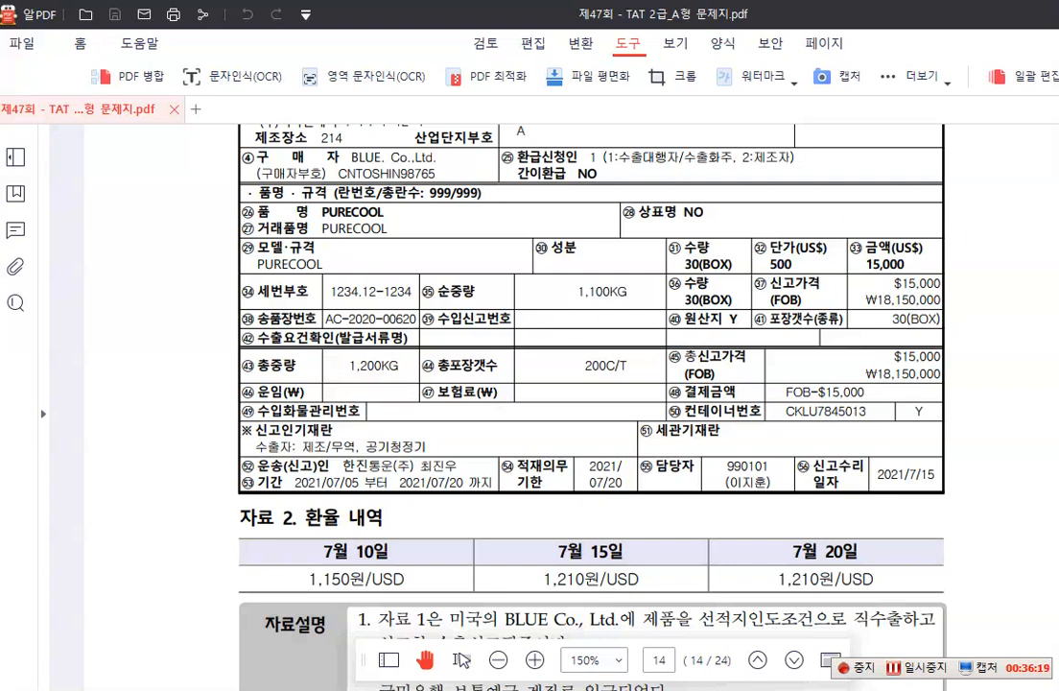
drag(231, 217, 410, 246)
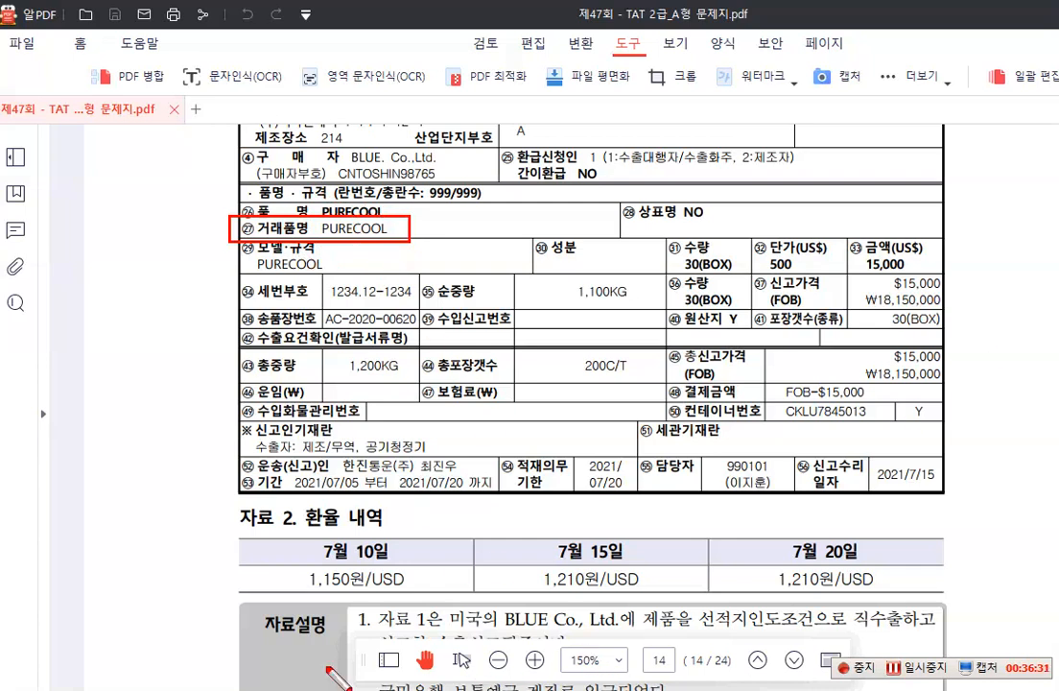
key(Escape)
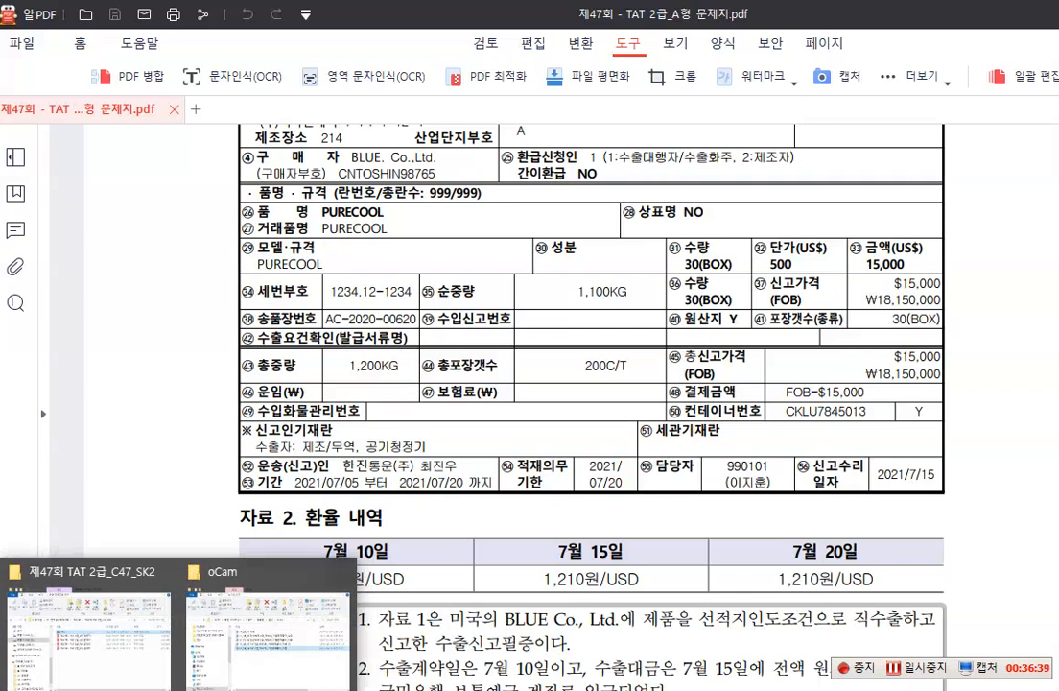
Return to the accounting program and enter PURECOOL as the 품명 of the 수출 entry
click(138, 569)
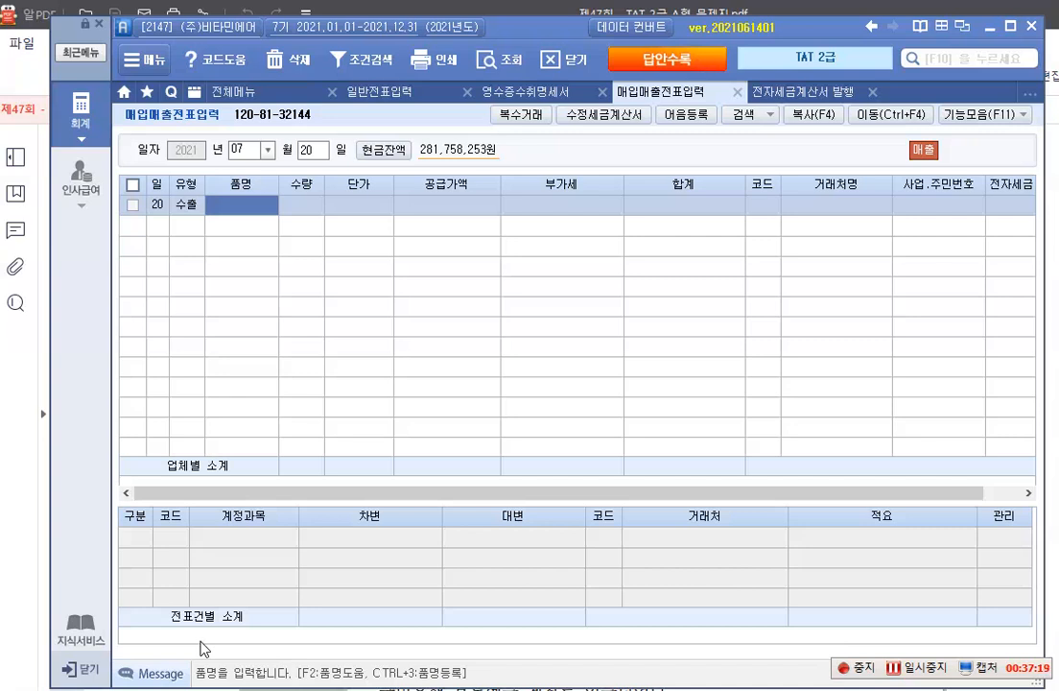
text(P)
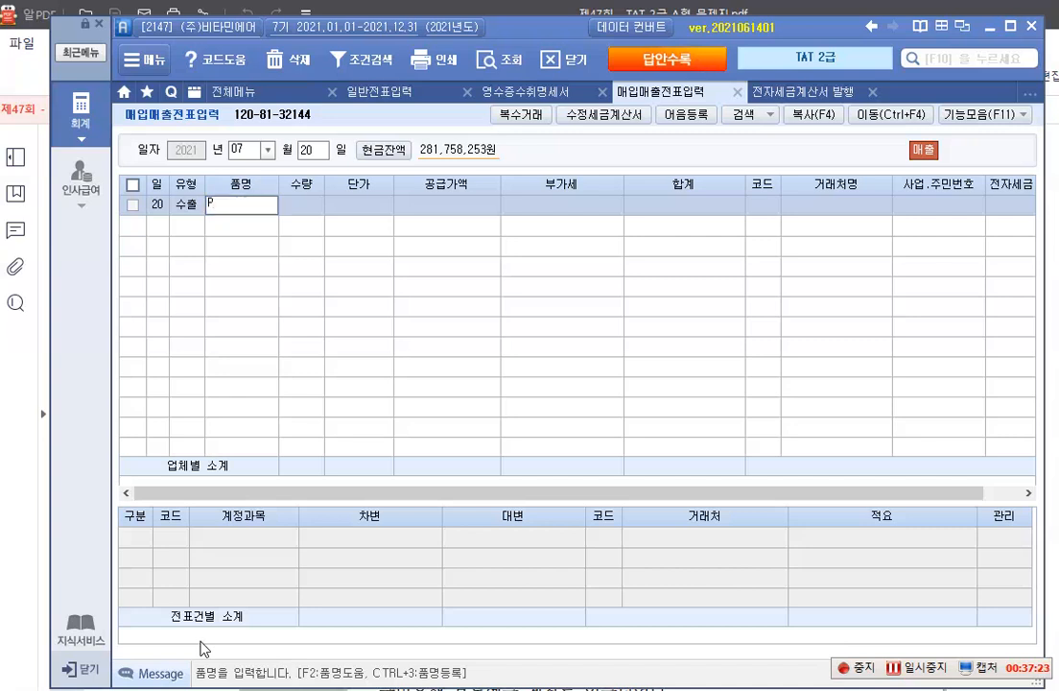
text(URECOOL)
key(Return)
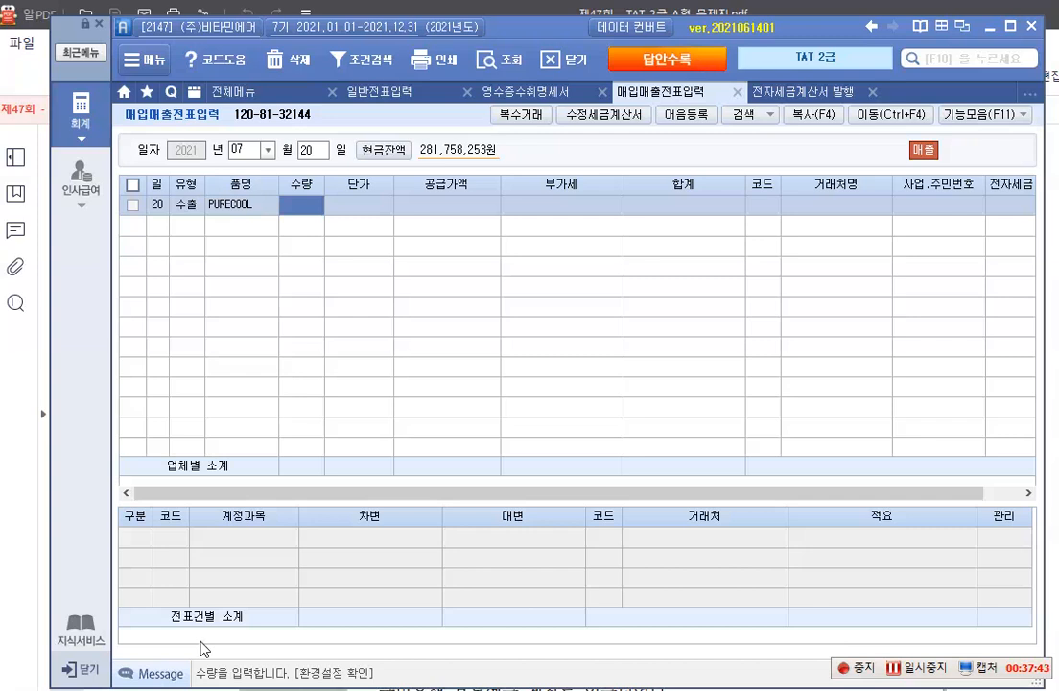
Leave 수량 and 단가 blank and enter 18,150,000 as the 공급가액 of the PURECOOL entry
key(Return)
key(Return)
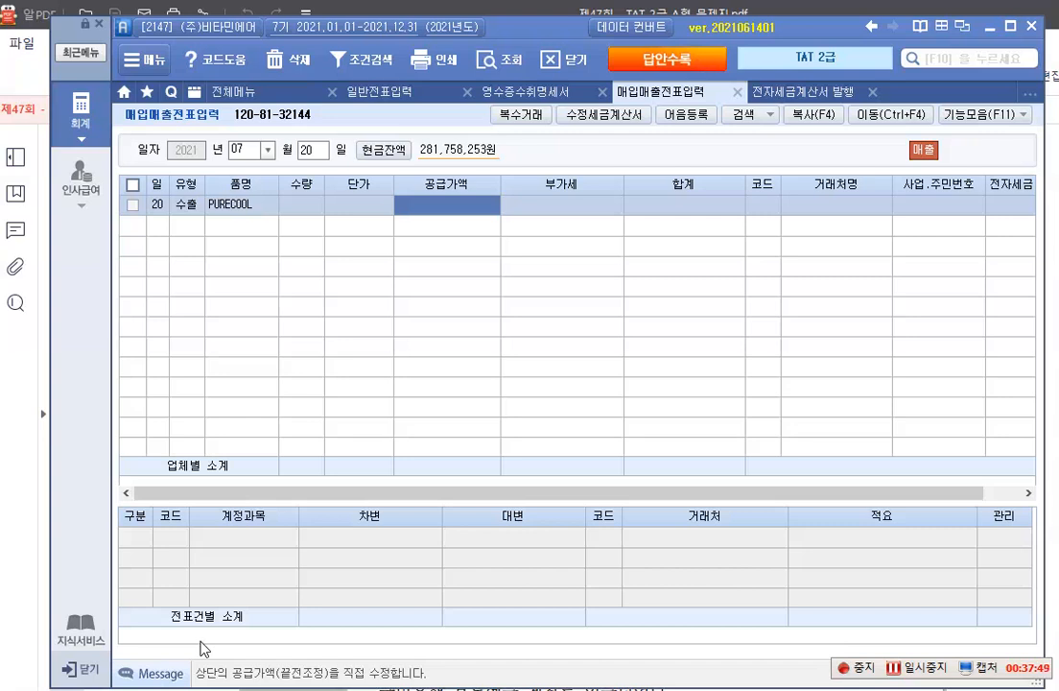
text(18,150)
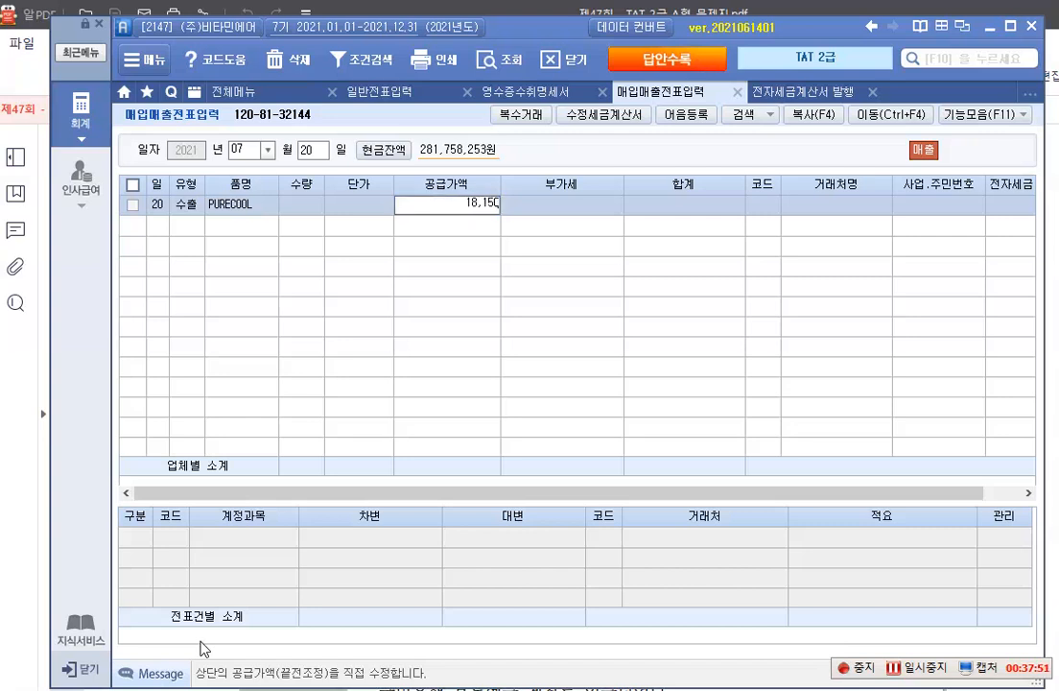
text(,000)
key(Return)
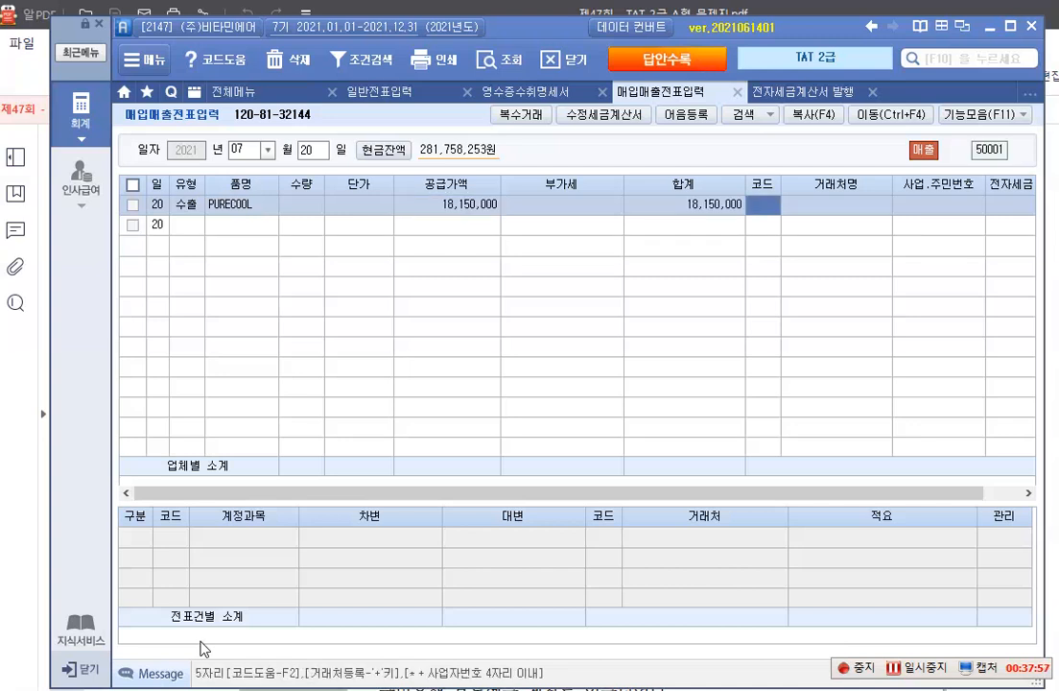
Look up "bl" in the 거래처 codes, assign BLUE Co., Ltd to the export sale, and leave 전자세금 blank
key(F2)
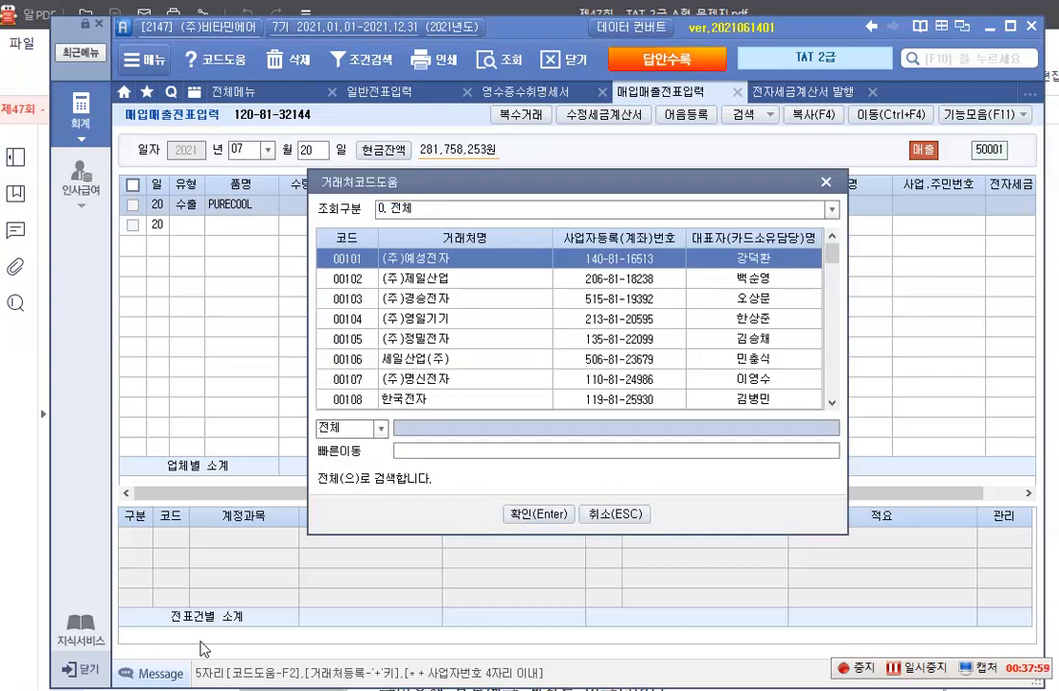
text(bl)
key(Return)
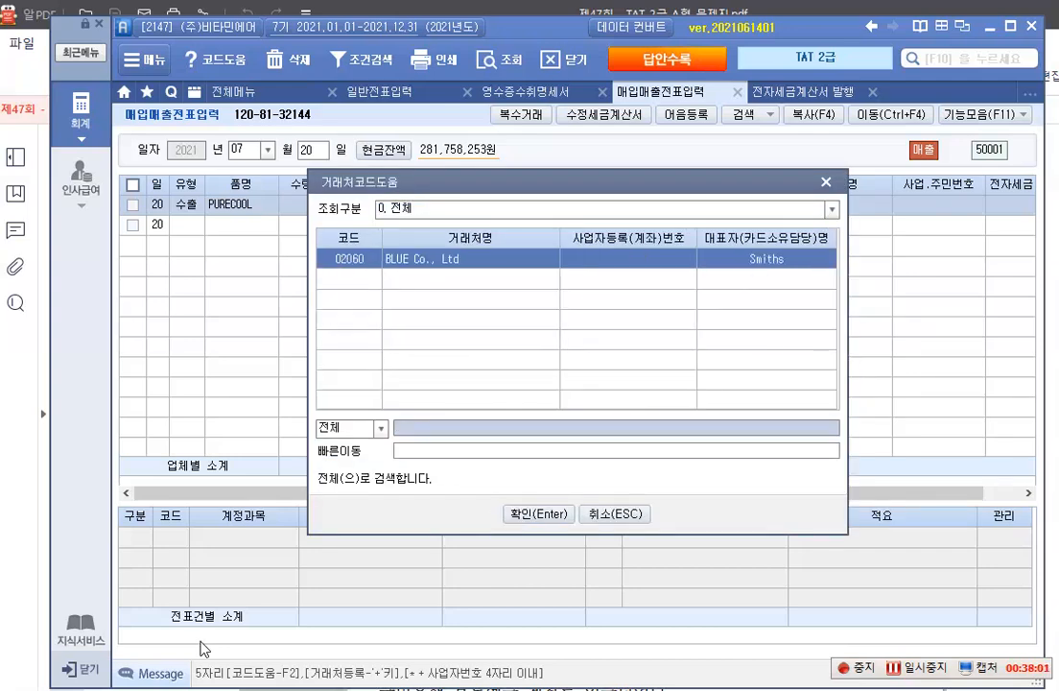
key(Return)
key(Return)
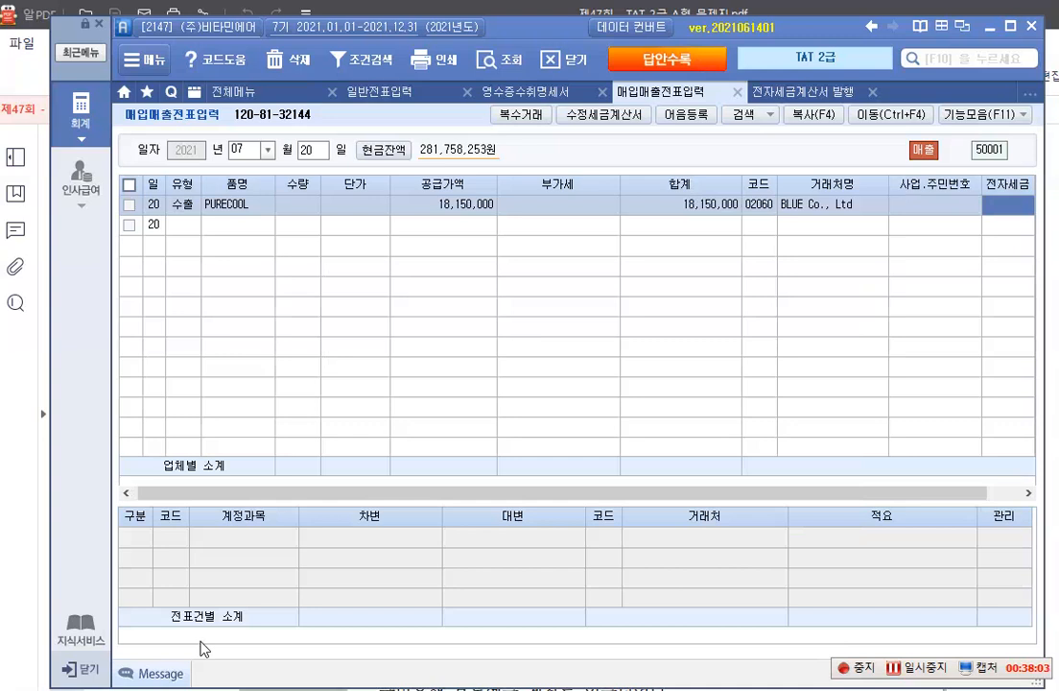
key(Return)
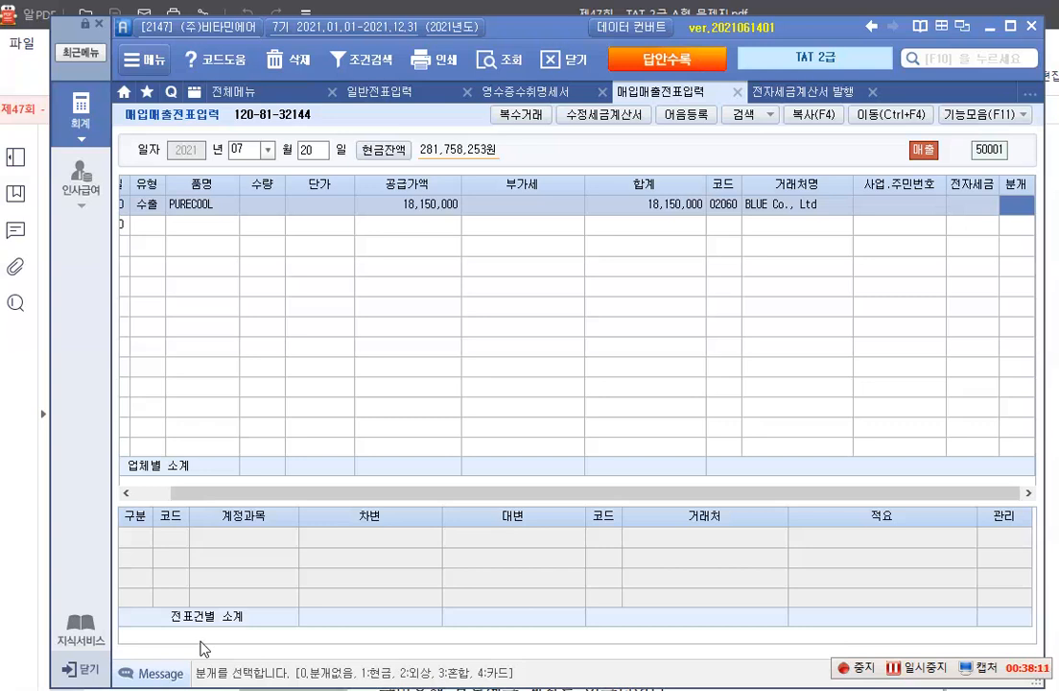
Set the export sale's 분개 to 3 혼합 and accept its 제품매출 credit line
text(3)
key(Return)
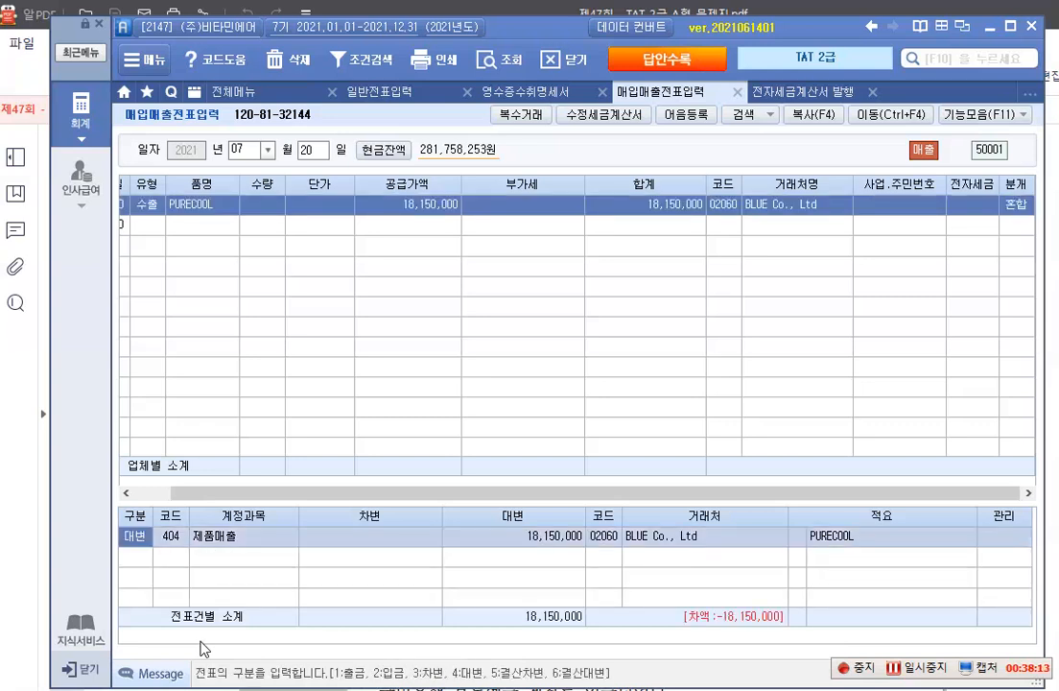
key(Return)
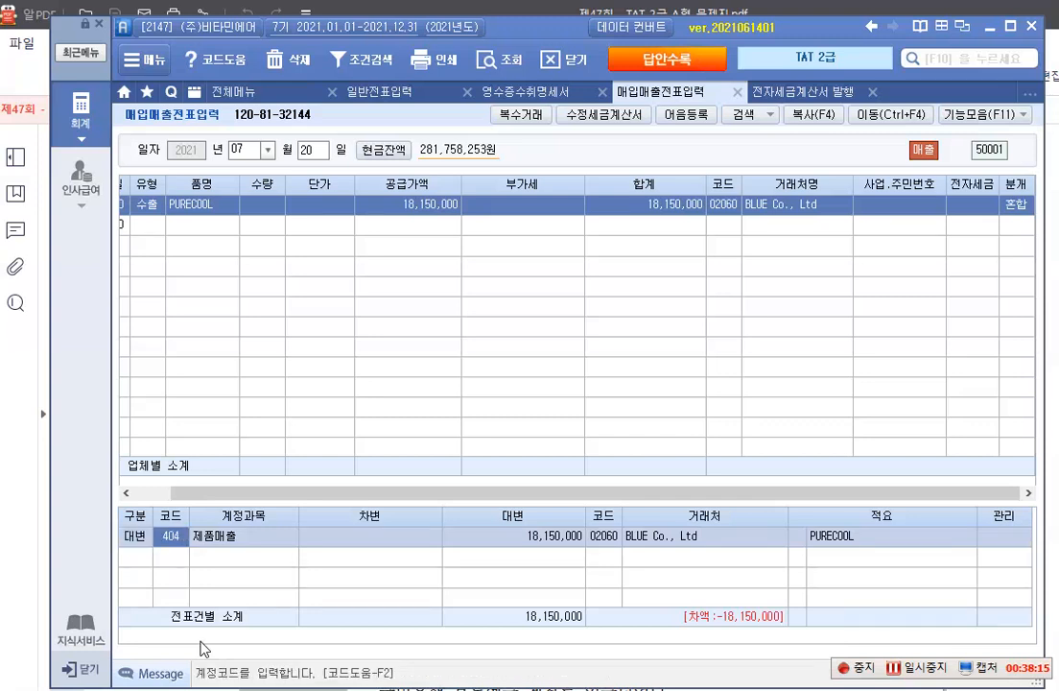
key(Return)
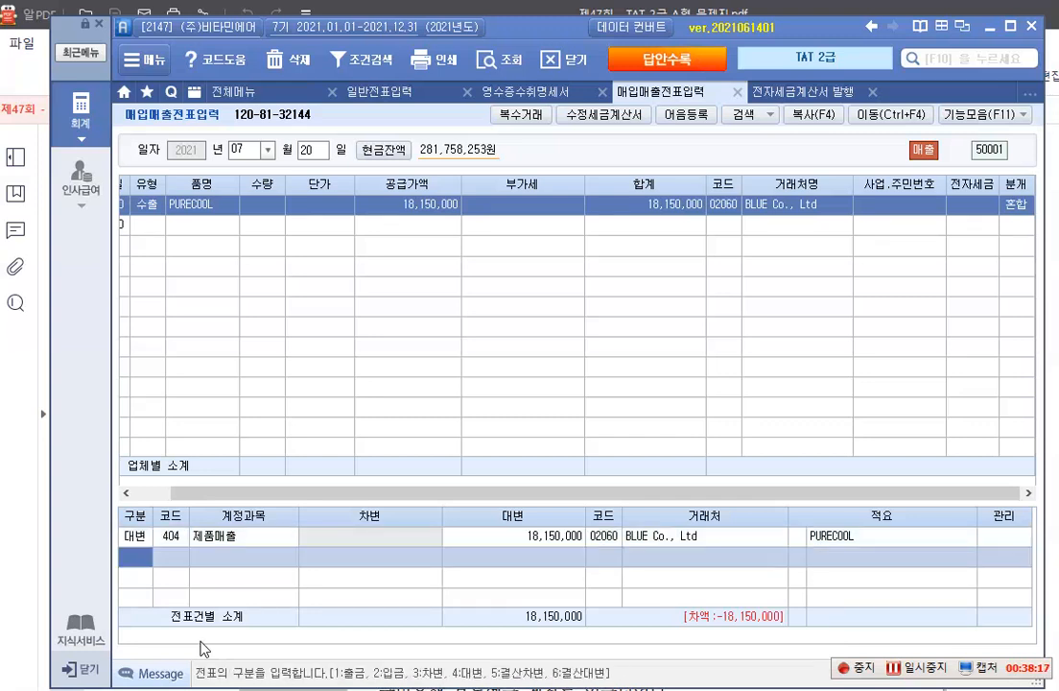
Add a 차변 line with account 259 선수금 to the journal entry, save it, and reselect the PURECOOL row
text(3)
key(Return)
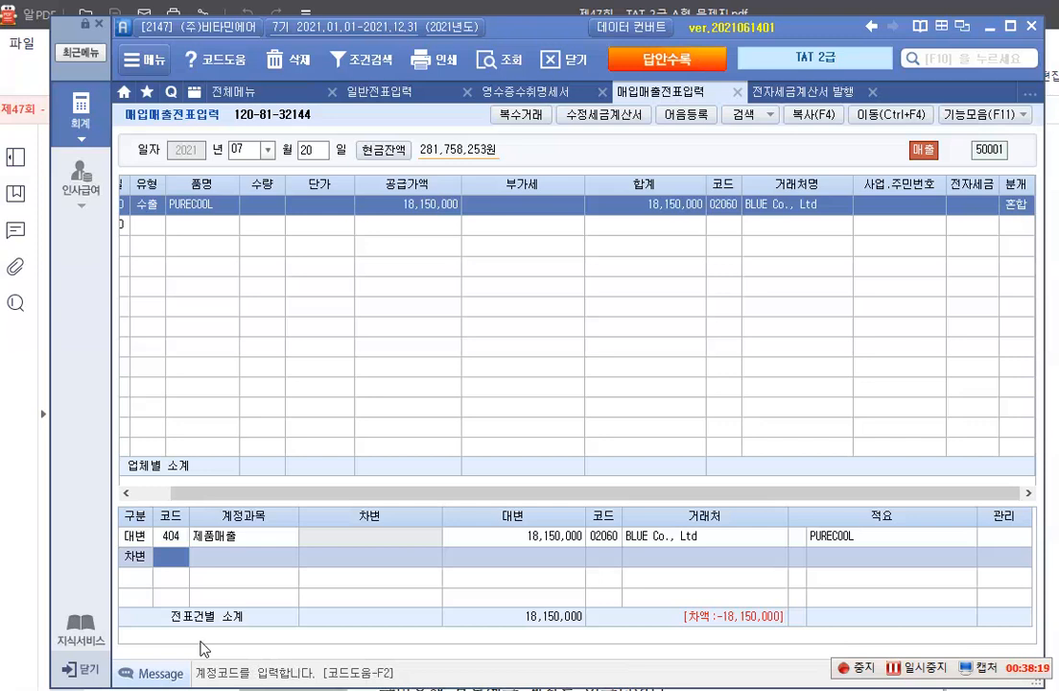
key(F2)
text(tjs)
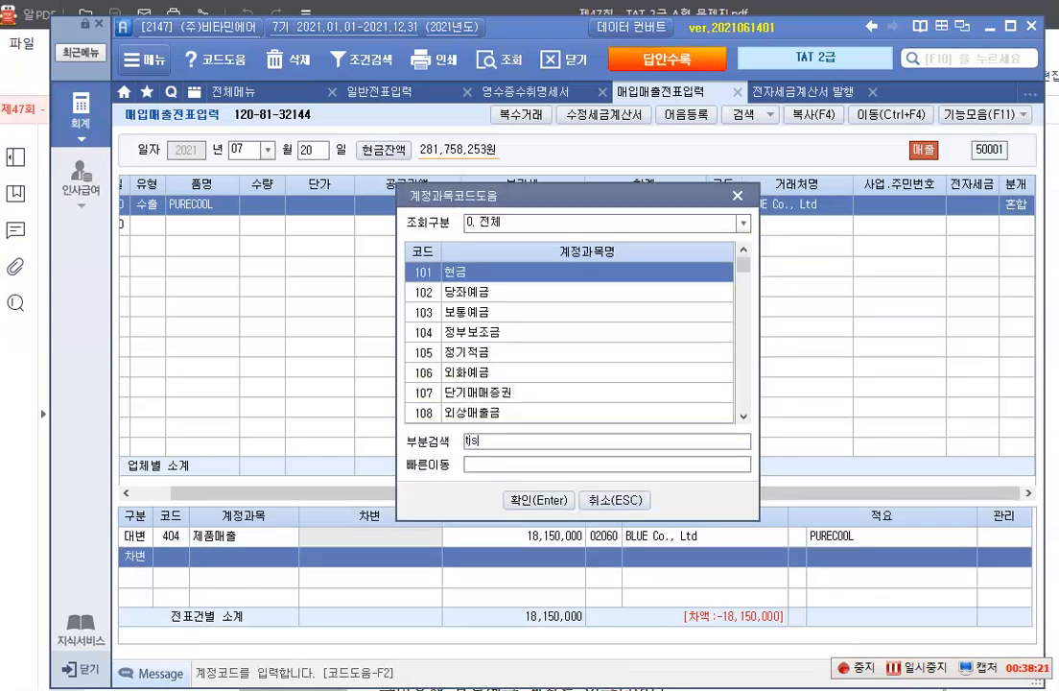
key(BackSpace)
key(BackSpace)
key(BackSpace)
text(선수)
key(Return)
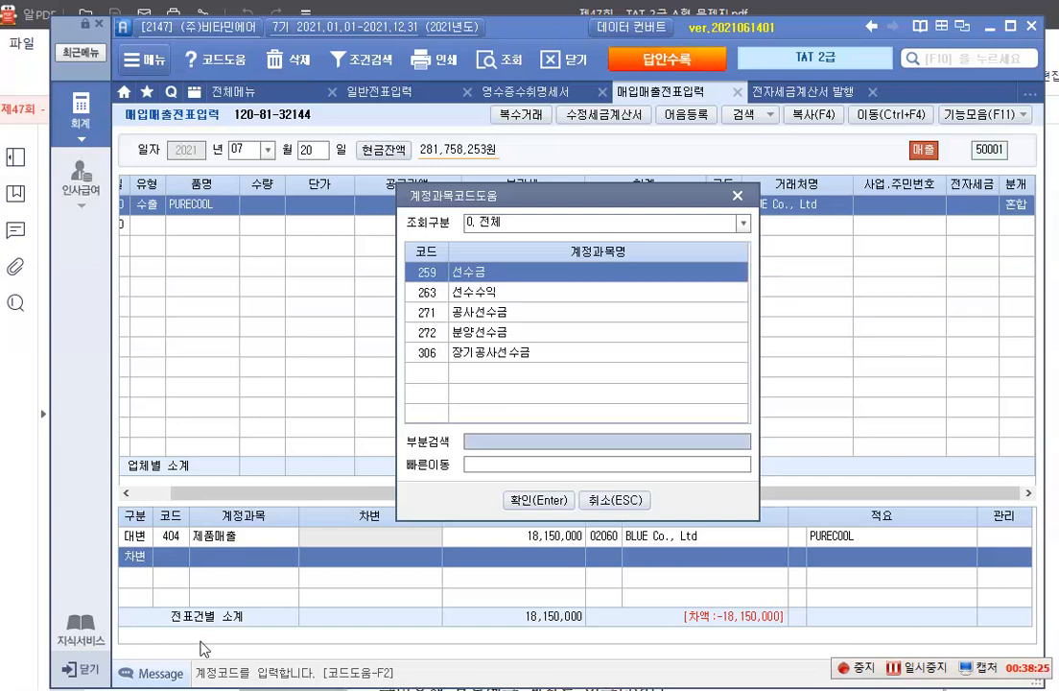
key(Return)
key(Return)
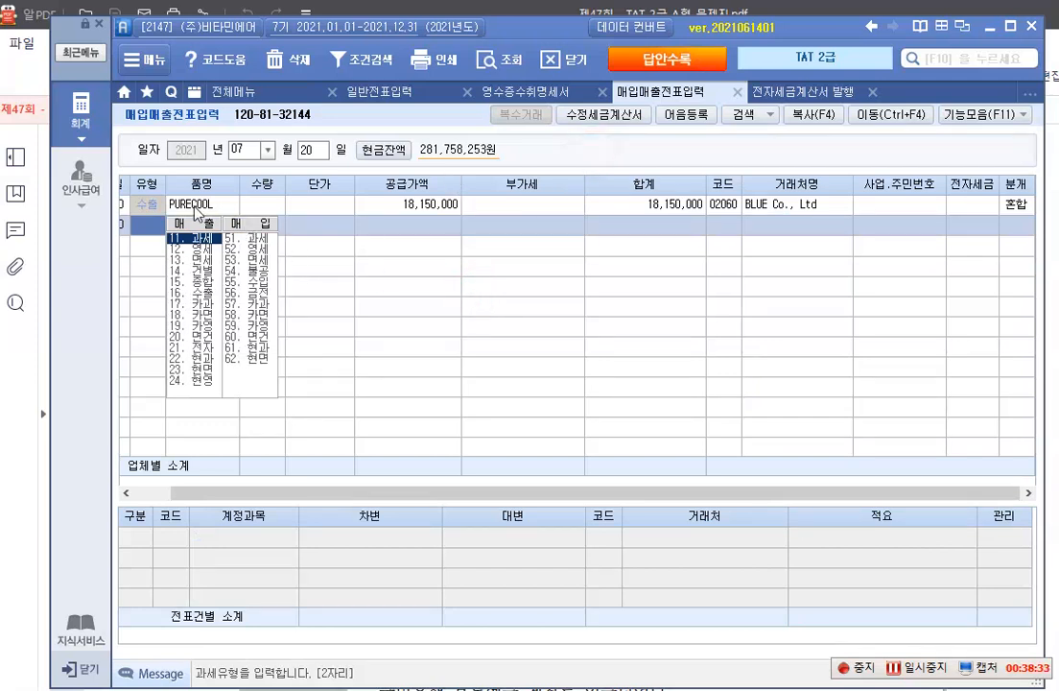
click(389, 211)
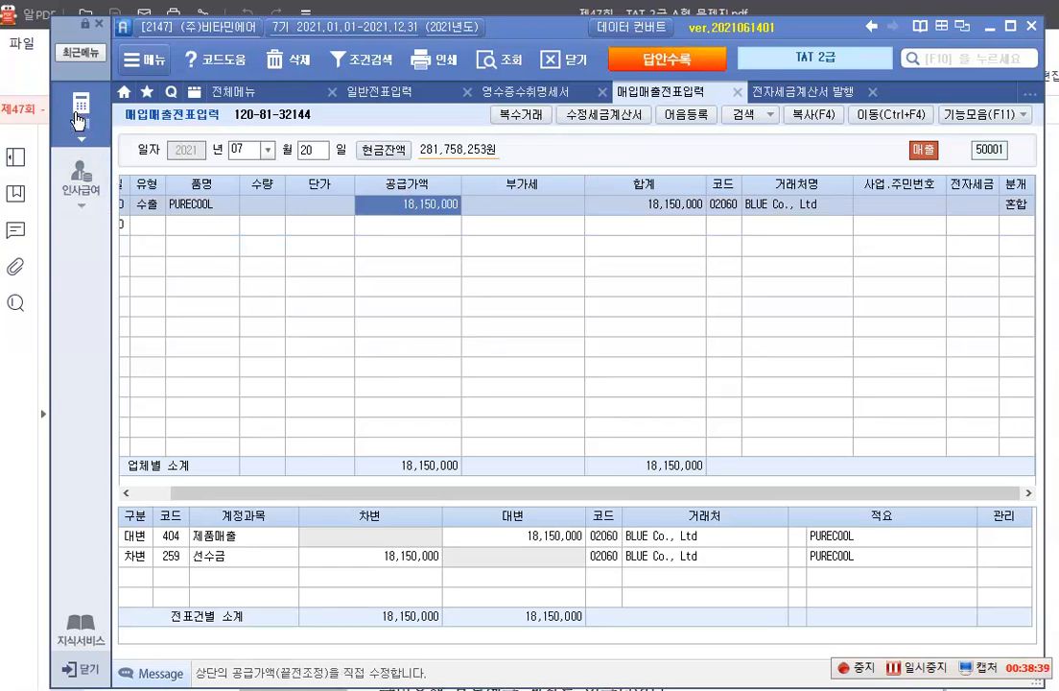
Open the 수출실적명세서 form and set its 기간 from month 07 to month 09 of 2021
click(79, 120)
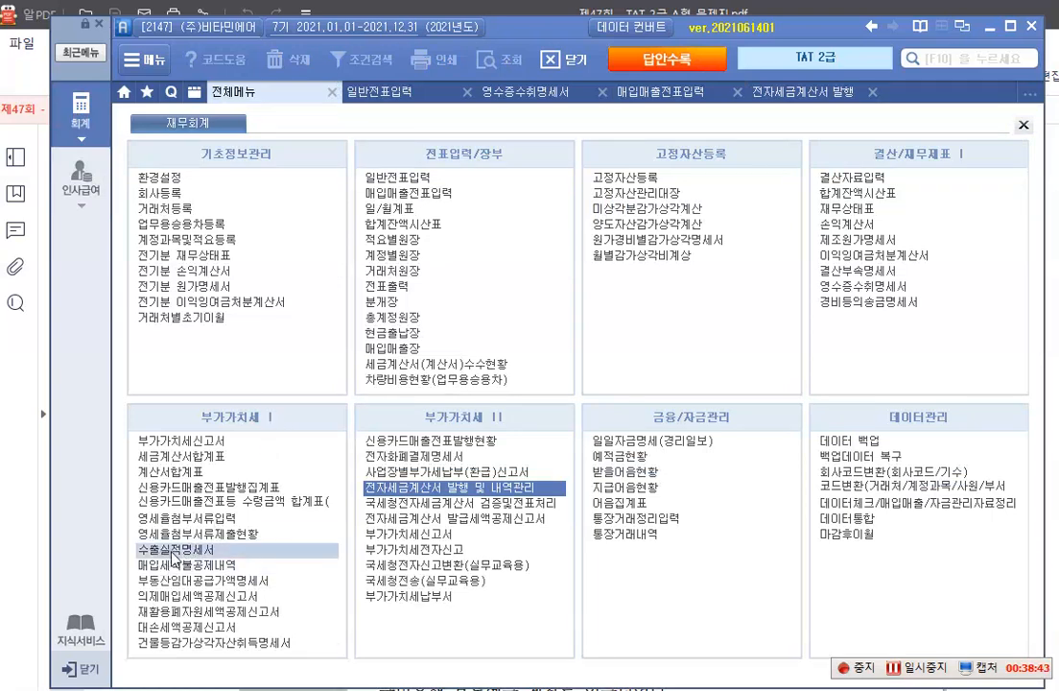
click(176, 550)
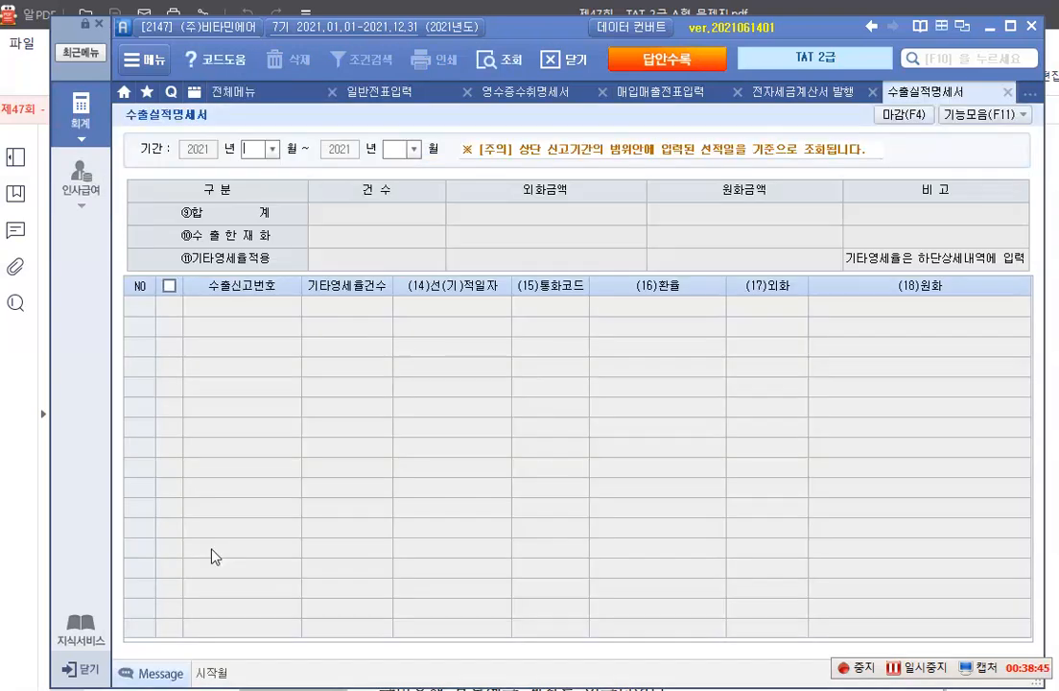
click(273, 150)
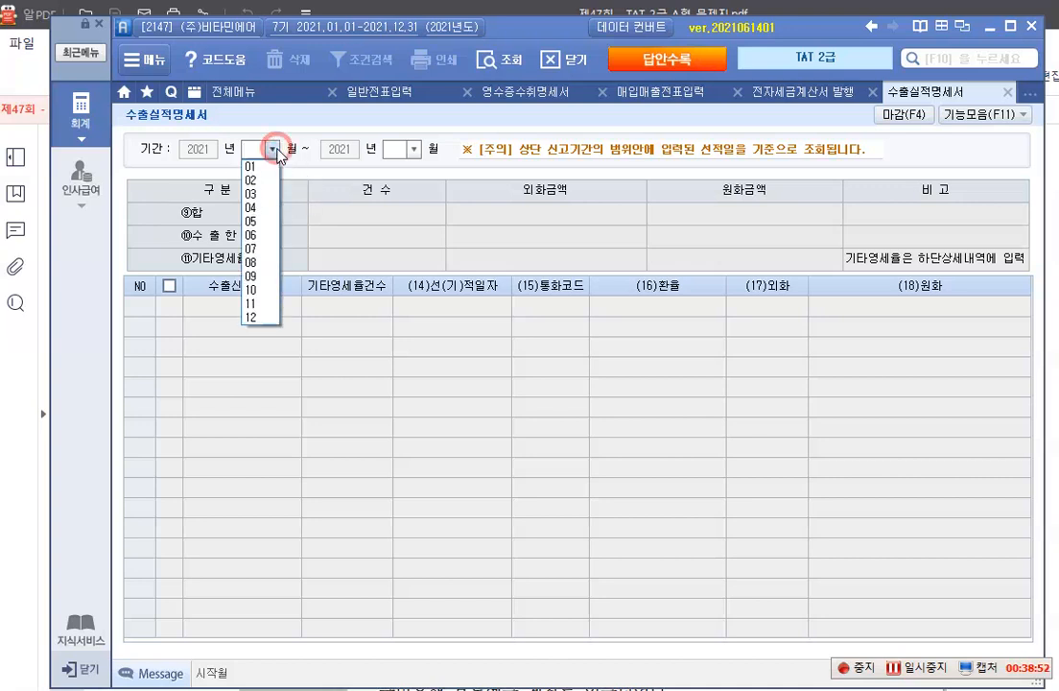
click(260, 250)
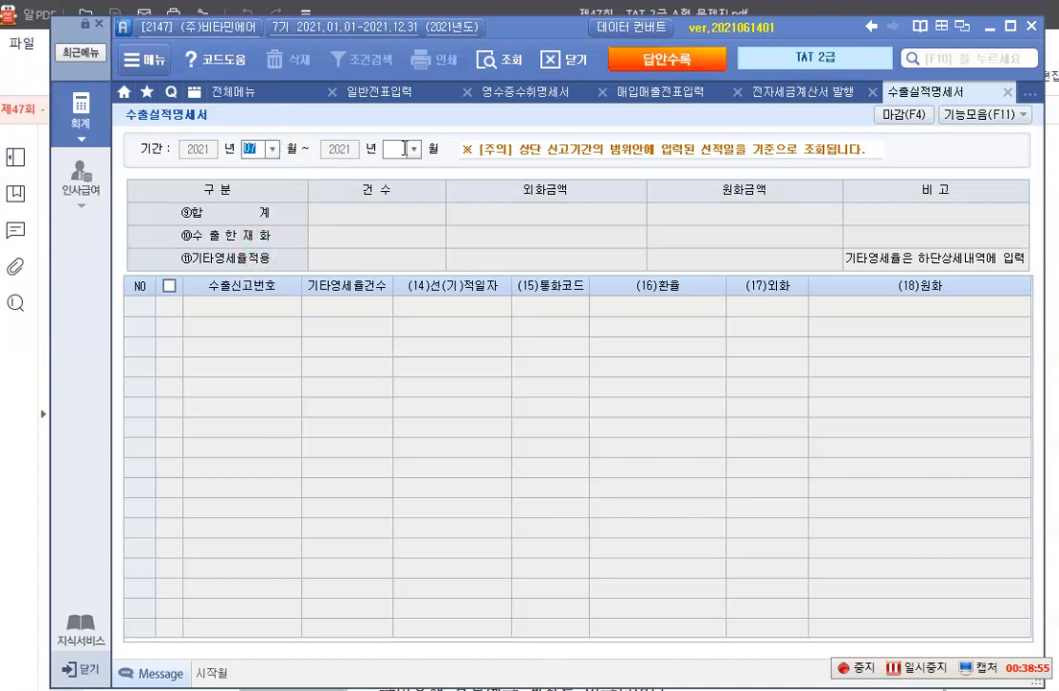
click(413, 150)
click(393, 277)
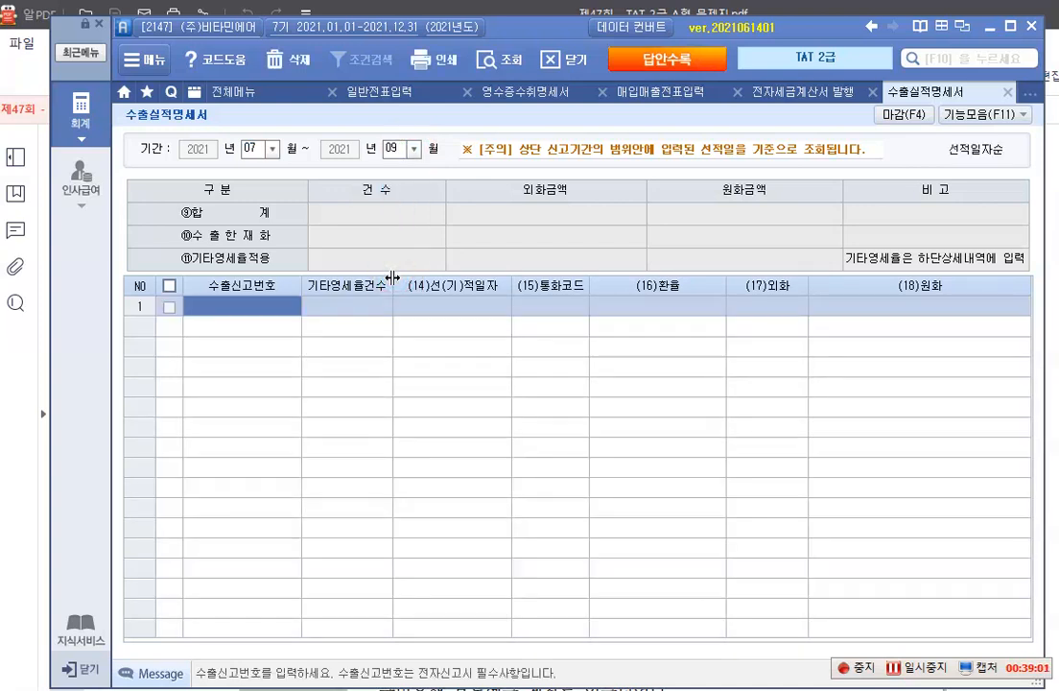
text(071)
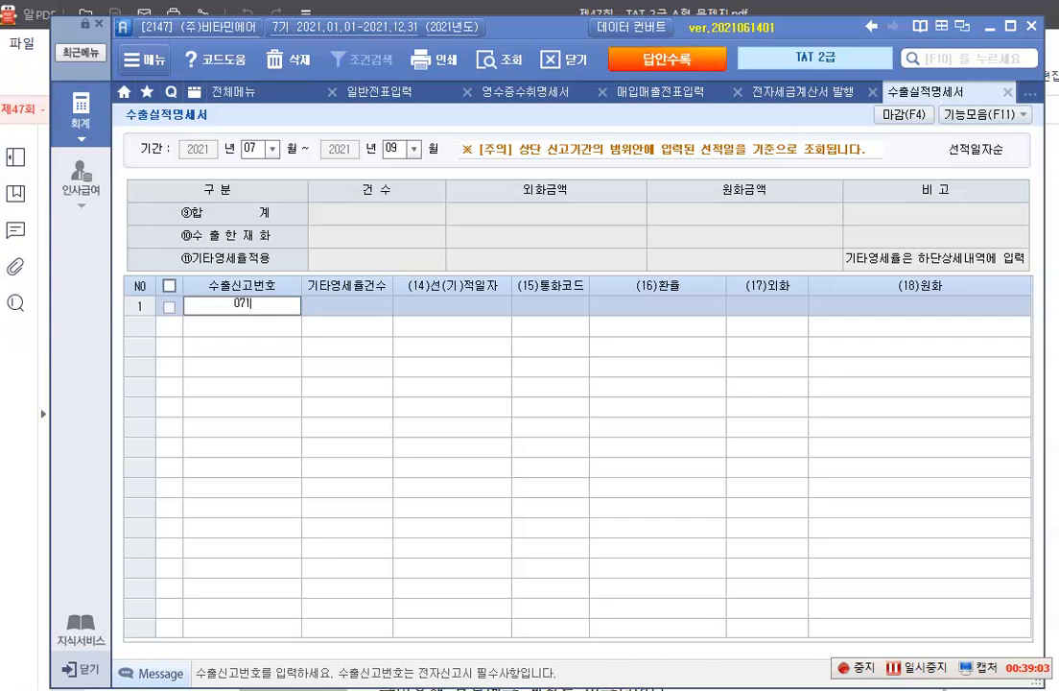
text(-12-18-)
text(00)
text(55857-)
text(4)
key(Return)
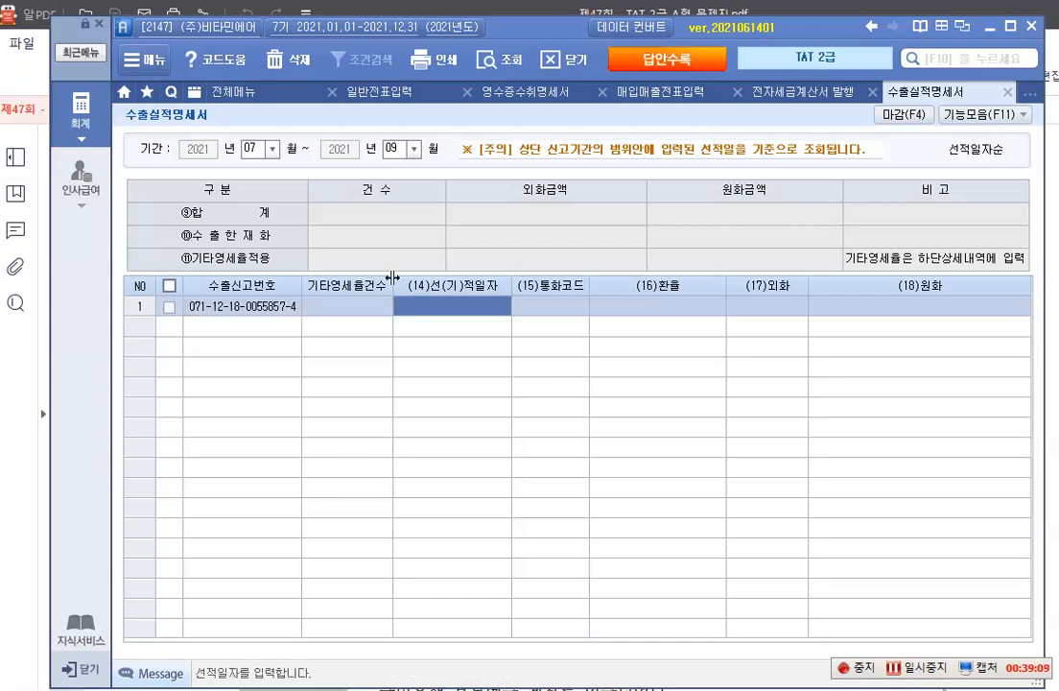
Set the row's 선적일자 to 2021-07-20 and its 통화코드 to USD
text(2021-)
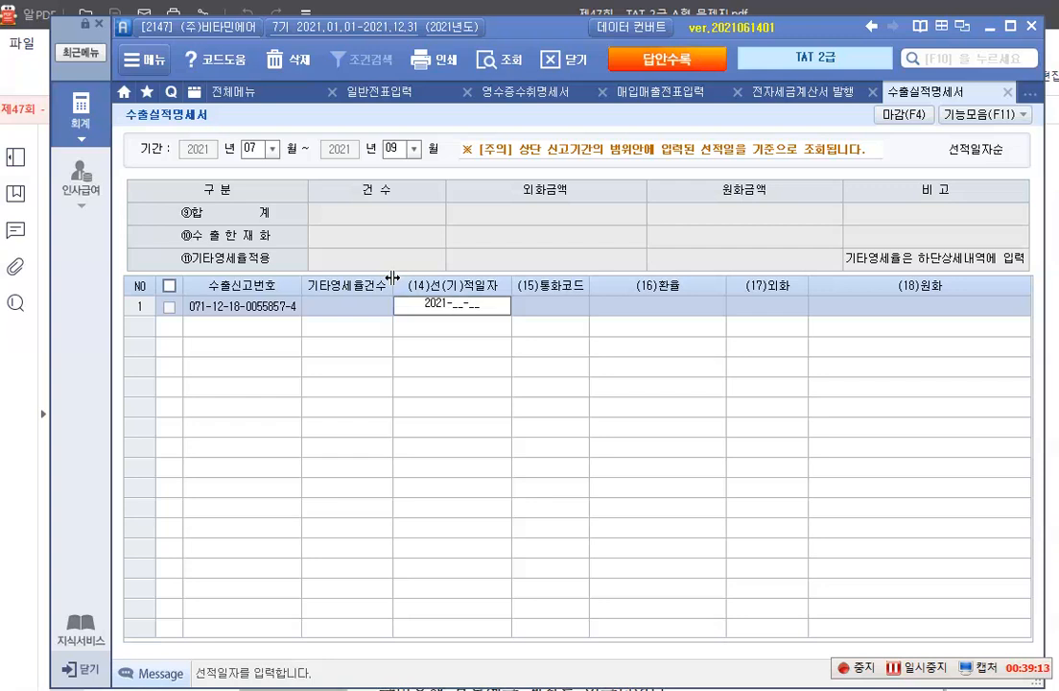
text(07-20)
key(Return)
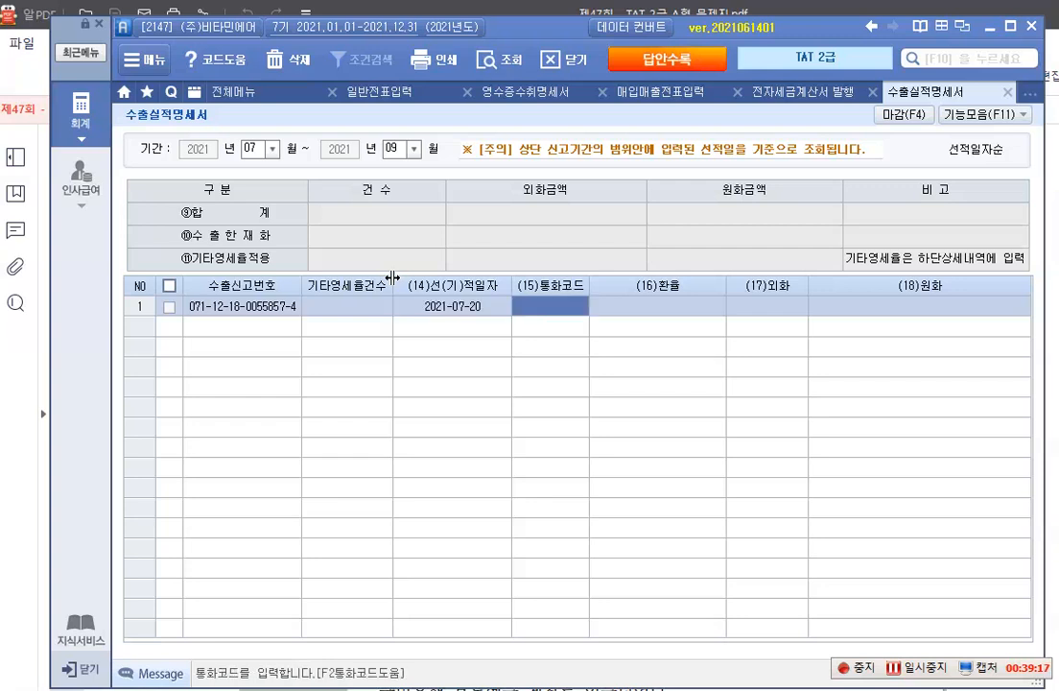
text(ㅇ)
key(BackSpace)
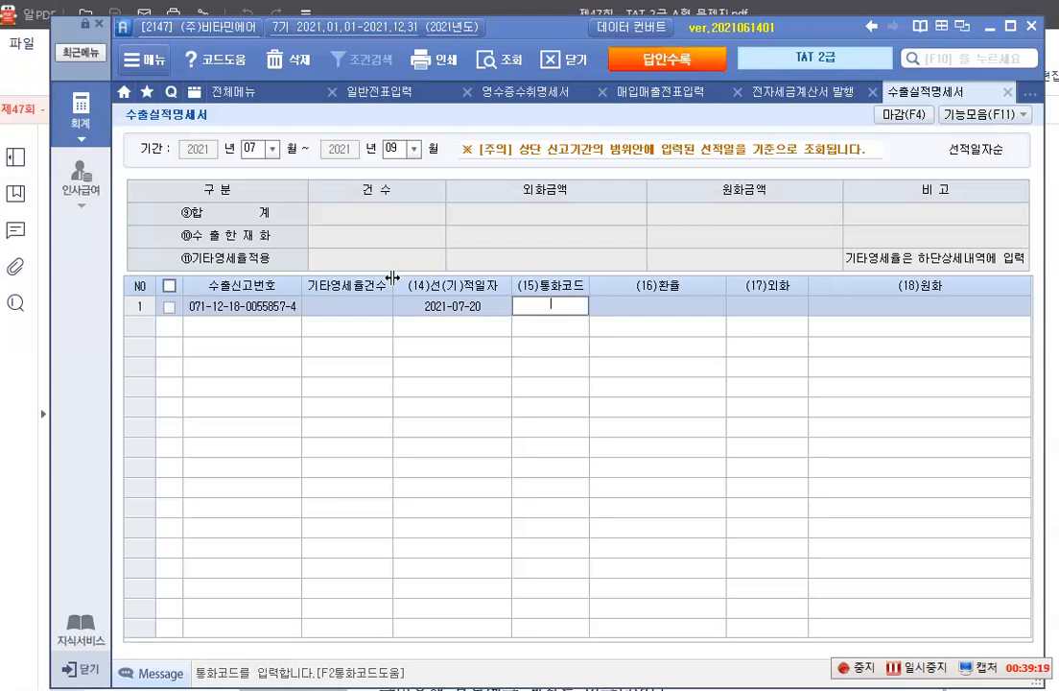
text(usd)
key(Return)
key(Left)
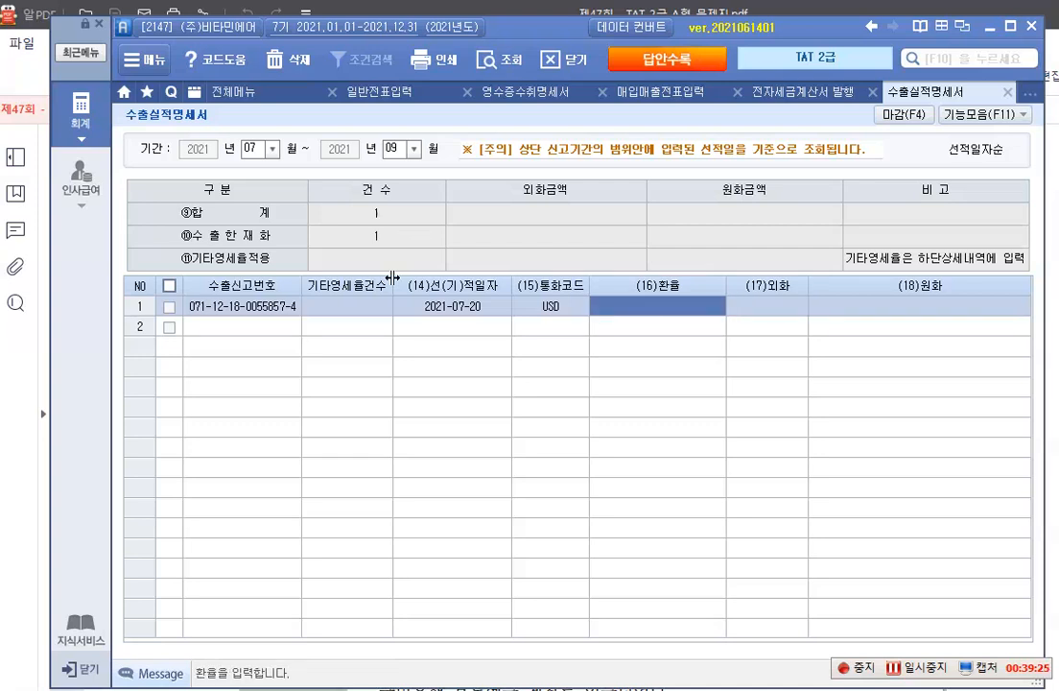
Enter 1,210 as the 환율 and 15,000 as the 외화 amount of the export row
text(1210)
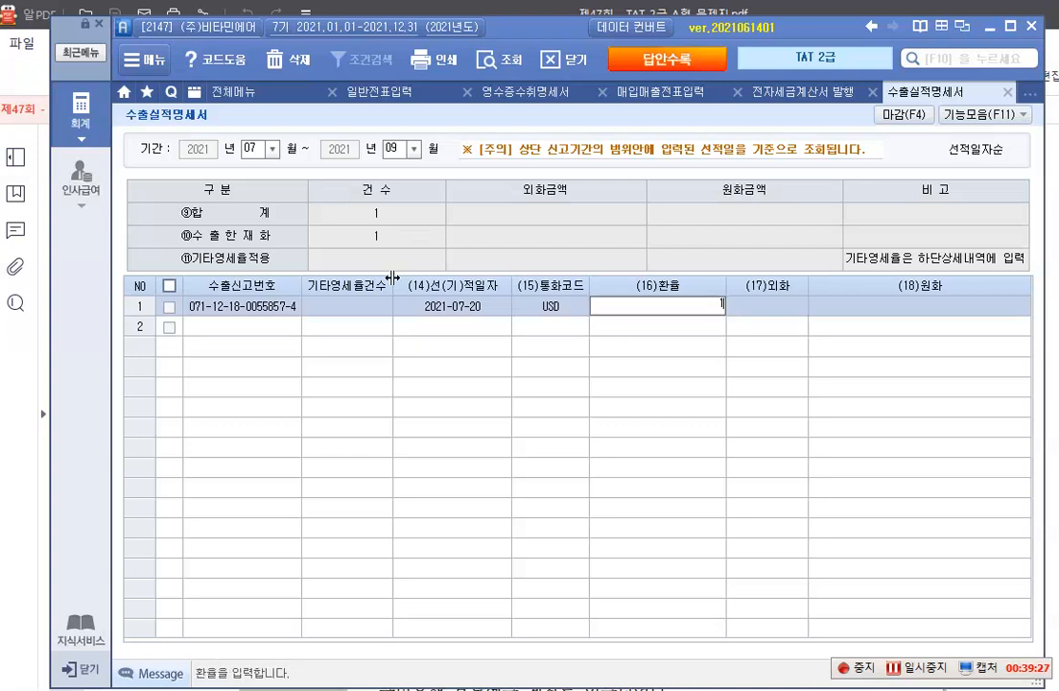
key(Return)
text(150000)
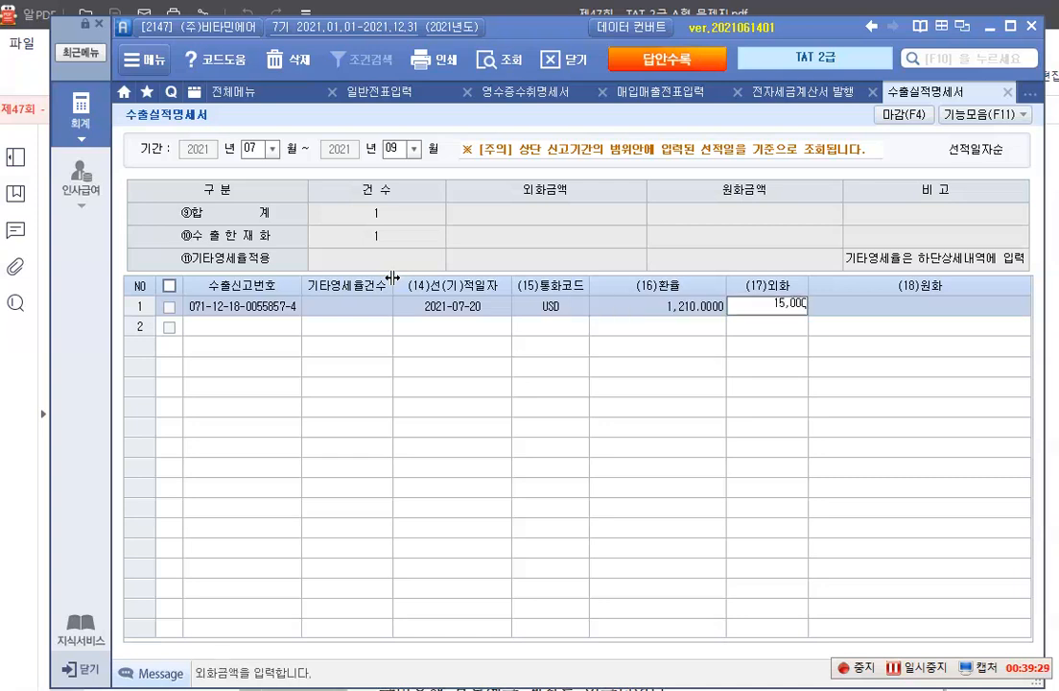
key(Return)
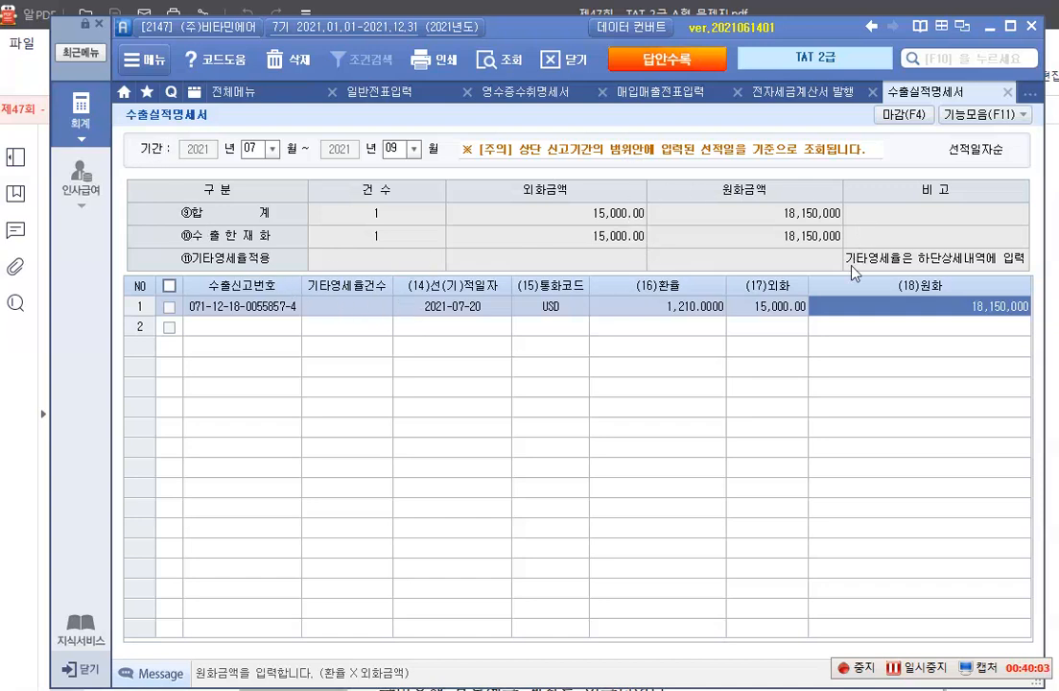
Open the 부가가치세신고서 and load the 1.정기신고 return for 2021-07-01 through 2021-09-30
click(86, 132)
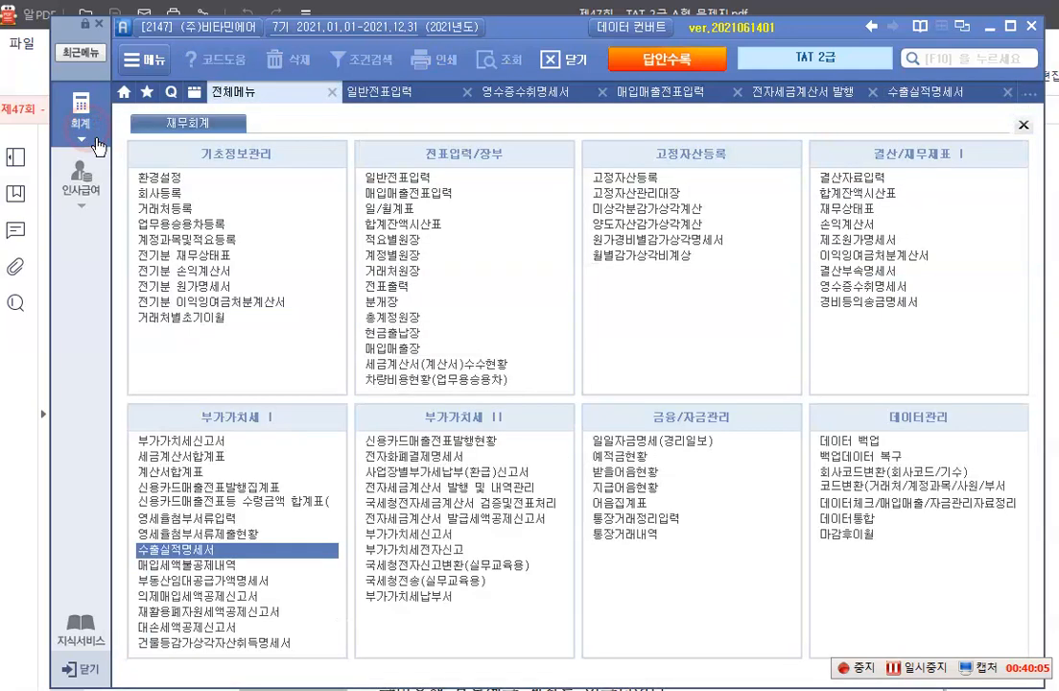
click(223, 444)
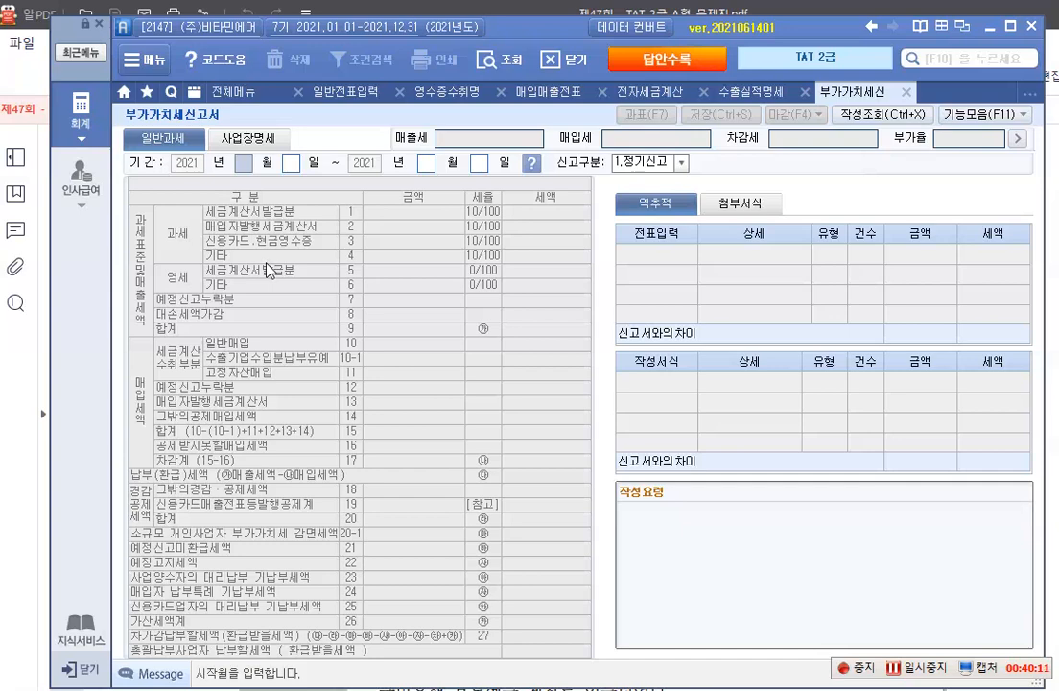
text(07)
key(Return)
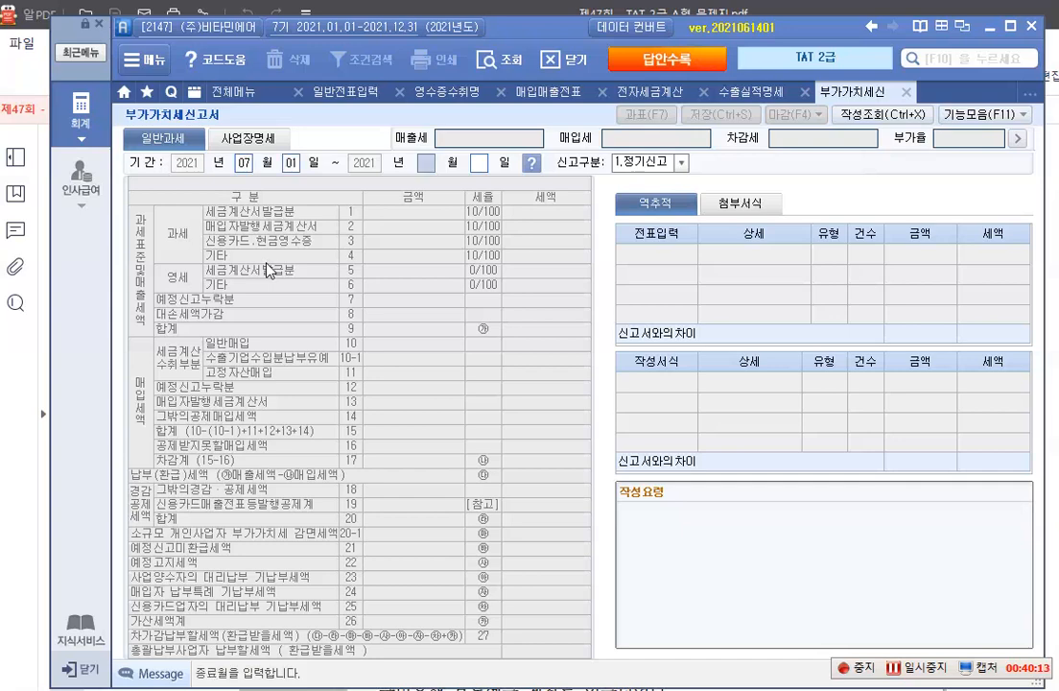
text(09)
key(Return)
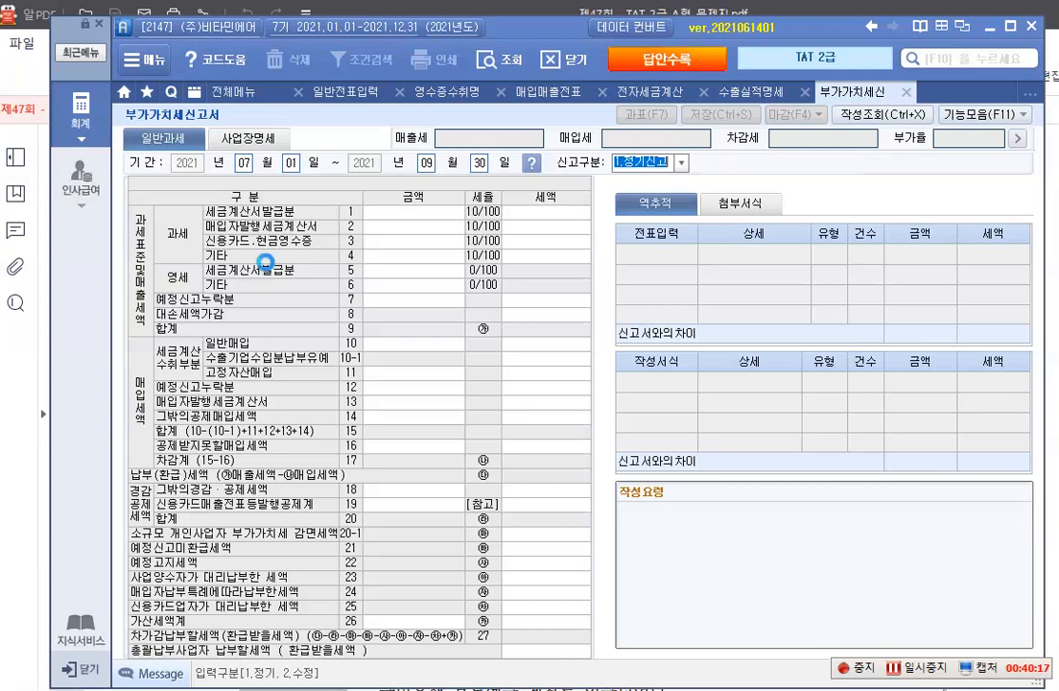
key(Return)
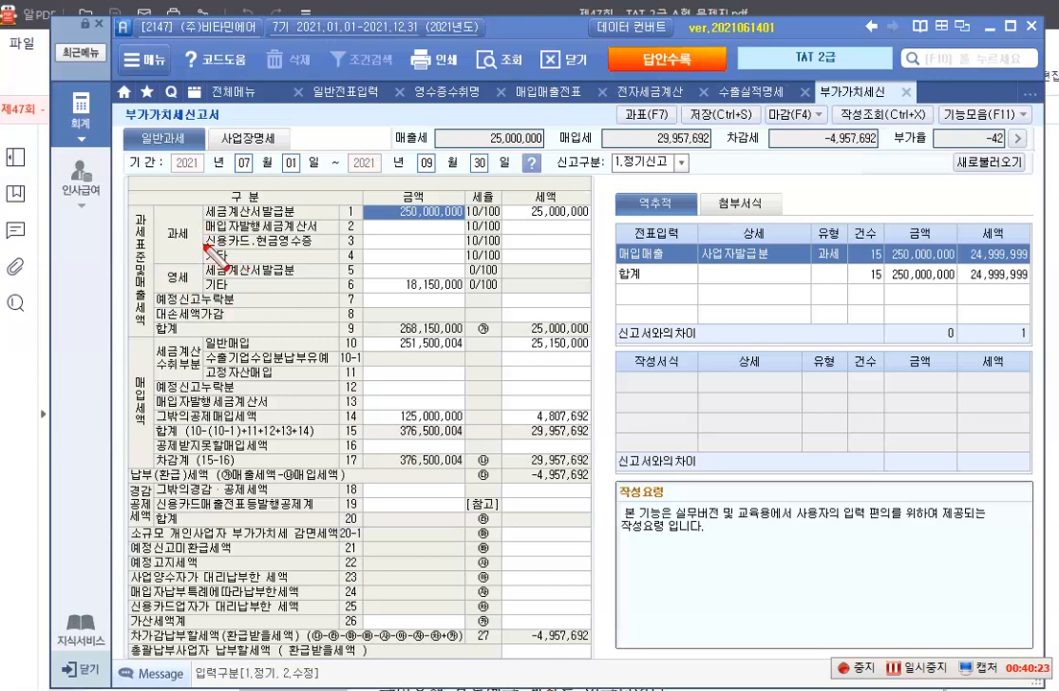
Check the 영세 기타 line of the VAT return, and save the return
drag(199, 273, 466, 294)
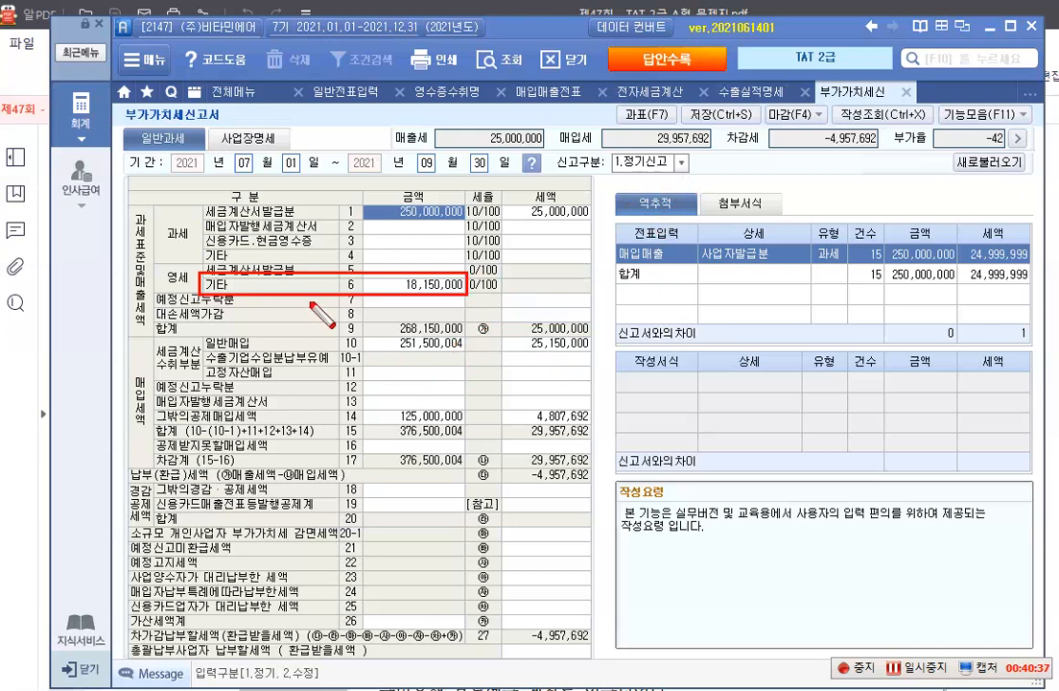
key(Escape)
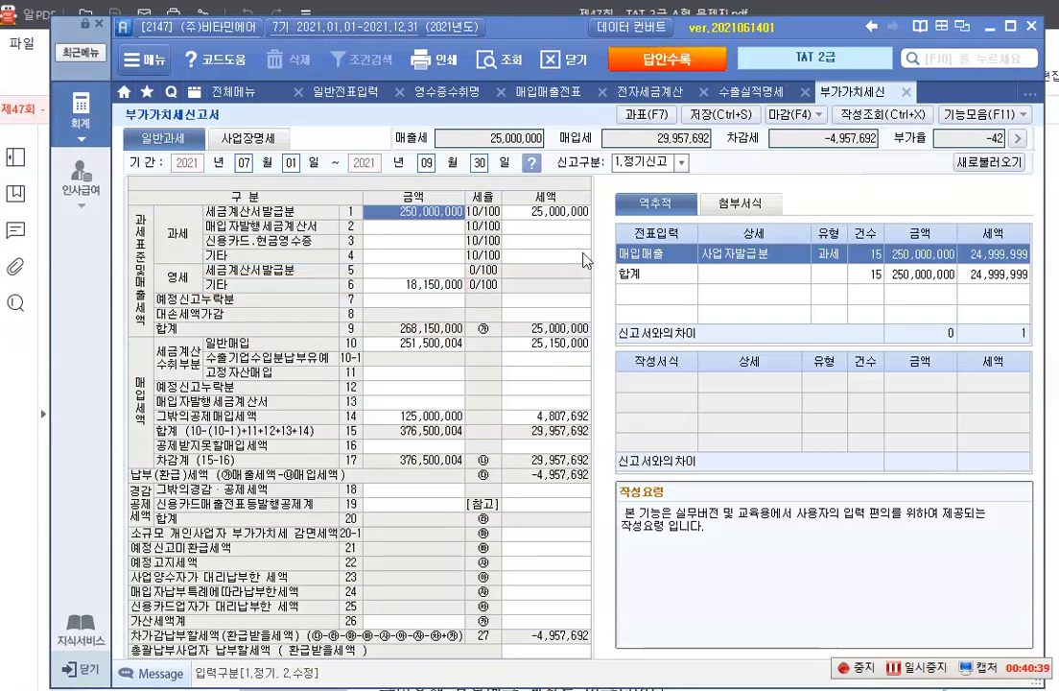
click(716, 114)
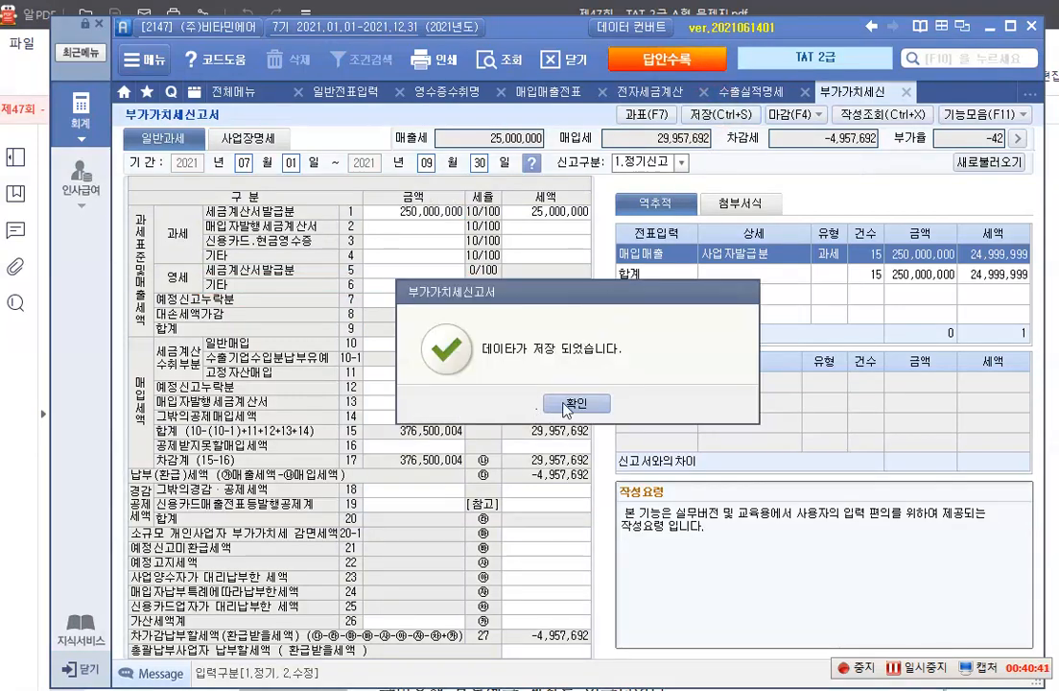
click(568, 404)
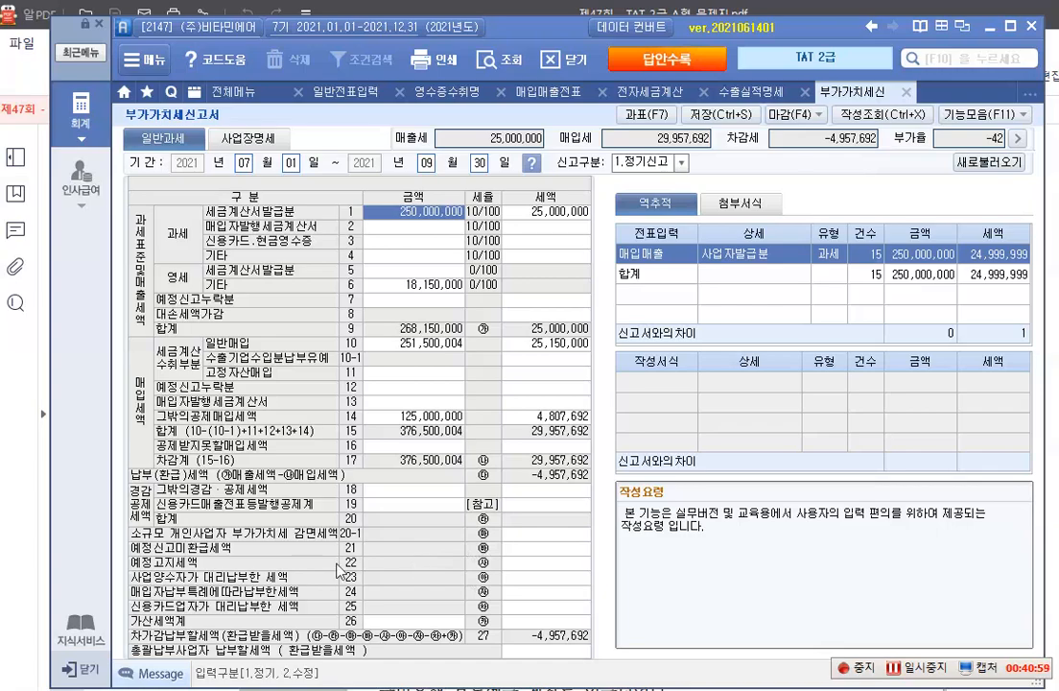
Switch to the exam PDF and read item 4's 자료 1 to 3, its 자료설명, and the 평가문제 on 건물등감가상각자산취득명세서
key(alt+Tab)
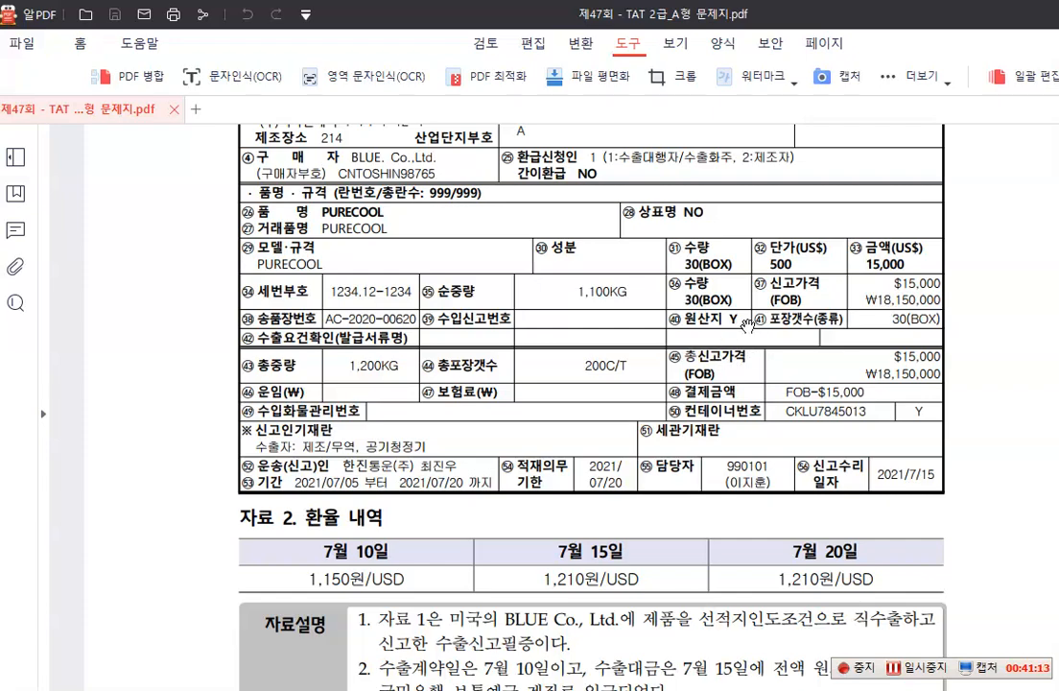
scroll(747, 324, down, 10)
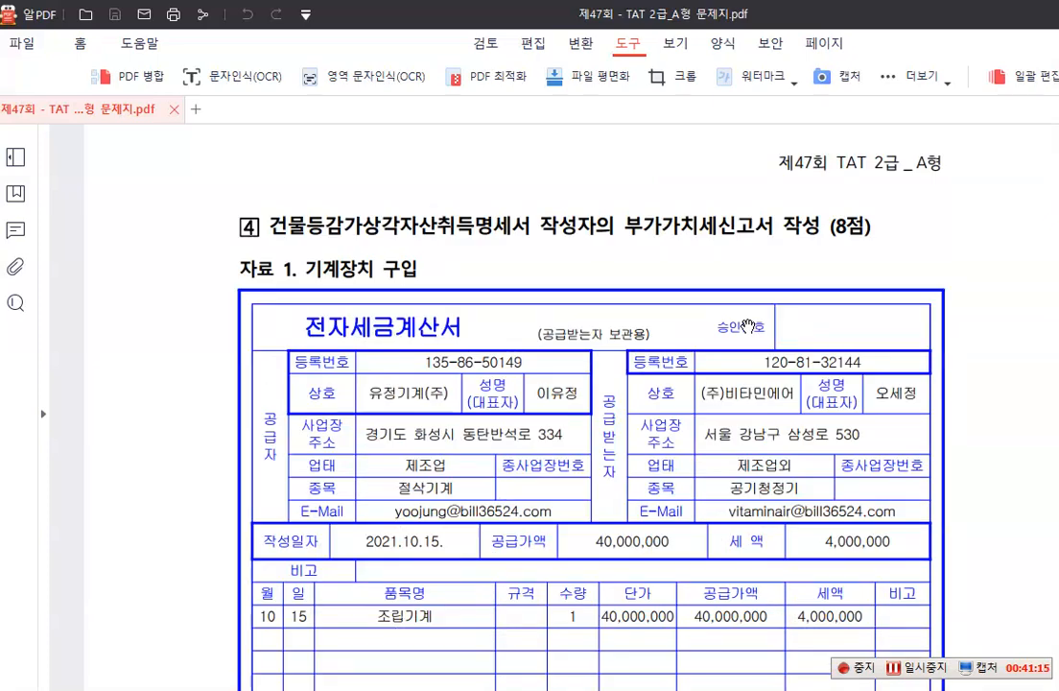
scroll(746, 325, down, 2)
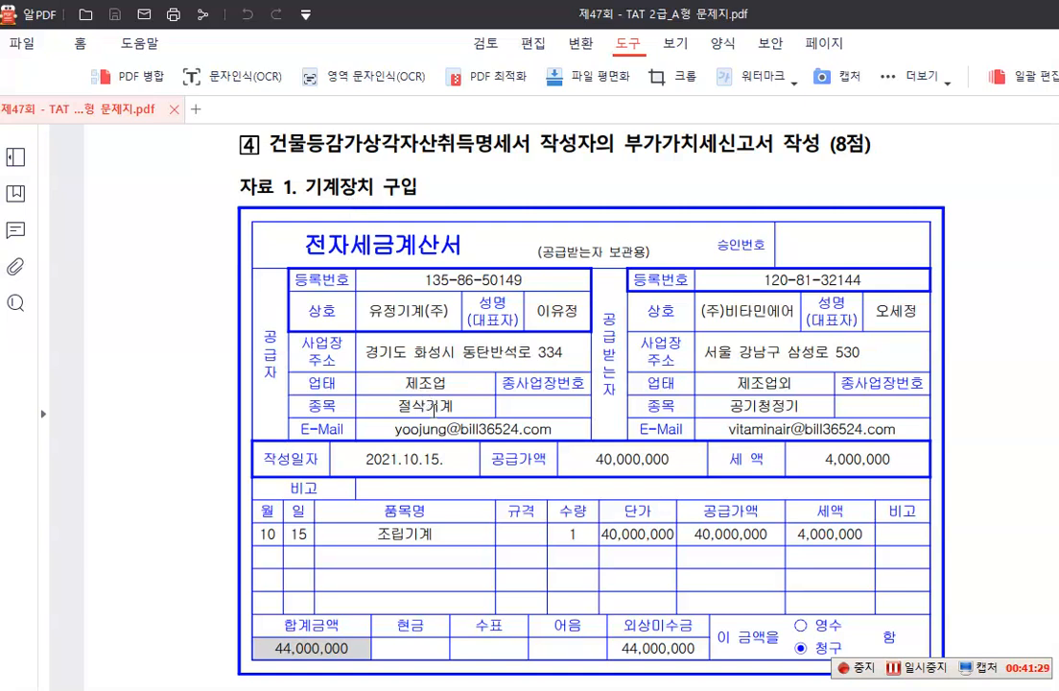
scroll(459, 395, down, 5)
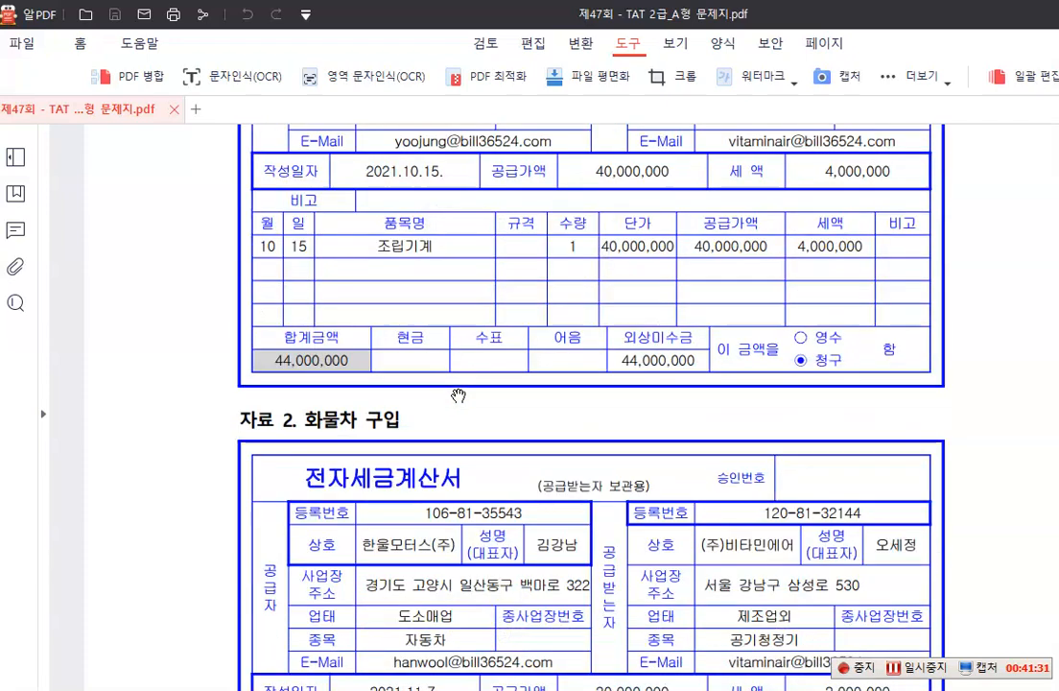
scroll(458, 395, down, 3)
scroll(459, 394, up, 1)
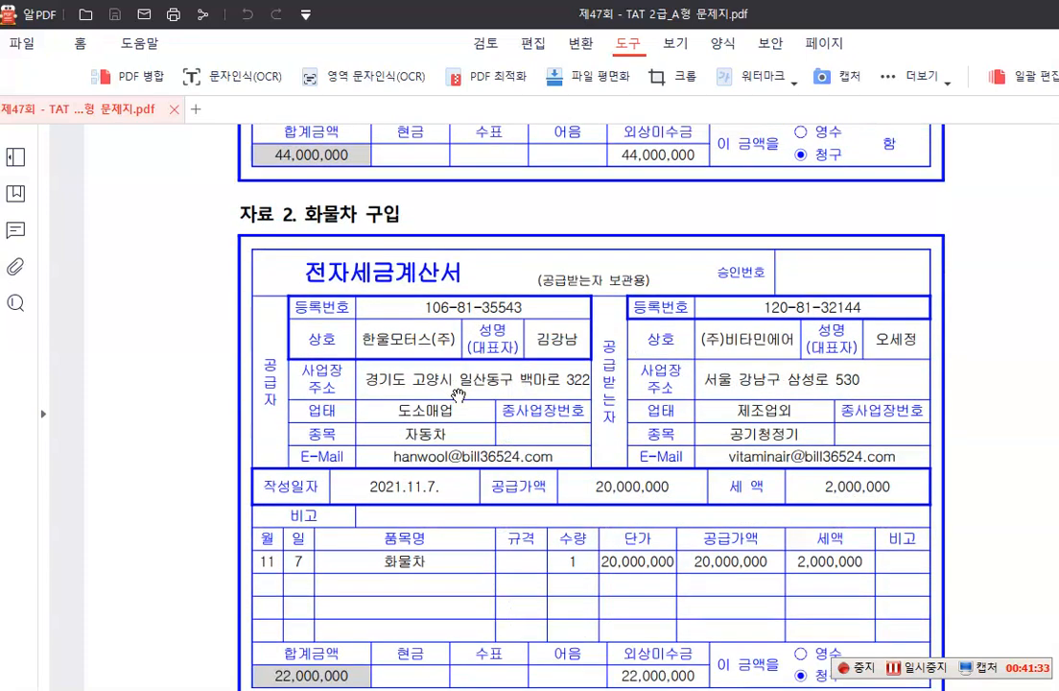
scroll(460, 352, down, 4)
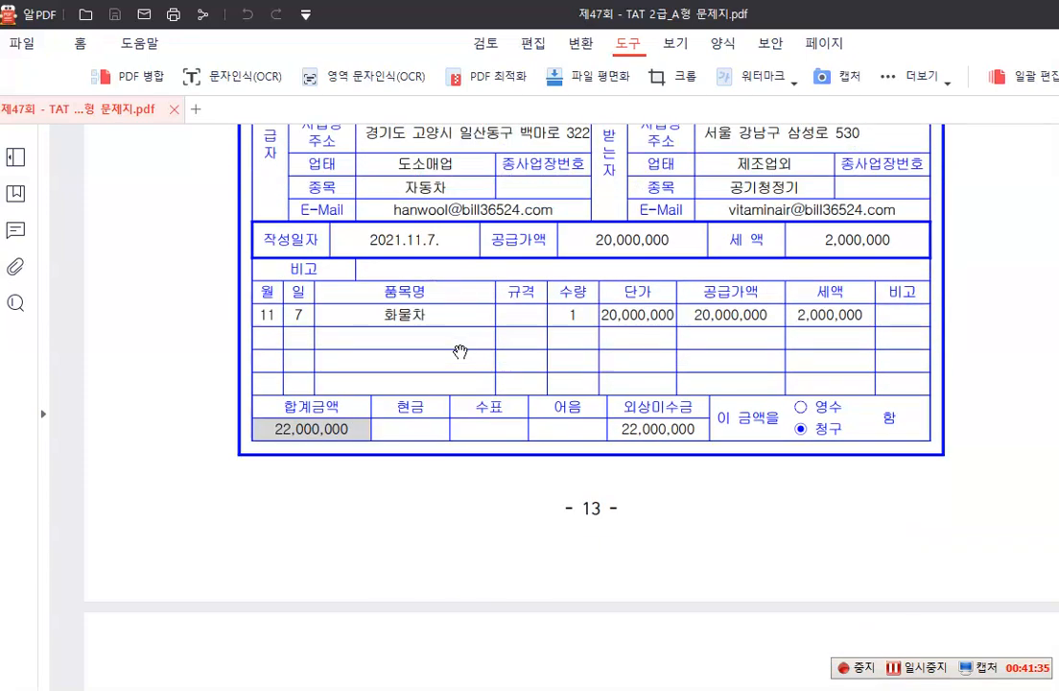
scroll(460, 352, down, 10)
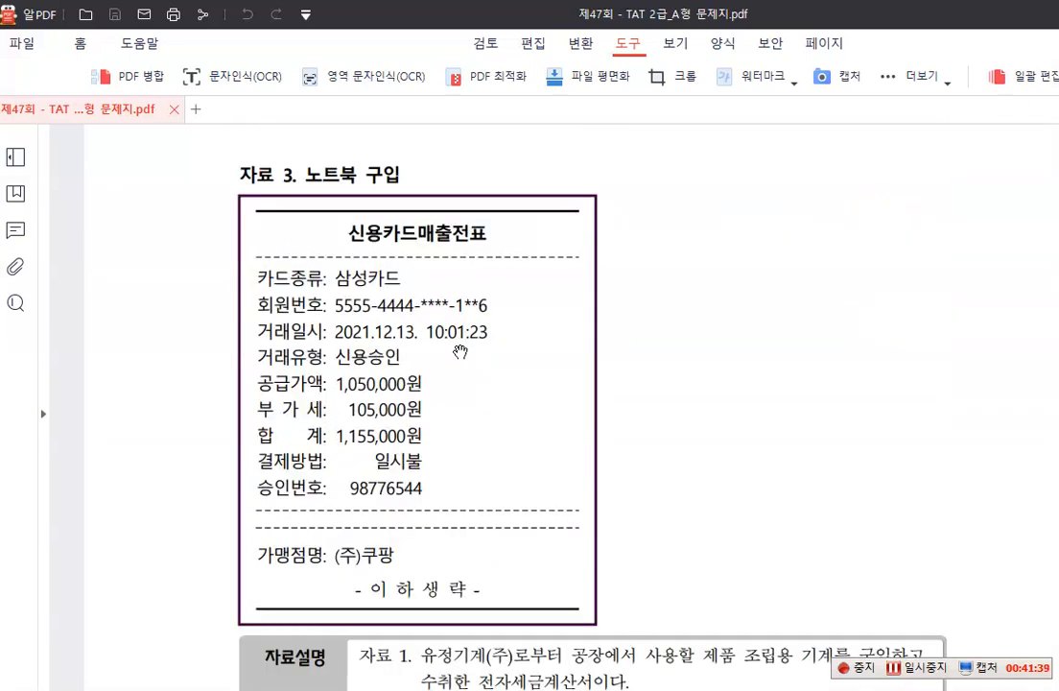
scroll(452, 414, down, 1)
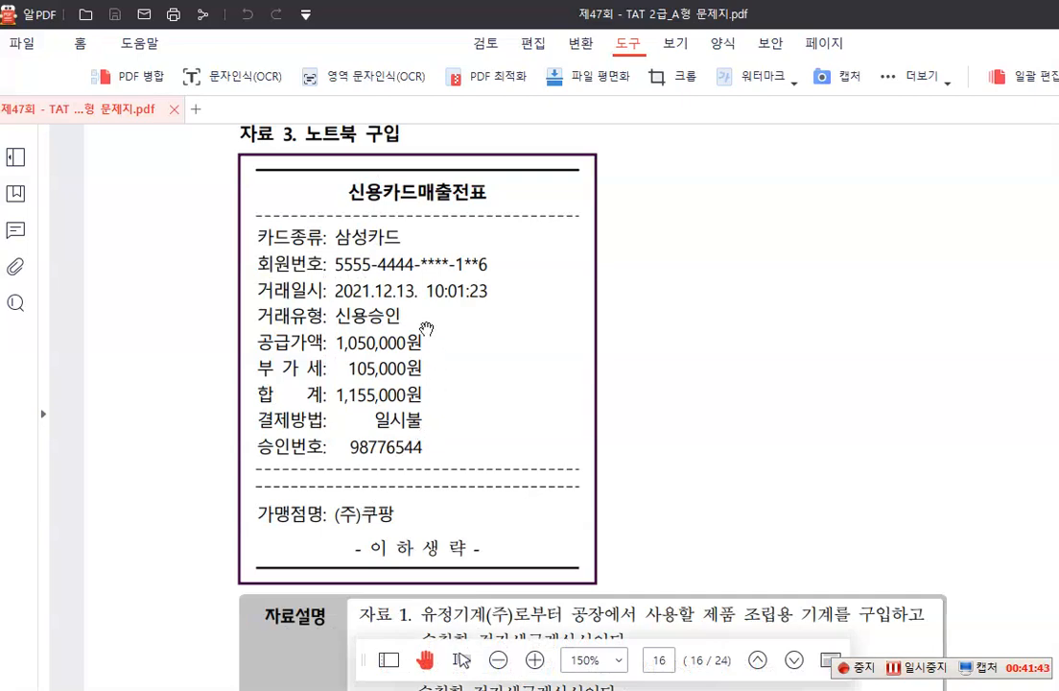
scroll(426, 329, down, 5)
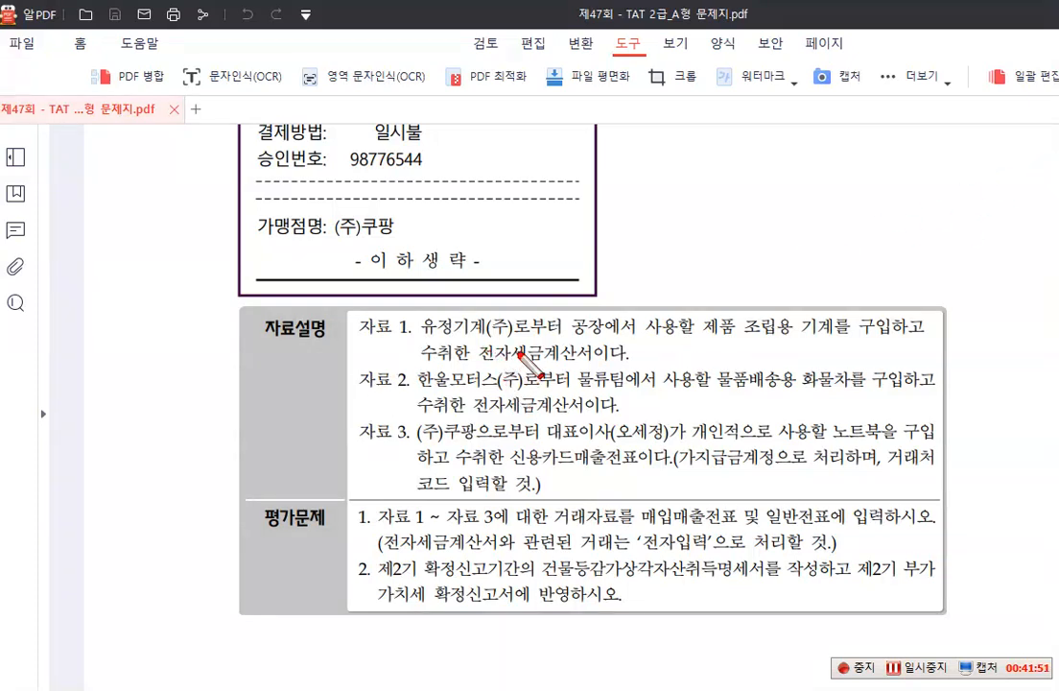
drag(569, 314, 605, 340)
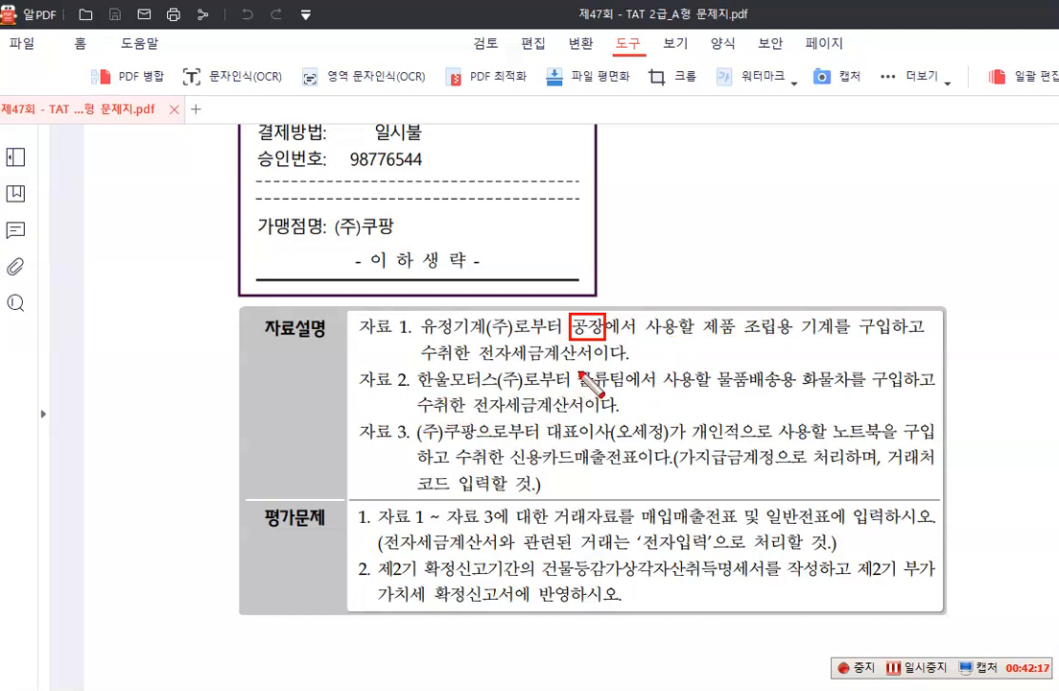
drag(580, 365, 623, 392)
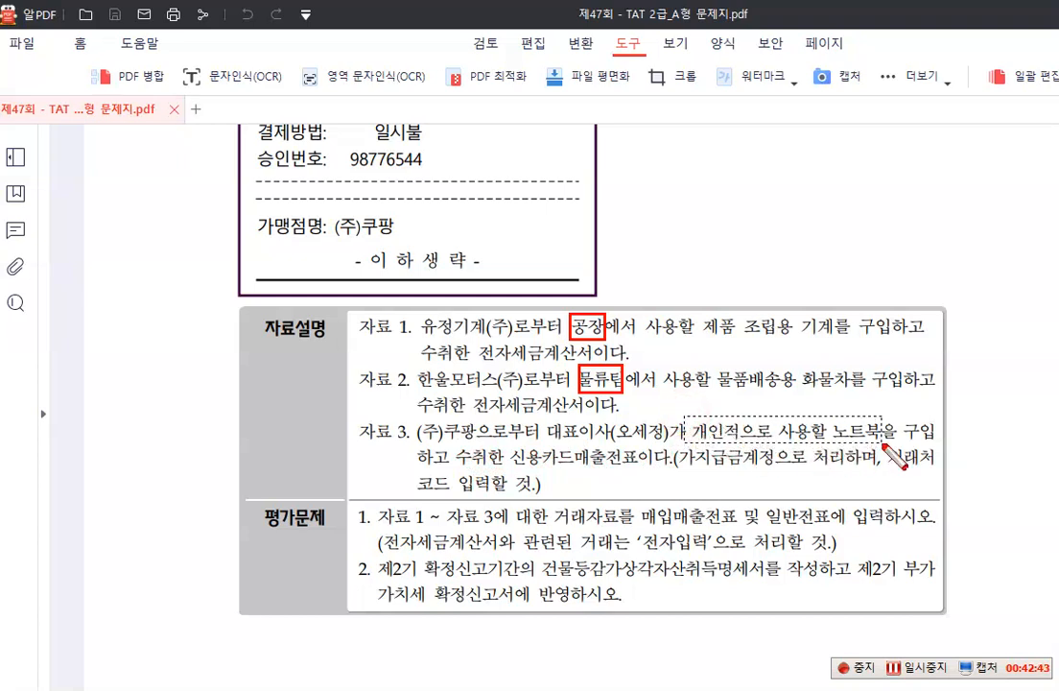
drag(683, 412, 882, 448)
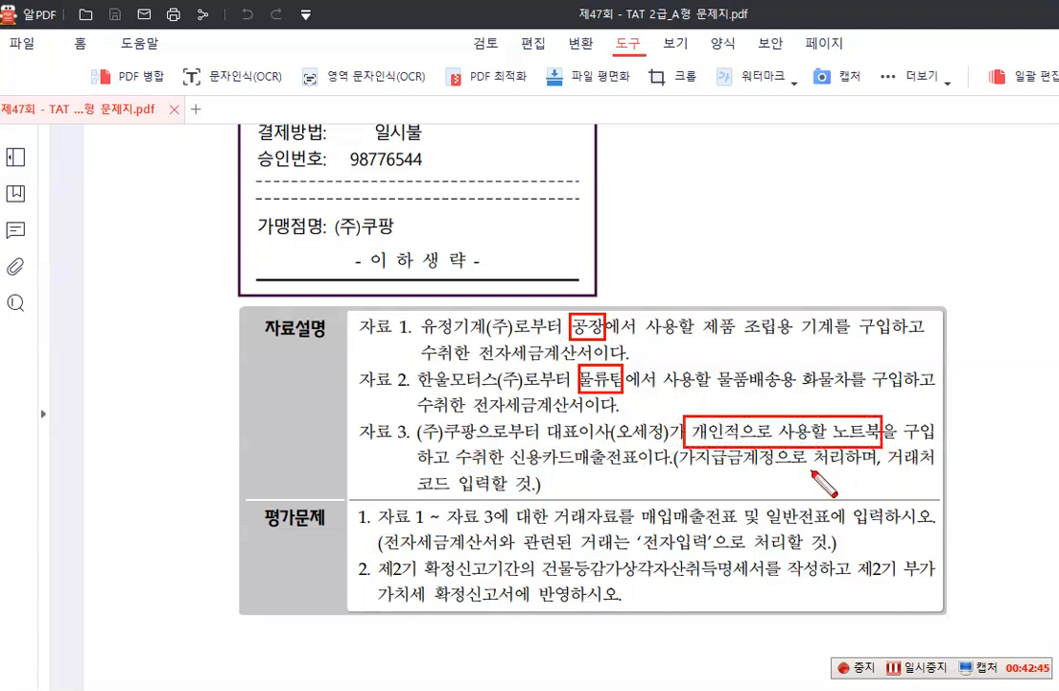
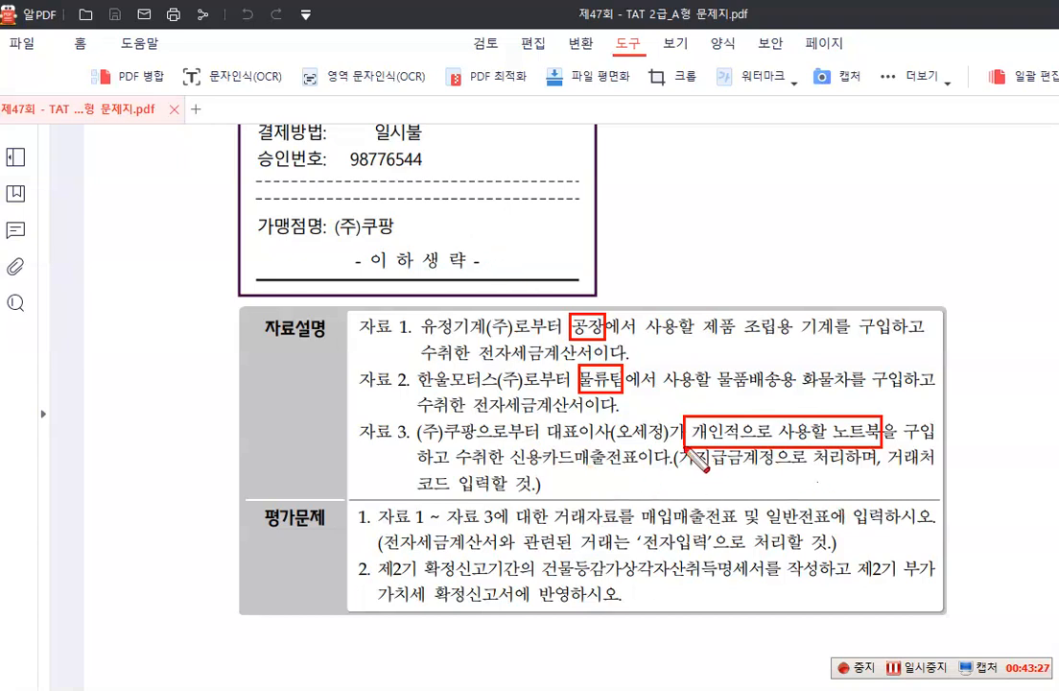
Read the 가지급금 instruction for 자료 3 and the 평가문제 tasks on 매입매출전표, 일반전표 and 건물등감가상각자산취득명세서
mouse_move(678, 447)
mouse_down()
mouse_move(724, 471)
mouse_move(773, 473)
mouse_up()
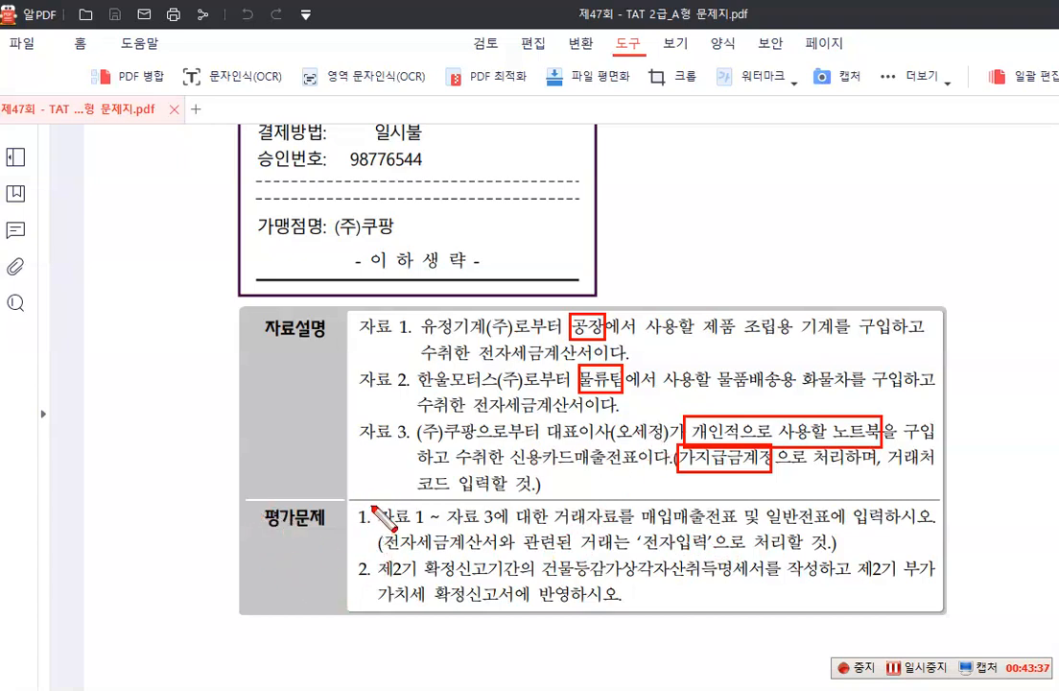
drag(373, 503, 500, 529)
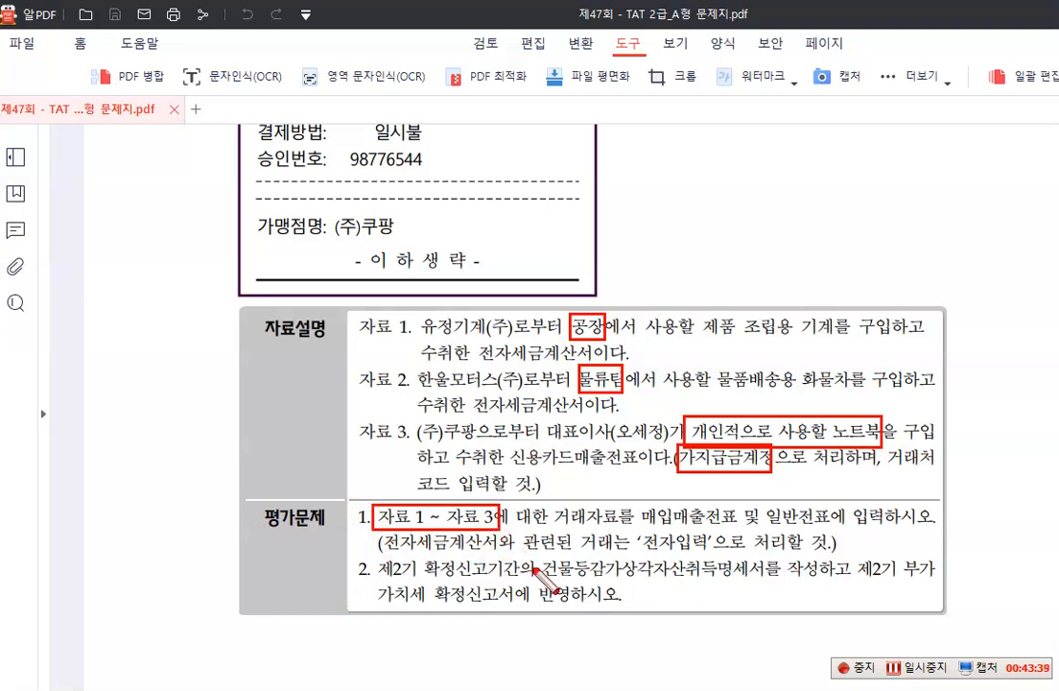
drag(634, 505, 833, 532)
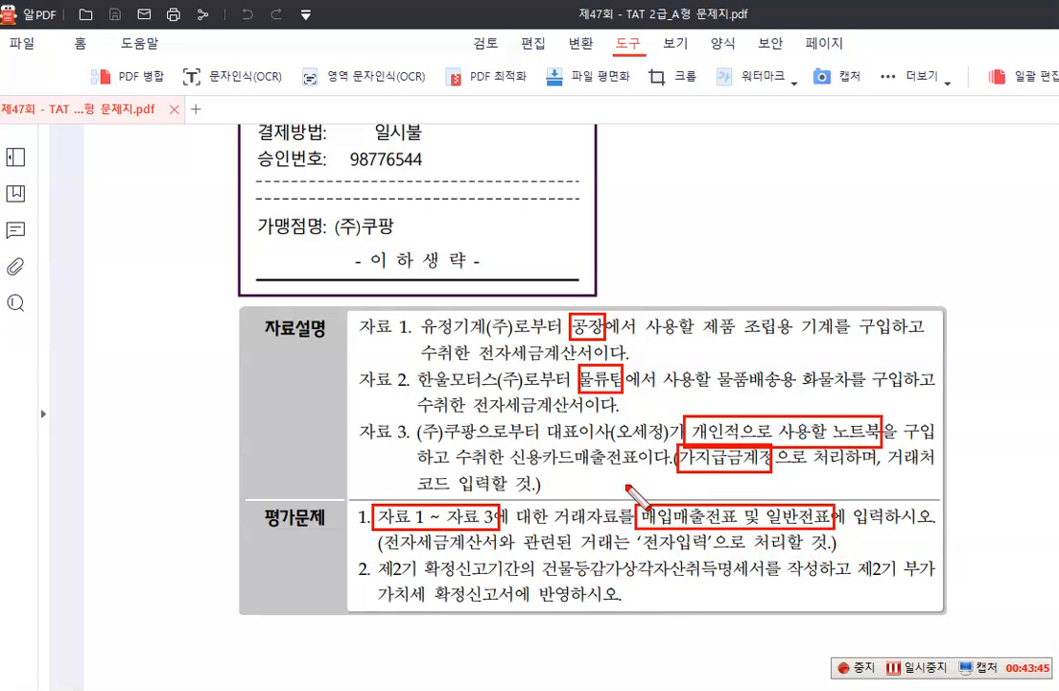
drag(529, 552, 766, 583)
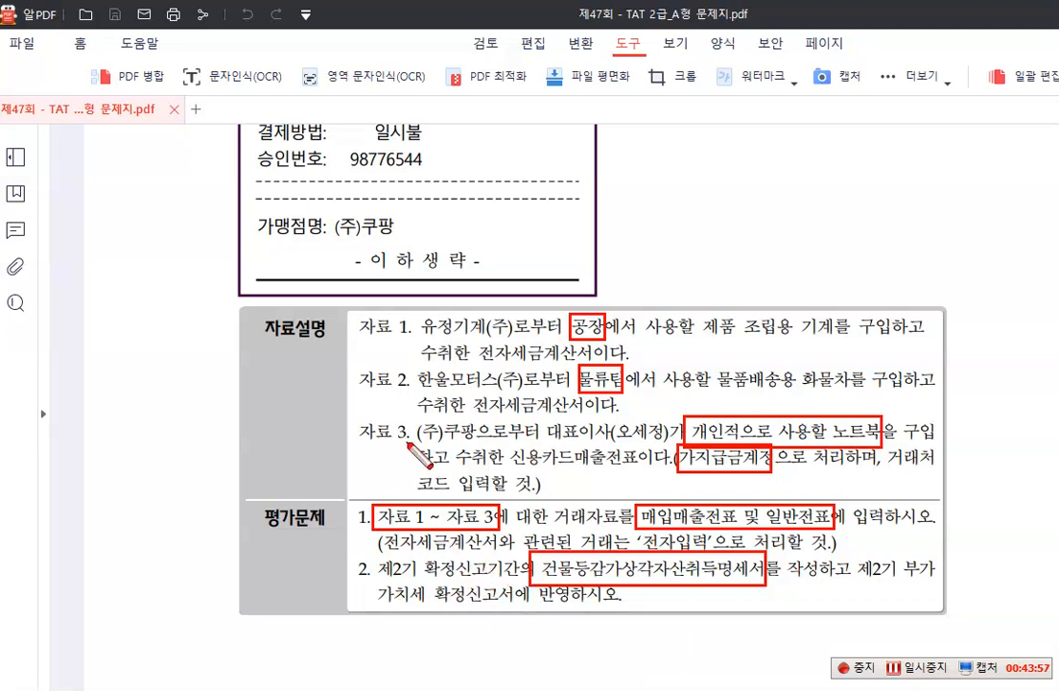
key(Escape)
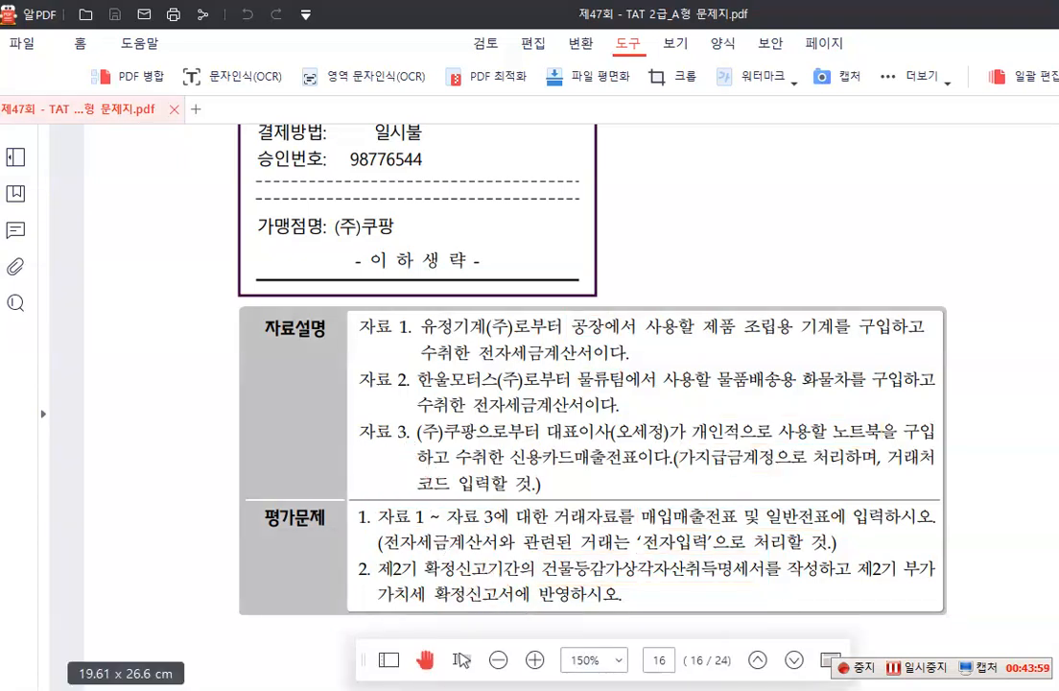
Switch back to the accounting program, go to 매입매출전표입력 and set the entry date to 10월 15일
key(alt+Tab)
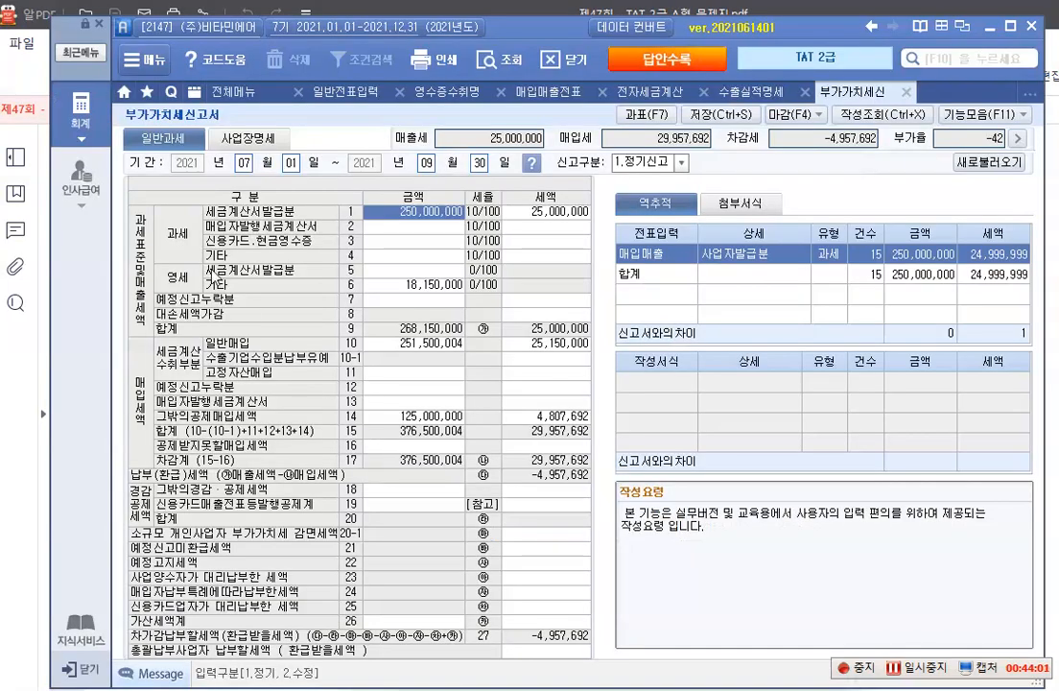
click(81, 115)
click(413, 194)
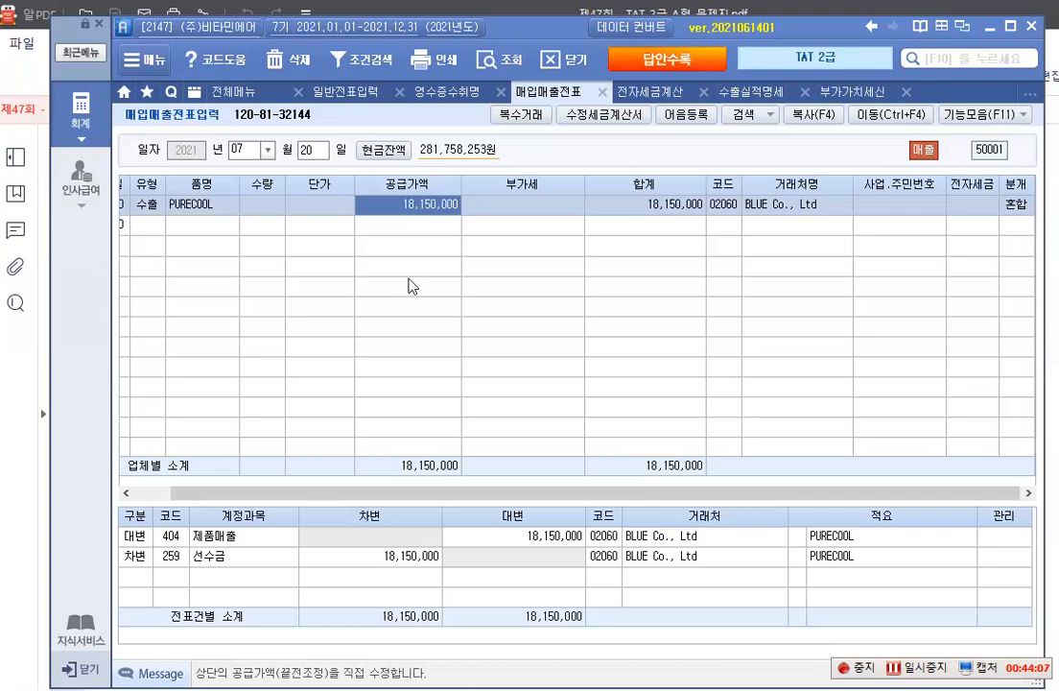
click(268, 149)
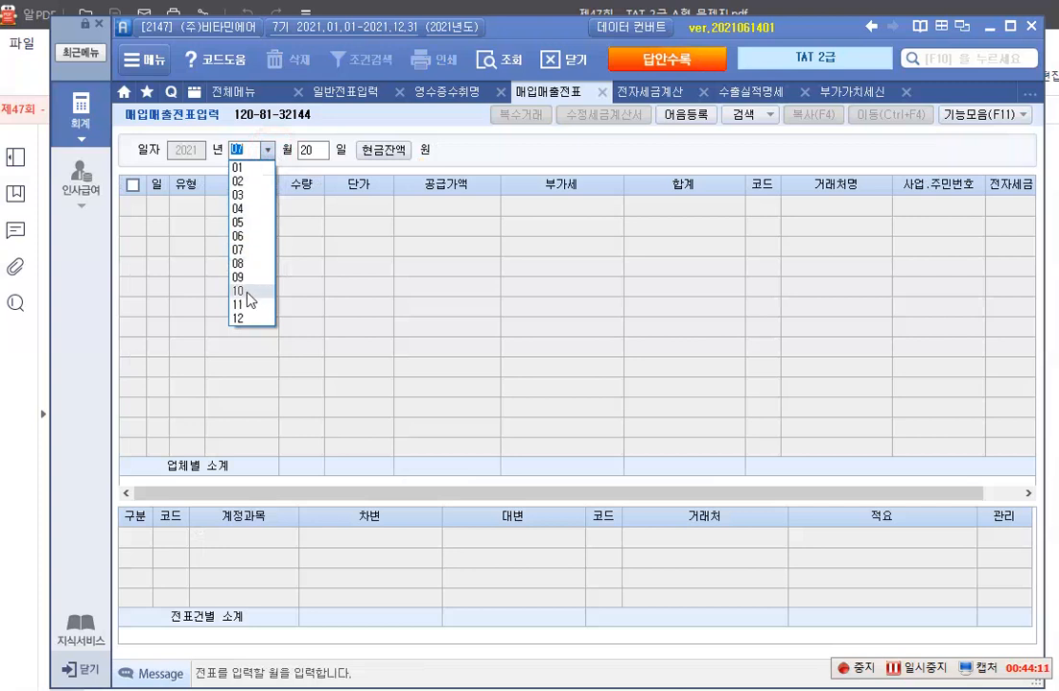
click(249, 299)
text(15)
key(Return)
key(Return)
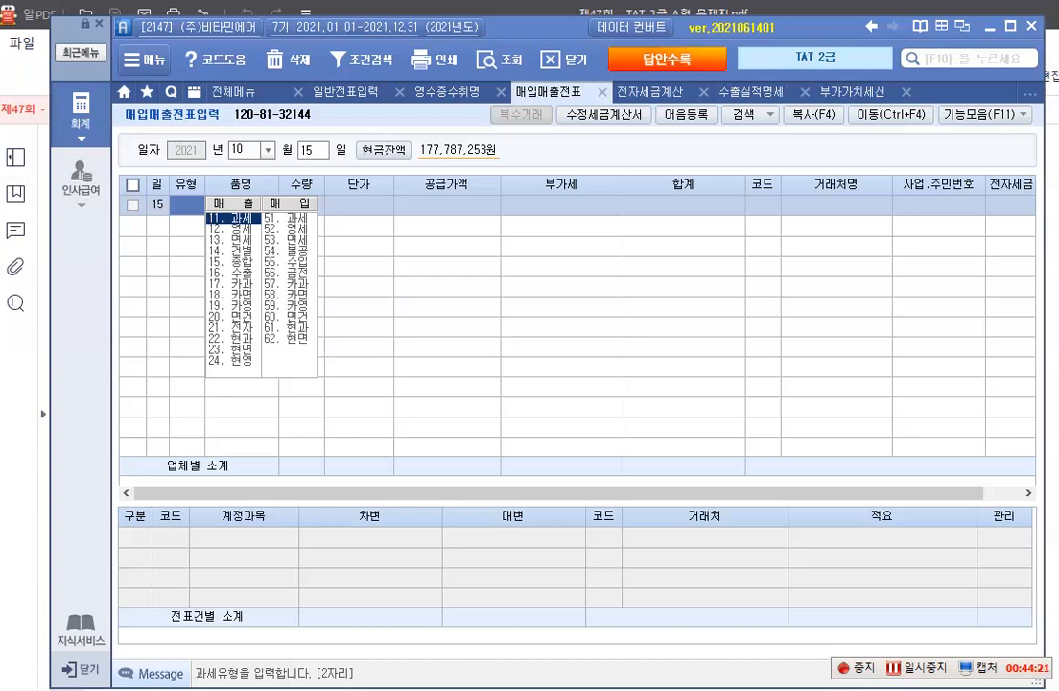
Enter a 51. 과세 purchase of 조립기계 with quantity 1 and unit price 40,000,000
text(51)
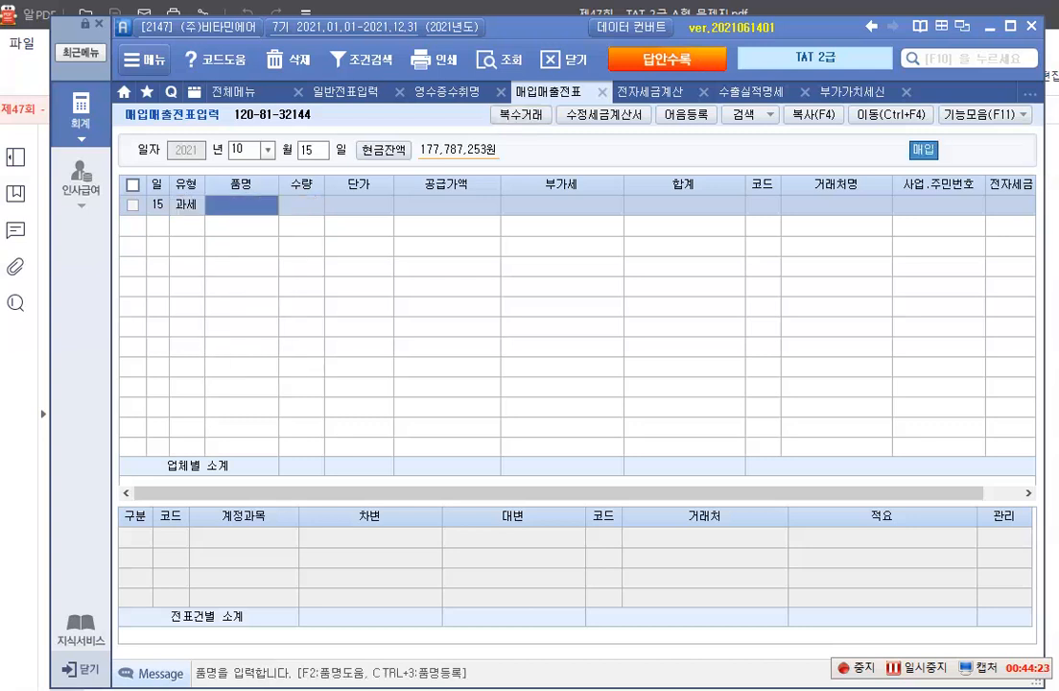
text(조립컴)
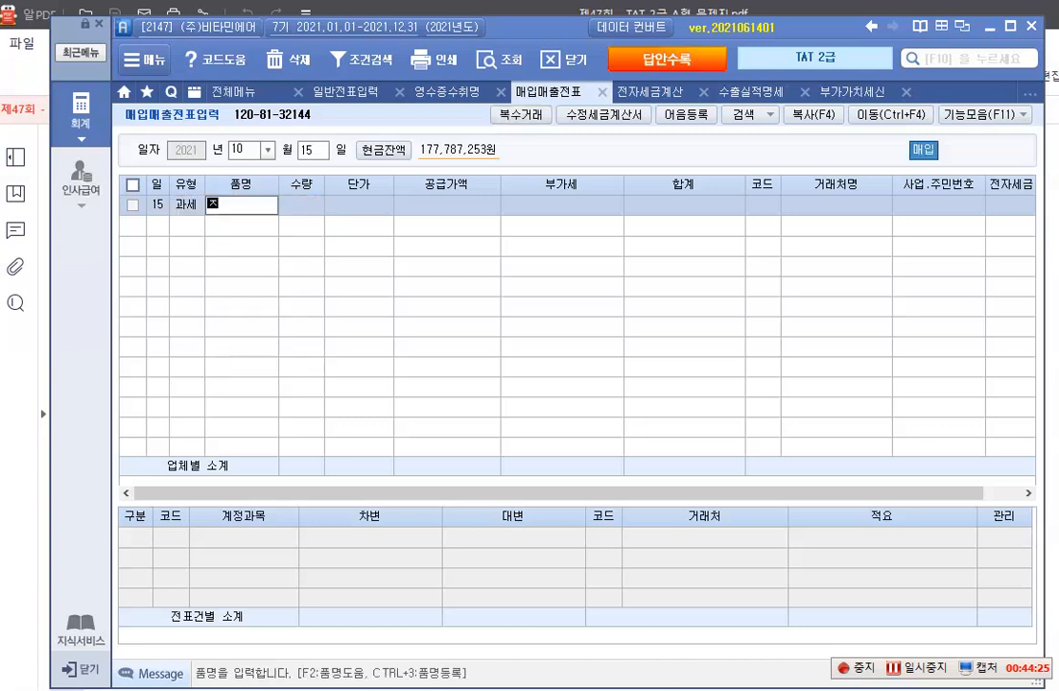
text(계)
key(Return)
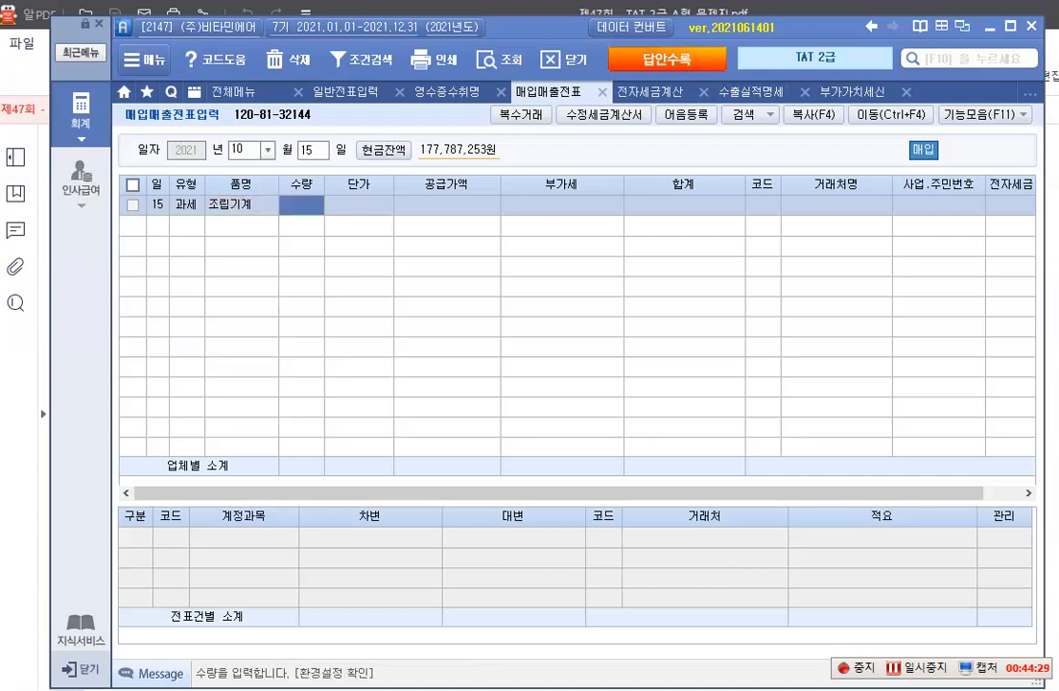
text(1)
key(Return)
text(40000000)
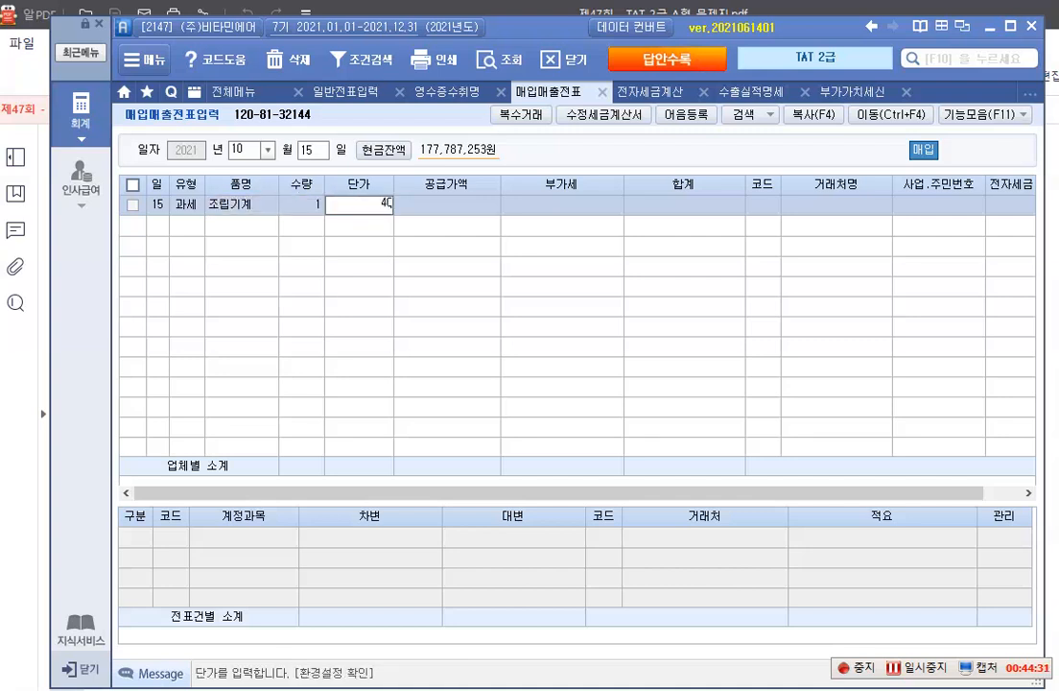
key(Return)
key(Return)
key(Return)
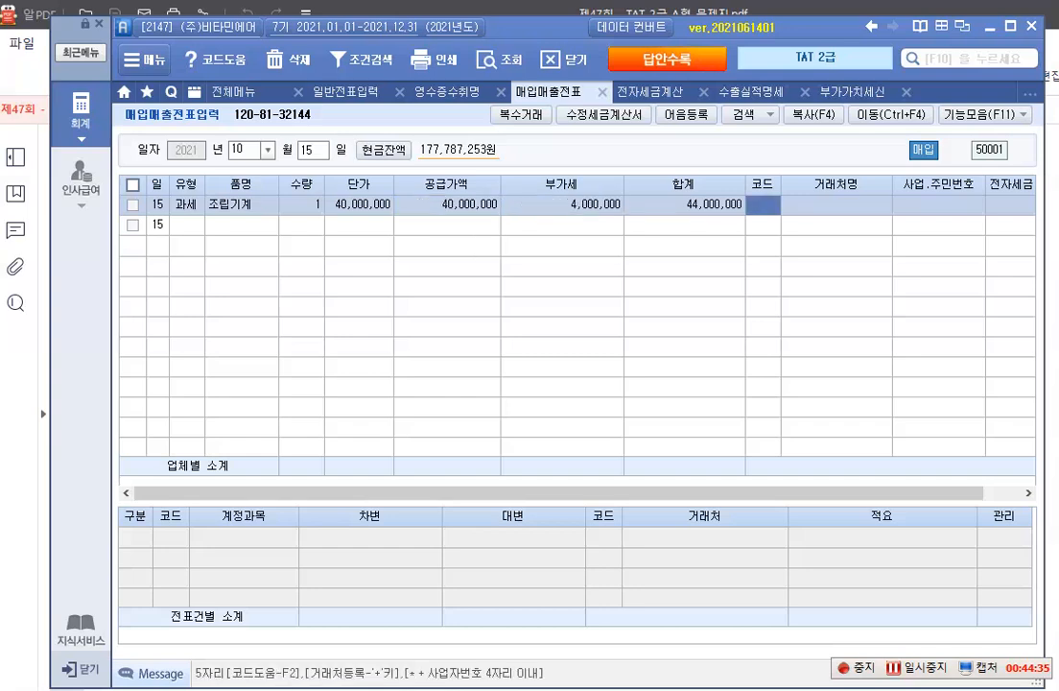
Assign 유정기계(주) as the supplier of the 조립기계 purchase, and set 전자입력 and the 혼합 journal type
key(F2)
text(유정)
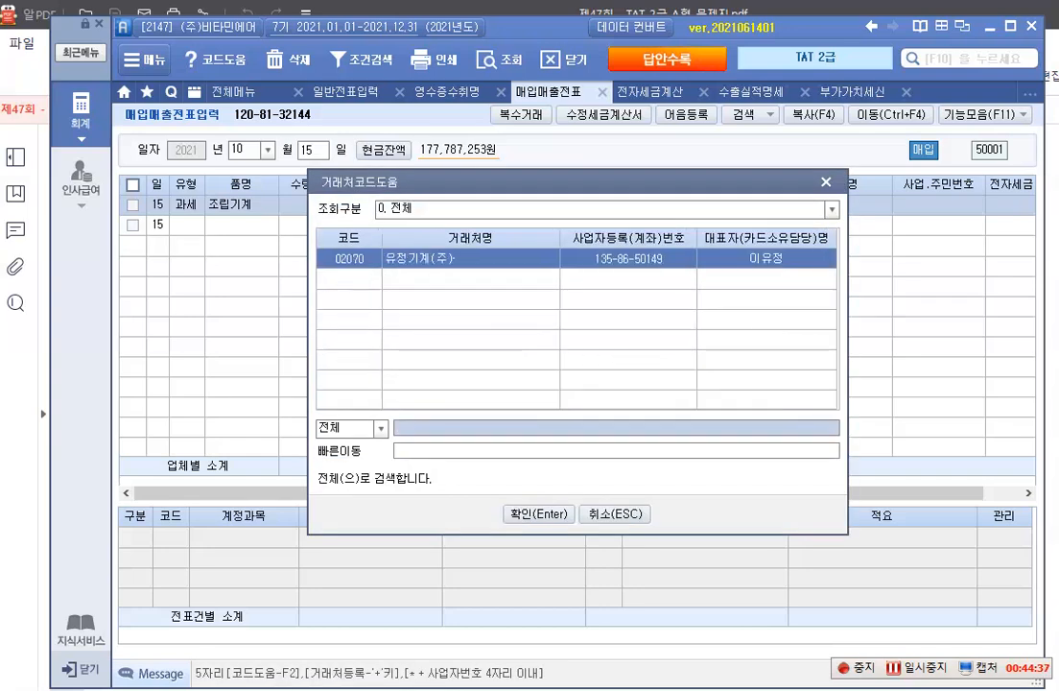
key(Return)
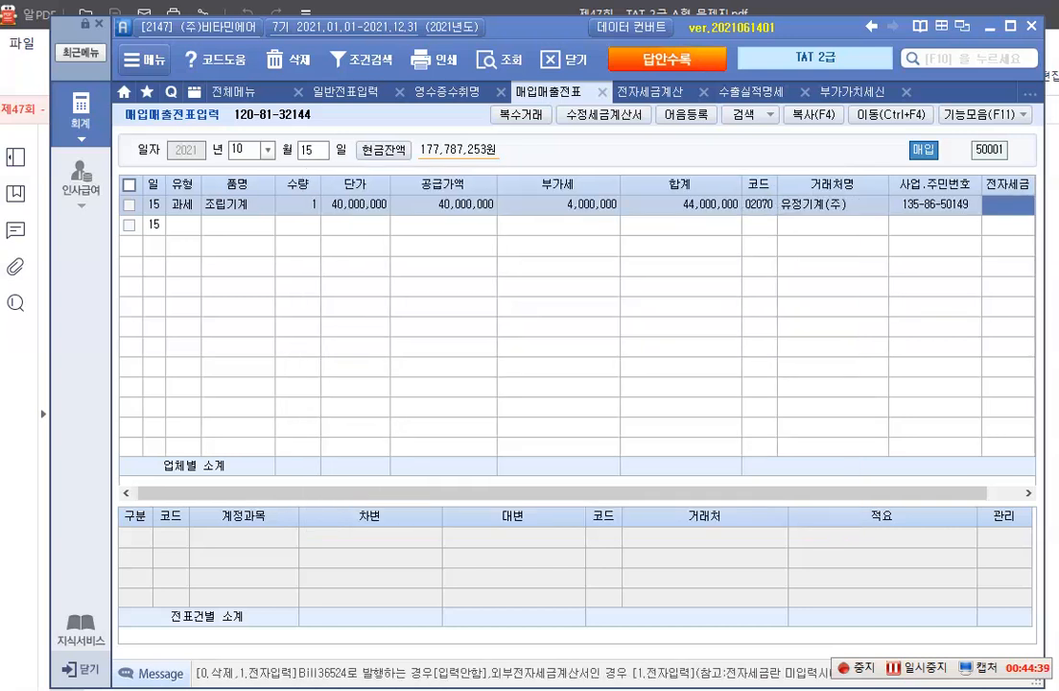
text(1)
key(Return)
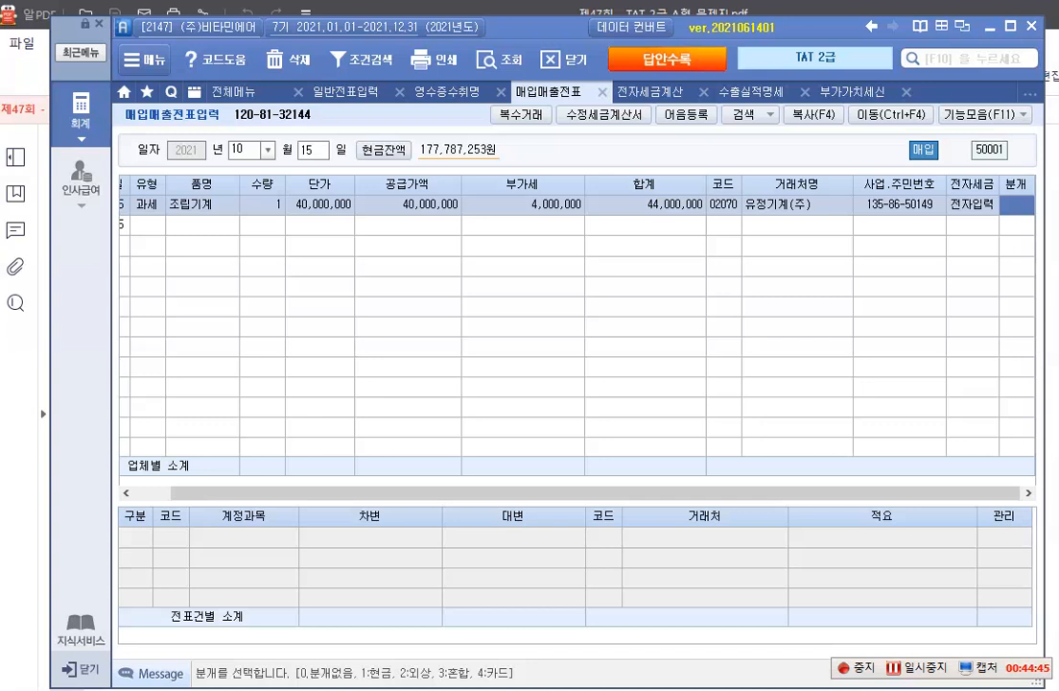
text(3)
key(Return)
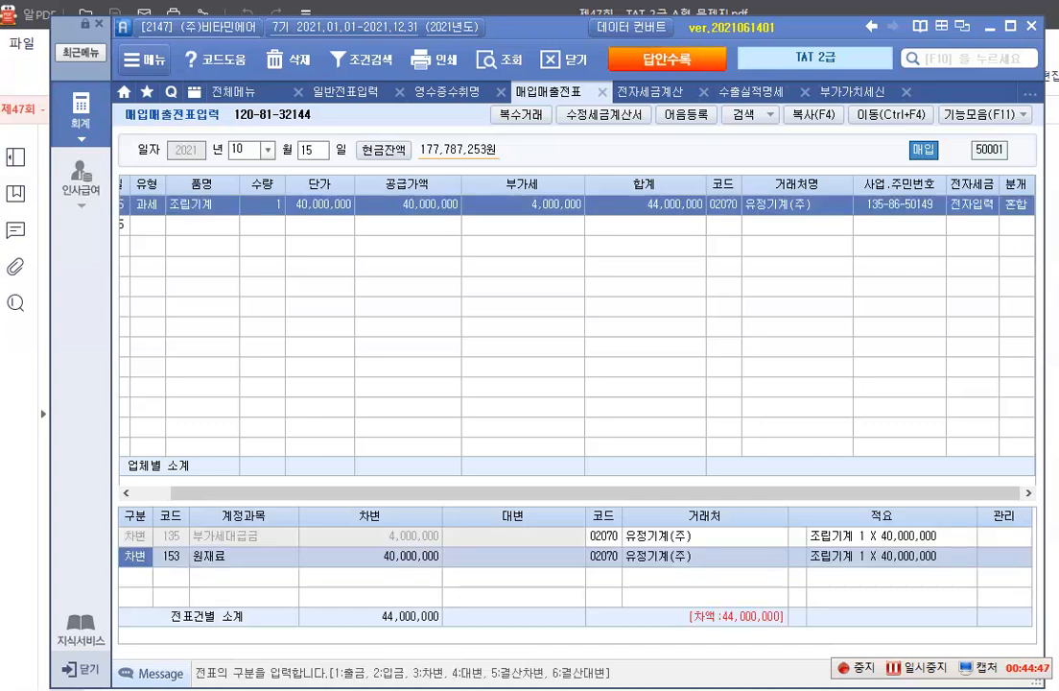
Change the 원재료 debit account to 206 기계장치 and add a credit line of 44,000,000 to 253 미지급금
key(Return)
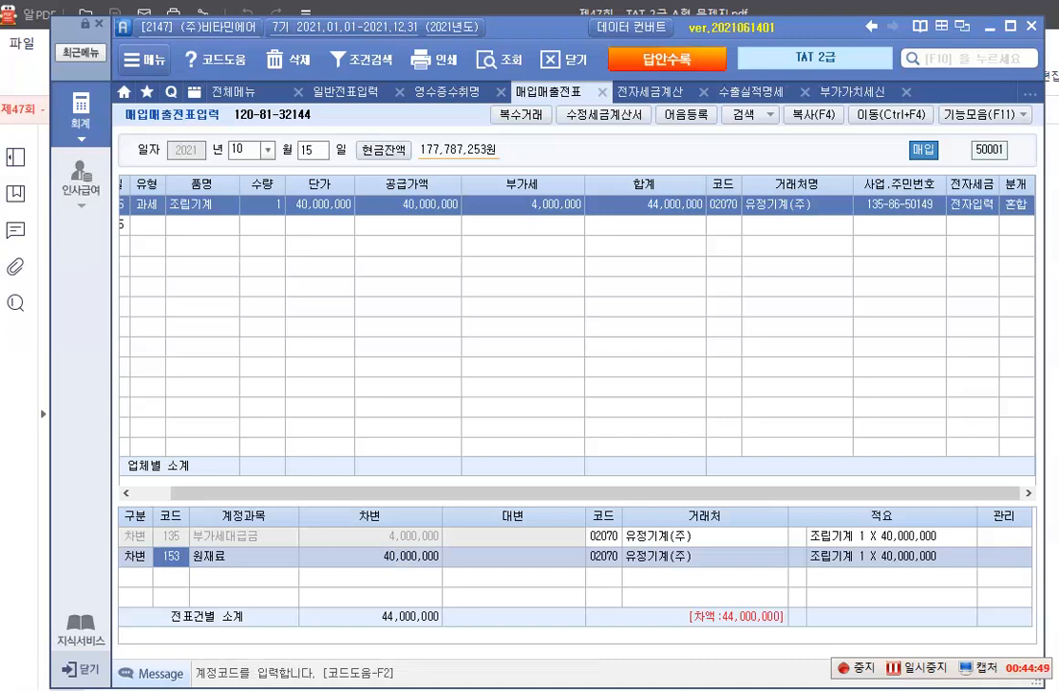
text(206)
key(Return)
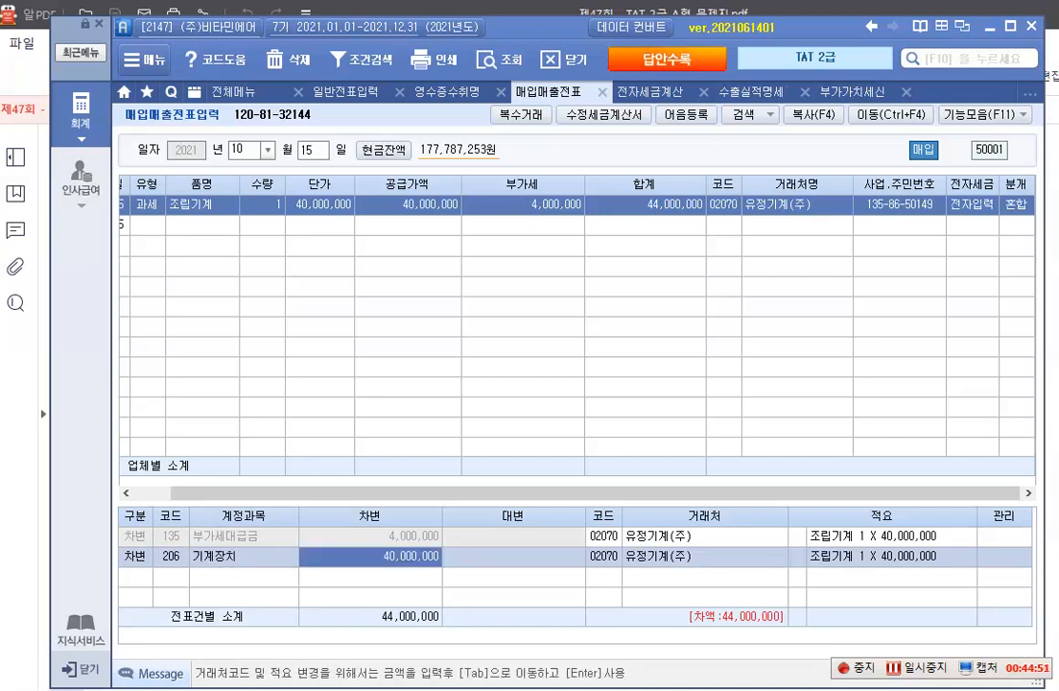
key(Return)
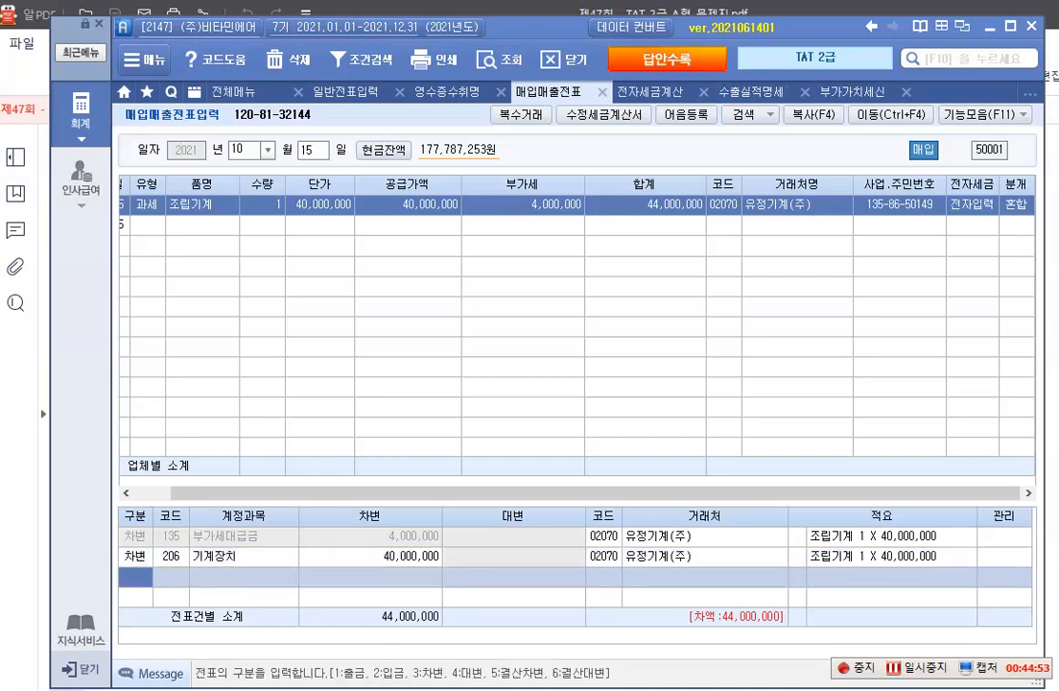
text(4)
key(Return)
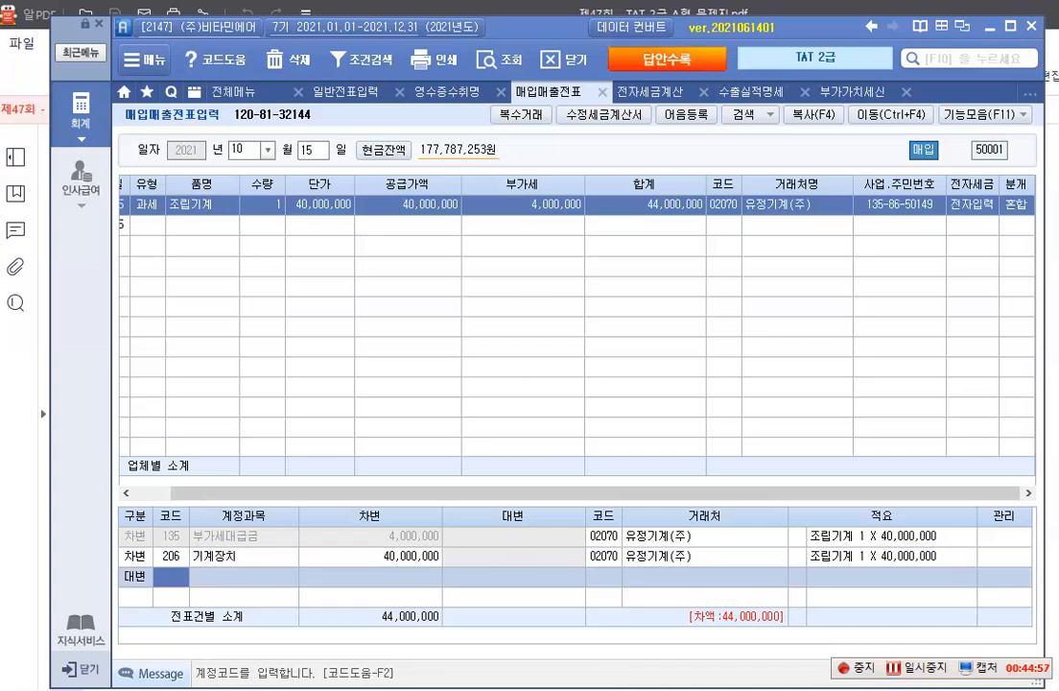
text(253)
key(Return)
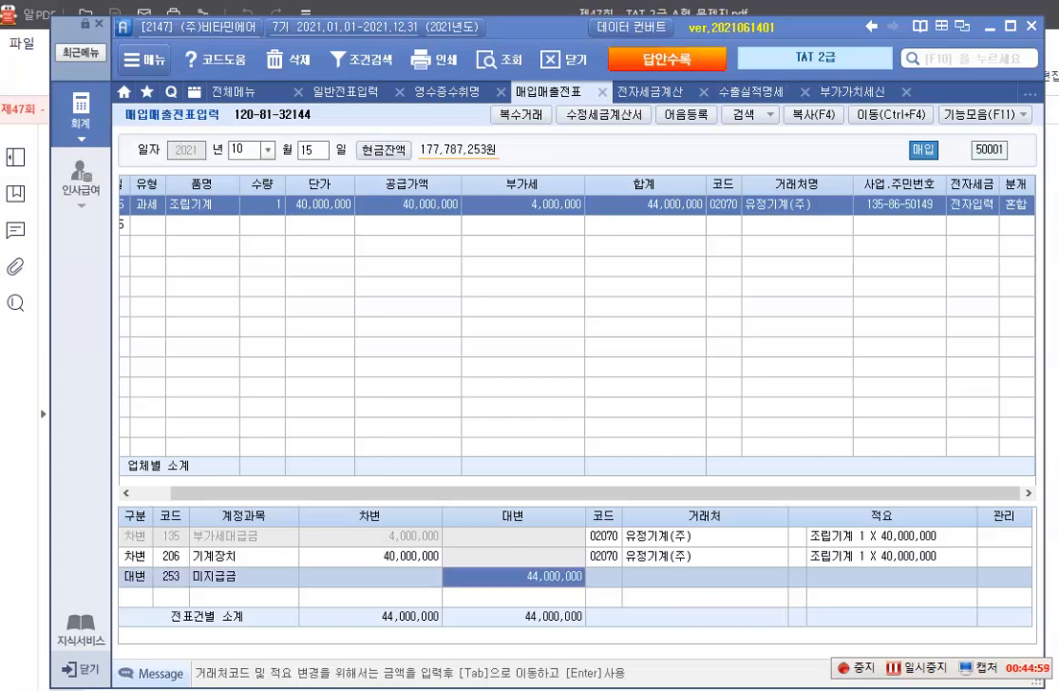
key(Return)
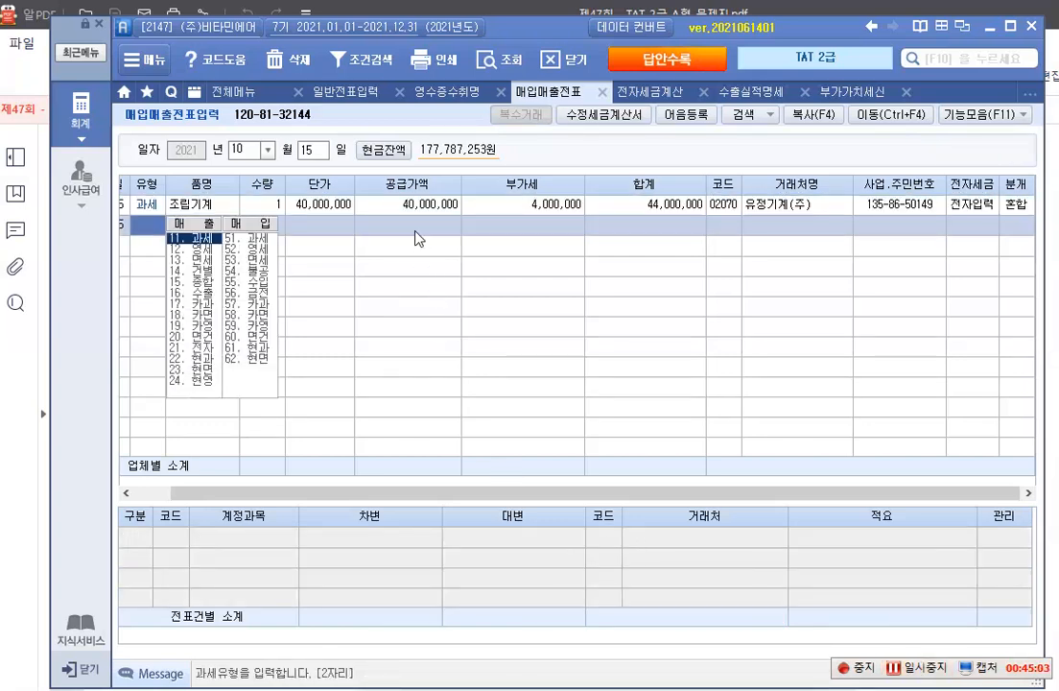
click(420, 206)
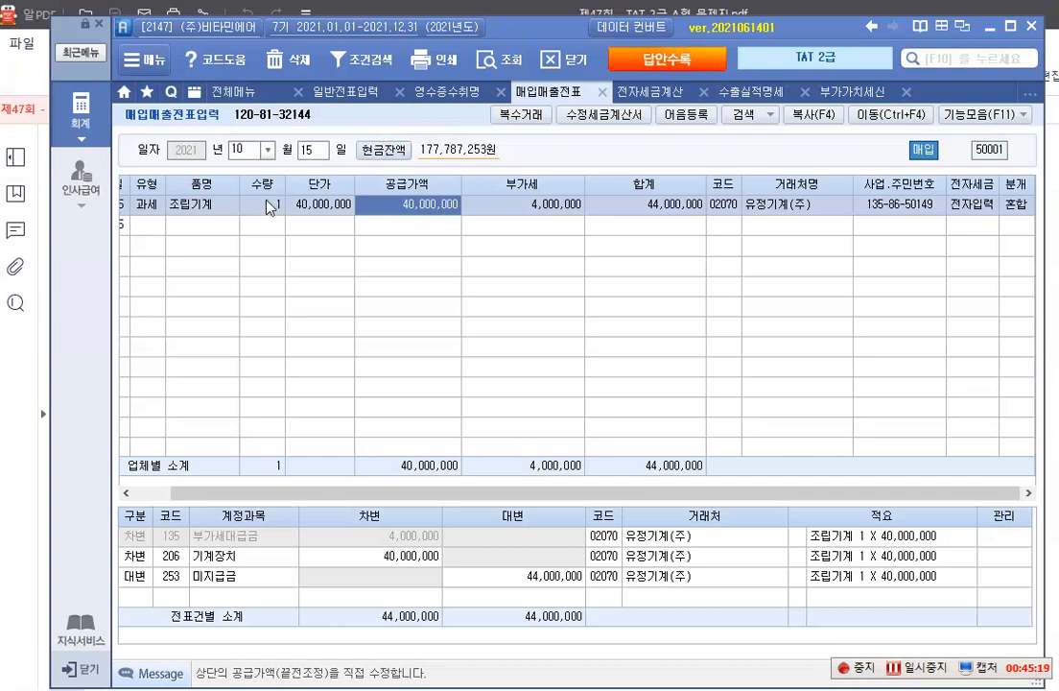
Set the 매입매출전표 entry date to 11월 7일
click(267, 150)
click(252, 305)
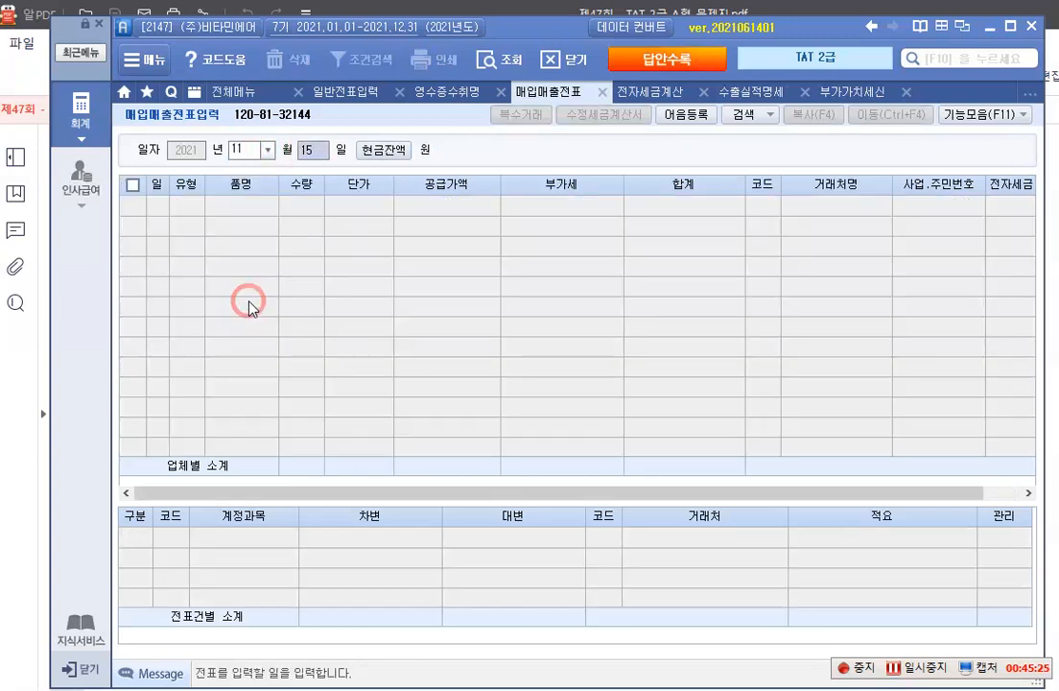
text(07)
key(Return)
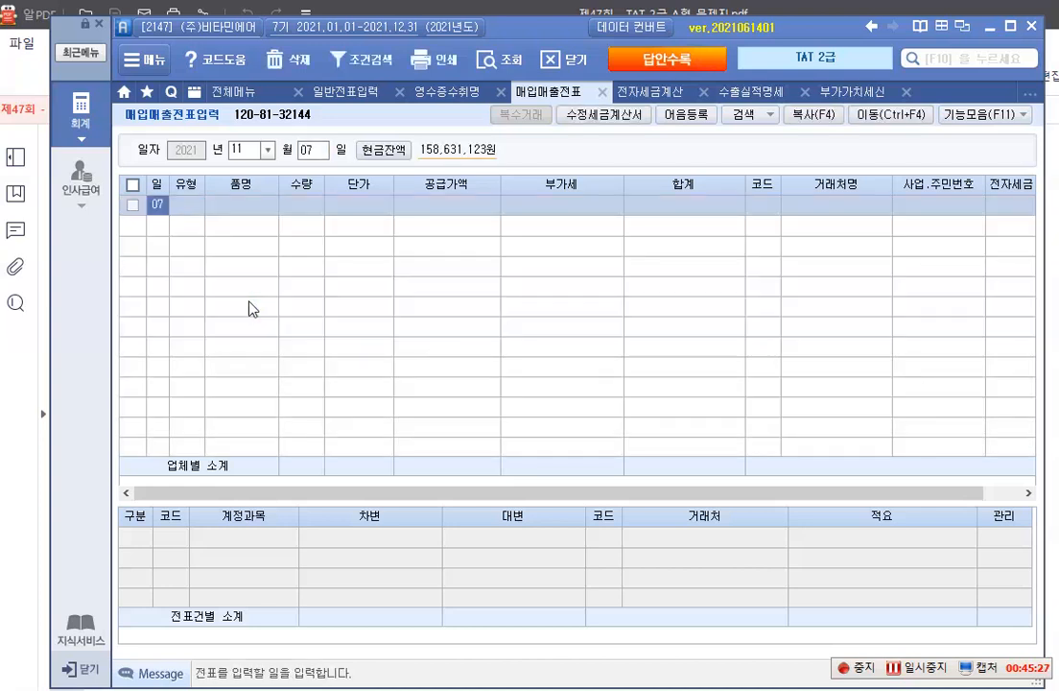
key(Return)
Enter a 51. 과세 purchase of 화물차 with quantity 1 and unit price 20,000,000
text(51)
key(Return)
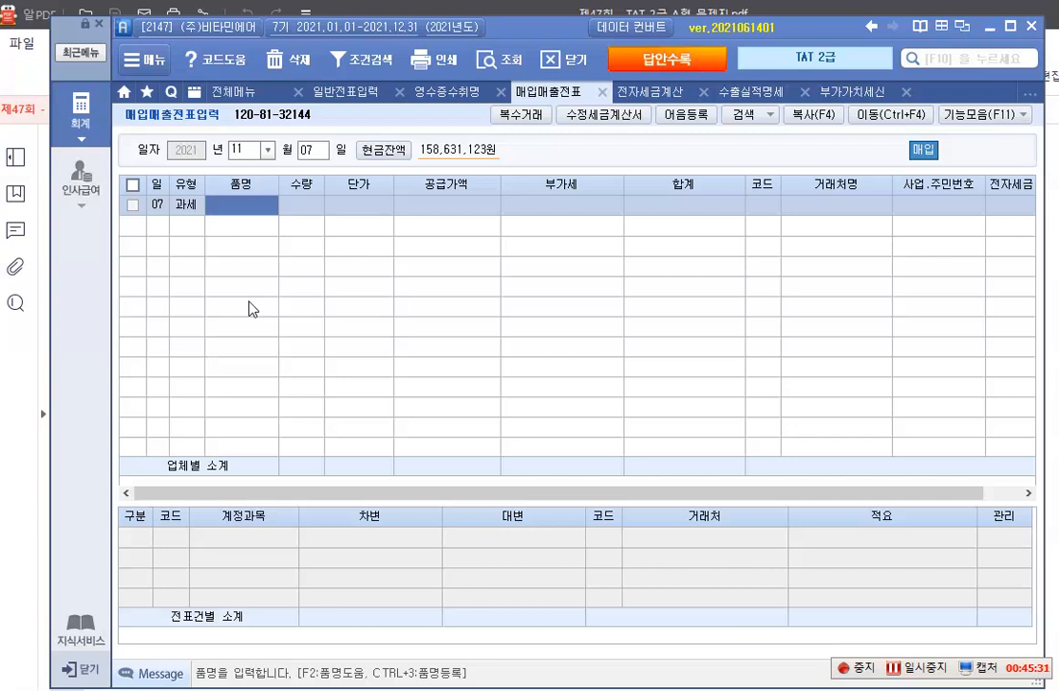
text(화물차)
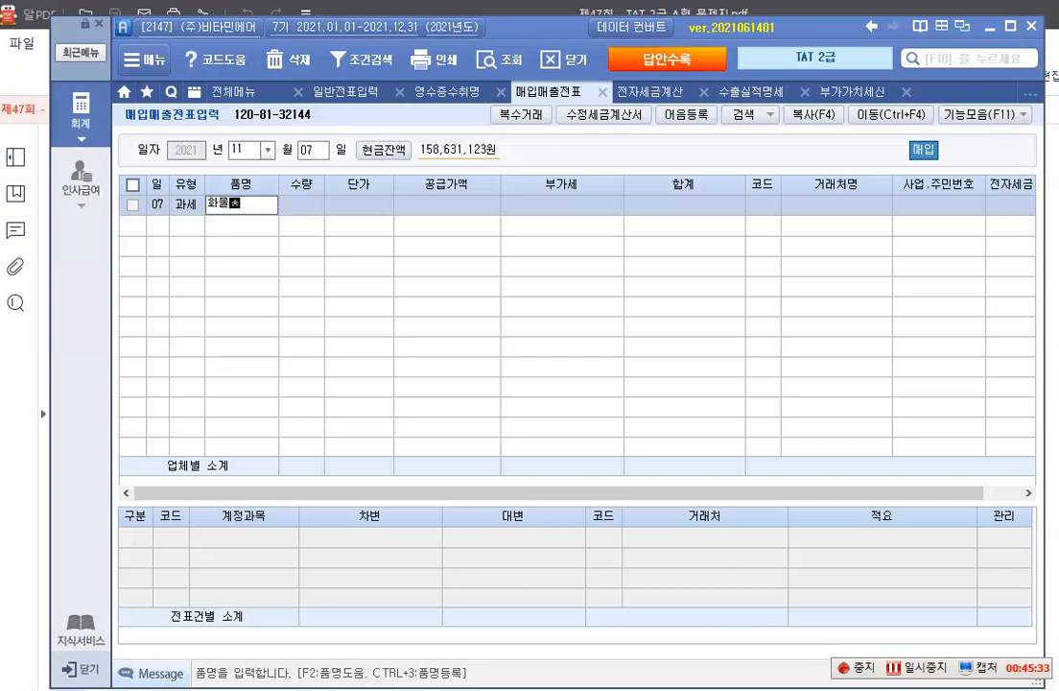
key(Return)
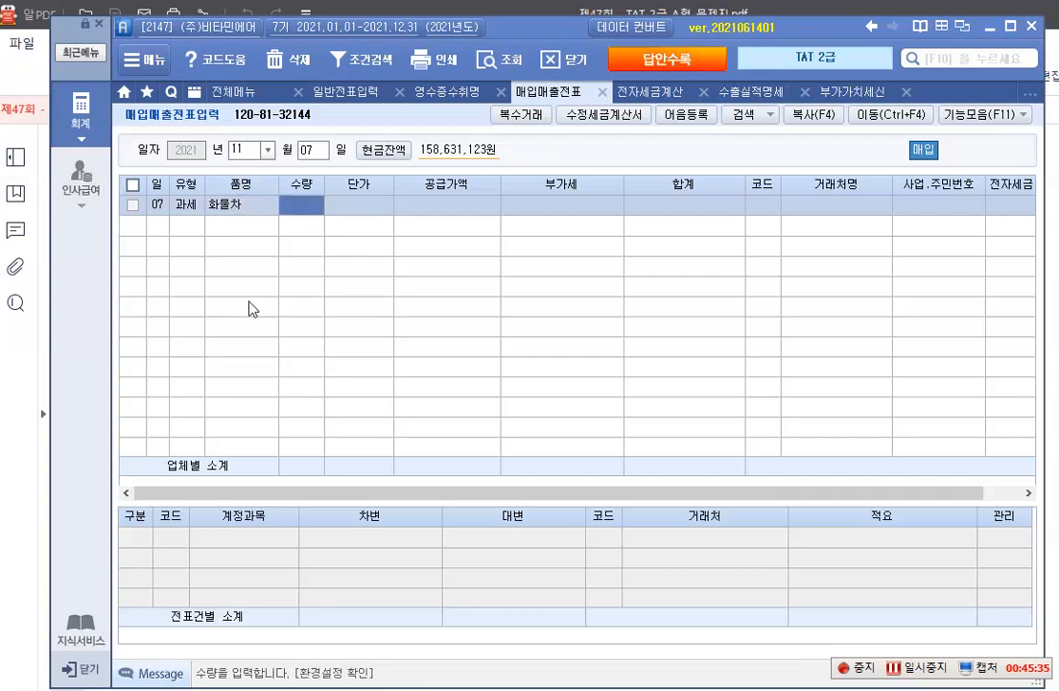
text(1)
key(Return)
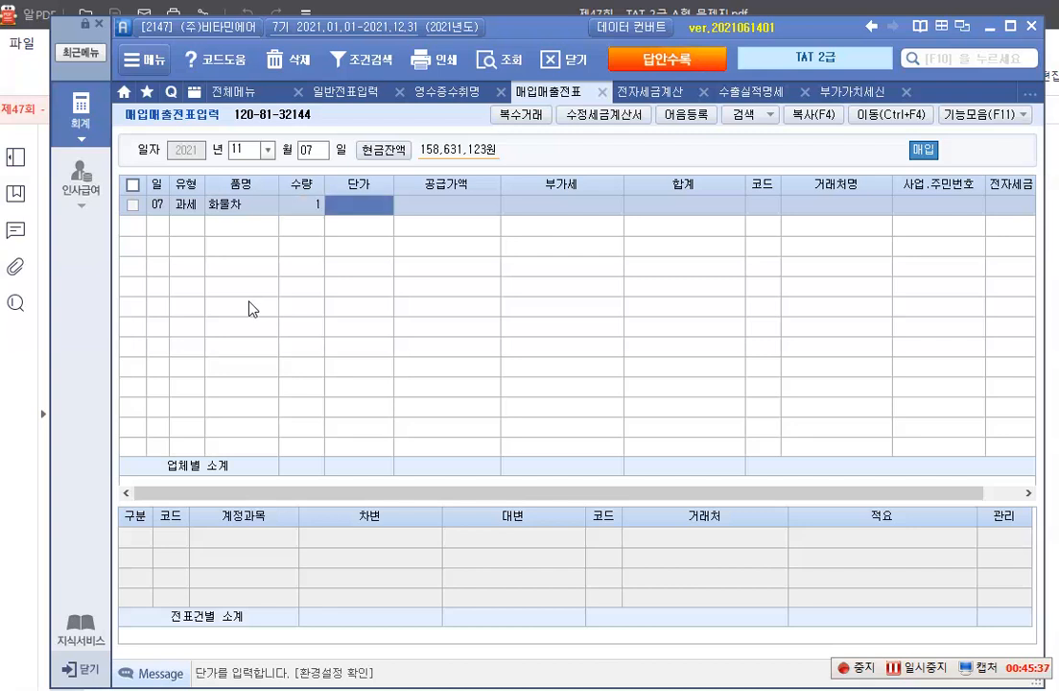
text(20000000)
key(Return)
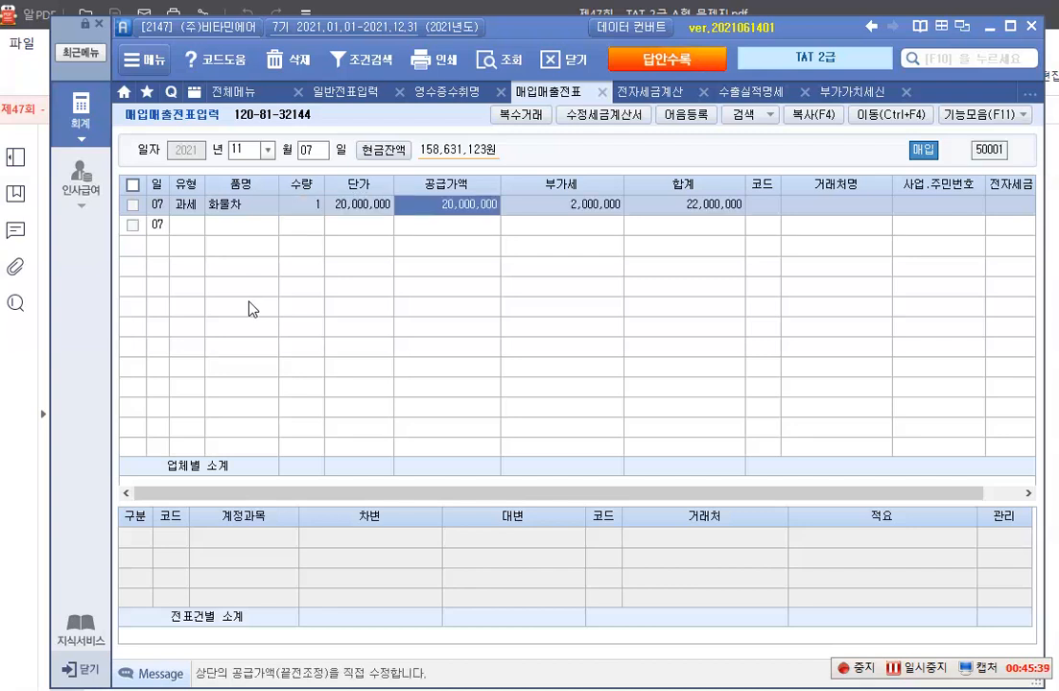
key(Return)
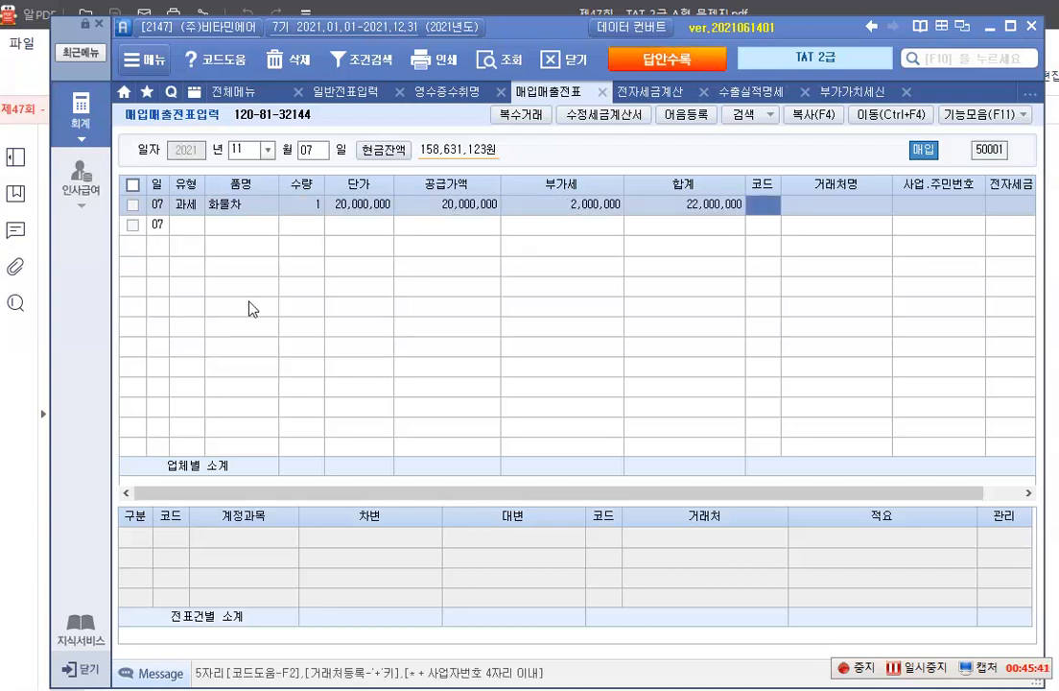
Assign 한울모터스(주) as the supplier of the 화물차 purchase, and set 전자입력 and the 혼합 journal type
key(F2)
text(한)
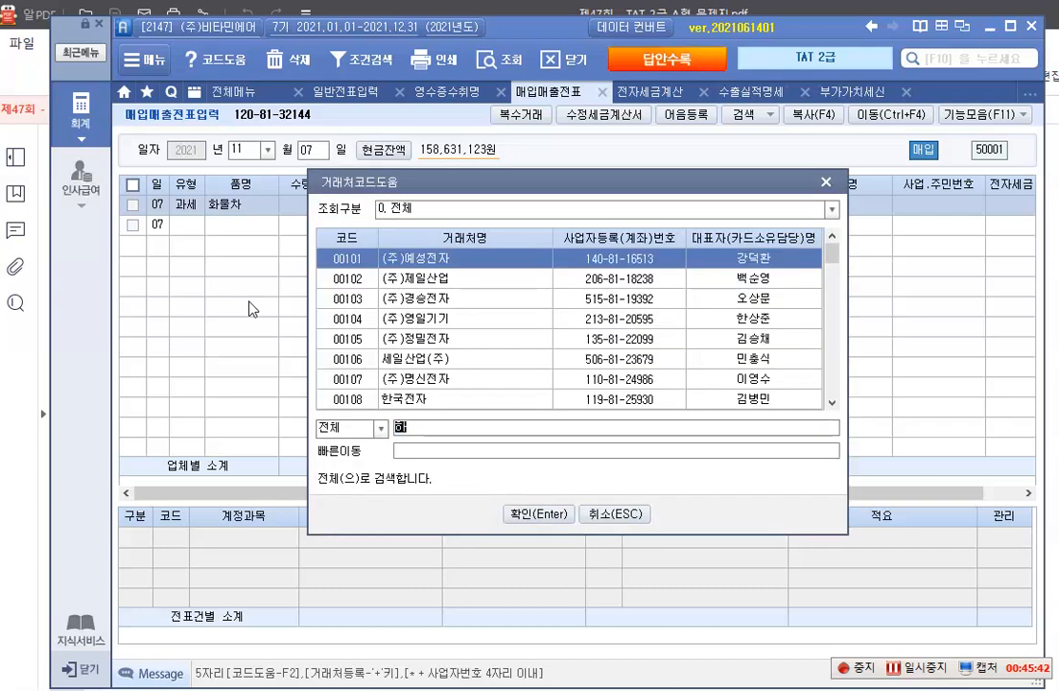
text(울)
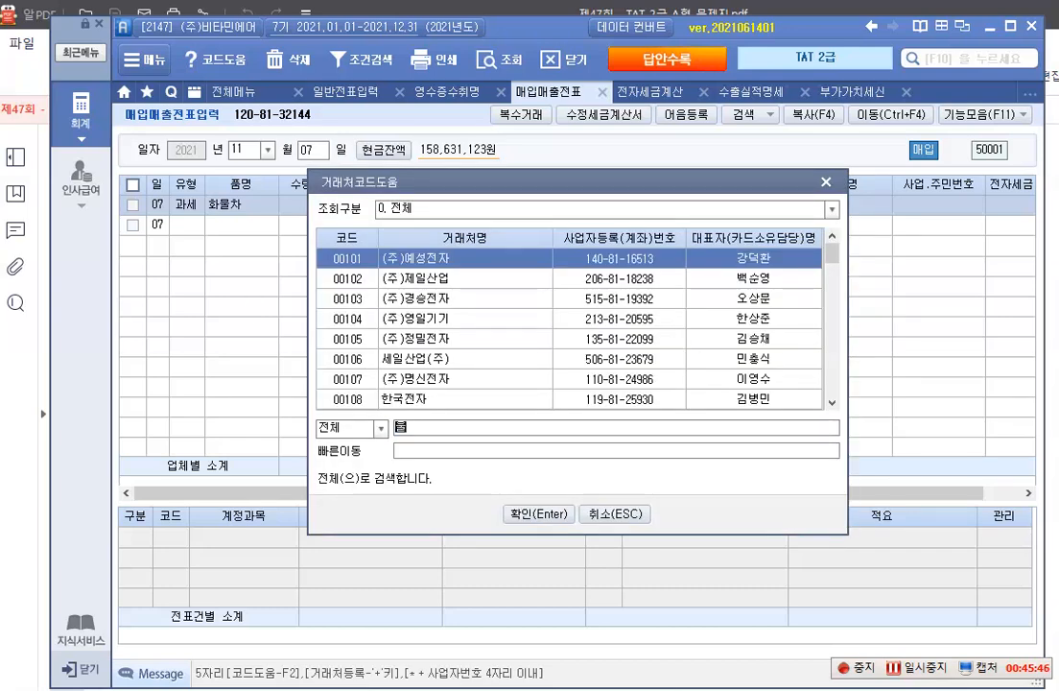
key(Return)
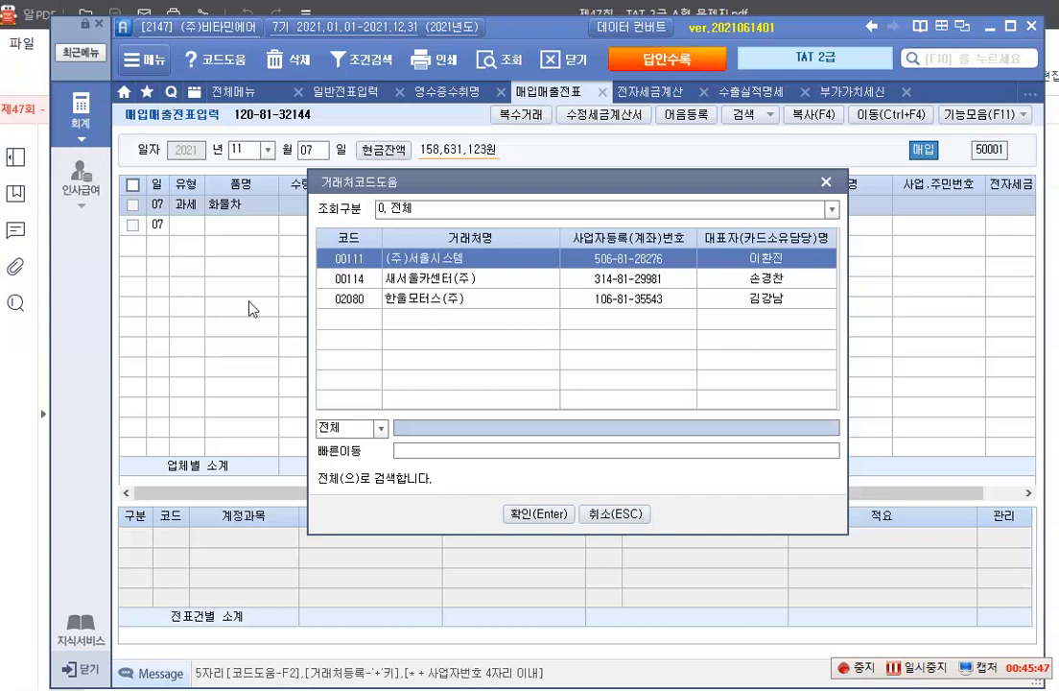
key(Down)
key(Down)
key(Return)
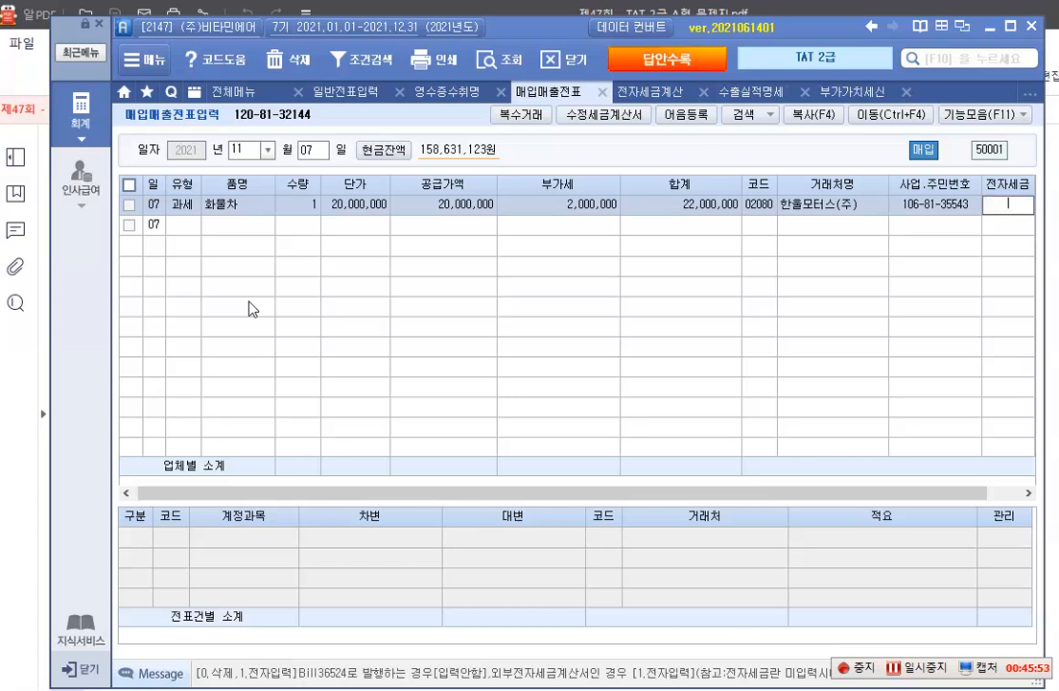
text(1)
key(Return)
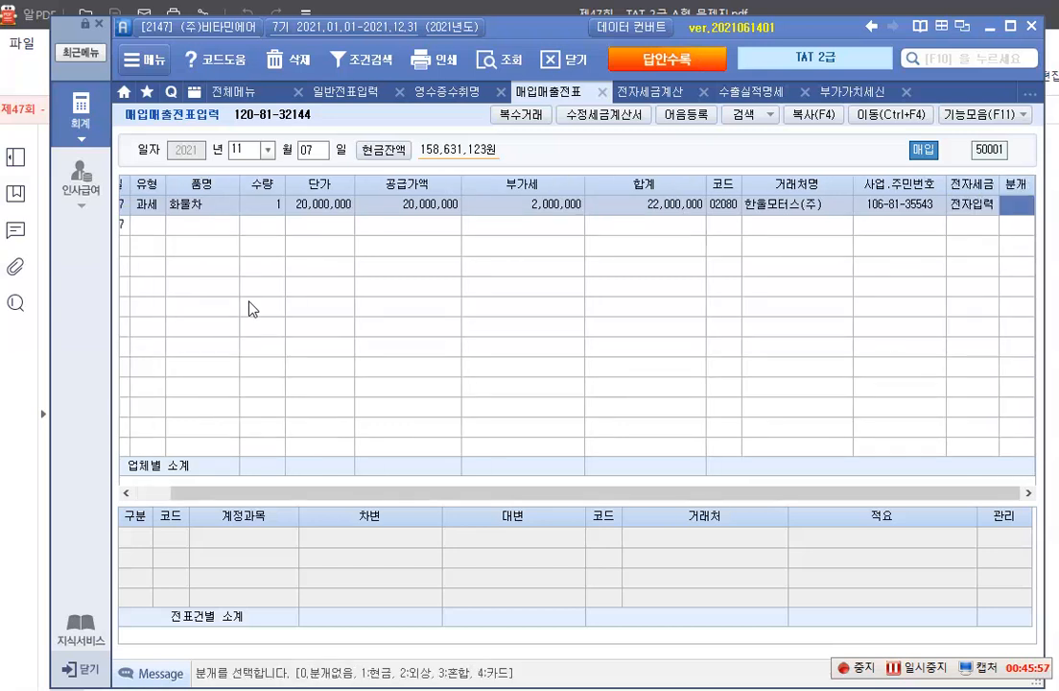
text(3)
key(Return)
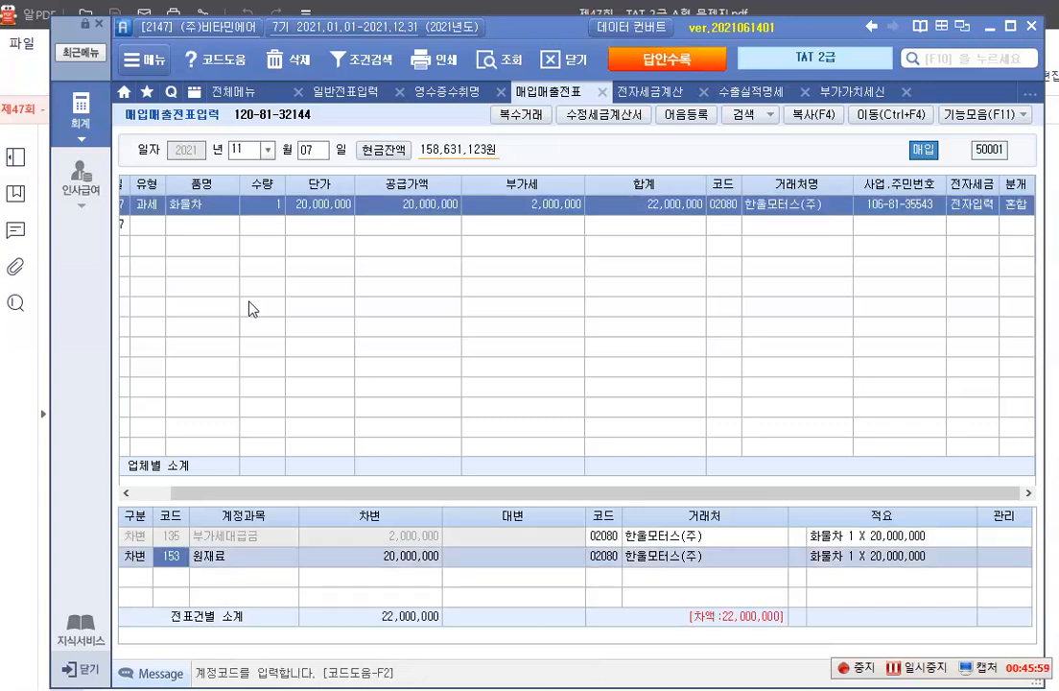
Change the 원재료 debit account to 208 차량운반구 and add a credit line of 22,000,000 to 253 미지급금
text(208)
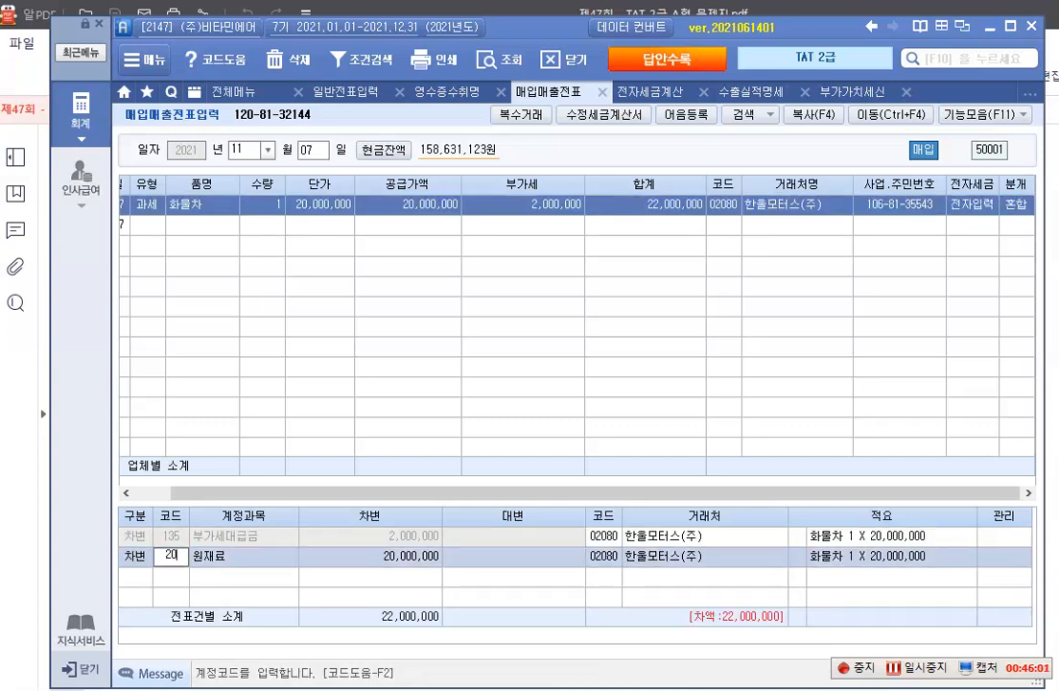
key(Return)
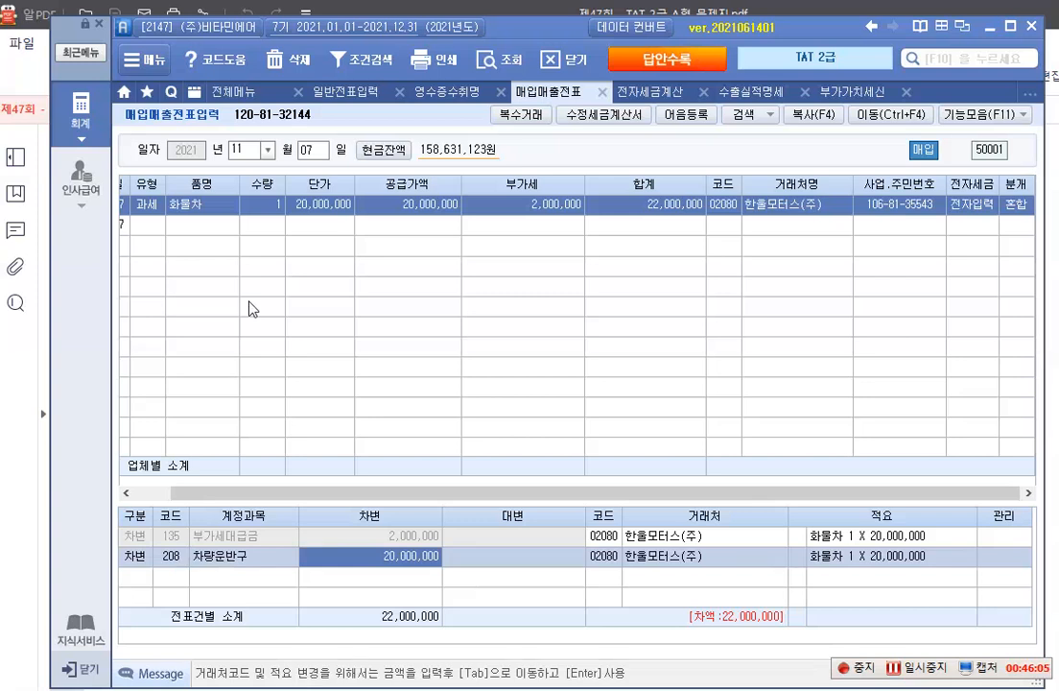
key(Return)
text(4)
key(Return)
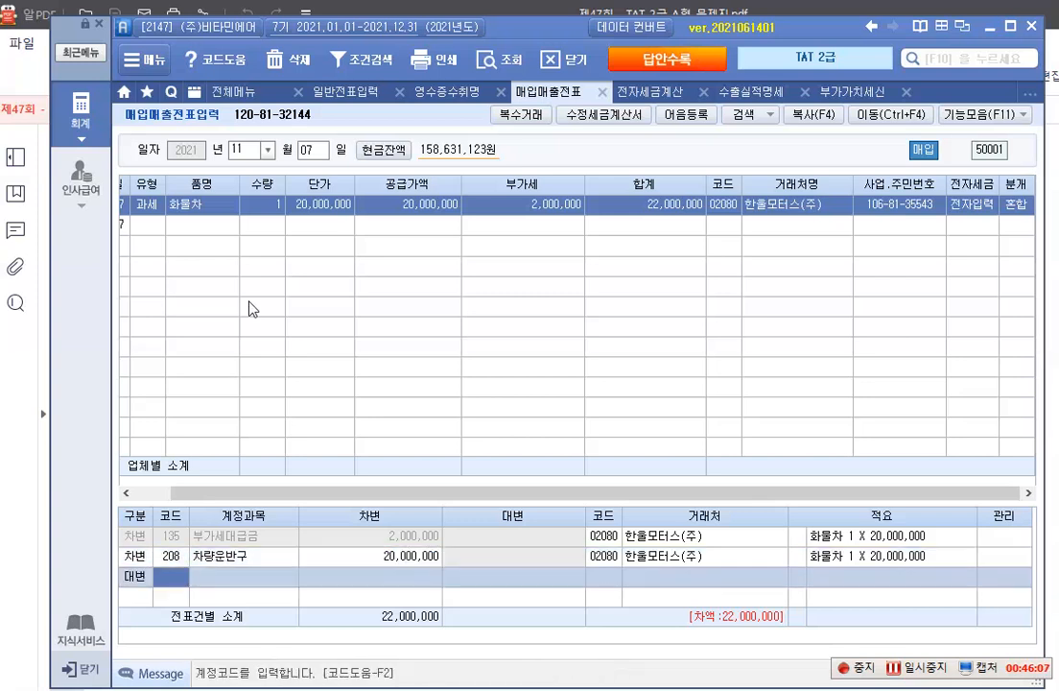
text(253)
key(Return)
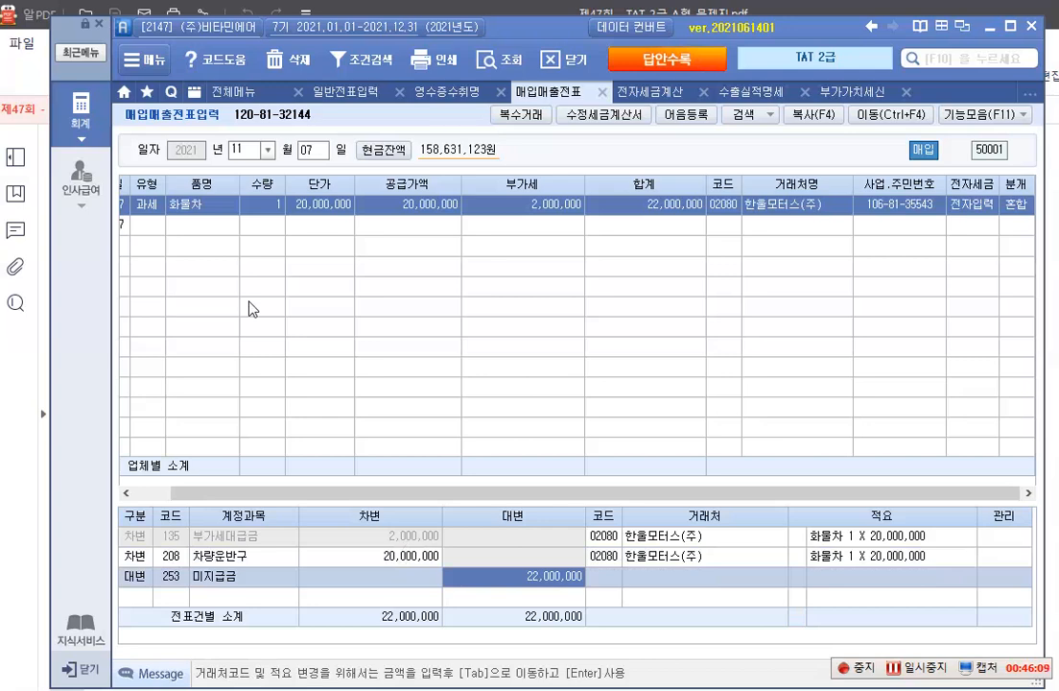
key(Return)
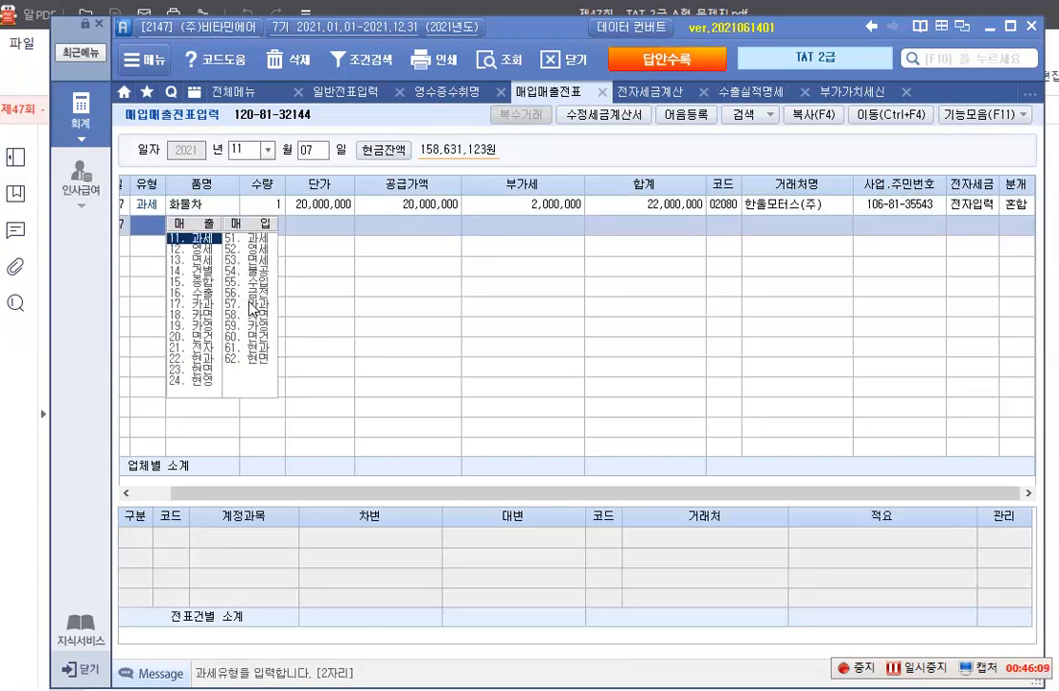
click(369, 209)
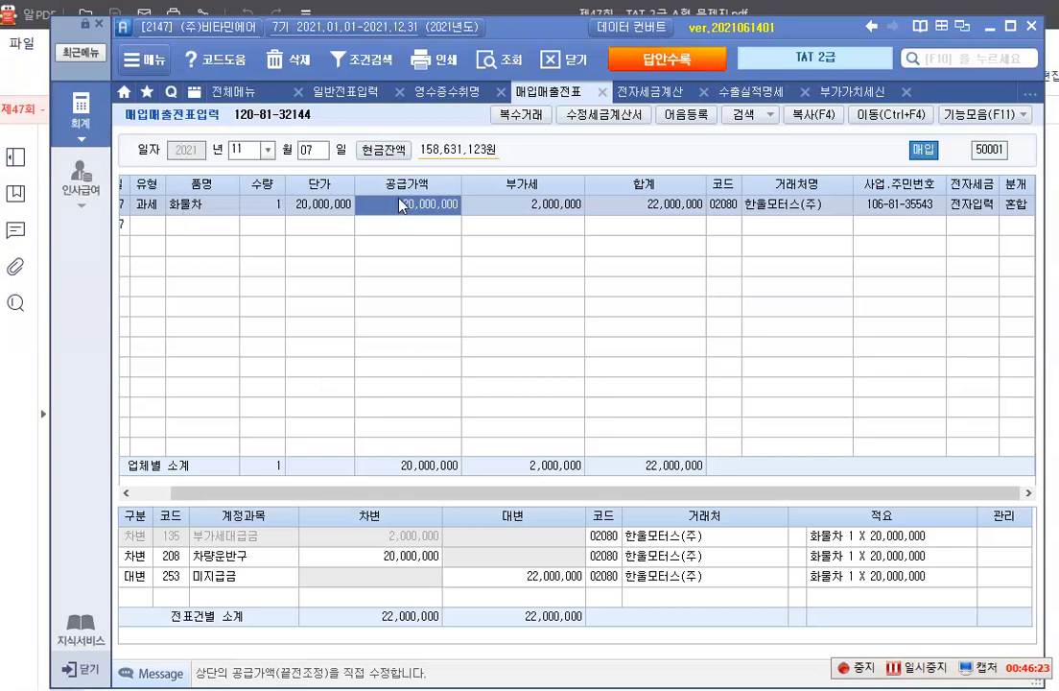
Switch to 일반전표입력 and set the entry date to 12월 13일
click(345, 93)
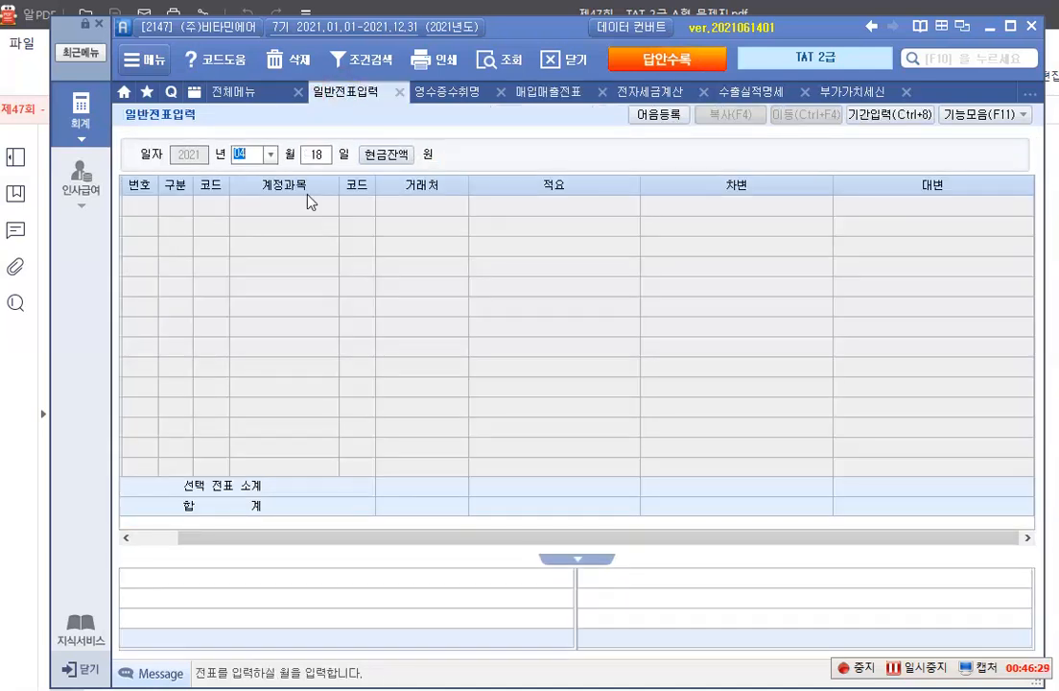
click(270, 153)
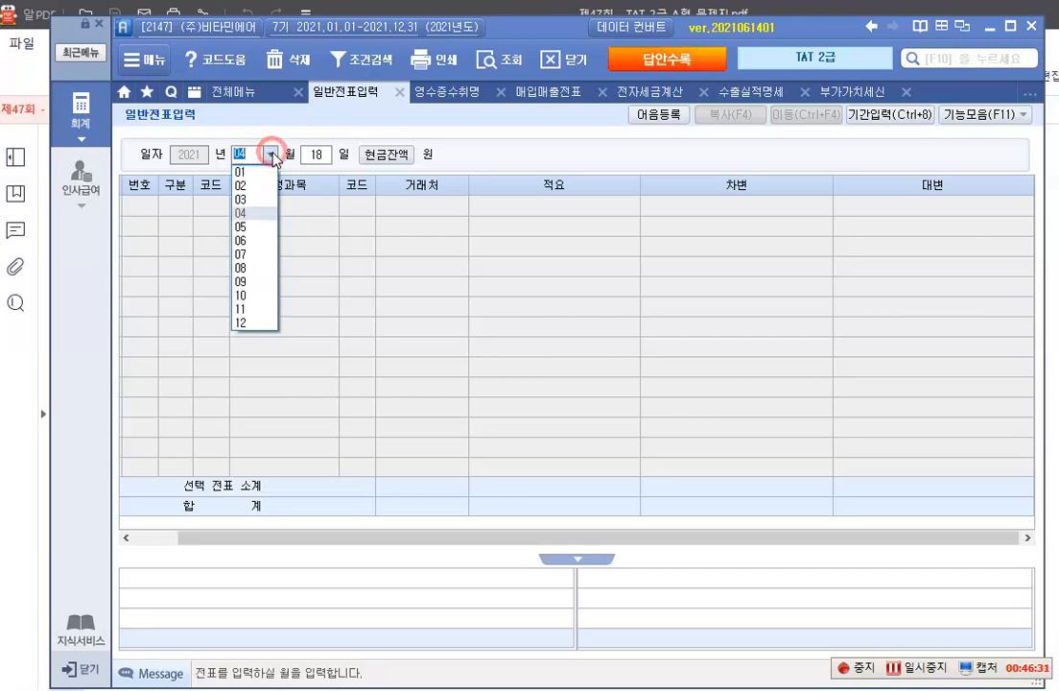
click(251, 323)
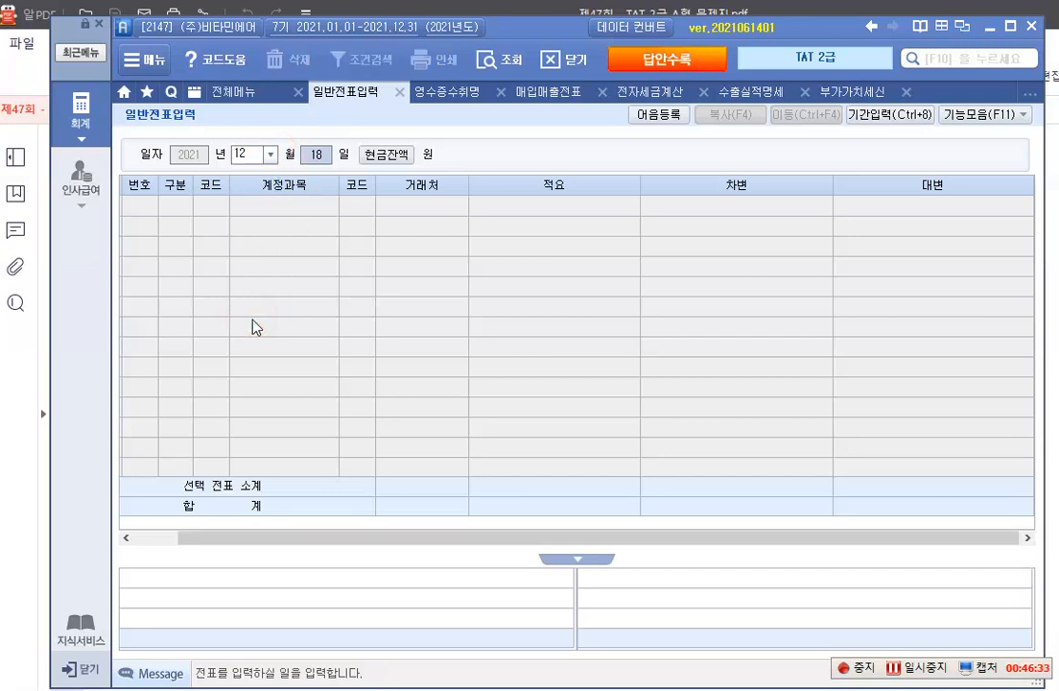
text(13)
key(Return)
Enter a debit line of 1,155,000 to 134 가지급금 with the individual concerned as 거래처
text(3)
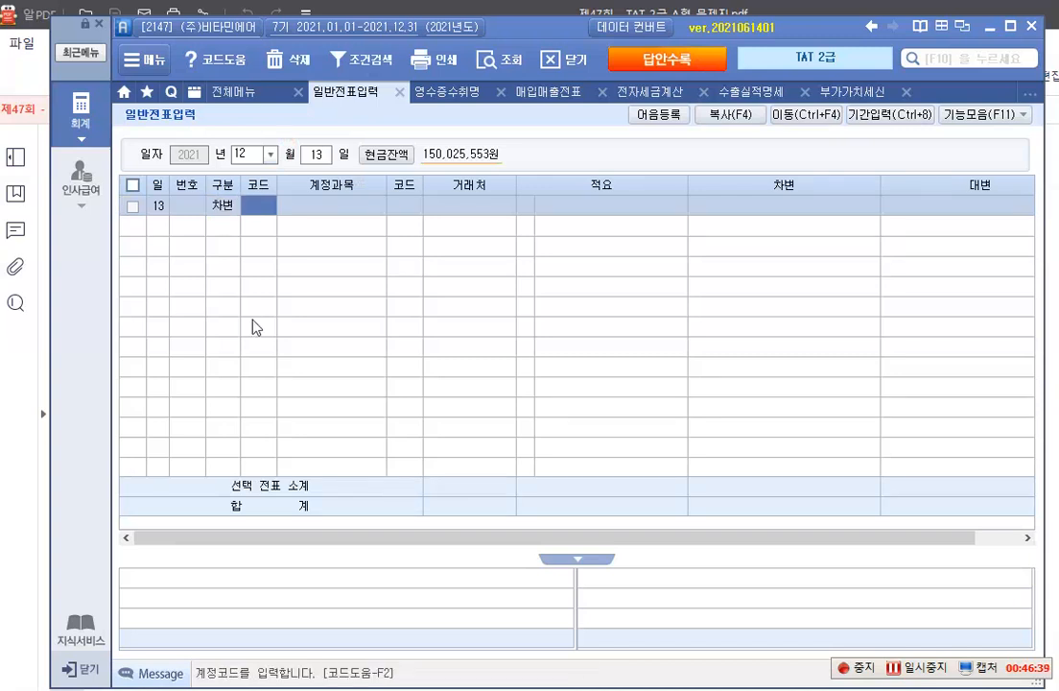
text(134)
key(Return)
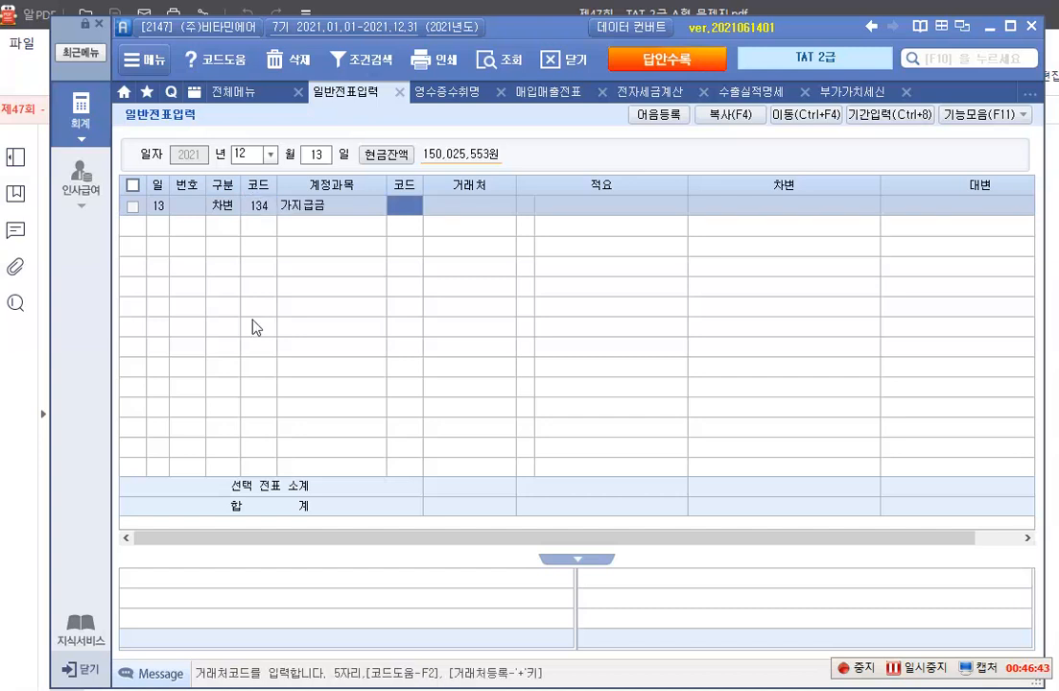
key(F2)
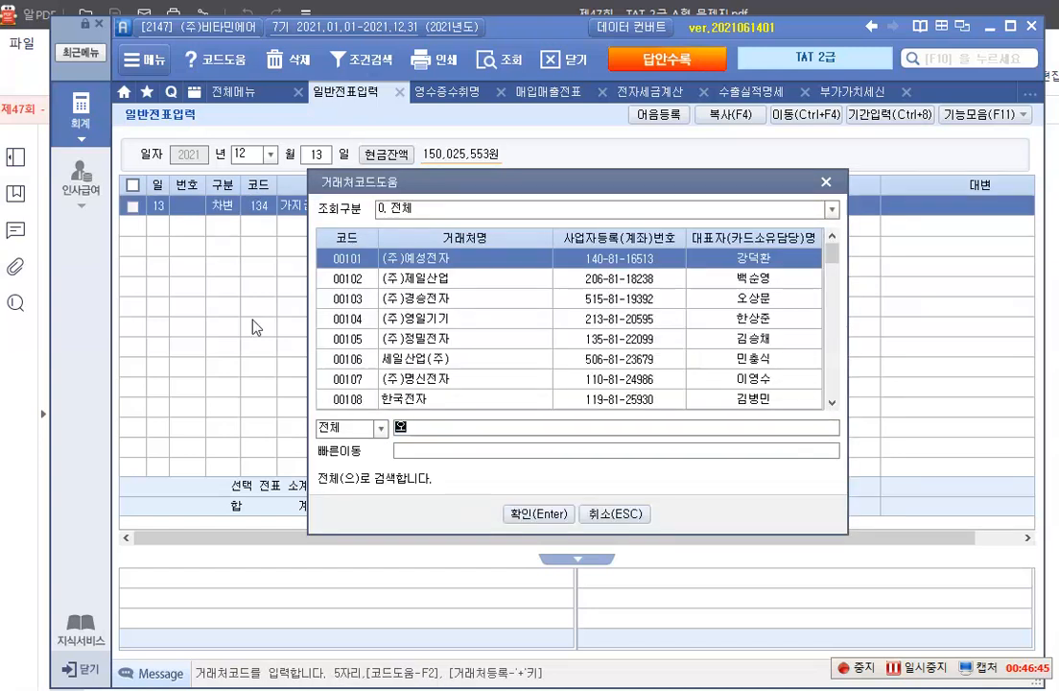
key(Return)
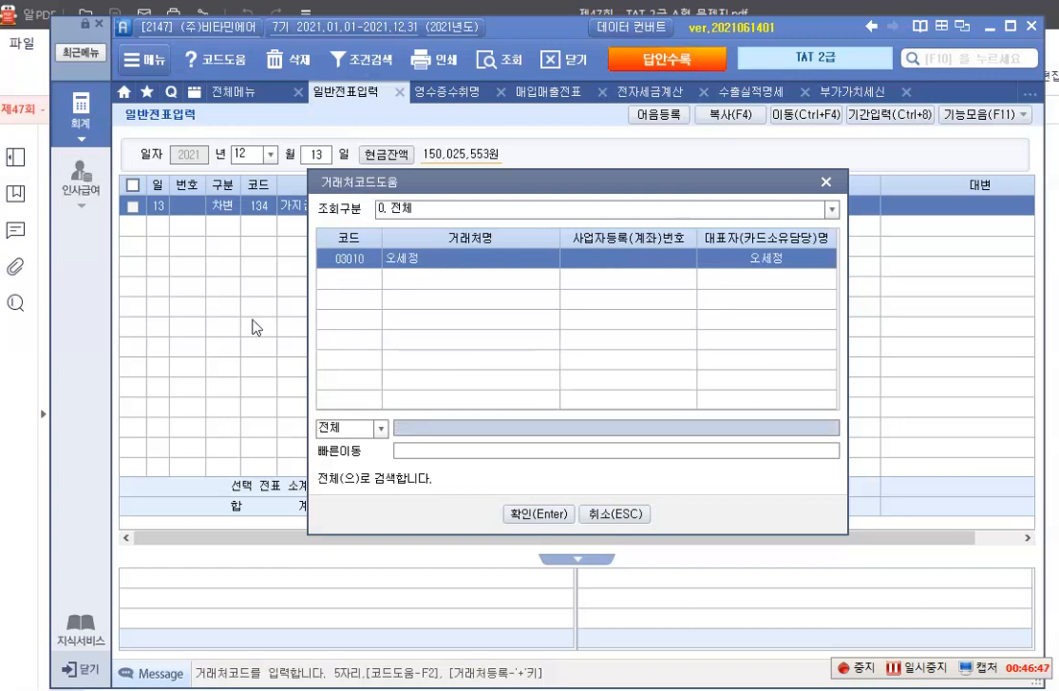
key(Return)
key(Return)
key(Return)
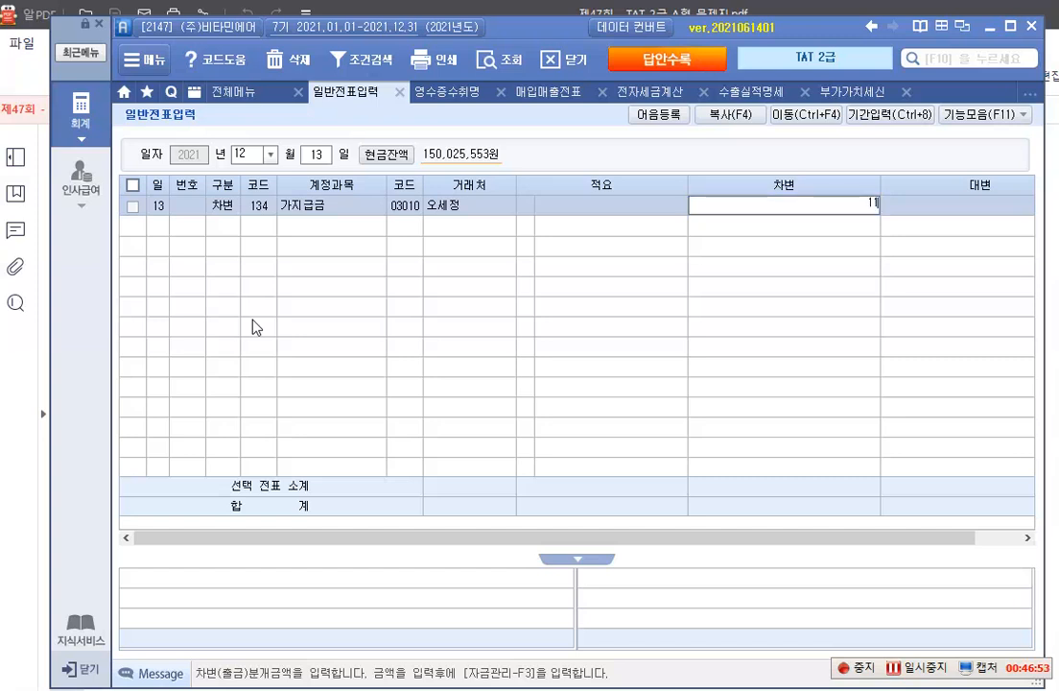
text(5000)
key(Return)
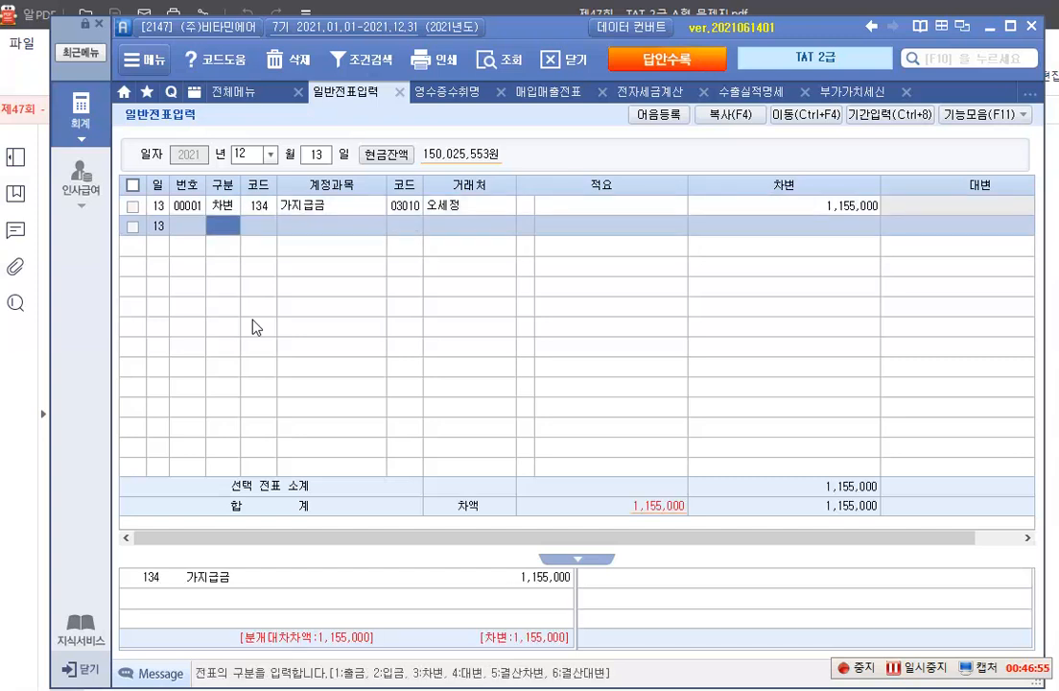
Add a credit line of 1,155,000 to 253 미지급금 with 삼성카드 as 거래처
key(4)
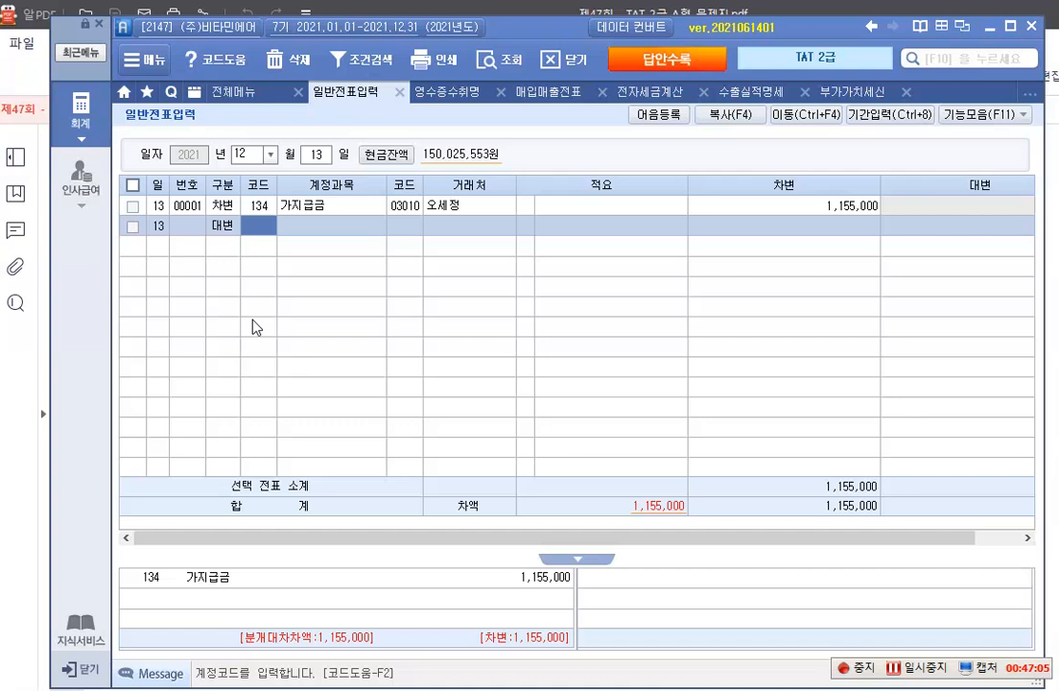
text(253)
key(Return)
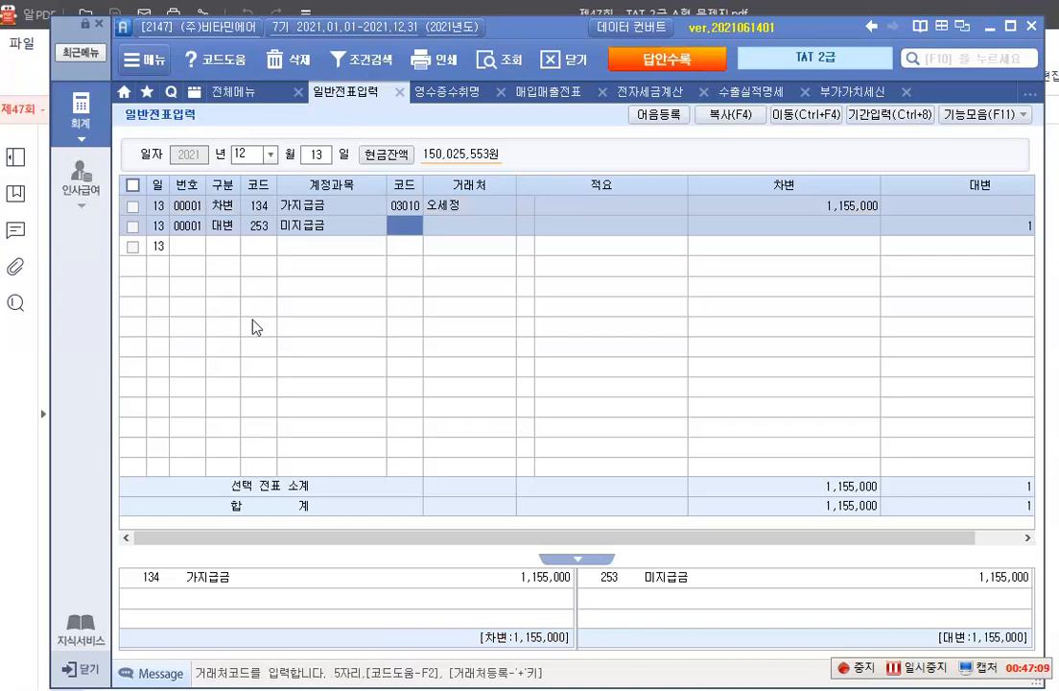
key(F2)
text(삼)
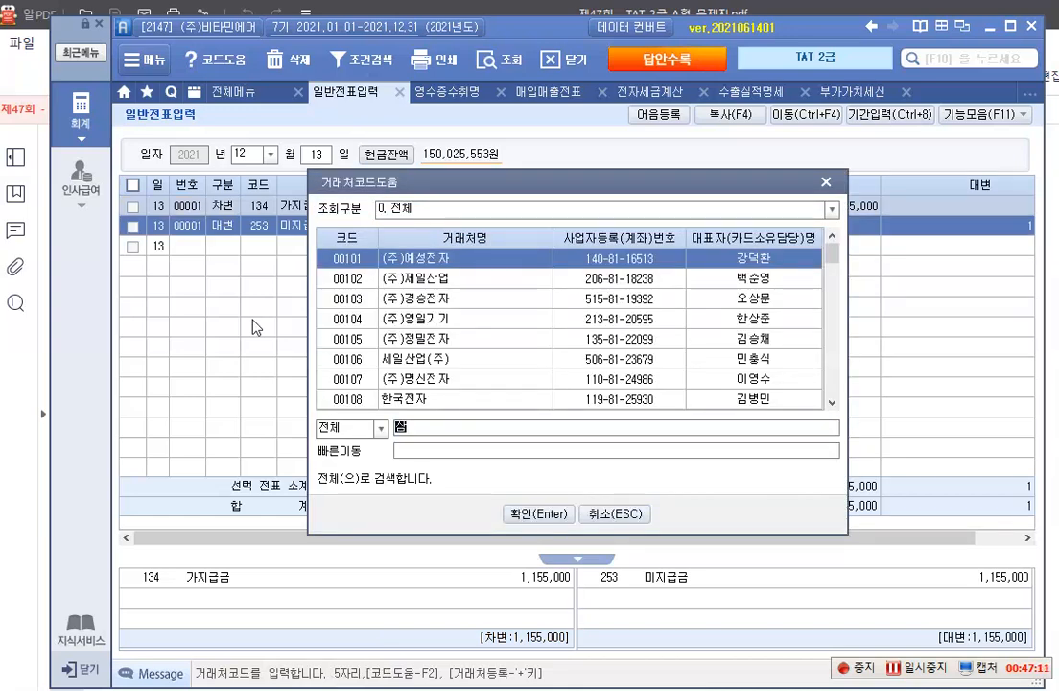
text(성)
key(Return)
key(Return)
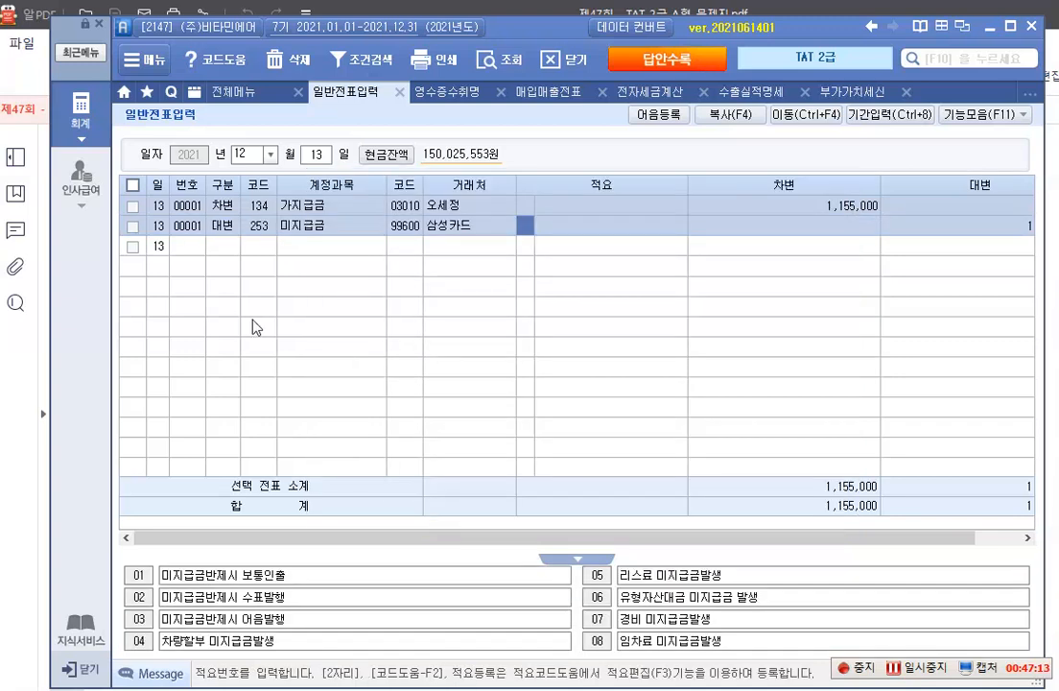
key(Return)
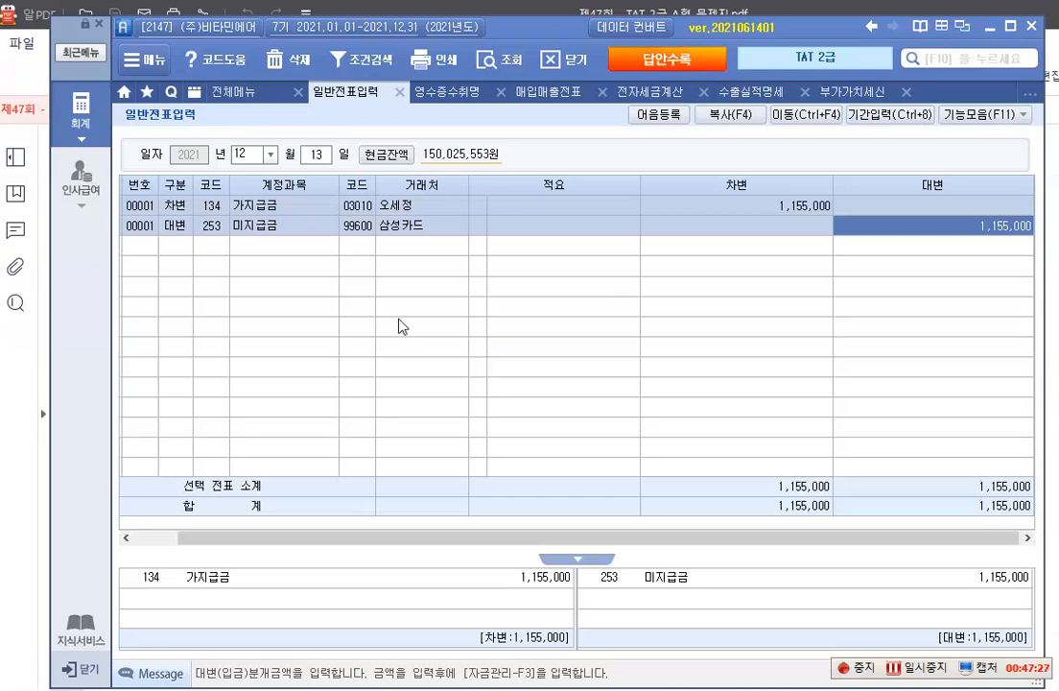
Open 건물등감가상각자산취득명세서 and set its period to 2021년 10월 through 12월
click(60, 101)
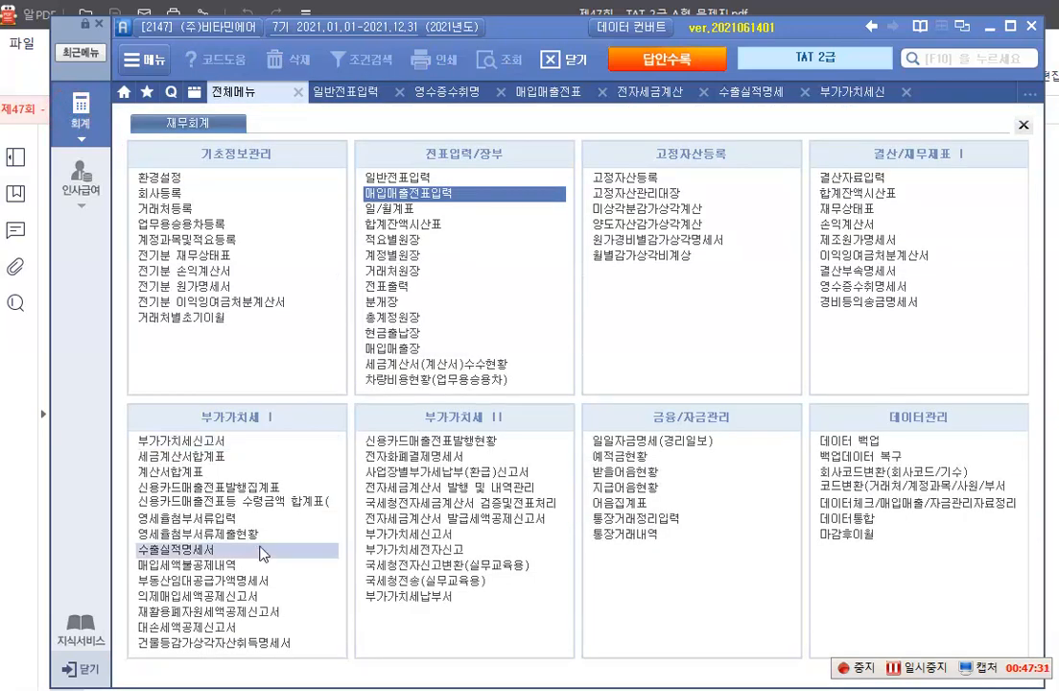
click(246, 643)
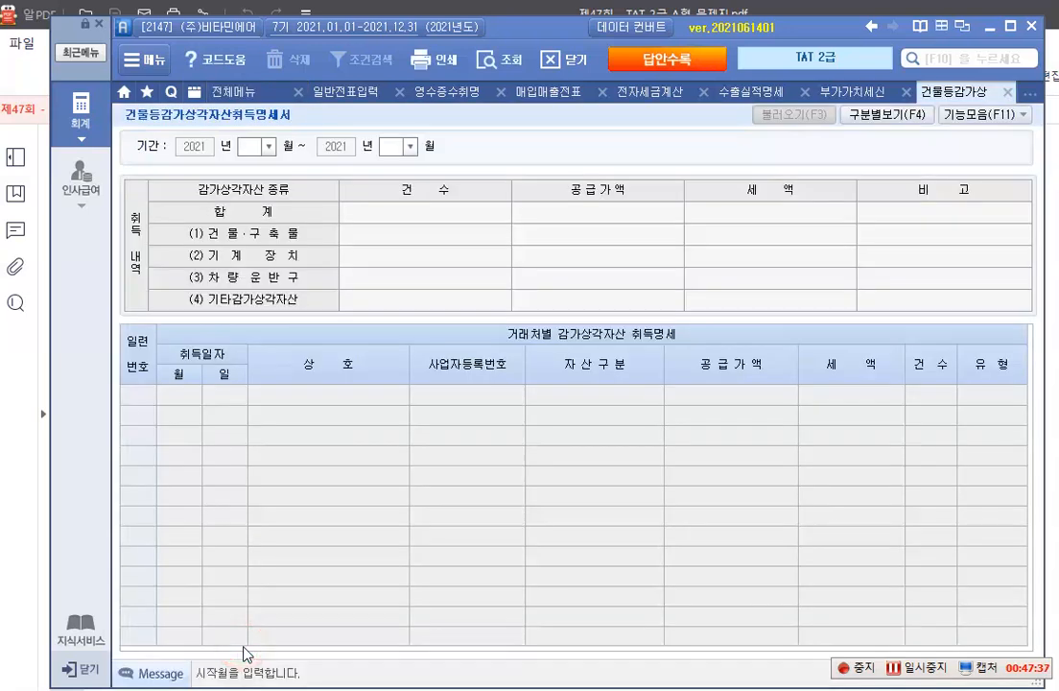
click(267, 147)
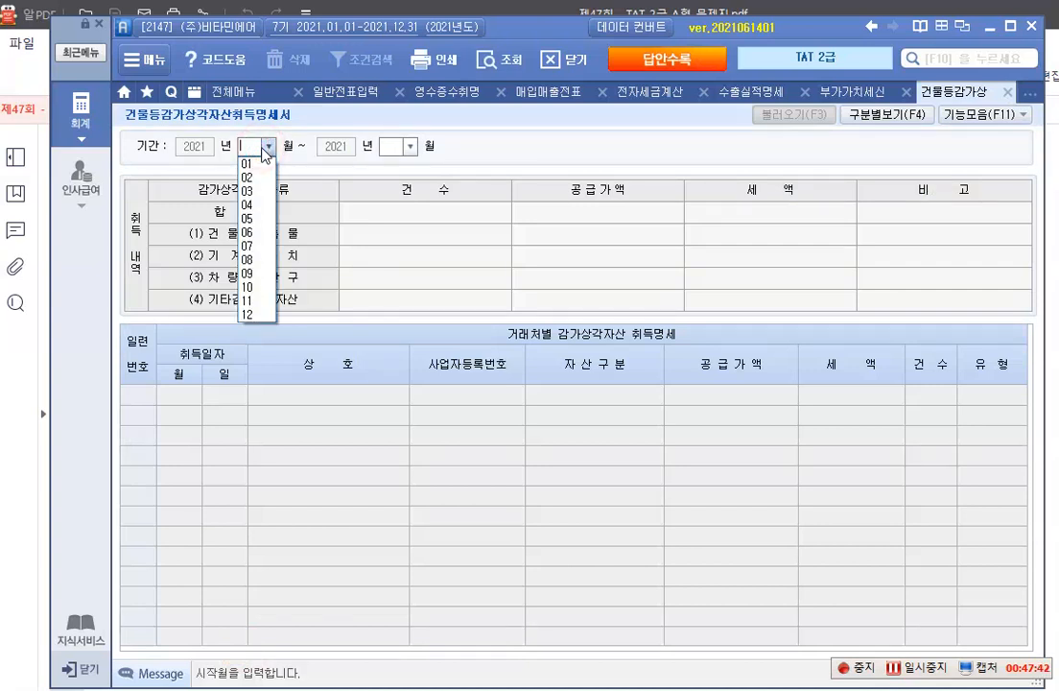
click(251, 286)
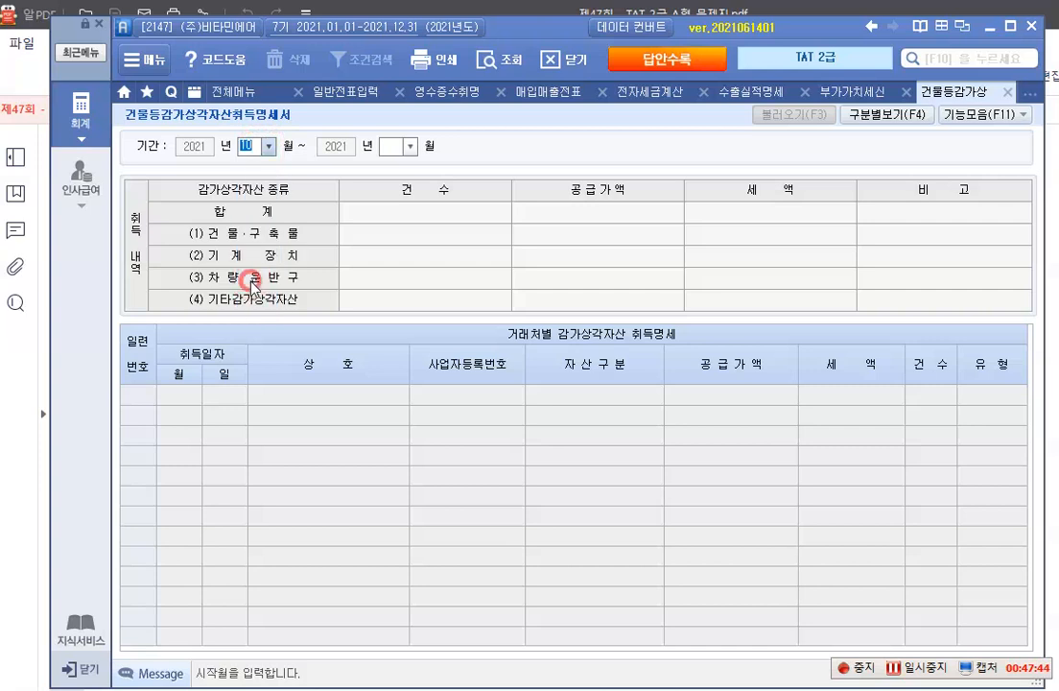
click(410, 145)
click(396, 313)
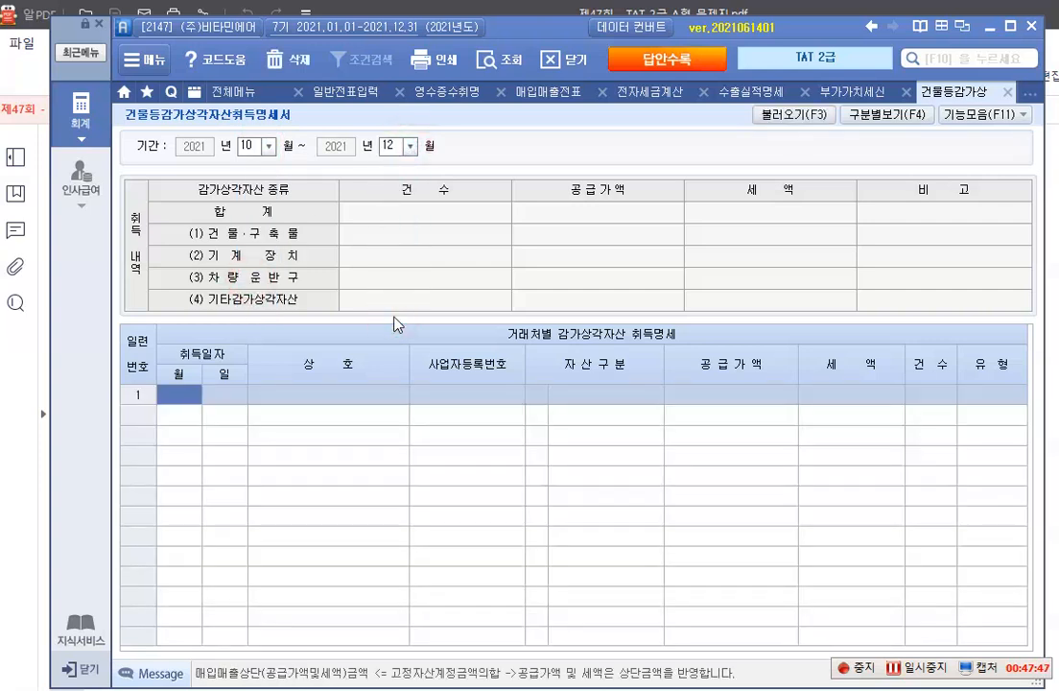
Load the depreciable asset purchases into 건물등감가상각자산취득명세서 from the vouchers, accepting the default account codes and replacing any existing data
click(787, 124)
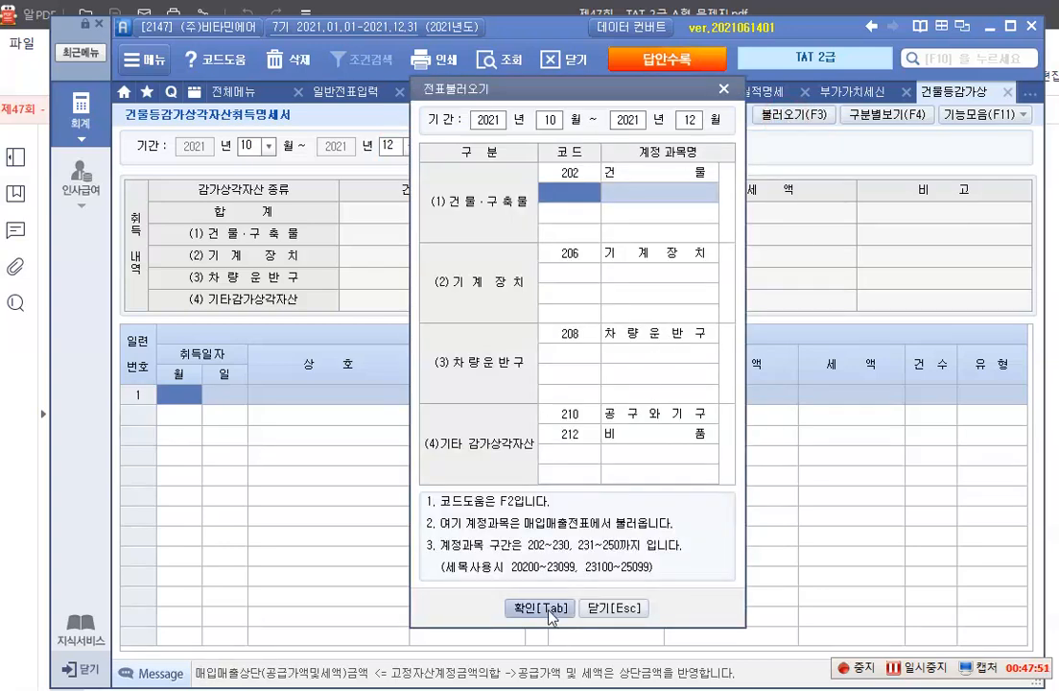
click(551, 608)
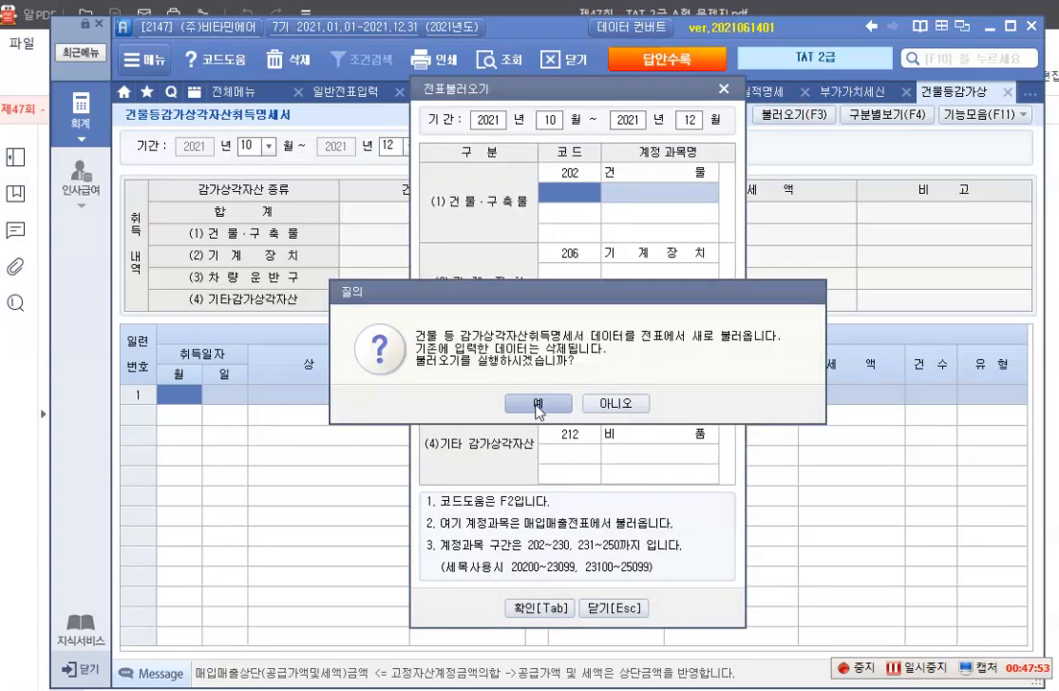
click(535, 411)
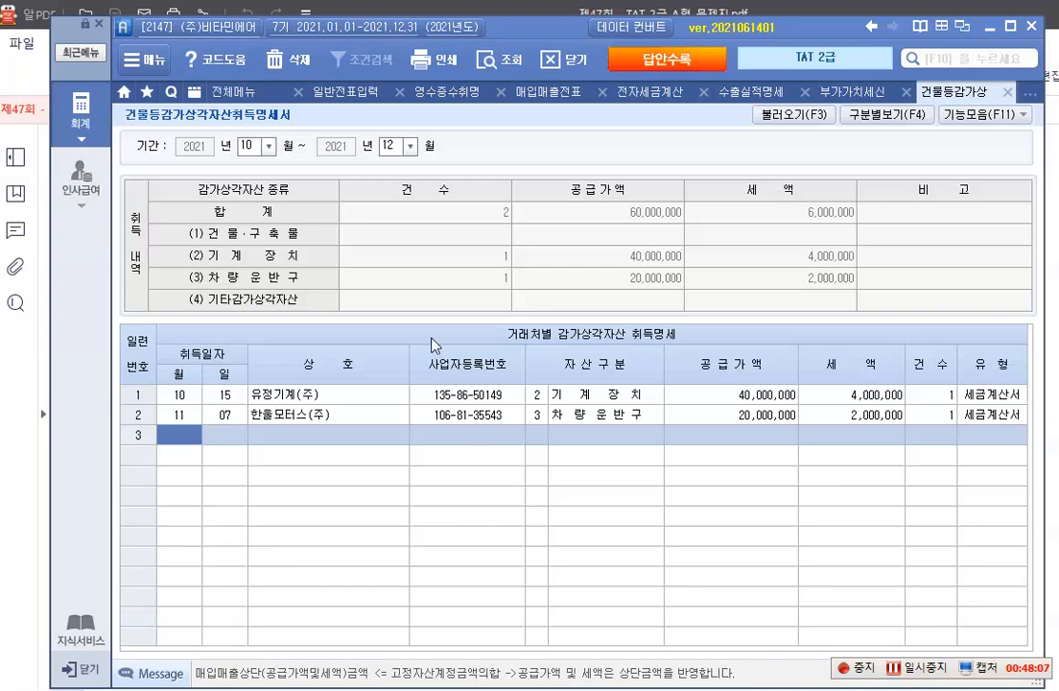
Open 부가가치세신고서 and retrieve the return for the period 2021년 10월 01일 through 12월 31일
click(60, 105)
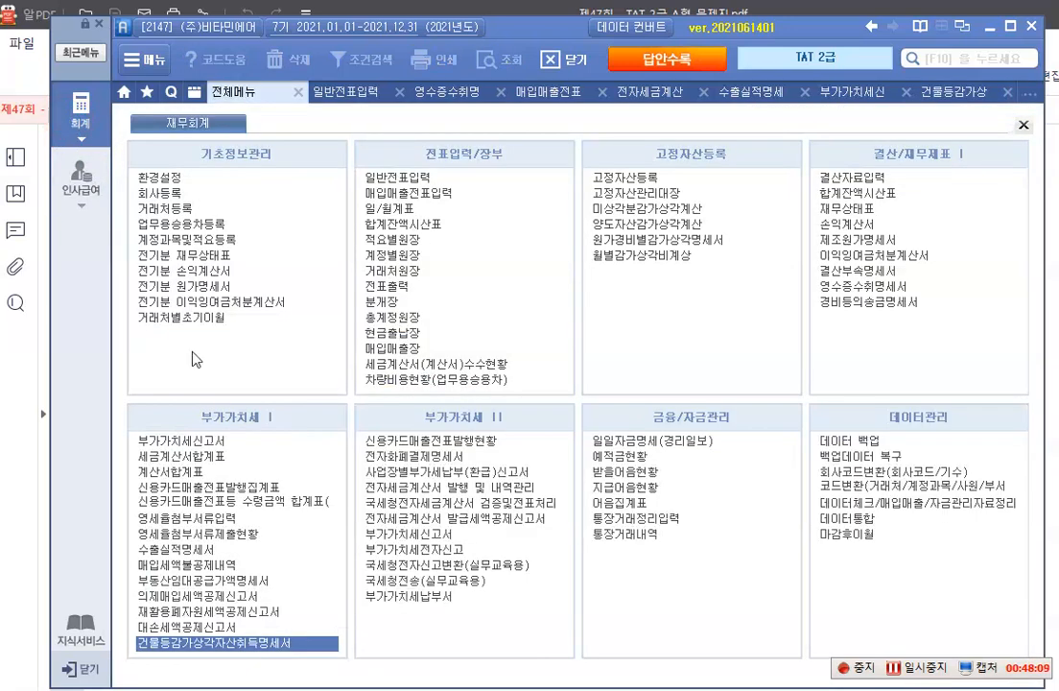
click(182, 440)
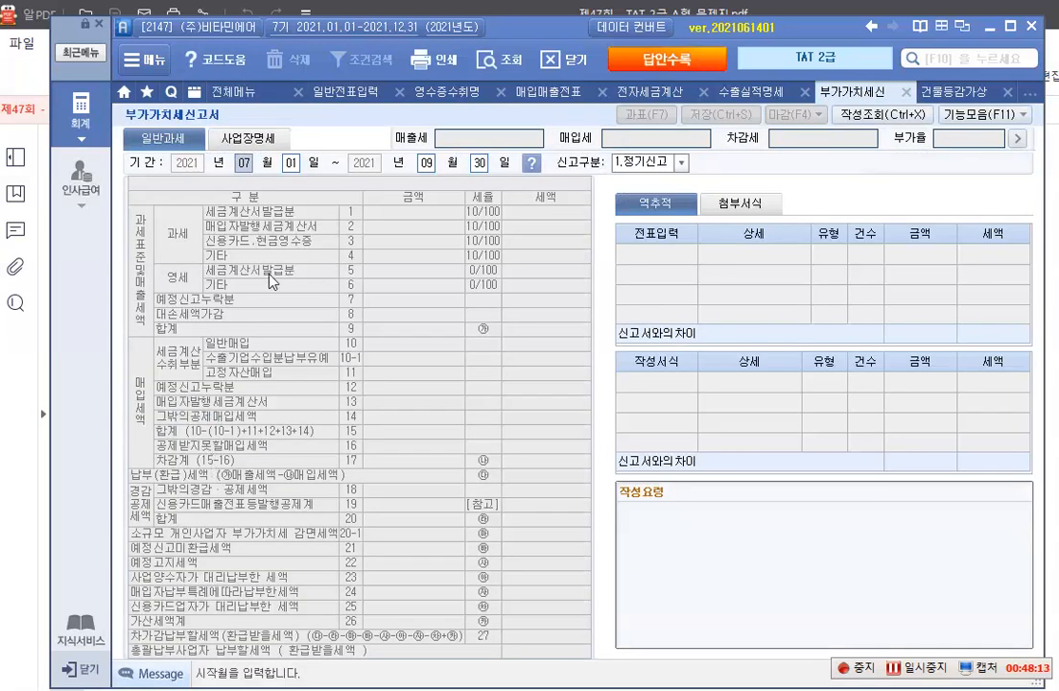
text(10)
key(Return)
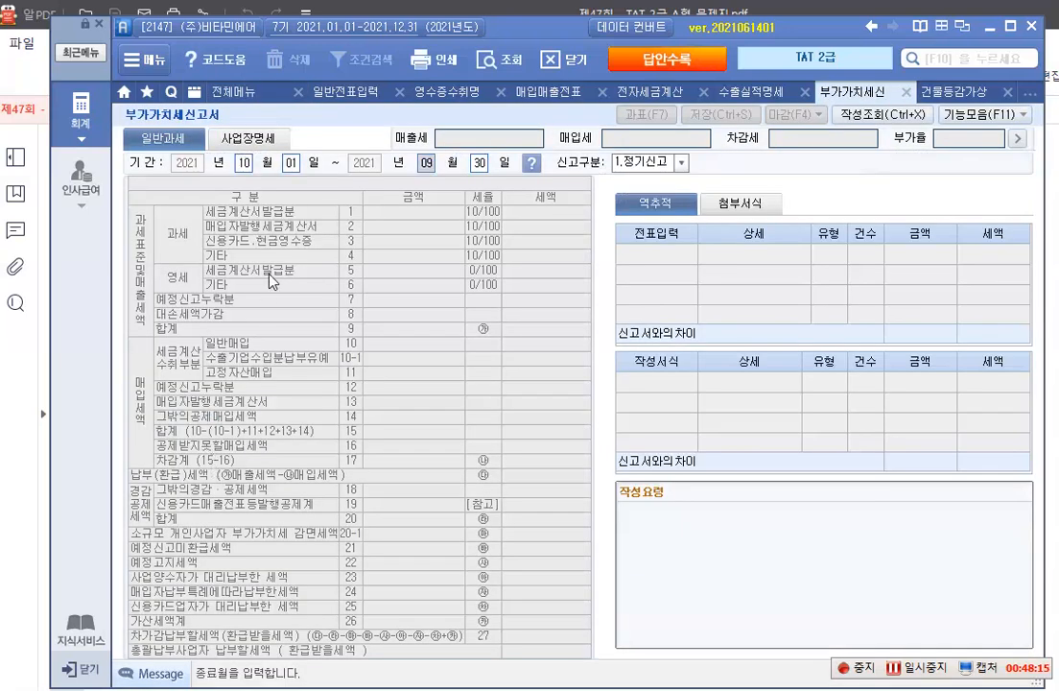
text(12)
key(Return)
key(Return)
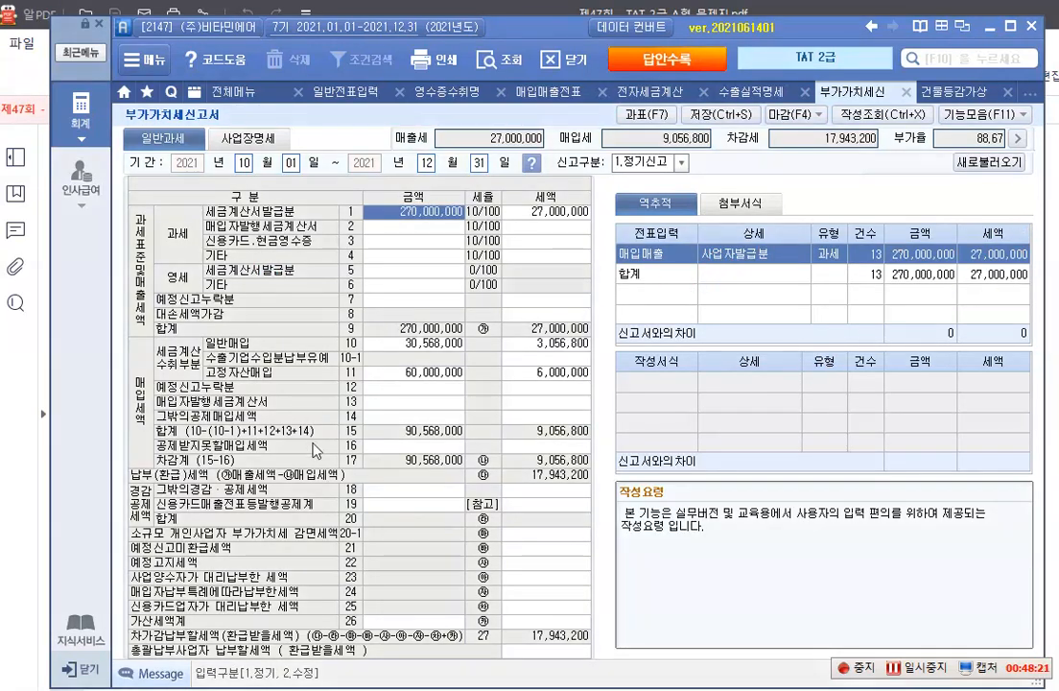
Check the 일반매입 and 고정자산매입 rows against their source details, outlining the 고정자산매입 amounts and matching 전표입력 and 작성서식 lines
click(407, 343)
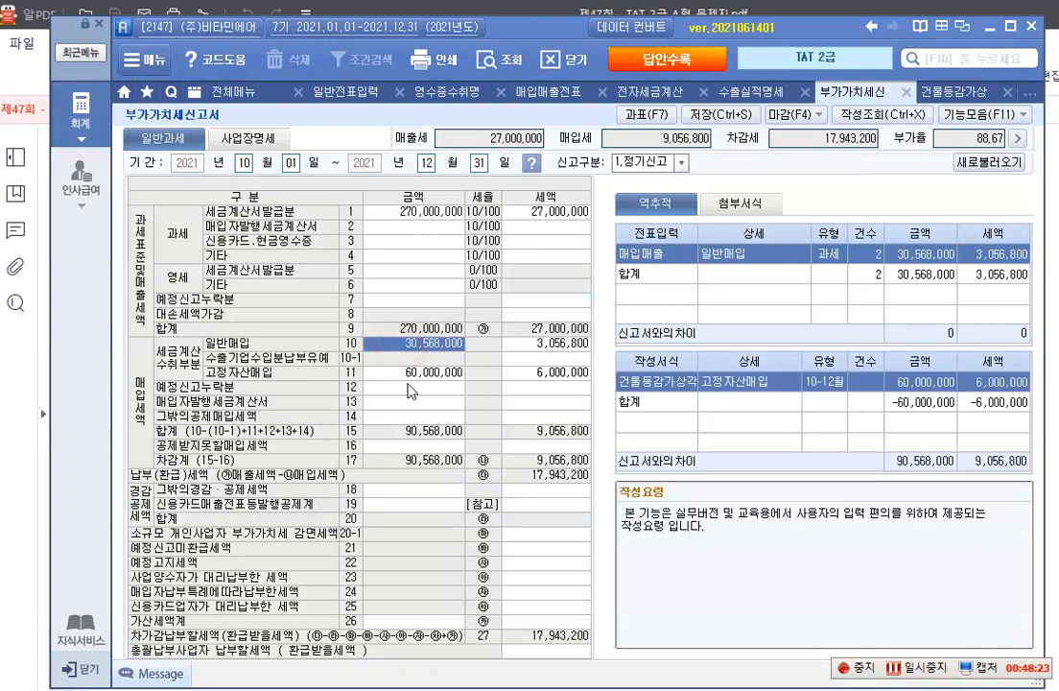
click(411, 381)
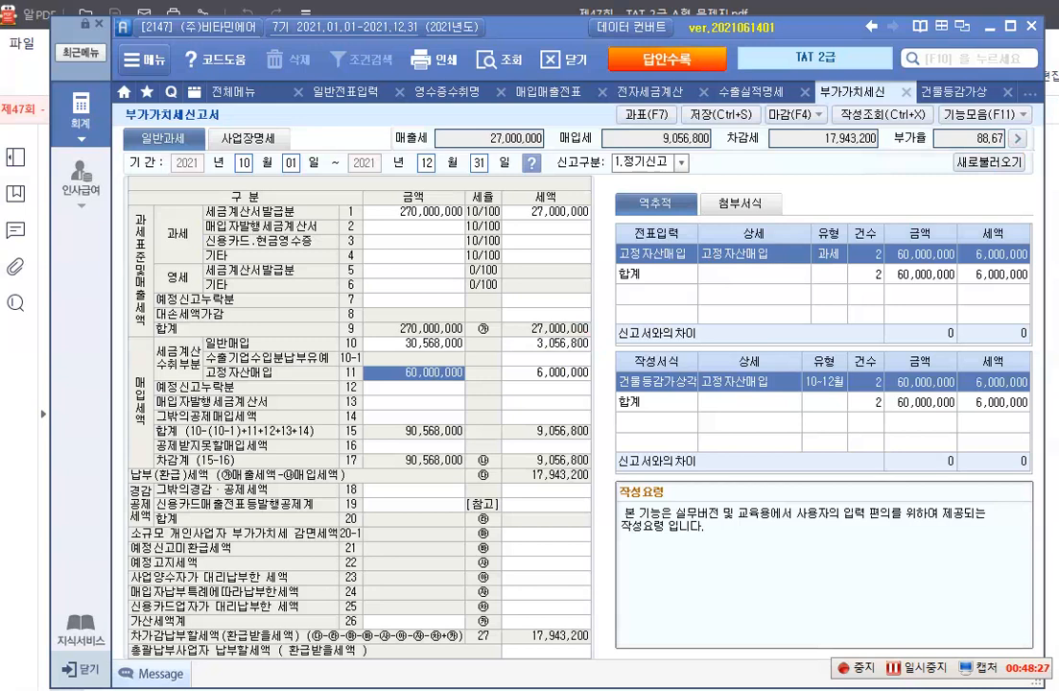
drag(205, 359, 607, 386)
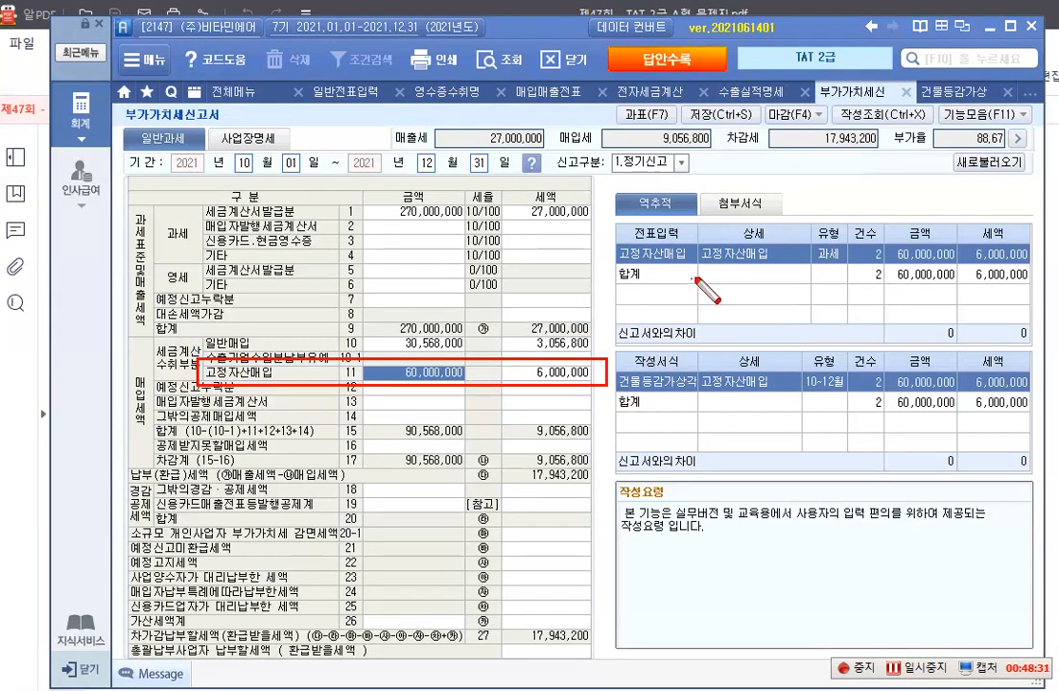
mouse_move(618, 241)
mouse_down()
mouse_move(765, 262)
mouse_move(1020, 266)
mouse_up()
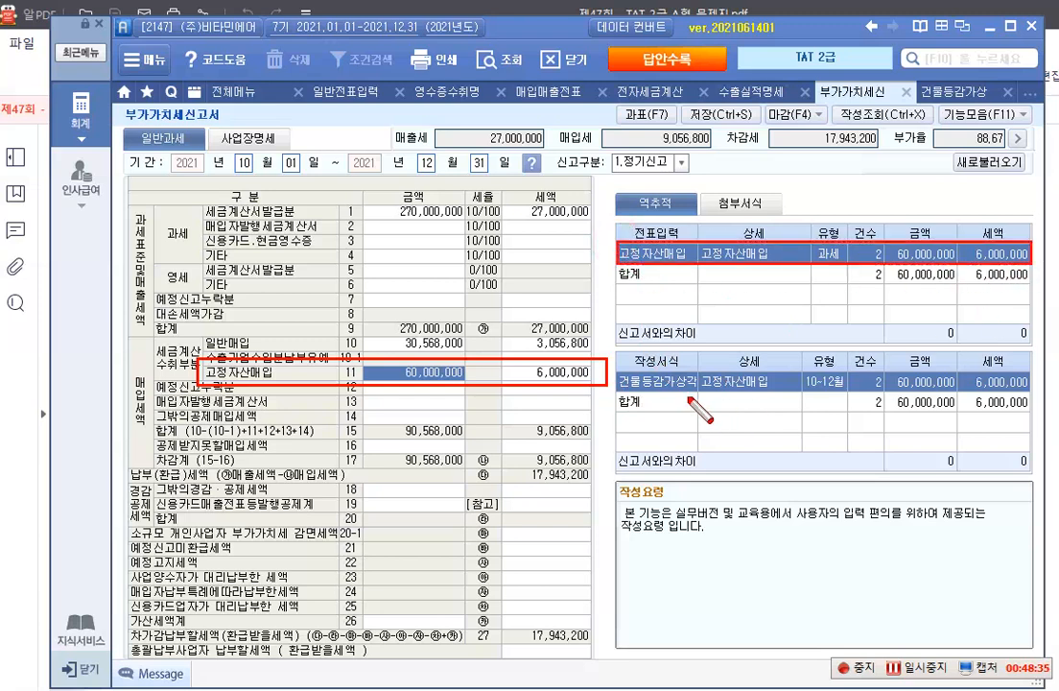
mouse_move(622, 377)
mouse_down()
mouse_move(835, 401)
mouse_move(1029, 395)
mouse_up()
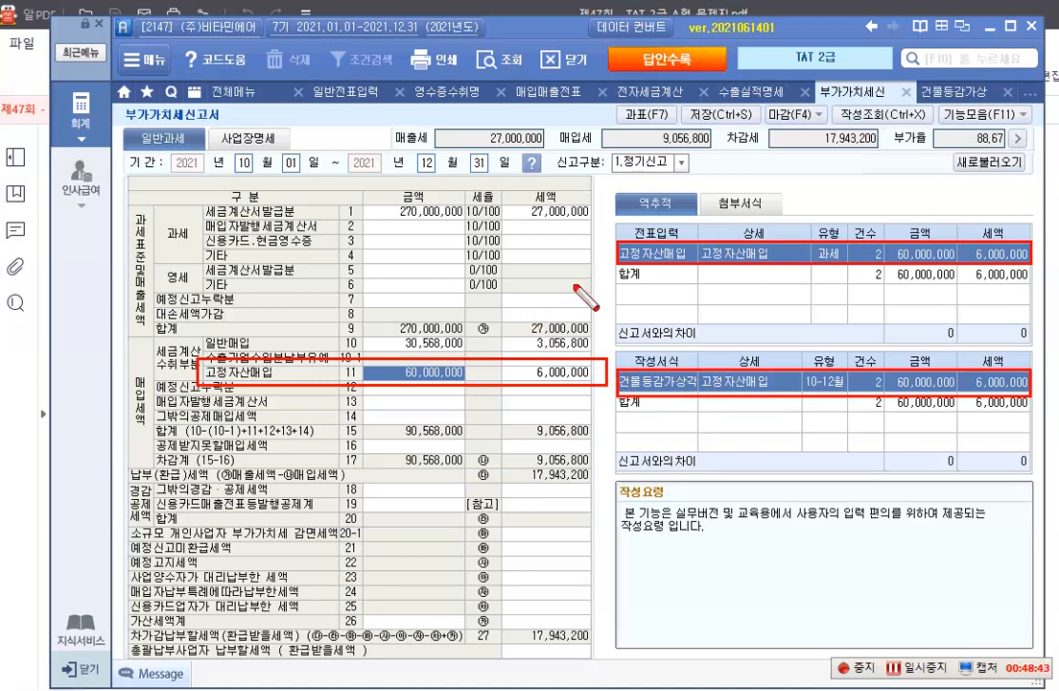
Clear the screen markings and save the 부가가치세신고서
key(Escape)
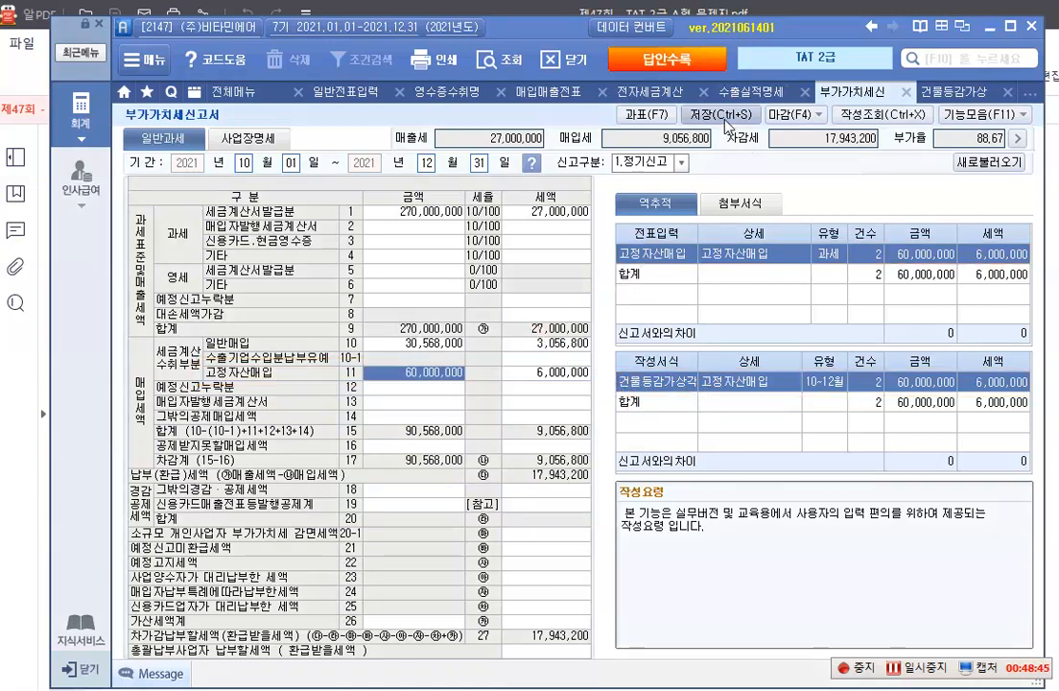
click(727, 124)
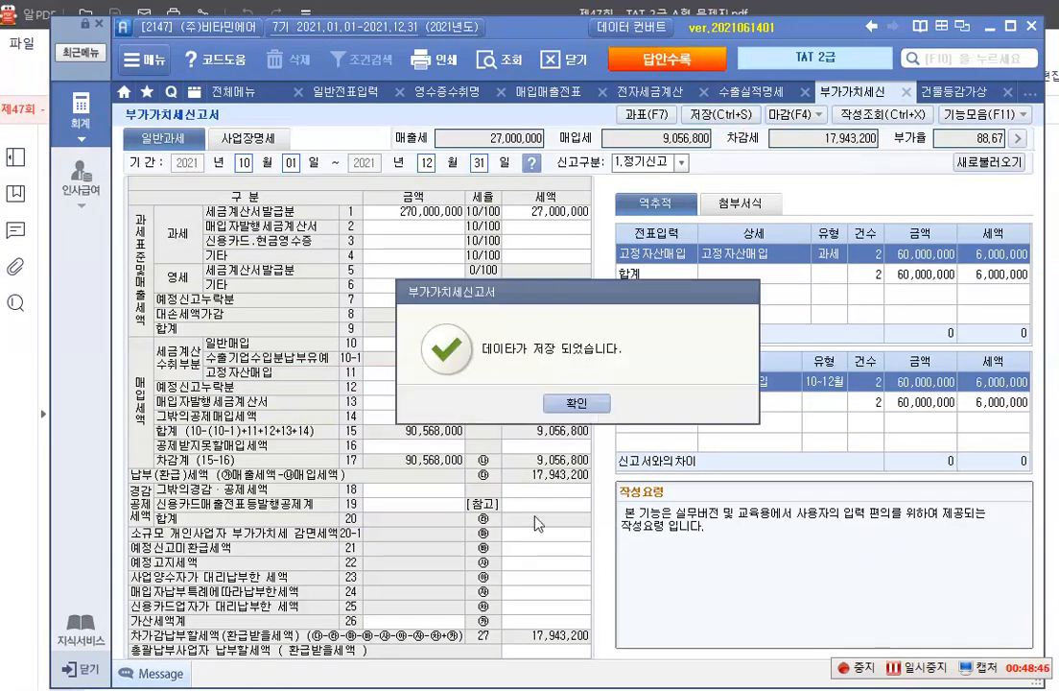
click(577, 402)
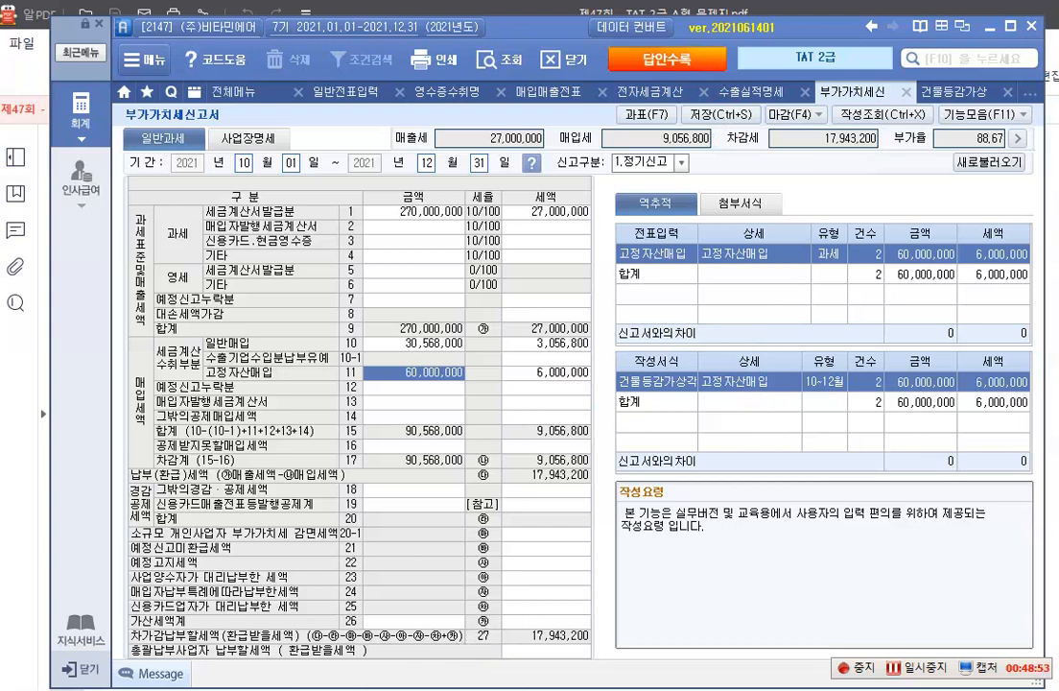
Switch to the exam PDF and read 문제 3 결산, item 1 외화부채의 평가
mouse_move(415, 690)
click(463, 661)
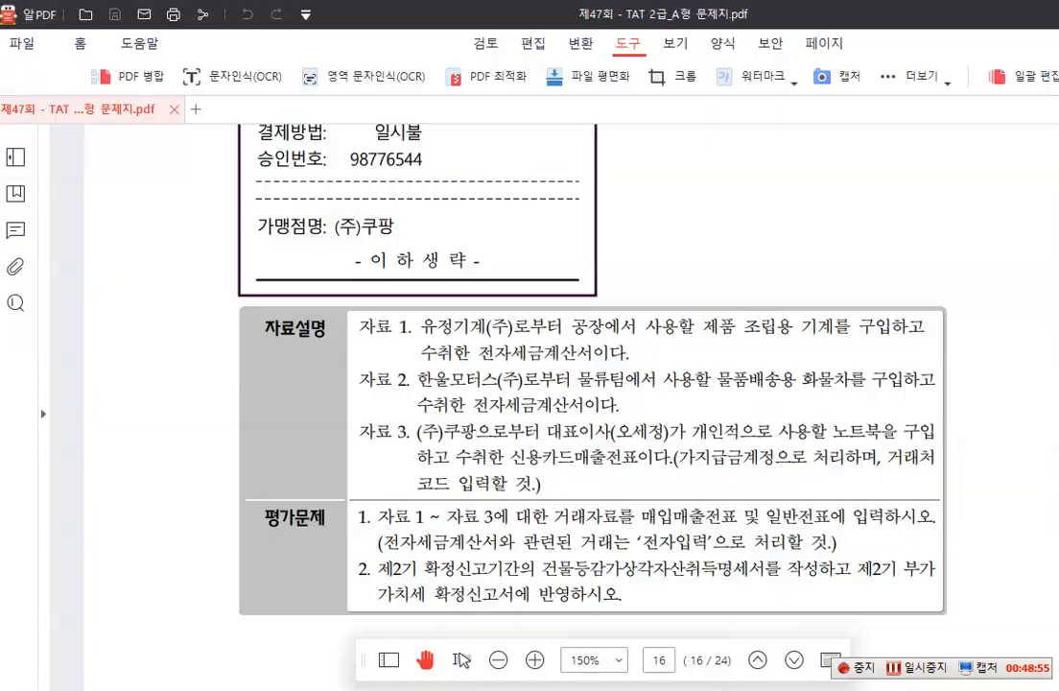
scroll(454, 460, down, 1)
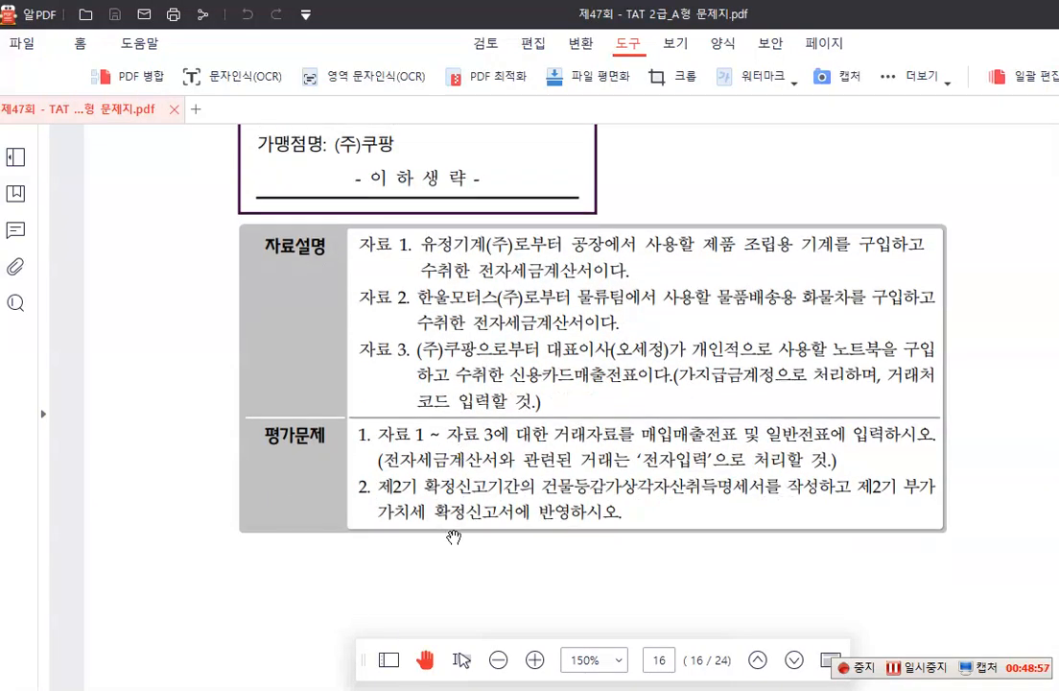
scroll(467, 524, down, 4)
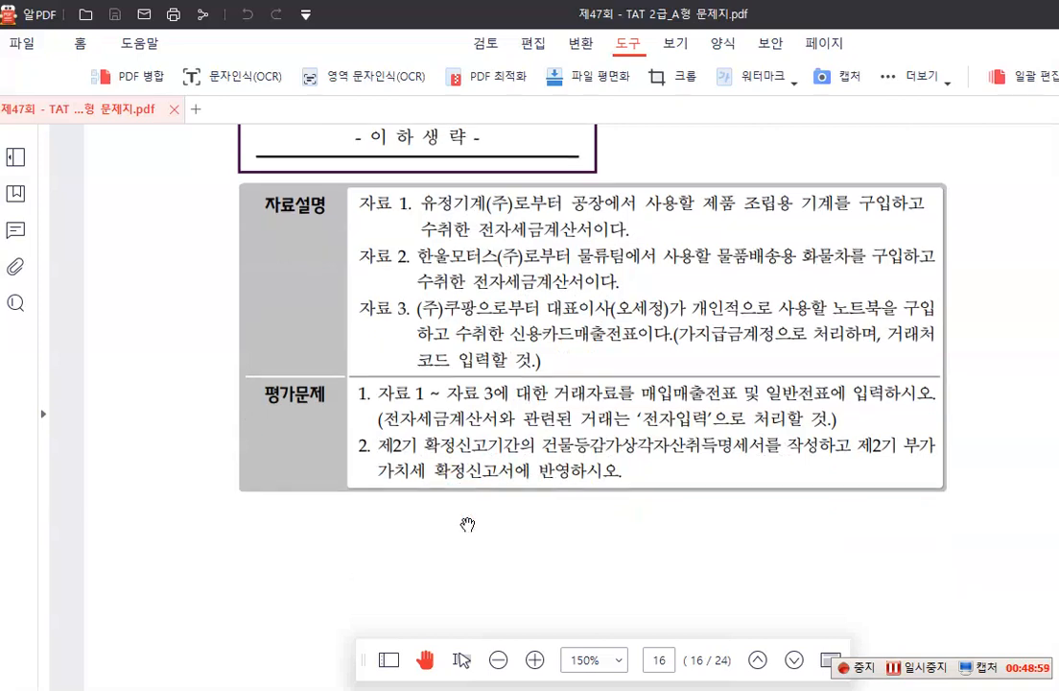
scroll(467, 524, down, 8)
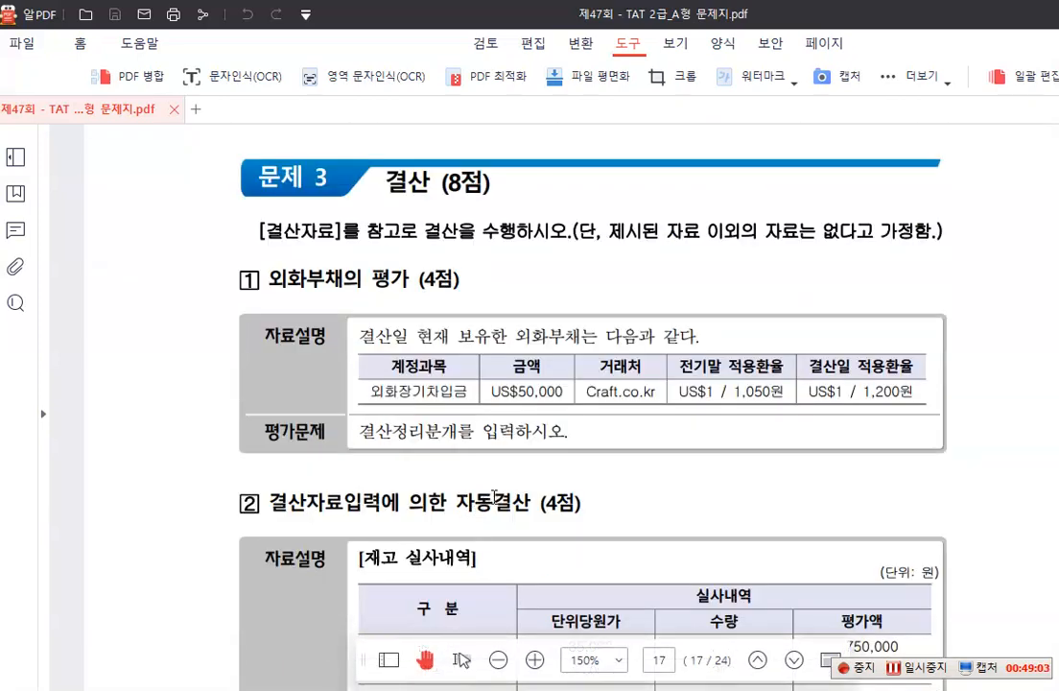
scroll(494, 497, down, 1)
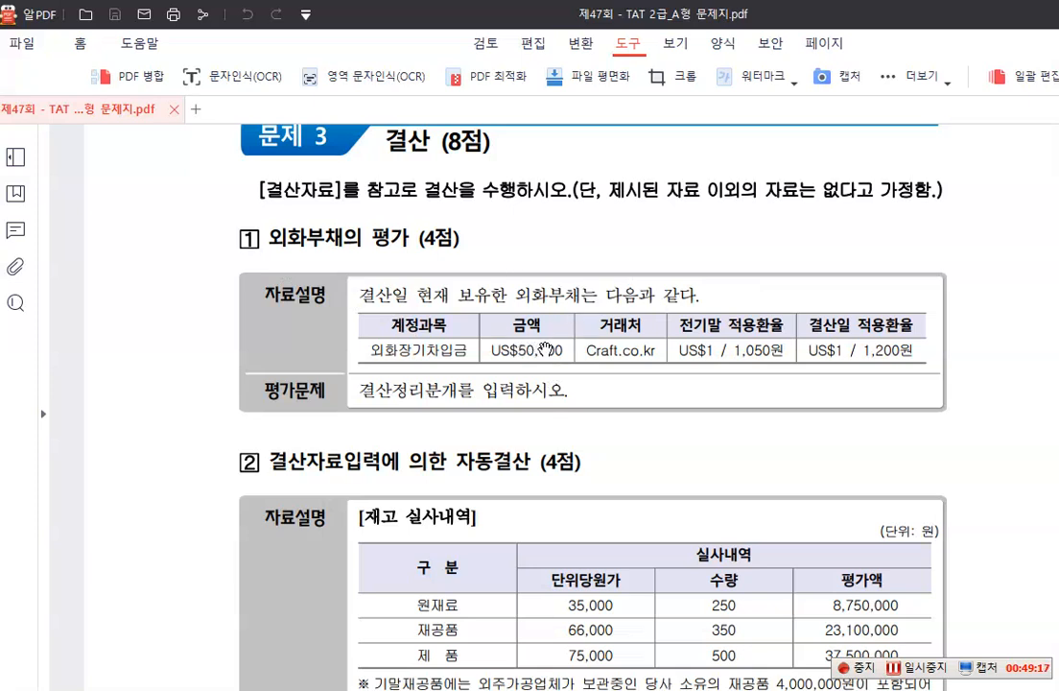
scroll(552, 339, down, 1)
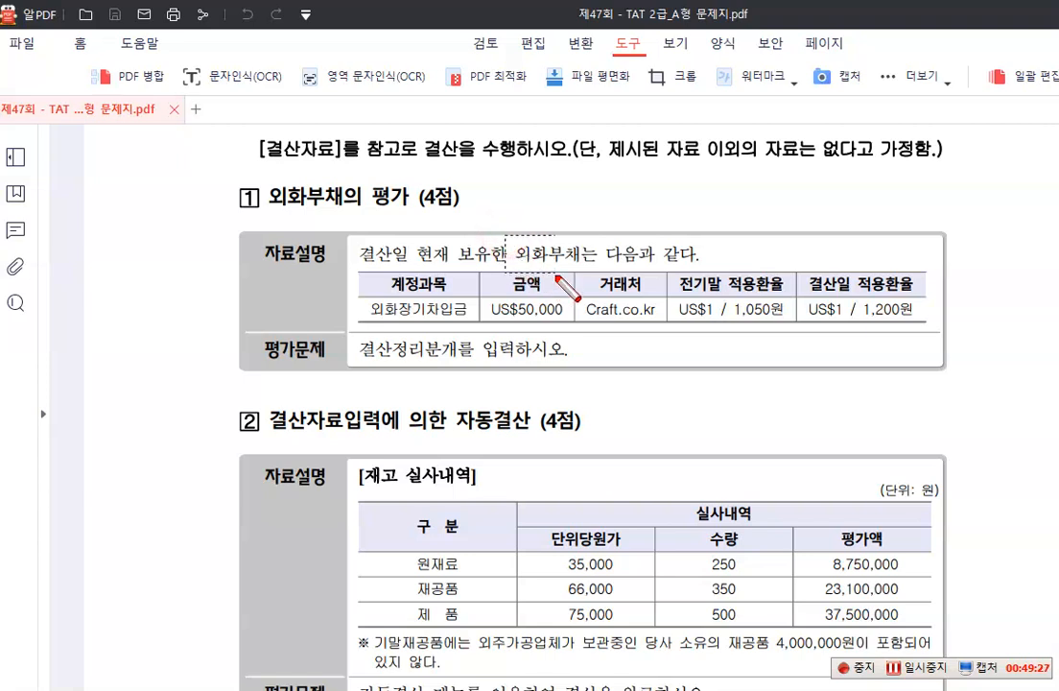
Outline 외화부채, the 1,050원 전기말 적용환율 and the 1,200원 결산일 적용환율 with red rectangles
drag(505, 234, 582, 268)
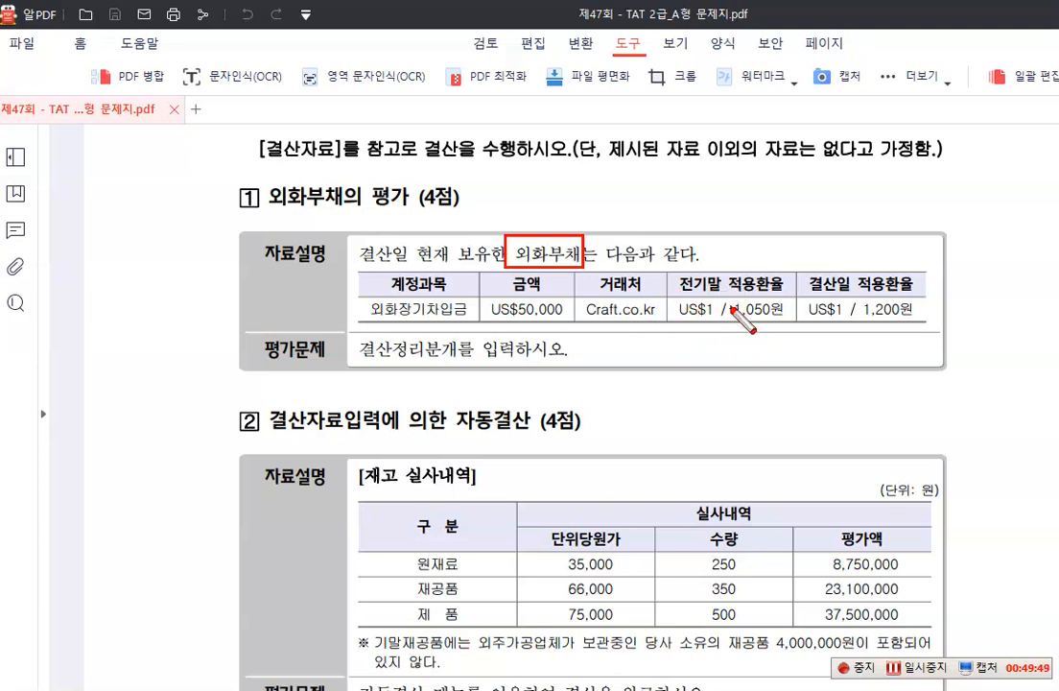
drag(725, 297, 785, 322)
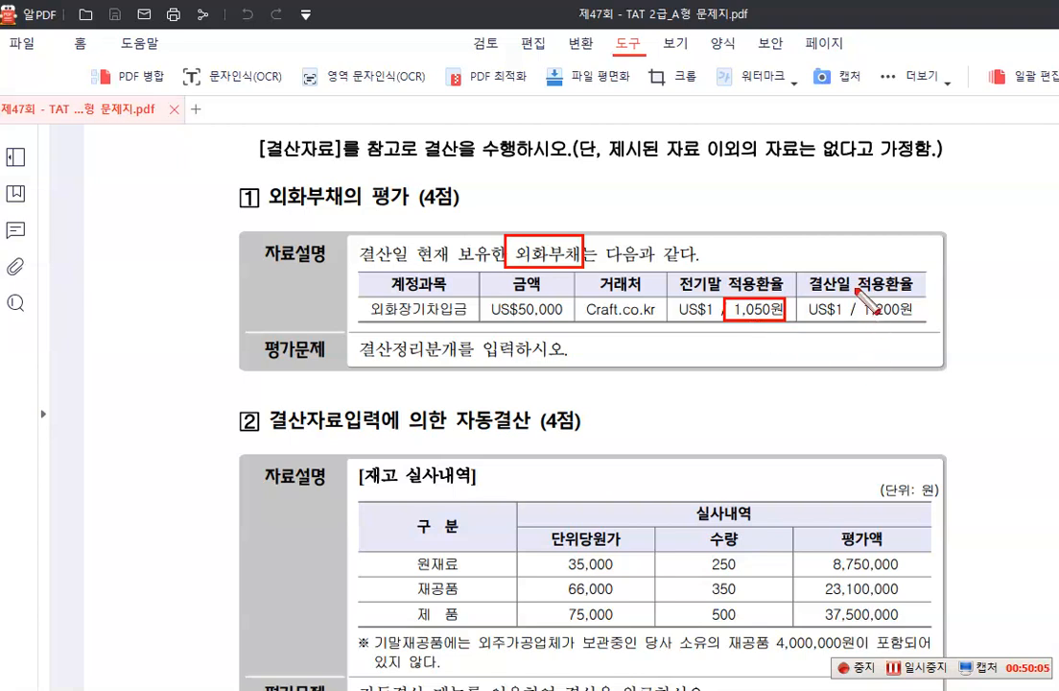
drag(858, 299, 920, 321)
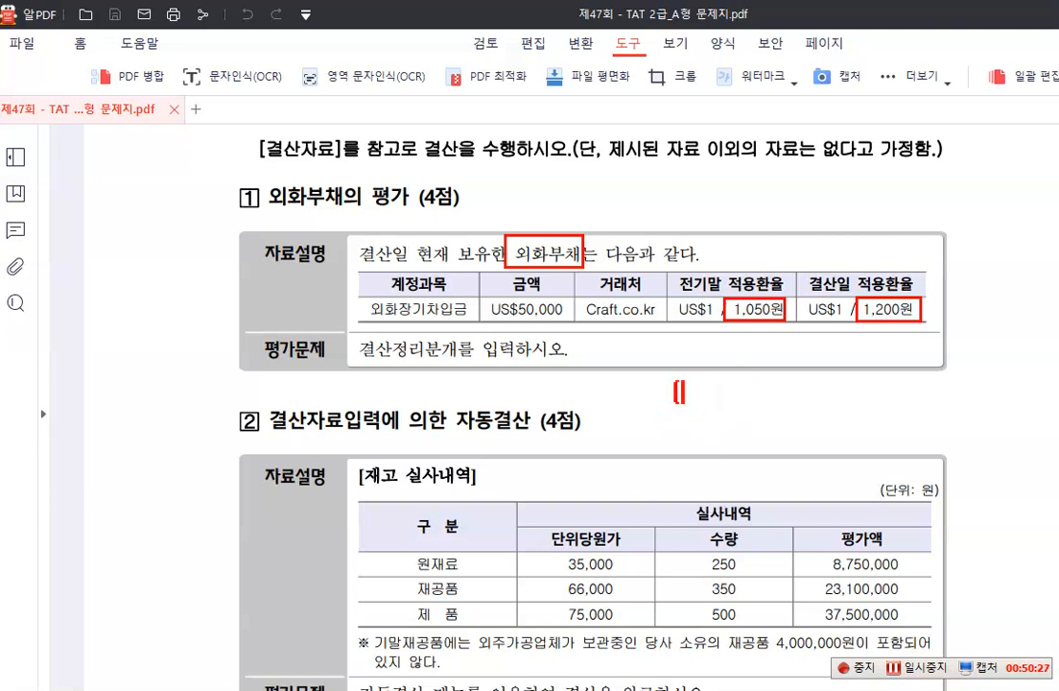
Write the red credit-side note "(대) 외화장기차입금 150" below the item 1 table
text(대])
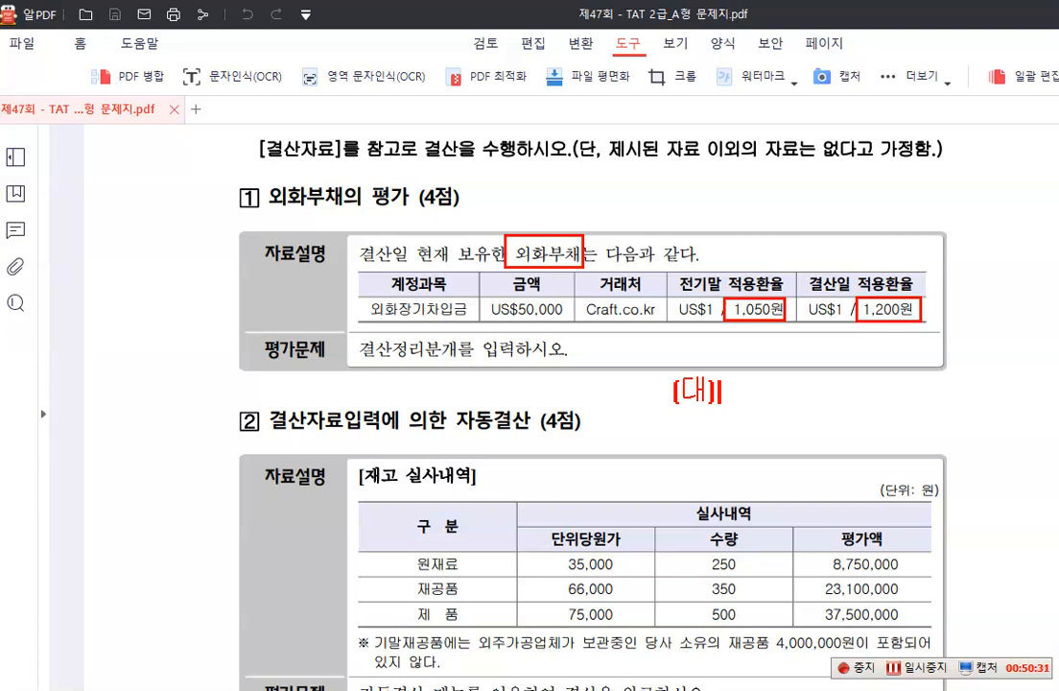
text( 외화장기차입금 )
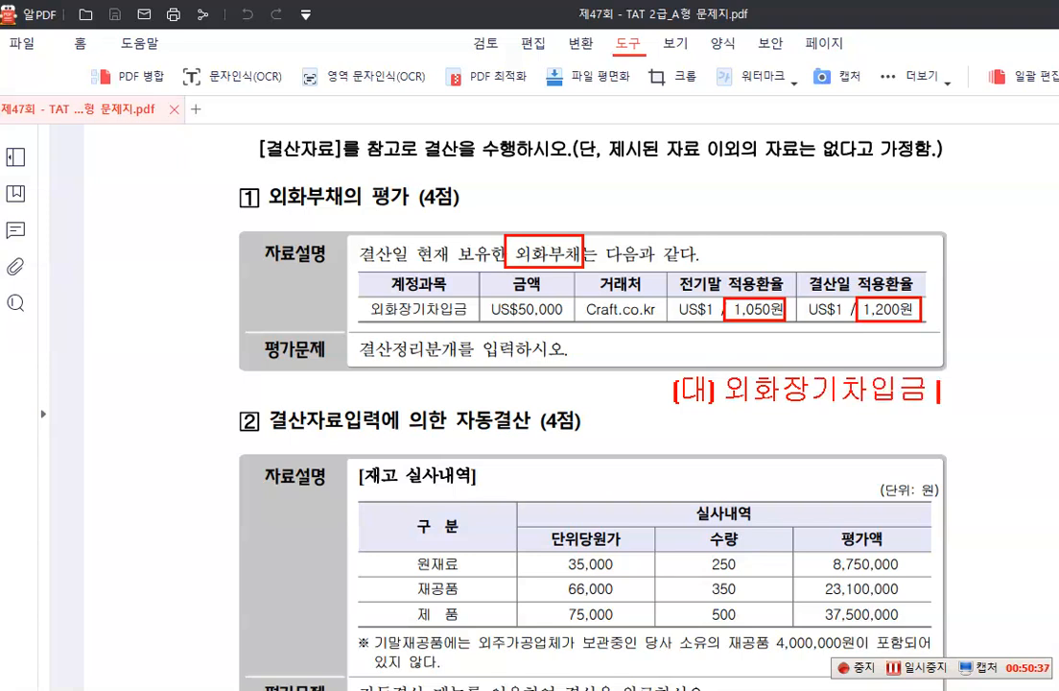
text(150)
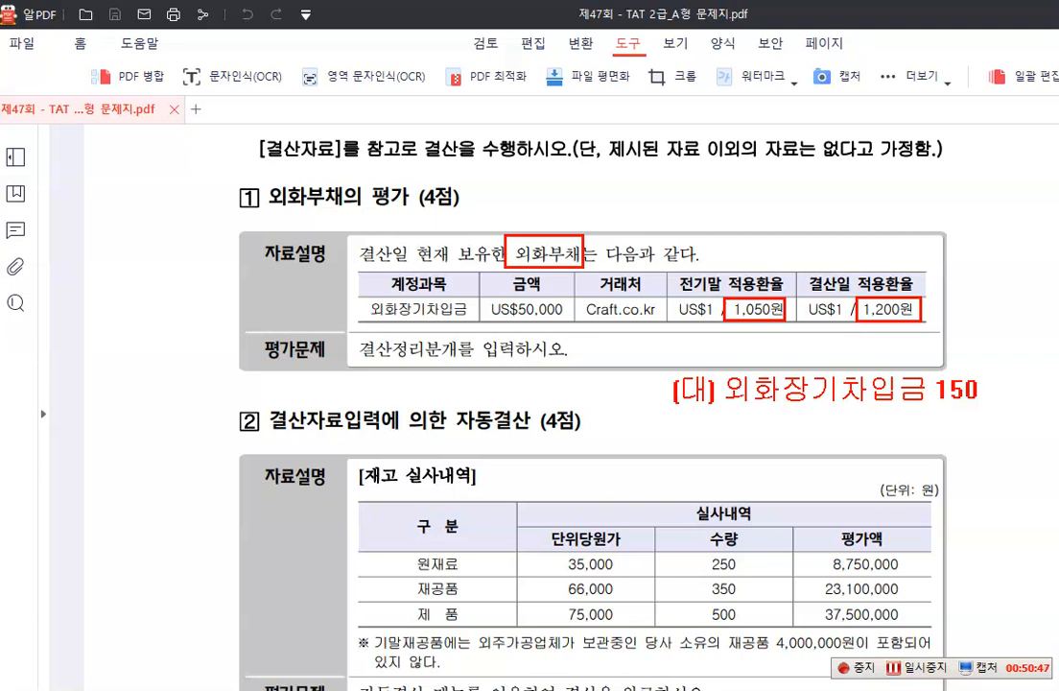
Write the red debit-side note "(차) 외화환산손실 150" beside the credit note
click(319, 396)
text([차])
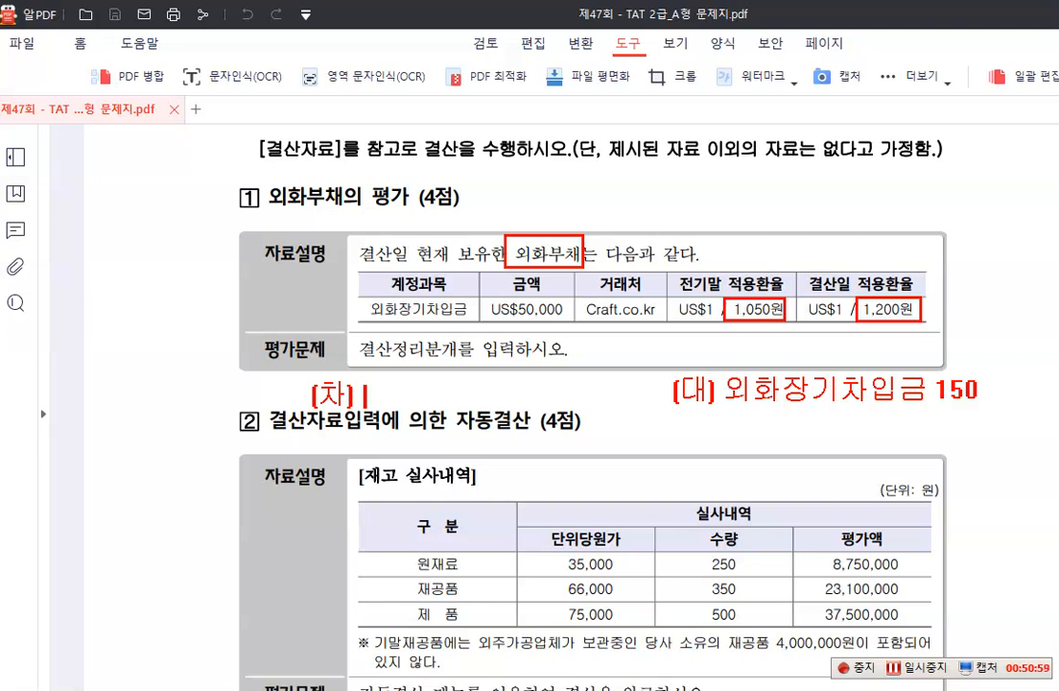
text(외화)
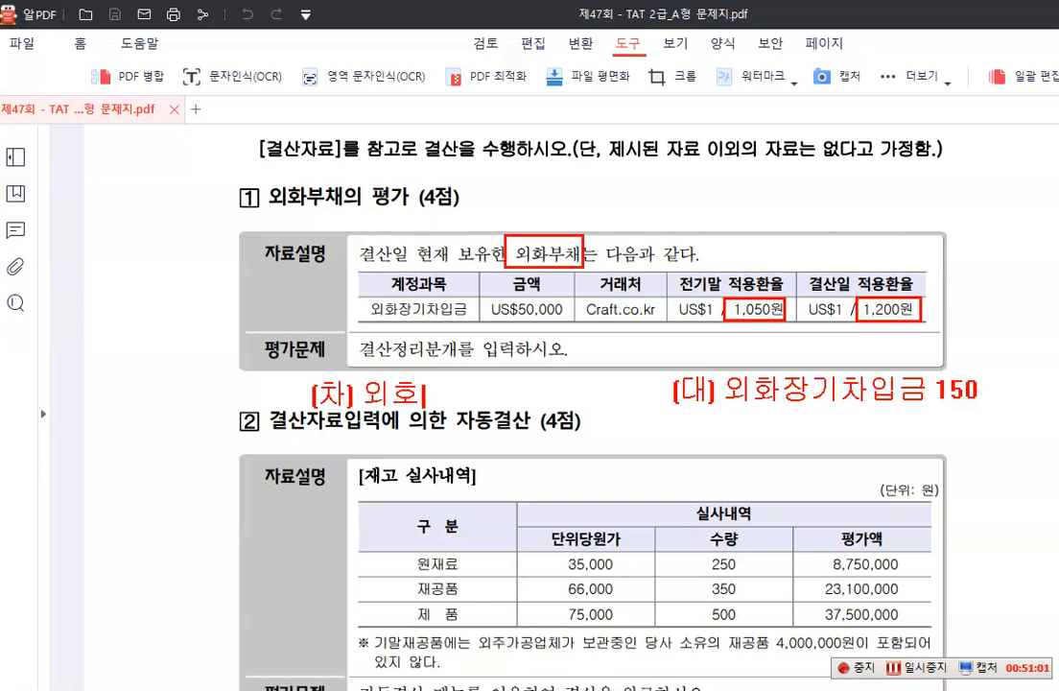
text(환)
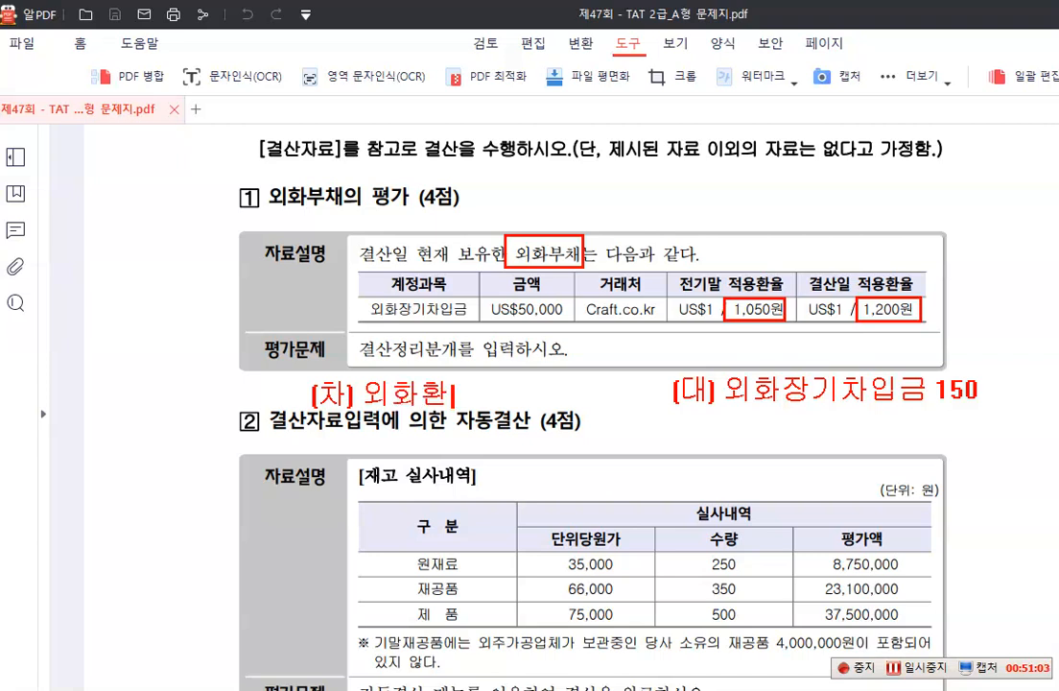
text(산손실)
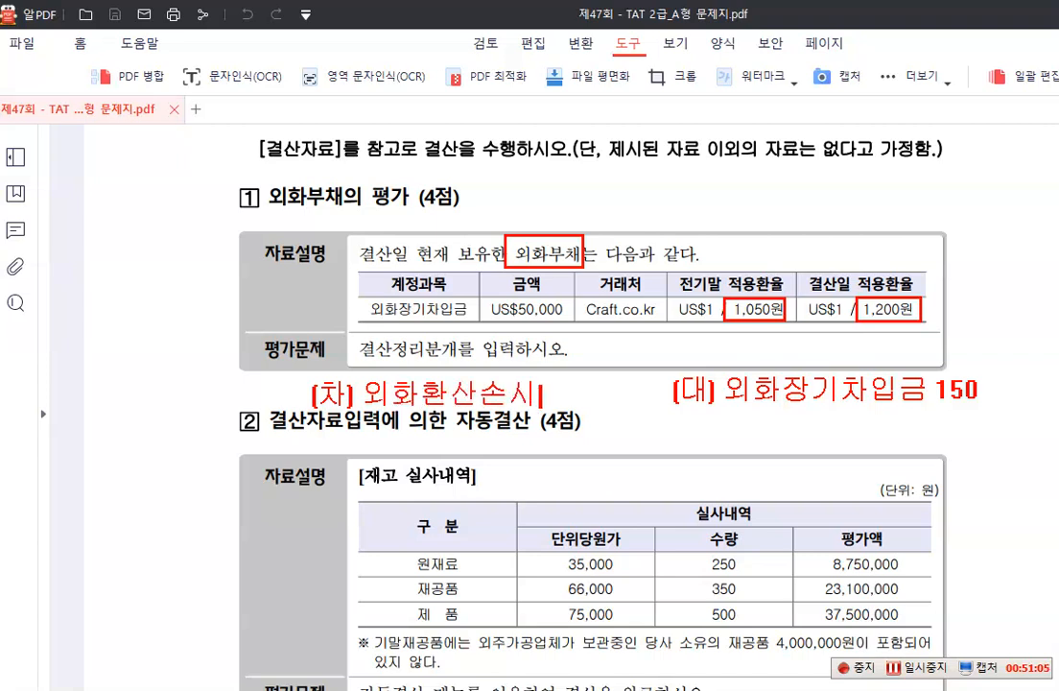
text( 150)
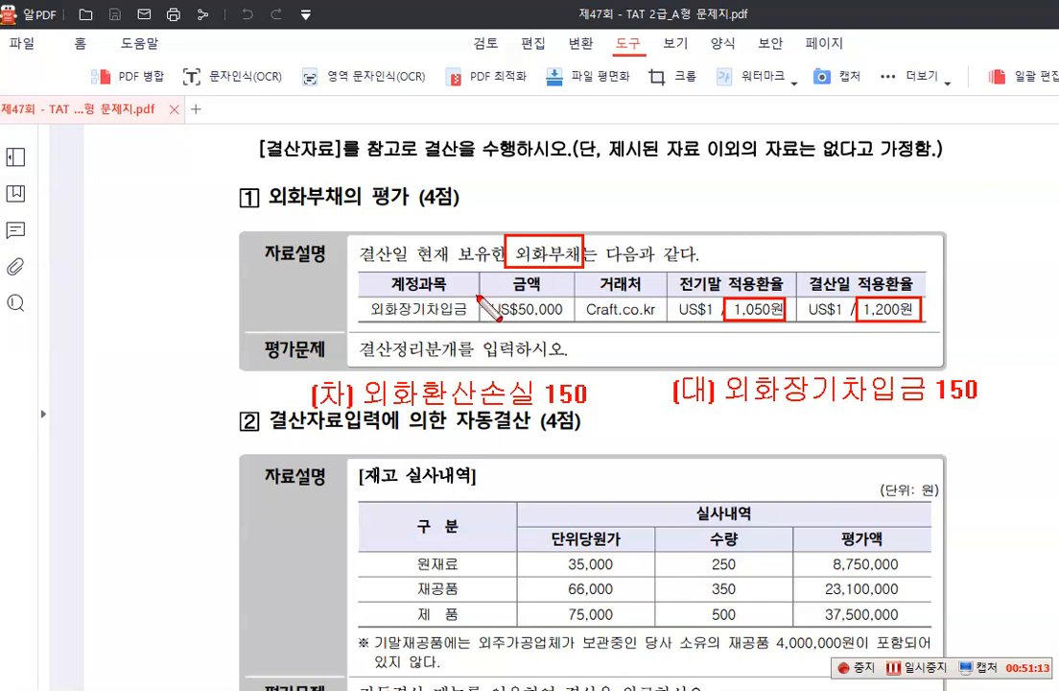
Outline the US$50,000 amount in red and write the red calculation "150 x $50,000 = 7,500,000" beside the 재고 실사내역 heading
mouse_move(476, 278)
mouse_down()
mouse_move(582, 336)
mouse_move(571, 320)
mouse_up()
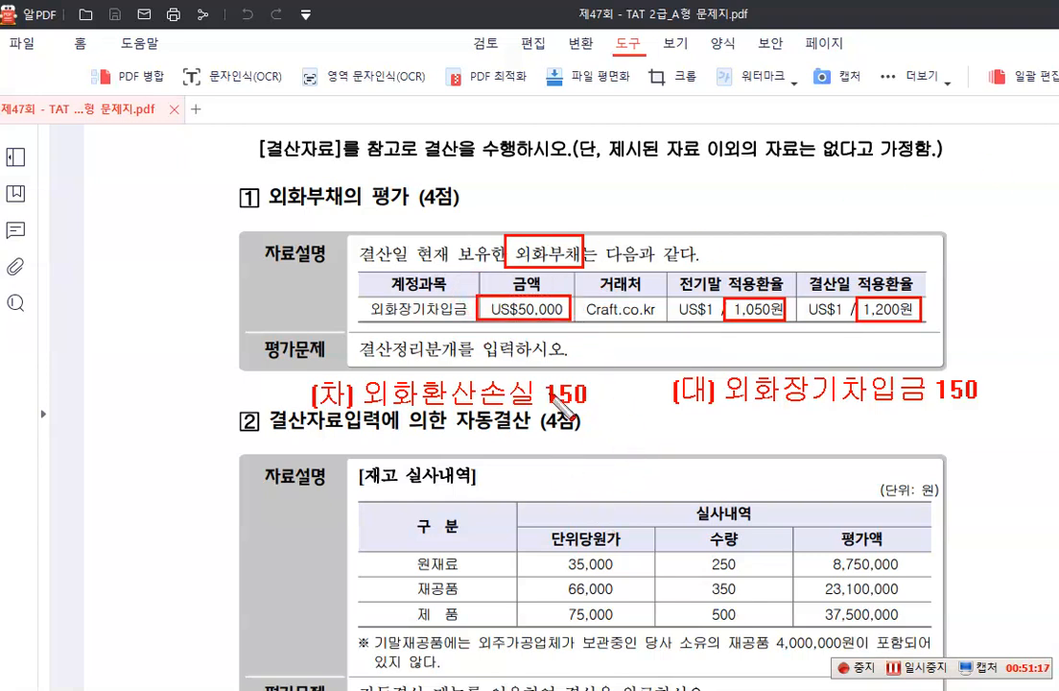
right_click(519, 554)
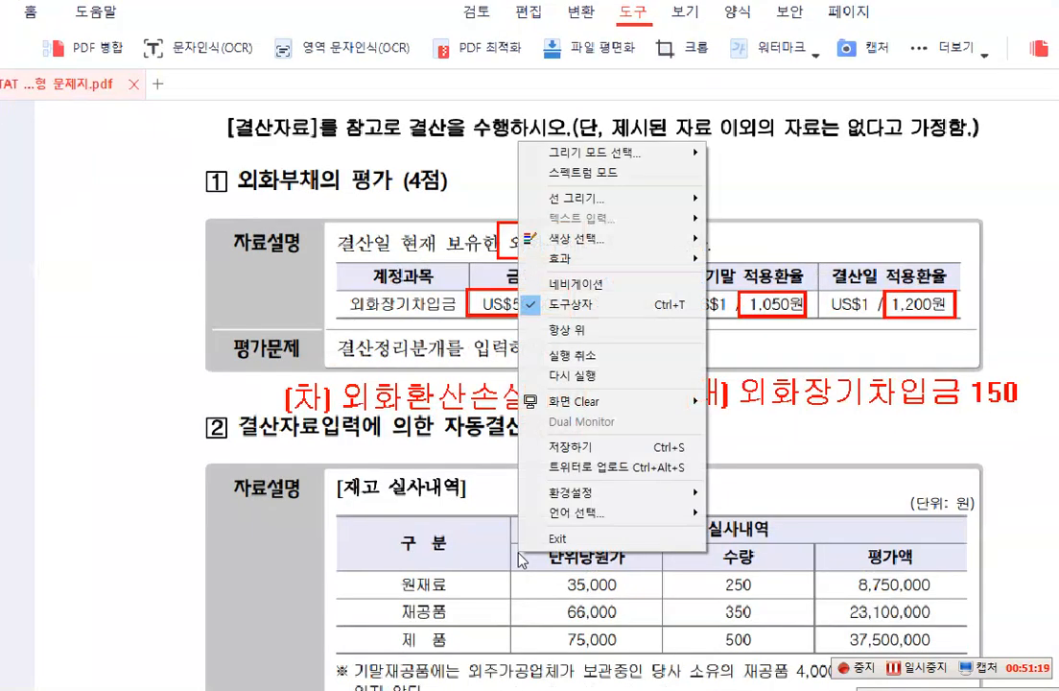
click(428, 579)
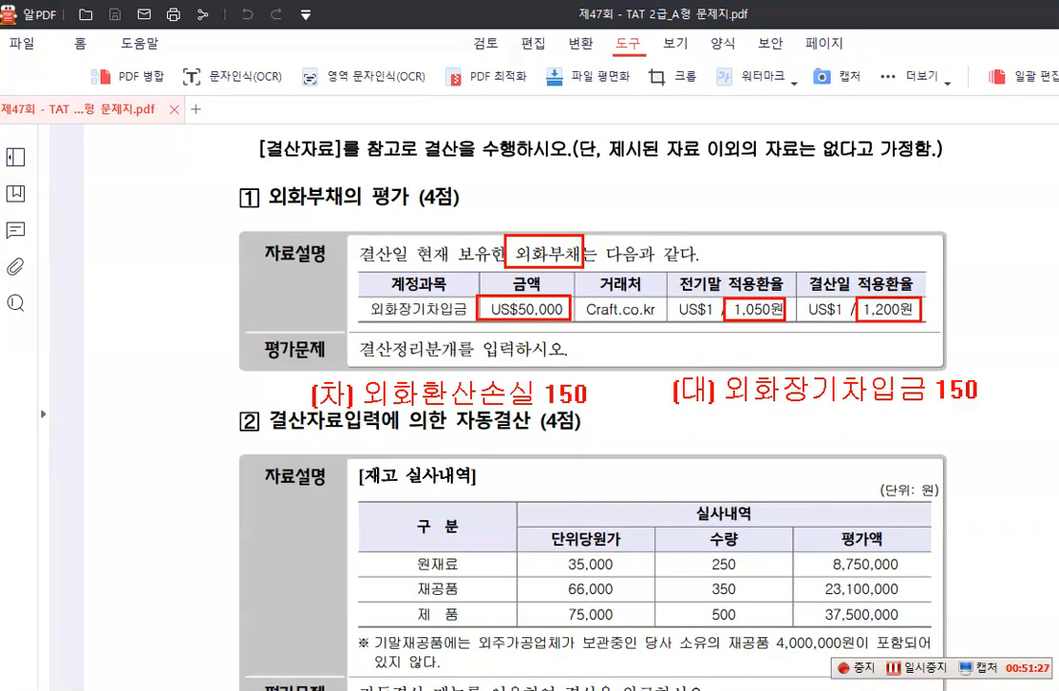
click(511, 484)
text(150 x 50)
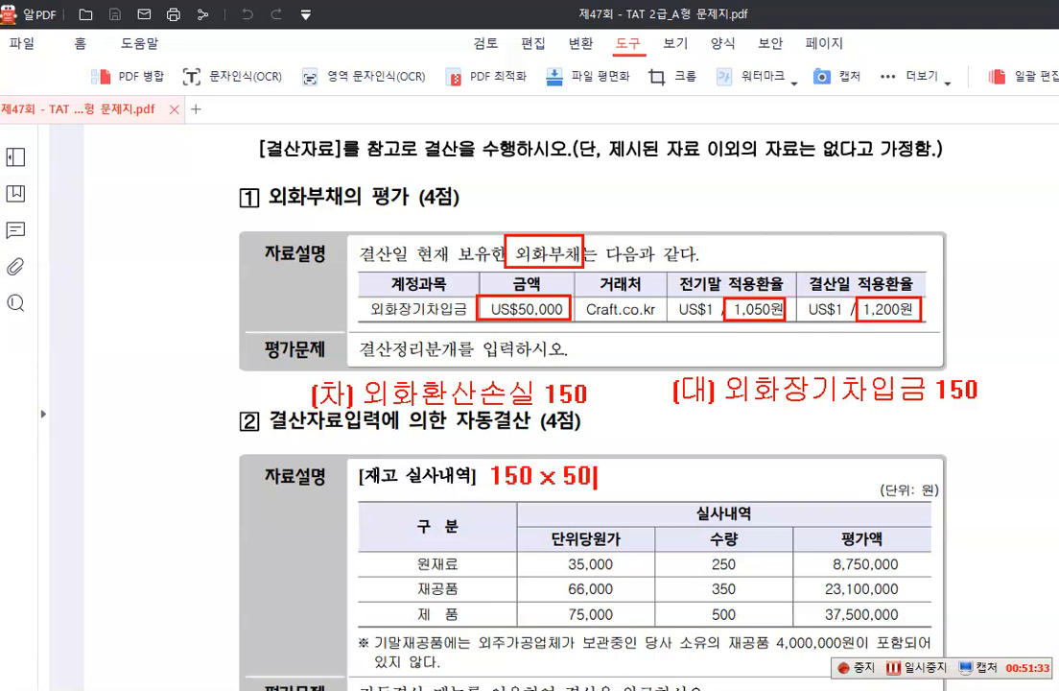
key(BackSpace)
key(BackSpace)
text($50,000 =)
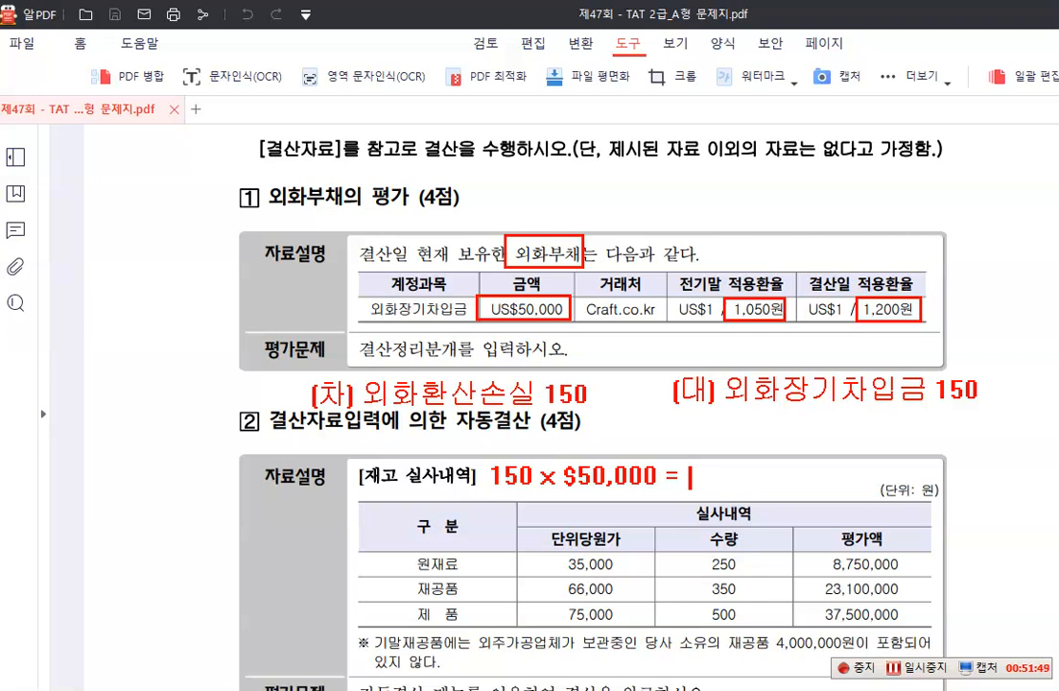
text(7,500,000)
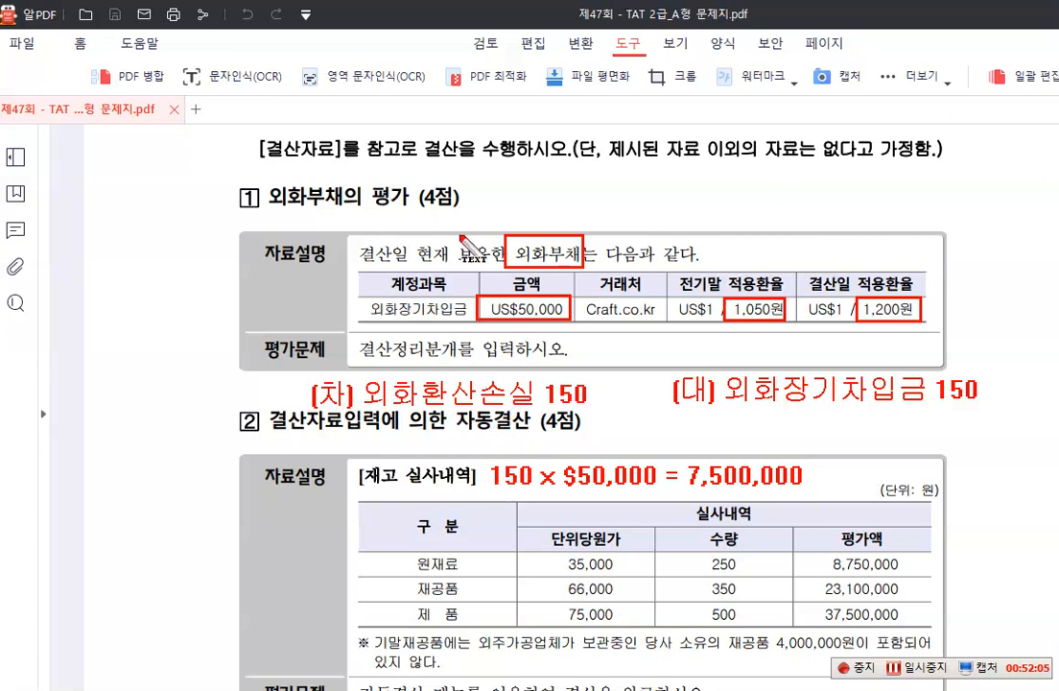
Write the red two-line note "외환차익" and "외환차손" in the page margin beside item 2, and end by clearing all annotations
click(83, 422)
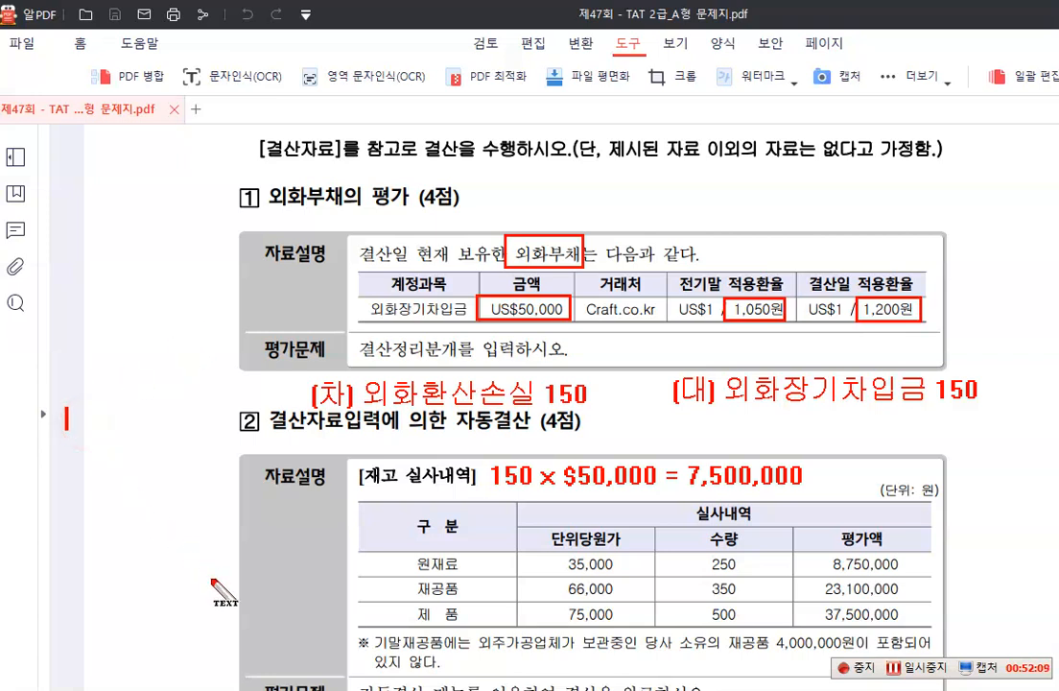
text(dhl)
key(BackSpace)
key(BackSpace)
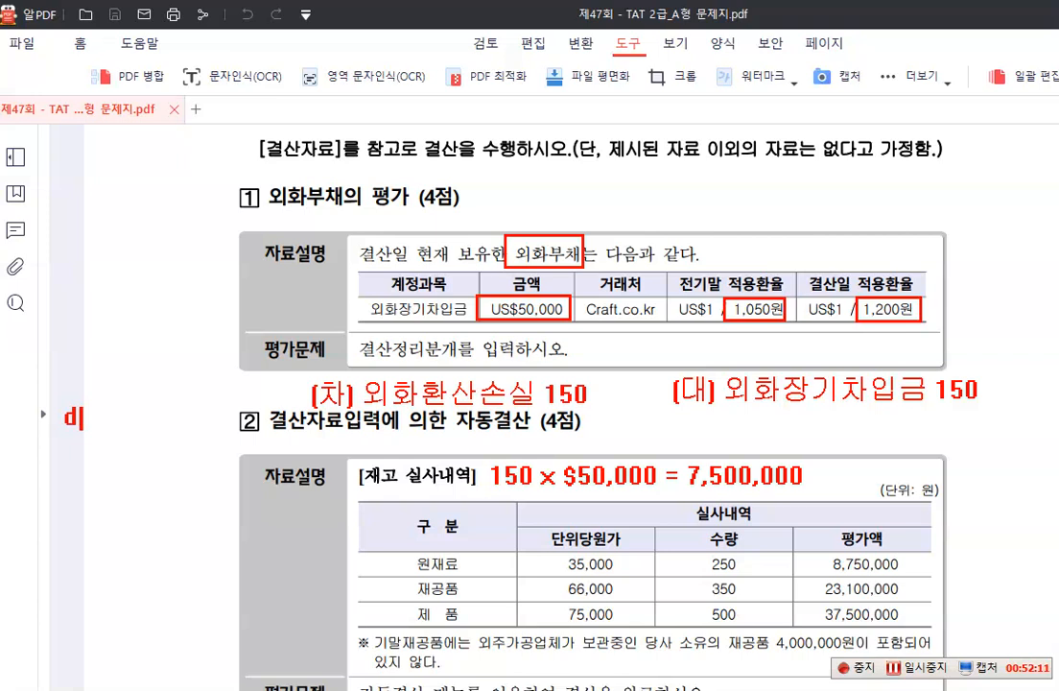
text(이)
key(BackSpace)
key(BackSpace)
text(외환차익)
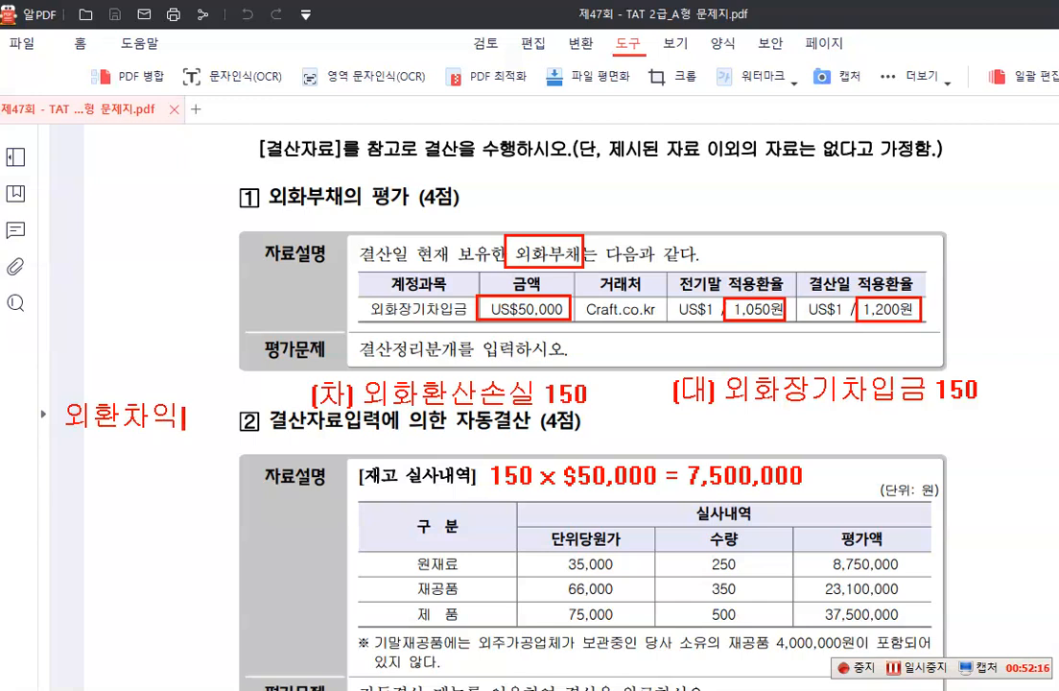
key(Return)
text(외환차)
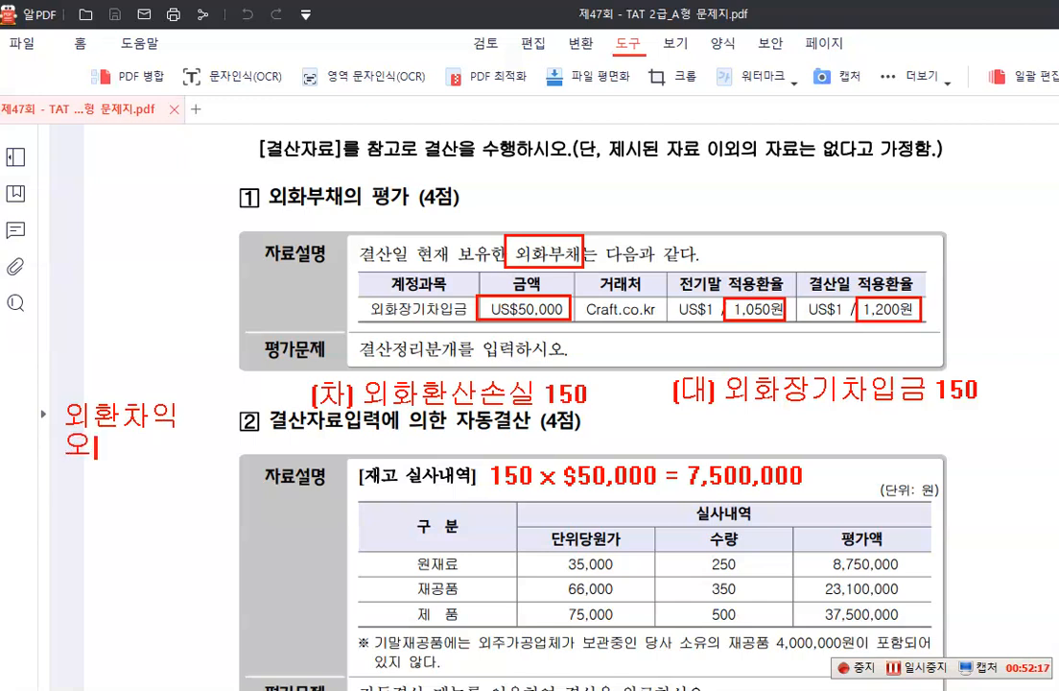
text(손)
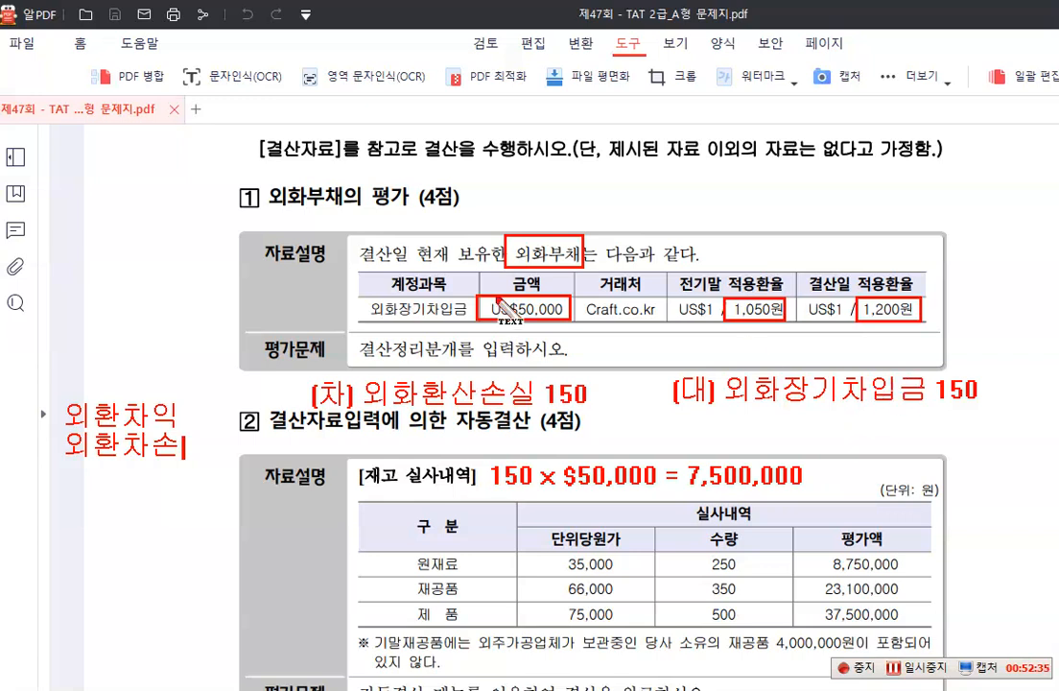
key(Escape)
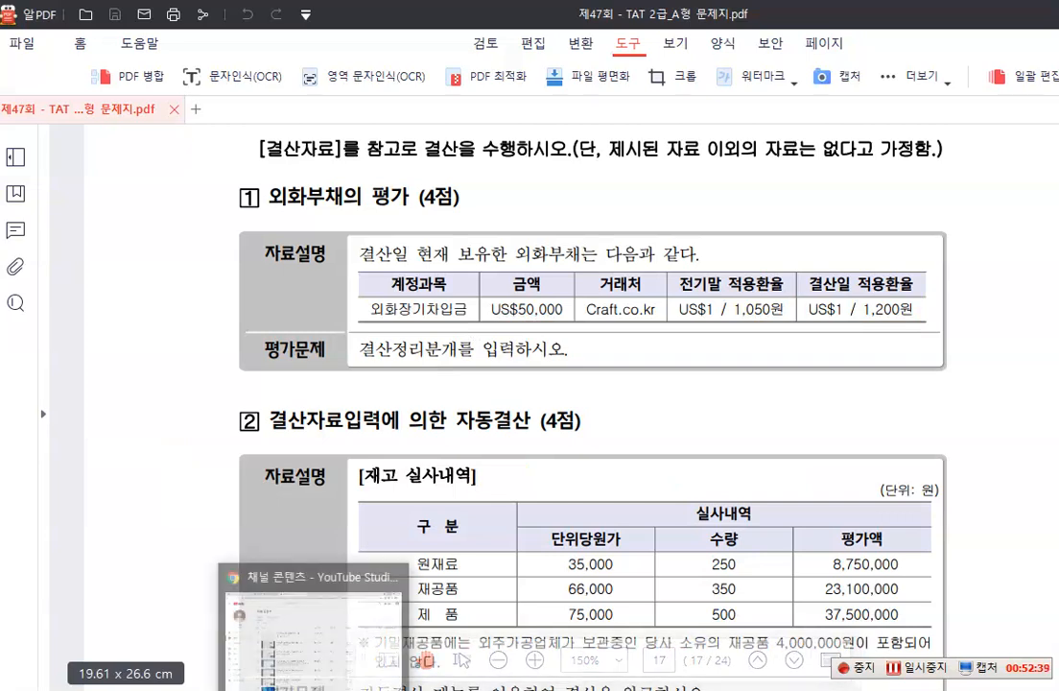
Switch to the accounting program and set the 일반전표입력 date to December 31
click(247, 585)
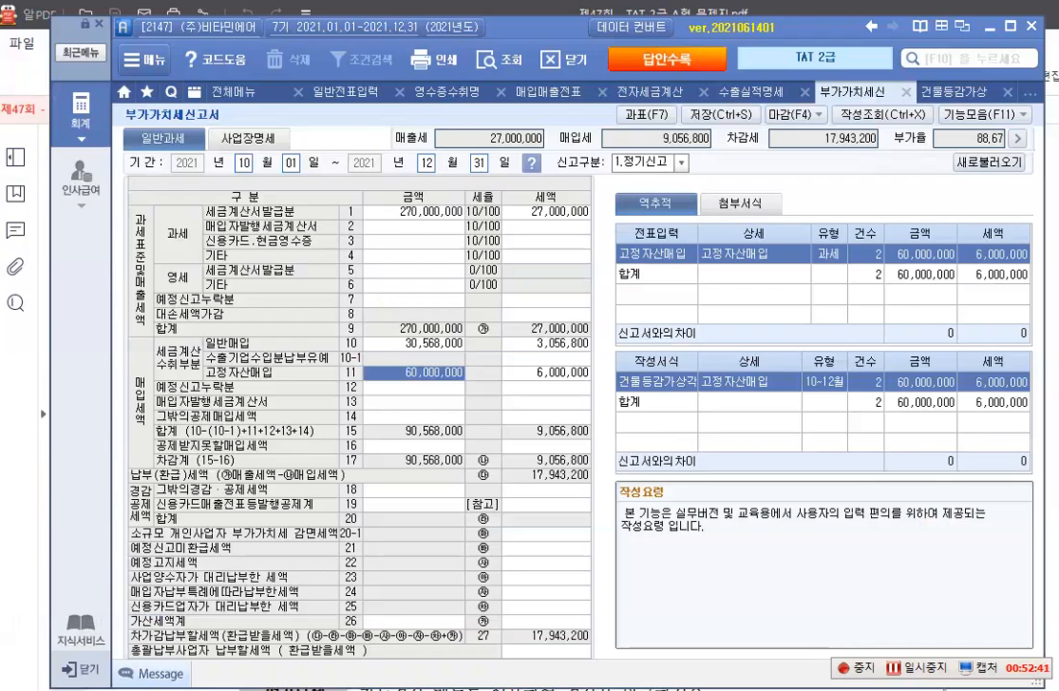
click(345, 87)
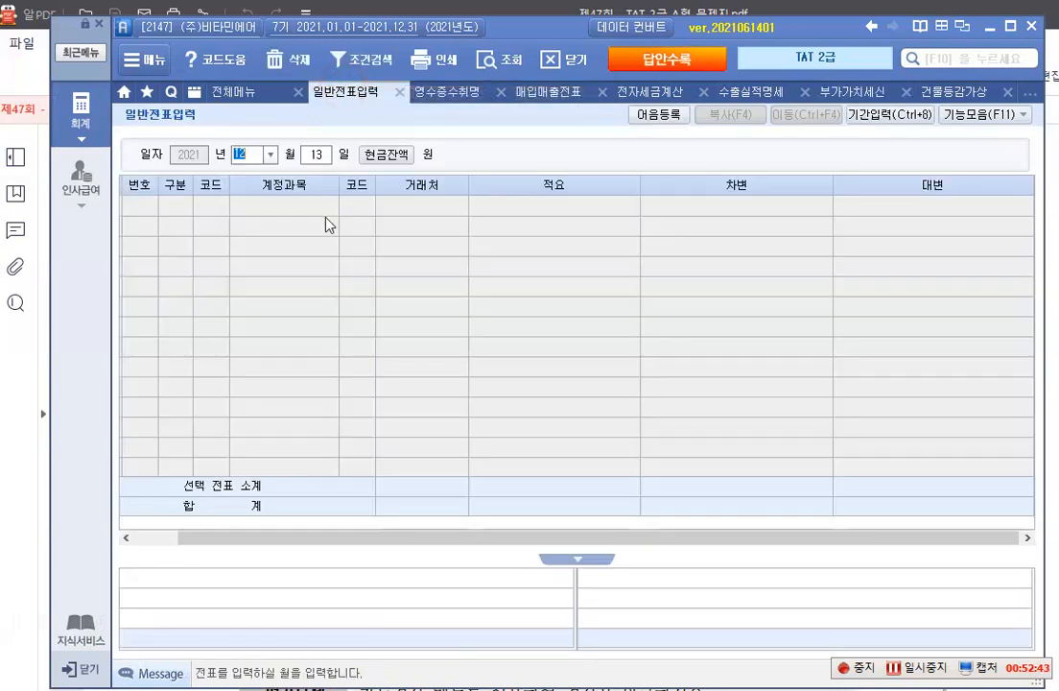
click(317, 154)
text(31)
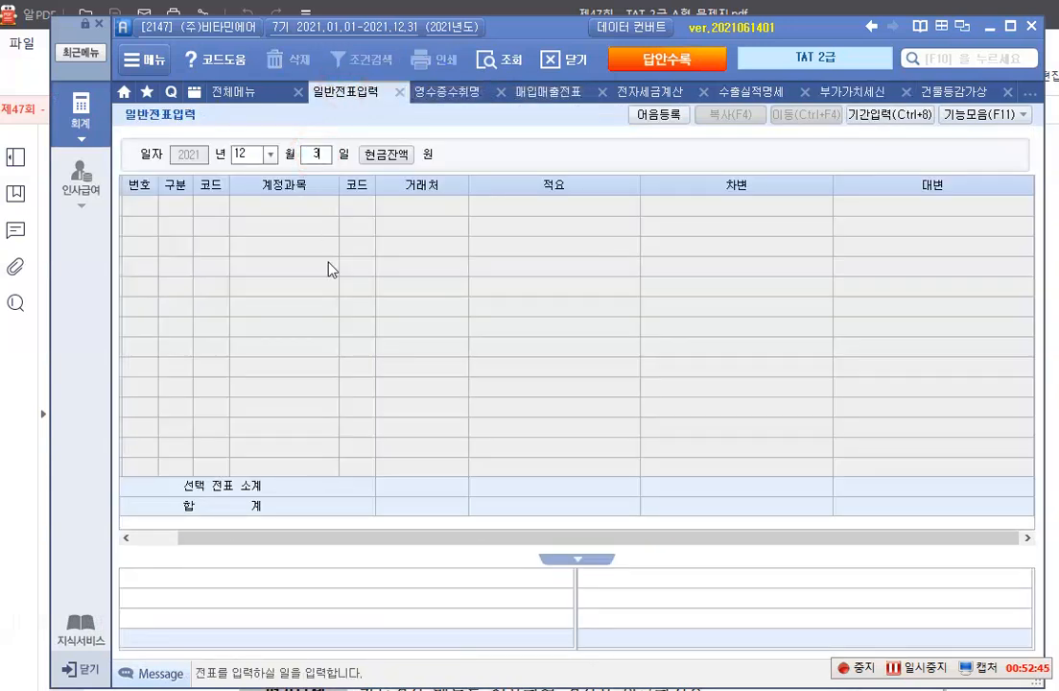
key(Return)
Enter a 차변 line for account 935 외화환산손실 with the amount 7,500,000 and no 거래처
text(3)
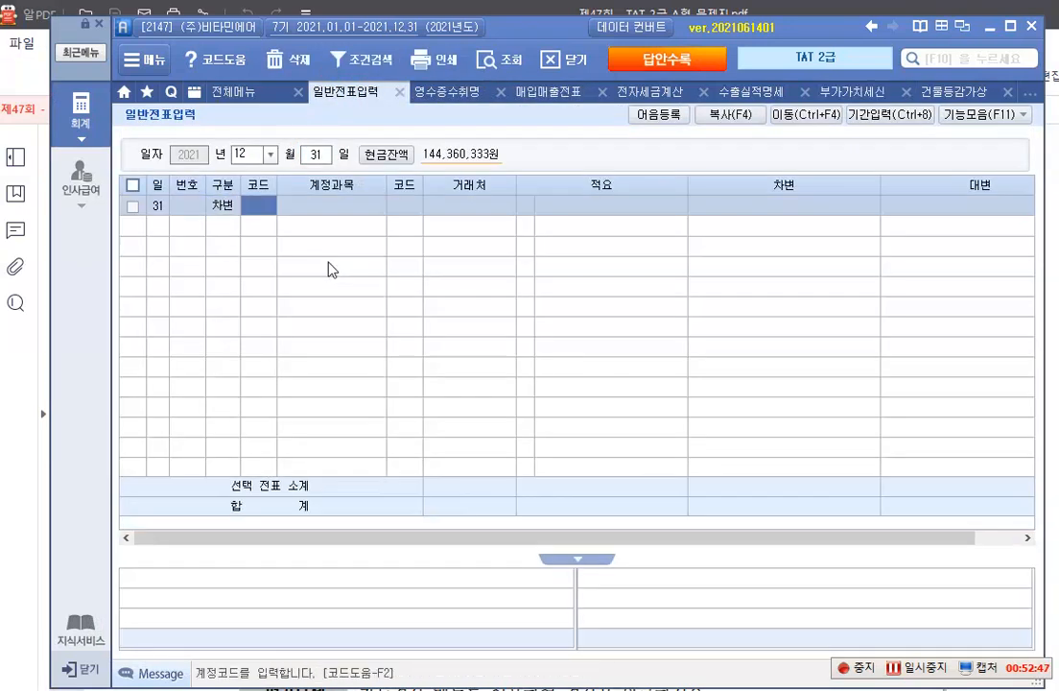
key(F2)
text(외)
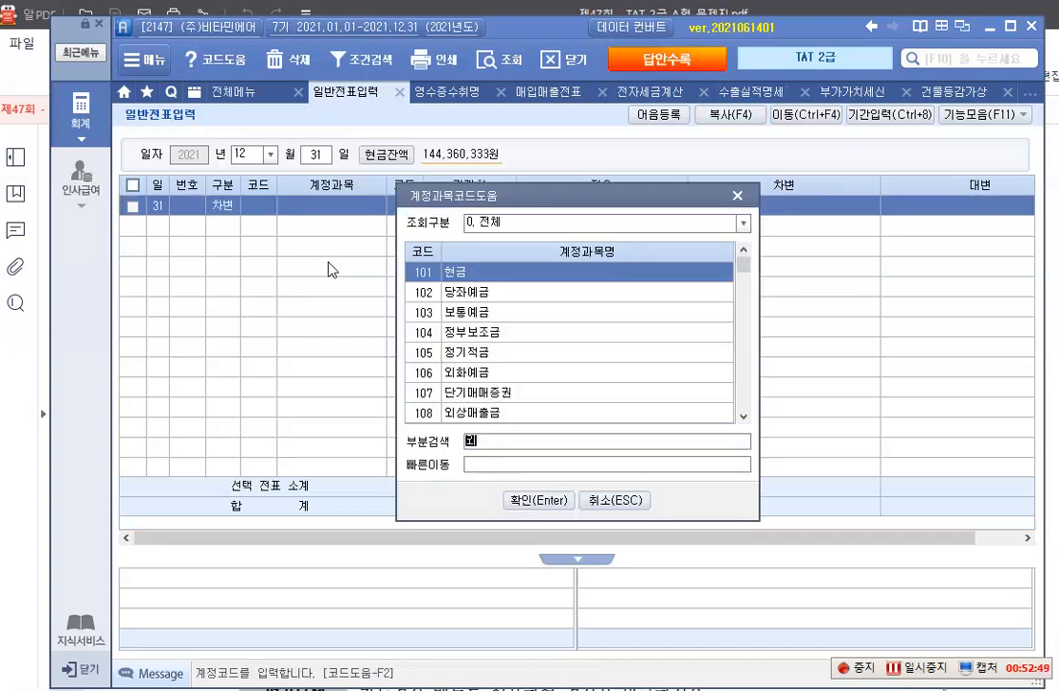
text(화환산)
key(Return)
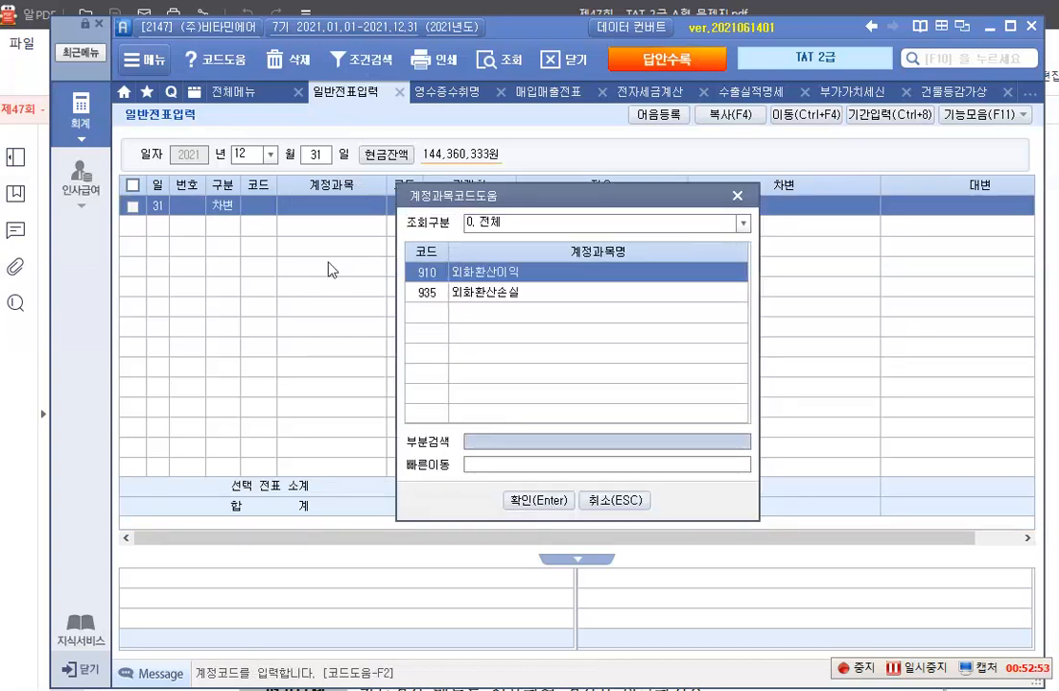
key(Down)
key(Return)
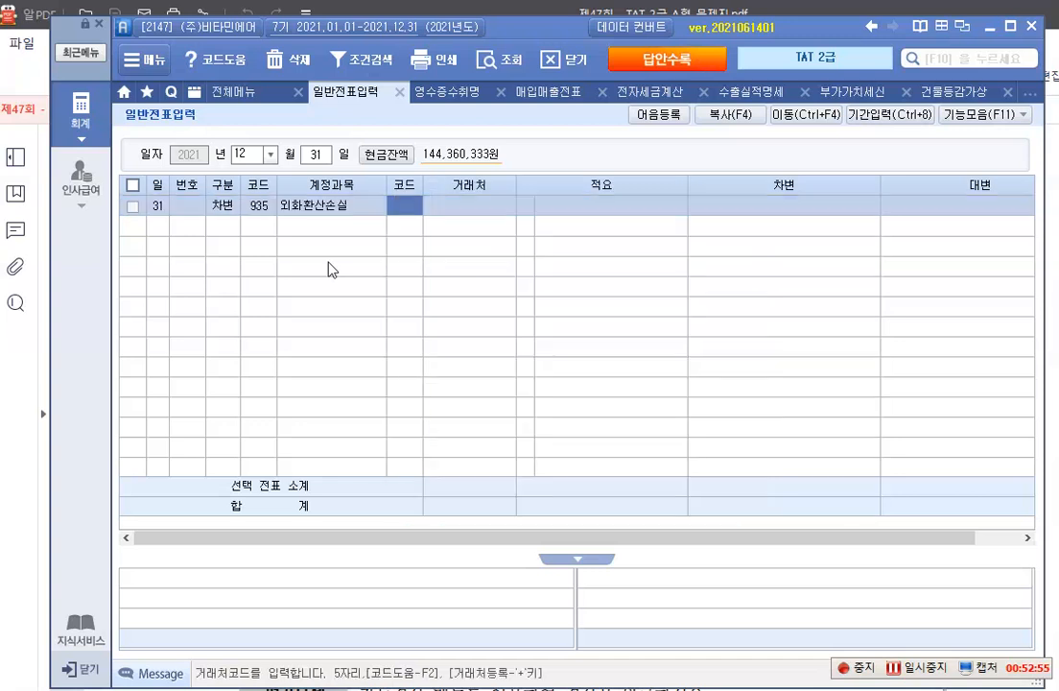
key(Return)
key(Return)
text(7500000)
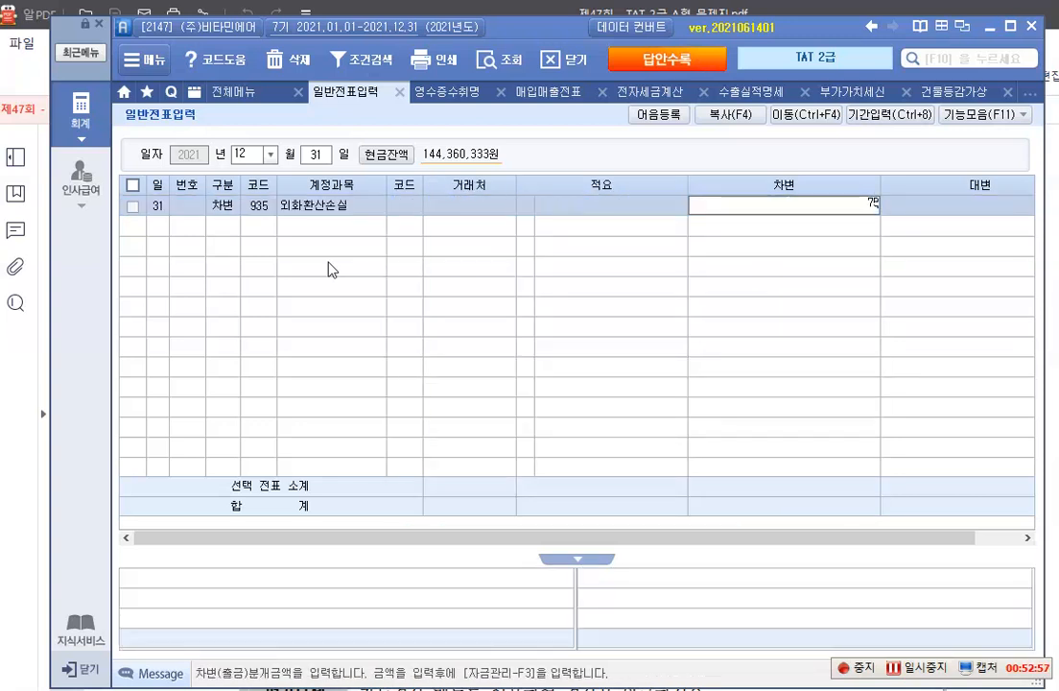
key(Return)
Add the balancing 대변 line with account 305 외화장기차입금
text(4)
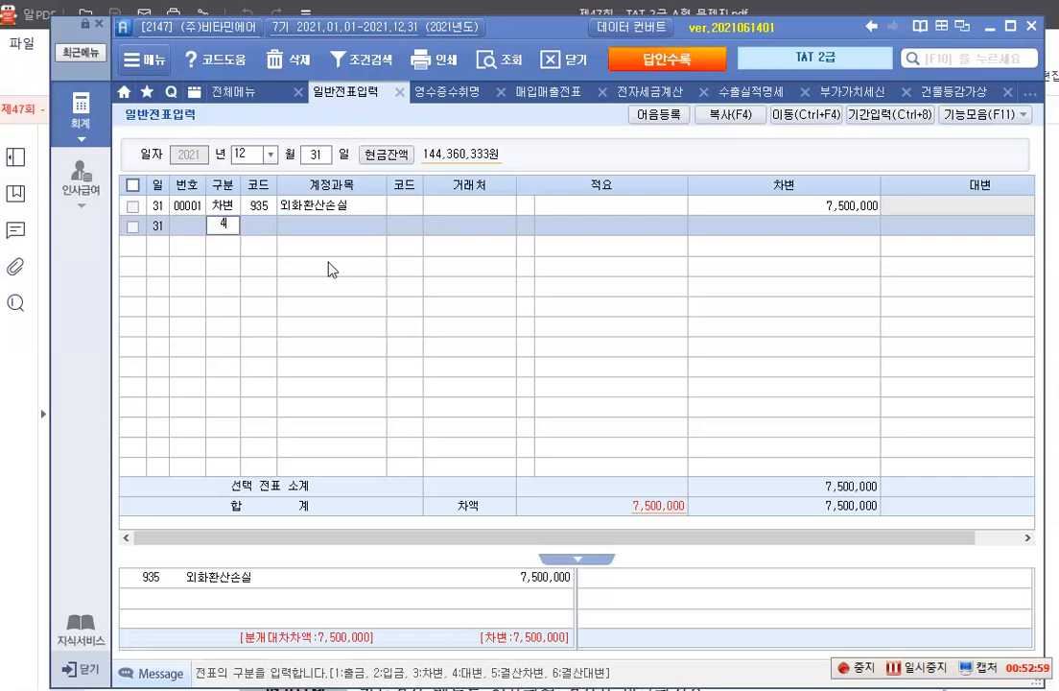
key(Return)
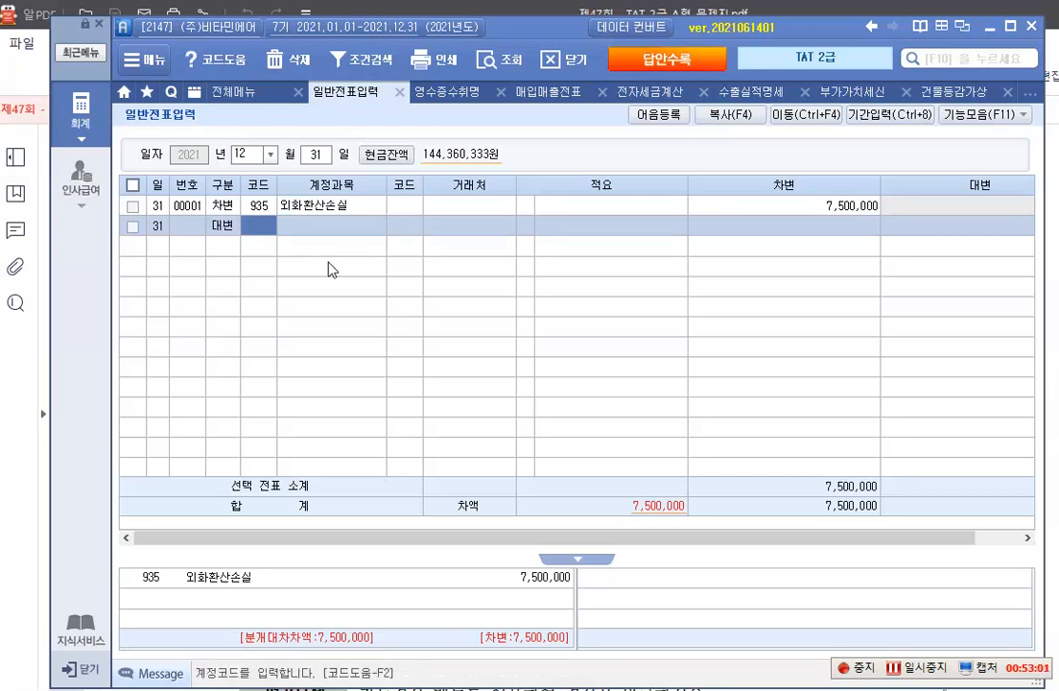
text(외화)
key(Return)
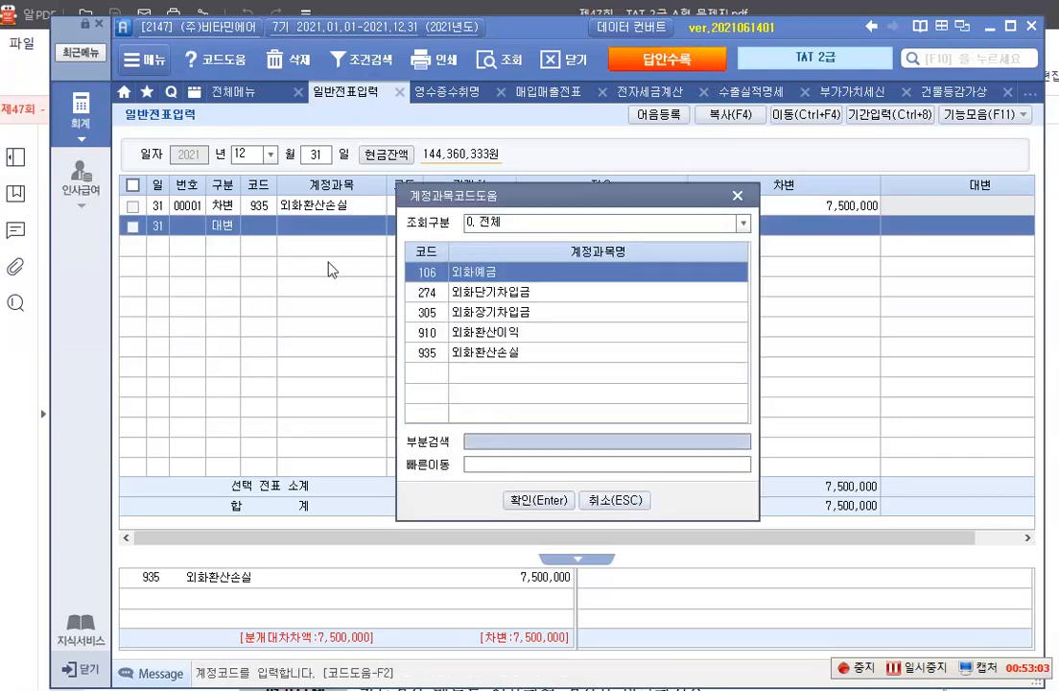
key(Down)
key(Down)
key(Return)
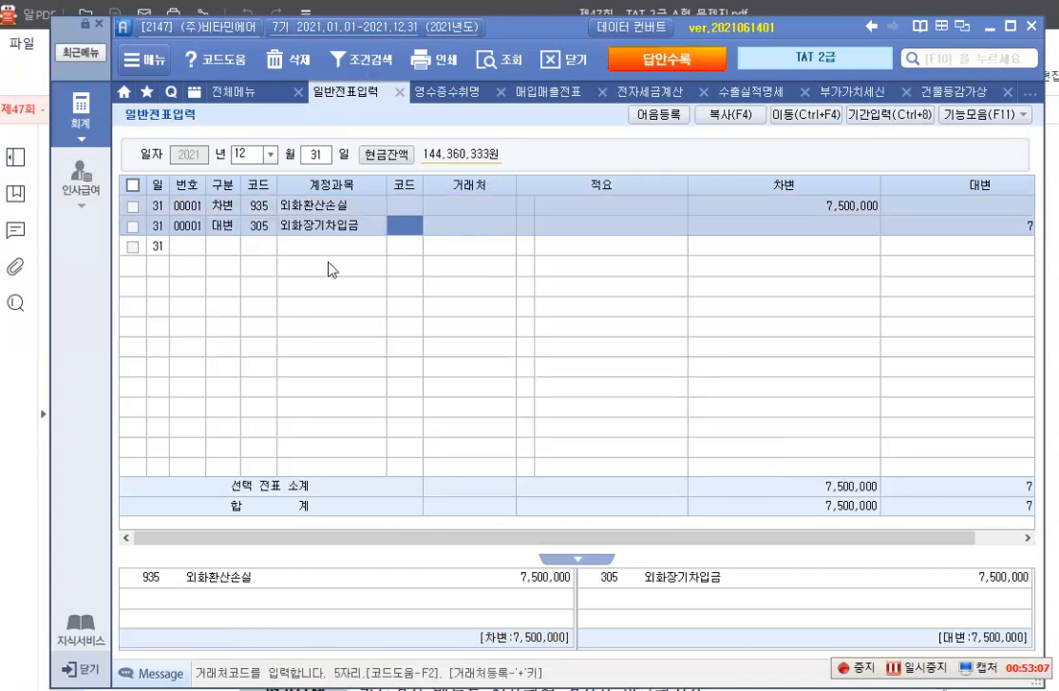
Assign Craft.co.kr as the 거래처 of the 외화장기차입금 line and accept its 7,500,000 대변 amount
text(c)
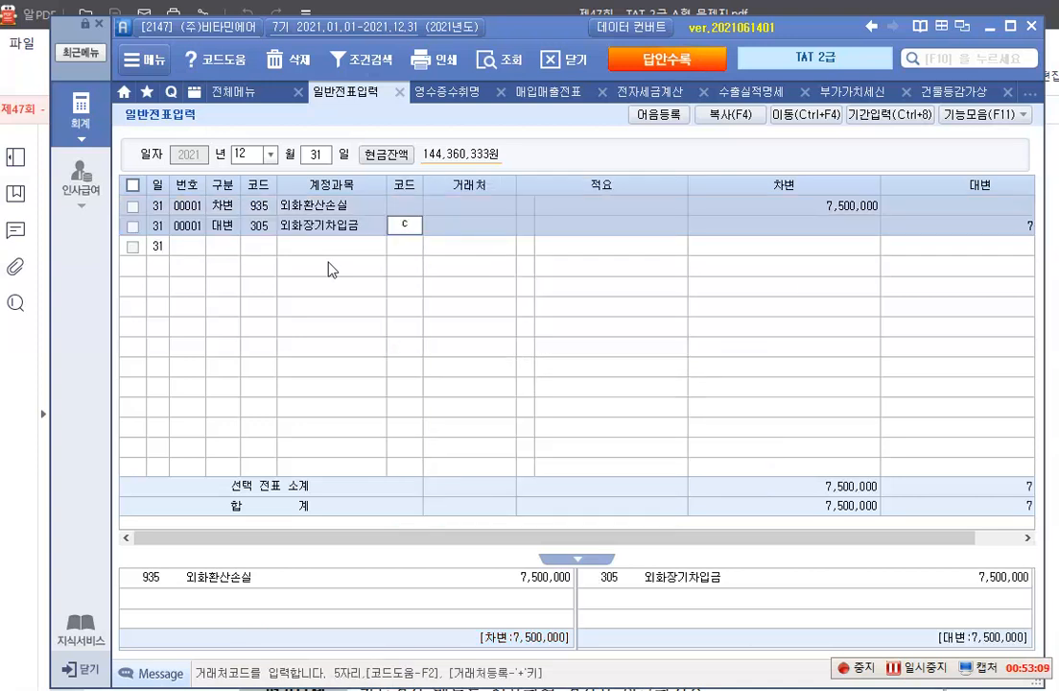
key(BackSpace)
key(Return)
key(Left)
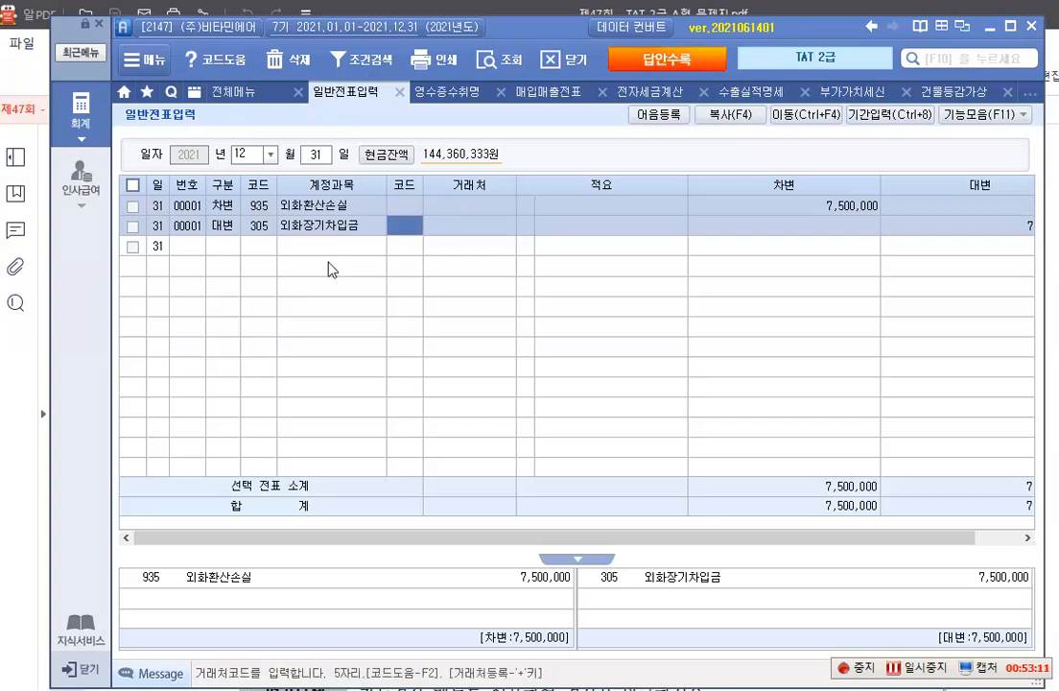
key(F2)
text(c)
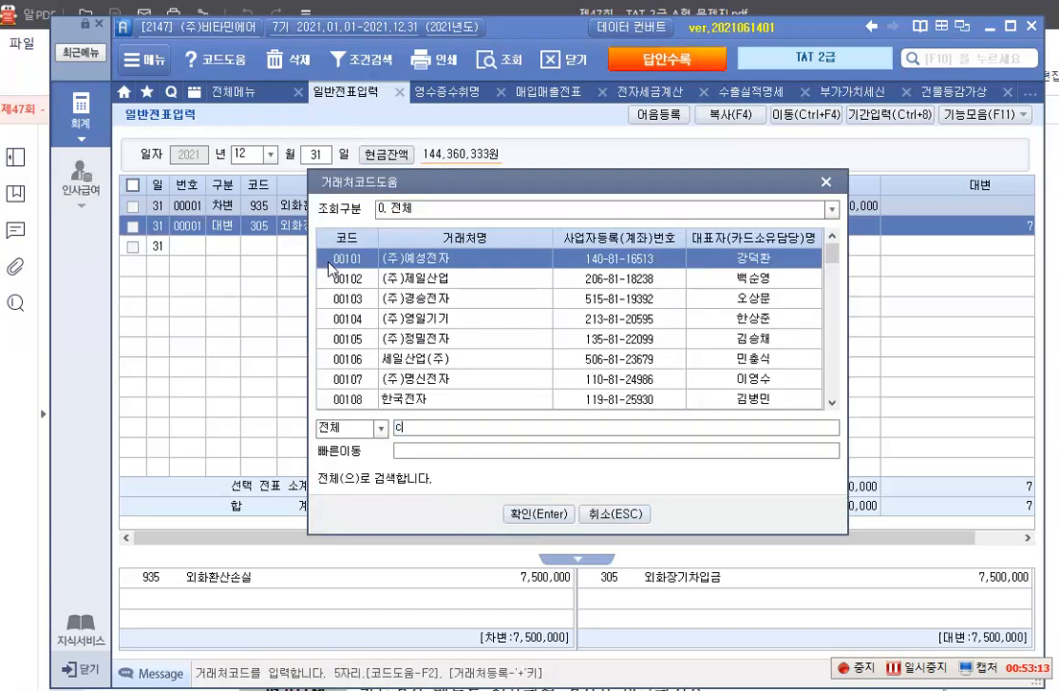
key(Return)
key(Return)
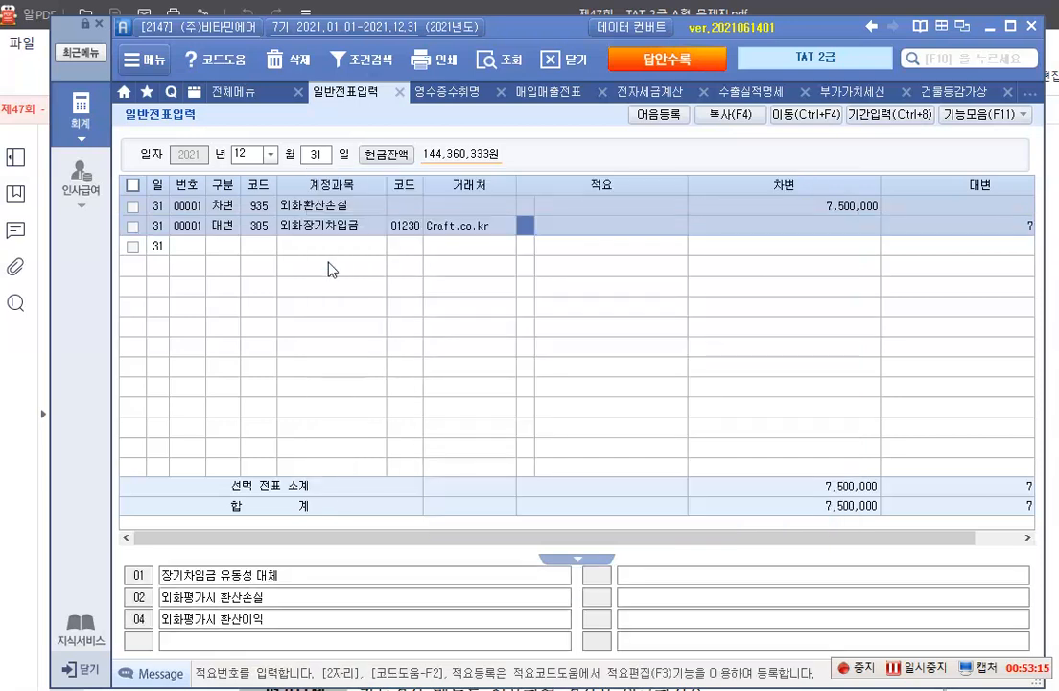
key(Return)
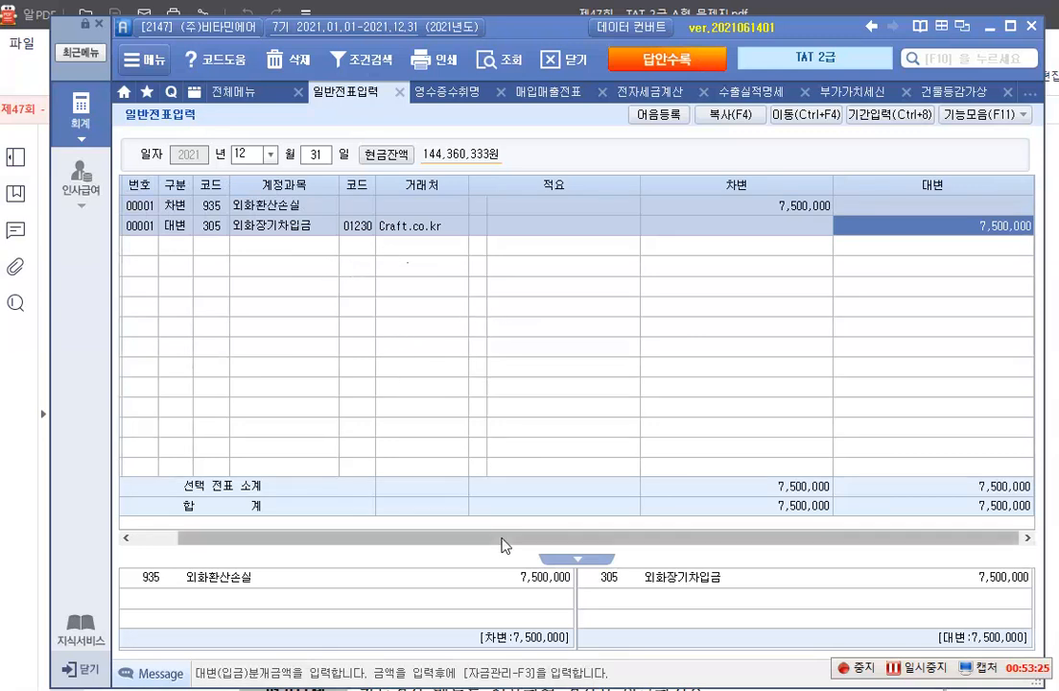
Switch to the exam PDF and outline 기말재공품, 외주가공업체가 보관중인, 당사 소유의 재공품, 23,100,000 and 자동결산 메뉴 in item 2 with red rectangles
mouse_move(415, 690)
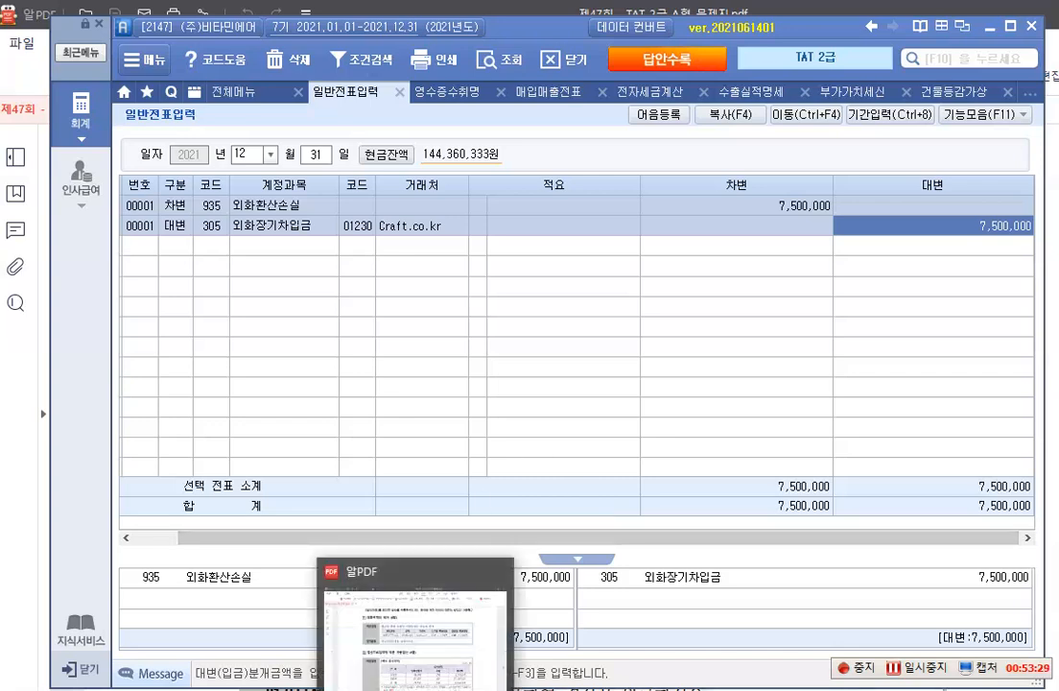
click(415, 629)
scroll(430, 417, down, 1)
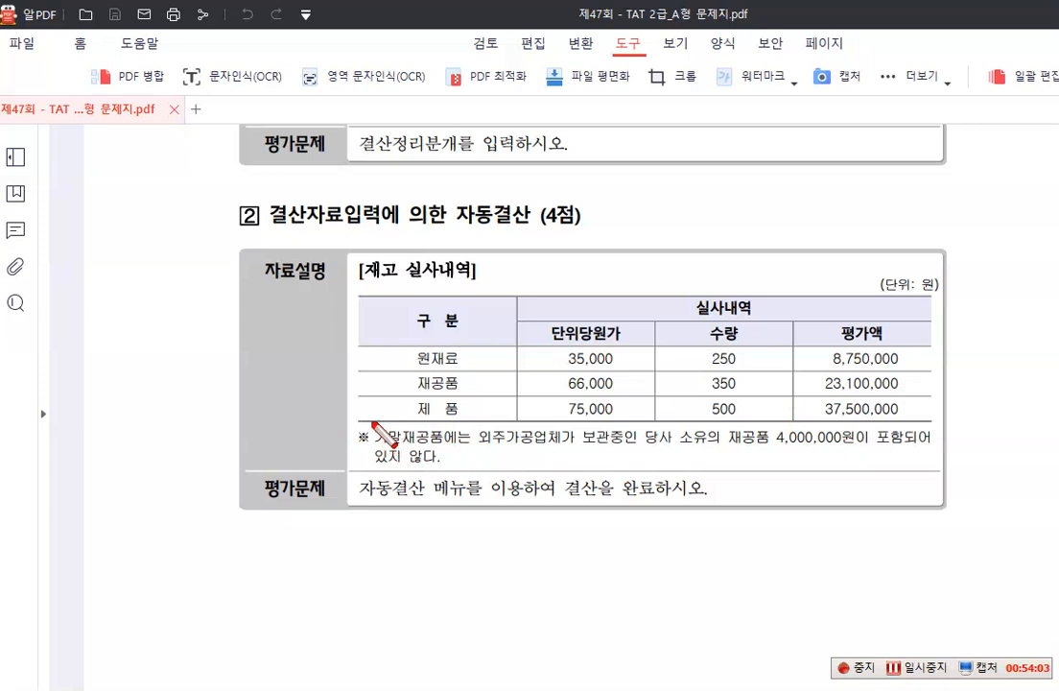
drag(371, 423, 450, 448)
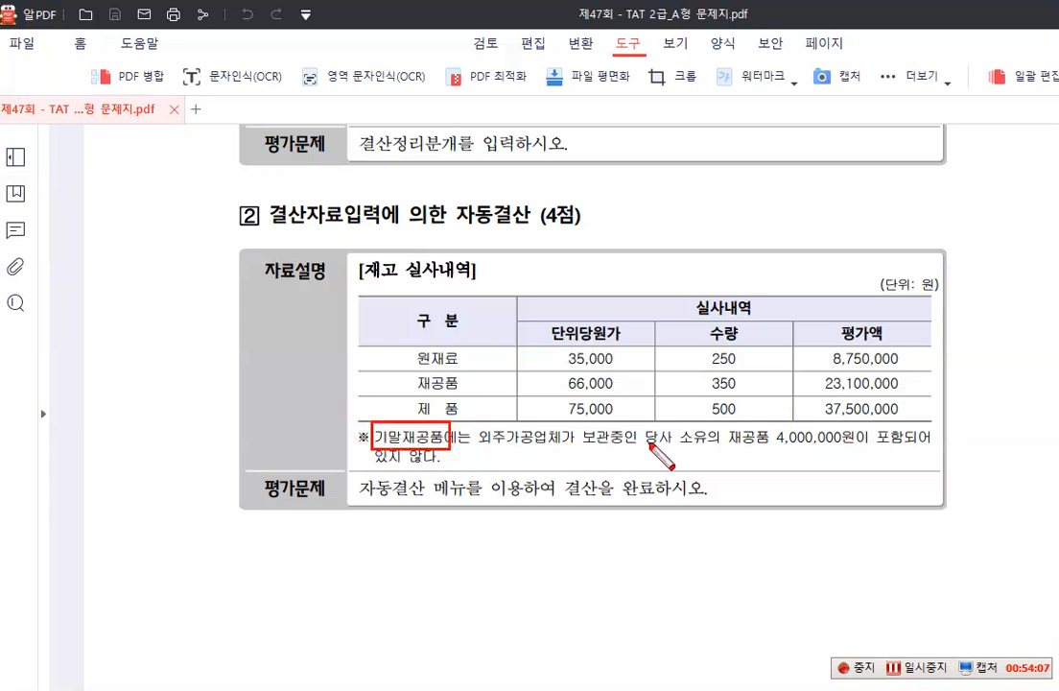
drag(477, 422, 765, 448)
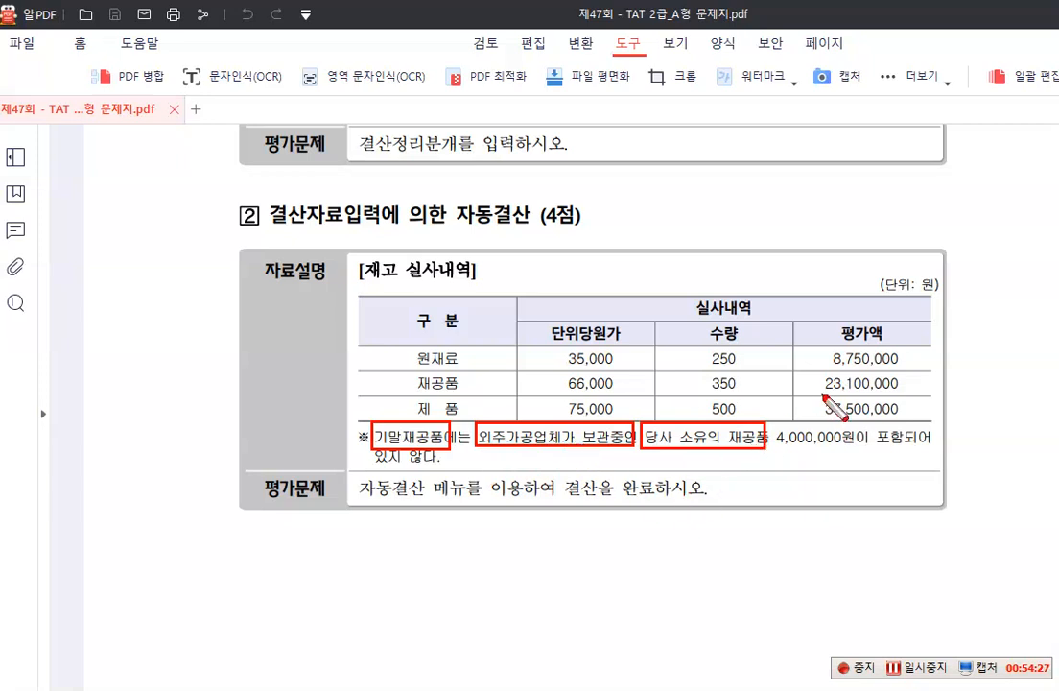
drag(812, 373, 915, 393)
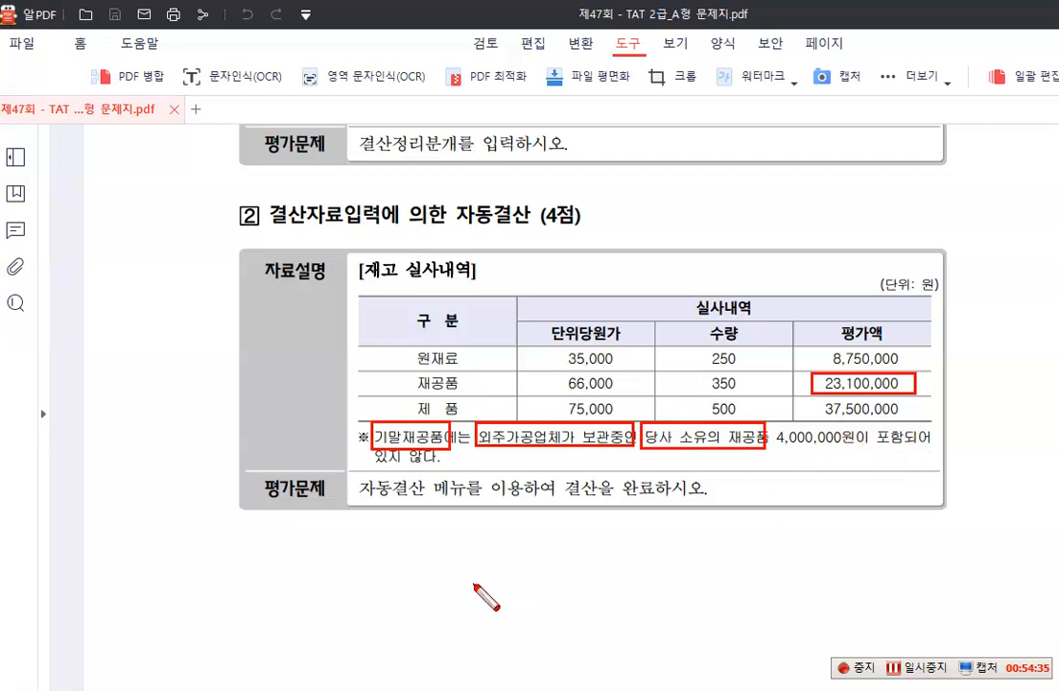
drag(348, 472, 460, 502)
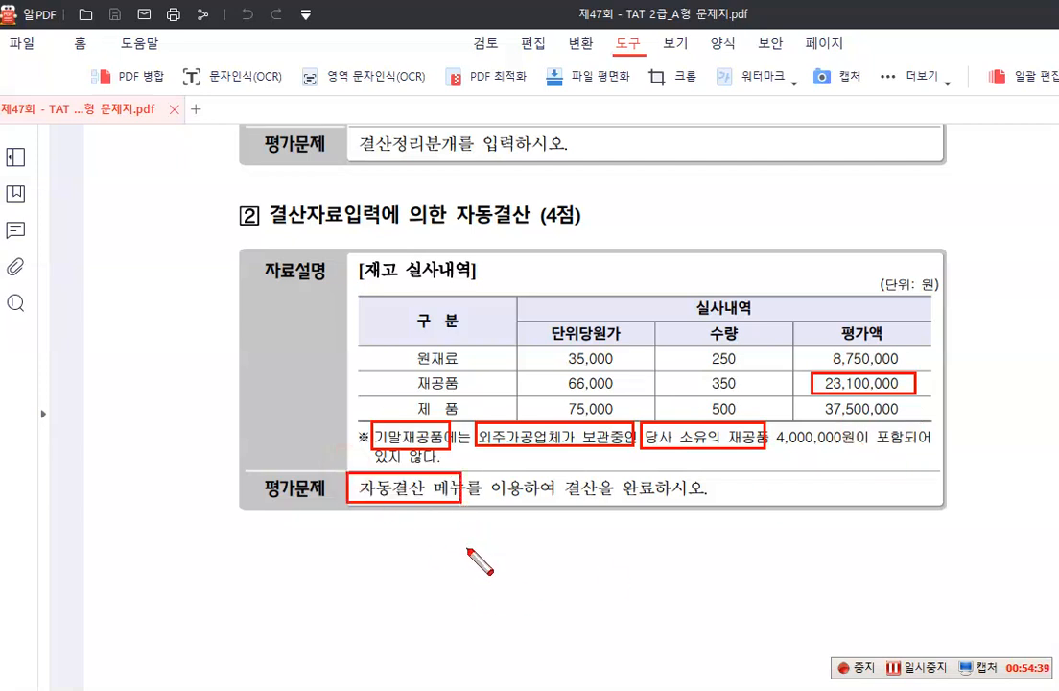
Clear the red markings from the PDF, switch back to the accounting program and open the 결산자료입력 screen
key(Escape)
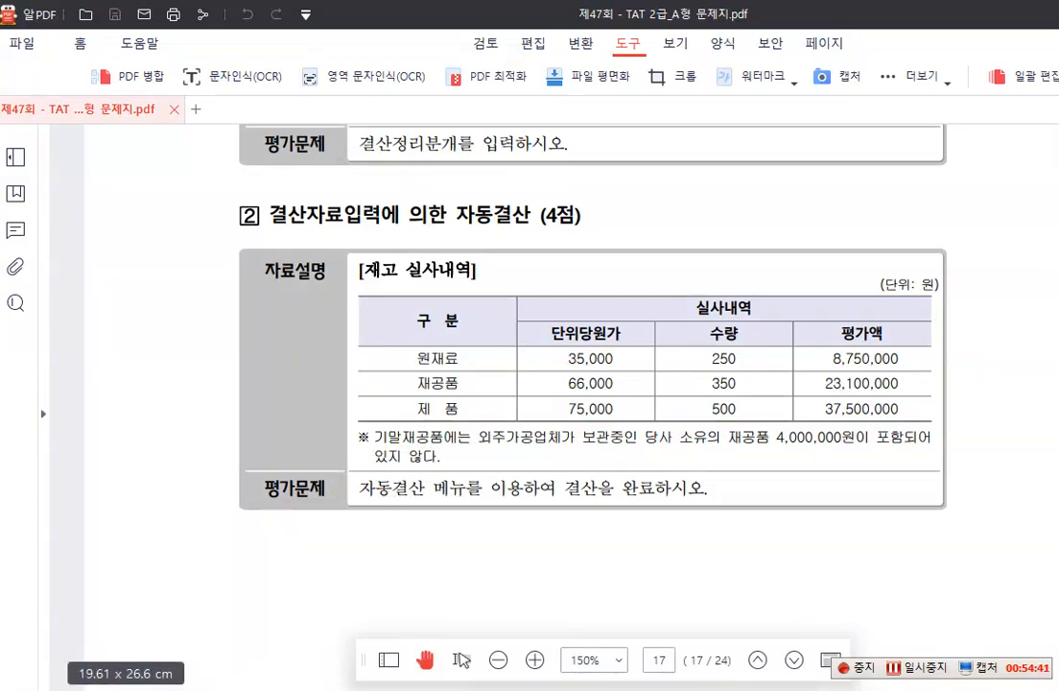
click(144, 623)
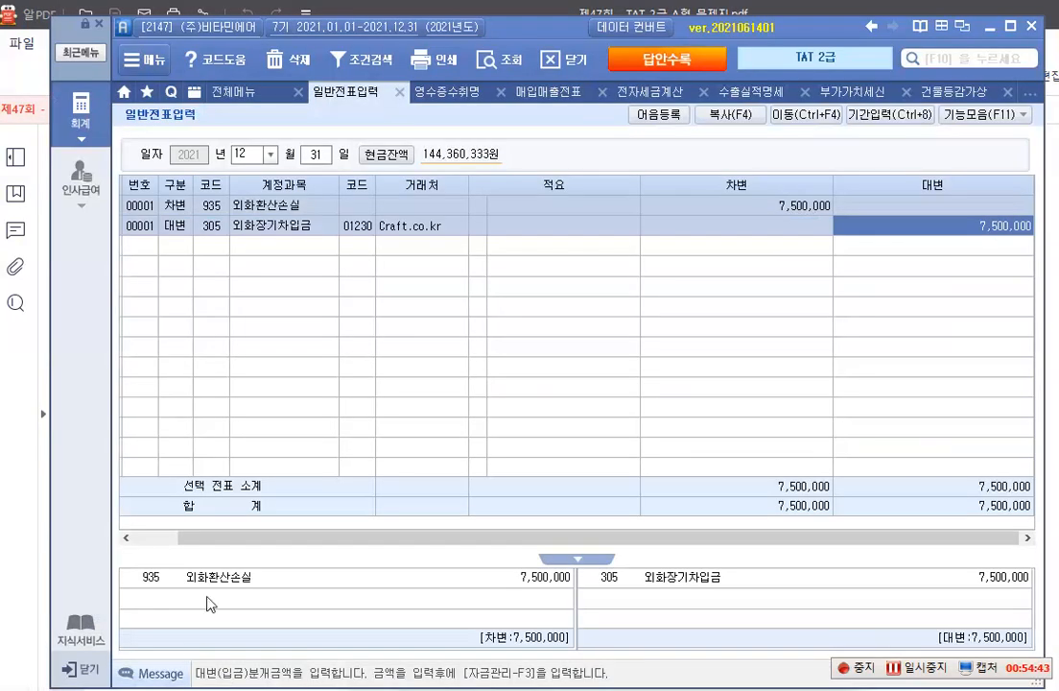
click(80, 124)
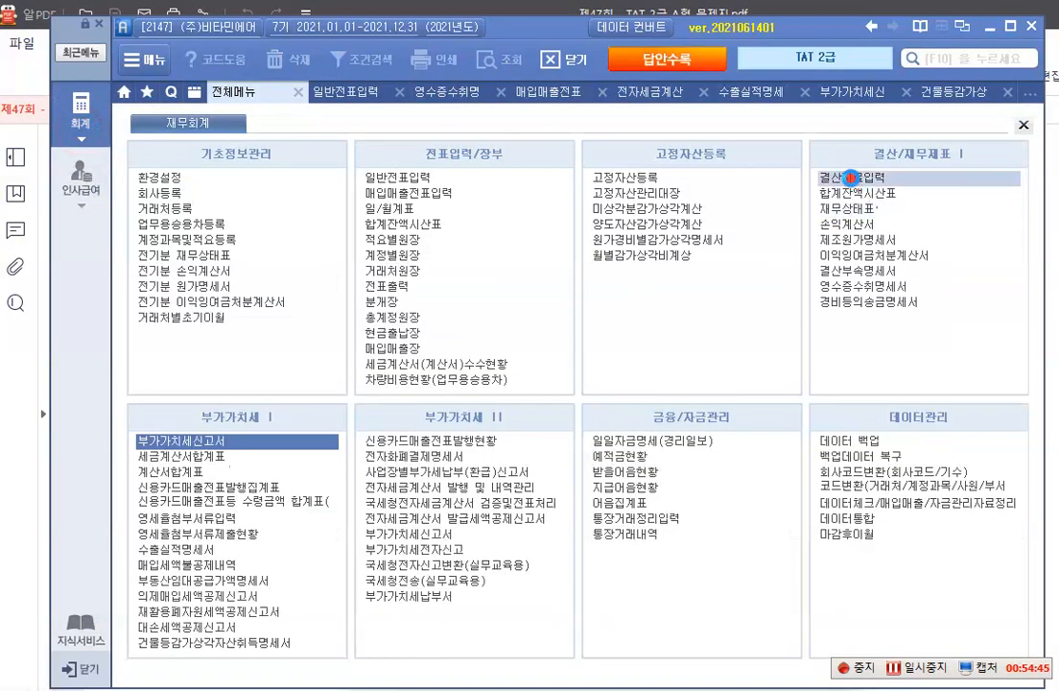
click(850, 177)
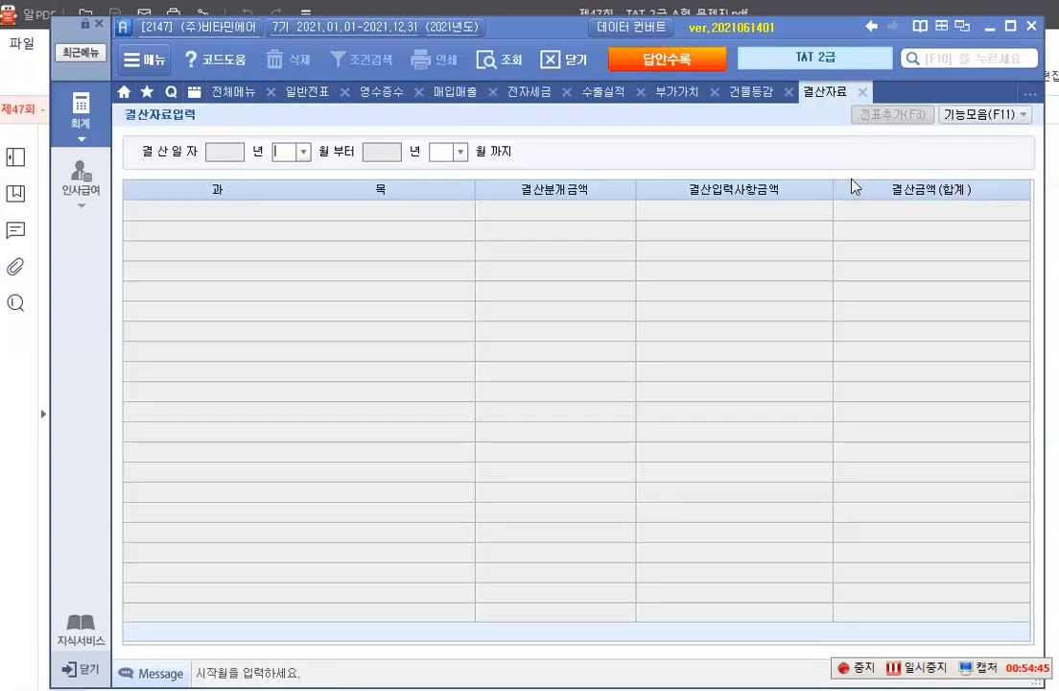
Set the closing period in 결산자료입력 from month 01 to month 12 of 2021
click(302, 151)
click(292, 178)
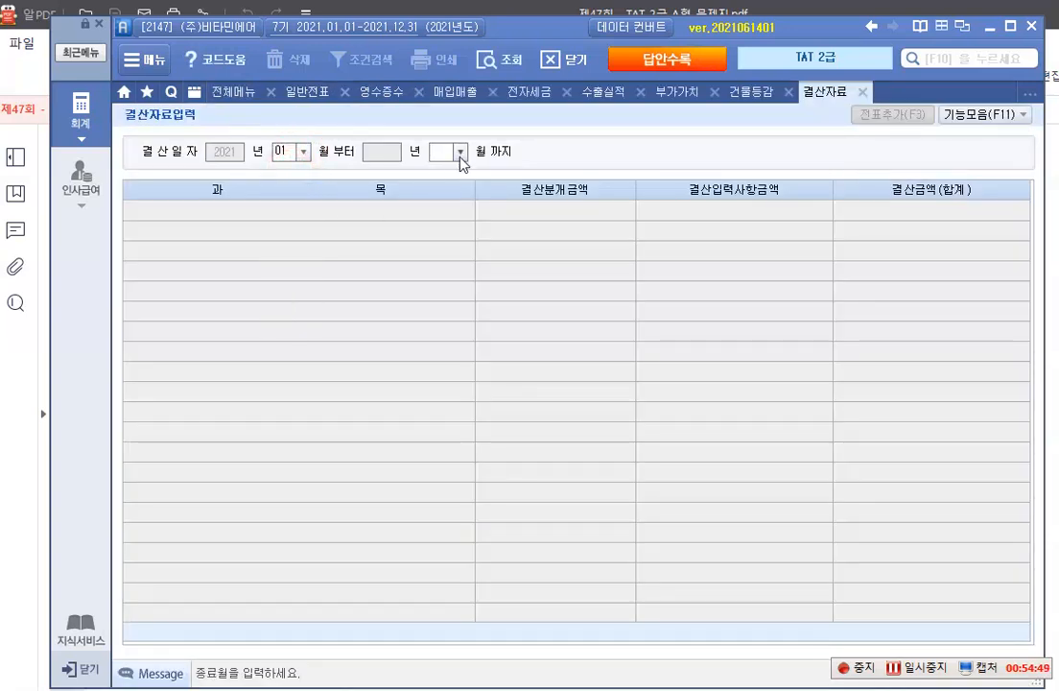
click(461, 151)
click(447, 319)
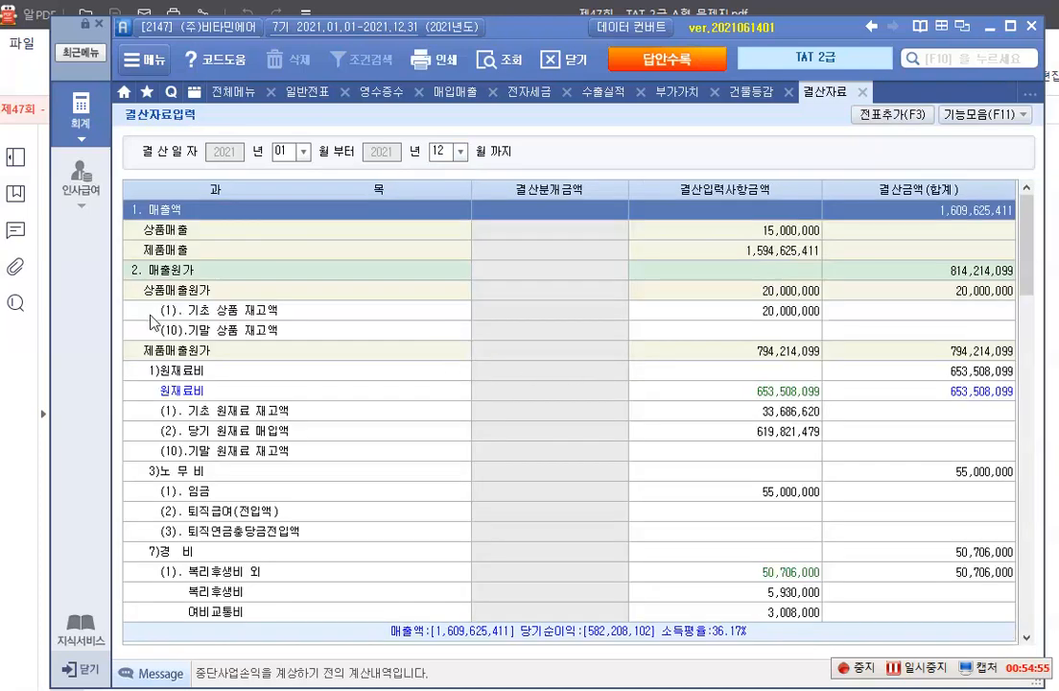
Enter 8,750,000 as the 결산입력사항금액 of (10) 기말 원재료 재고액
scroll(603, 346, down, 3)
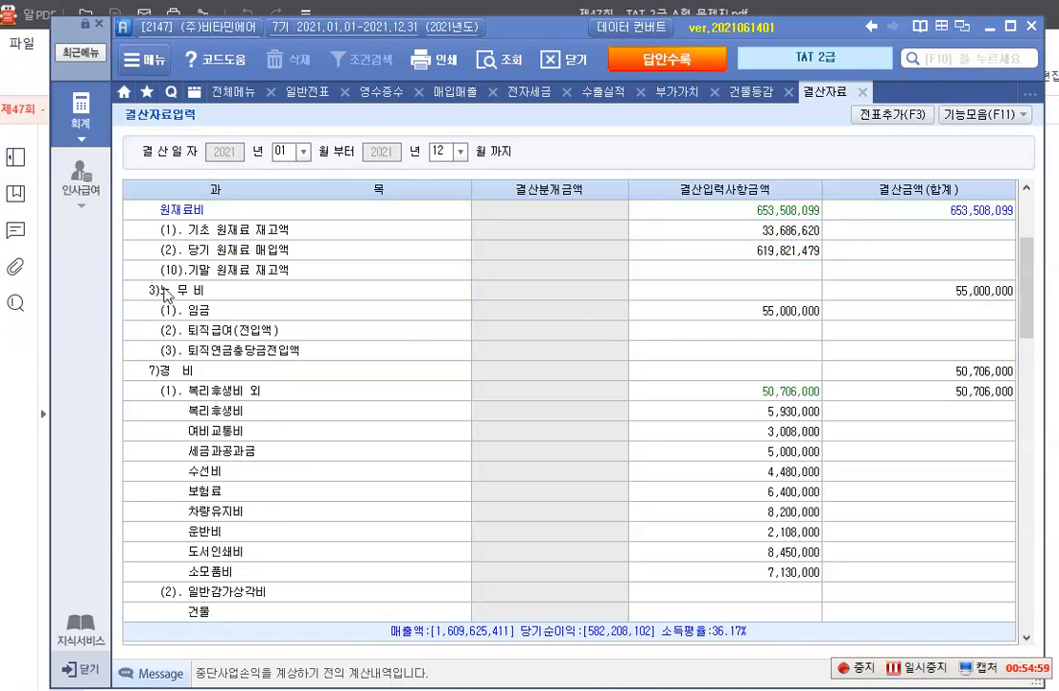
click(773, 277)
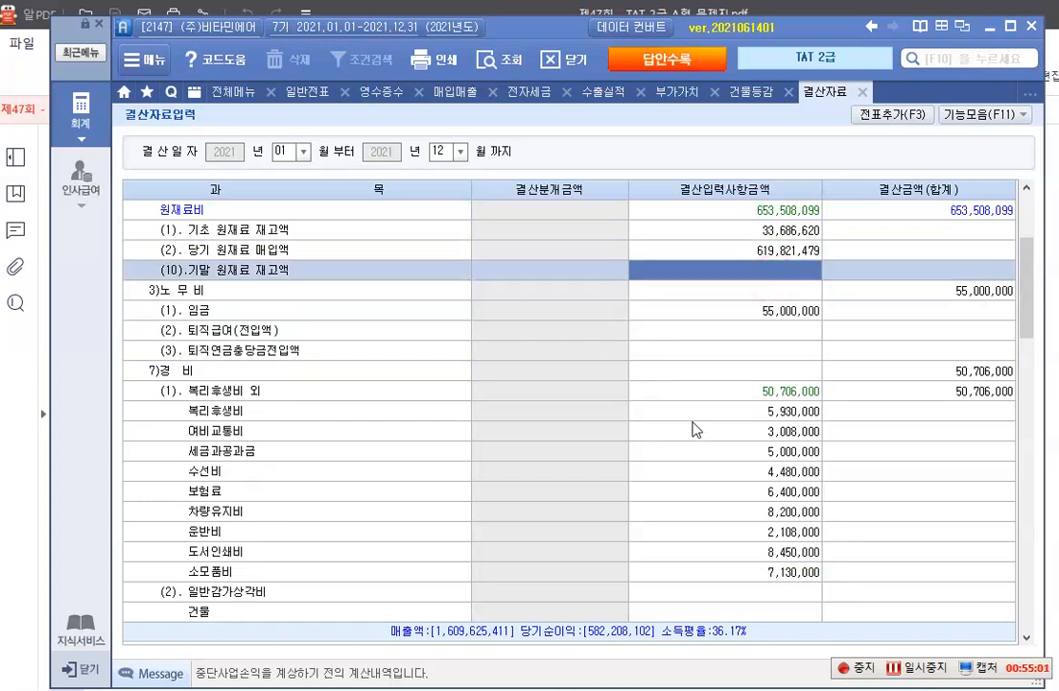
text(8750000)
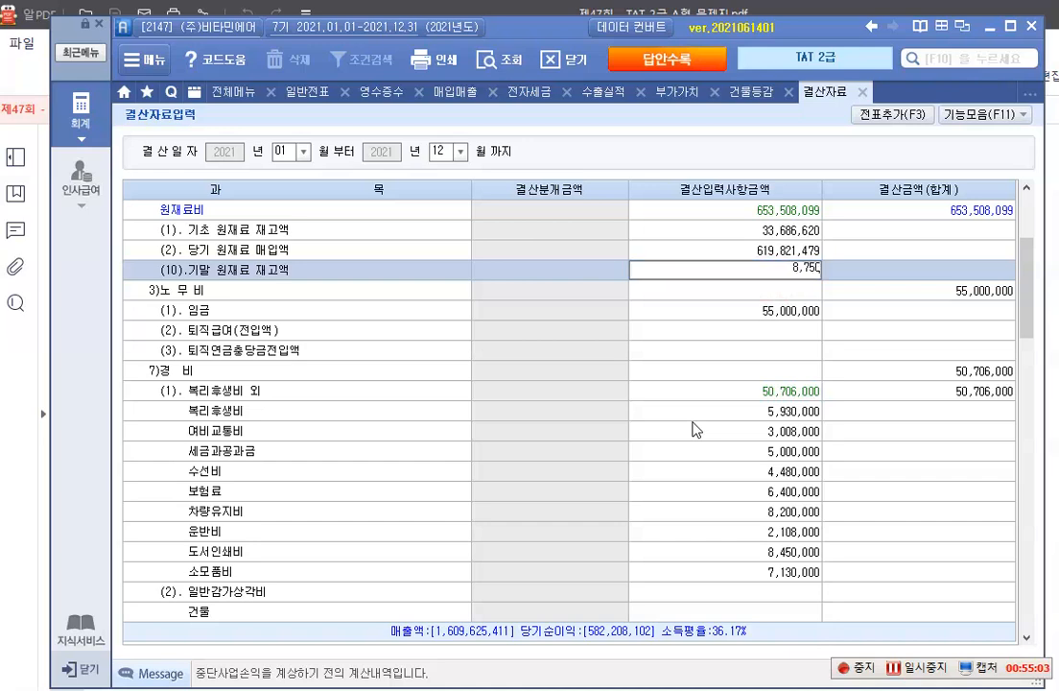
key(Return)
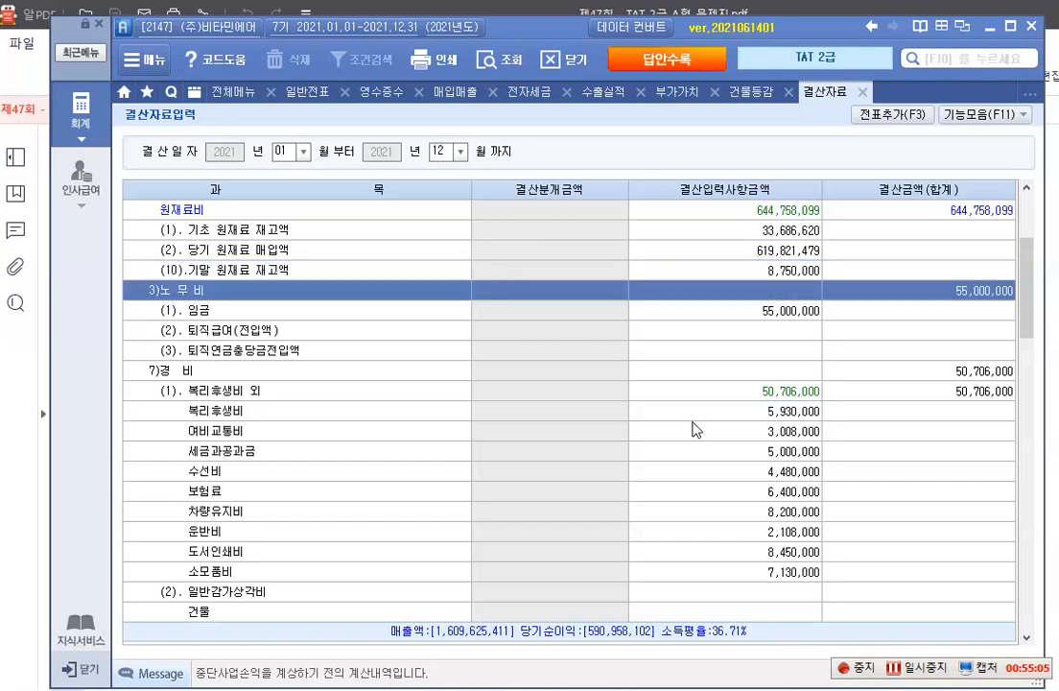
Enter 27,100,000 as the 결산입력사항금액 of (4) 기말 재공품 재고액
scroll(692, 428, down, 10)
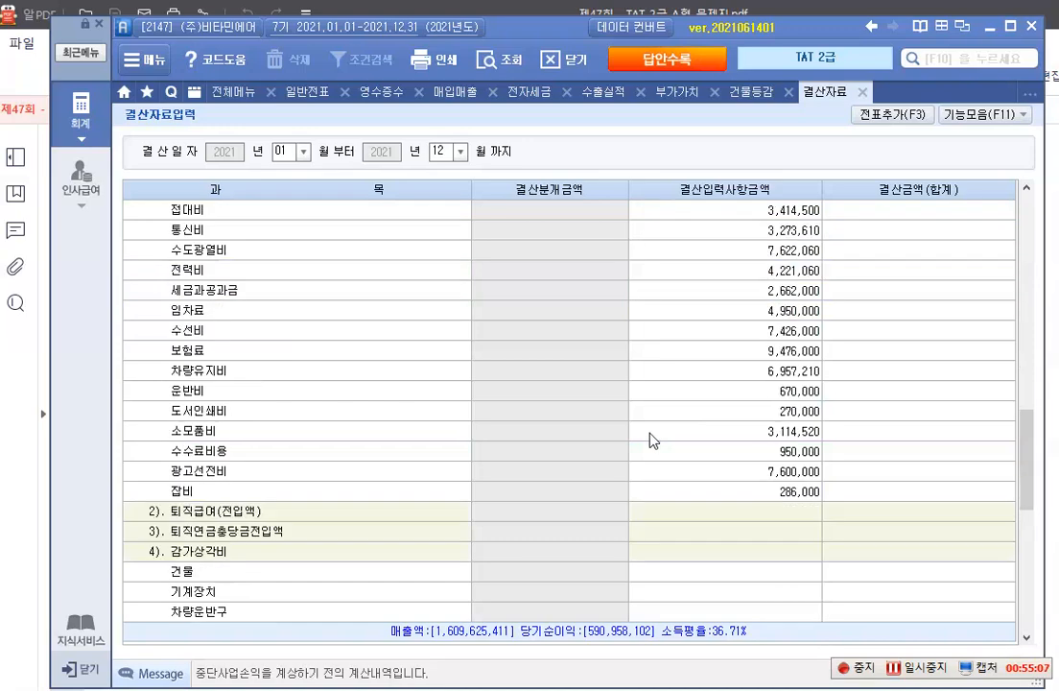
scroll(466, 468, down, 8)
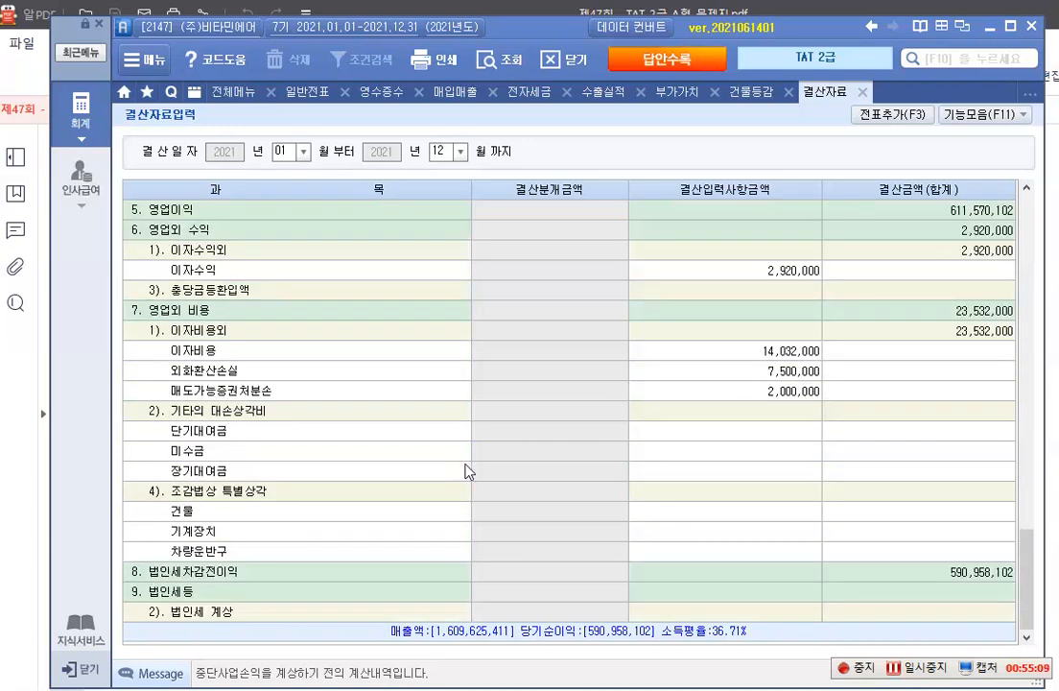
scroll(466, 470, up, 20)
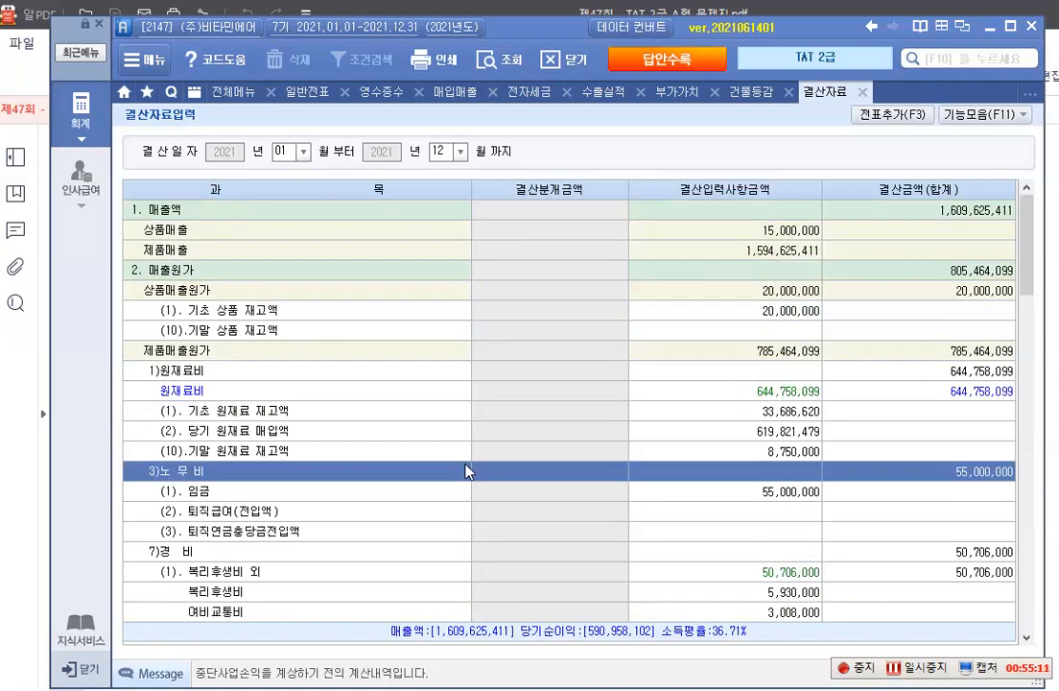
scroll(466, 470, down, 3)
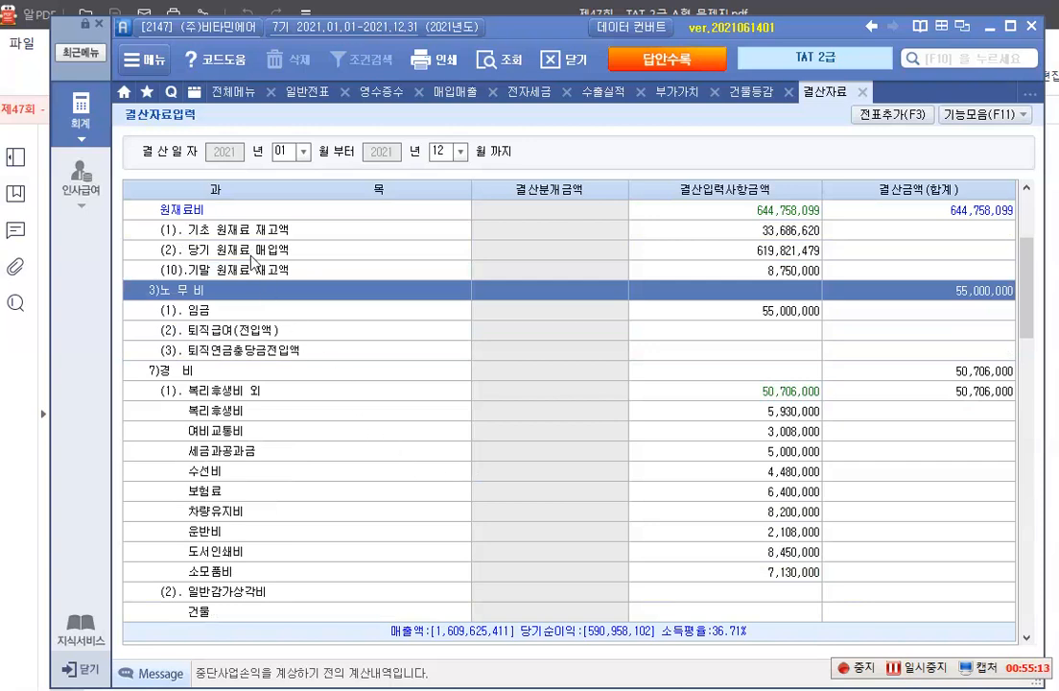
scroll(247, 361, down, 6)
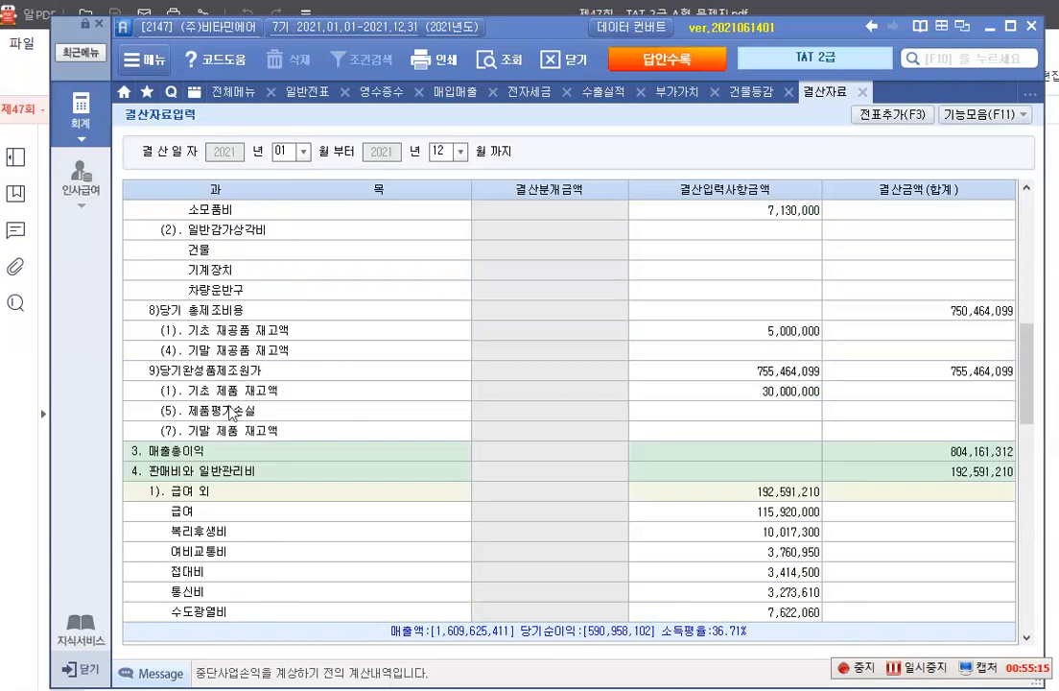
click(230, 349)
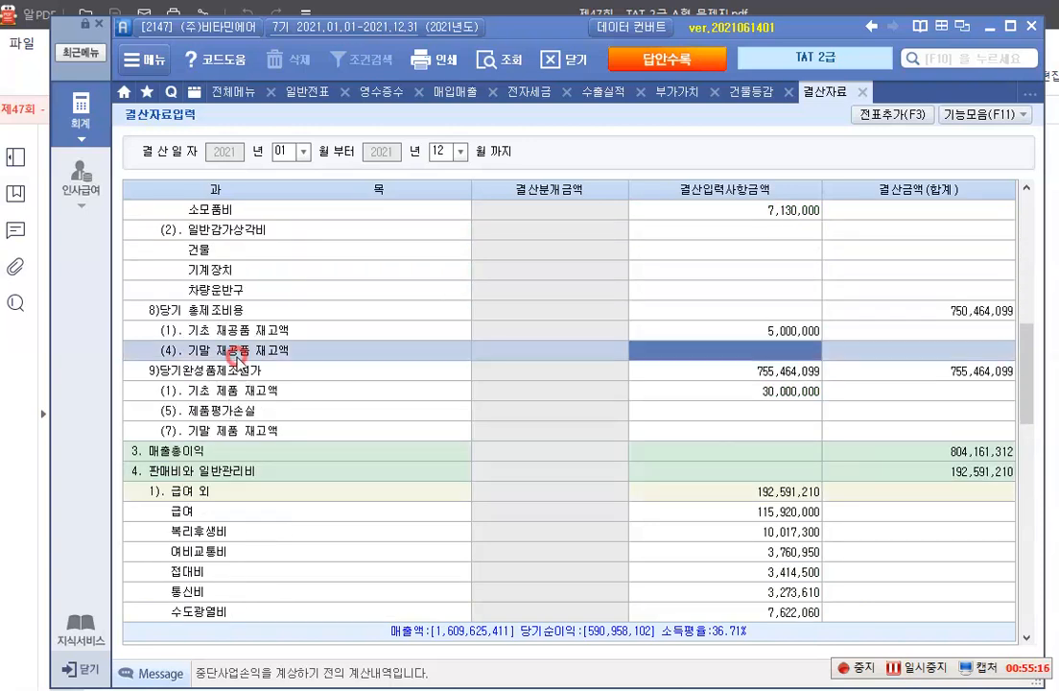
click(785, 351)
text(27,100,000)
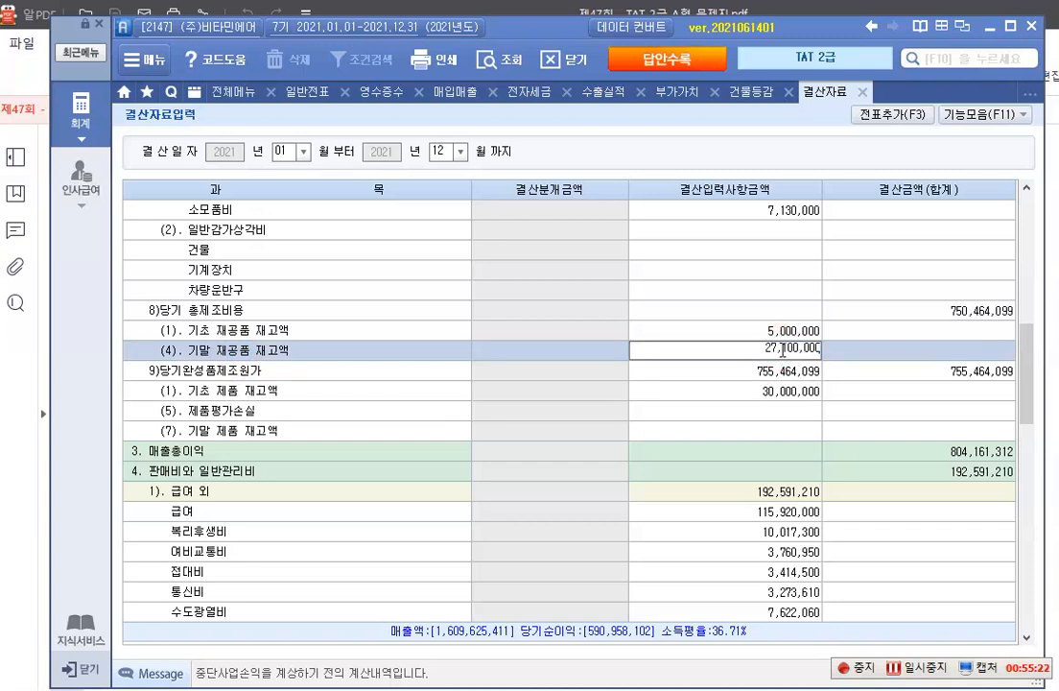
key(Return)
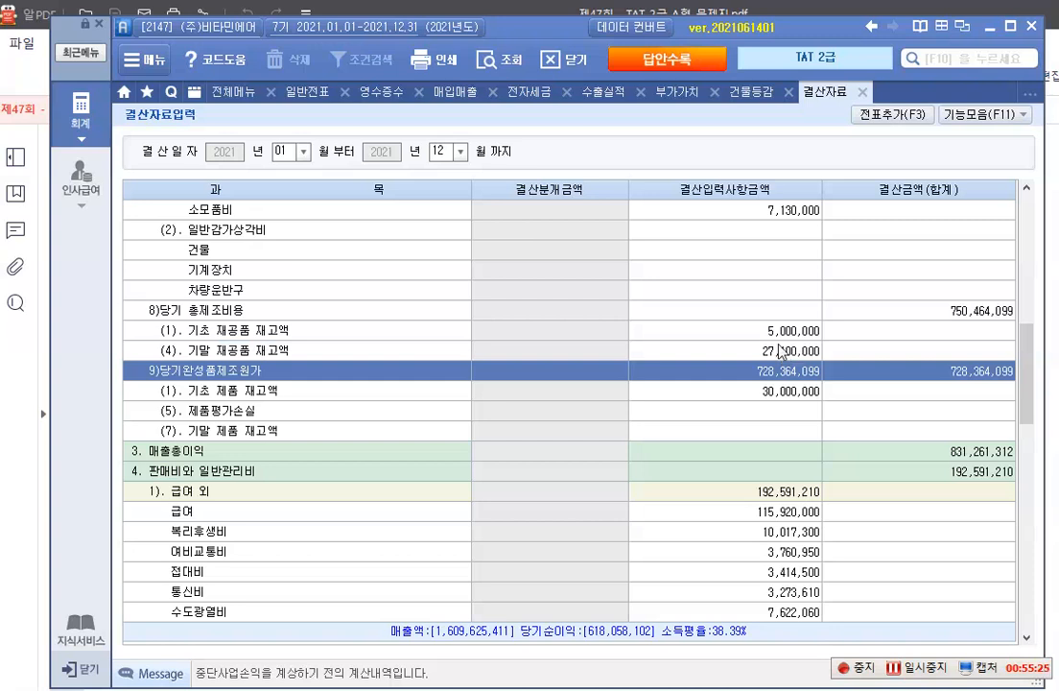
Enter 37,500,000 as the 결산입력사항금액 of (7) 기말 제품 재고액
click(224, 433)
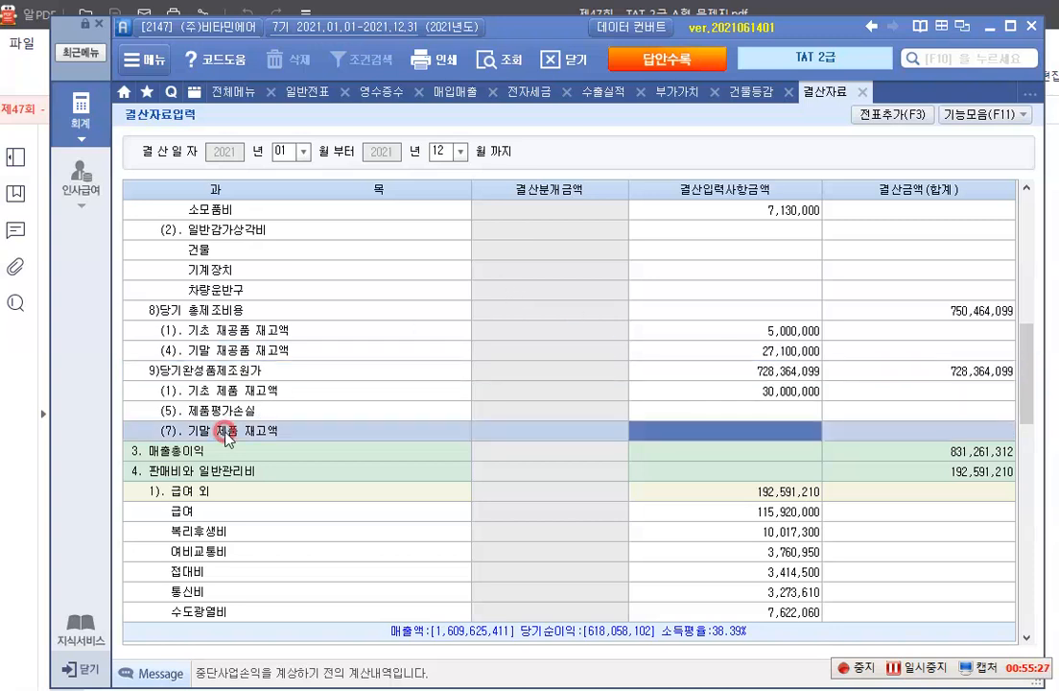
click(800, 434)
text(37500000)
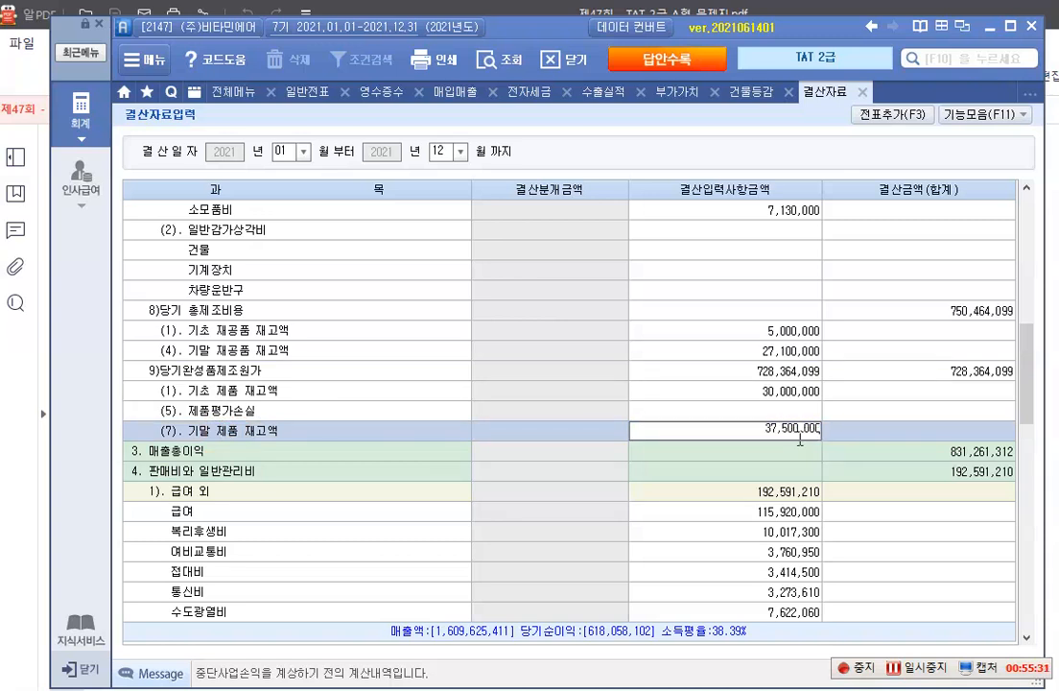
key(Return)
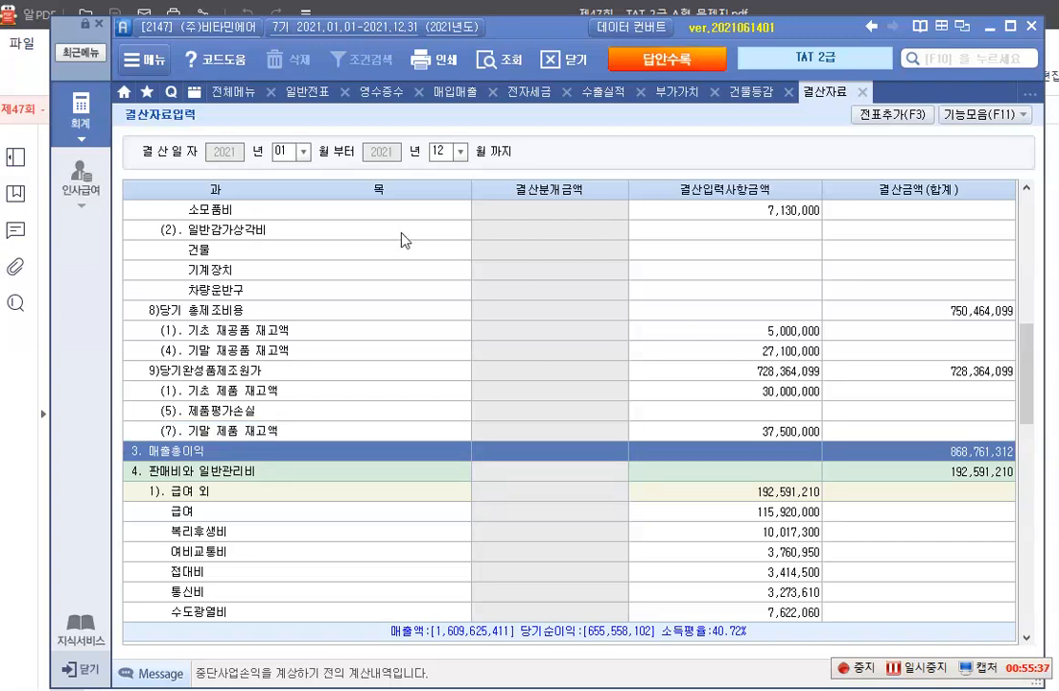
Generate the automatic closing vouchers from the entered inventory amounts with 전표추가 and confirm their addition
click(900, 117)
click(546, 408)
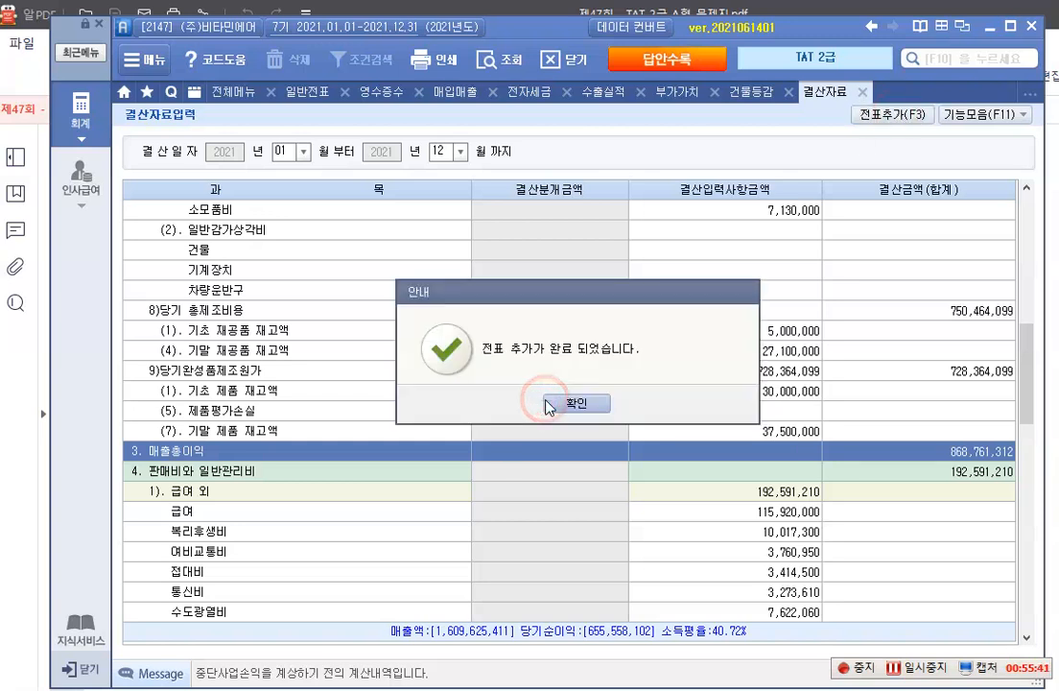
click(537, 405)
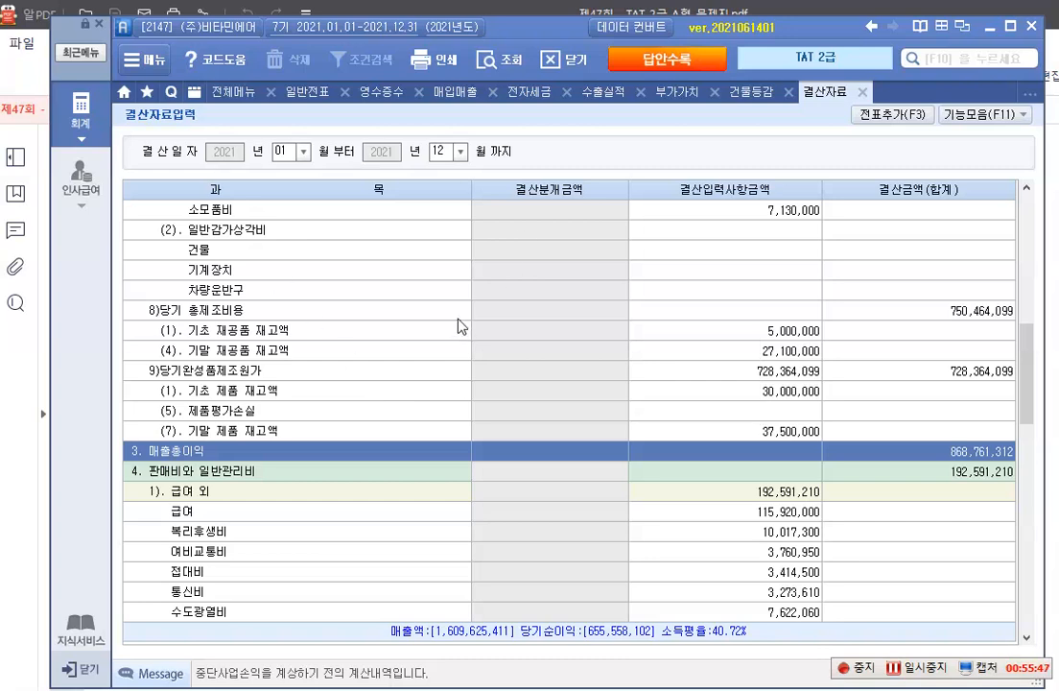
scroll(470, 414, up, 5)
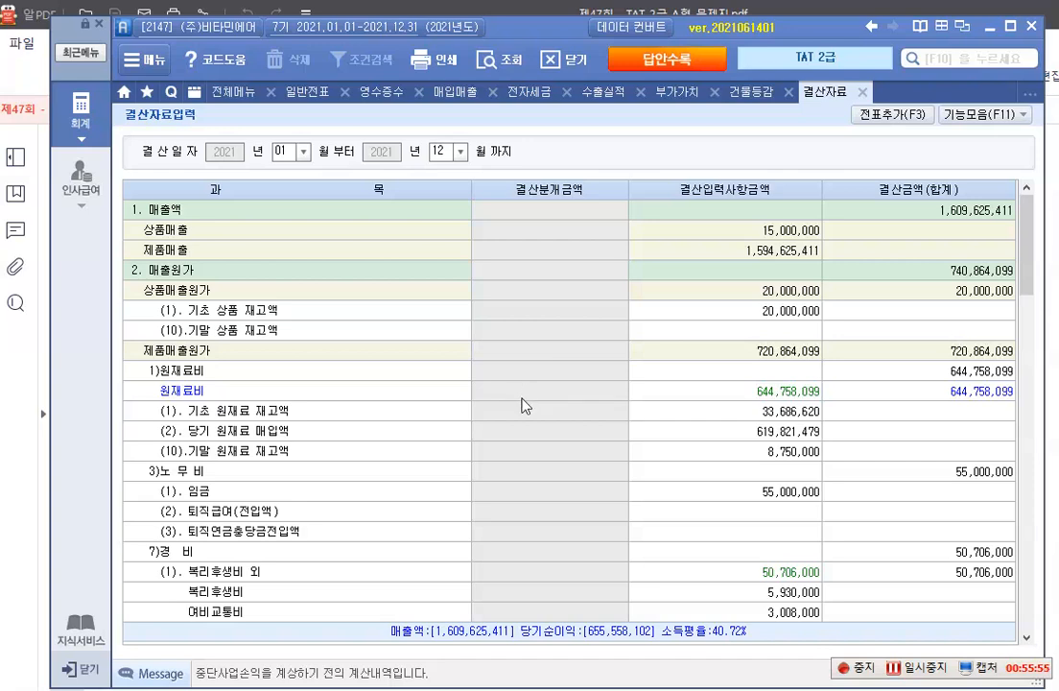
scroll(523, 393, down, 6)
scroll(525, 379, up, 6)
Switch to the exam PDF and read 문제 4 item 1: the 주민등록등본, the 장애인증명서 and the 자료설명 on dependants
key(alt+Tab)
scroll(446, 436, down, 5)
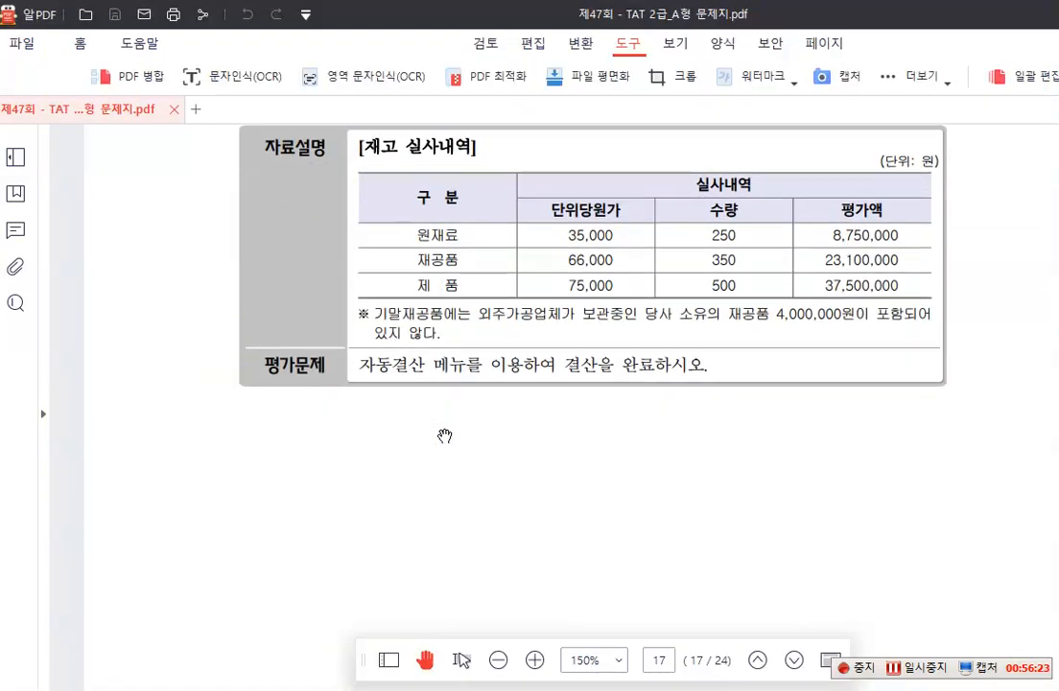
scroll(446, 437, down, 5)
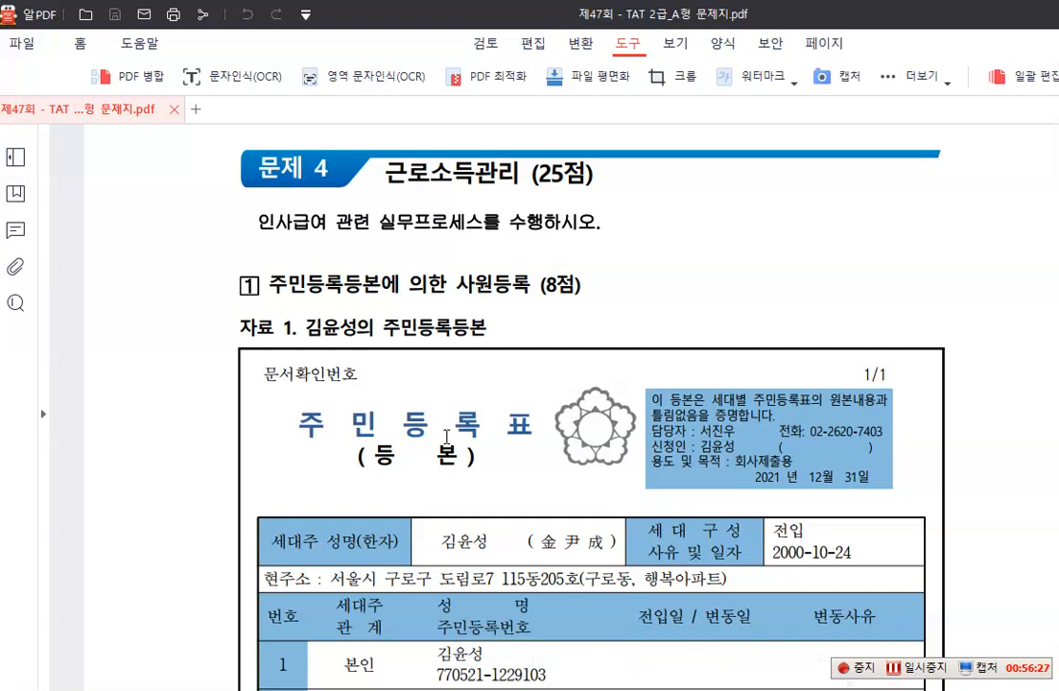
scroll(446, 436, down, 2)
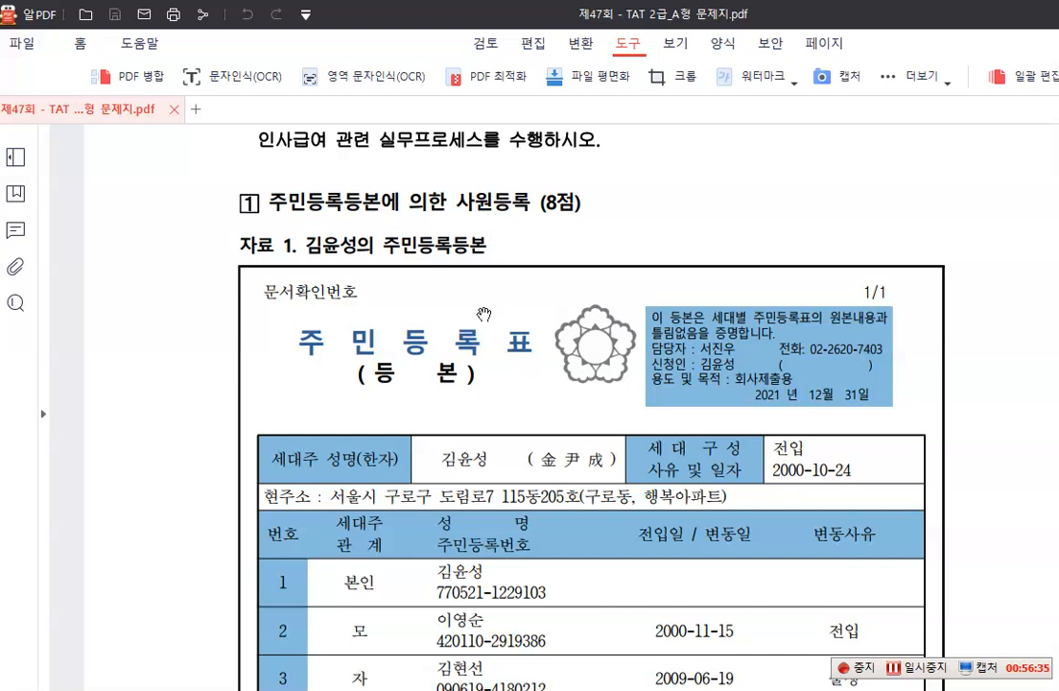
scroll(483, 314, down, 1)
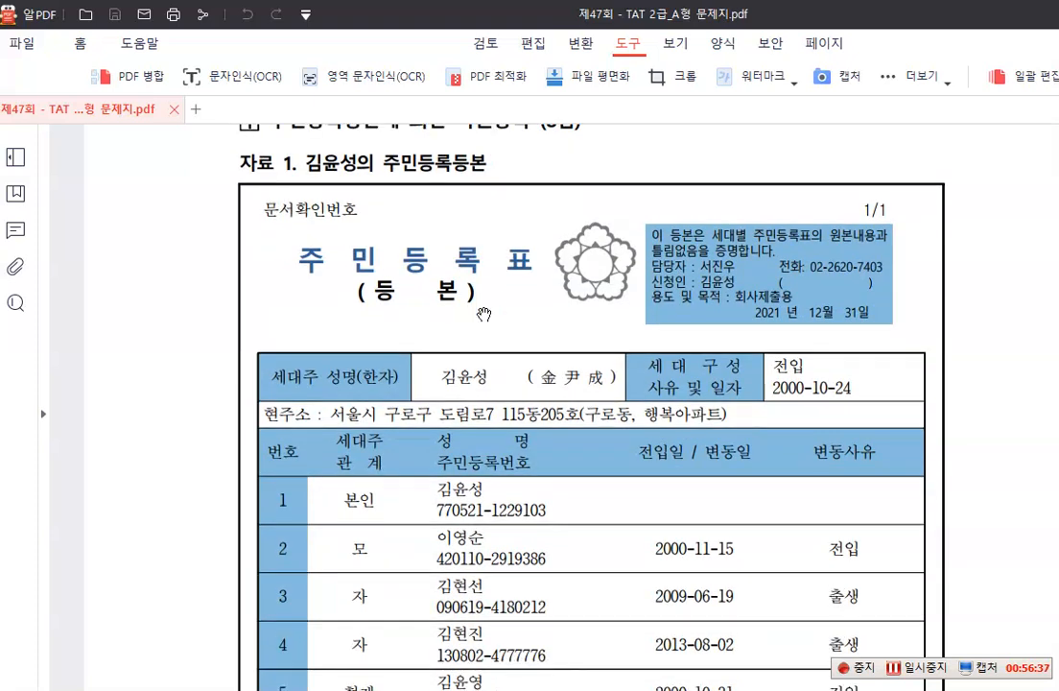
scroll(484, 314, down, 1)
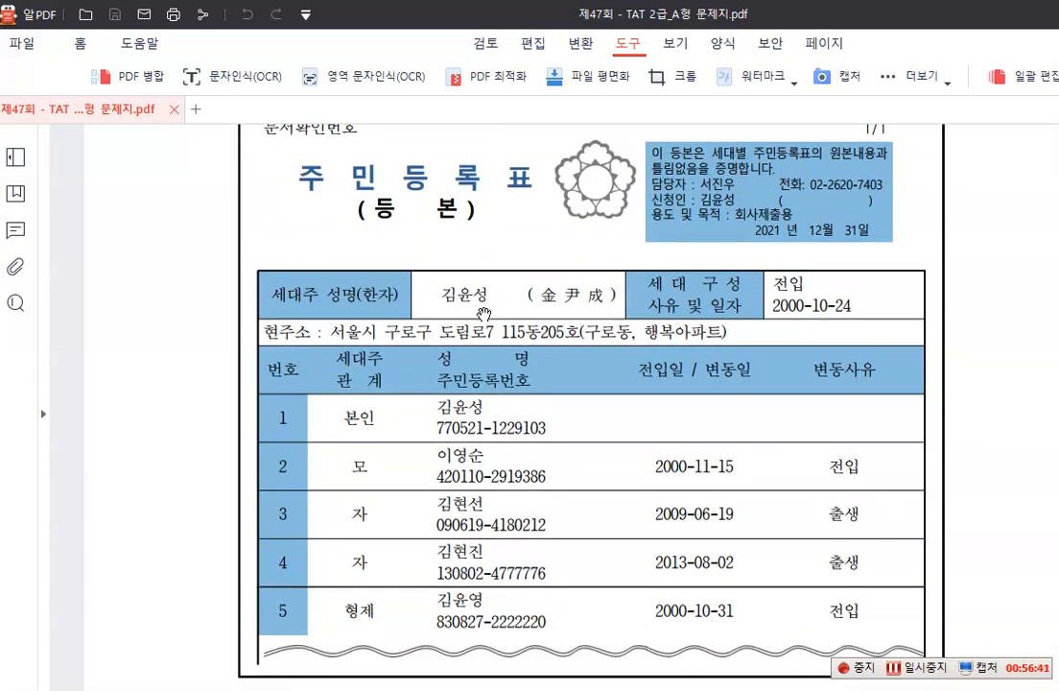
scroll(413, 441, down, 1)
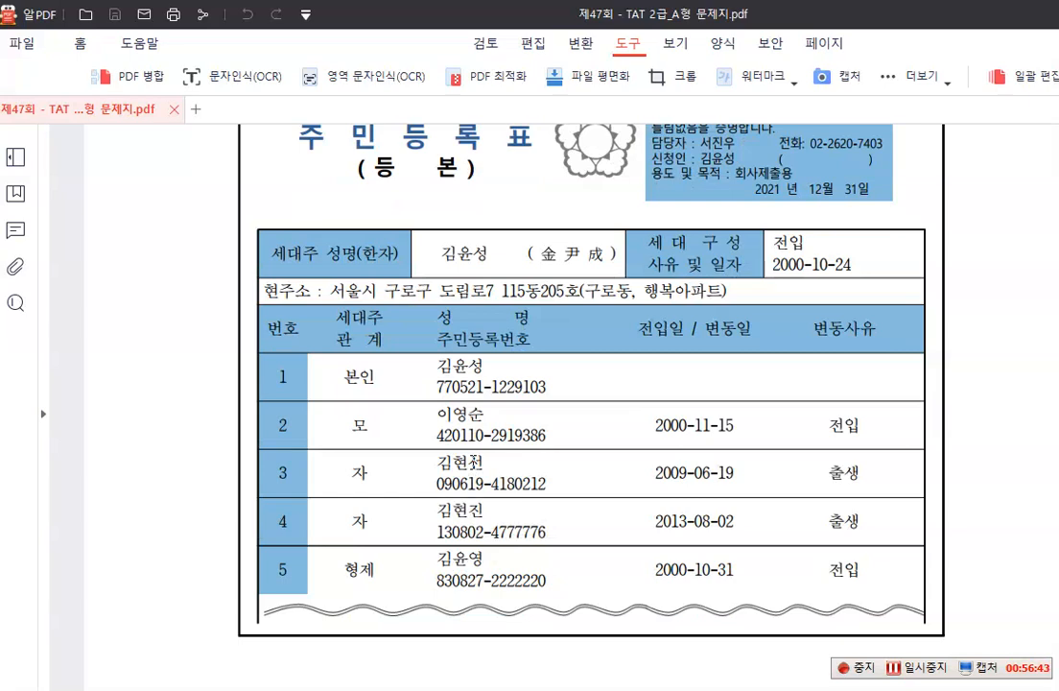
scroll(475, 441, up, 1)
scroll(475, 446, down, 1)
scroll(476, 436, down, 1)
scroll(478, 395, down, 2)
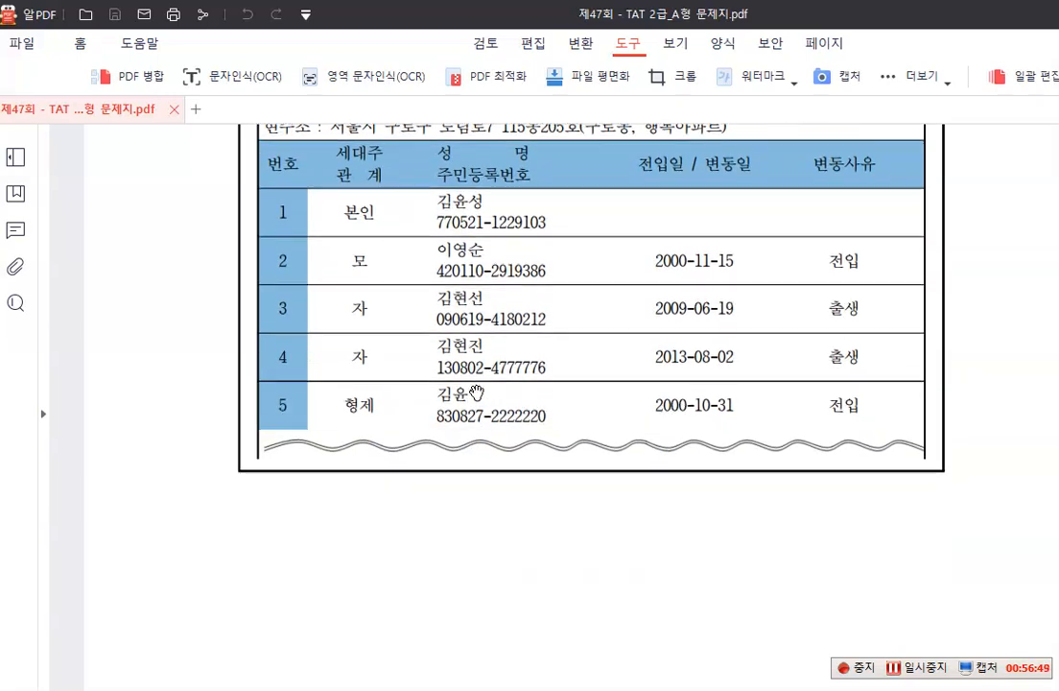
scroll(478, 393, down, 2)
scroll(477, 392, down, 5)
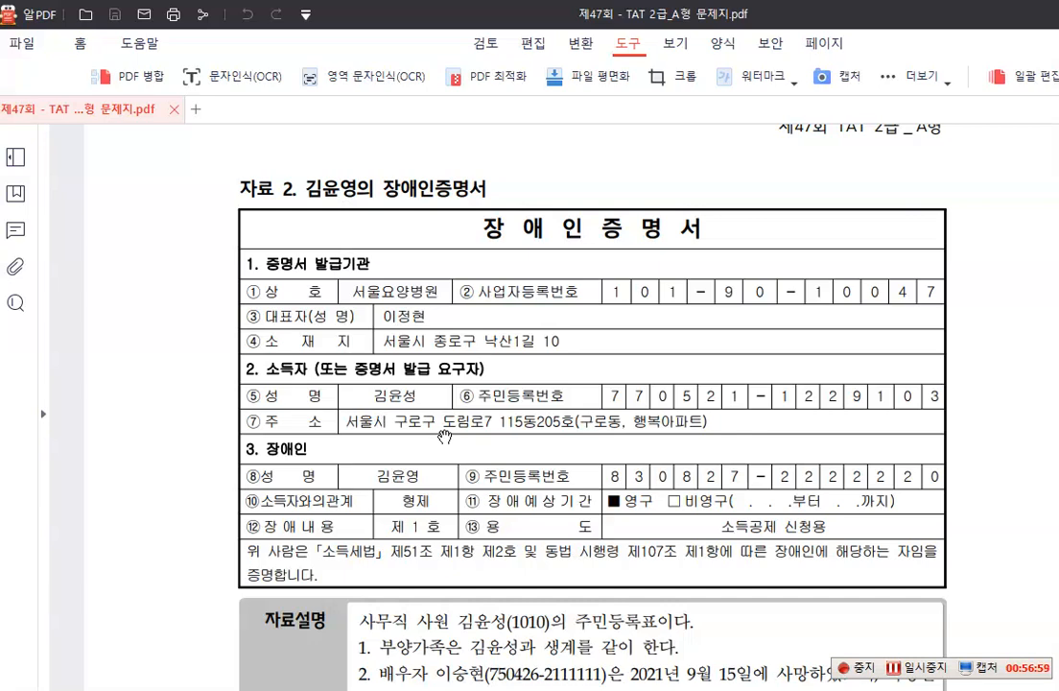
scroll(445, 437, down, 6)
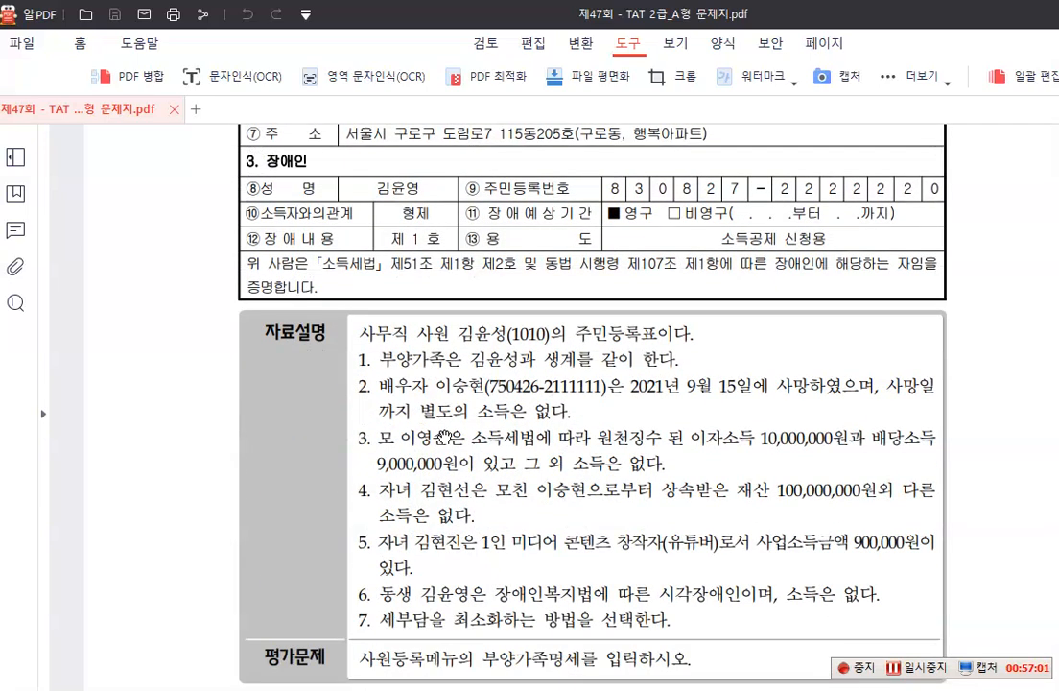
scroll(445, 437, down, 1)
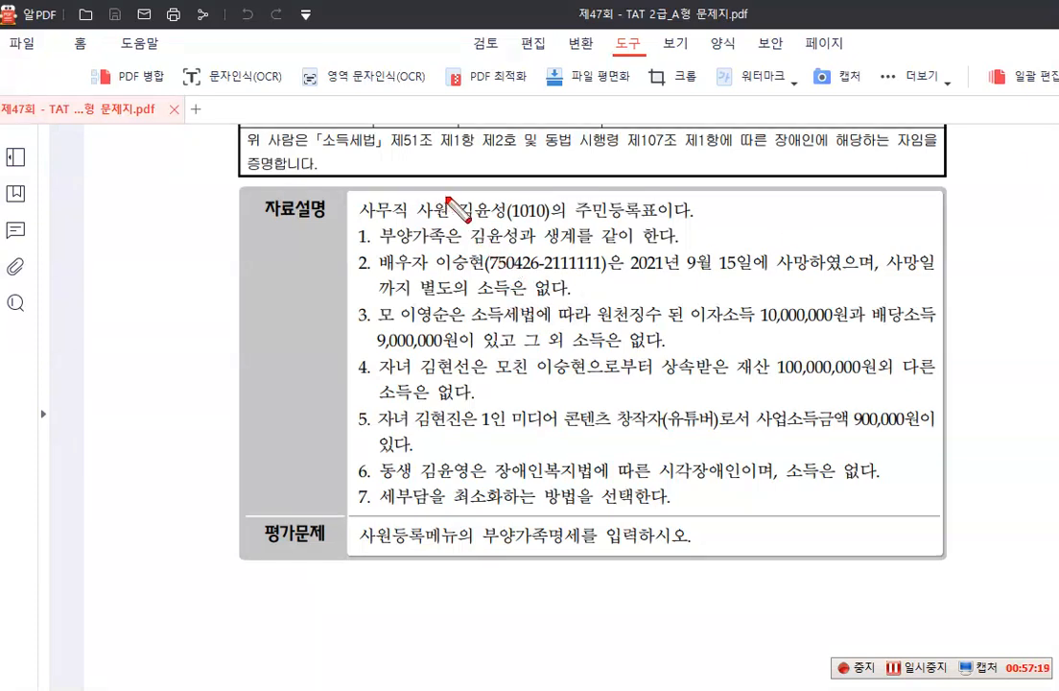
Examine the 자료설명 on each dependant's status and income, the 평가문제, the 장애인증명서 and the 주민등록등본
drag(417, 204, 551, 222)
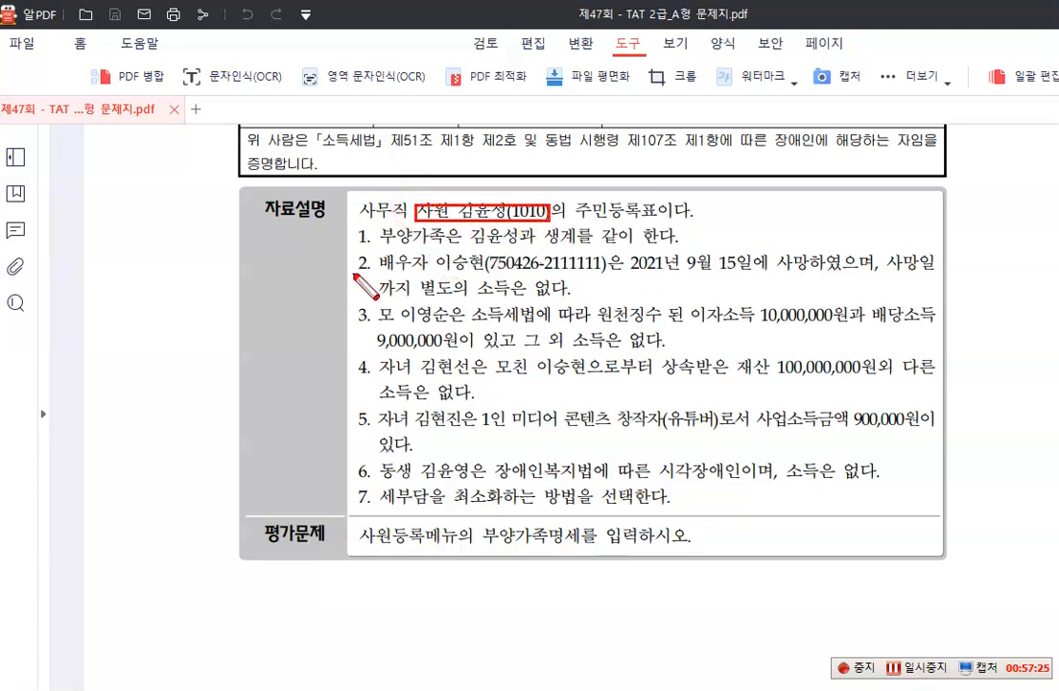
drag(375, 251, 431, 272)
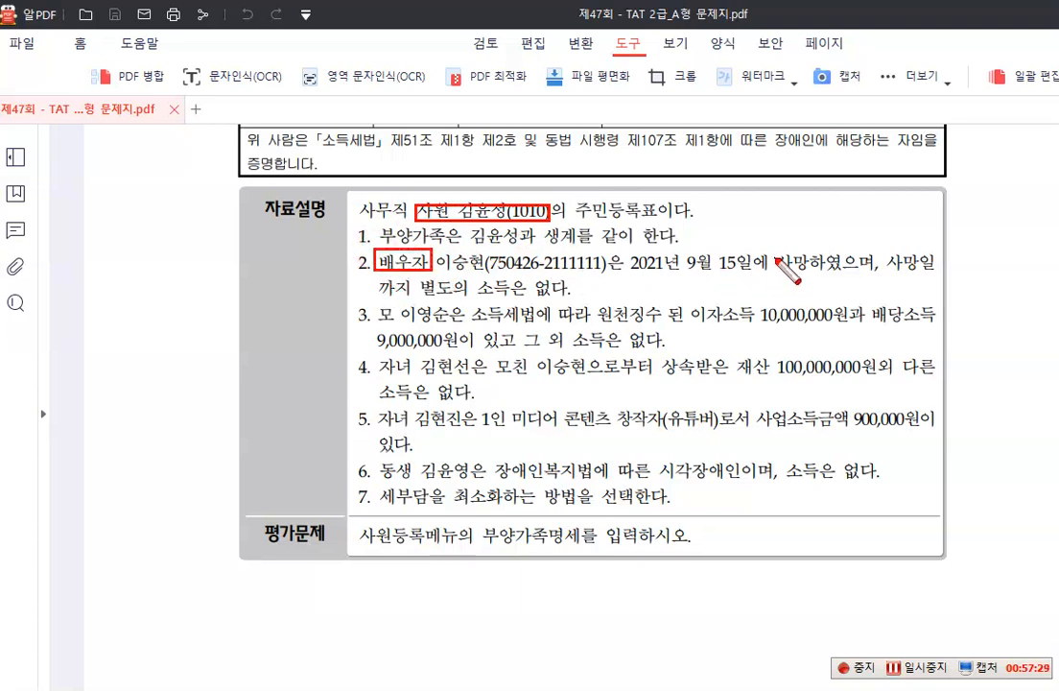
drag(680, 248, 806, 279)
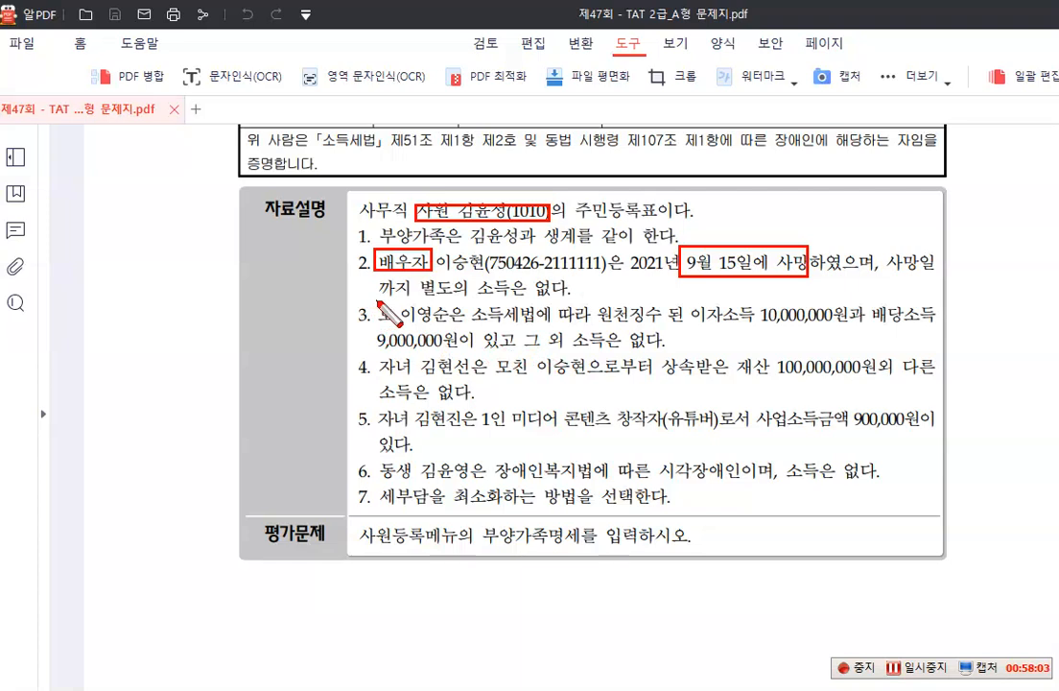
mouse_move(358, 301)
mouse_down()
mouse_move(379, 320)
mouse_move(419, 324)
mouse_up()
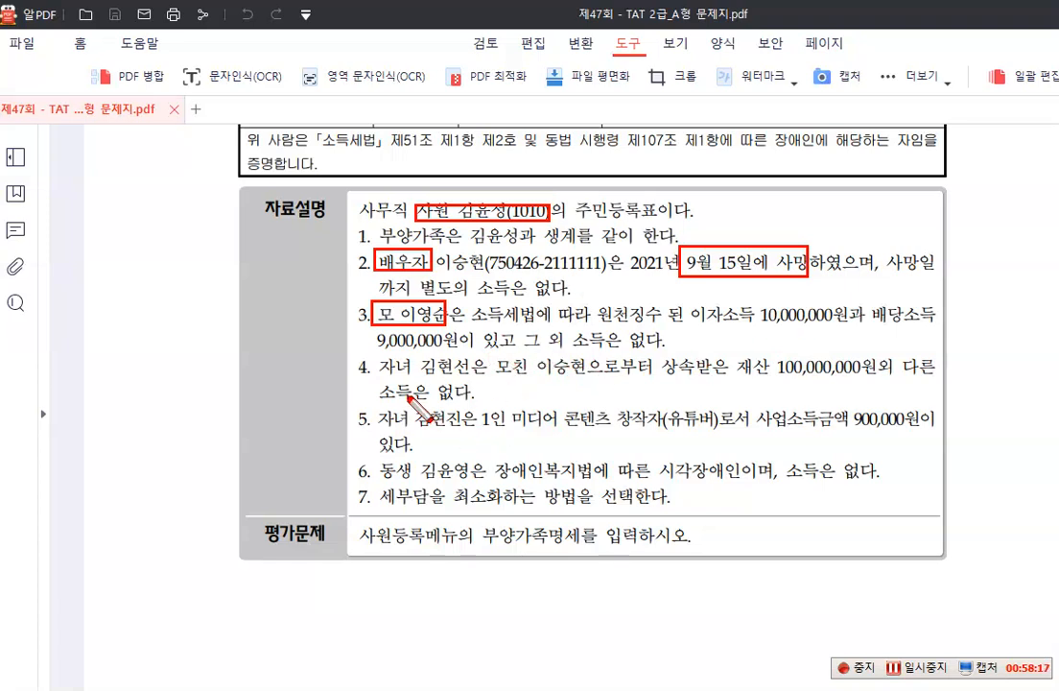
mouse_move(375, 351)
mouse_down()
mouse_move(484, 382)
mouse_move(473, 378)
mouse_up()
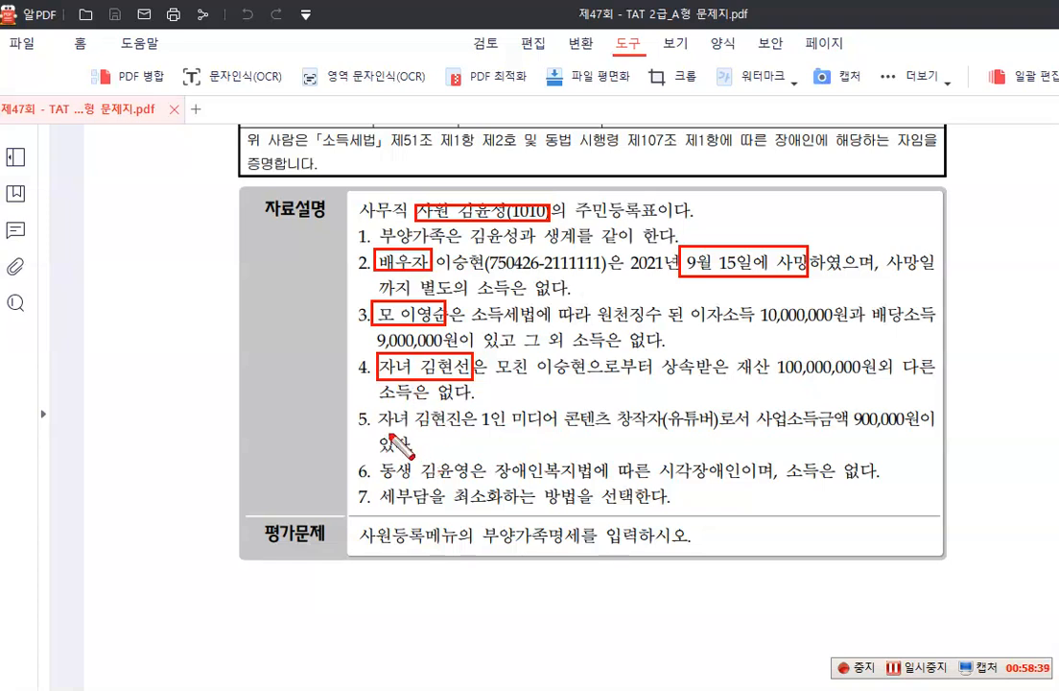
mouse_move(373, 409)
mouse_down()
mouse_move(449, 433)
mouse_move(715, 430)
mouse_up()
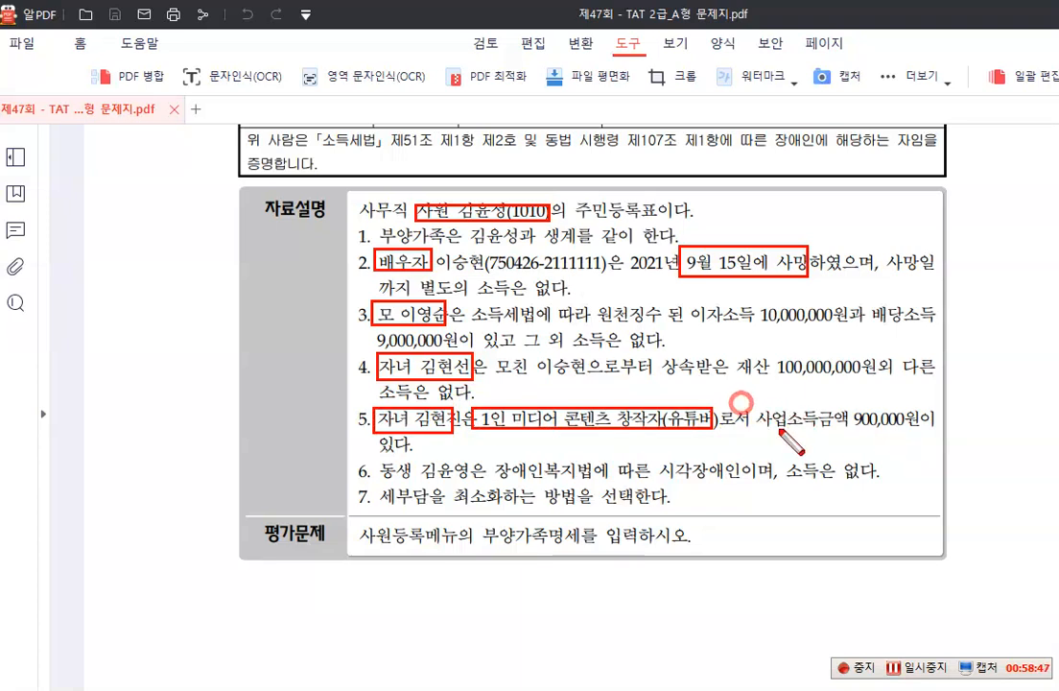
drag(744, 404, 903, 432)
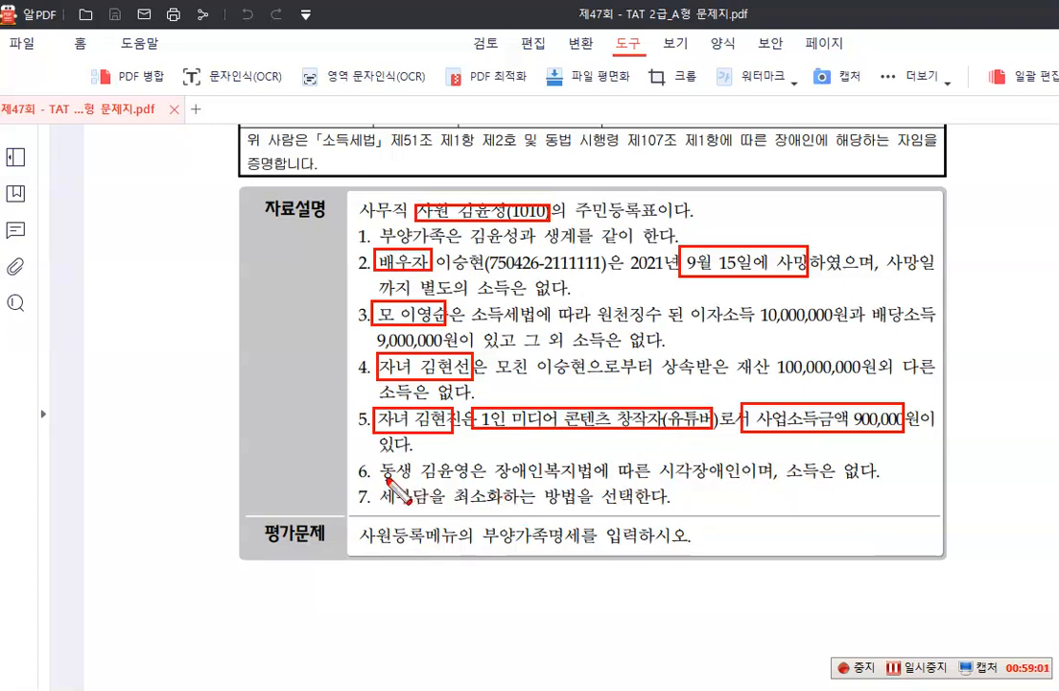
mouse_move(376, 455)
mouse_down()
mouse_move(477, 485)
mouse_move(547, 482)
mouse_up()
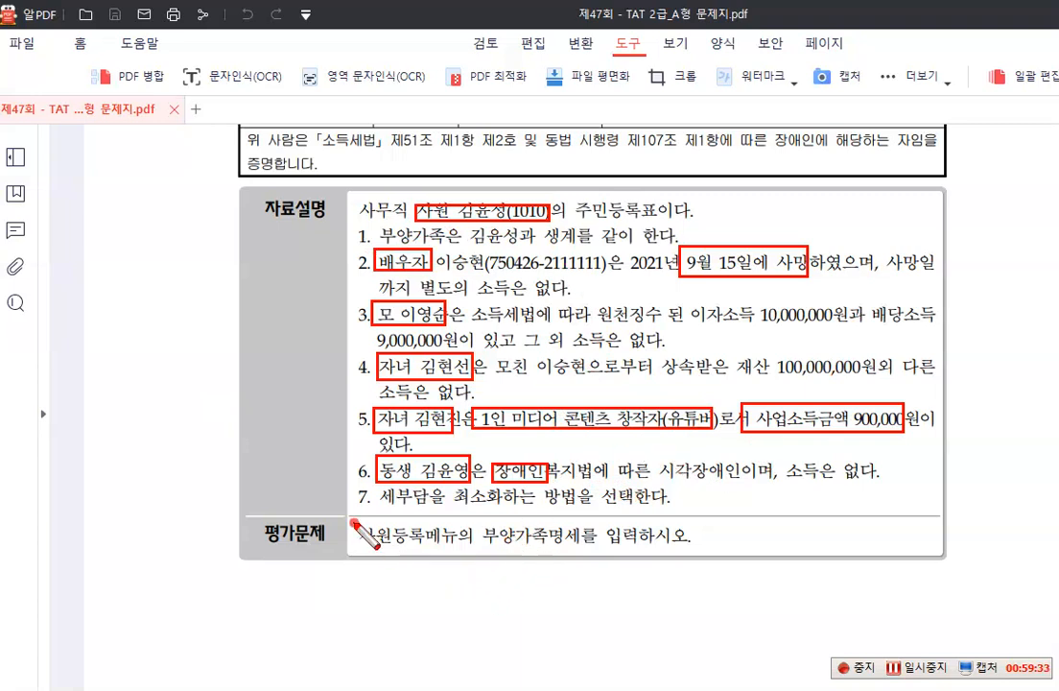
drag(353, 523, 424, 548)
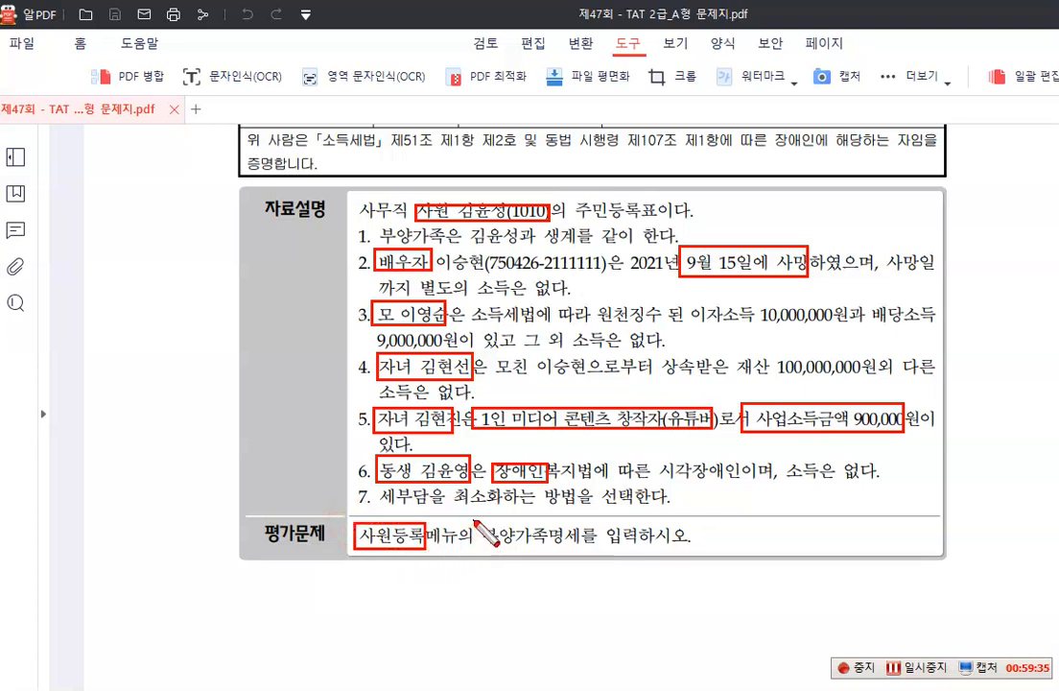
mouse_move(475, 520)
mouse_down()
mouse_move(606, 554)
mouse_move(581, 549)
mouse_up()
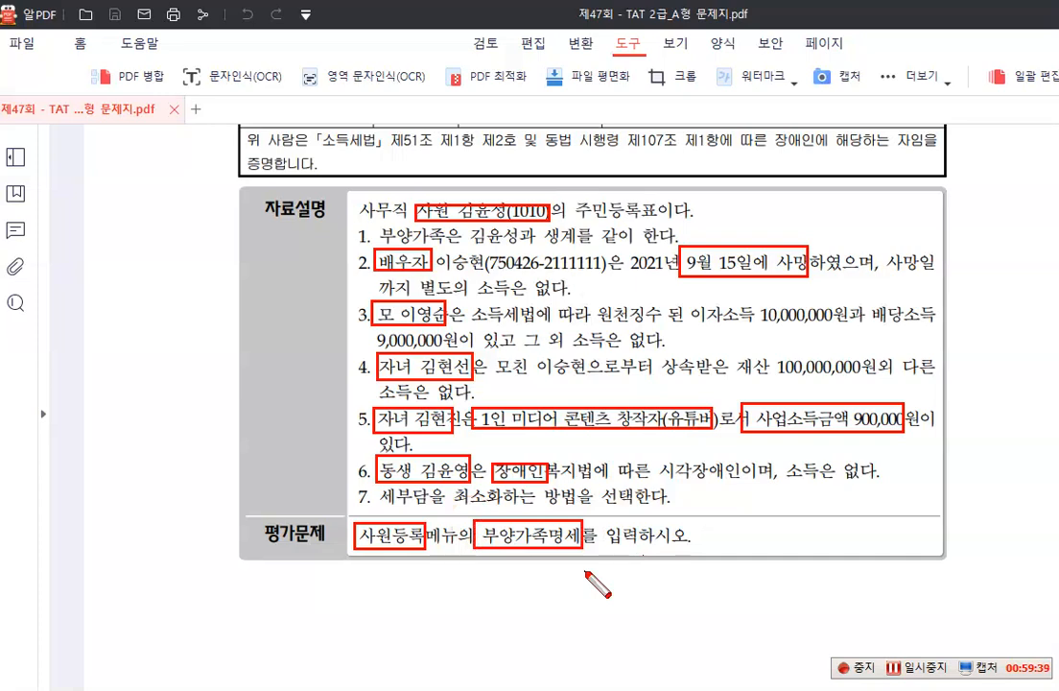
key(Escape)
scroll(583, 571, up, 5)
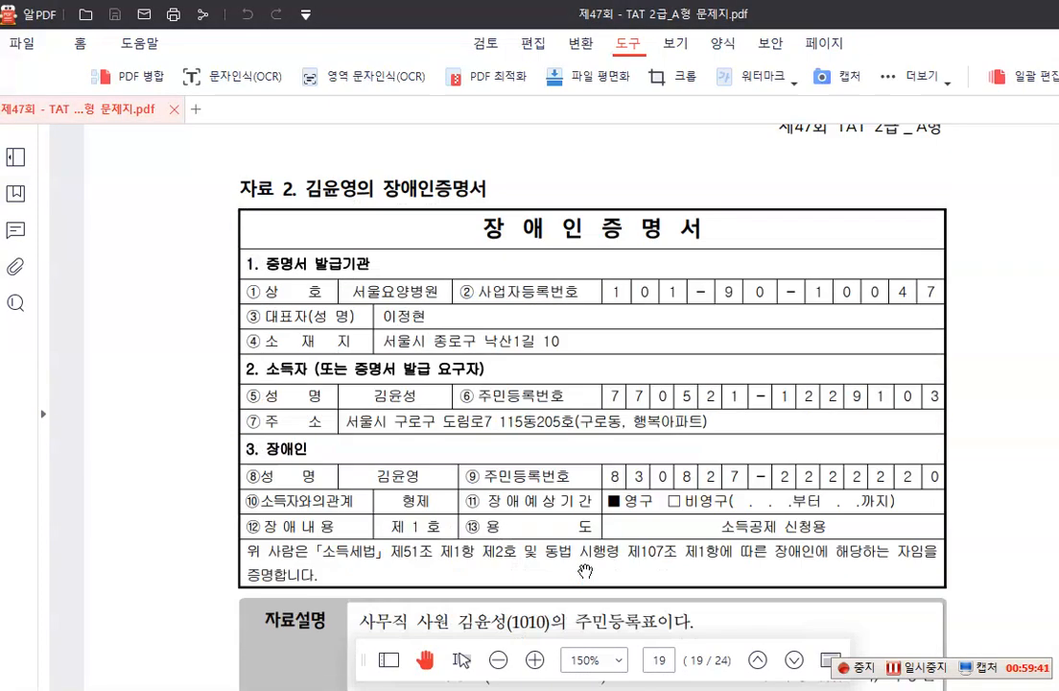
scroll(585, 571, up, 10)
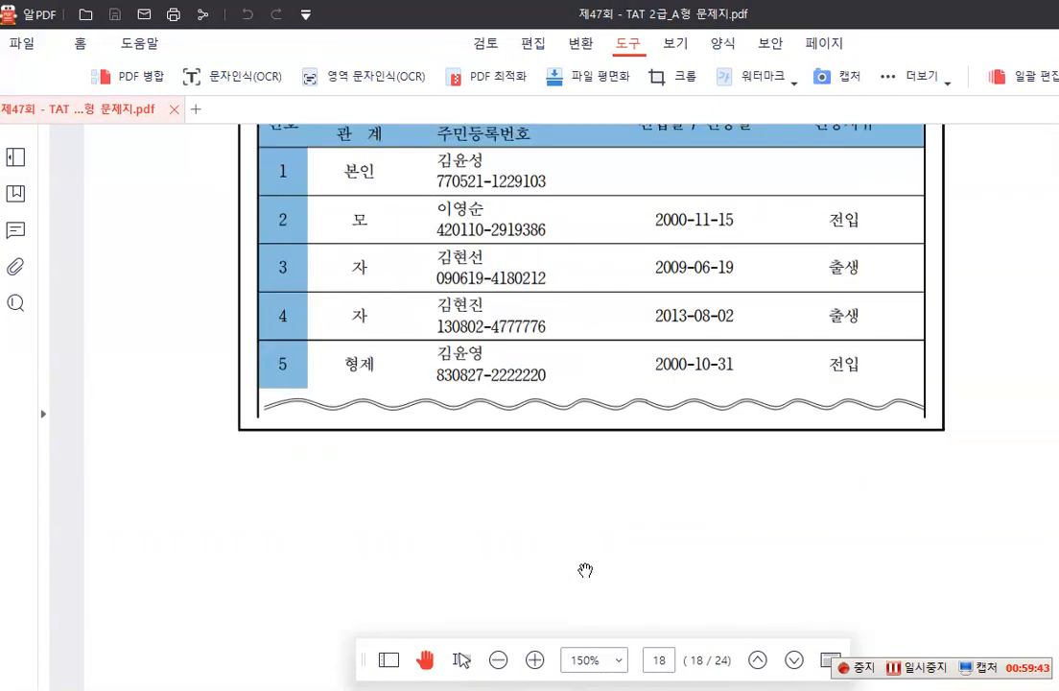
scroll(586, 571, up, 8)
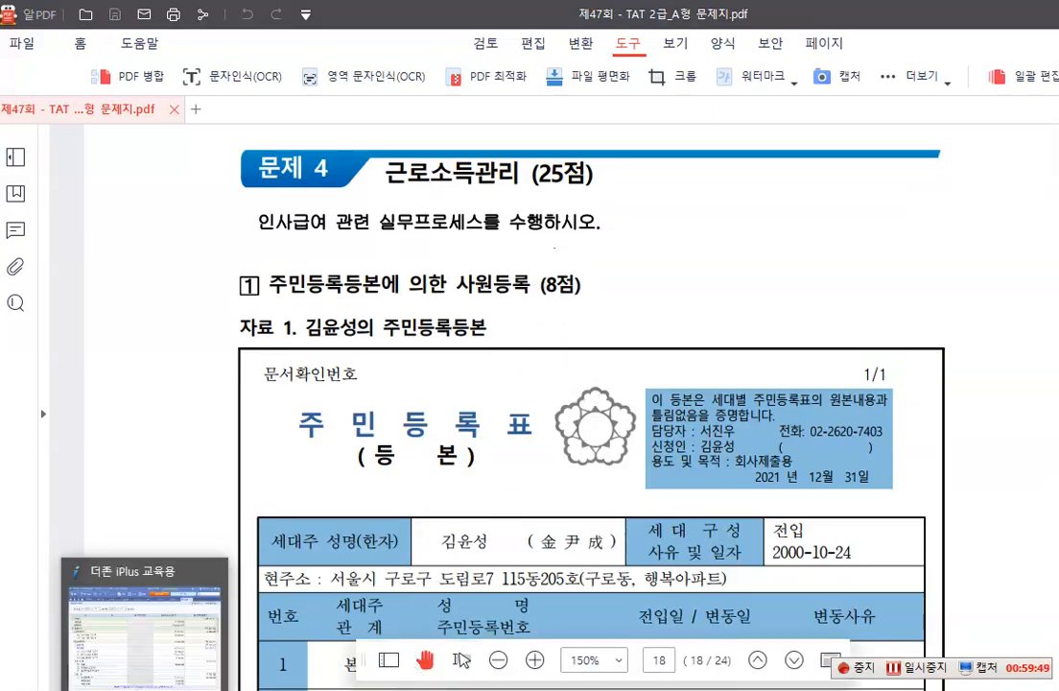
Switch to 더존 iPlus, open 사원등록 under 인사급여 and select employee 1010
click(192, 633)
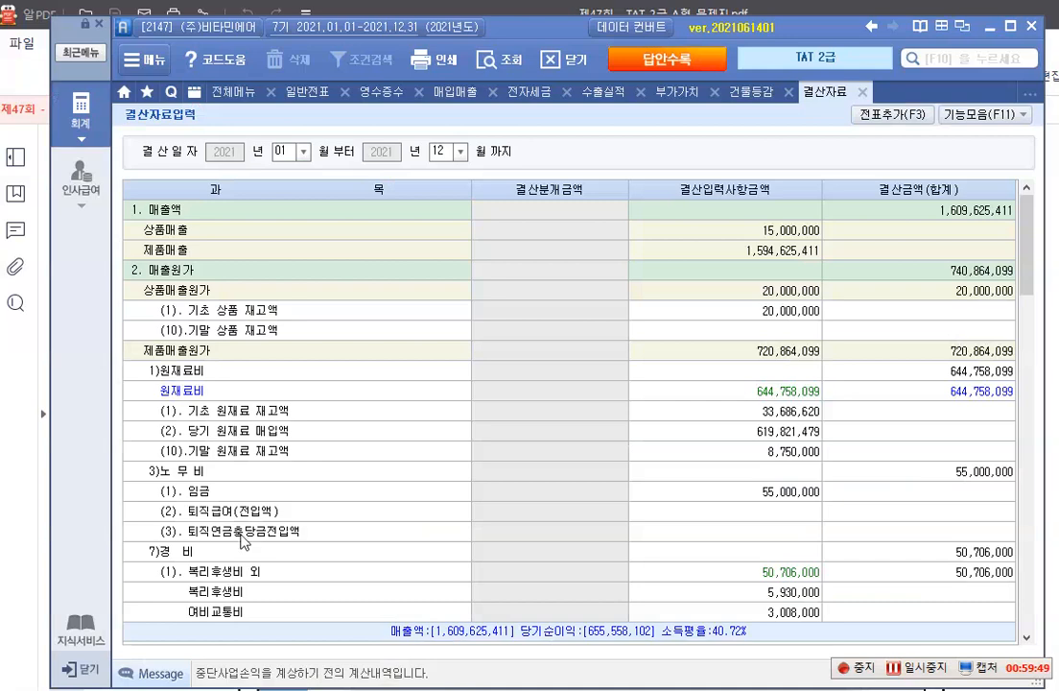
click(85, 192)
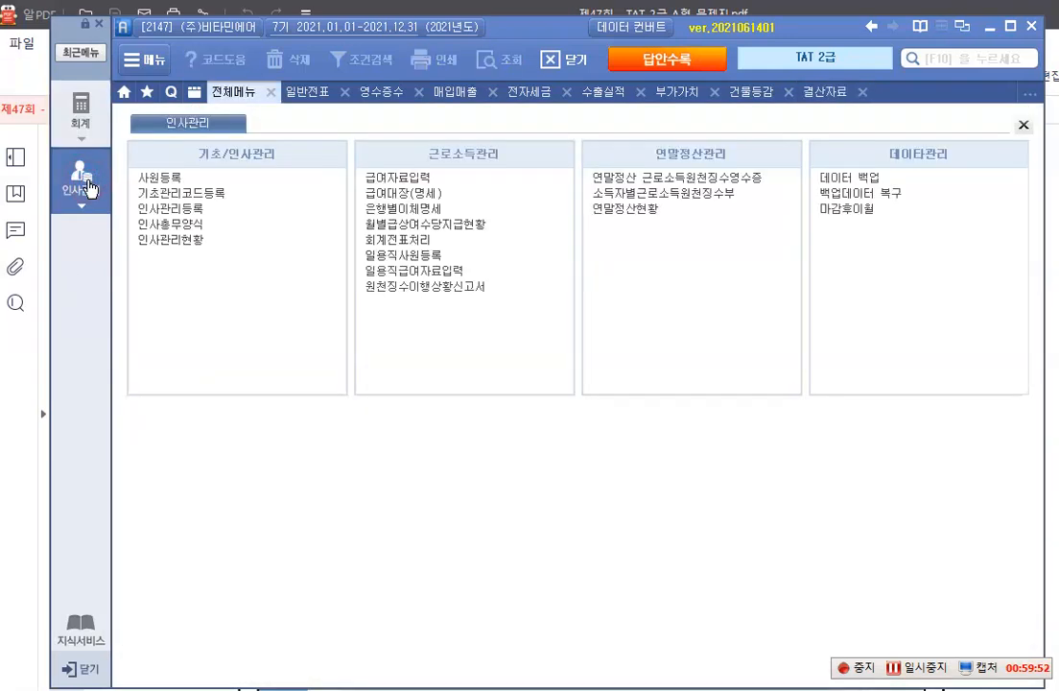
click(171, 179)
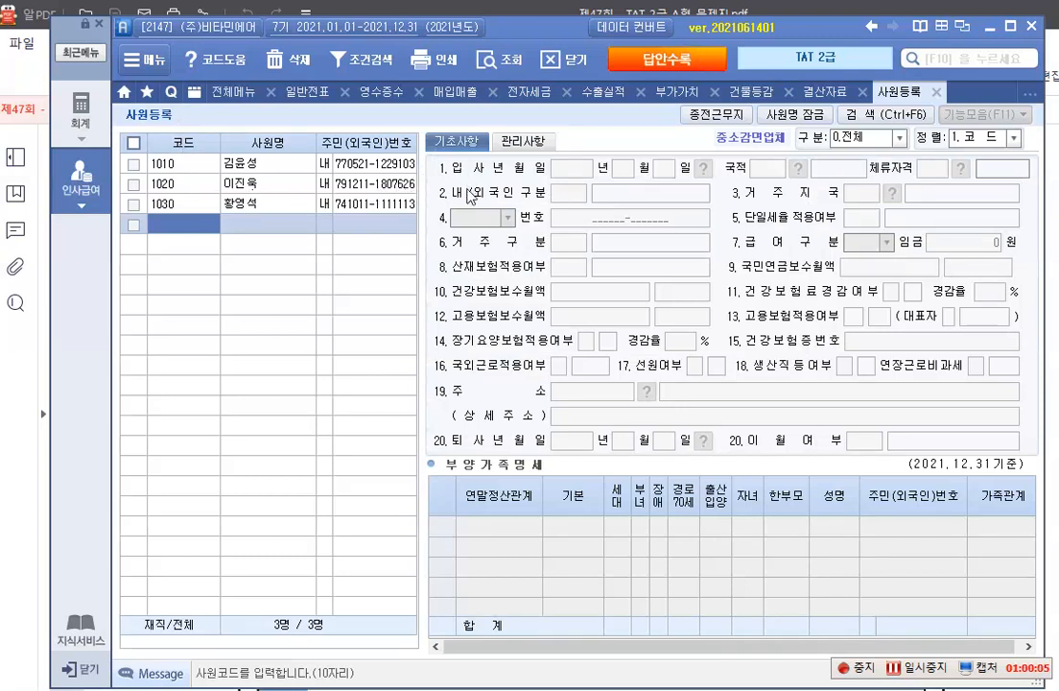
click(254, 163)
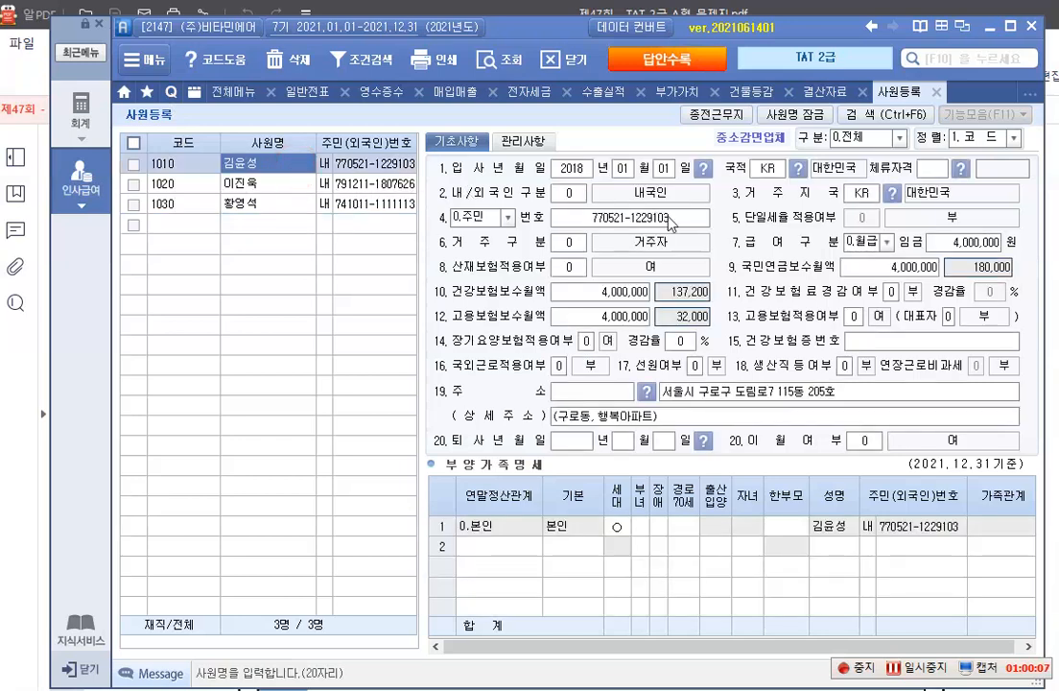
Mark 한부모 for the 본인 row in 부양가족명세
click(787, 531)
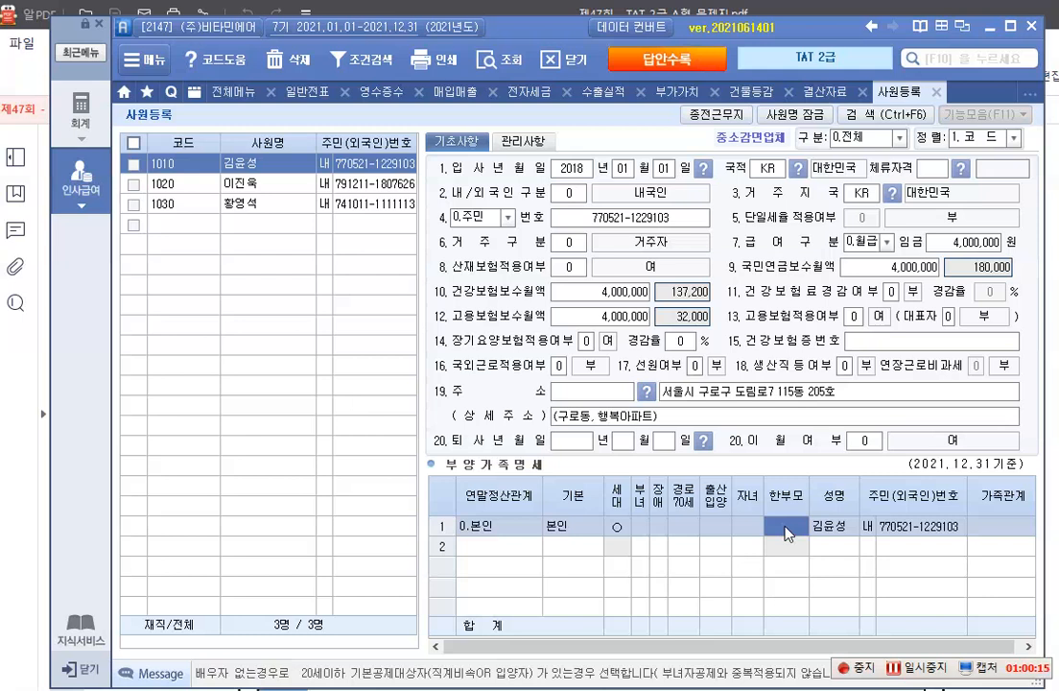
key(1)
key(Return)
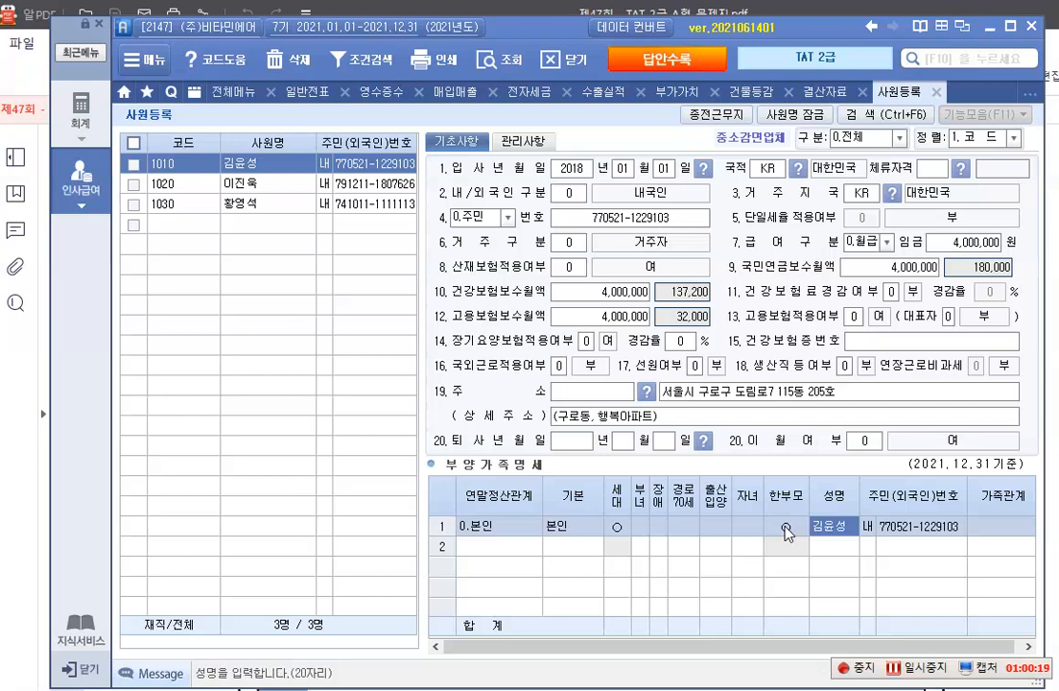
key(Return)
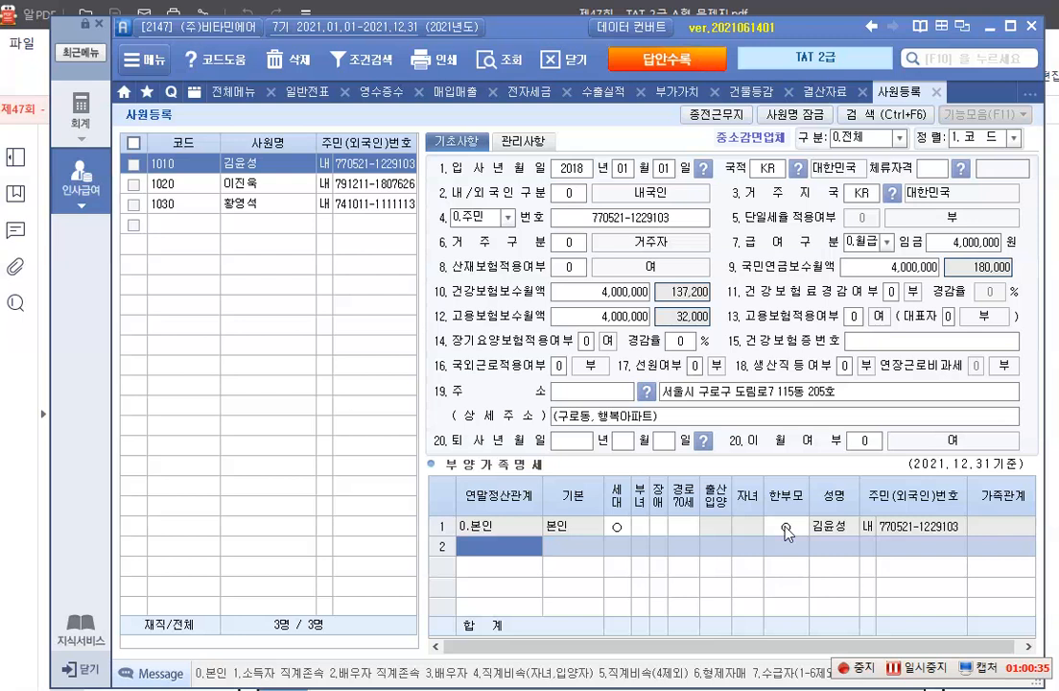
Add a 부양가족명세 row for the spouse with relation 3.배우자 and 기본 배우자, and enter the spouse's name
text(3)
key(Return)
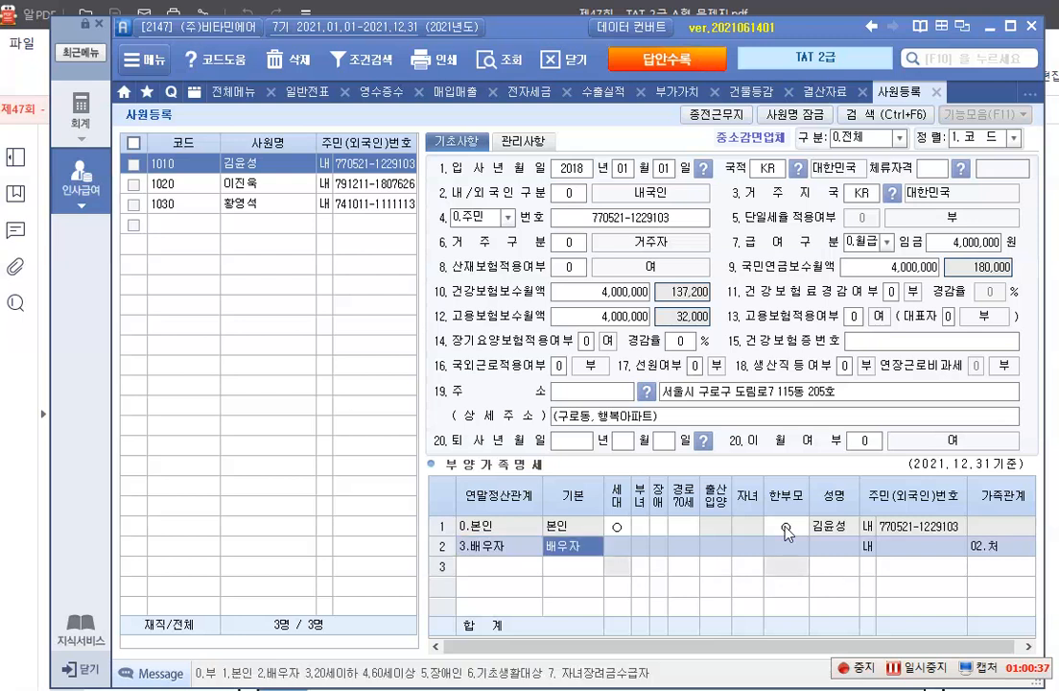
key(Return)
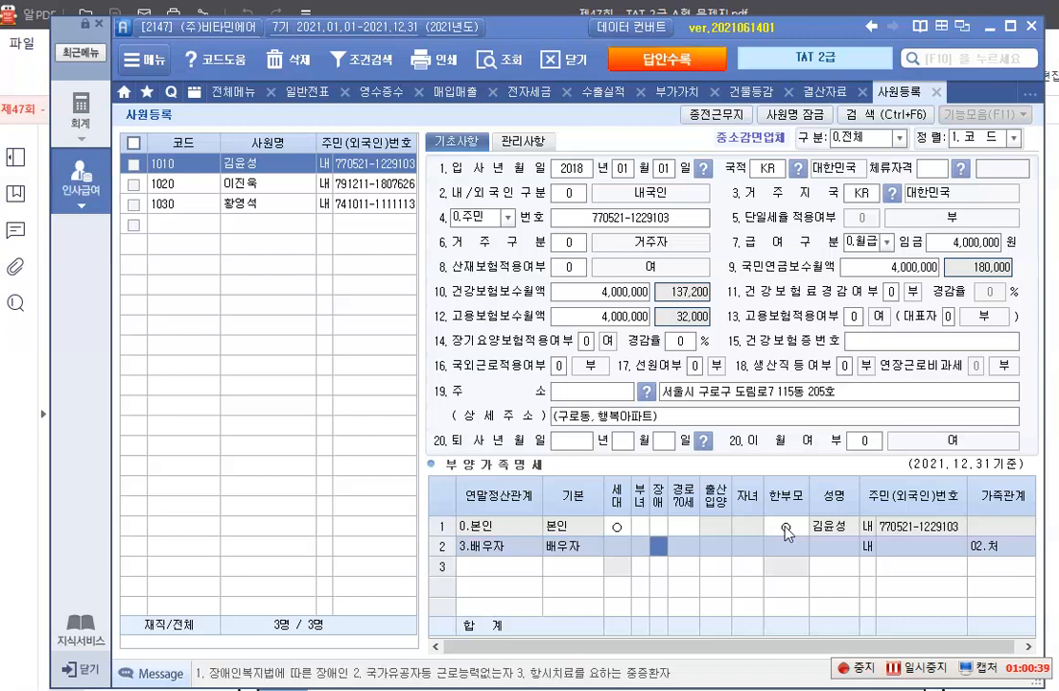
key(Return)
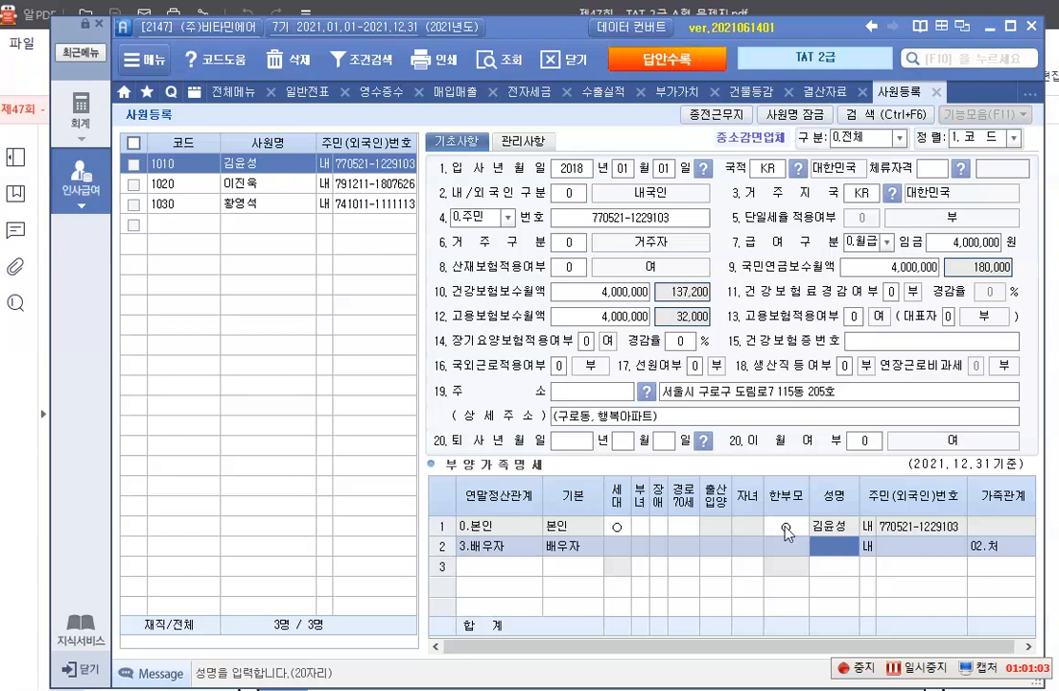
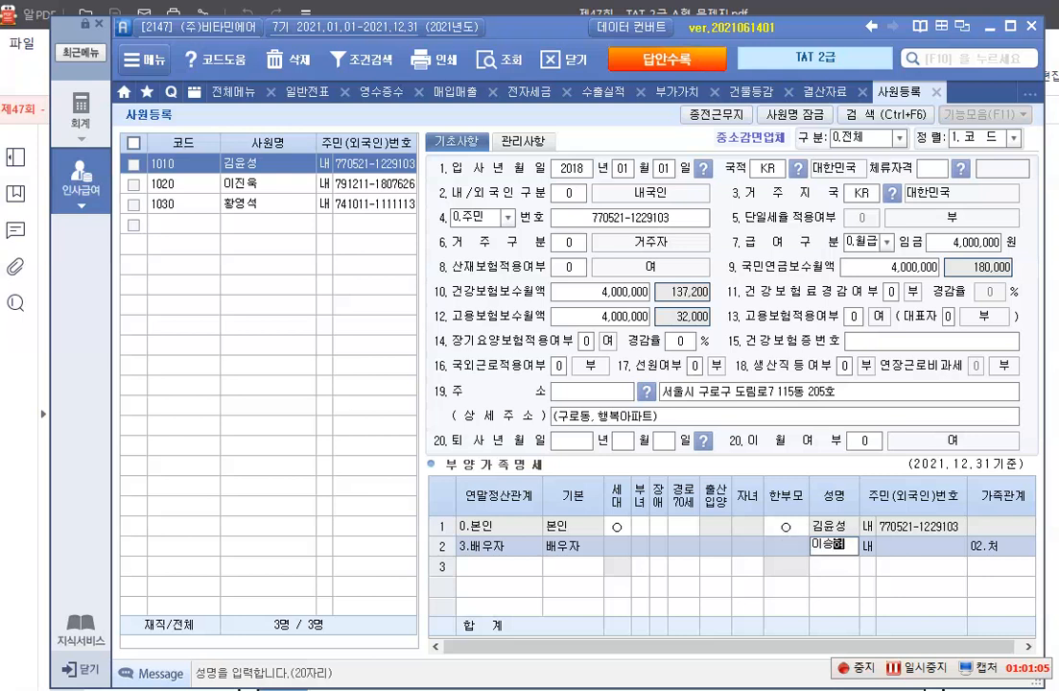
key(Return)
key(Return)
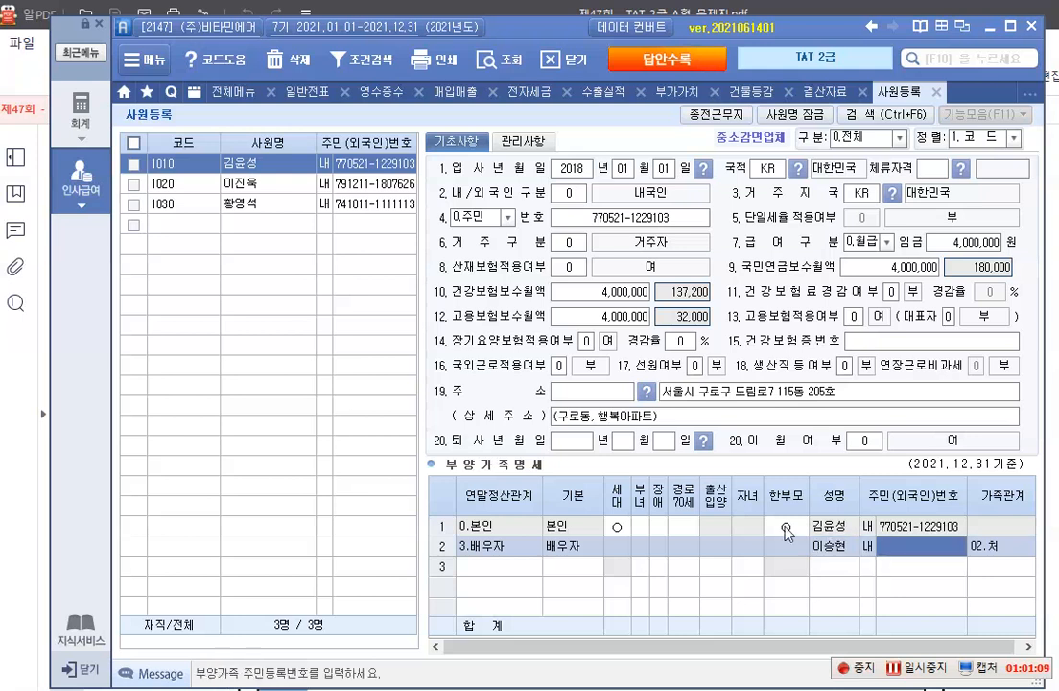
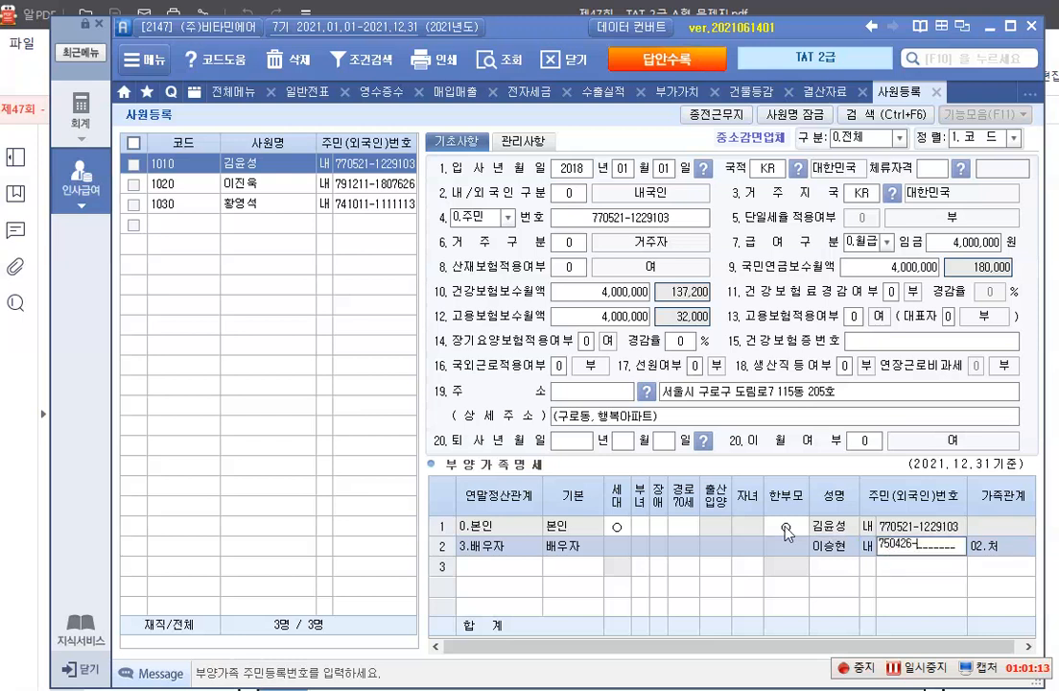
Enter the spouse's resident registration number and complete the row
key(Return)
key(Return)
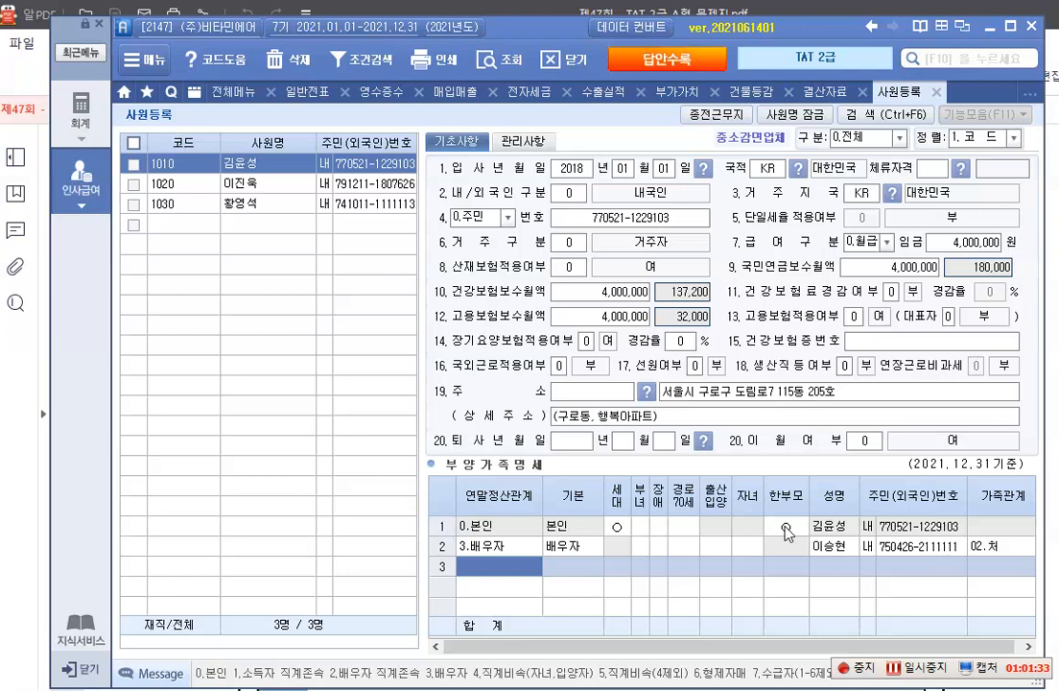
Add a 부양가족명세 row for the mother with relation 1.(소)직계존속 and 기본 60세이상, and enter the mother's name
text(1)
key(Return)
key(Return)
key(Return)
key(Return)
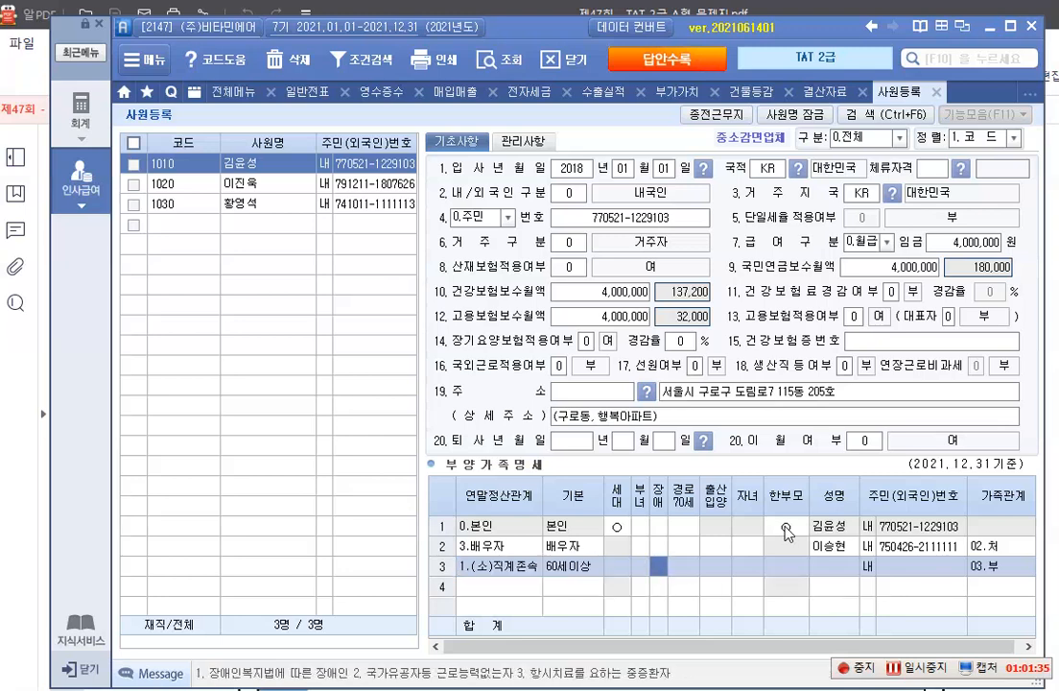
key(Left)
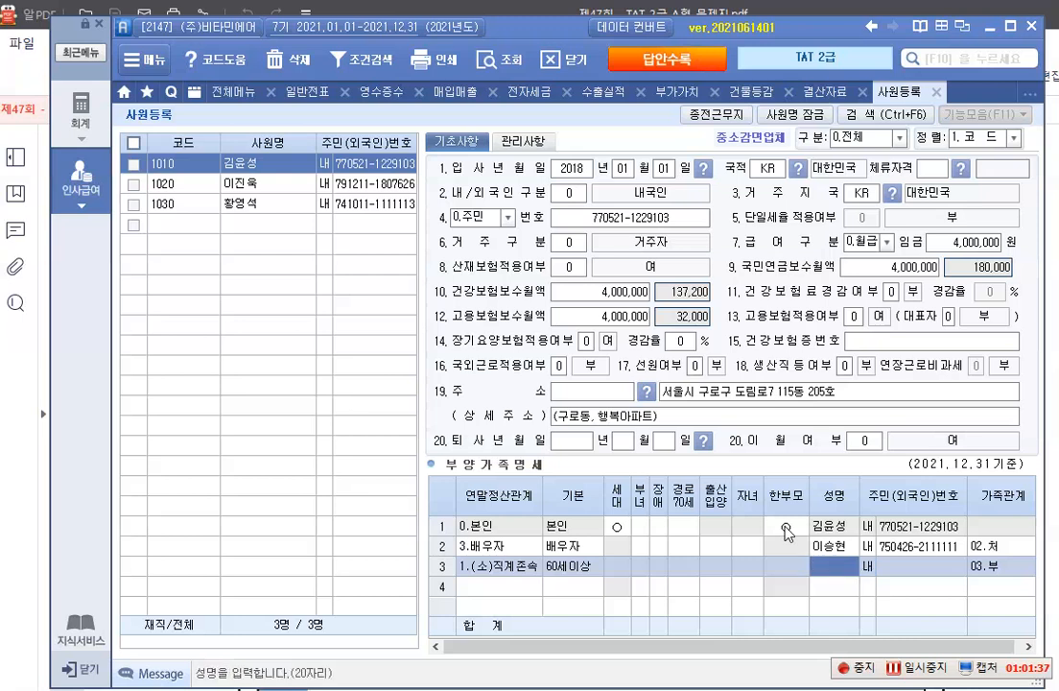
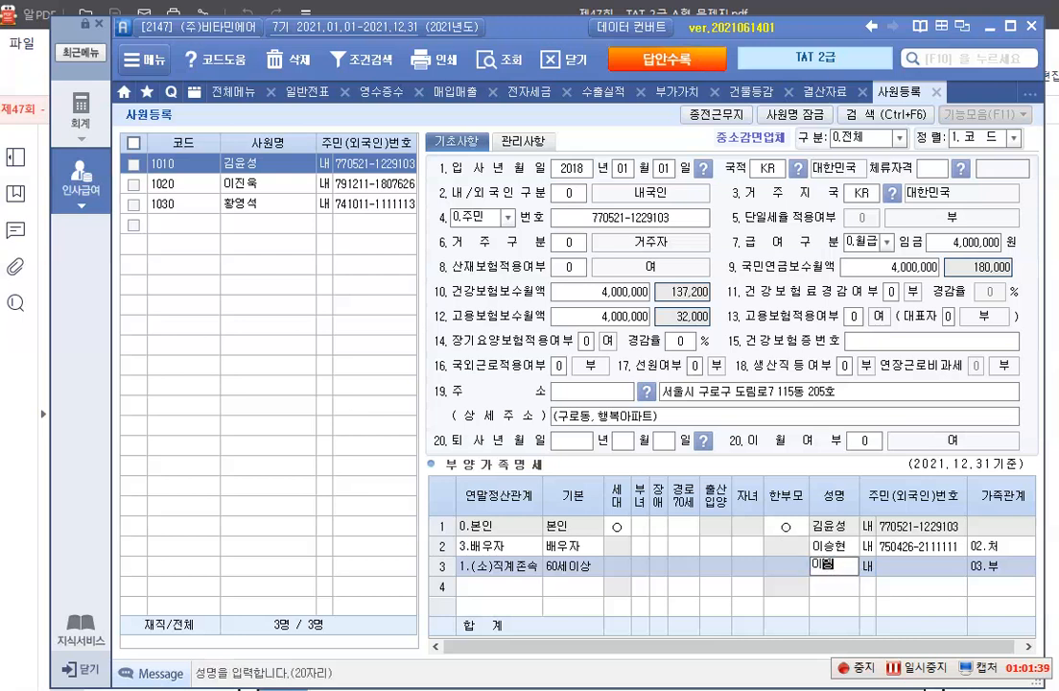
key(Return)
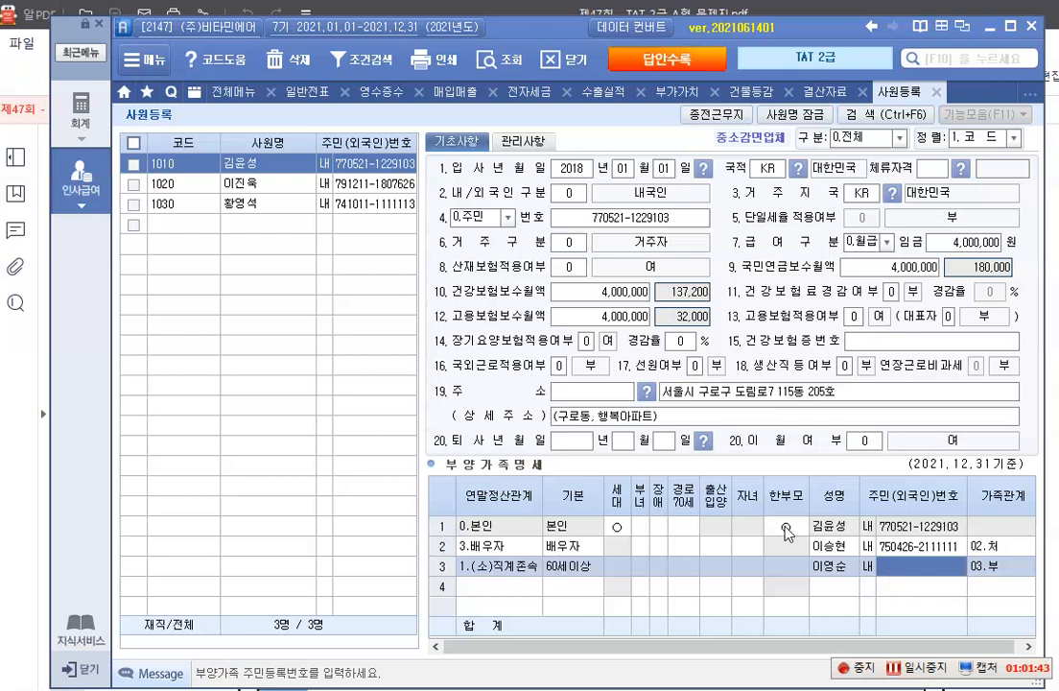
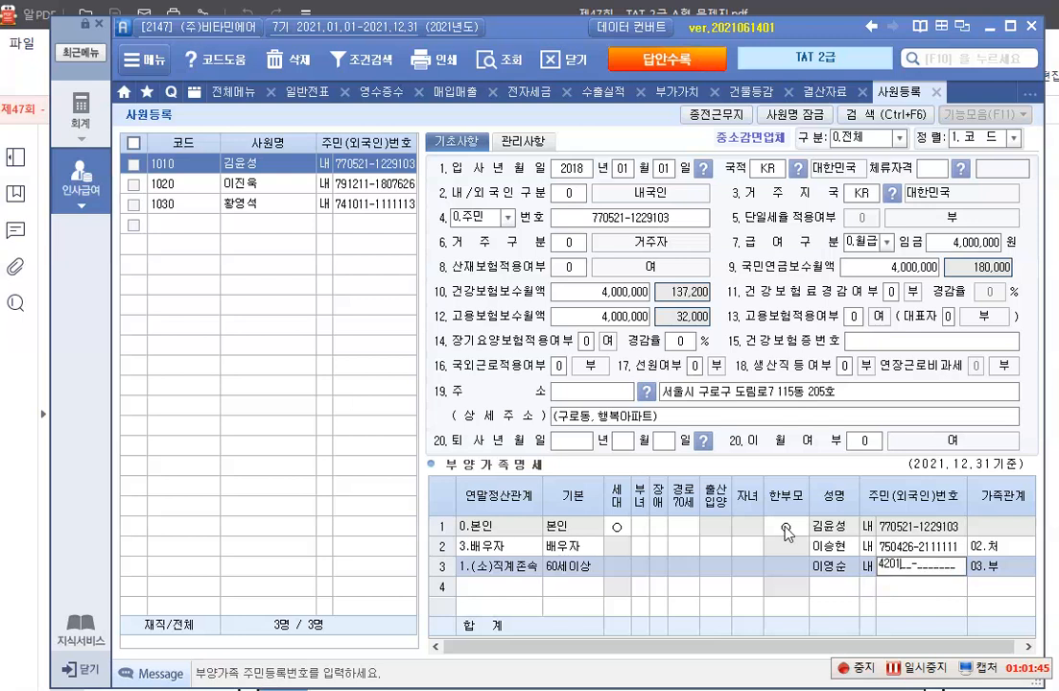
Enter the mother's resident registration number and complete the row
key(Return)
key(Return)
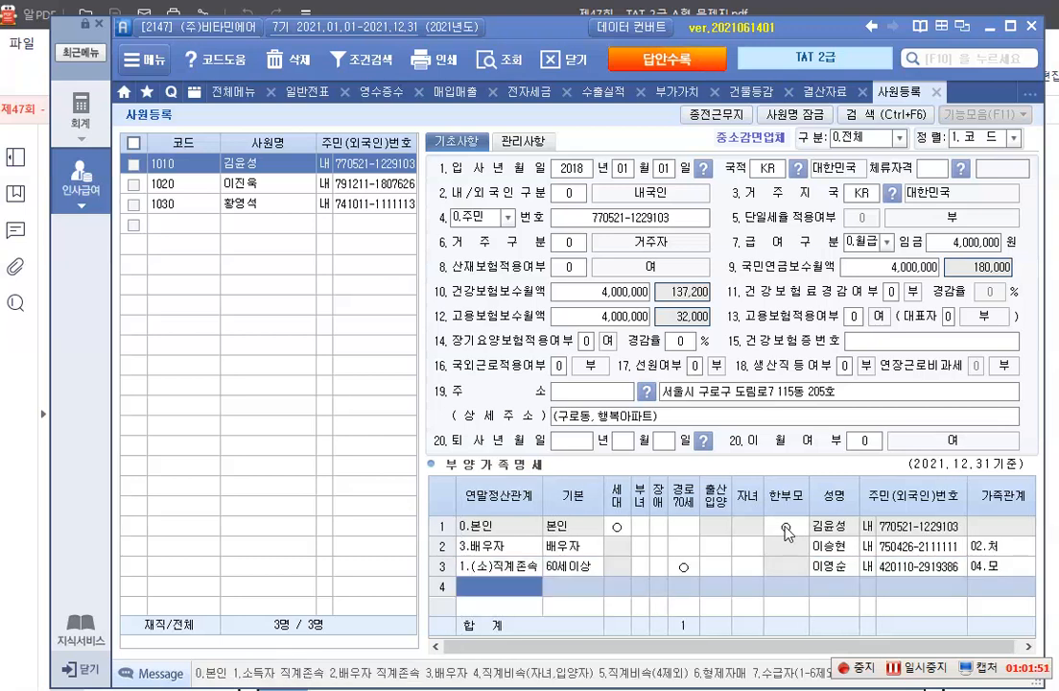
Add a 부양가족명세 row for the first child with relation 4.직계비속 and 기본 20세이하, and enter the child's name
text(4)
key(Return)
key(Return)
key(Return)
key(Return)
key(Return)
key(Return)
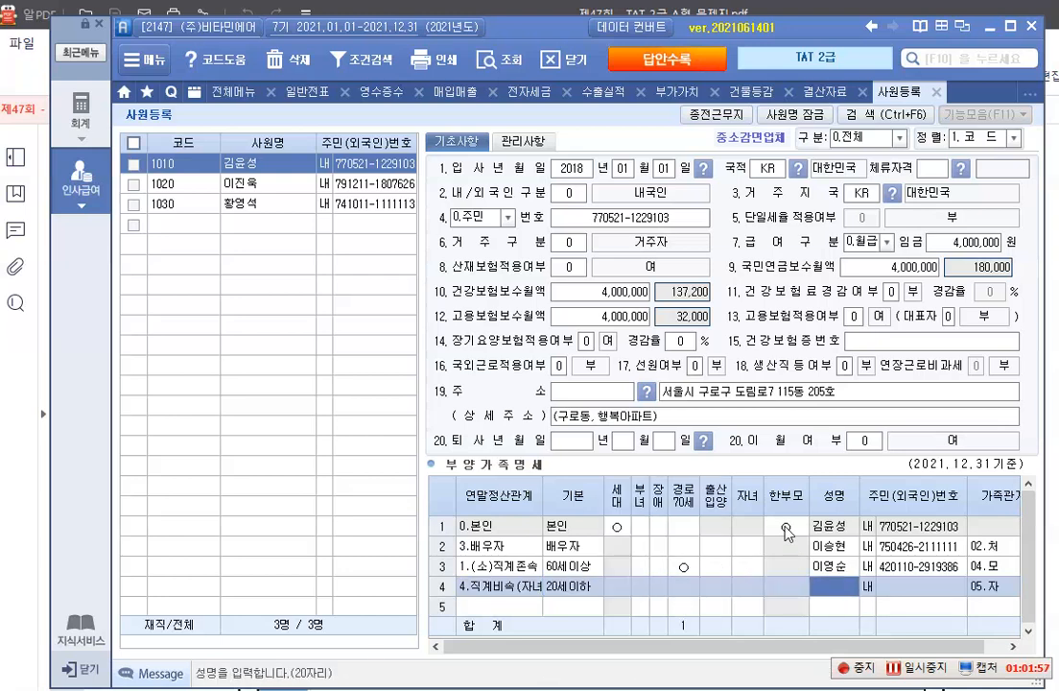
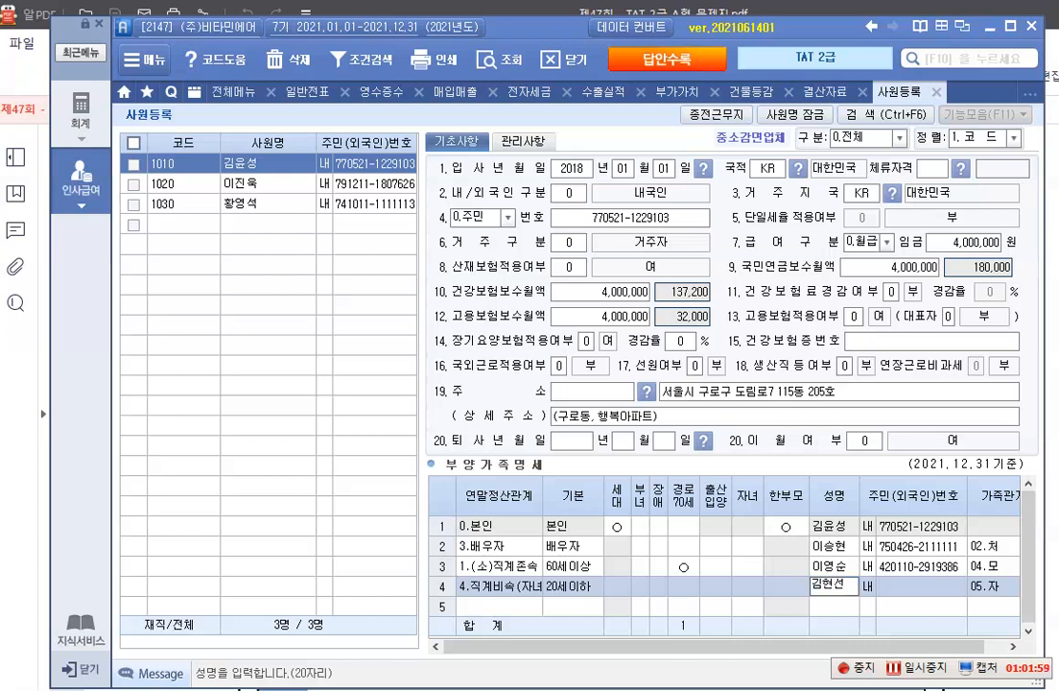
key(Return)
key(Return)
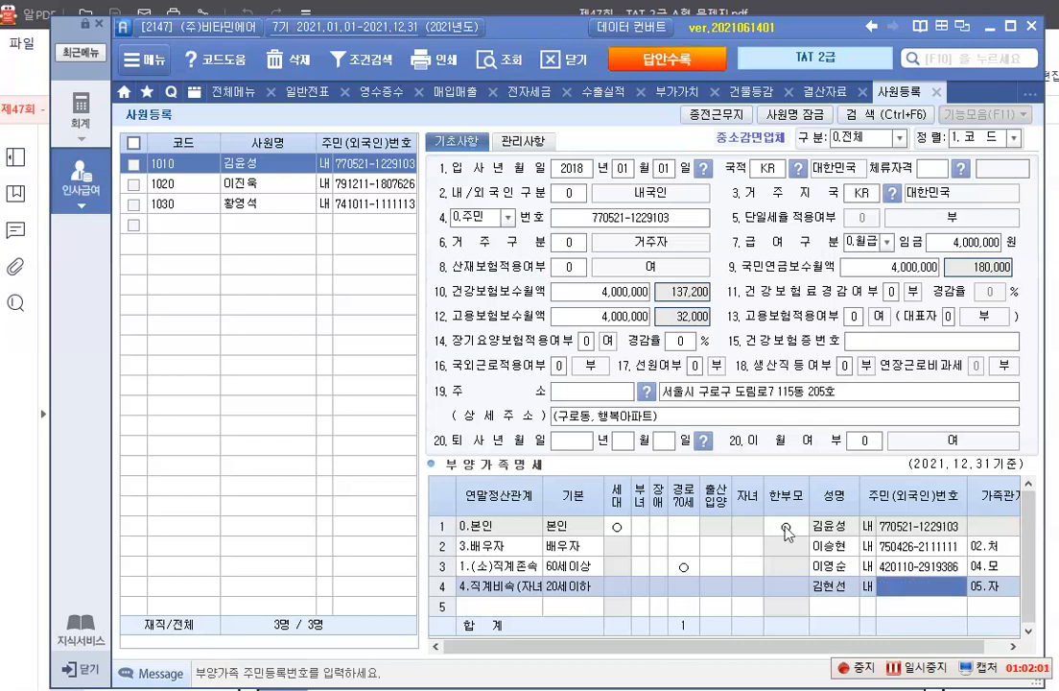
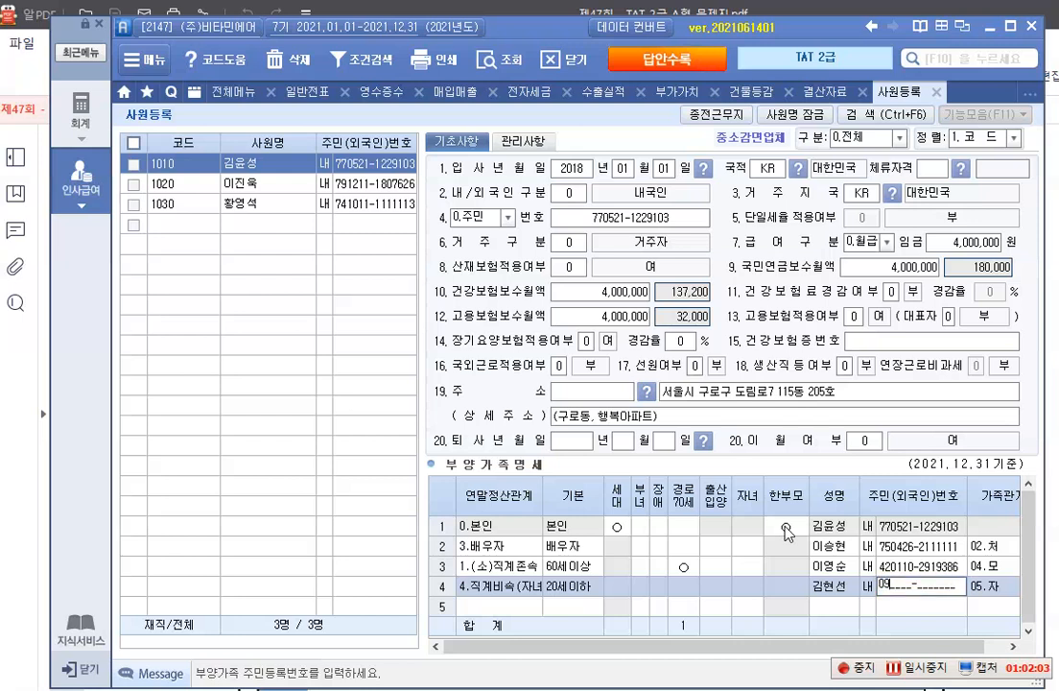
Enter the first child's resident registration number and complete the row
key(Return)
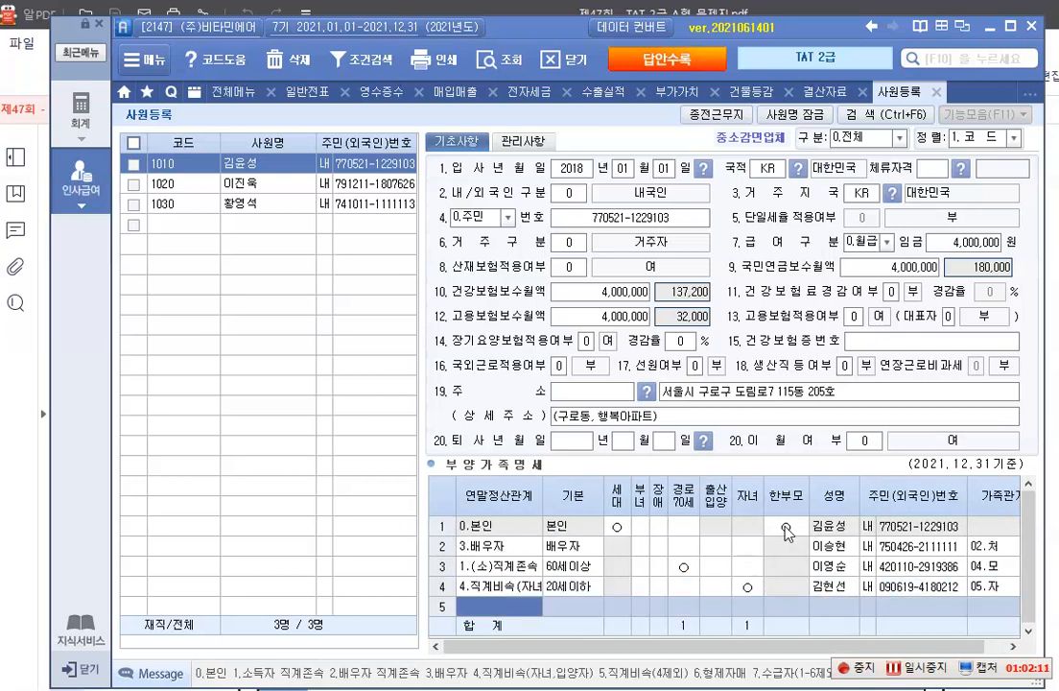
Add a 부양가족명세 row for the second child with relation 4.직계비속 and 기본 20세이하, and enter the child's name
text(4)
key(Return)
key(Return)
key(Return)
key(Return)
key(Return)
key(Return)
key(Return)
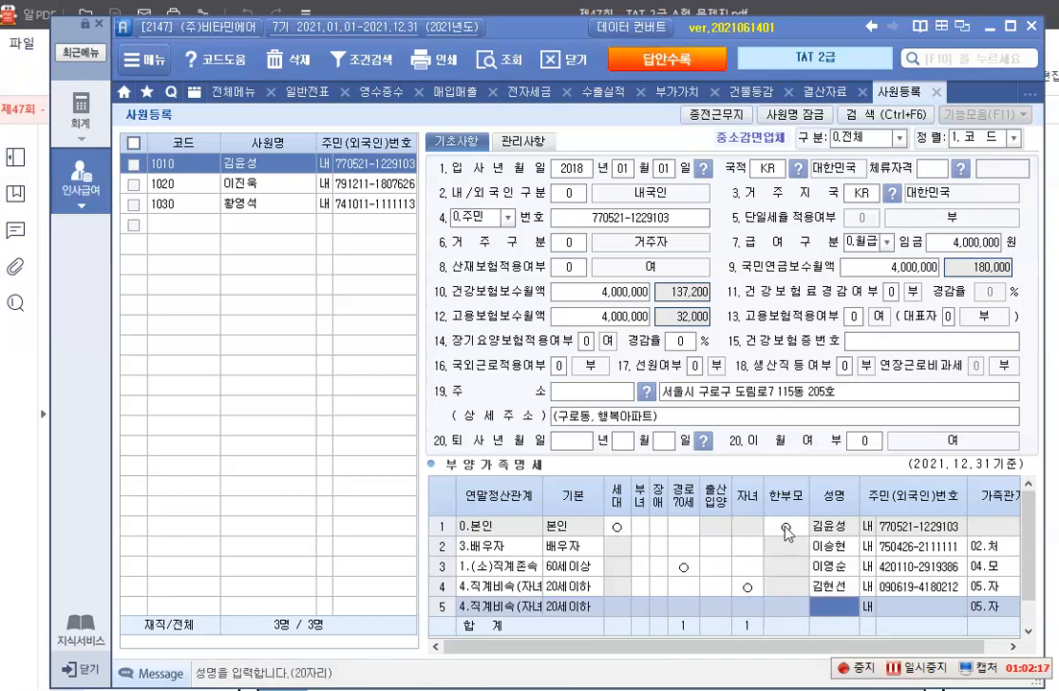
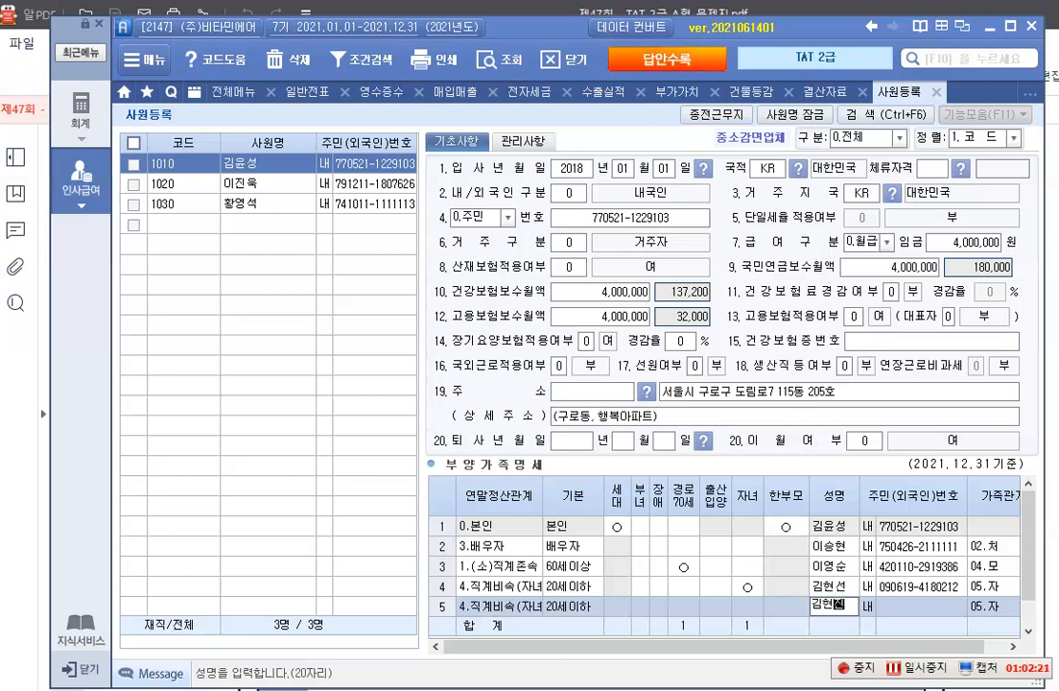
key(Return)
key(Return)
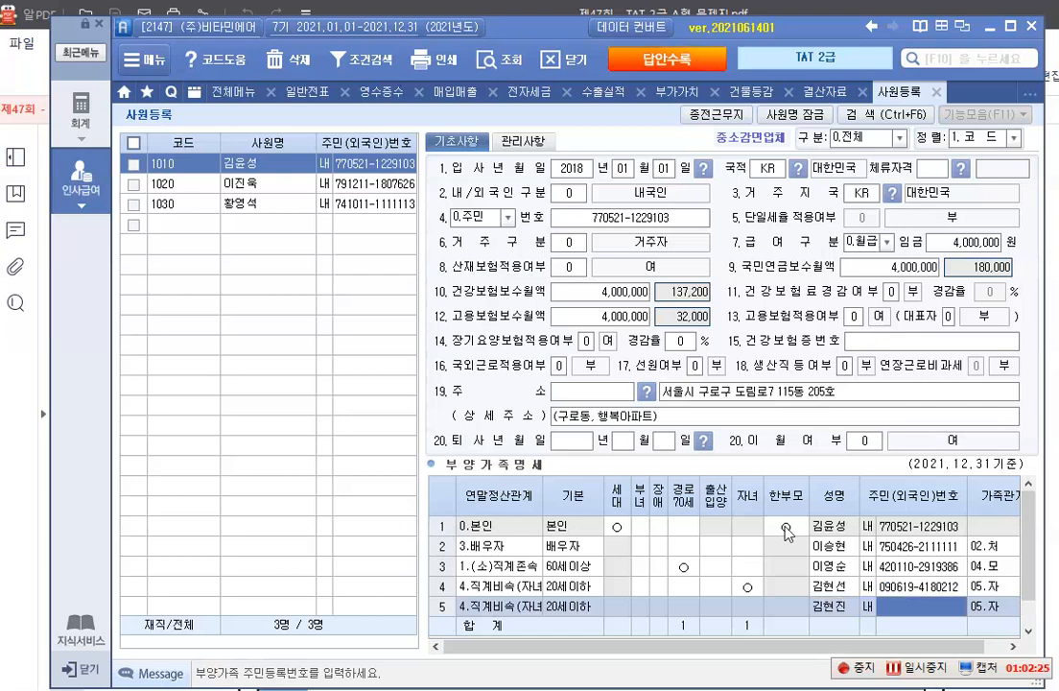
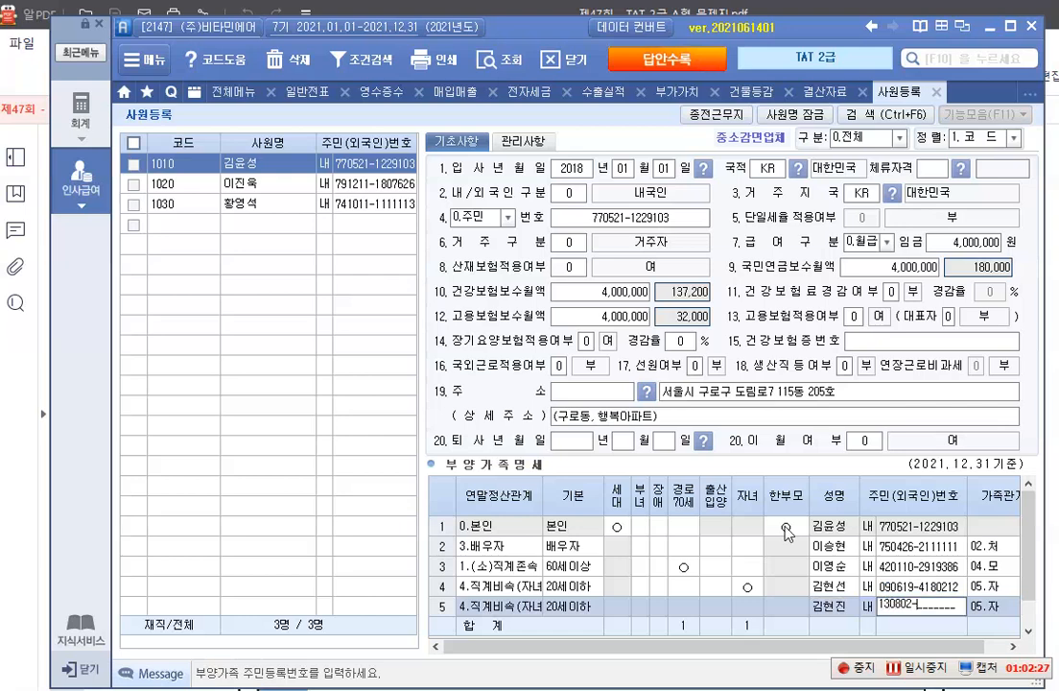
Enter the second child's resident registration number and complete the row
key(Return)
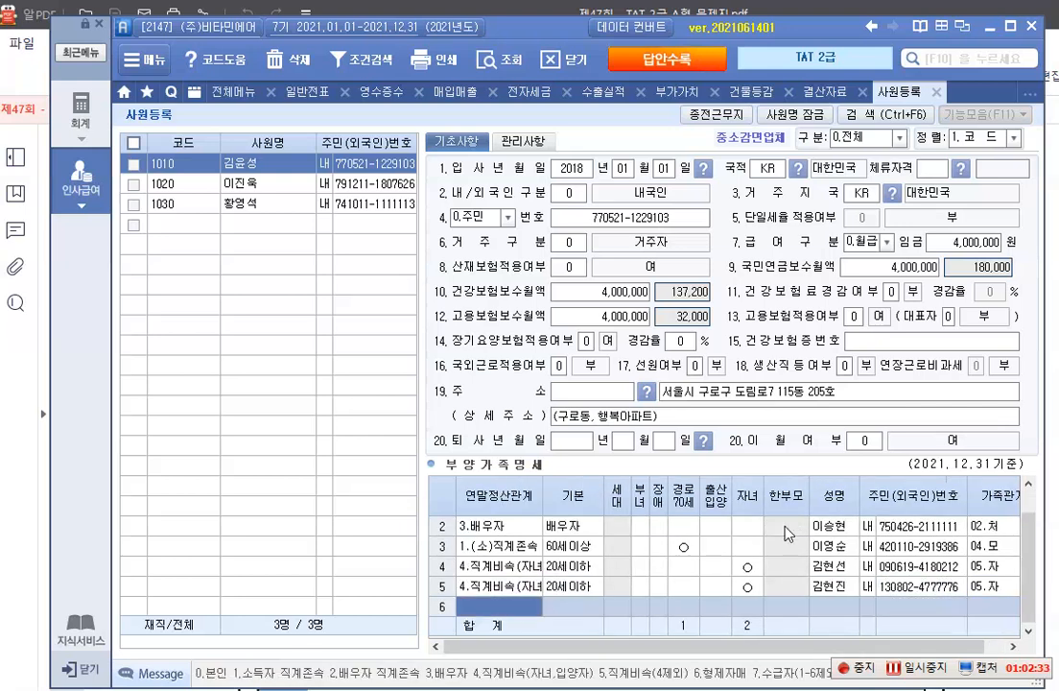
Add a 부양가족명세 row for the sibling with relation 6.형제자매 and enter the sibling's name
text(6)
key(Return)
key(Return)
key(Return)
key(Return)
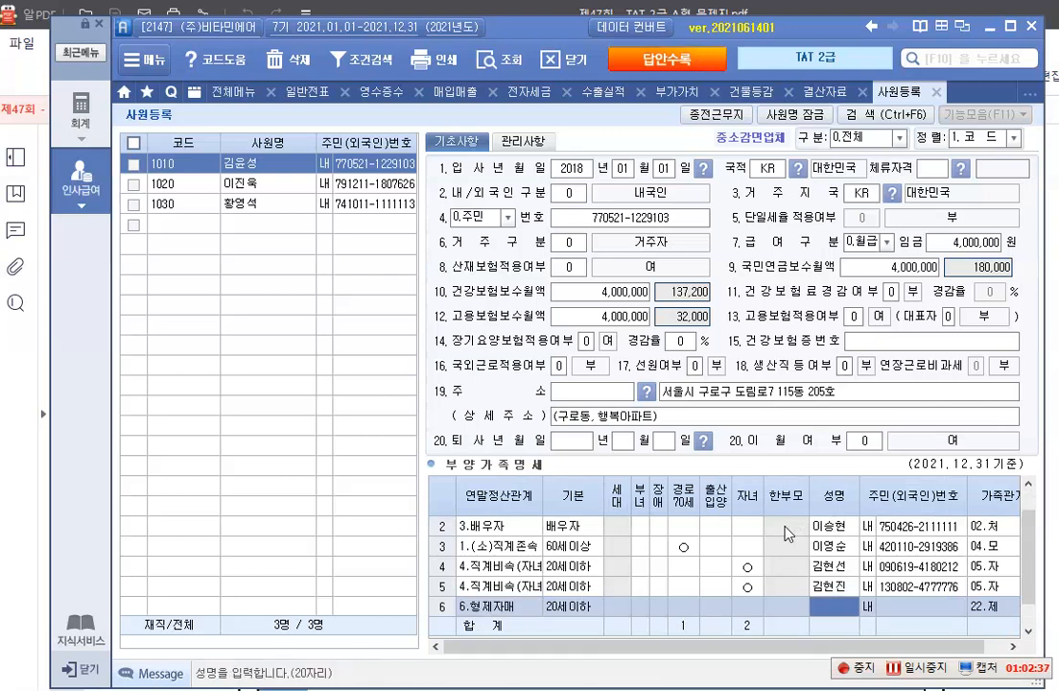
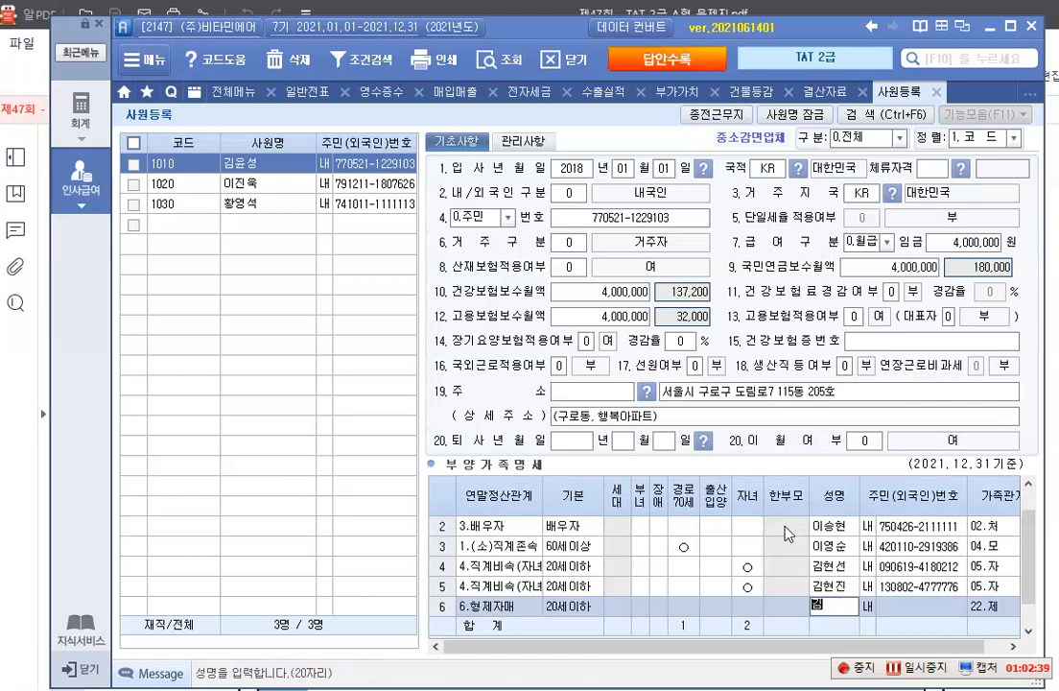
key(Return)
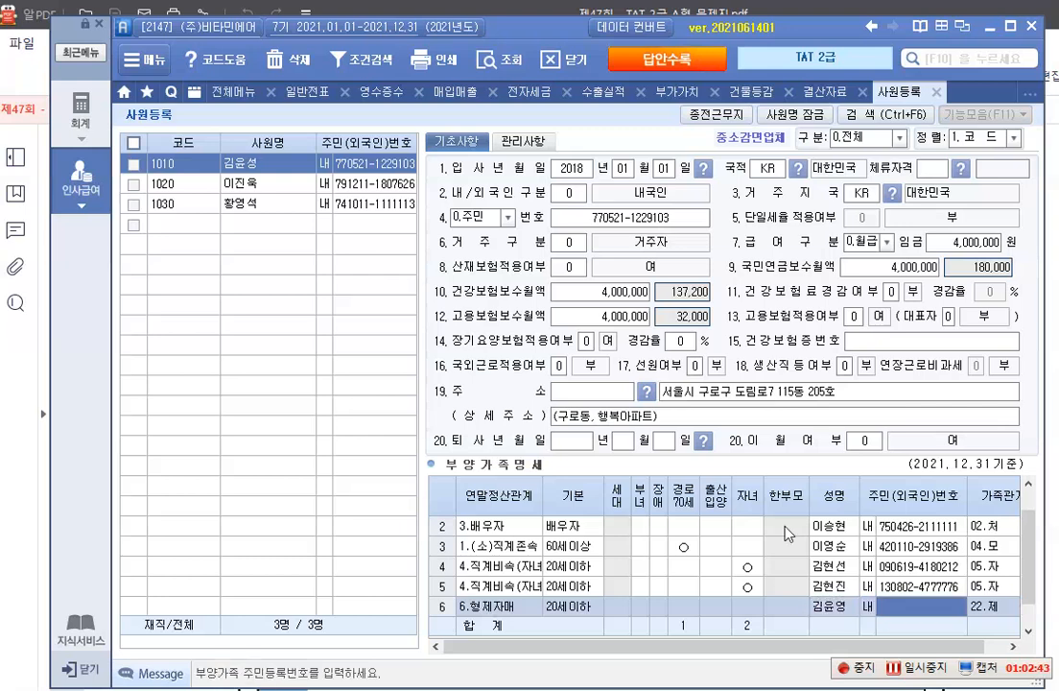
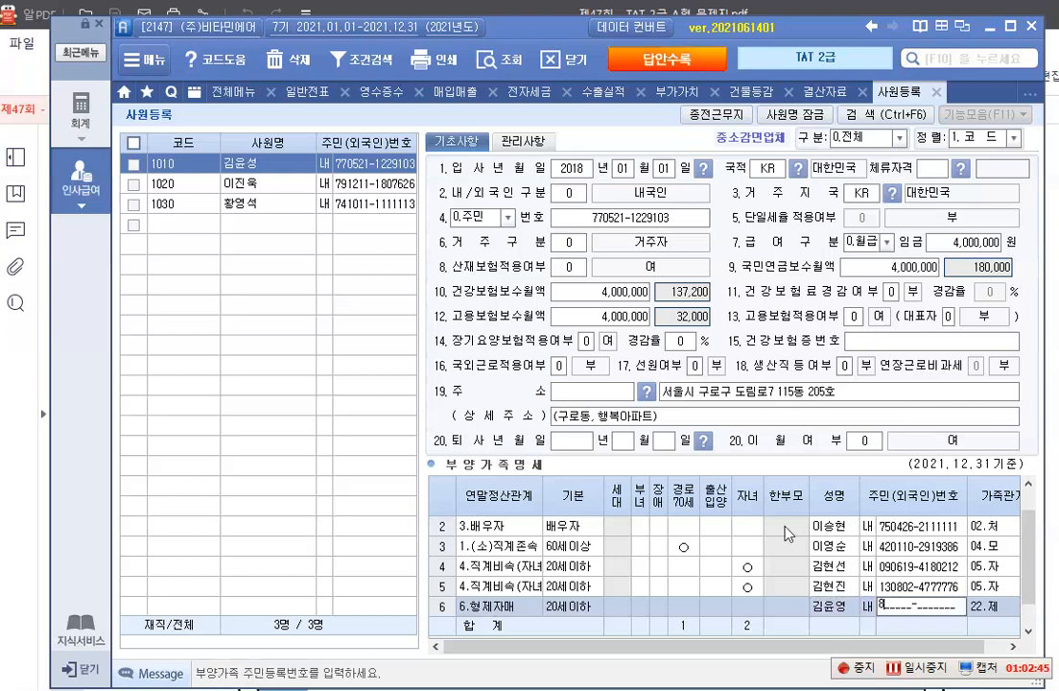
Enter the sibling's resident registration number and complete the row with family relation 30.누이
key(Return)
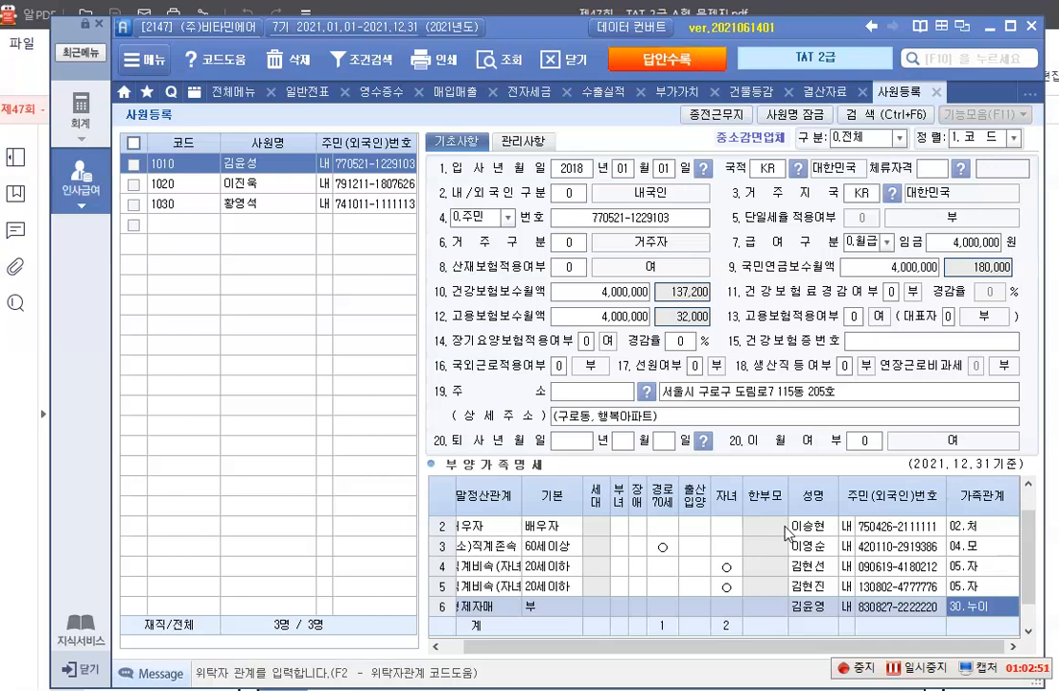
key(Return)
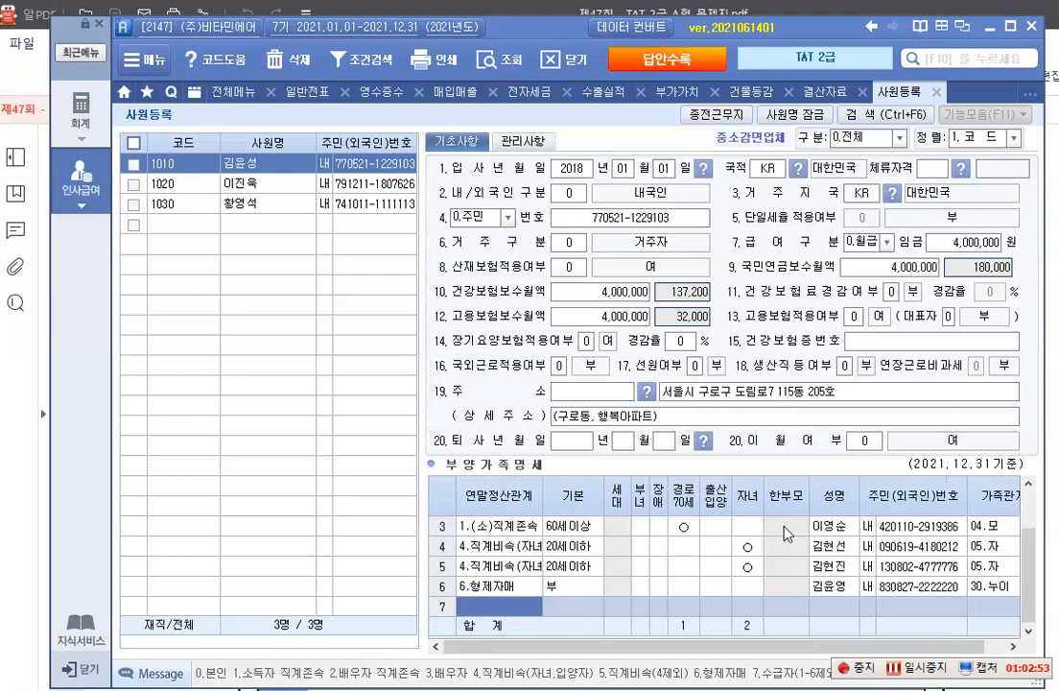
Switch to the exam PDF and examine the sibling's 장애인증명서 in 자료 2 and the 자료설명 notes on the dependants
click(491, 592)
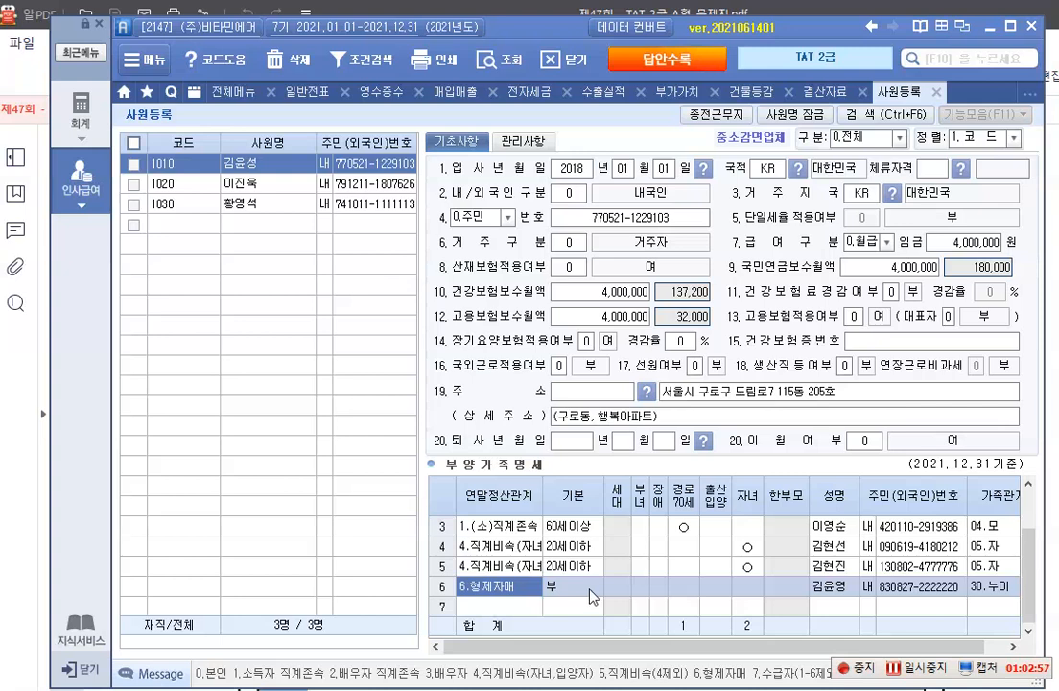
click(821, 589)
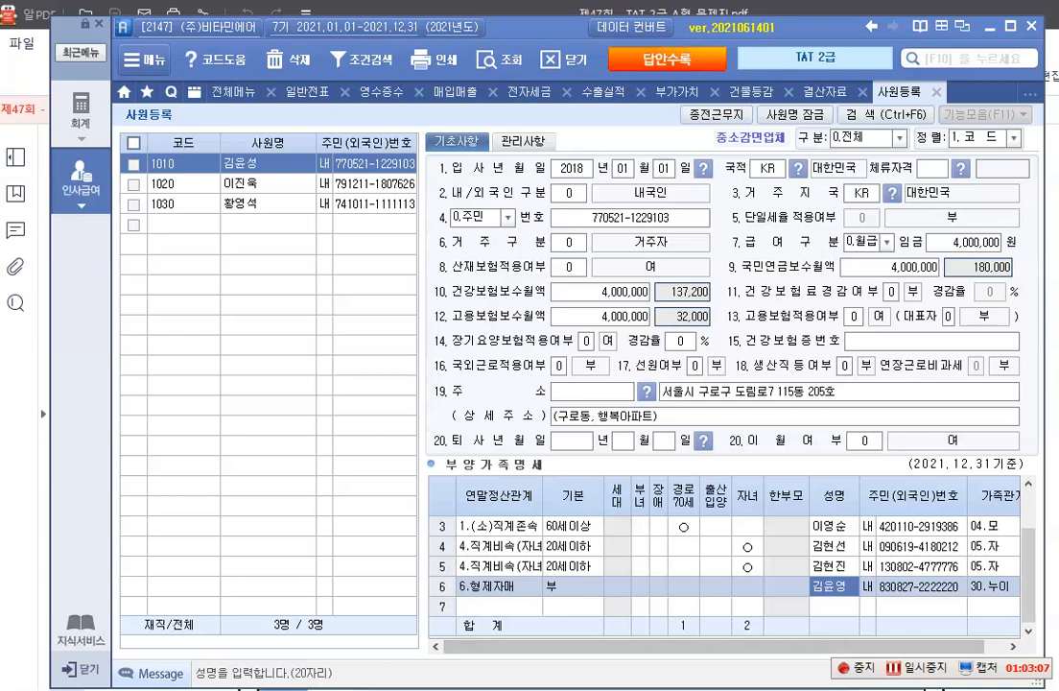
click(416, 690)
scroll(413, 416, down, 3)
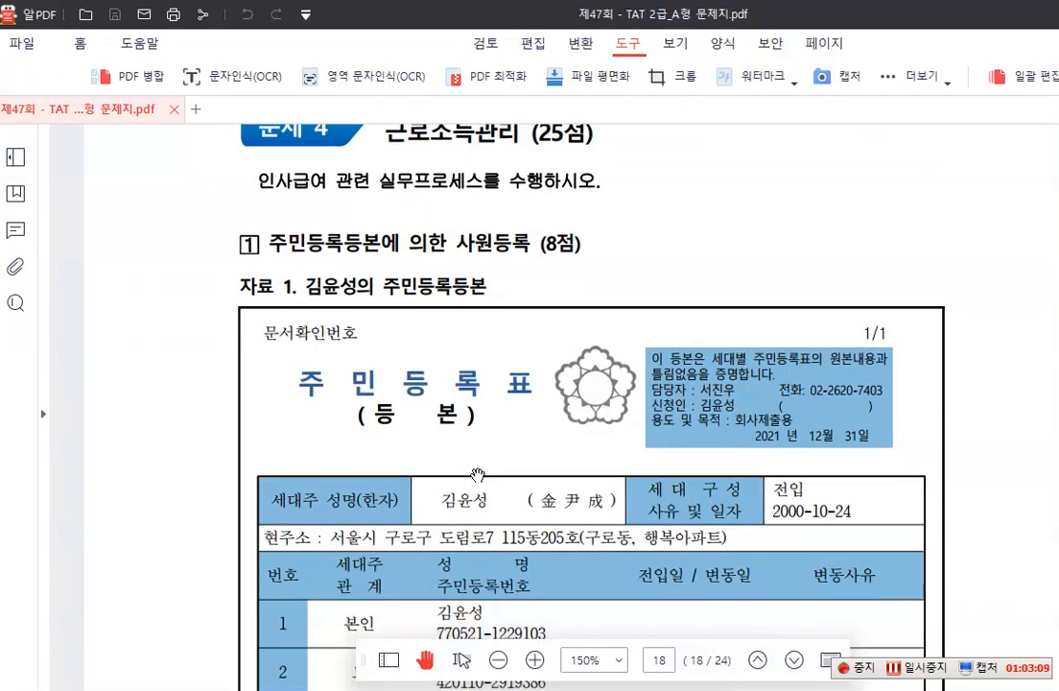
scroll(477, 472, down, 10)
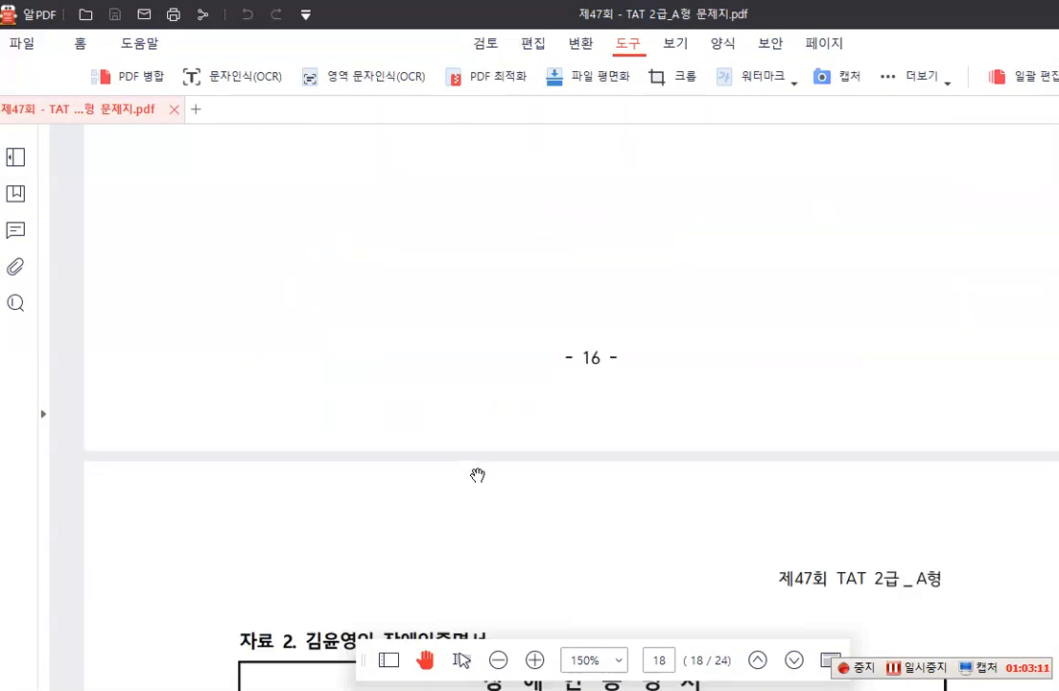
scroll(476, 472, down, 1)
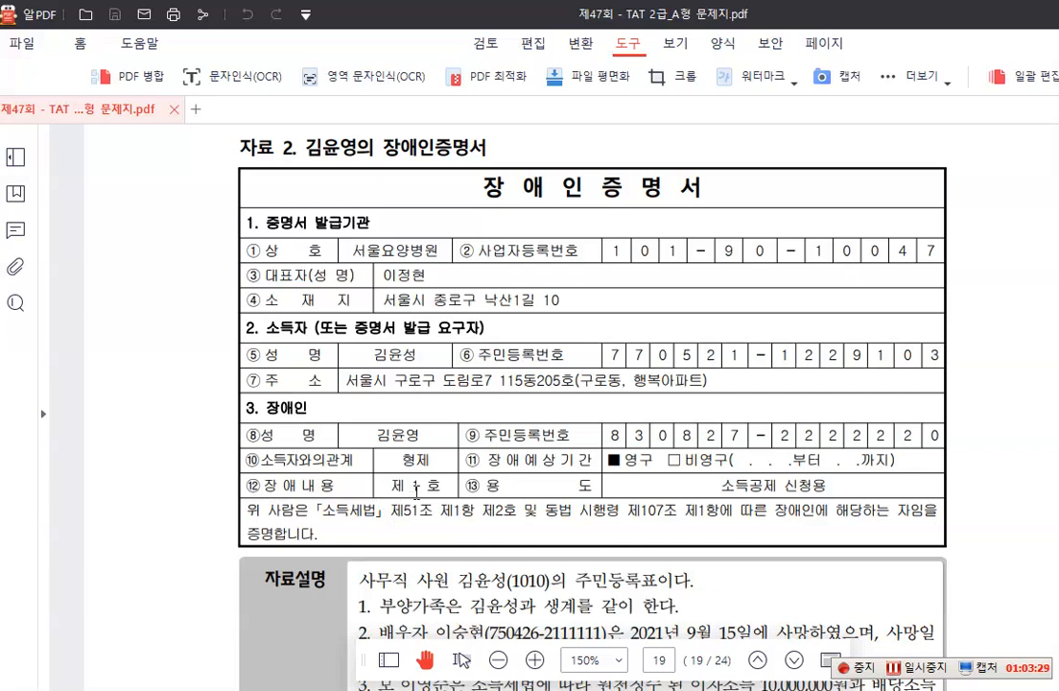
scroll(417, 490, down, 3)
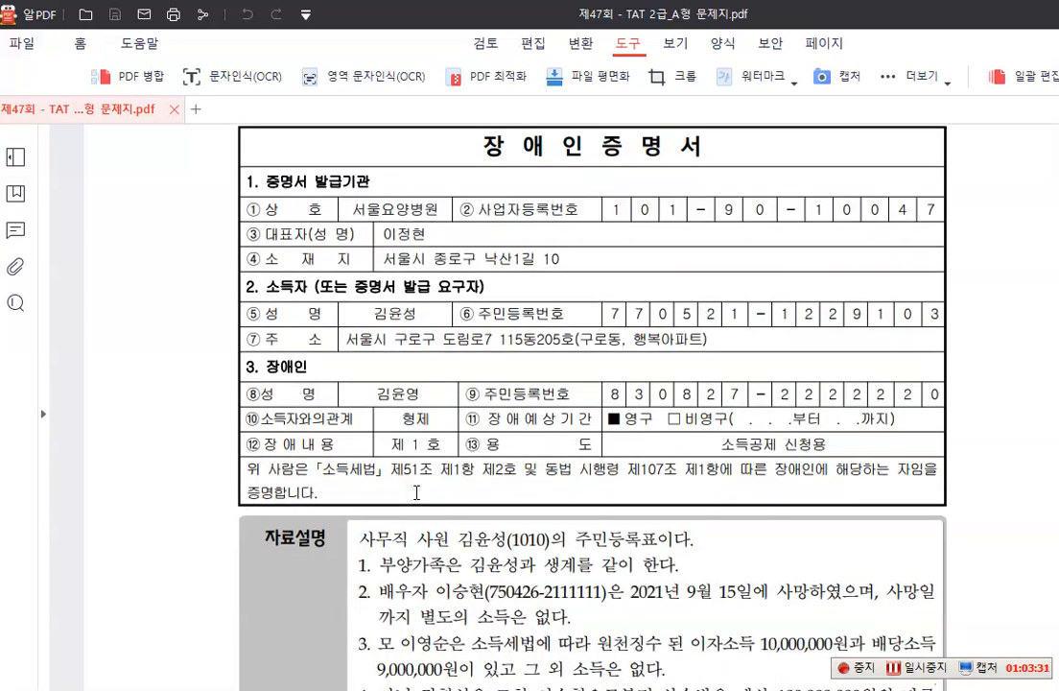
scroll(416, 490, down, 1)
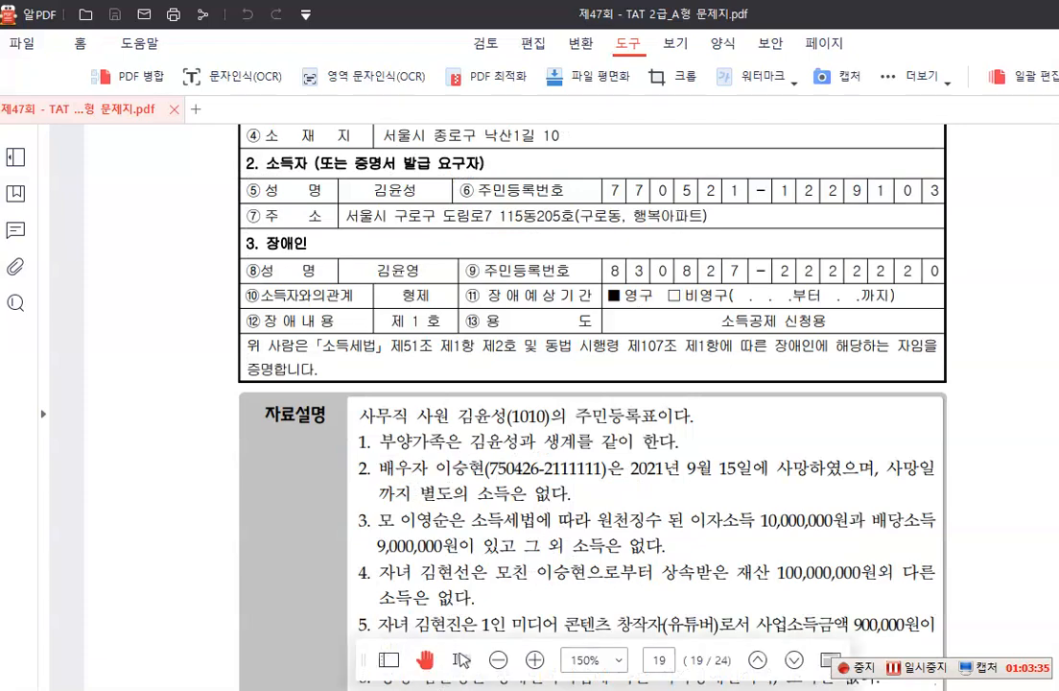
Return to 사원등록 and set the sibling's 기본 to 5.장애인 with 장애 type 1 (장애인복지법에 따른 장애인)
key(alt+Tab)
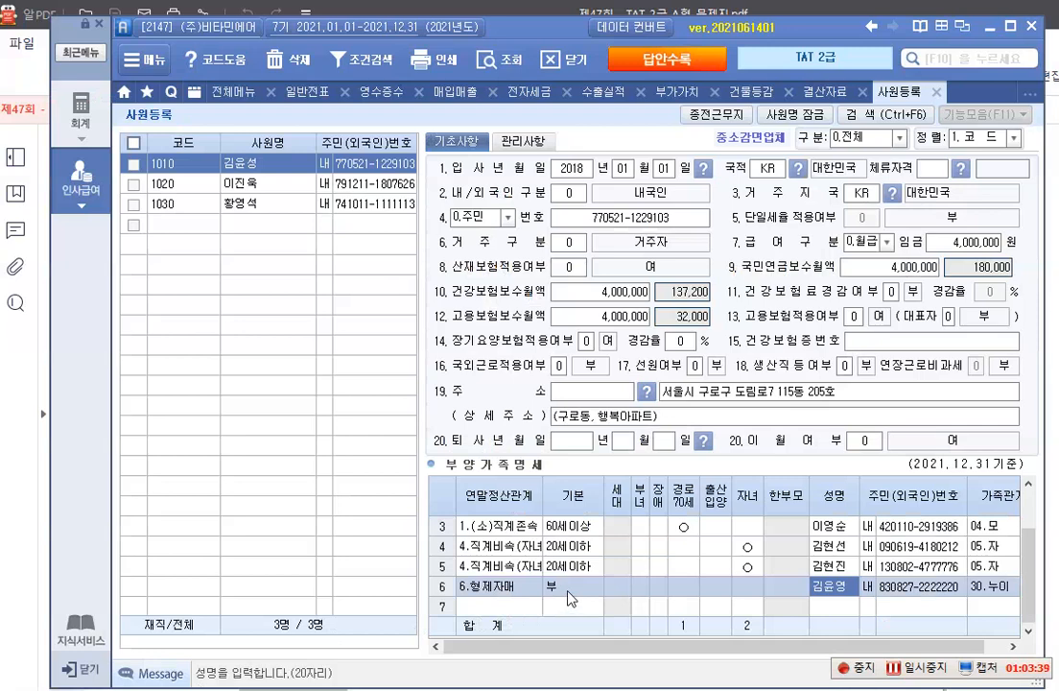
click(568, 591)
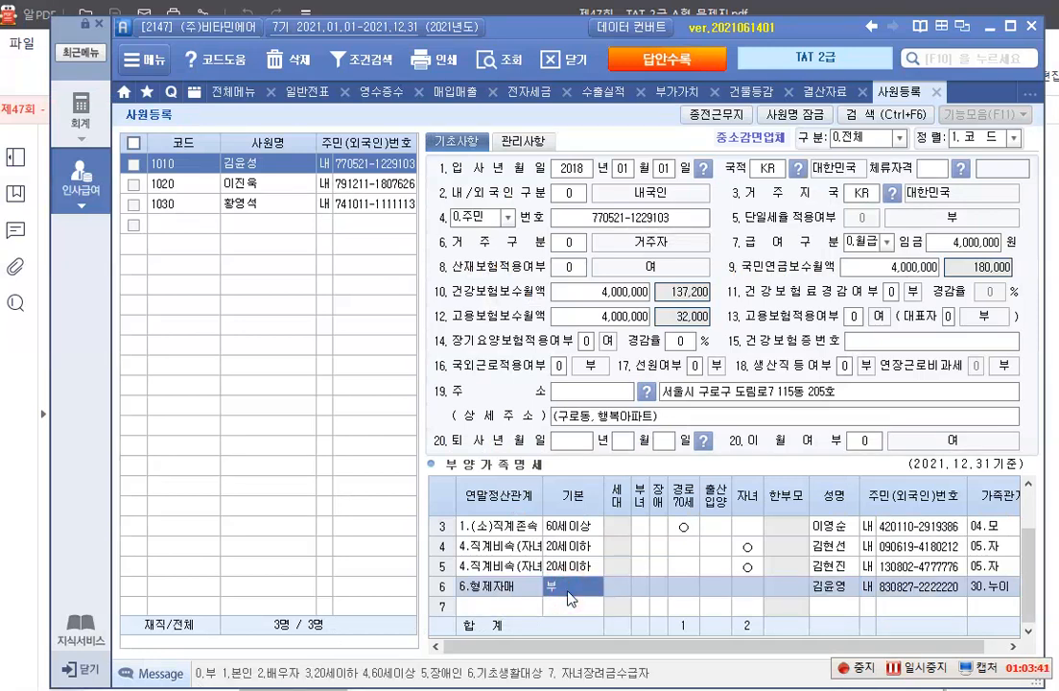
text(5)
key(Return)
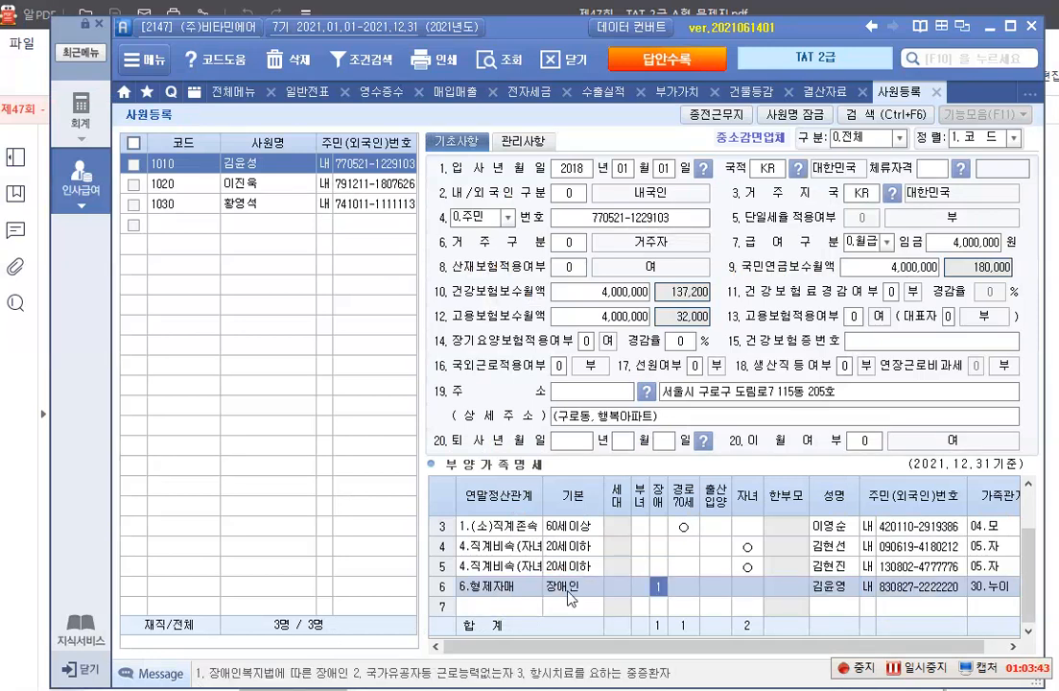
text(1)
click(658, 587)
Switch to the exam PDF and examine item 2's July payroll data for employee 1020 and the 수당 및 공제요건 table
key(alt+Tab)
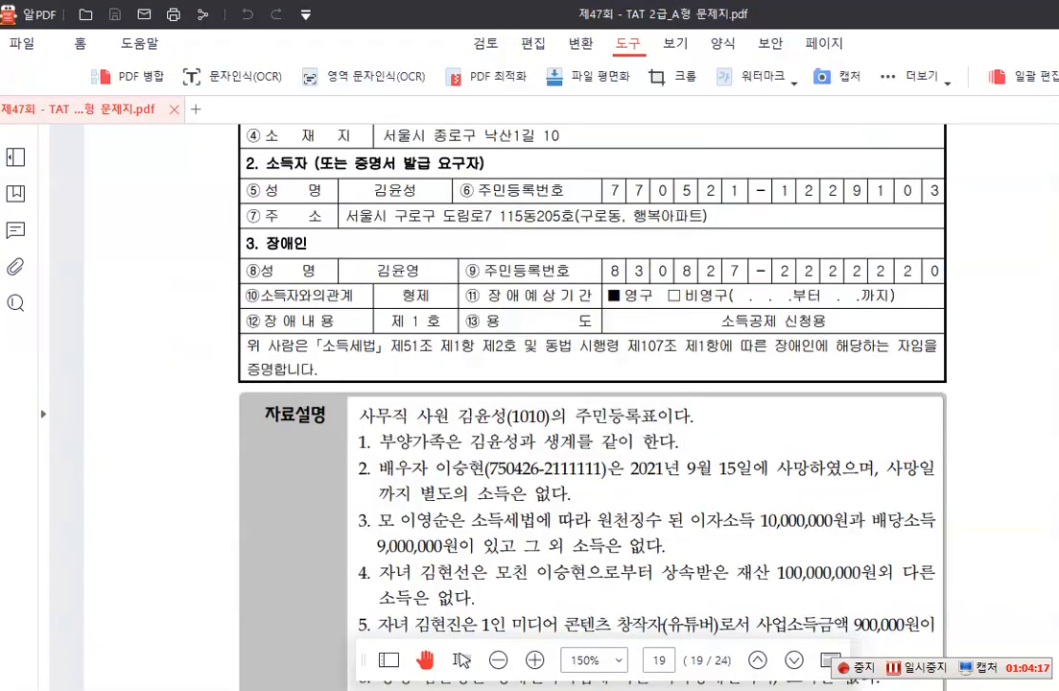
scroll(454, 491, down, 6)
scroll(454, 491, down, 8)
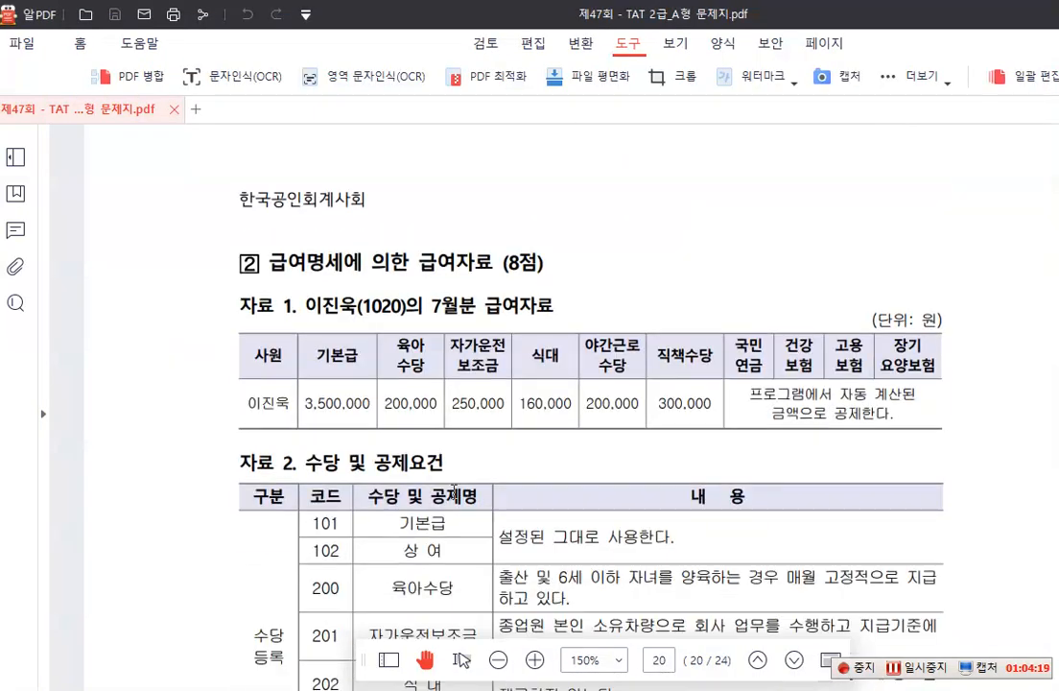
scroll(453, 492, down, 3)
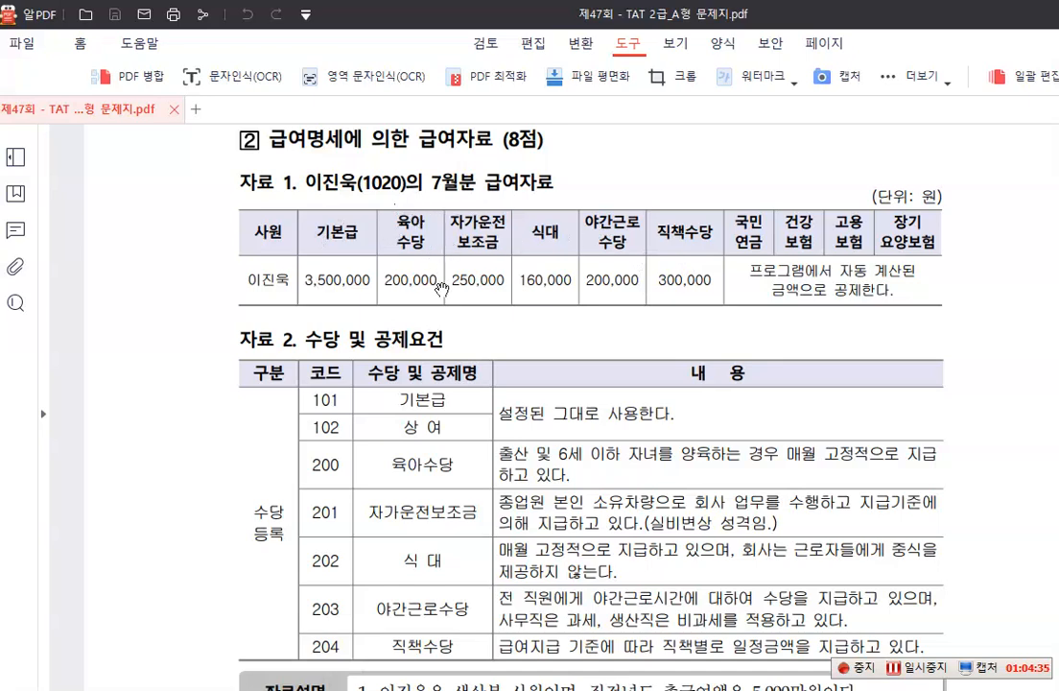
scroll(488, 298, down, 1)
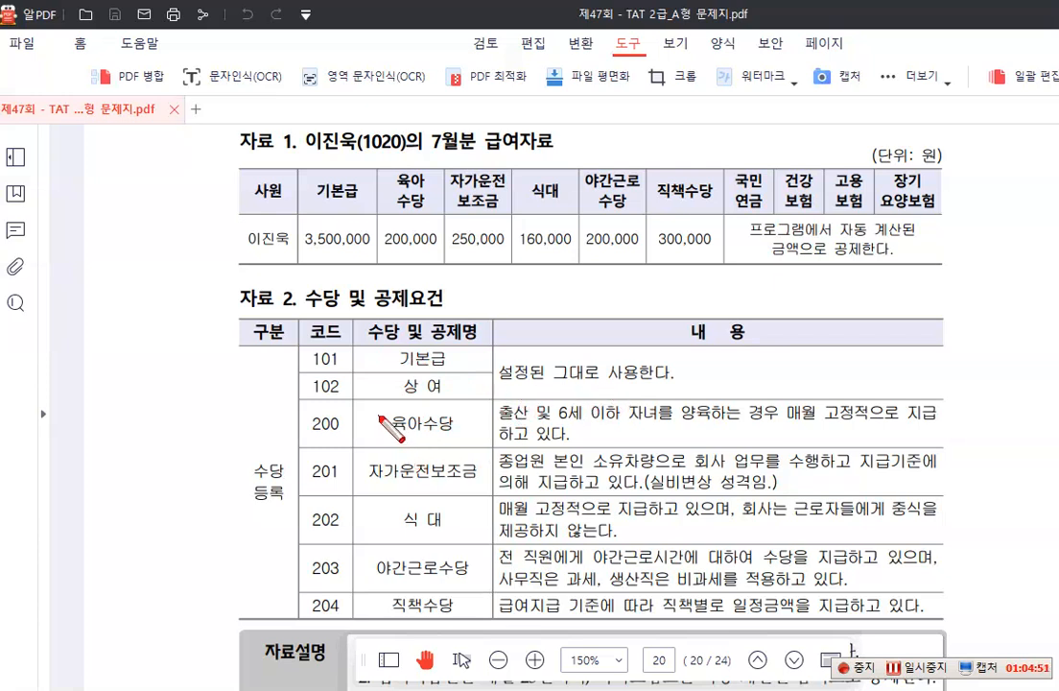
Mark 육아수당, 자가운전보조금, 실비변상 성격임, 식대 and 야간근로수당 with red boxes in the 수당 및 공제요건 table
drag(383, 411, 471, 441)
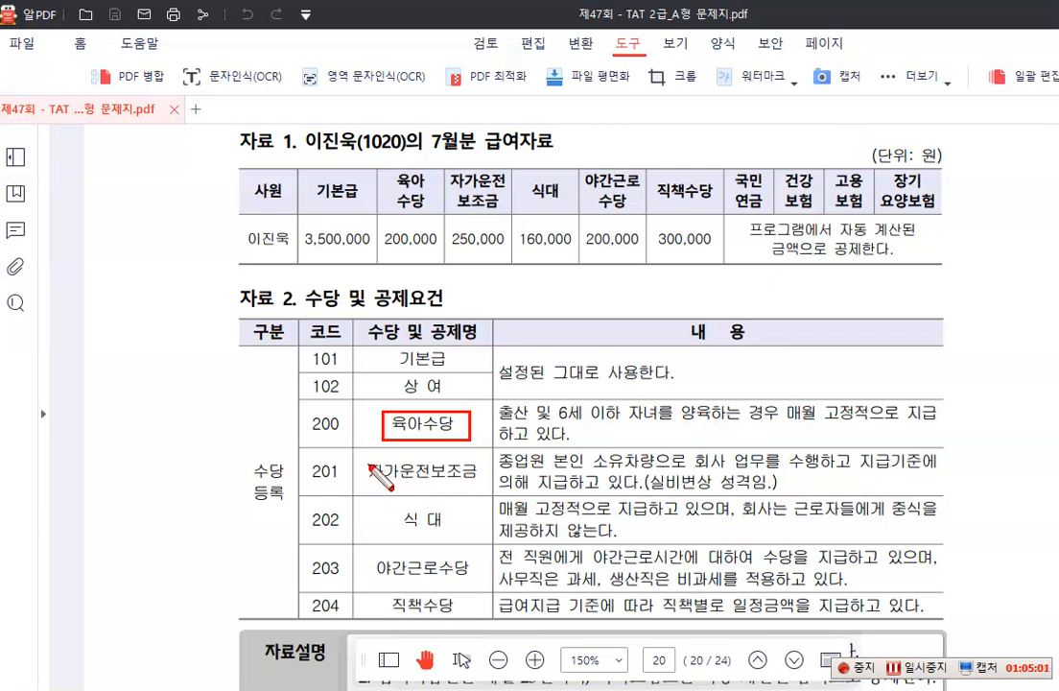
drag(368, 457, 481, 485)
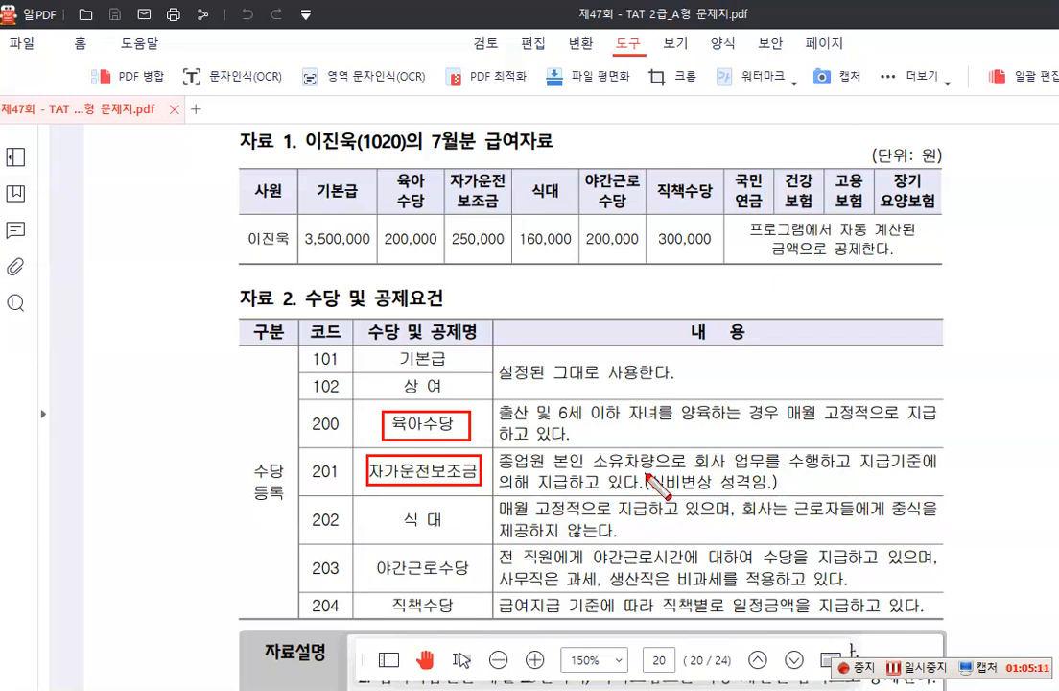
drag(645, 471, 772, 493)
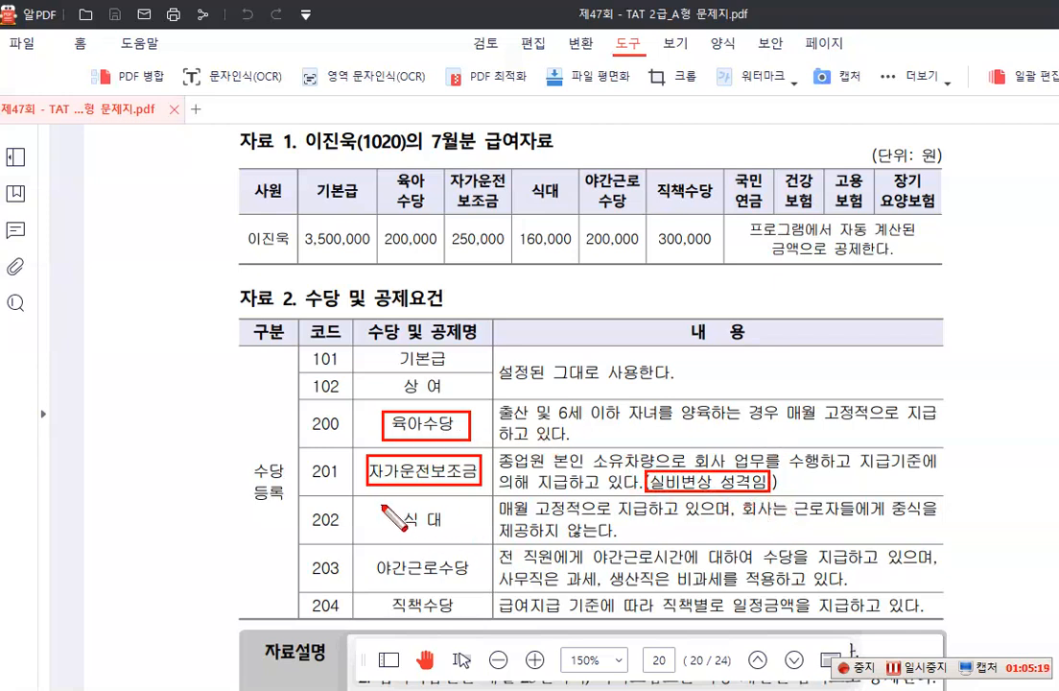
mouse_move(381, 505)
mouse_down()
mouse_move(417, 530)
mouse_move(457, 538)
mouse_up()
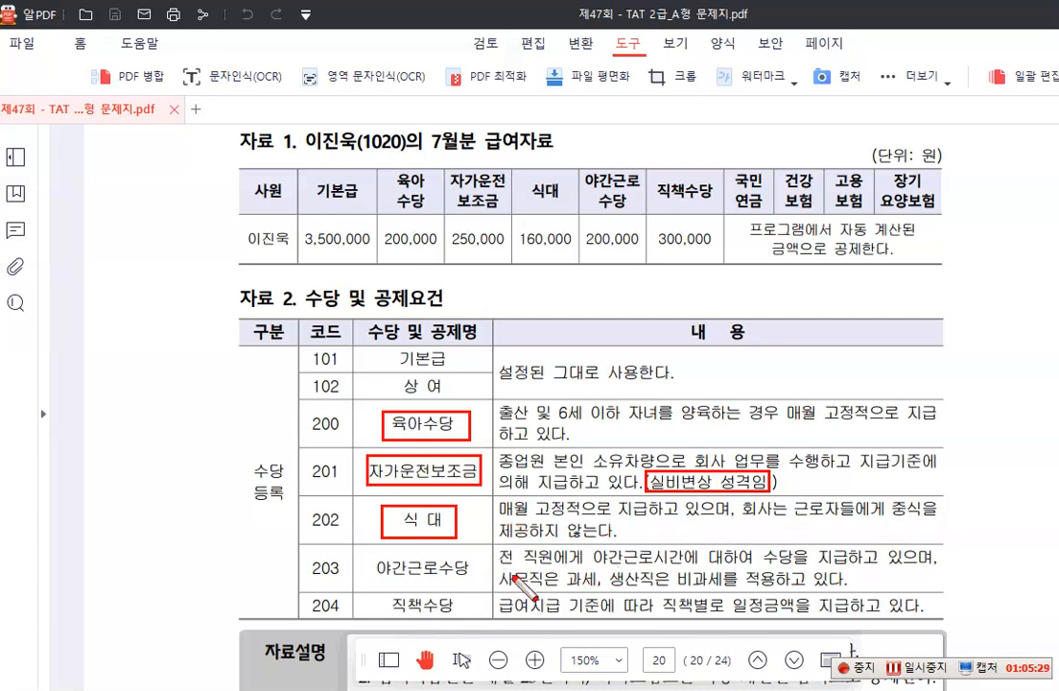
mouse_move(364, 556)
mouse_down()
mouse_move(373, 578)
mouse_move(470, 583)
mouse_up()
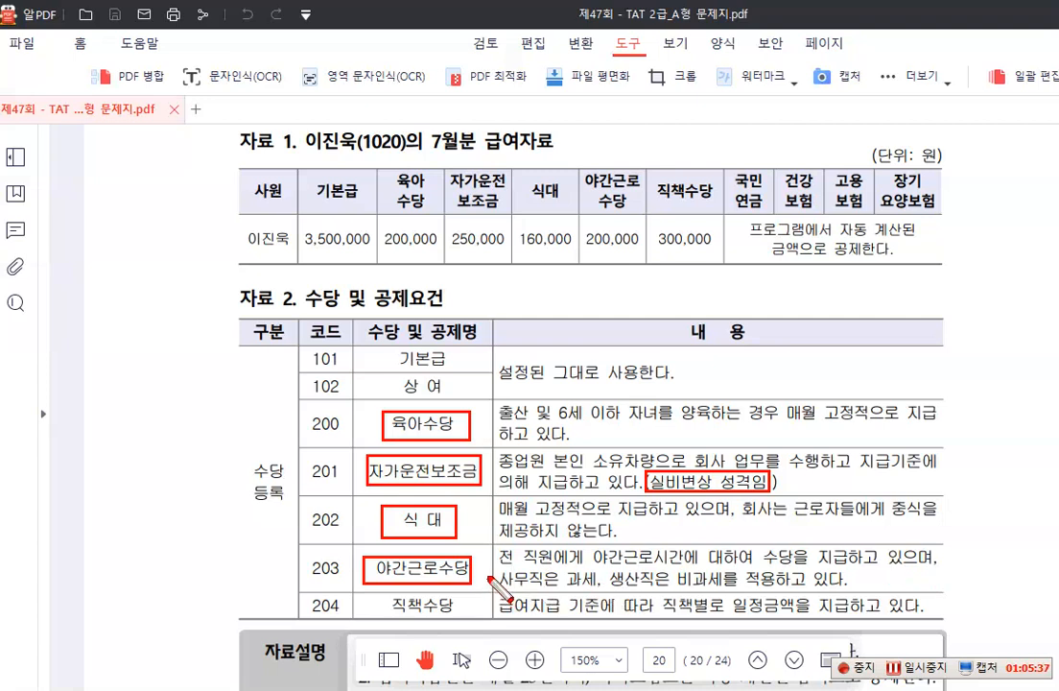
Mark 사무직은 과세 and 생산직은 비과세 with red boxes in the 야간근로수당 description, and clear the markings
mouse_move(489, 567)
mouse_down()
mouse_move(587, 596)
mouse_move(605, 589)
mouse_up()
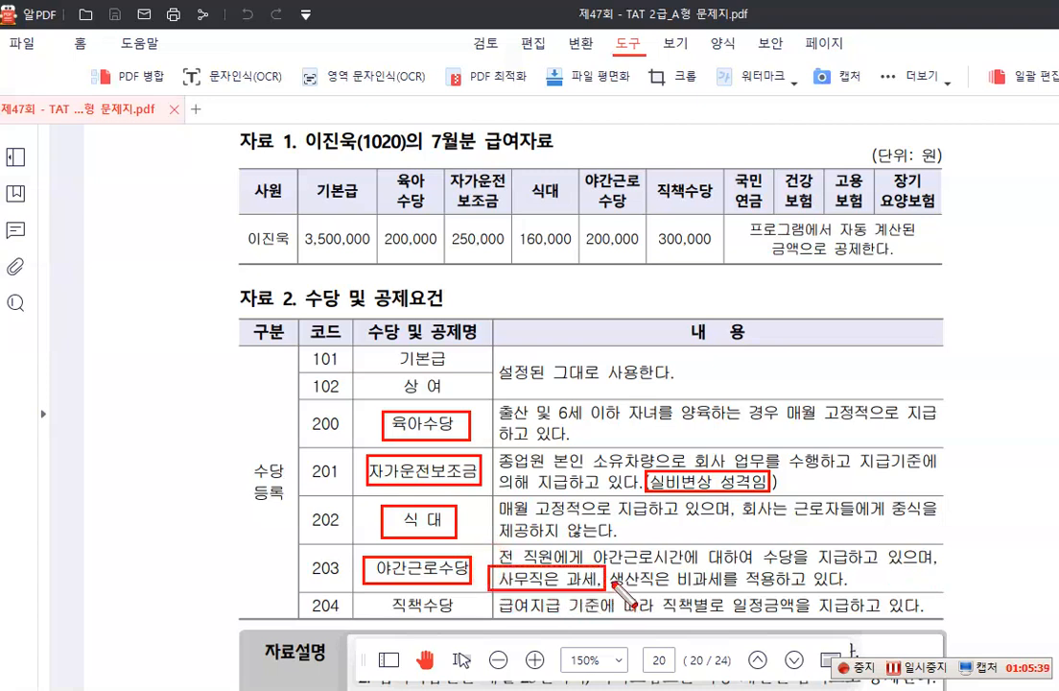
drag(720, 588, 610, 565)
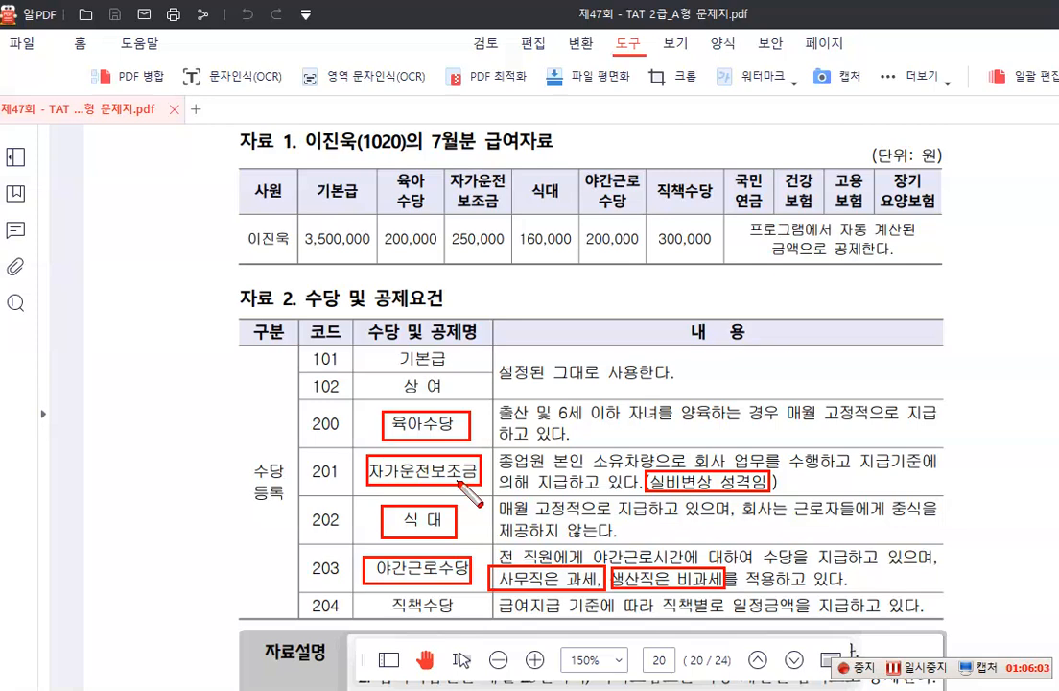
key(Escape)
Mark 생산부 사원, 직전년도 총급여액은 5,000만원, 매월 25일 and 전월 미환급 소득세 59,500원 with red boxes in 자료설명
scroll(460, 482, down, 6)
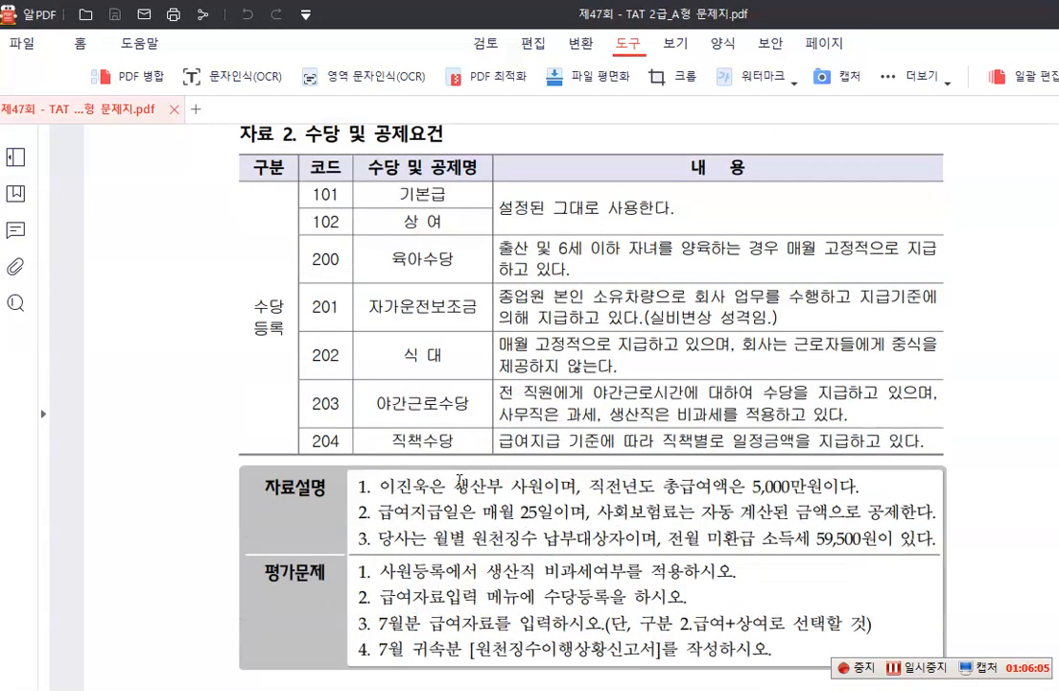
scroll(459, 480, down, 2)
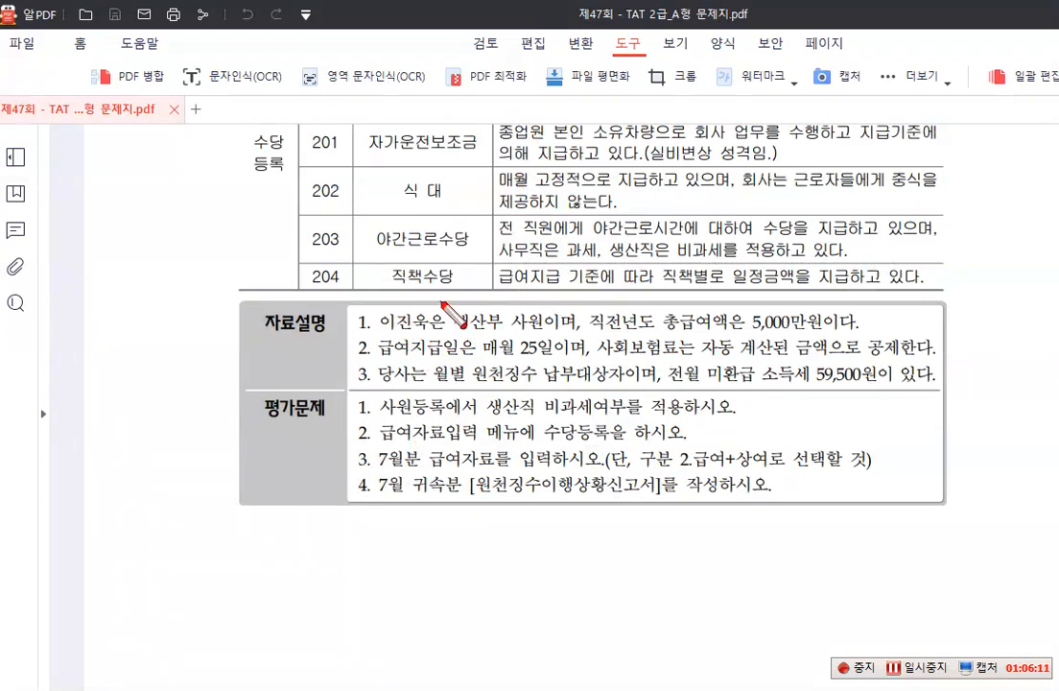
mouse_move(442, 305)
mouse_down()
mouse_move(485, 347)
mouse_move(549, 336)
mouse_up()
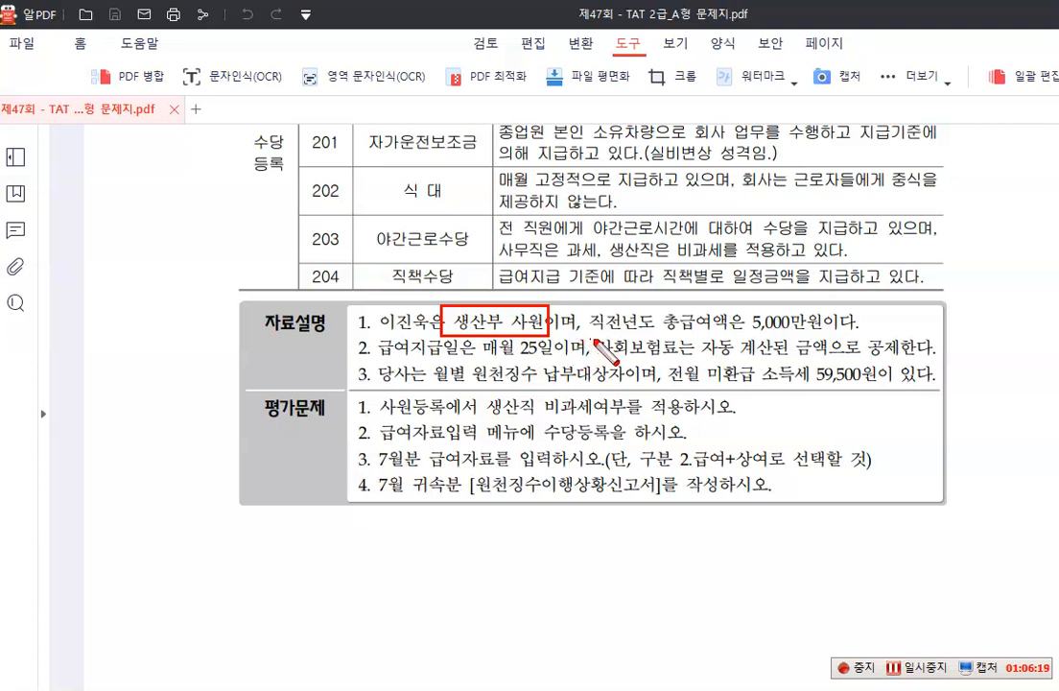
drag(529, 310, 822, 337)
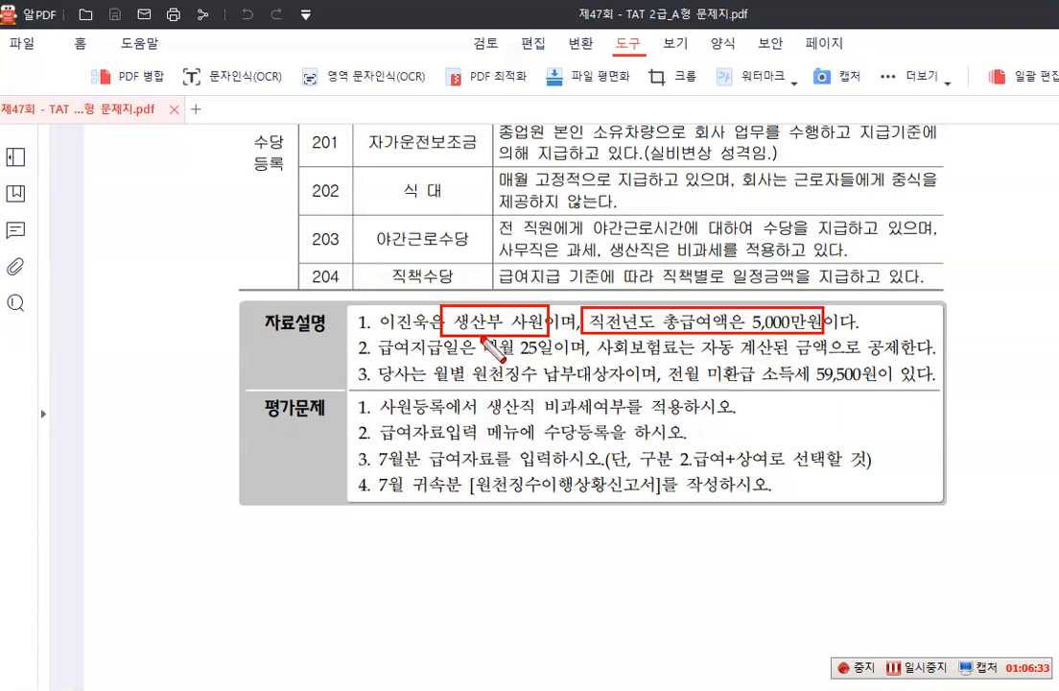
drag(480, 332, 553, 362)
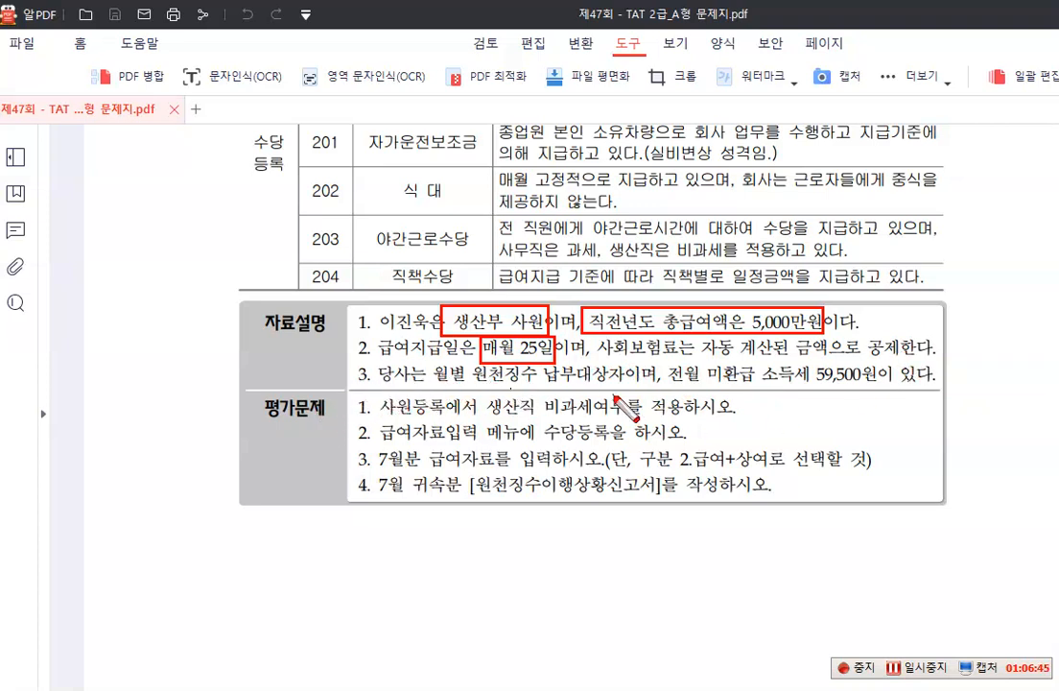
drag(664, 355, 882, 388)
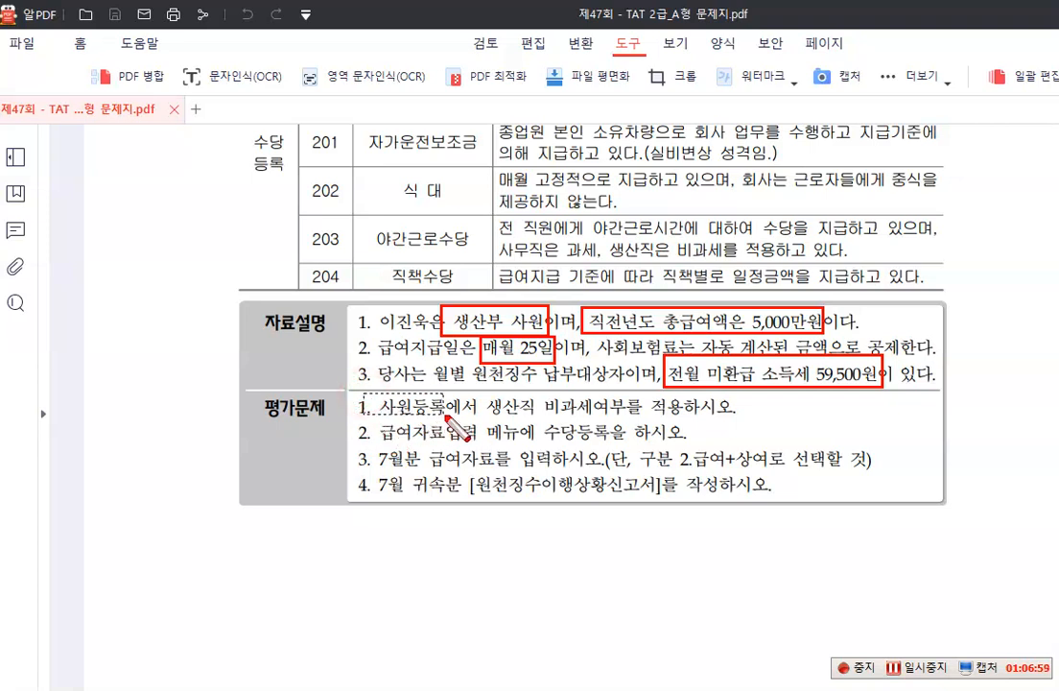
Mark 사원등록, 2.급여+상여 and [원천징수이행상황신고서] with red boxes in 평가문제, and clear all markings
drag(365, 391, 457, 417)
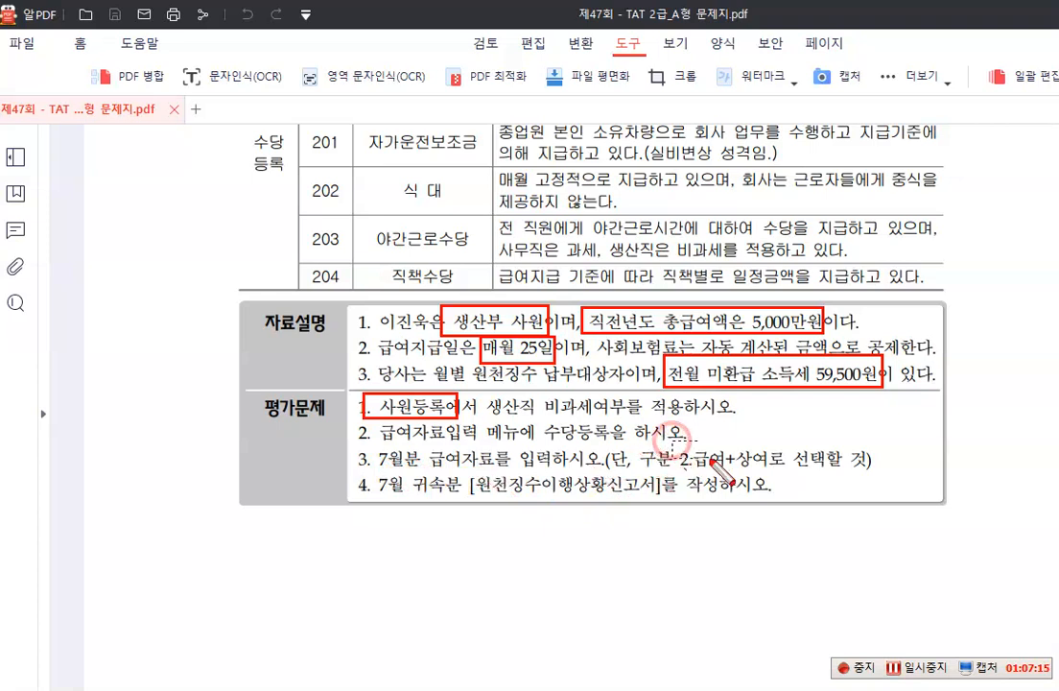
drag(672, 442, 772, 476)
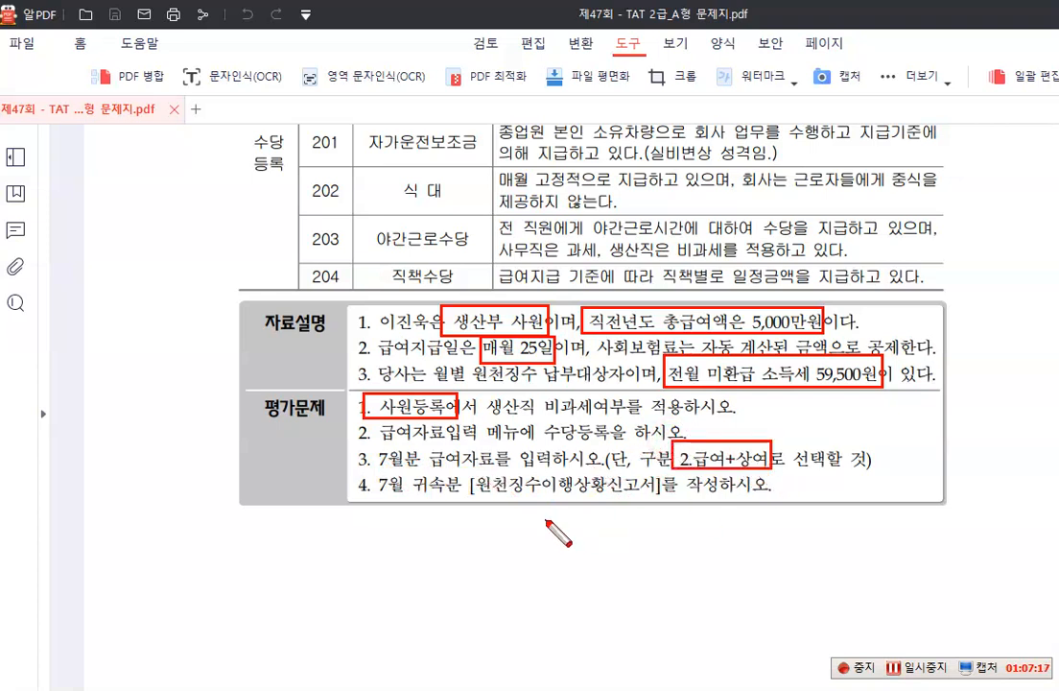
drag(468, 477, 660, 500)
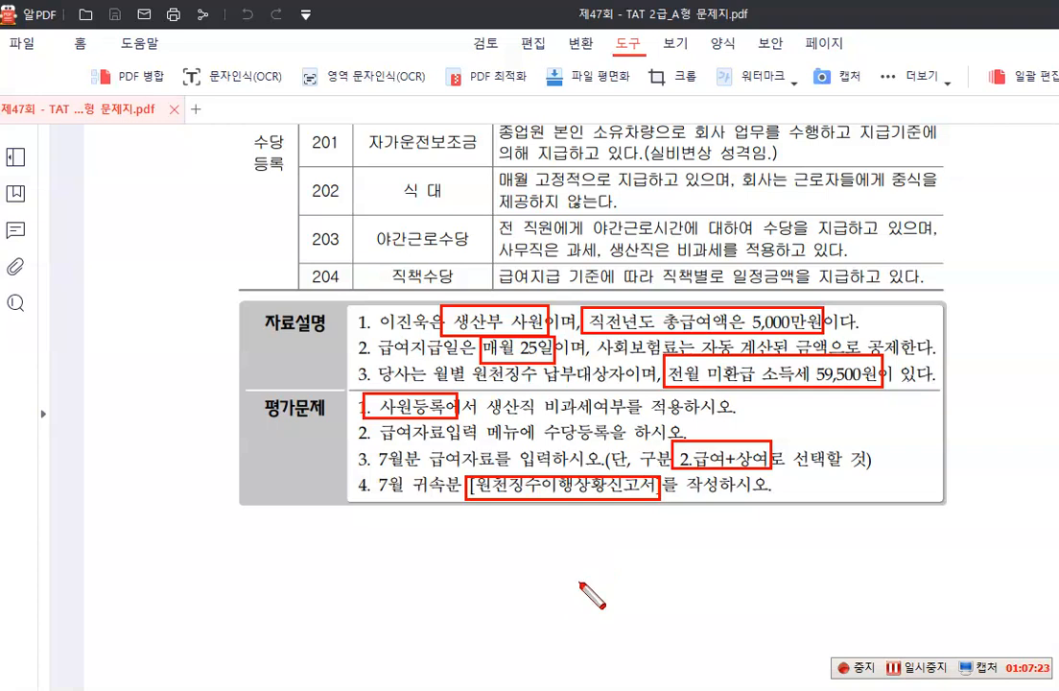
key(Escape)
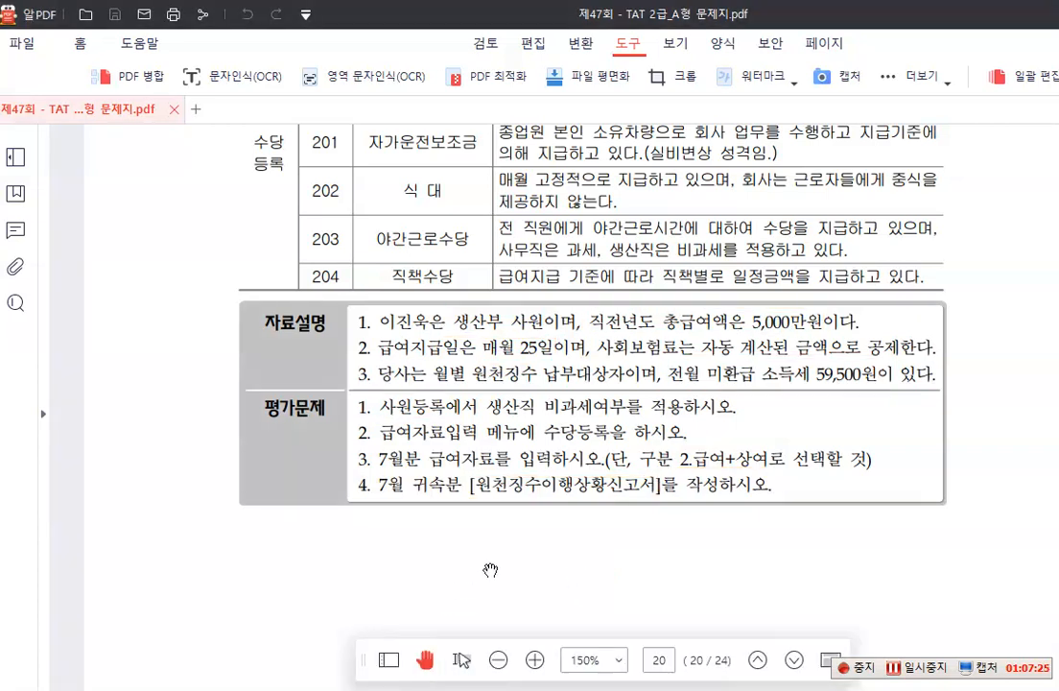
Return to 사원등록, select employee 1020, and highlight 18. 생산직등여부 with a temporary red box
key(alt+Tab)
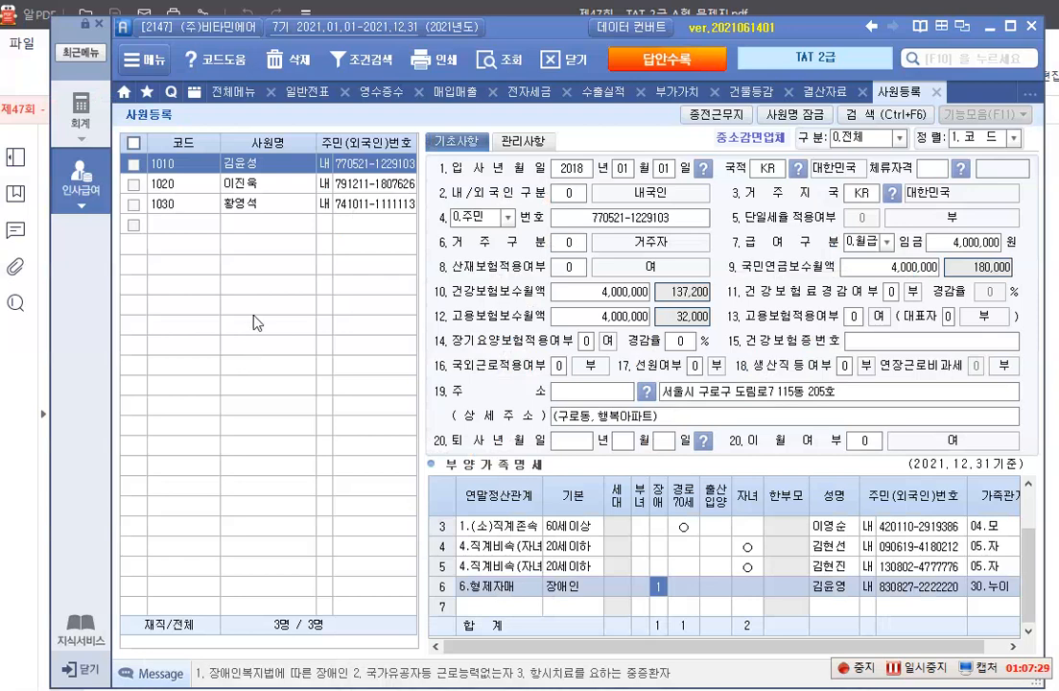
click(276, 193)
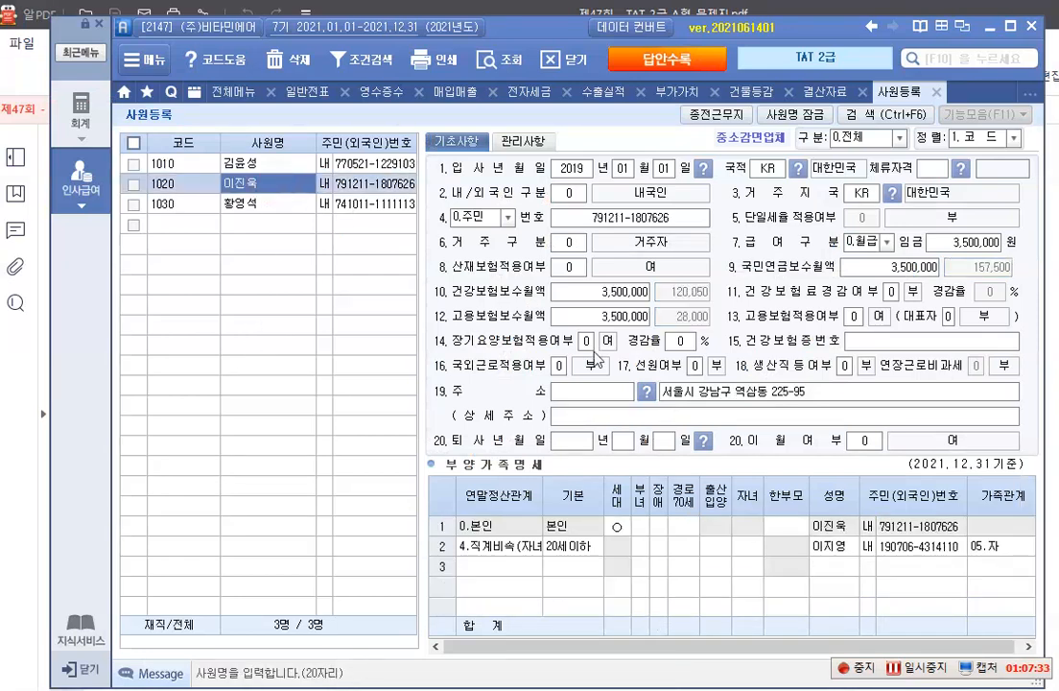
click(711, 414)
mouse_move(727, 352)
mouse_down()
mouse_move(831, 382)
mouse_move(867, 381)
mouse_up()
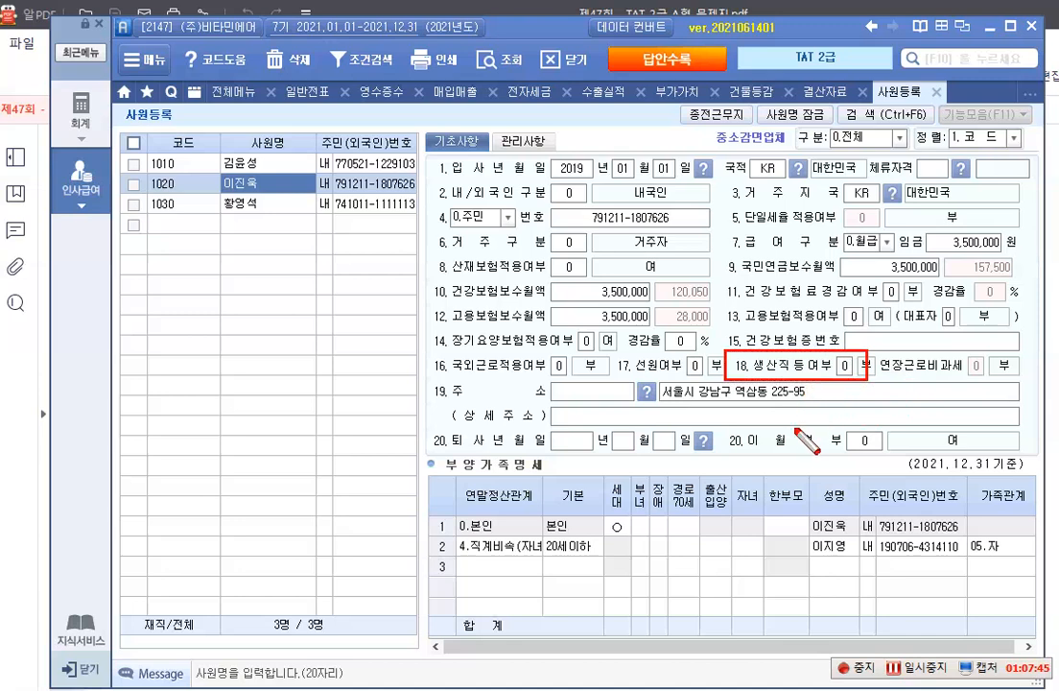
key(Escape)
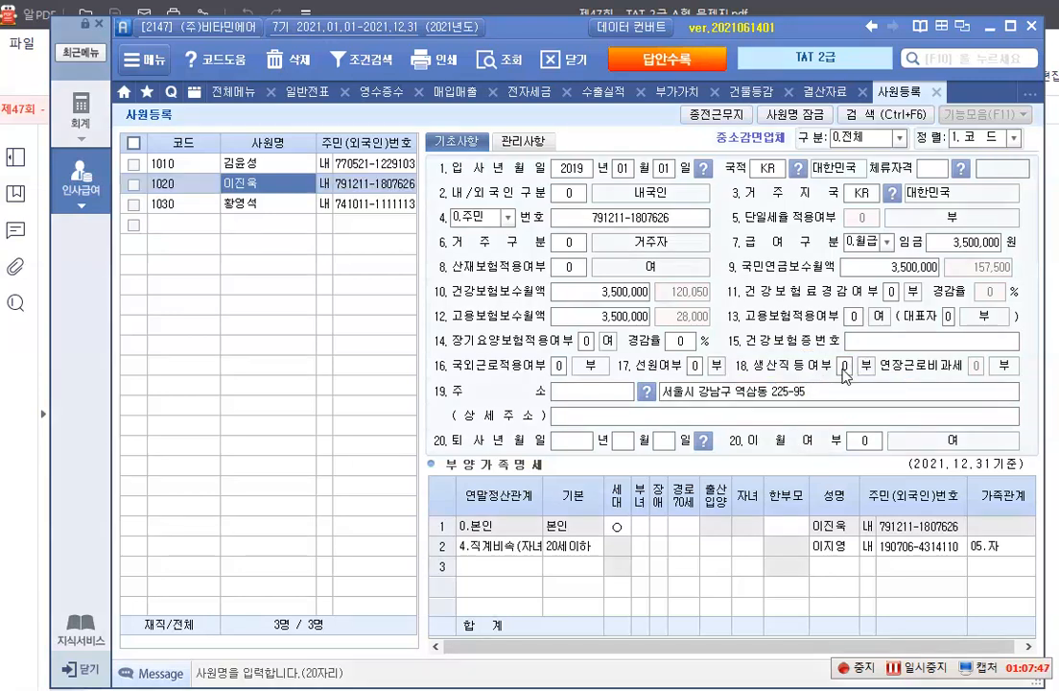
Set employee 1020's 생산직등여부 to 1.여 and 연장근로비과세 to 0.부
click(844, 368)
click(869, 375)
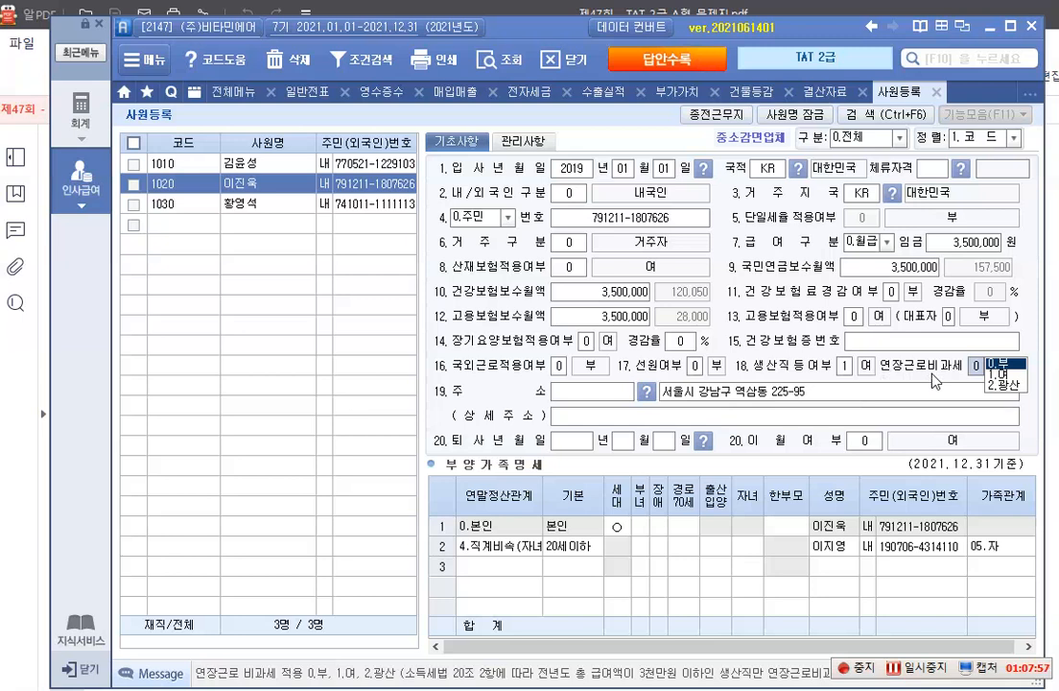
click(1005, 363)
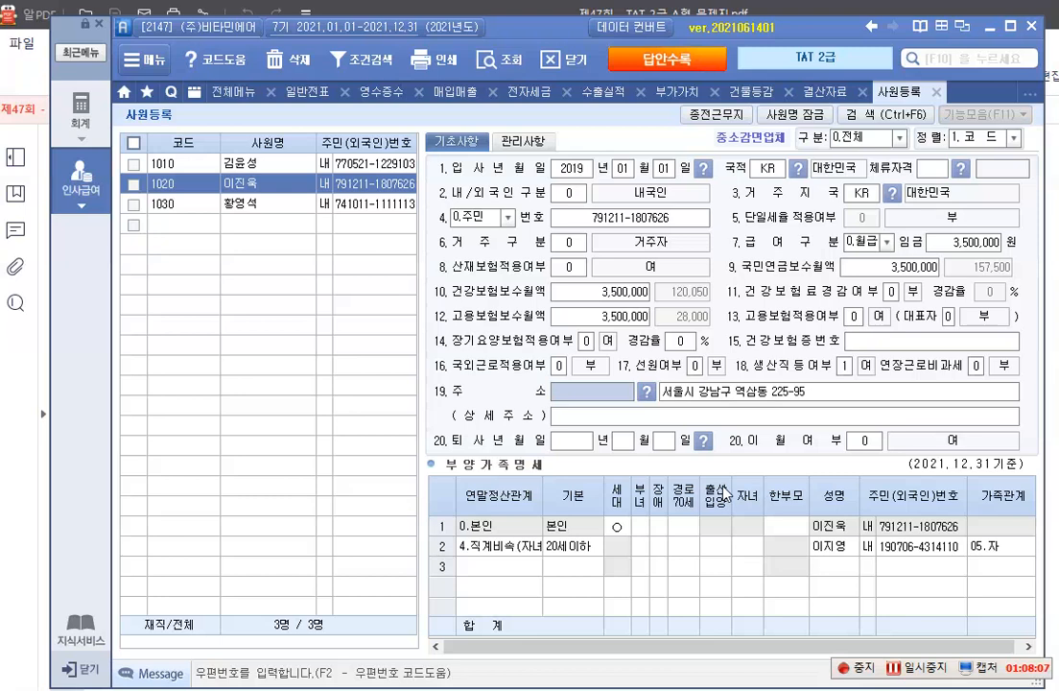
Open 급여자료입력 from the 근로소득관리 section of 인사급여
click(92, 196)
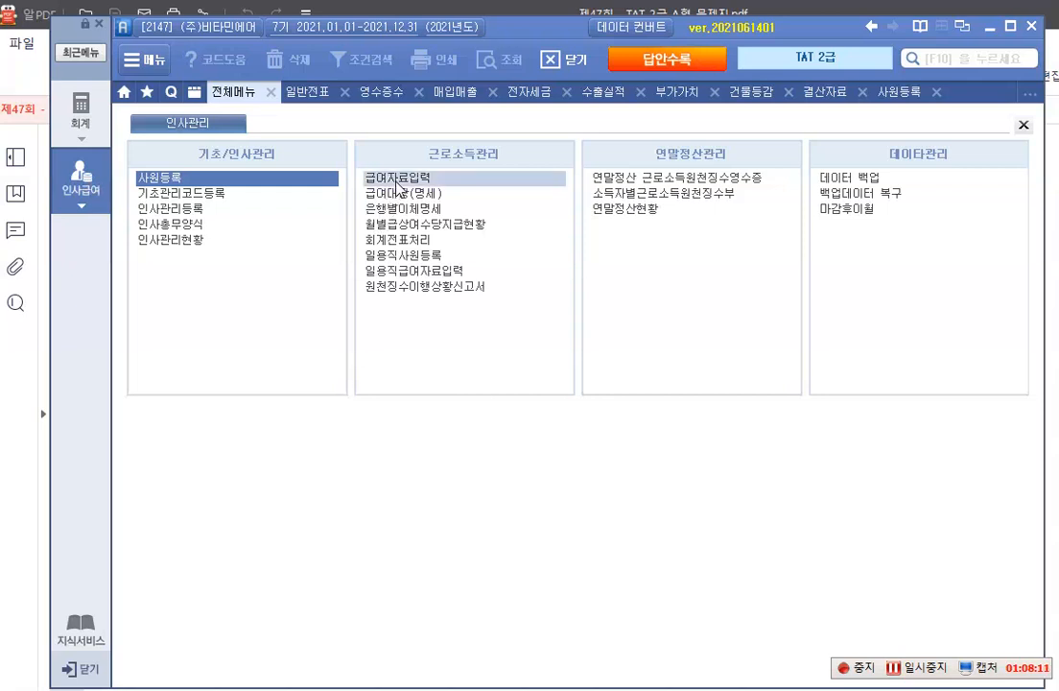
click(397, 180)
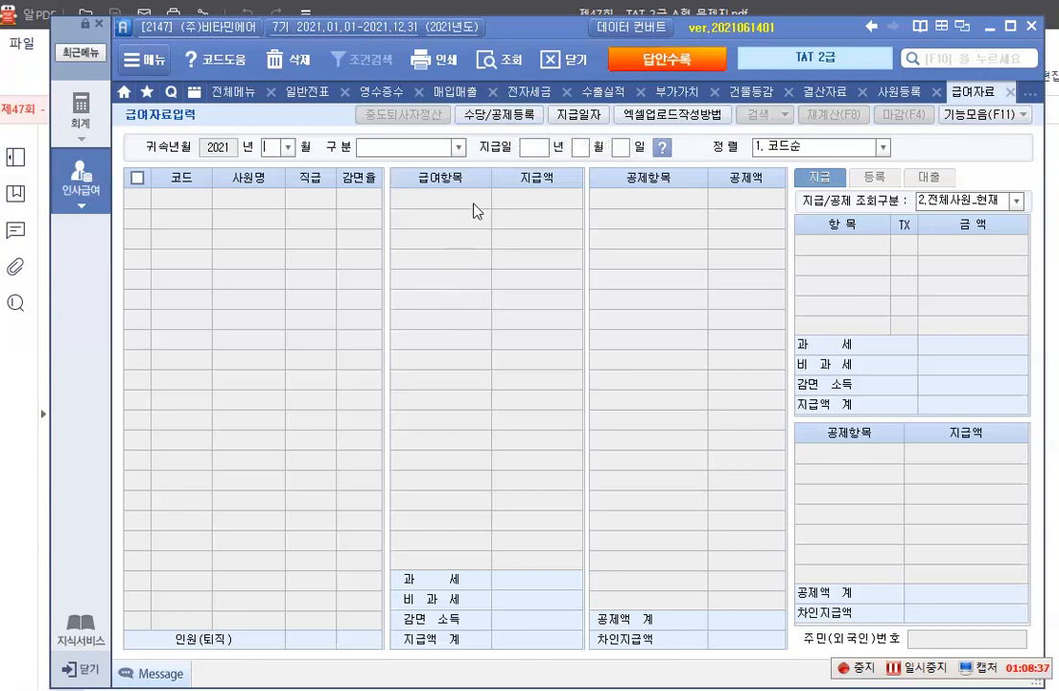
In 수당등록 of 수당/공제등록, register the allowance 육아수당 as 비과세 with the income type 7.육아수당
click(490, 116)
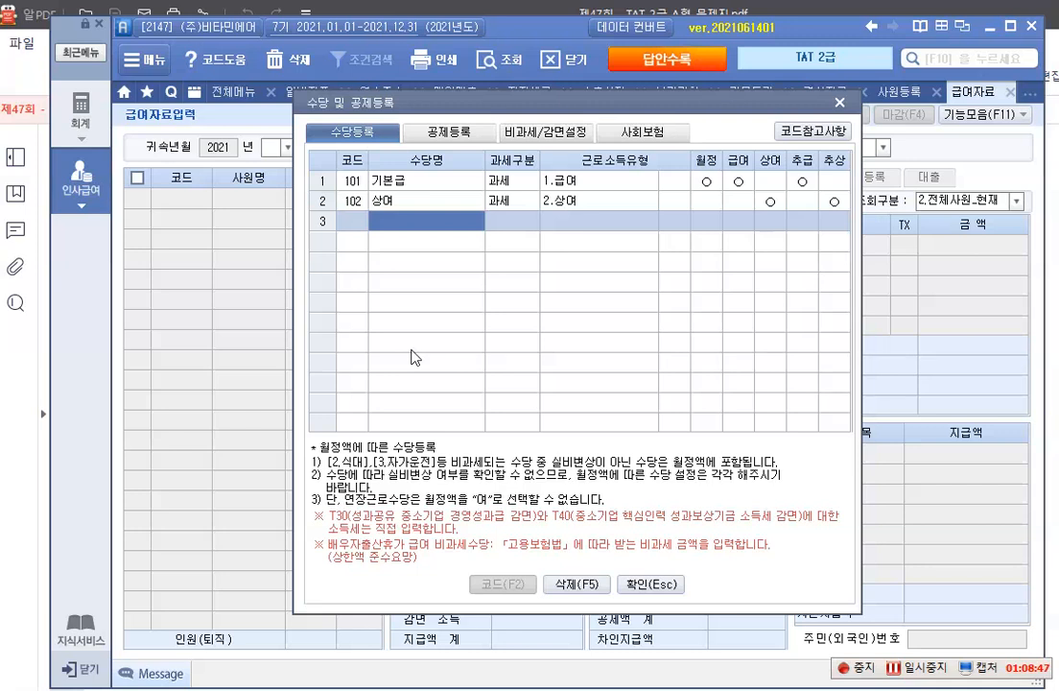
text(육)
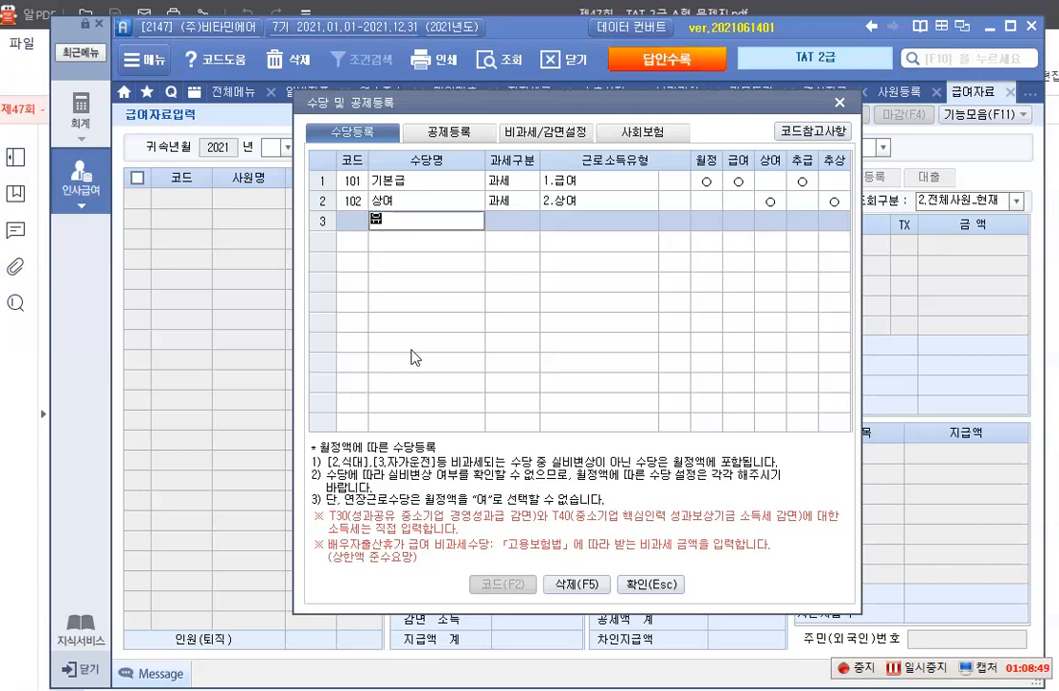
text(아수당)
key(Return)
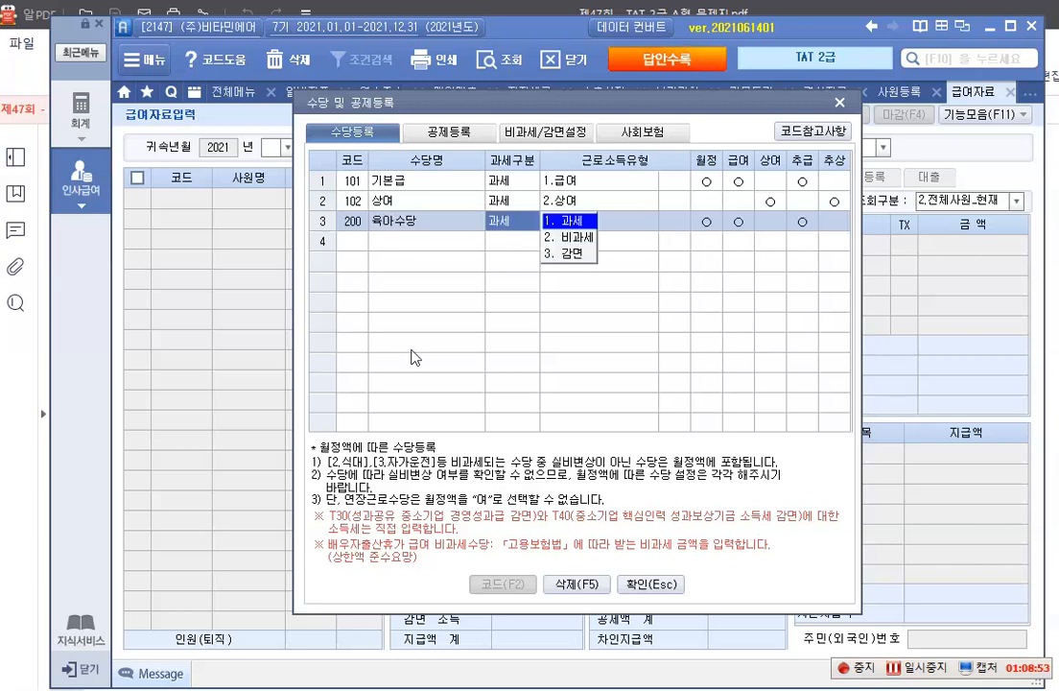
key(2)
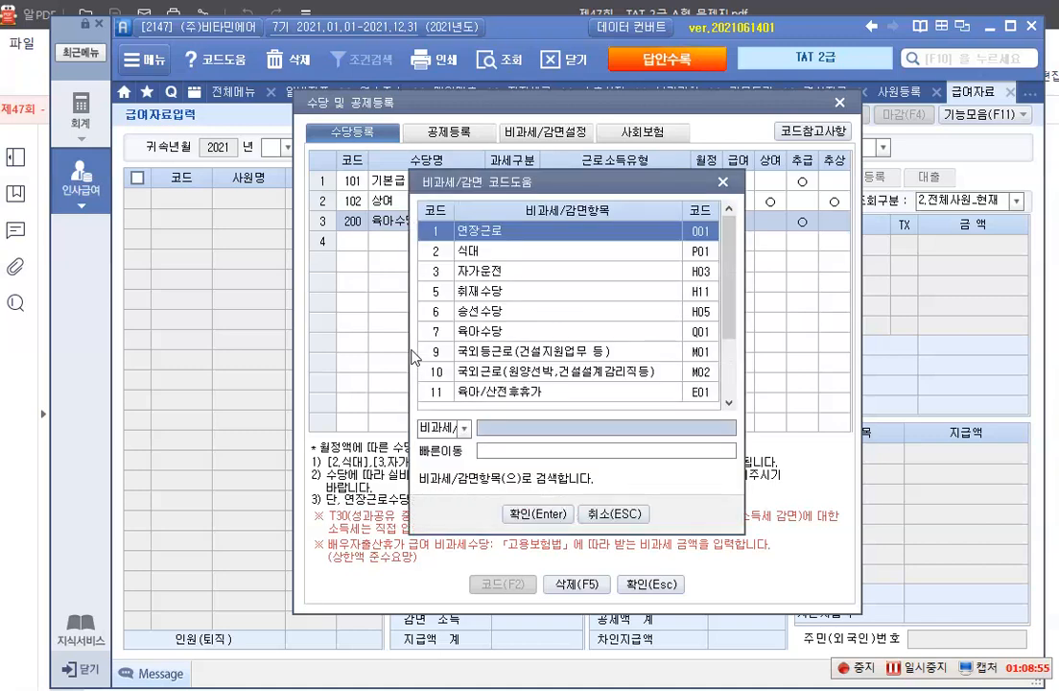
key(Down)
key(Down)
key(Down)
key(Down)
key(Down)
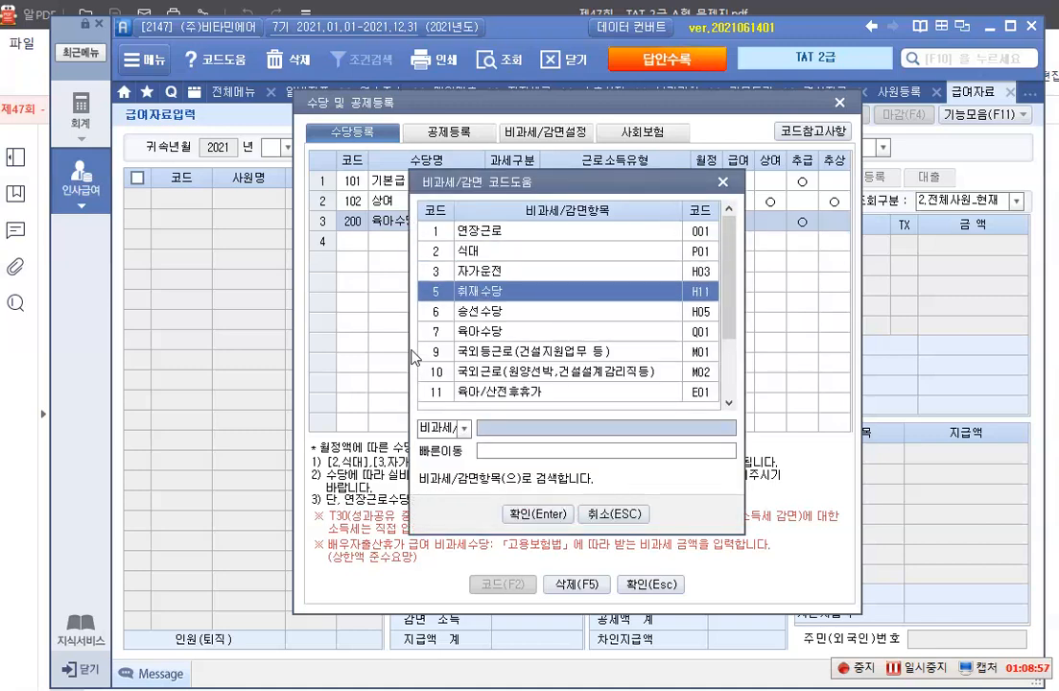
key(Return)
key(1)
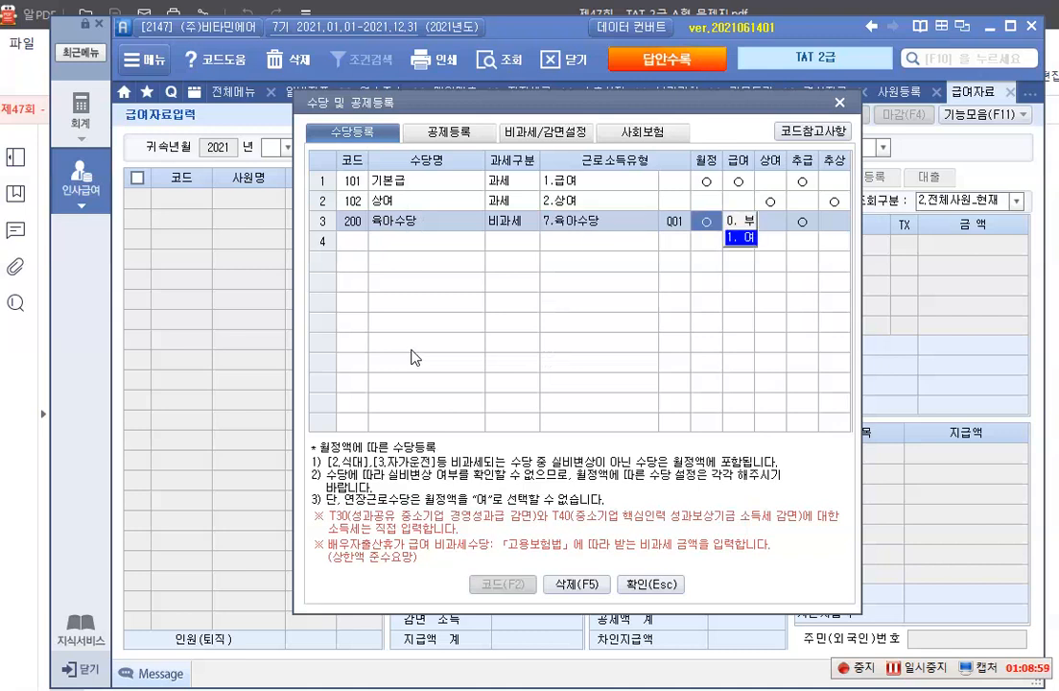
Add the allowance 자가운전보조금 as 비과세 with the income type 3.자가운전
click(429, 252)
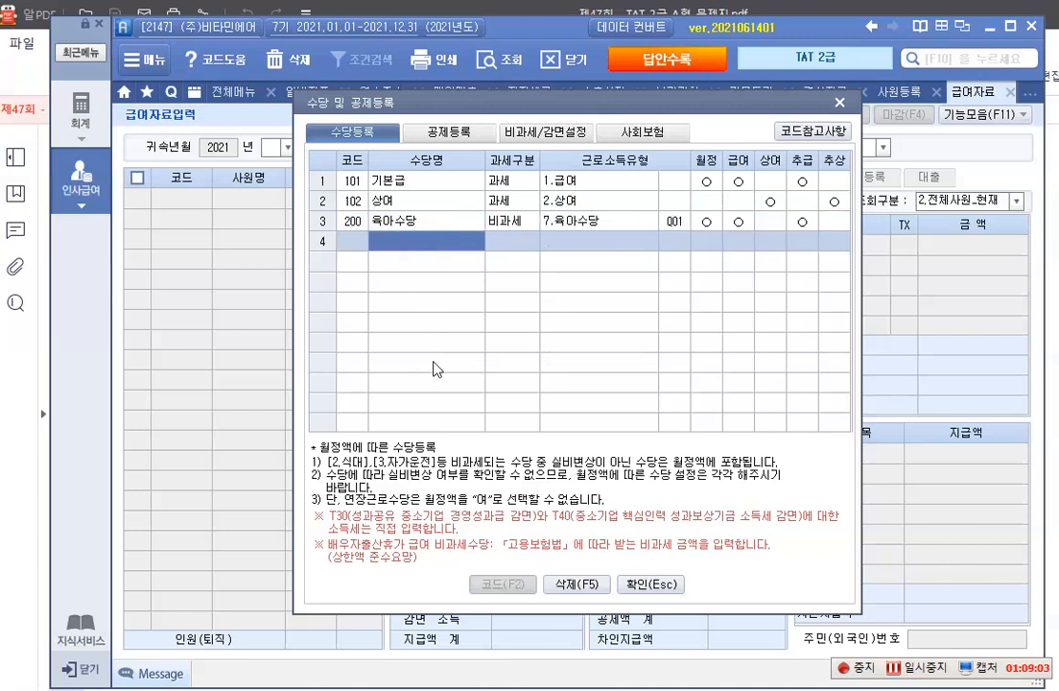
text(자)
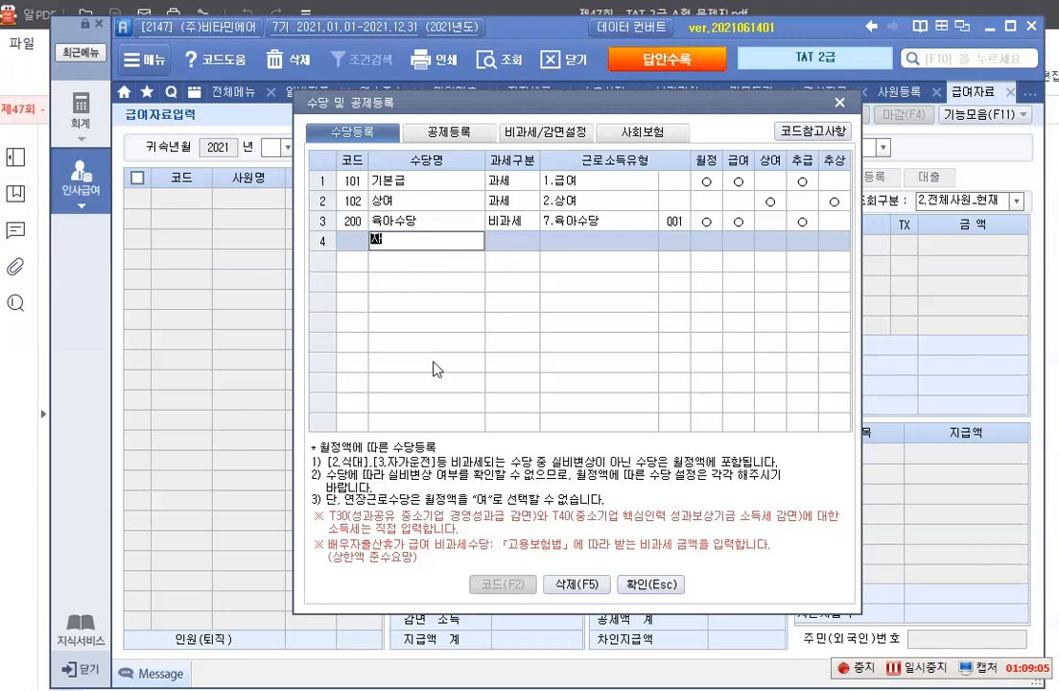
text(가운전보조)
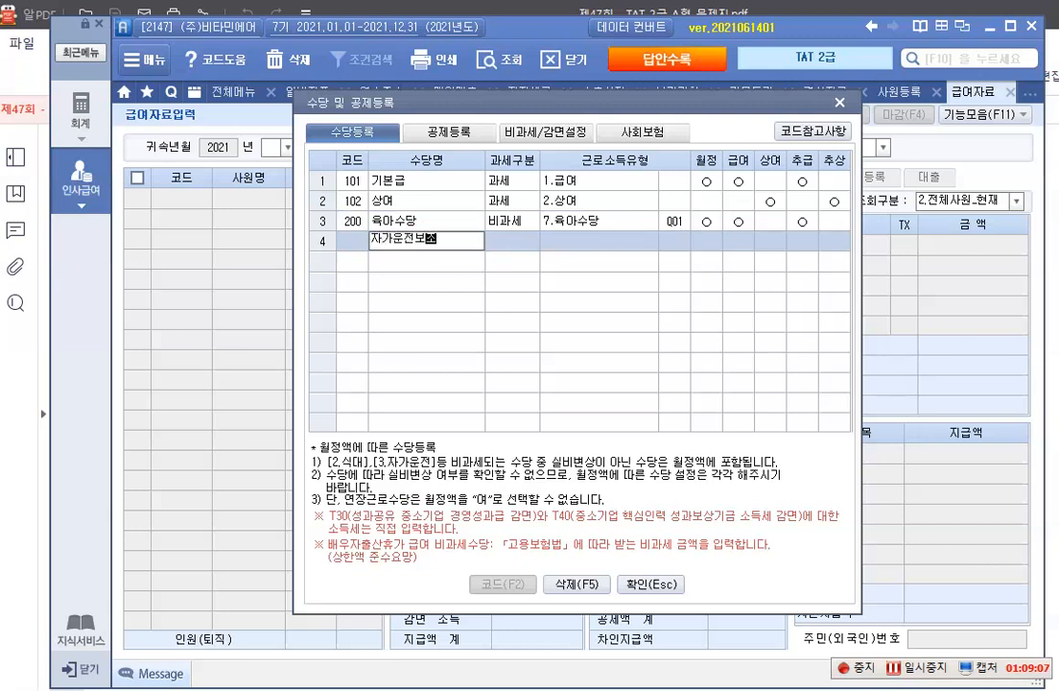
text(금)
key(Return)
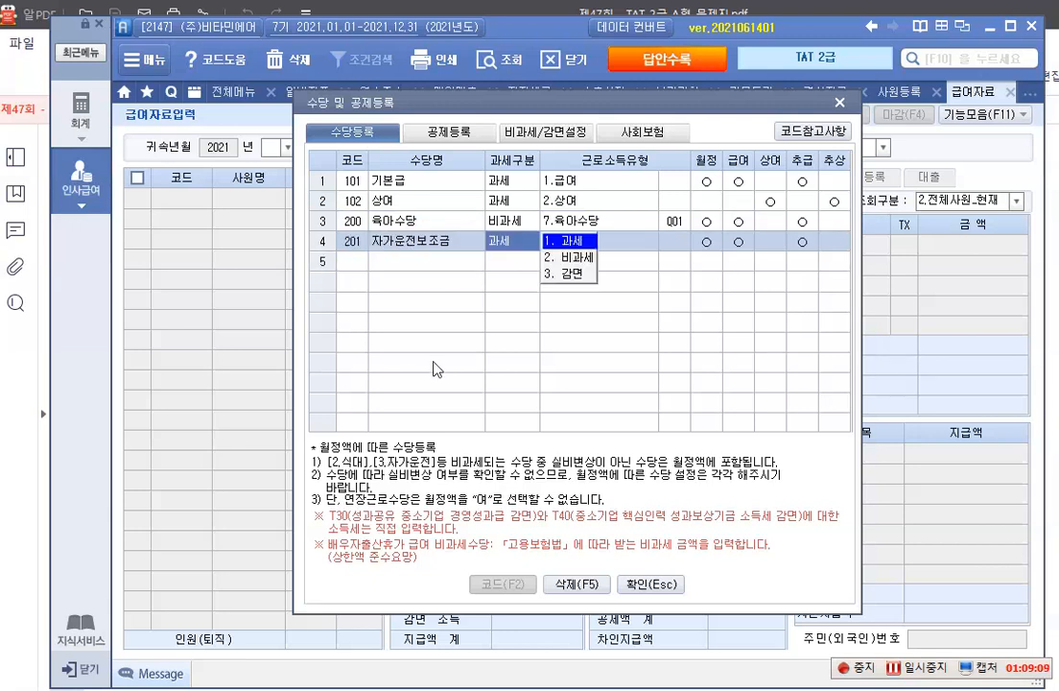
key(2)
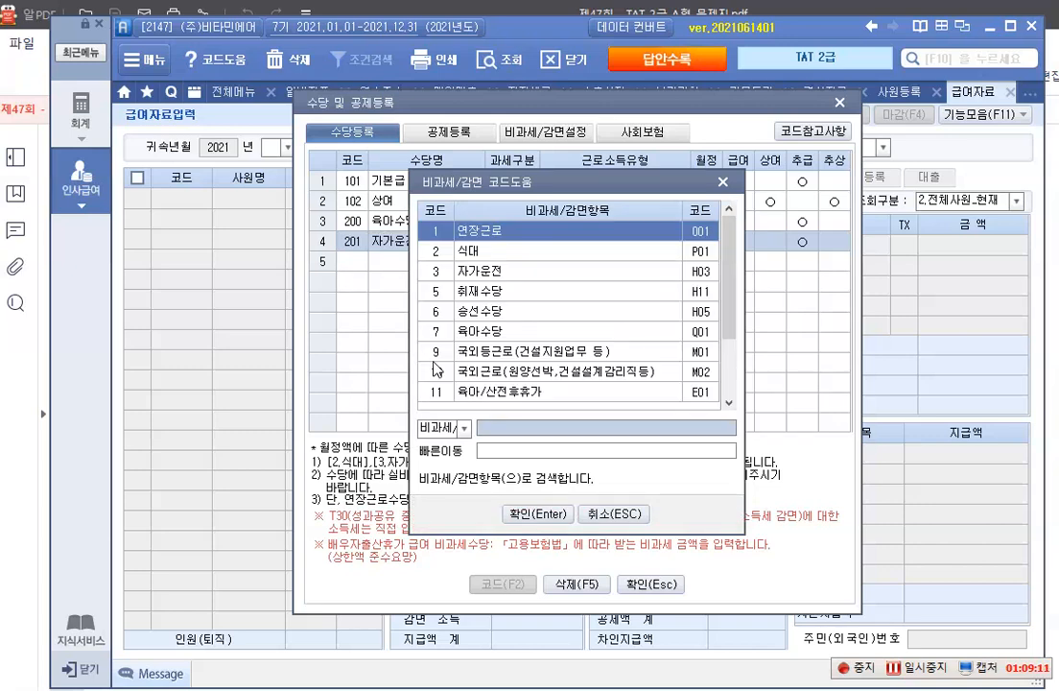
key(Down)
key(Down)
key(Return)
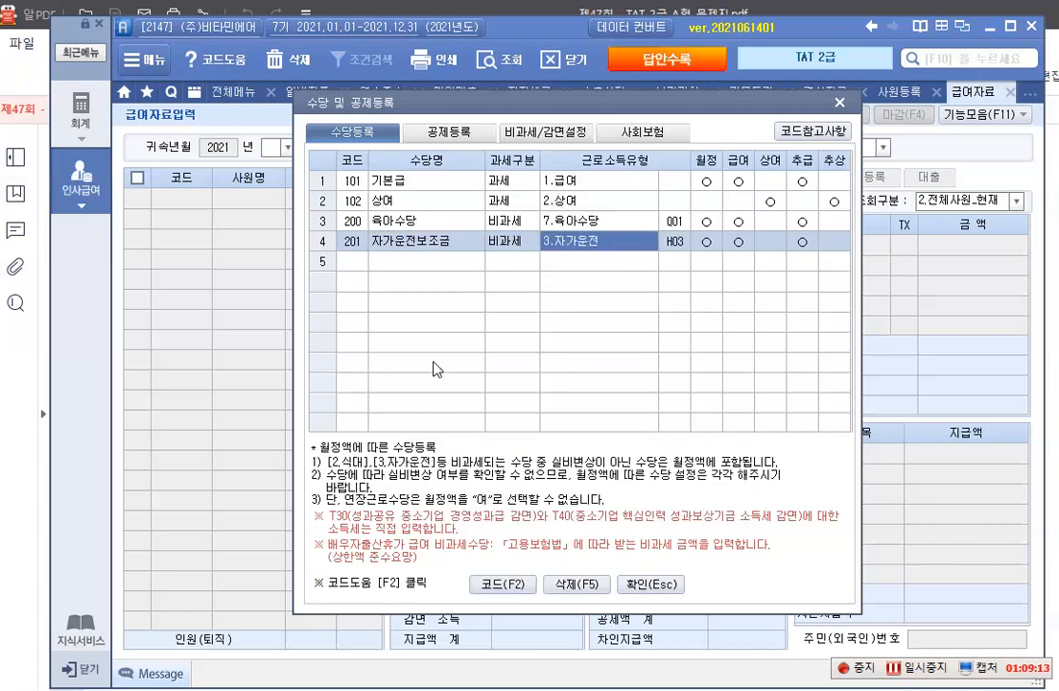
key(Return)
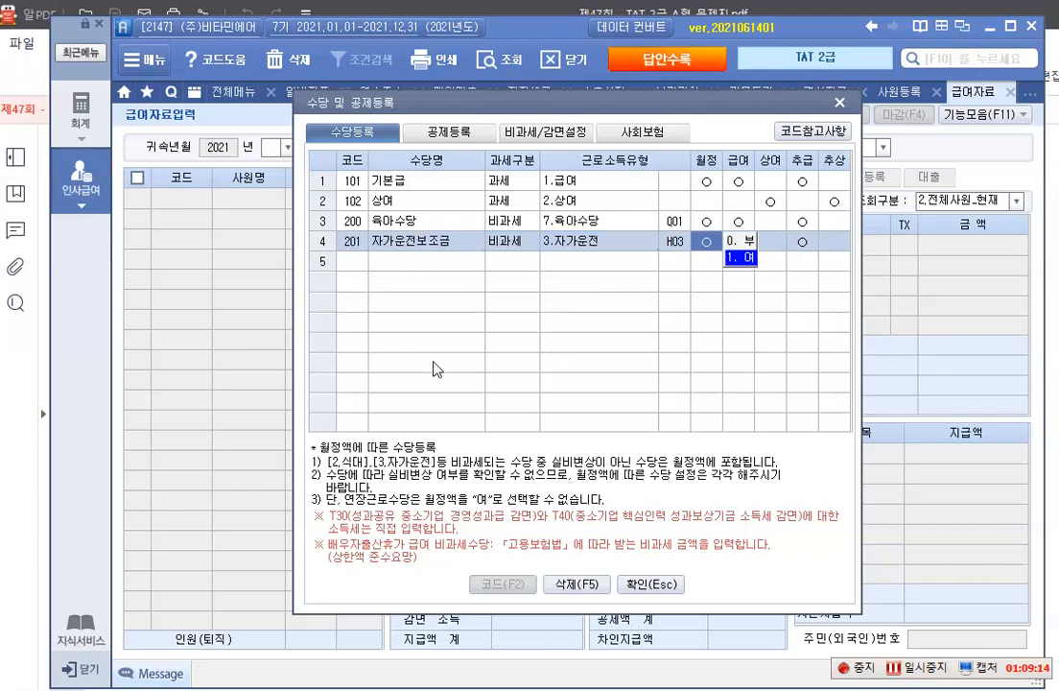
Add the allowance 식대 as 비과세 with the income type 2.식대
click(441, 259)
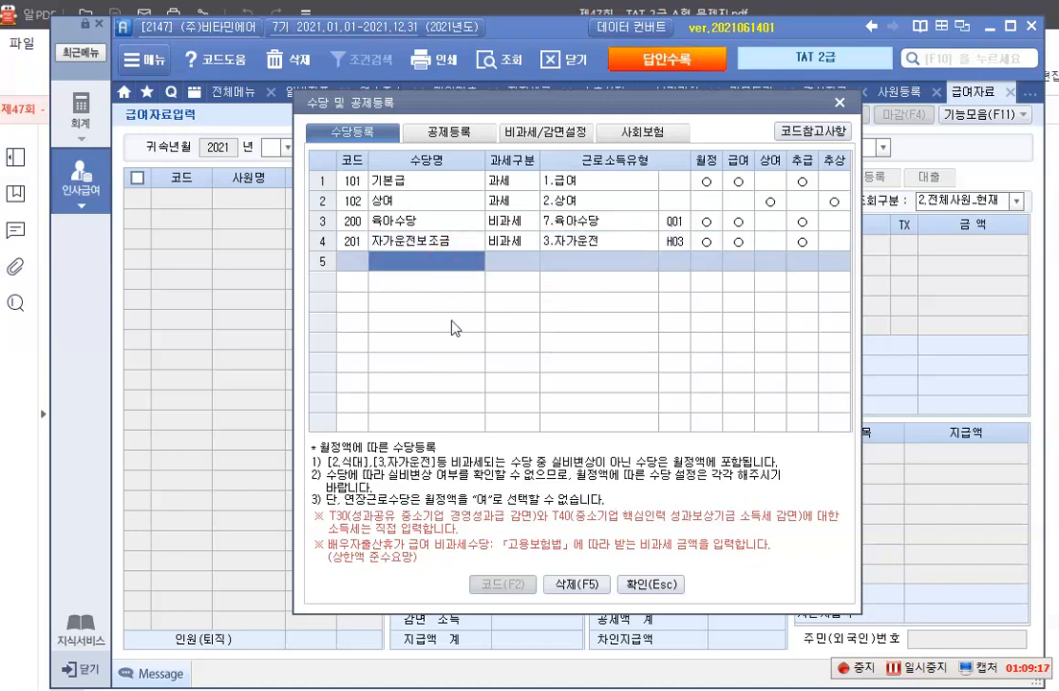
text(식대)
key(Return)
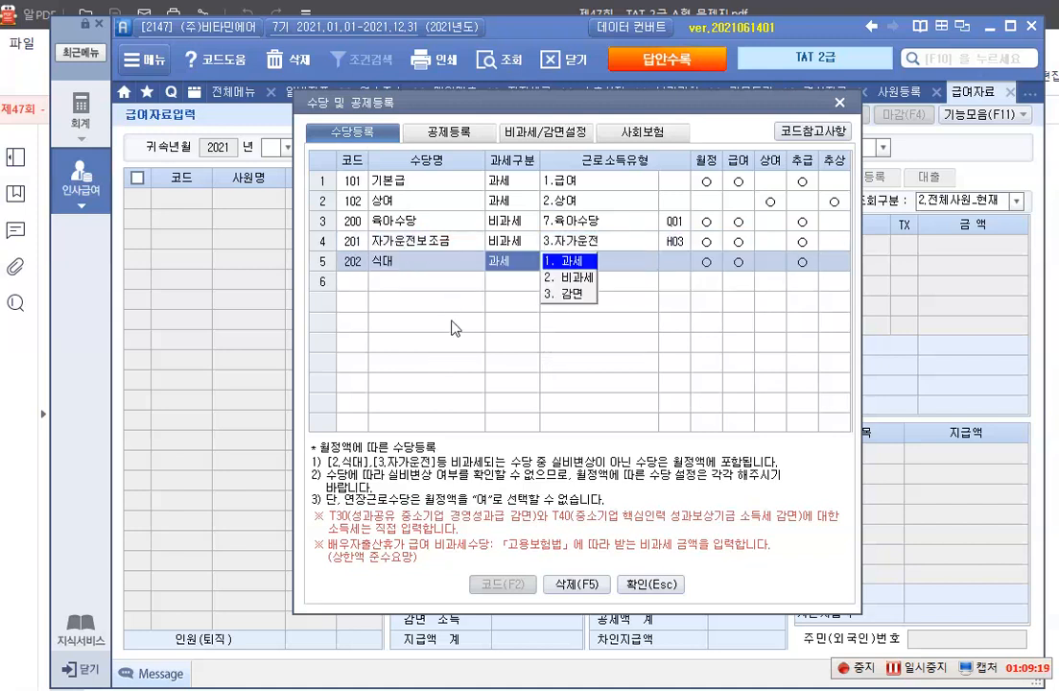
key(2)
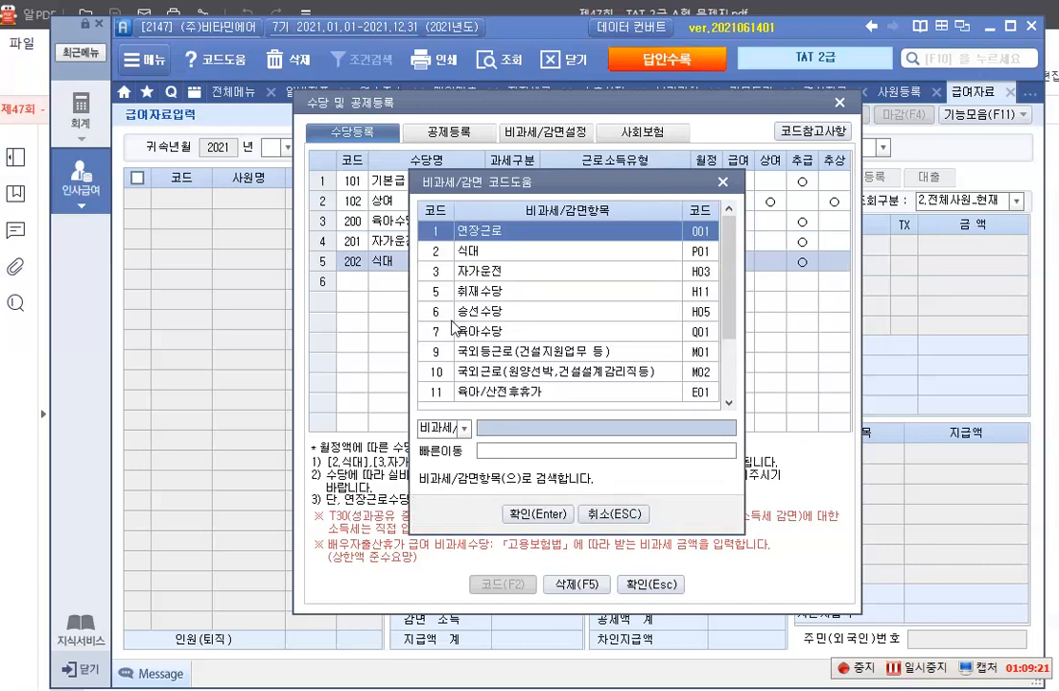
key(Down)
key(Return)
key(Return)
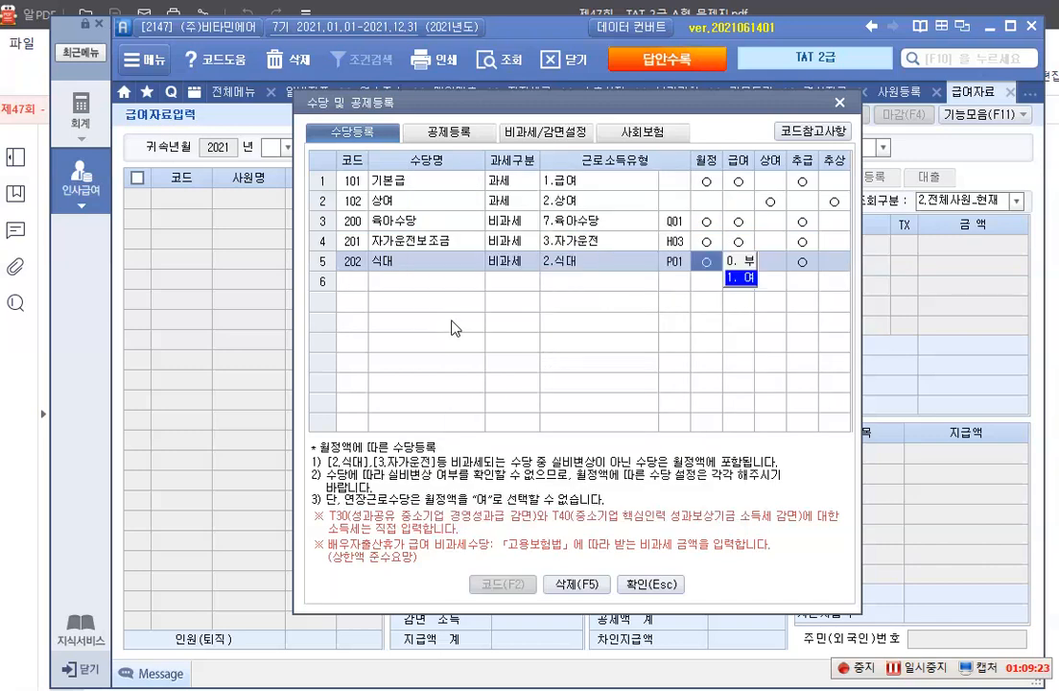
Add the allowance 야간근로수당 as 비과세 with the income type 1.연장근로
click(440, 283)
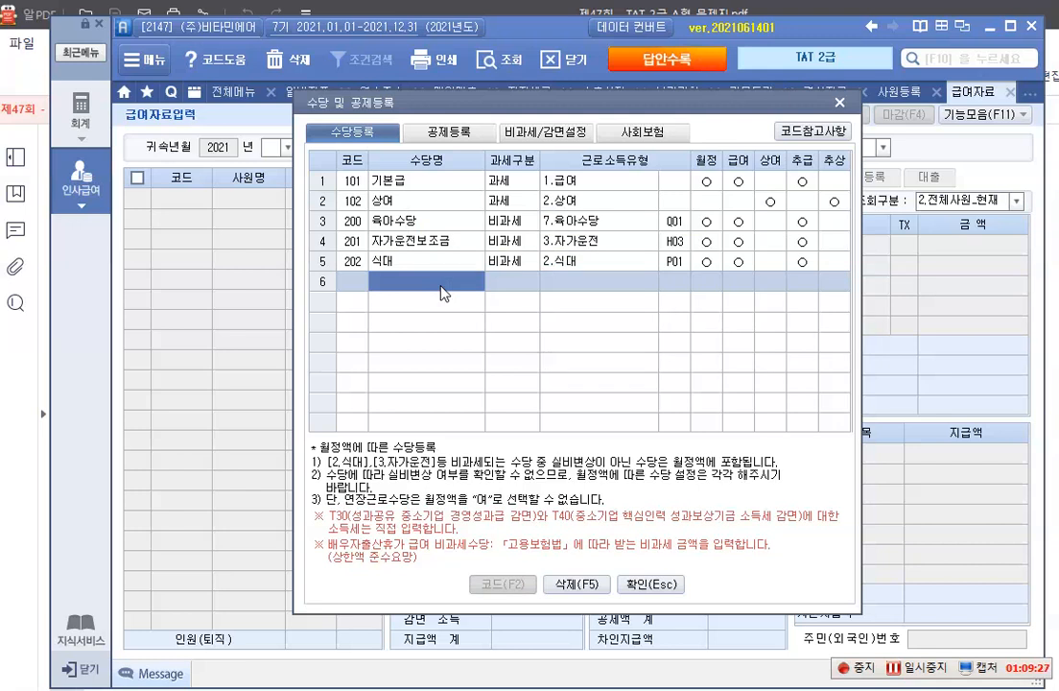
text(야간근)
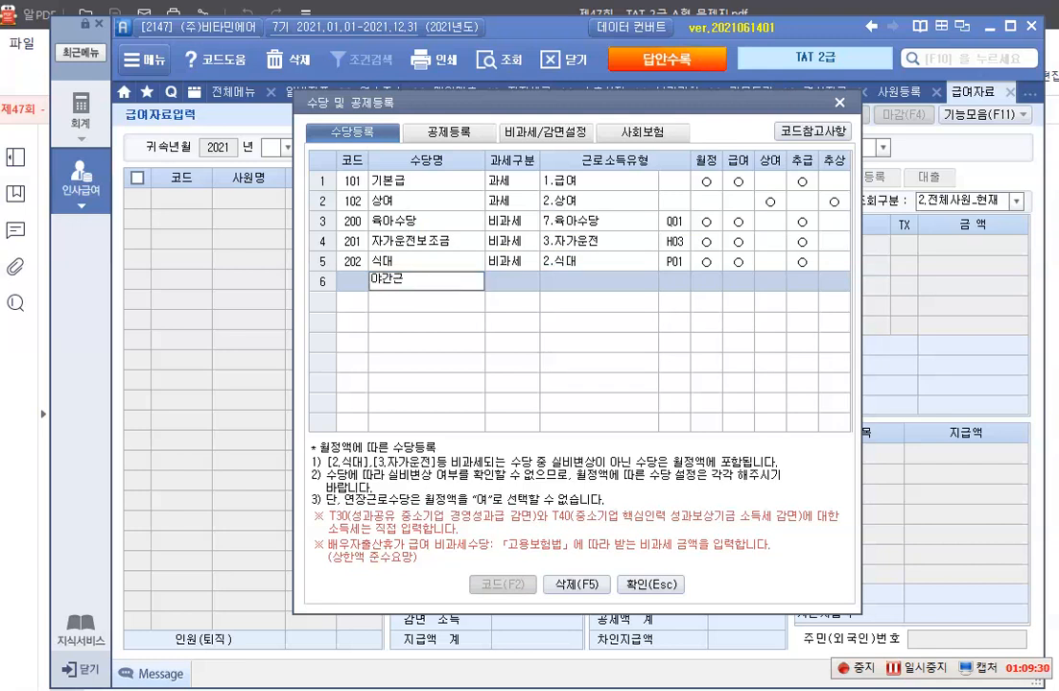
key(Return)
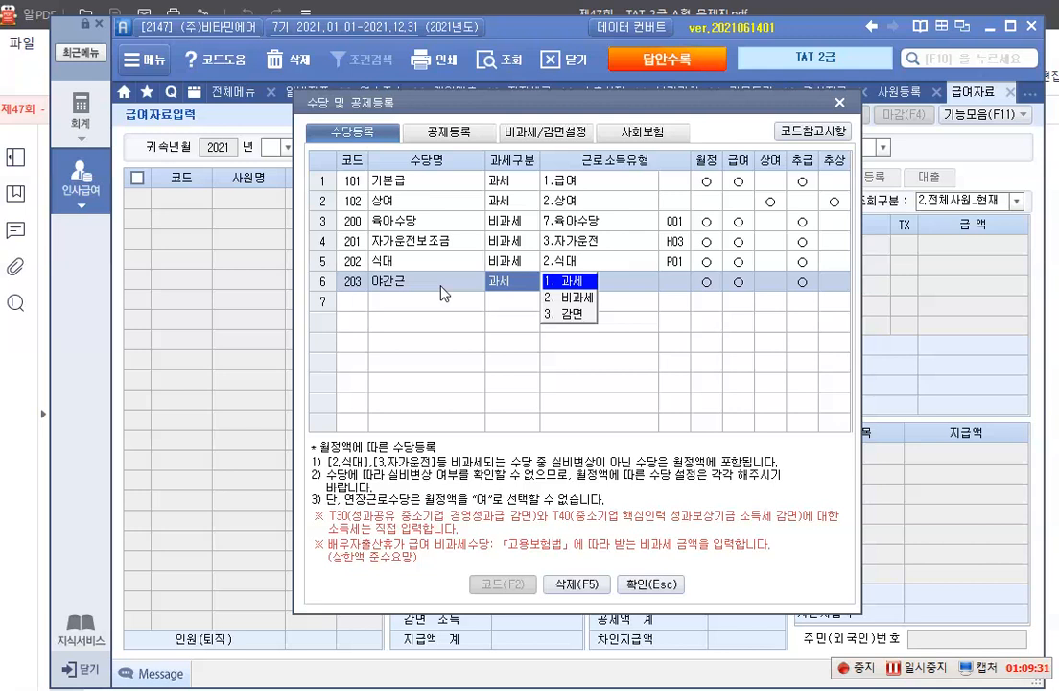
click(441, 292)
text(ㅇ간)
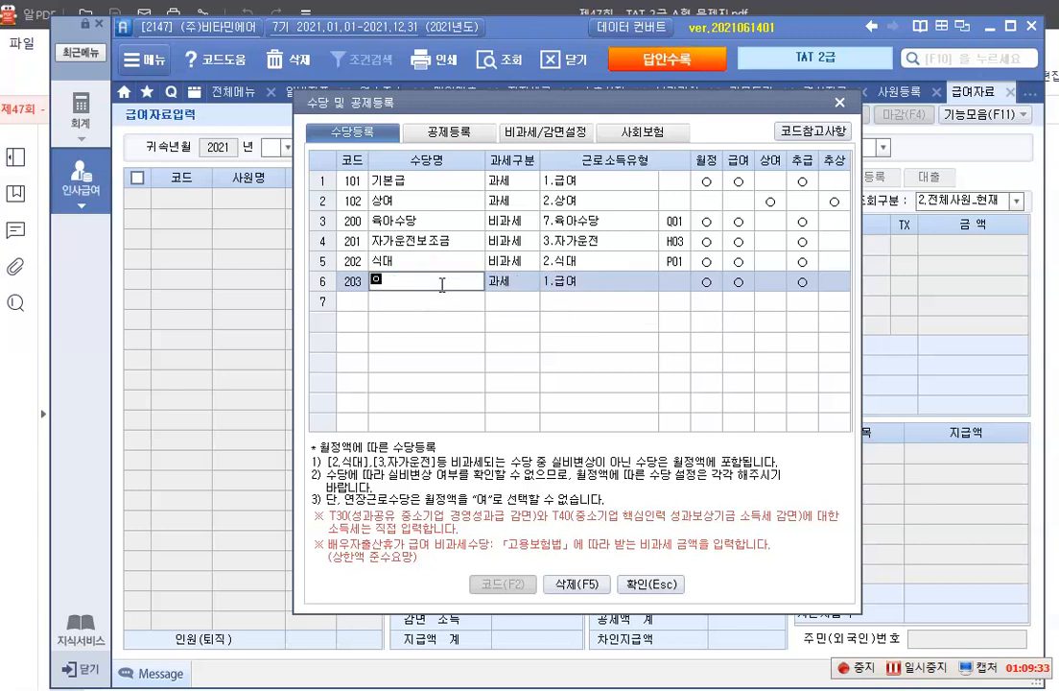
key(BackSpace)
key(BackSpace)
key(BackSpace)
key(BackSpace)
text(야가)
text(ㄴ근로수)
text(당)
key(Return)
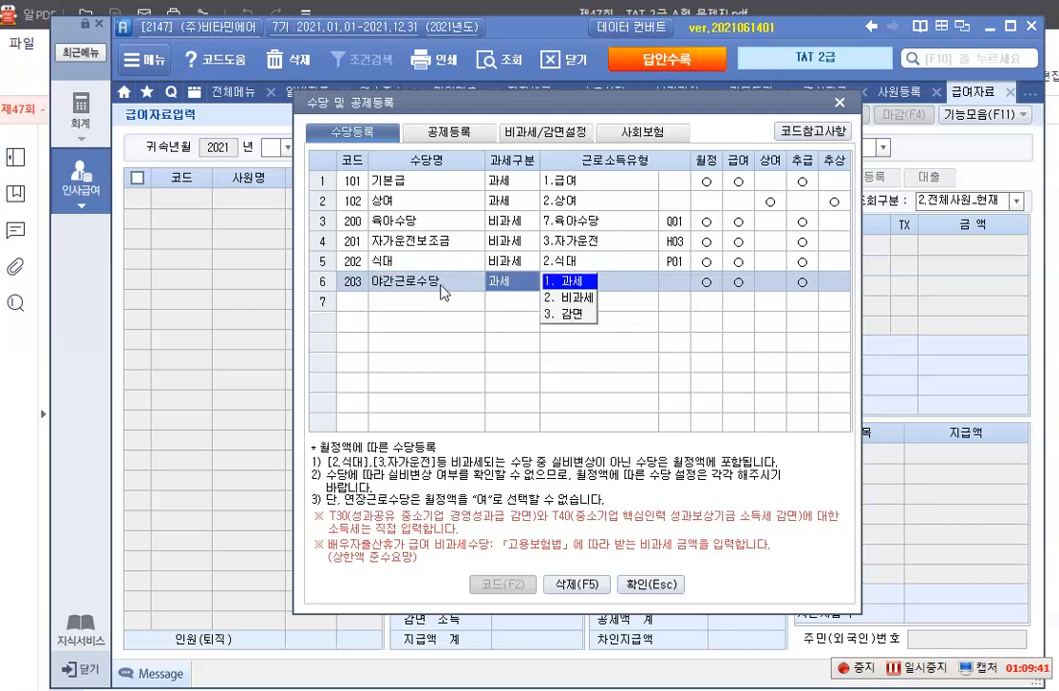
text(2)
key(Return)
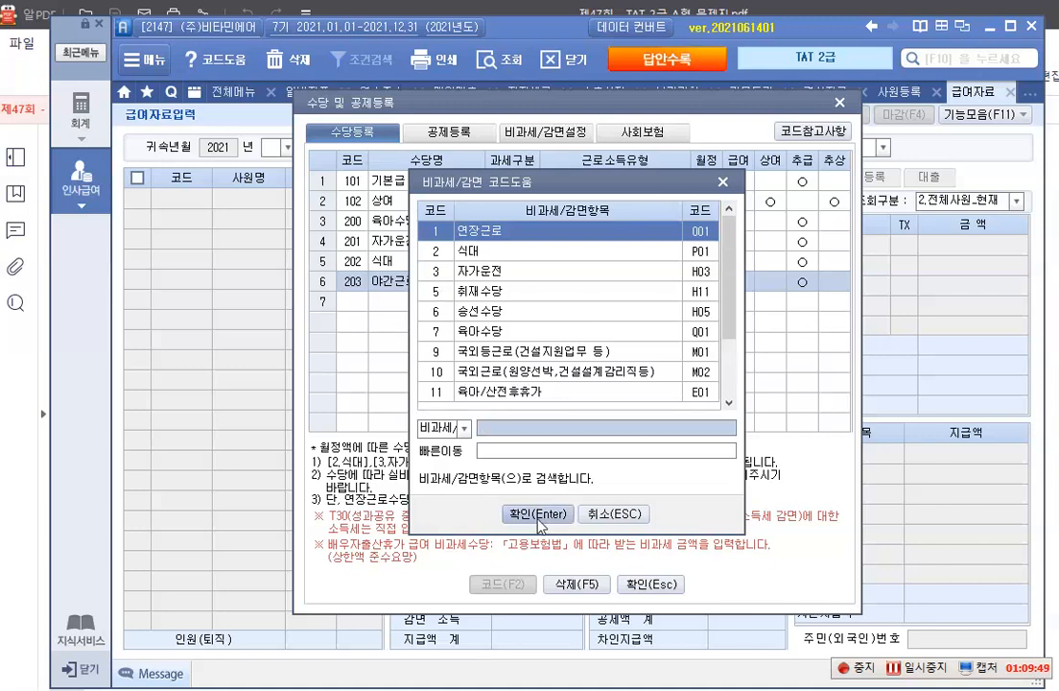
key(Return)
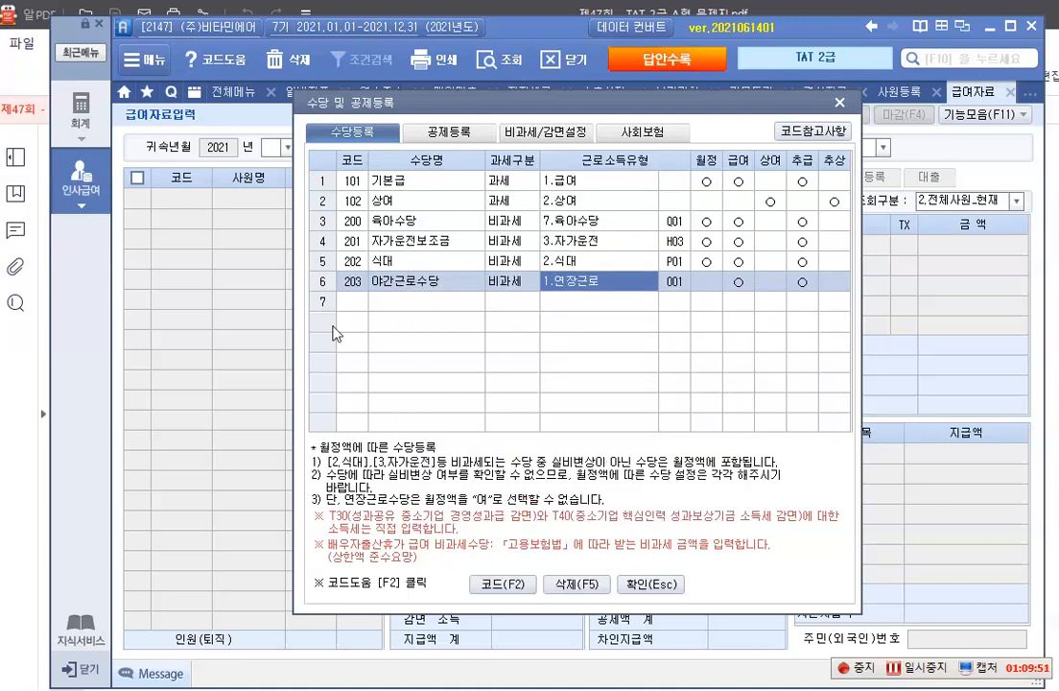
Add the allowance 직책수당 as 과세 with the income type 1.급여, and confirm the allowance registration
click(391, 304)
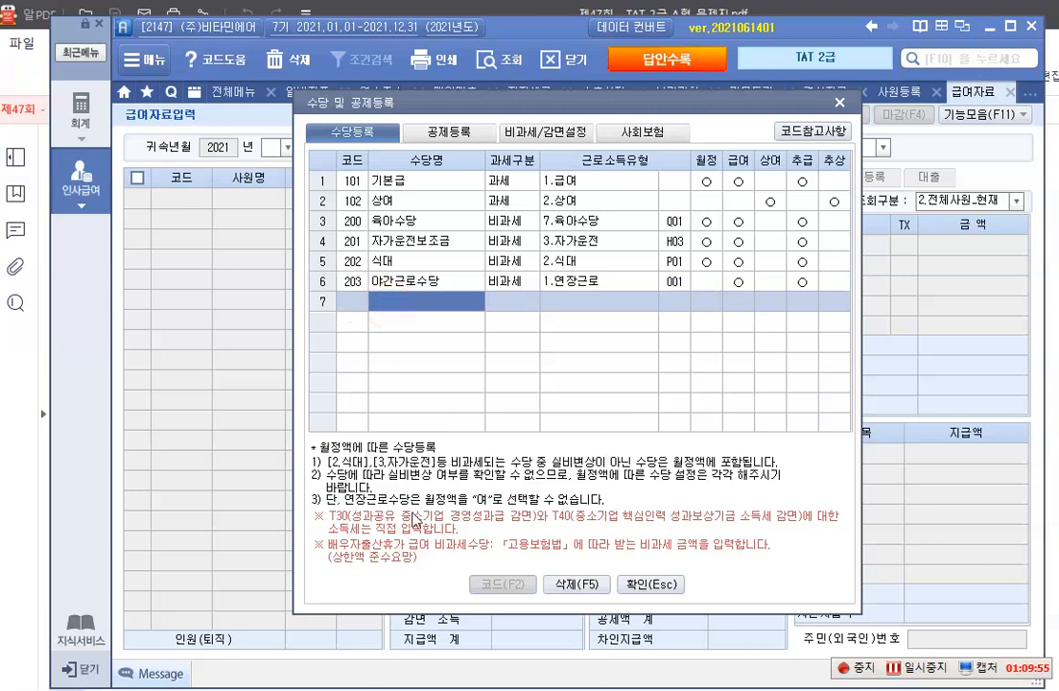
text(직책수)
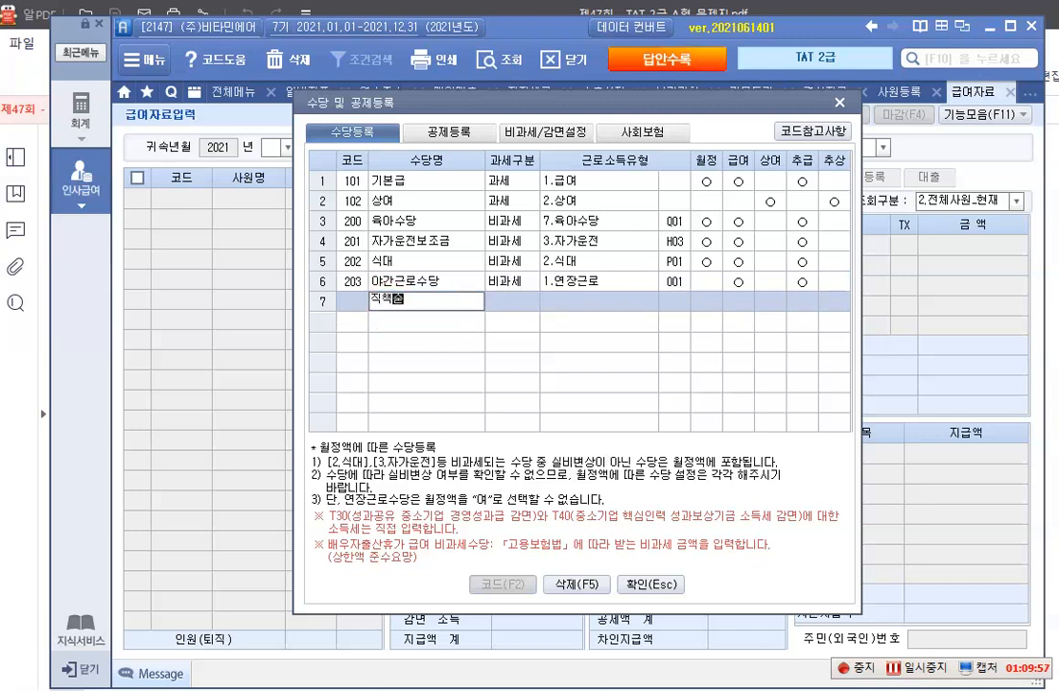
text(당)
key(Return)
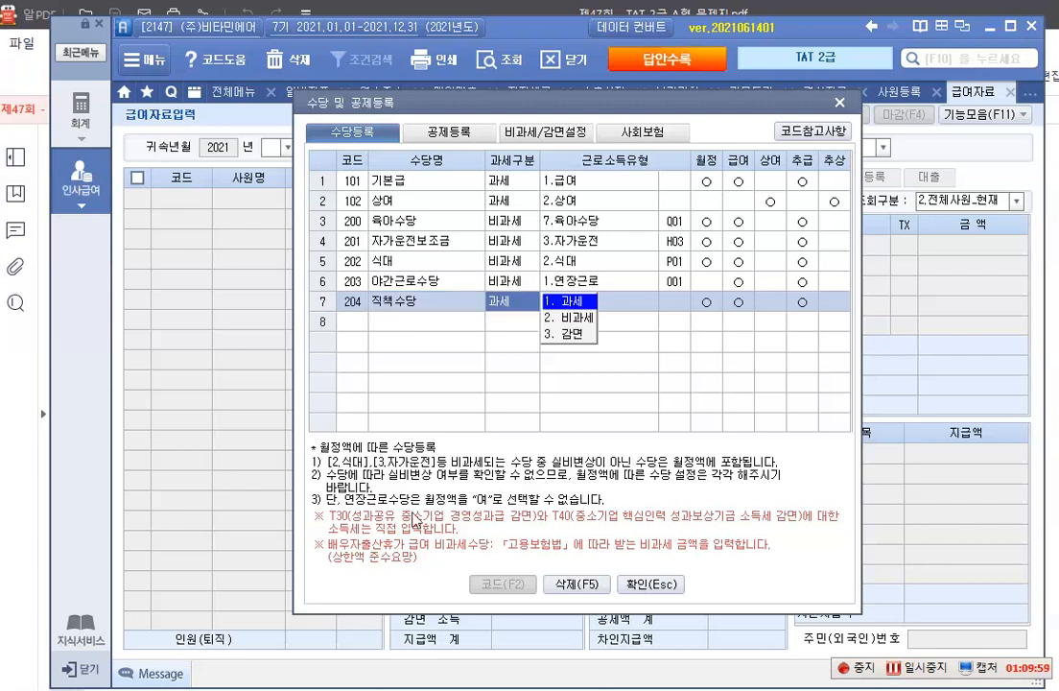
key(Return)
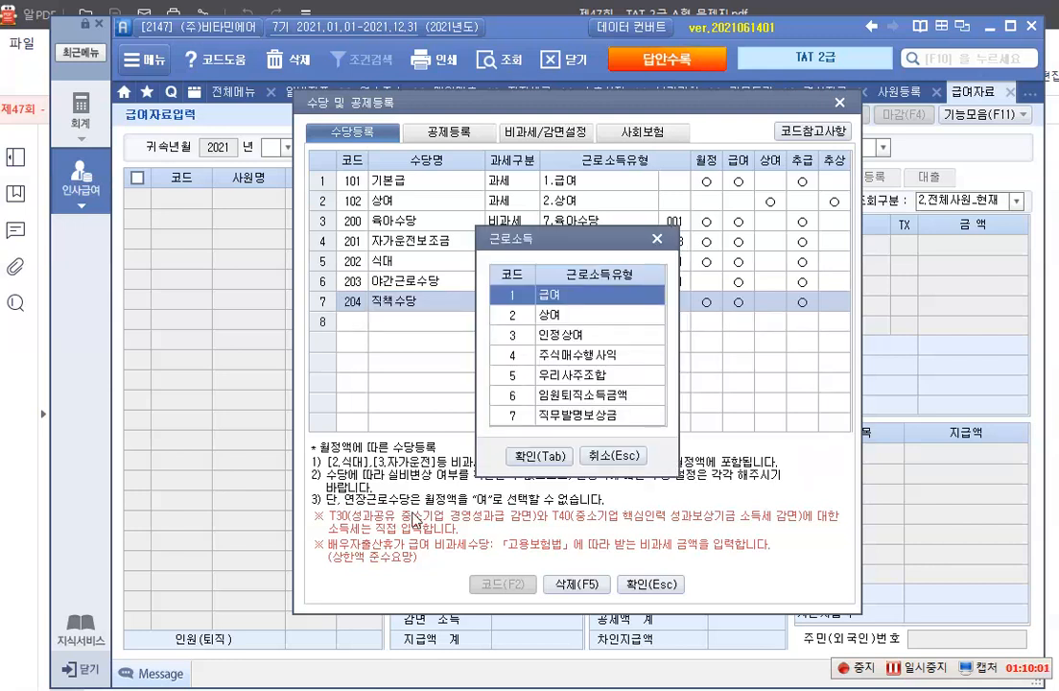
key(Down)
key(Up)
click(539, 456)
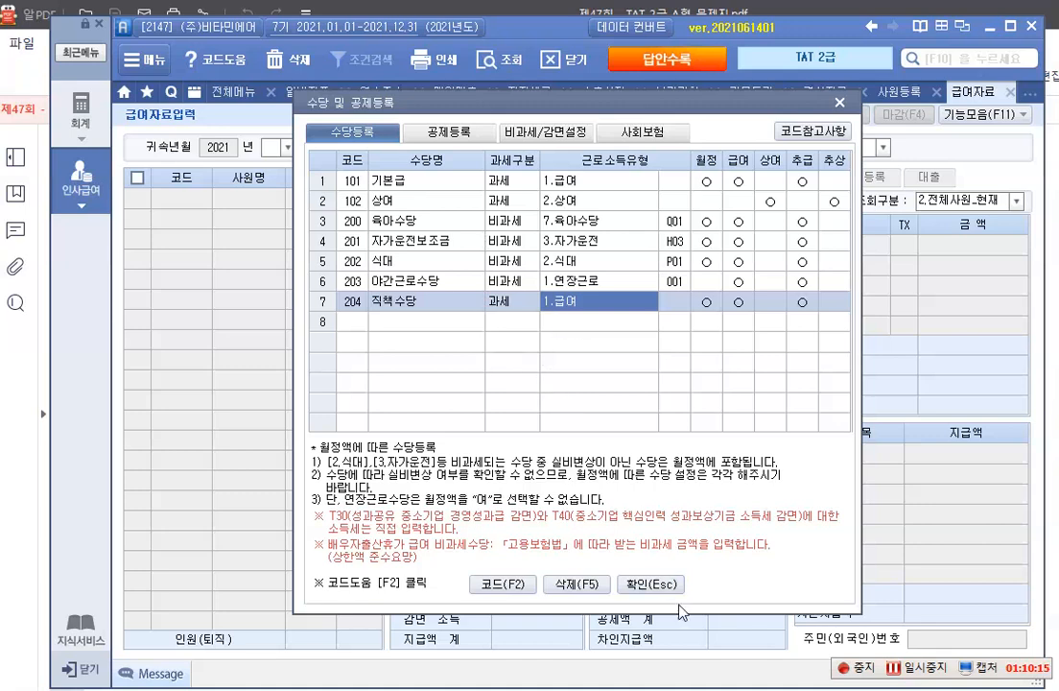
click(654, 583)
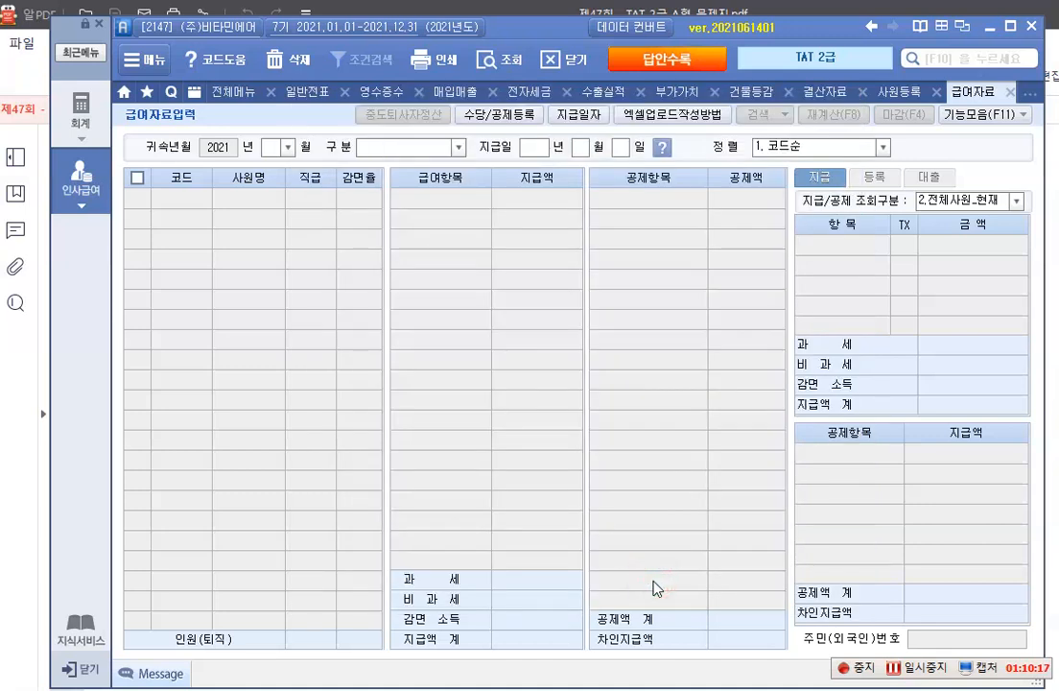
Load the July 2021 payroll for 2.급여+상여 with the payment date 2021-07-25, and select employee 1020
click(288, 152)
click(286, 223)
click(458, 148)
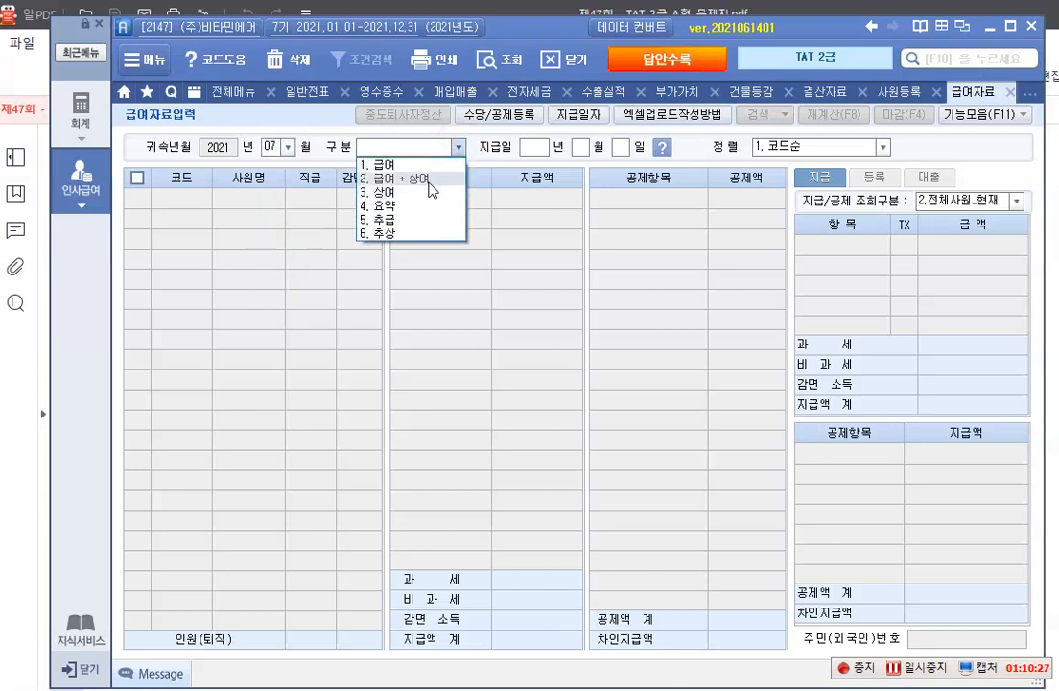
click(429, 182)
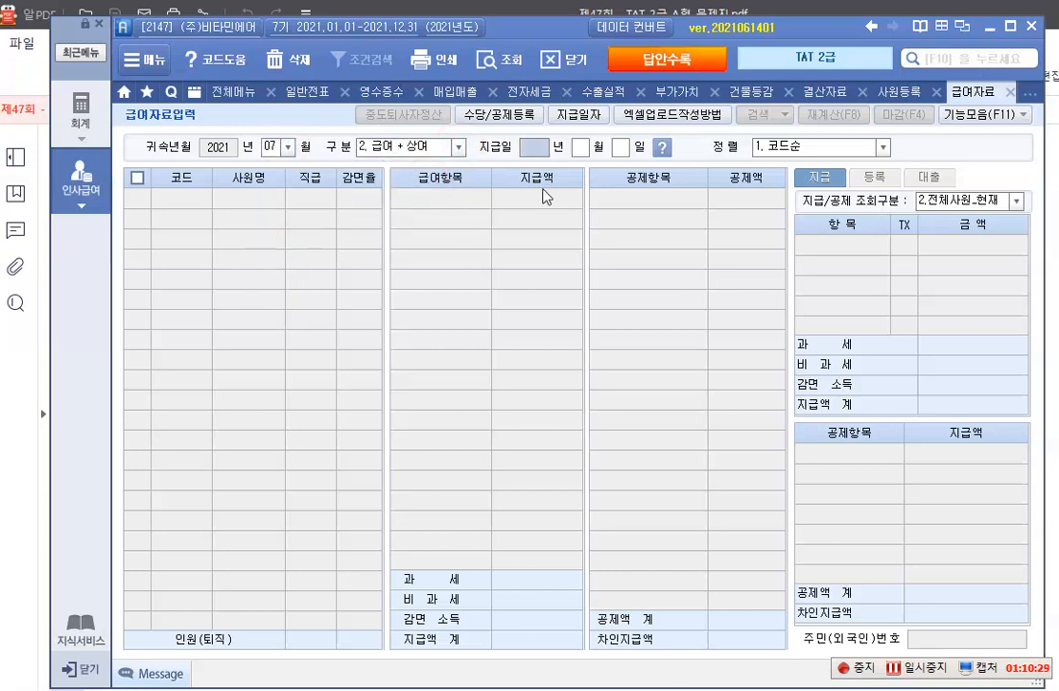
text(2021 년 0)
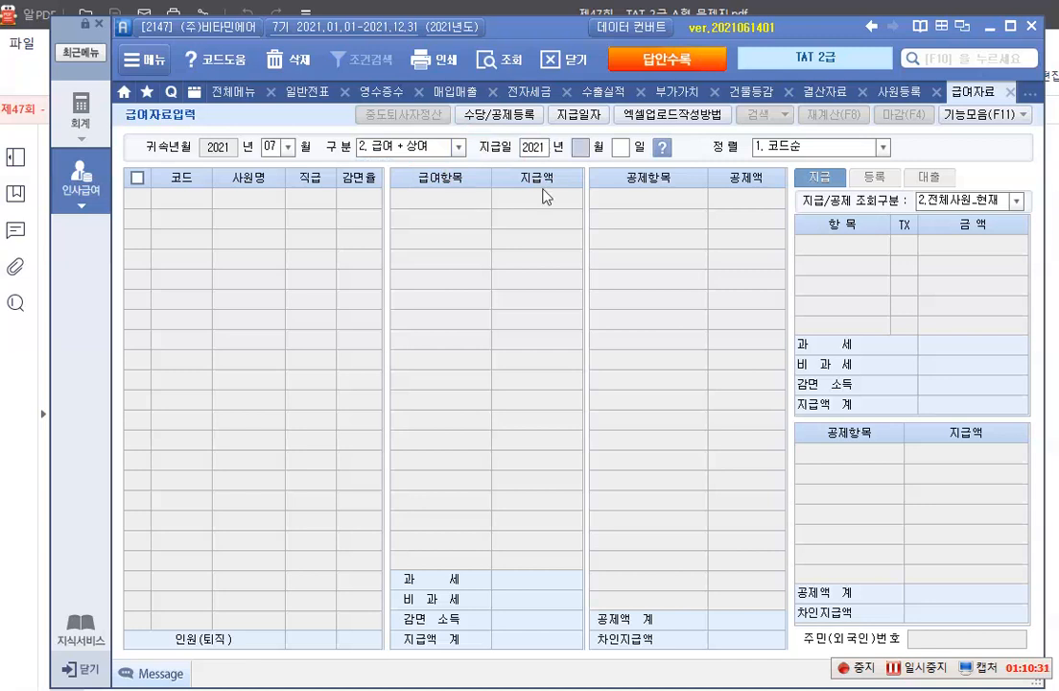
text(7 월 25)
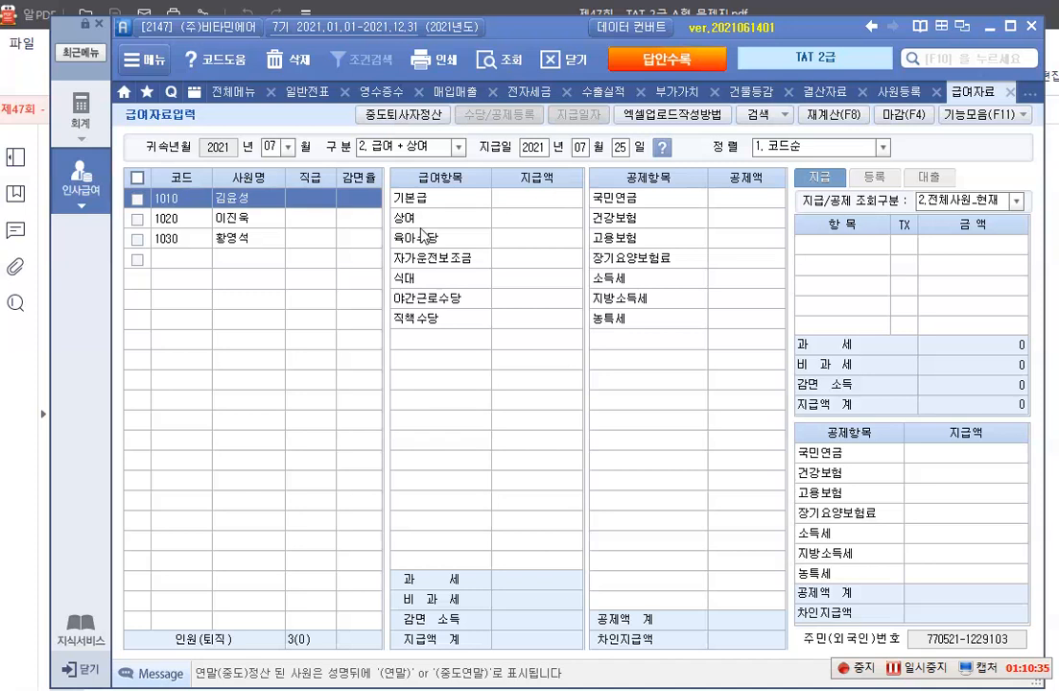
click(230, 217)
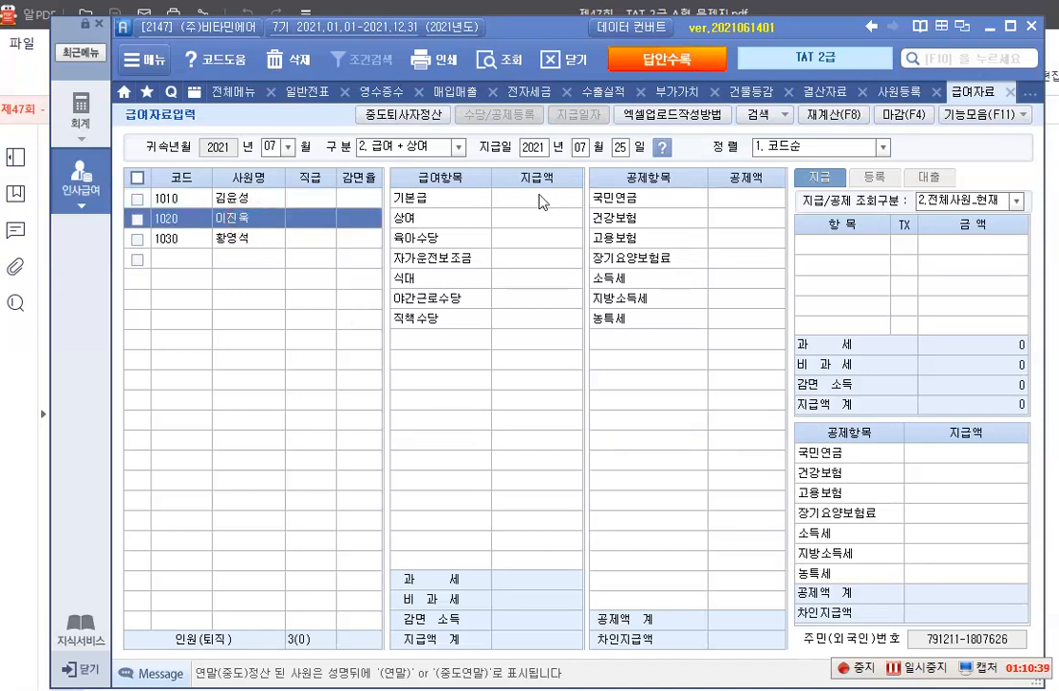
Enter employee 1020's 기본급 as 3,500,000, 육아수당 as 200,000 and 자가운전보조금 as 250,000
click(539, 200)
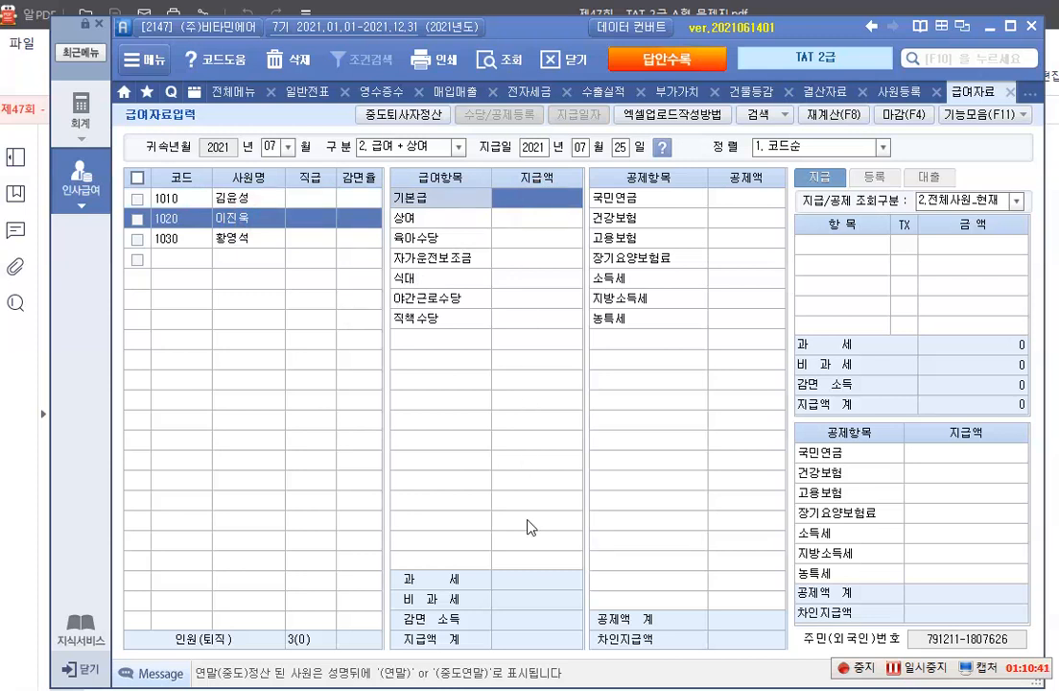
text(3500000)
key(Return)
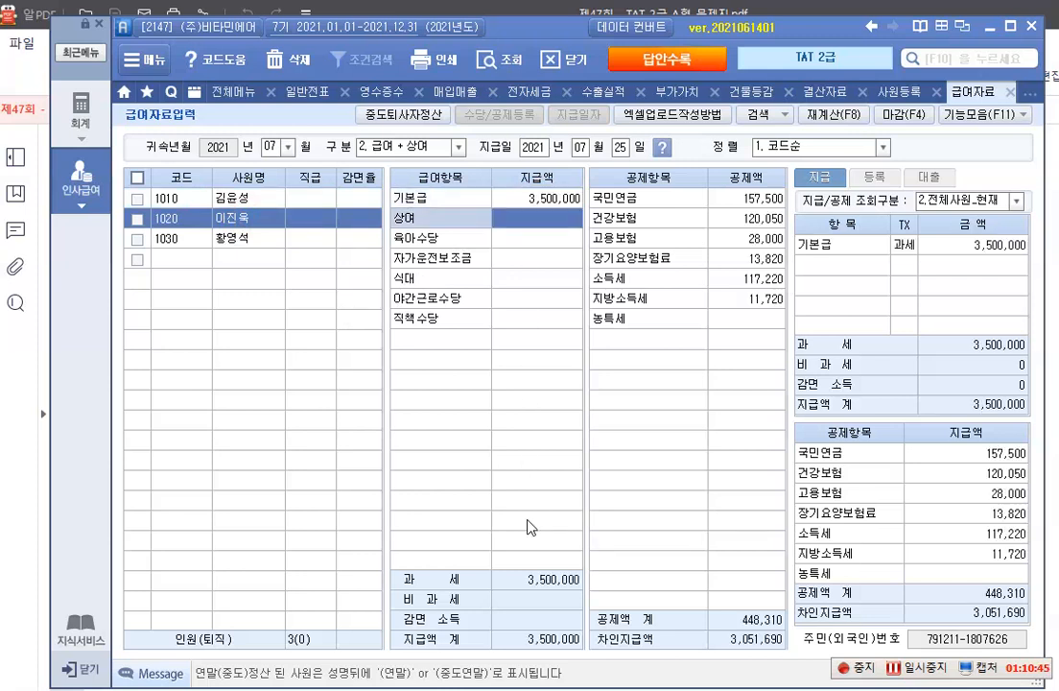
key(Return)
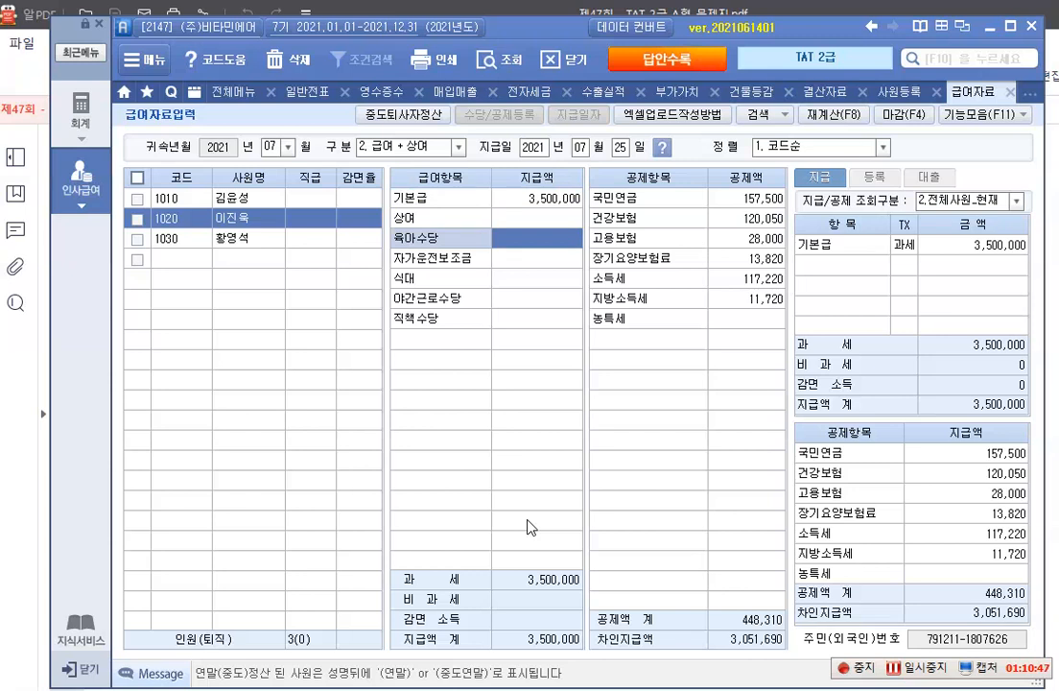
text(2000000)
key(Return)
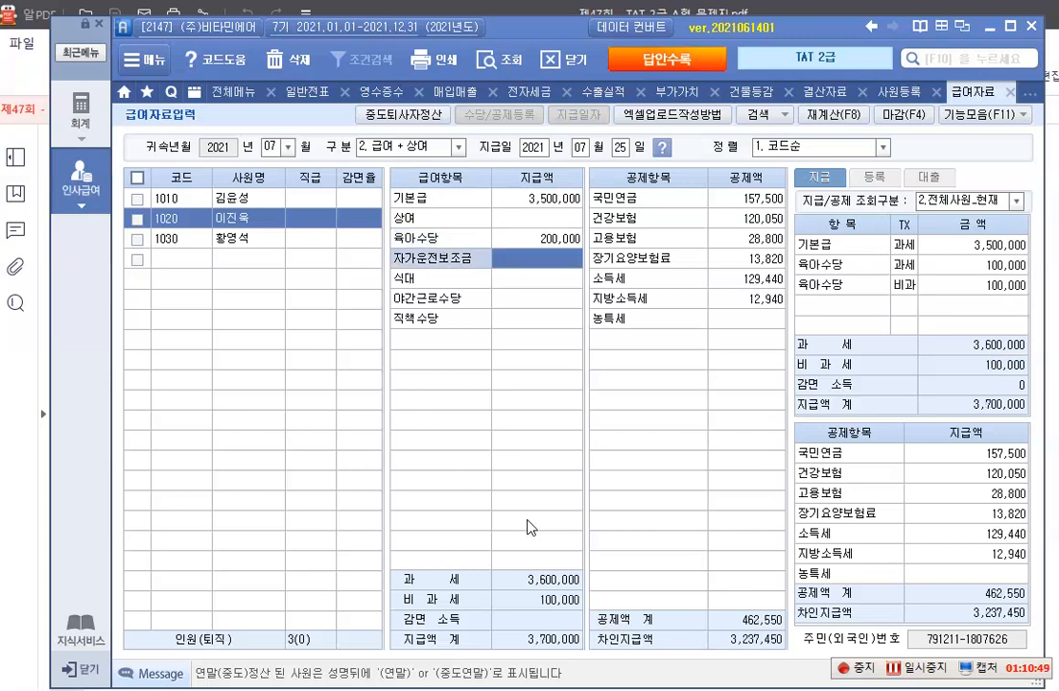
text(2500000)
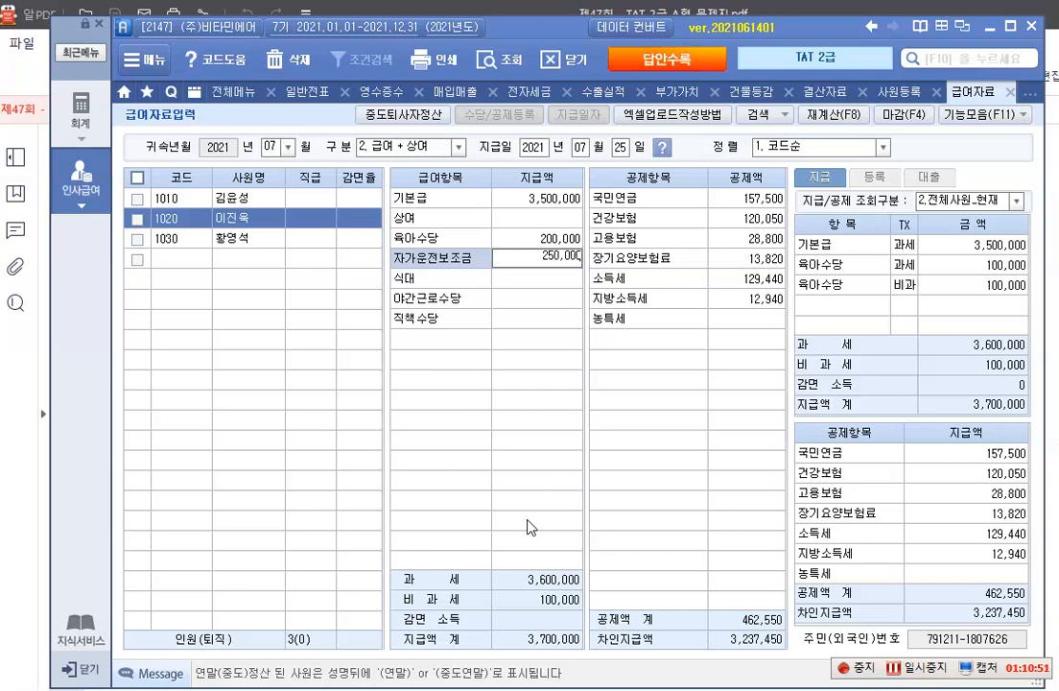
key(Return)
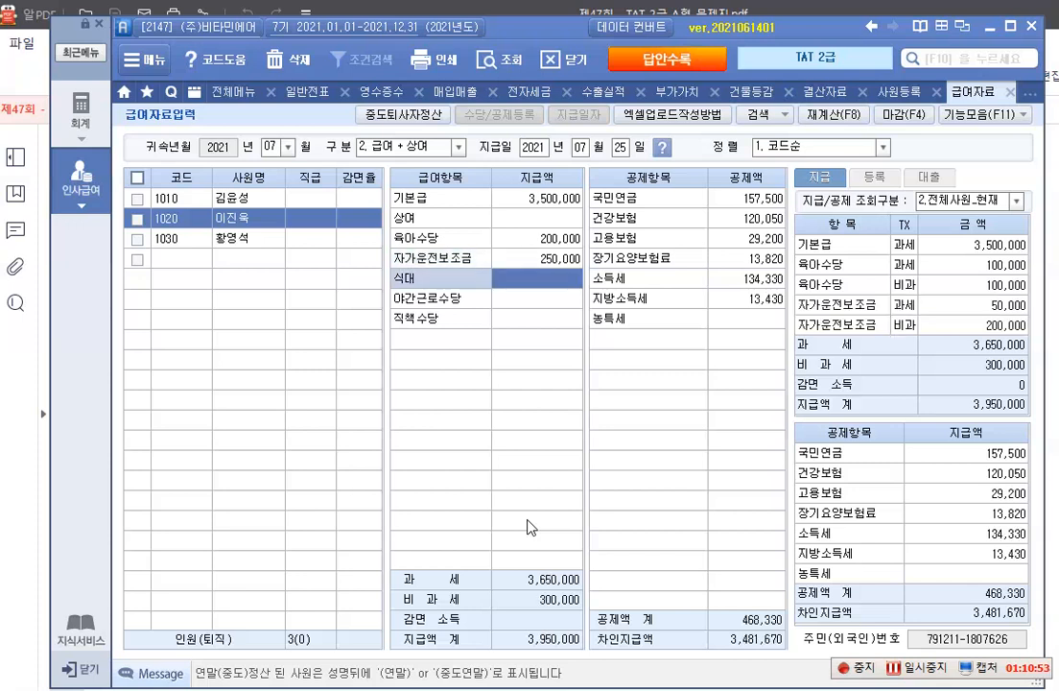
Enter employee 1020's 식대 as 160,000, 야간근로수당 as 200,000 and 직책수당 as 300,000
text(1600000)
key(Return)
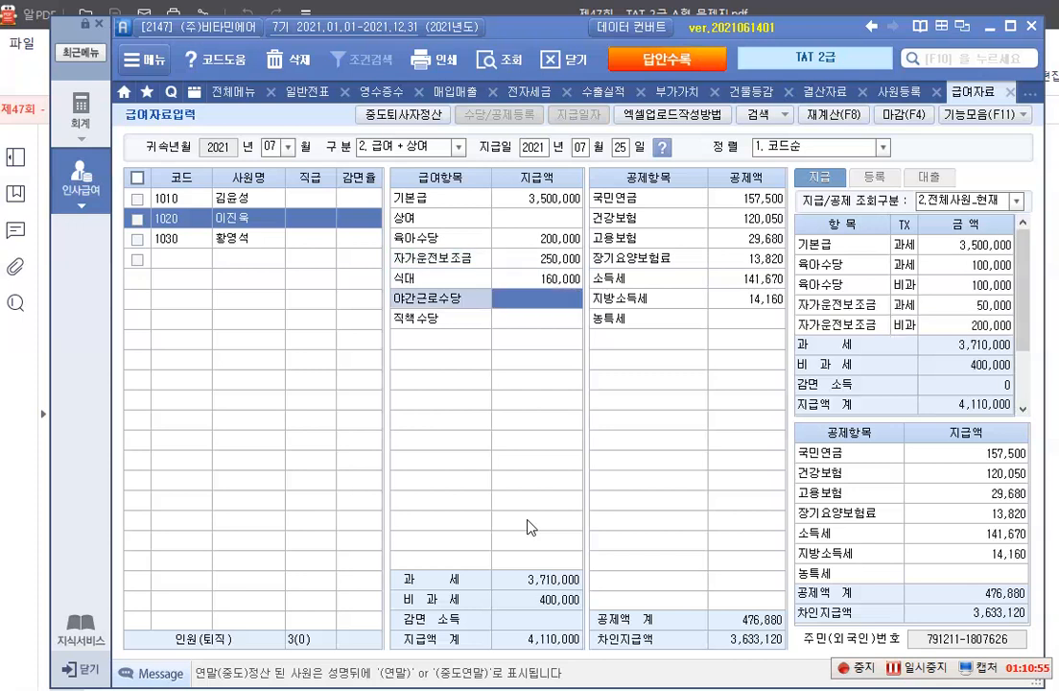
text(2000000)
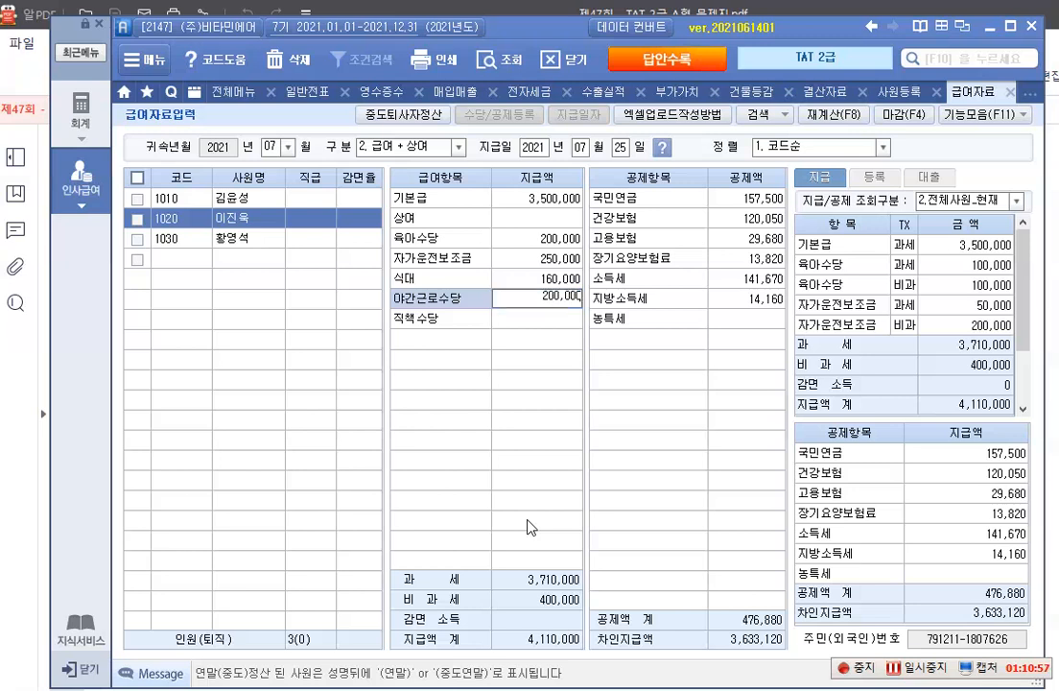
key(Return)
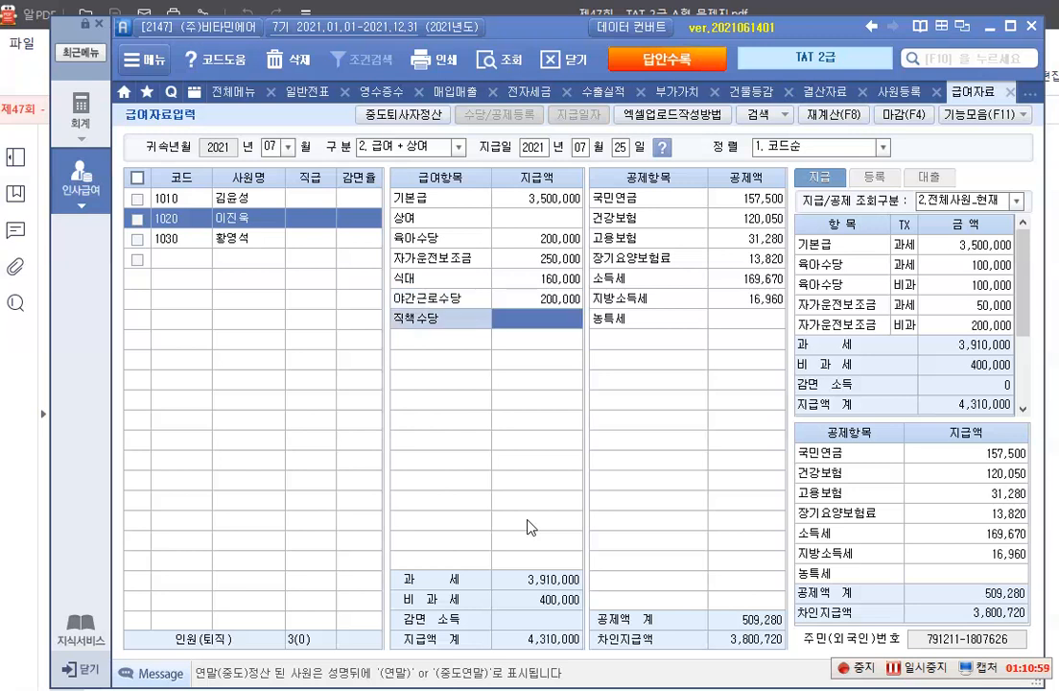
text(3000000)
key(Return)
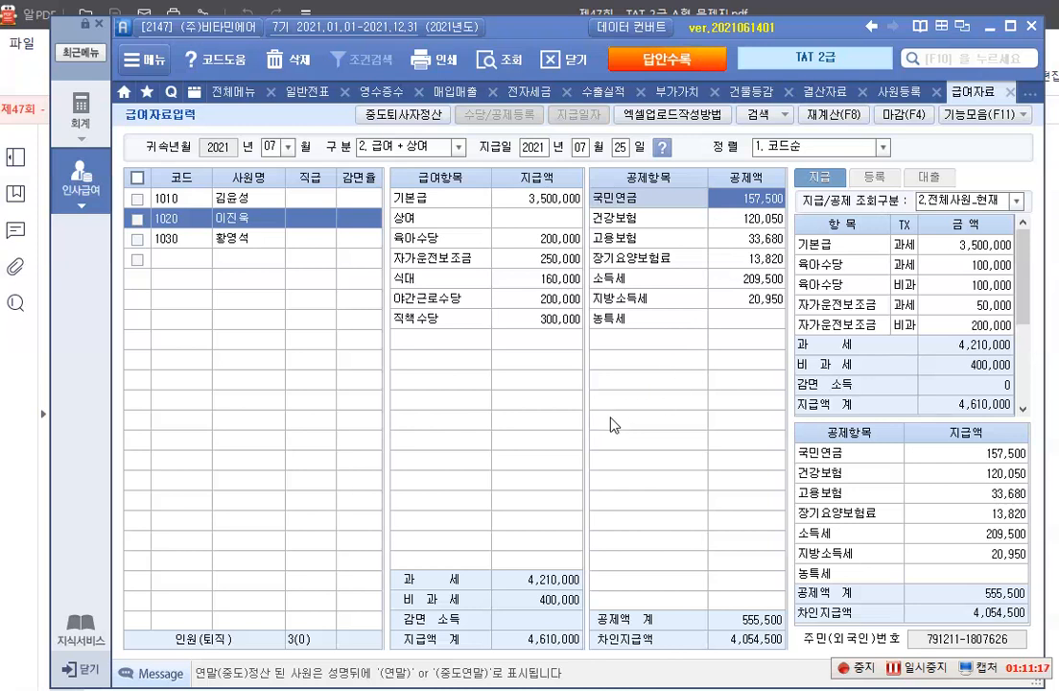
Open 원천징수이행상황신고서 and load the 0.정기신고 with both 귀속기간 and 지급기간 set to July 2021
click(79, 198)
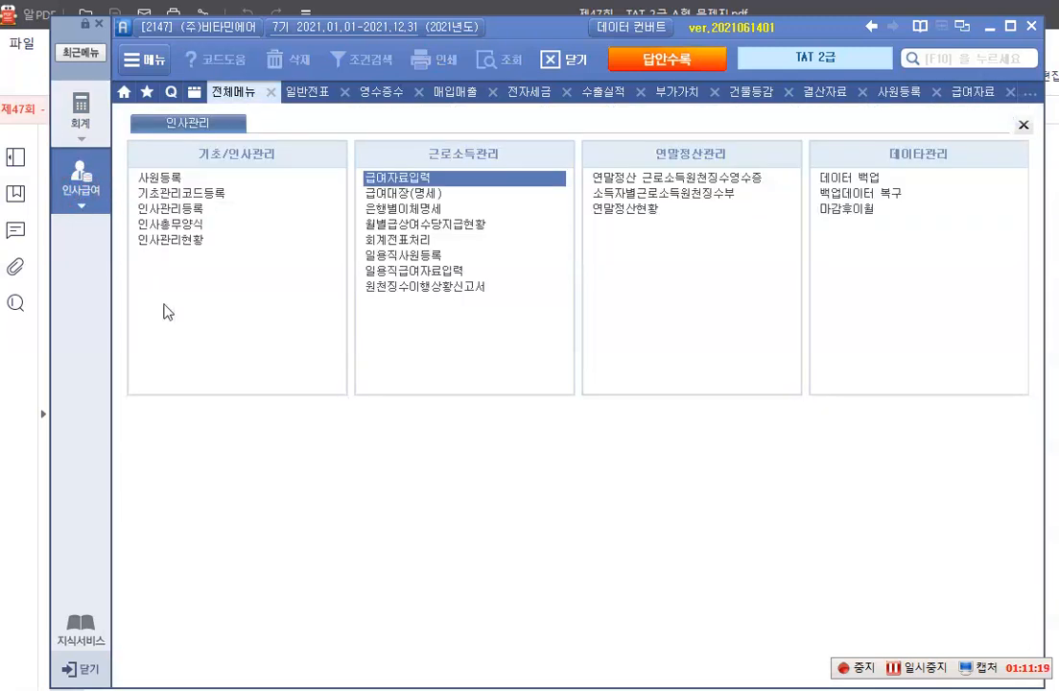
click(415, 290)
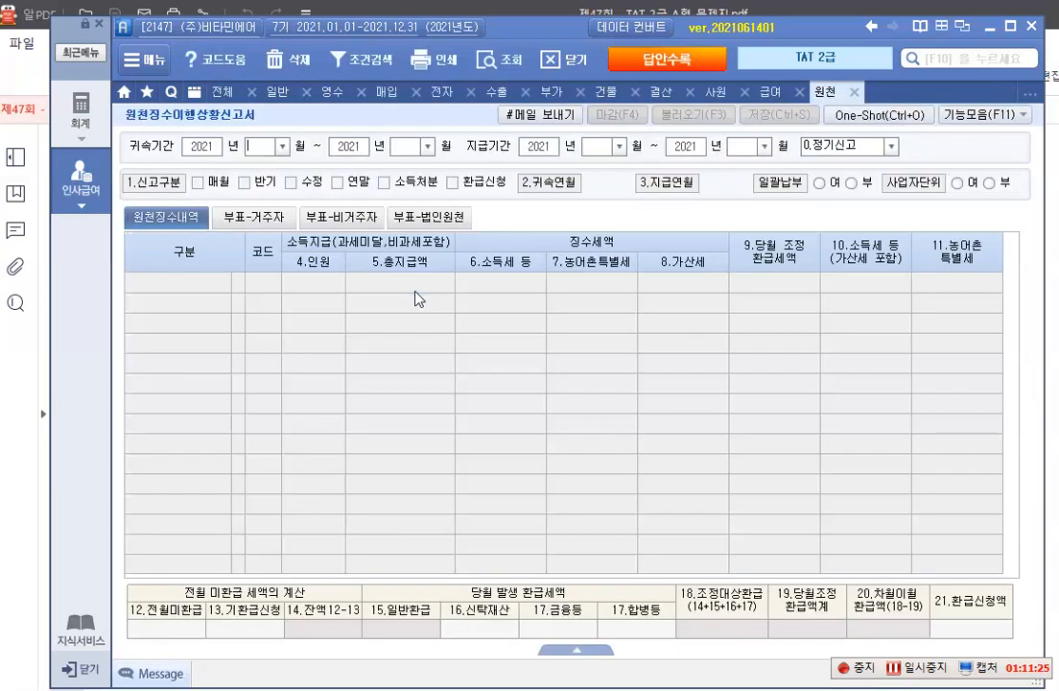
click(284, 147)
click(276, 245)
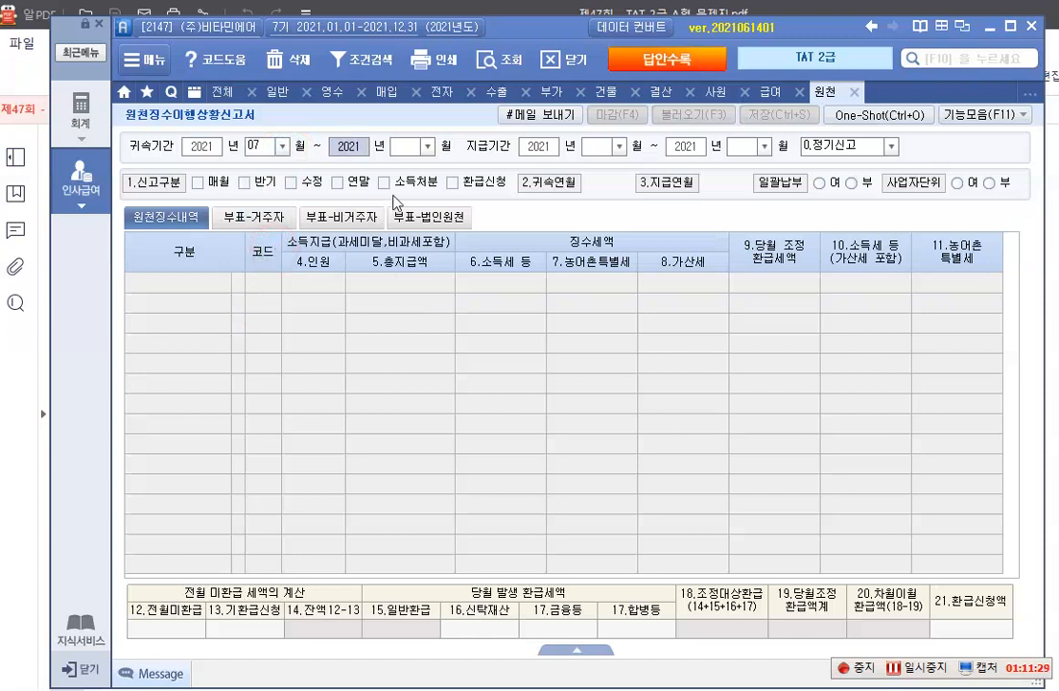
click(428, 146)
click(357, 240)
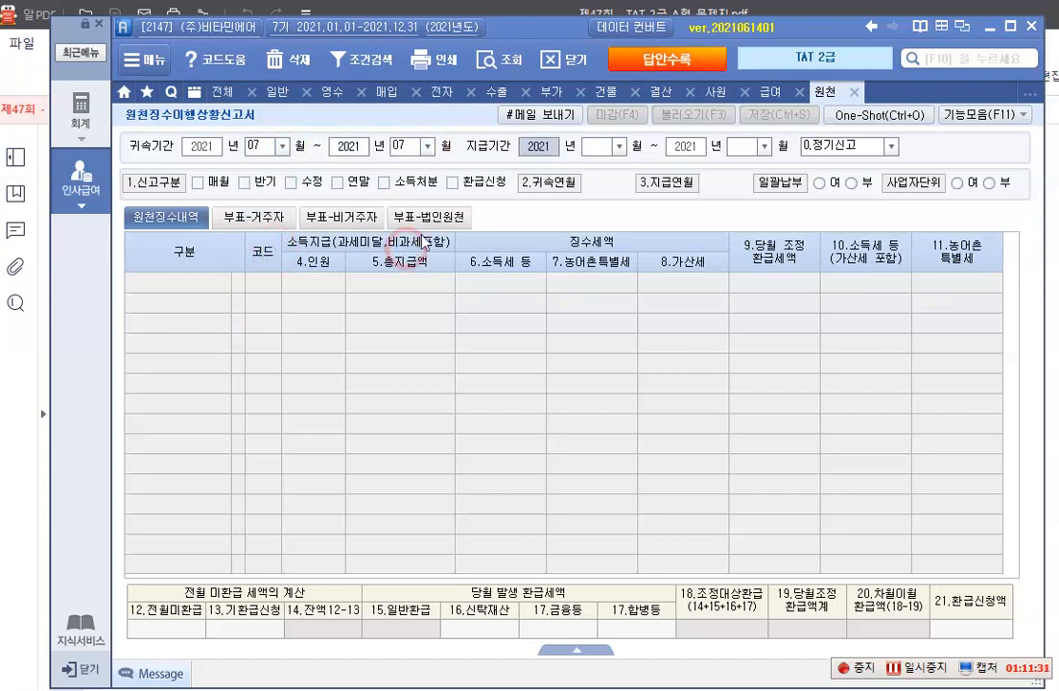
click(619, 147)
click(606, 245)
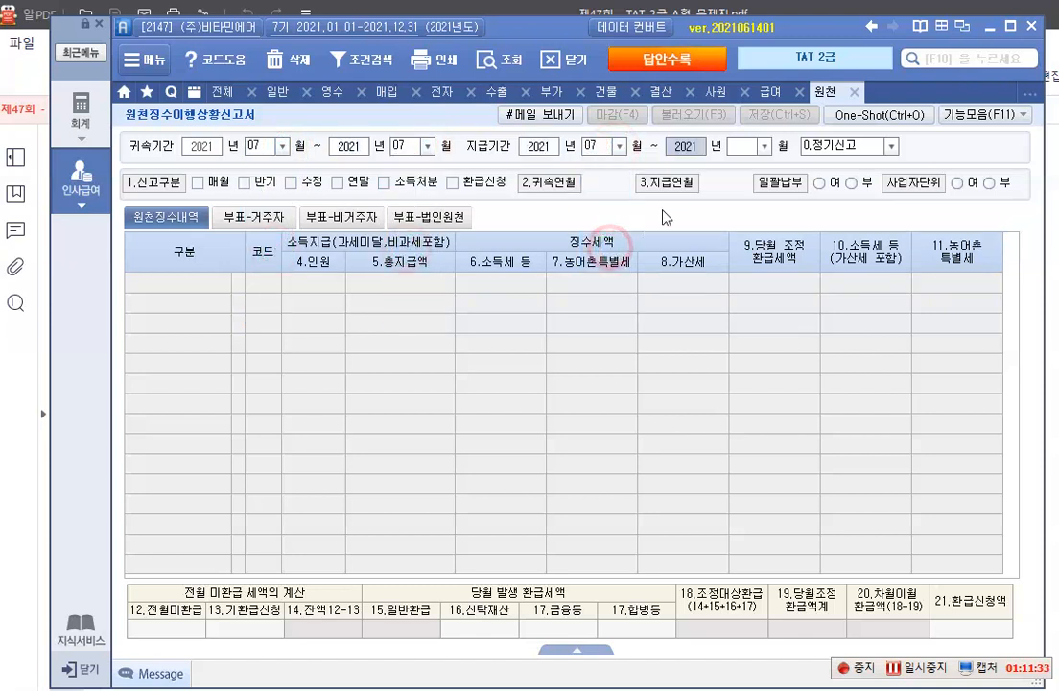
click(764, 147)
click(754, 248)
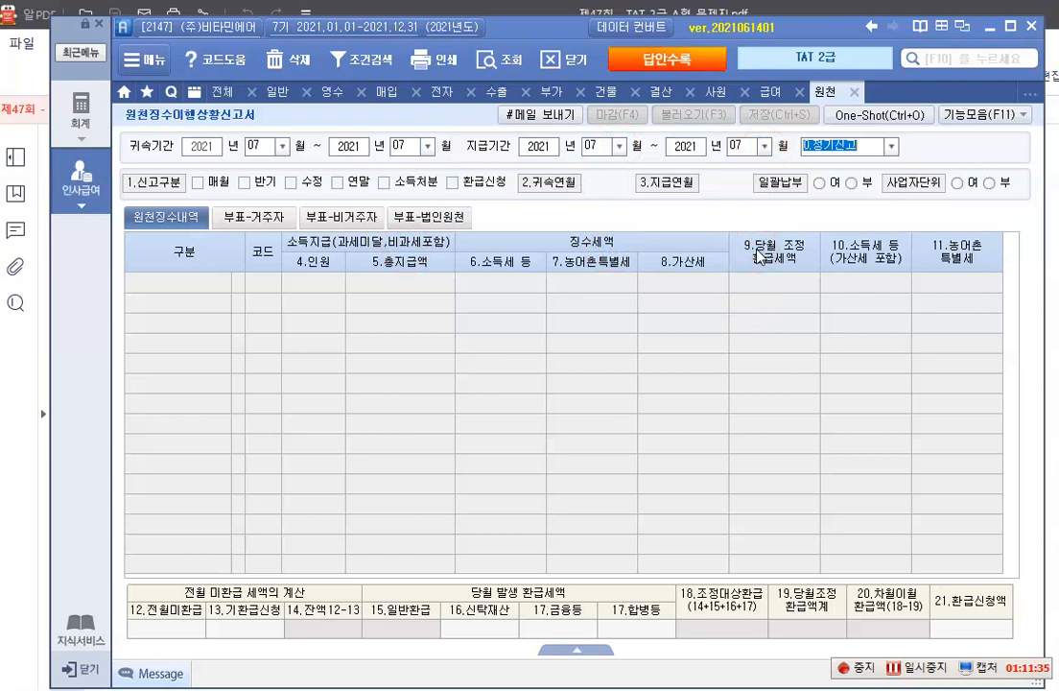
key(Return)
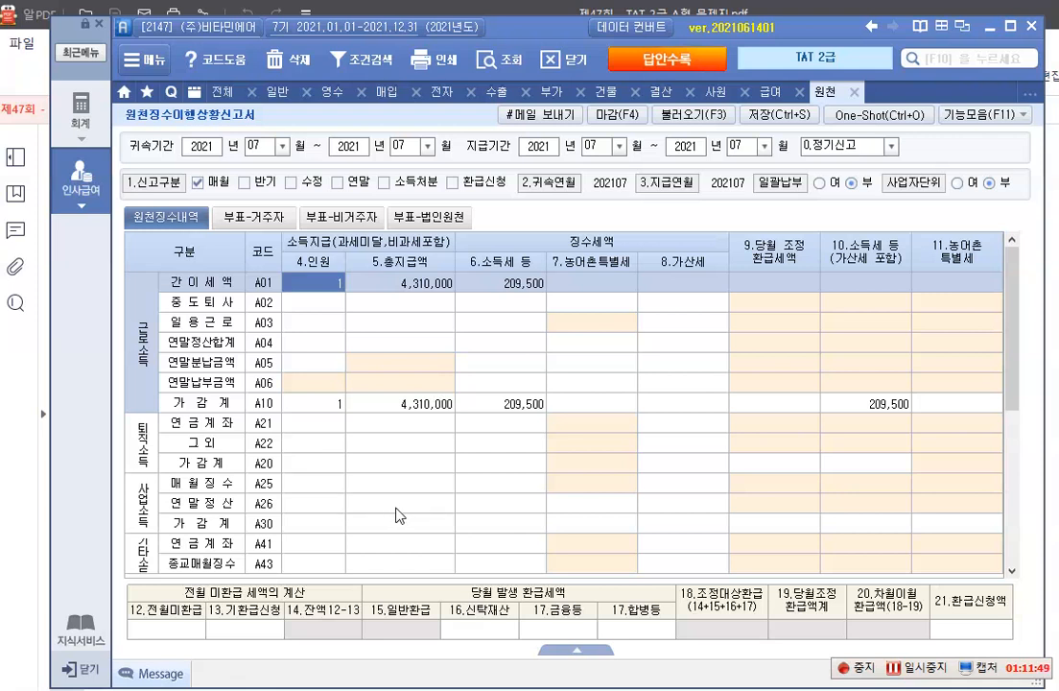
Enter 59,500 as 12.전월미환급 and save the withholding tax report
click(165, 628)
text(59500)
key(Return)
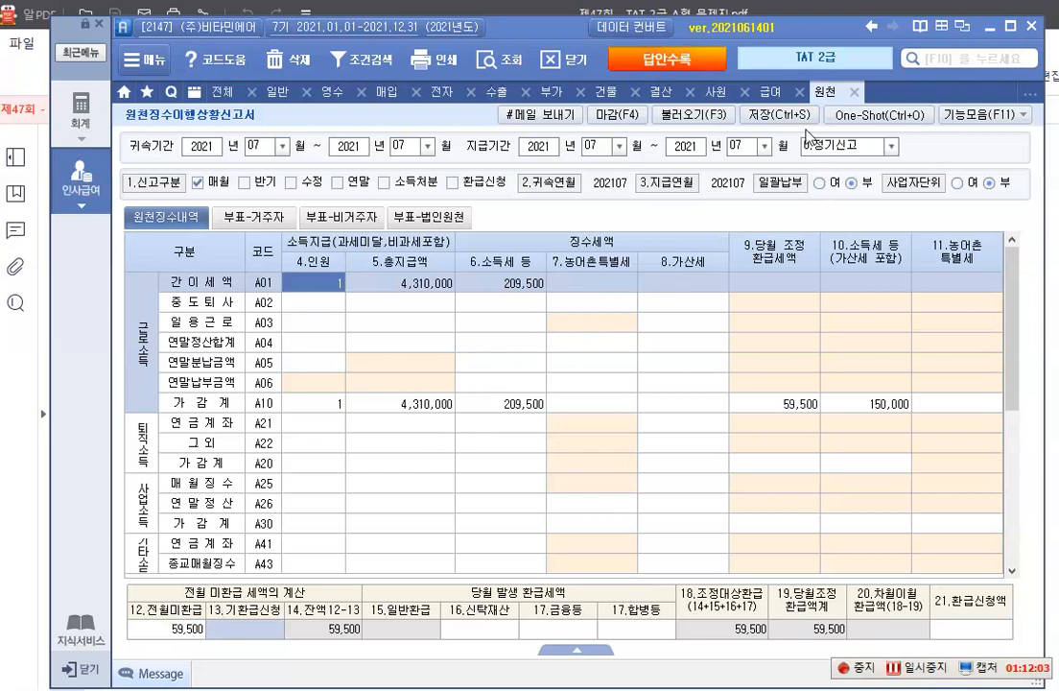
click(779, 115)
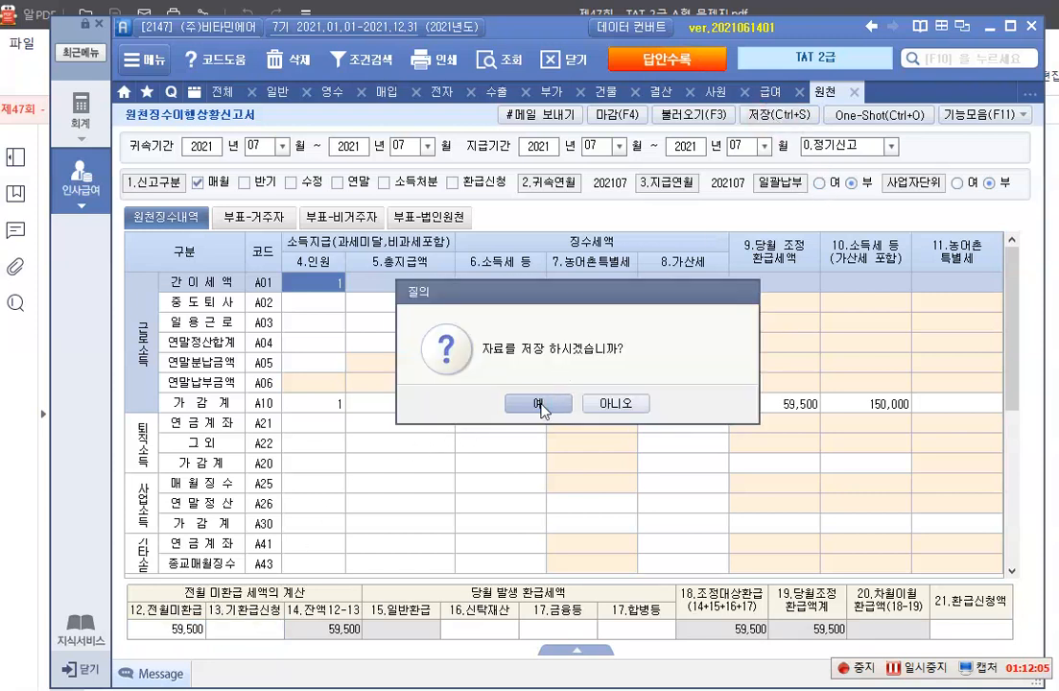
click(540, 404)
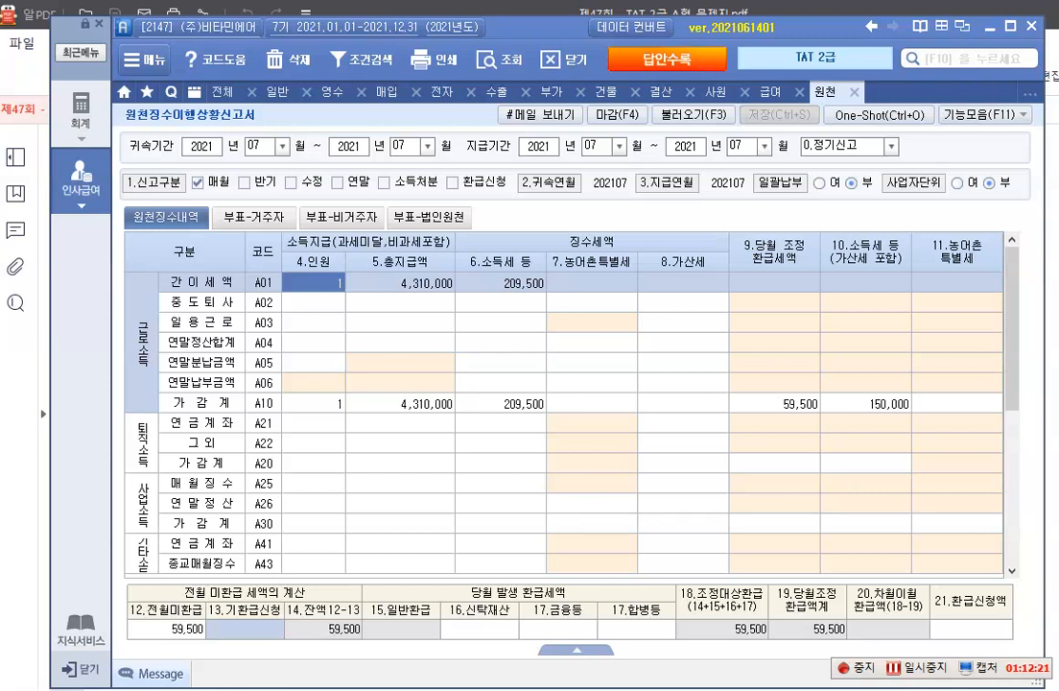
Switch to the exam PDF and read item 3's 자료설명, 평가문제 and 자료 1 on employee 1030's year-end settlement
key(alt+Tab)
scroll(407, 340, down, 5)
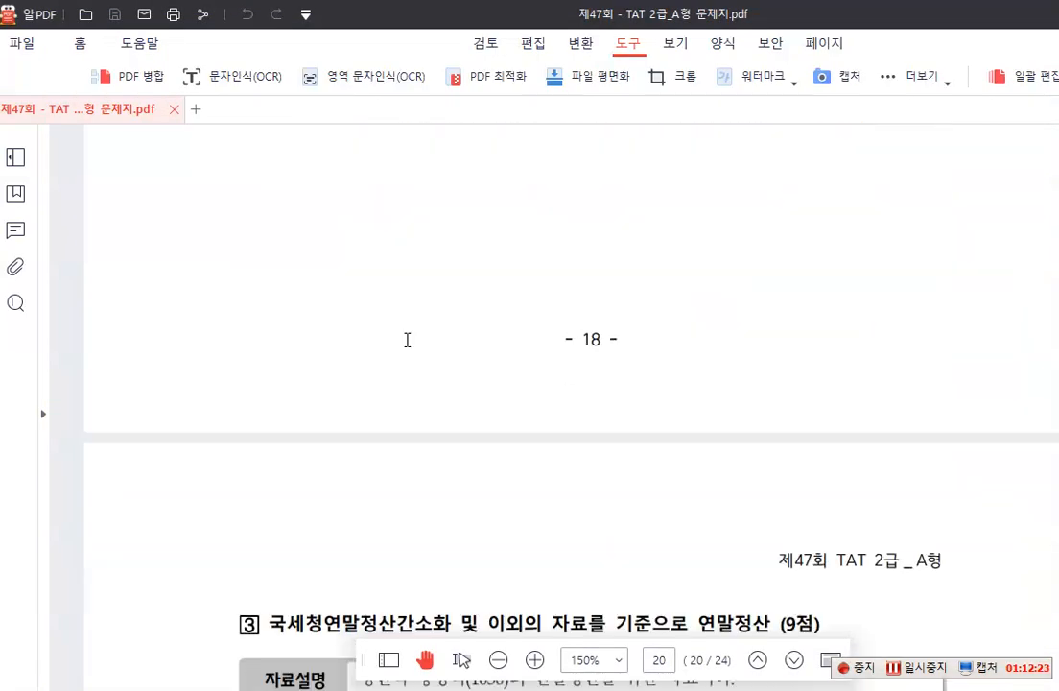
scroll(407, 340, down, 5)
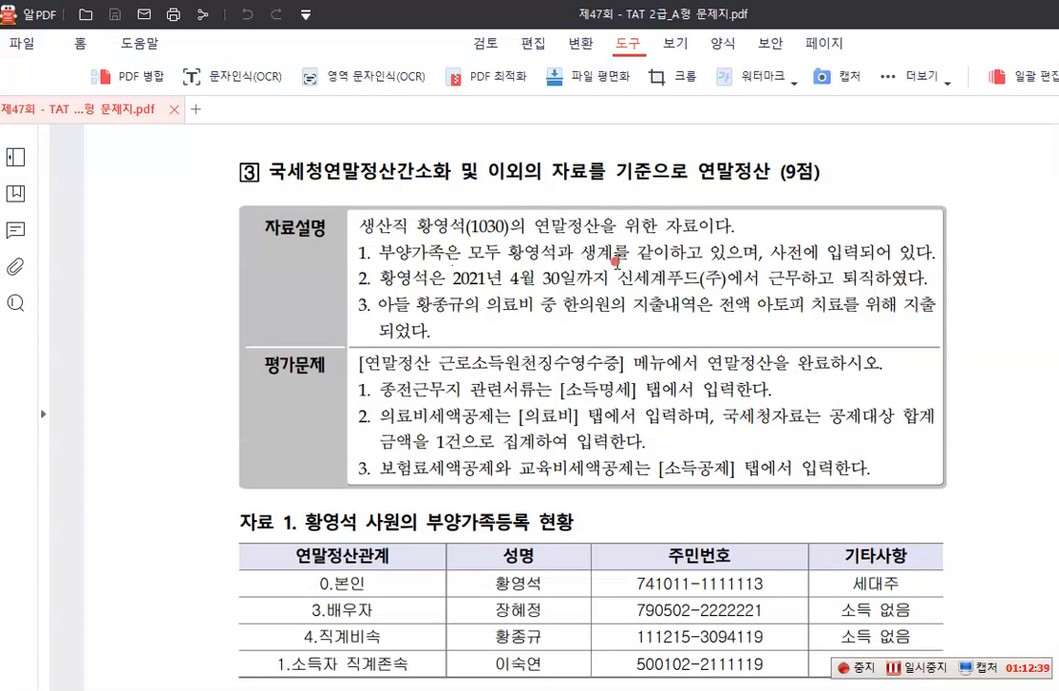
scroll(563, 286, down, 1)
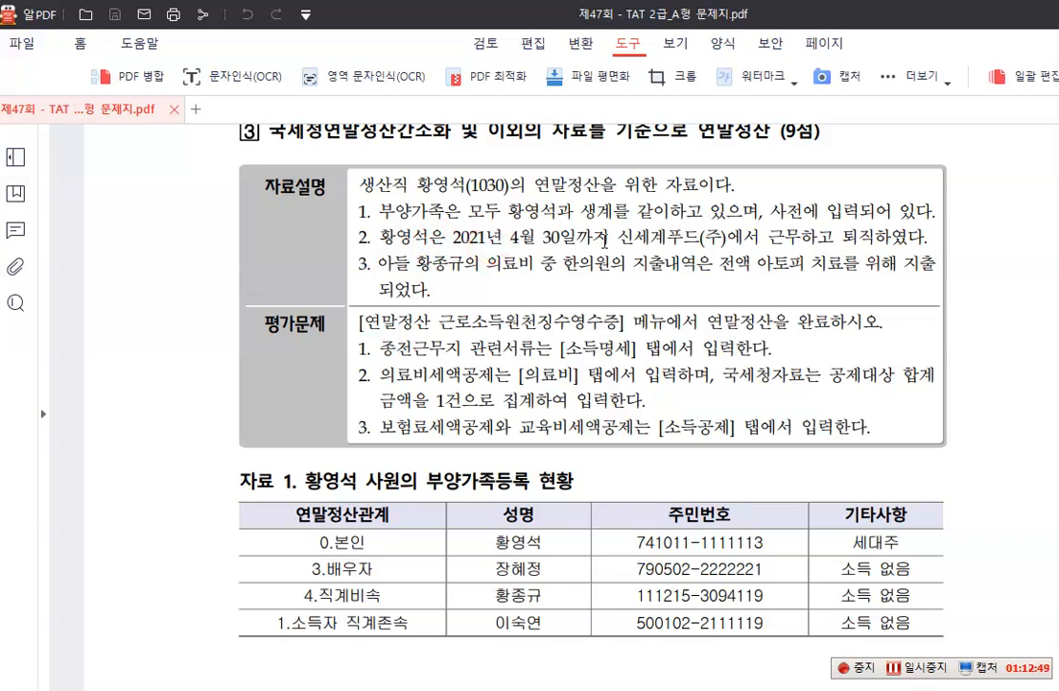
click(606, 241)
click(526, 269)
click(603, 267)
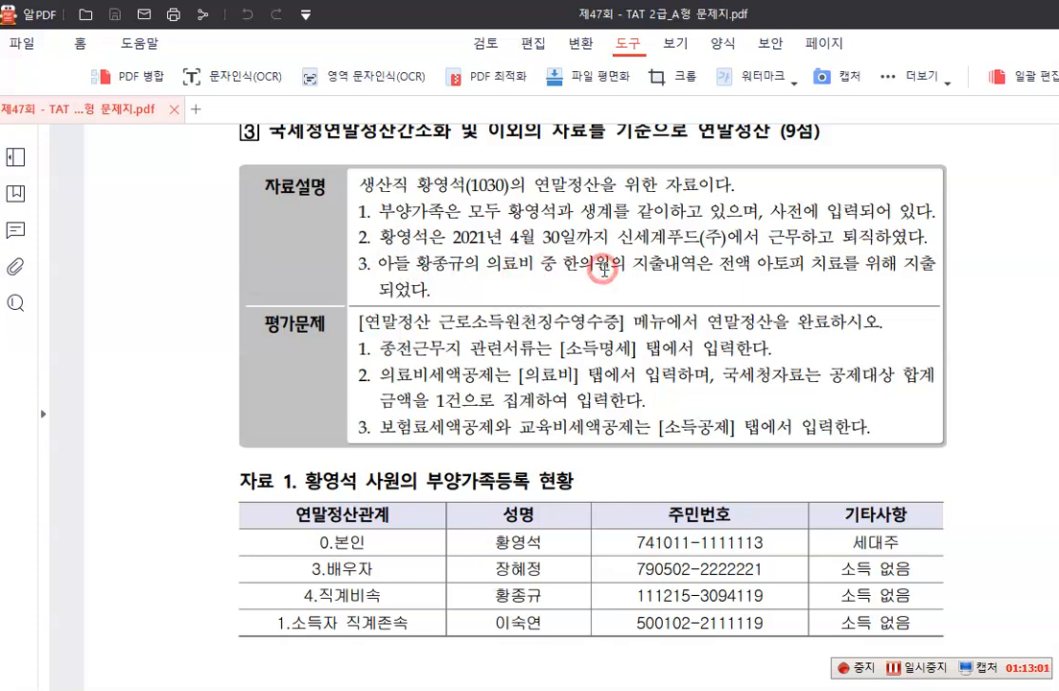
click(721, 269)
click(839, 270)
scroll(530, 420, down, 3)
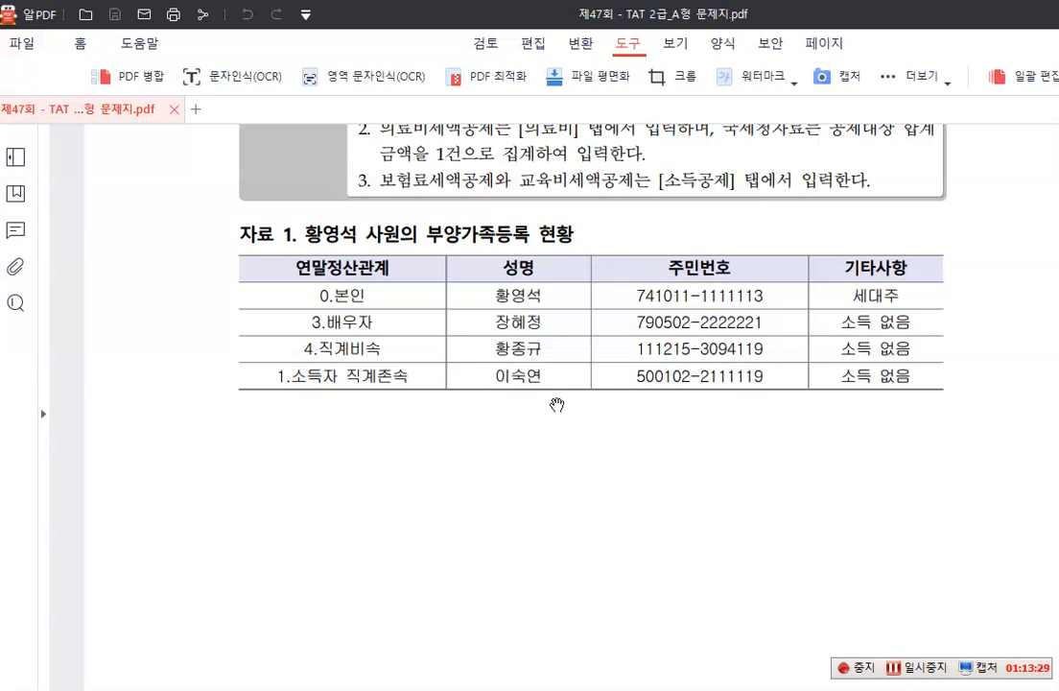
Examine 자료 2, the previous workplace's 근로소득 원천징수영수증, for the employer details, work period, pay and bonus
scroll(557, 405, down, 5)
scroll(557, 405, down, 6)
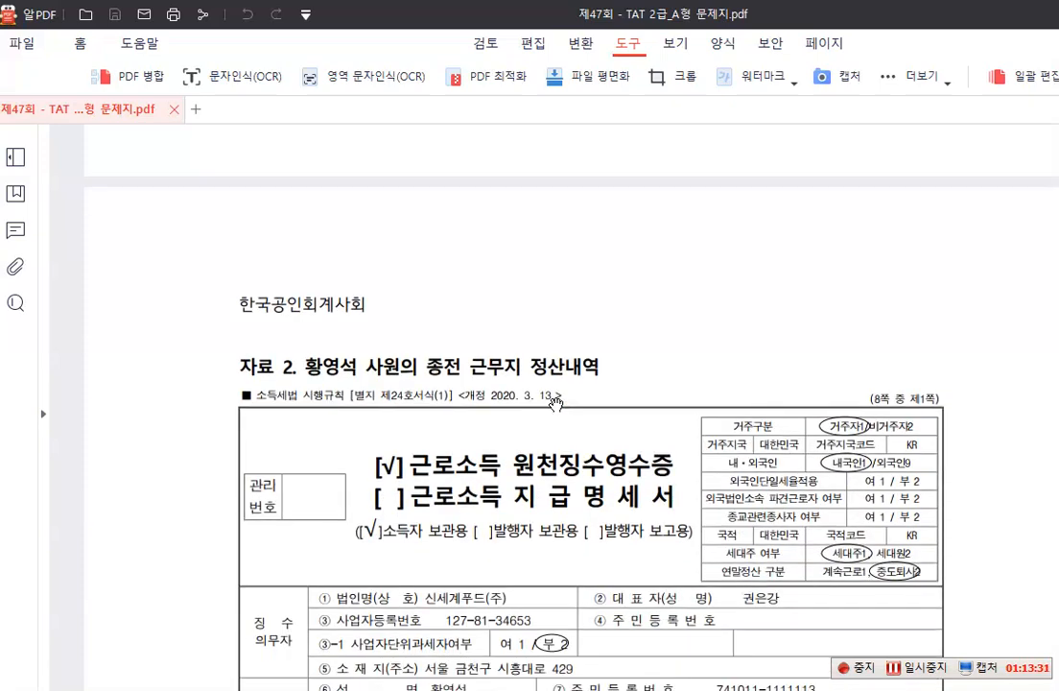
scroll(556, 404, up, 1)
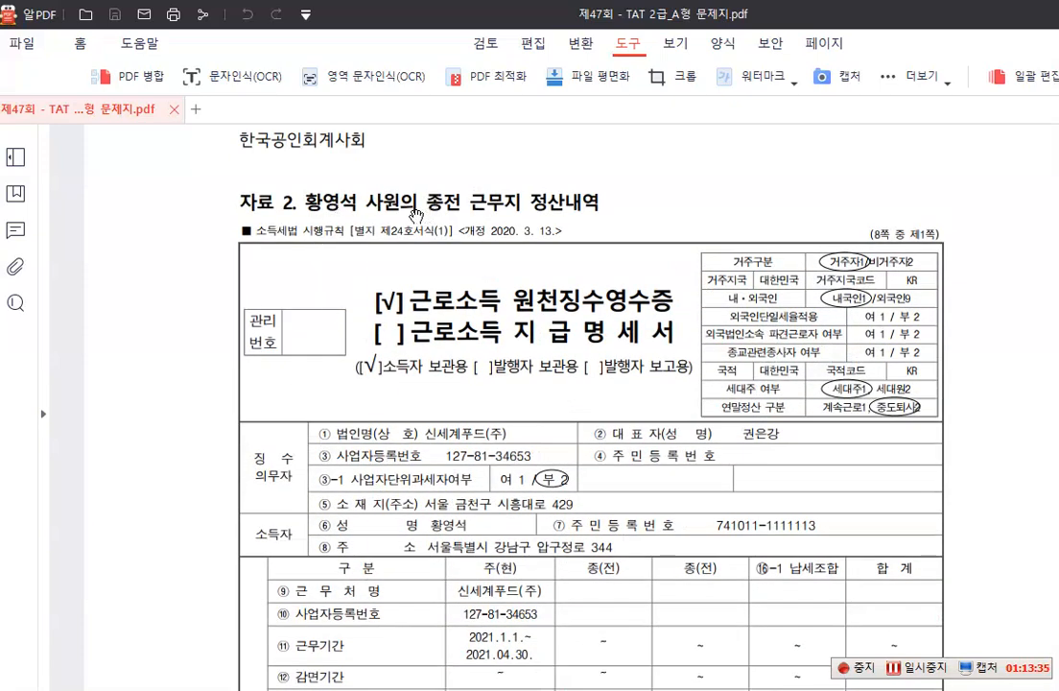
scroll(599, 218, down, 5)
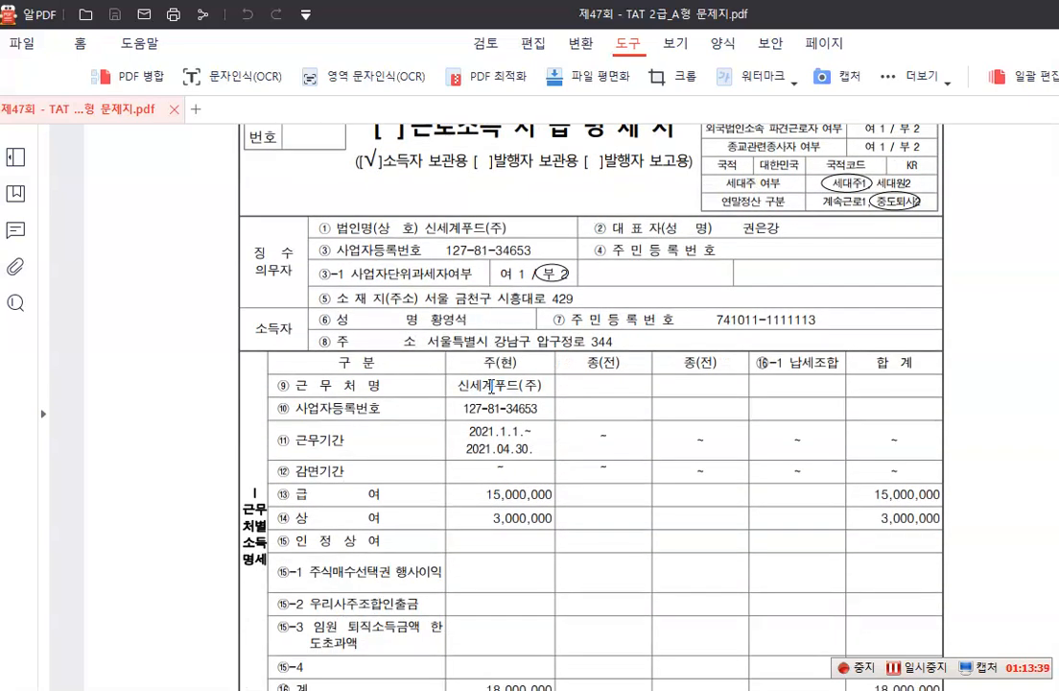
scroll(487, 386, down, 3)
scroll(491, 385, up, 1)
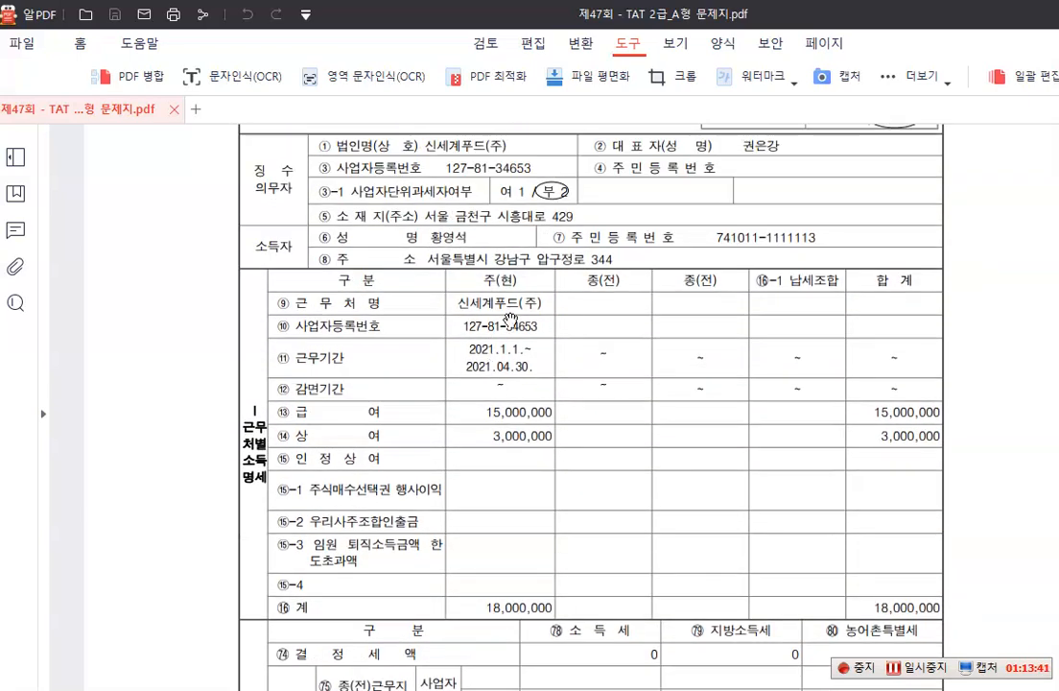
Return to the payroll program, load employee 1030 in 연말정산 근로소득원천징수영수증, and display the 소득명세
click(222, 688)
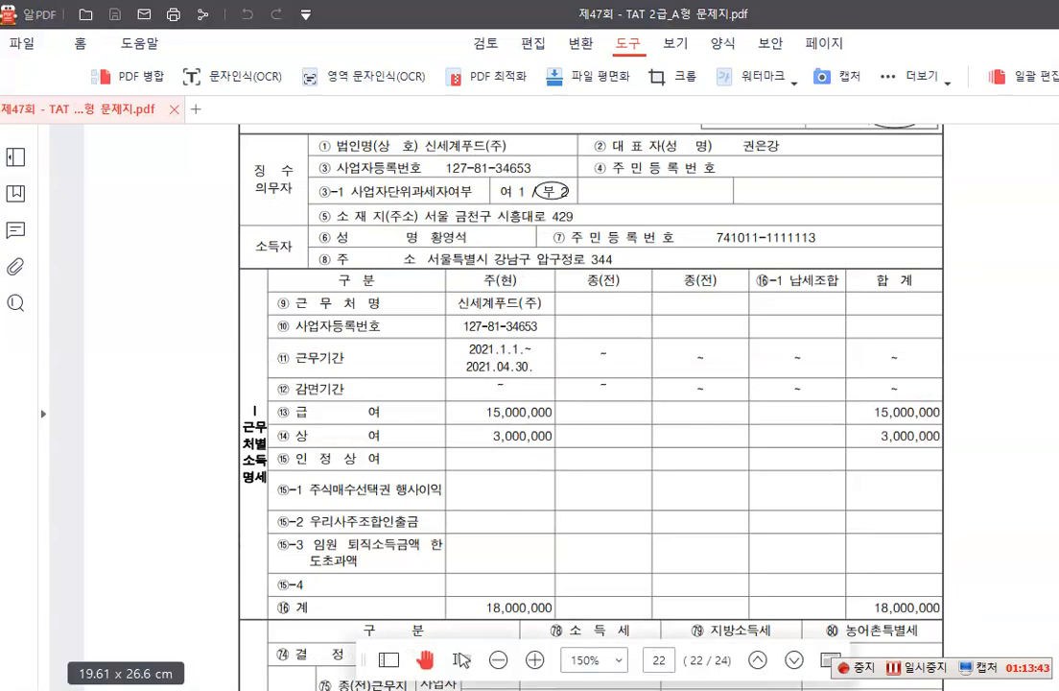
click(77, 191)
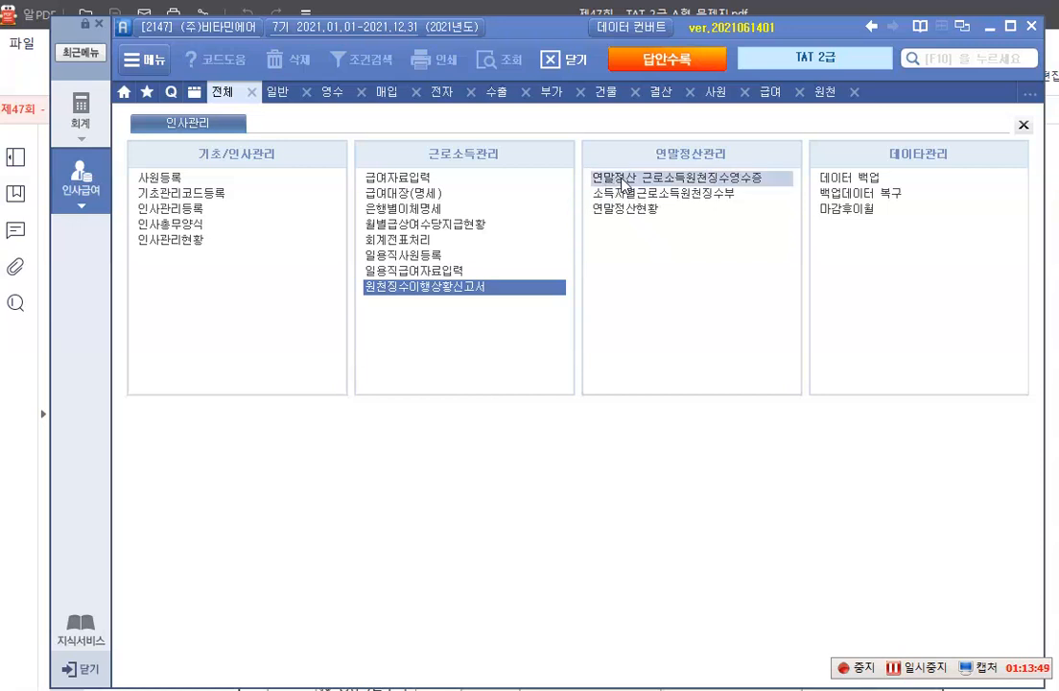
click(622, 178)
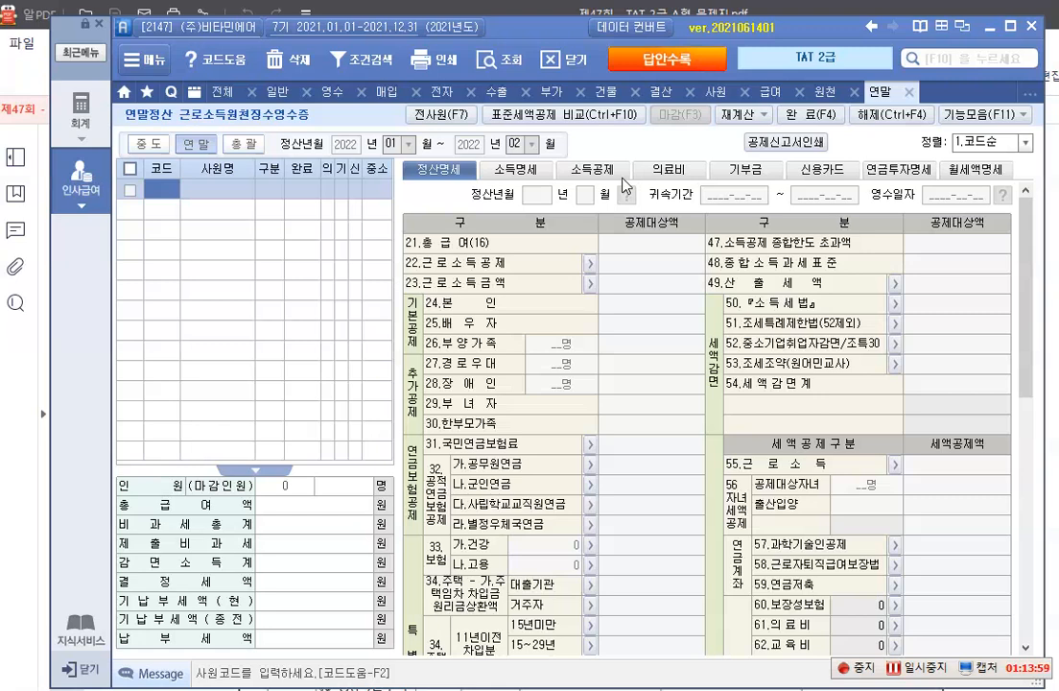
text(1030)
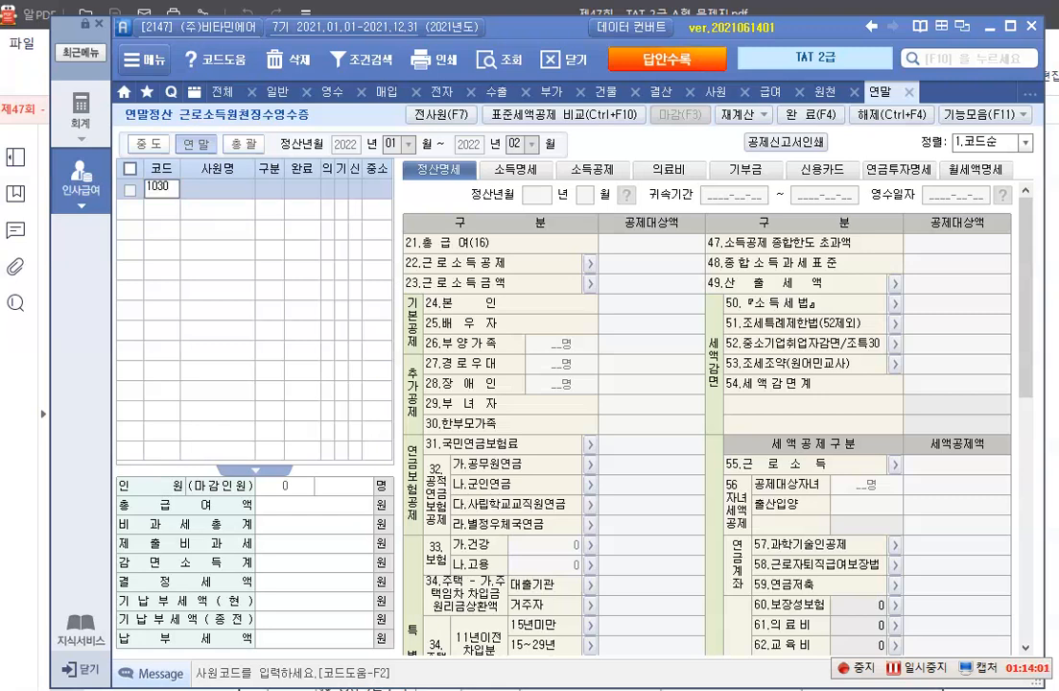
key(Return)
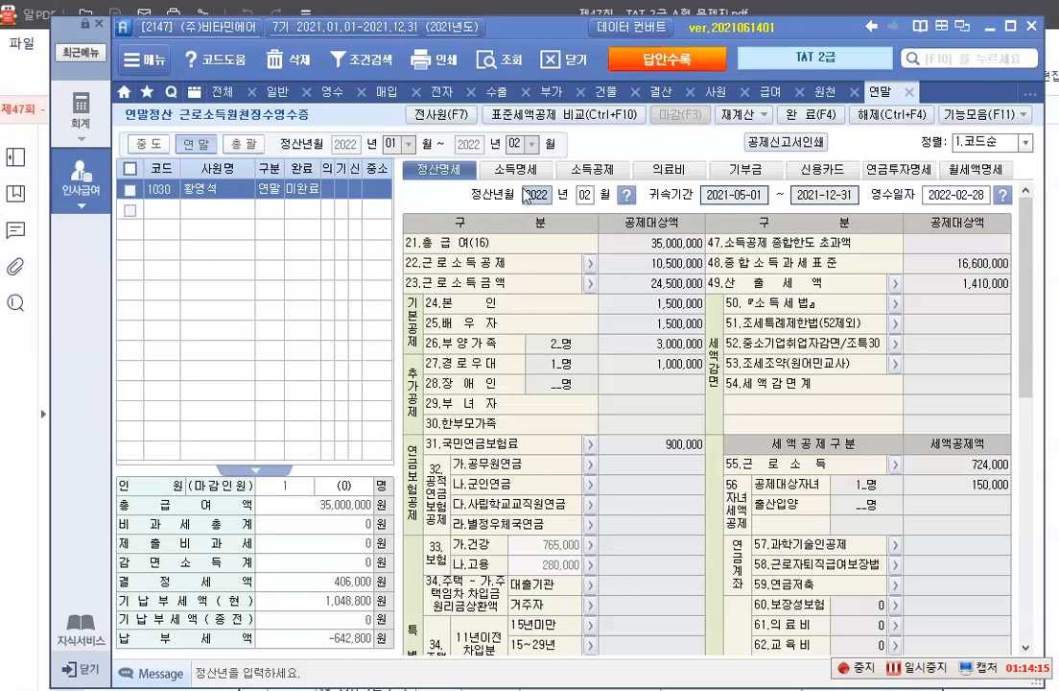
click(517, 178)
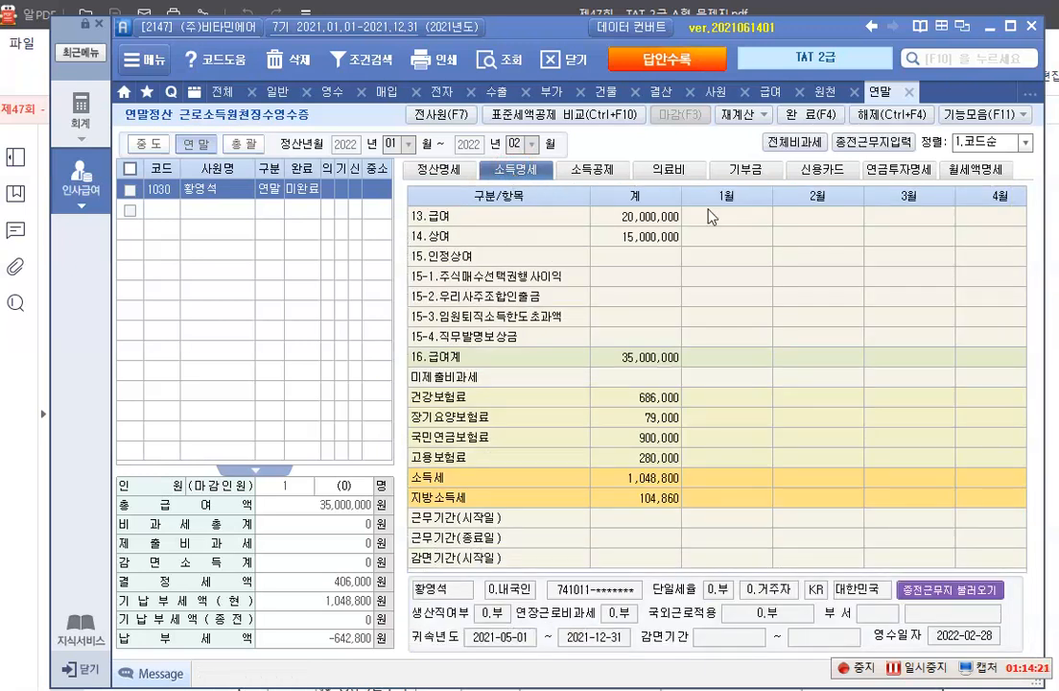
Open the 종전근무지 entry and enter 신세계푸드(주) as 종전1's 근무처명 along with its 사업자등록번호
click(874, 144)
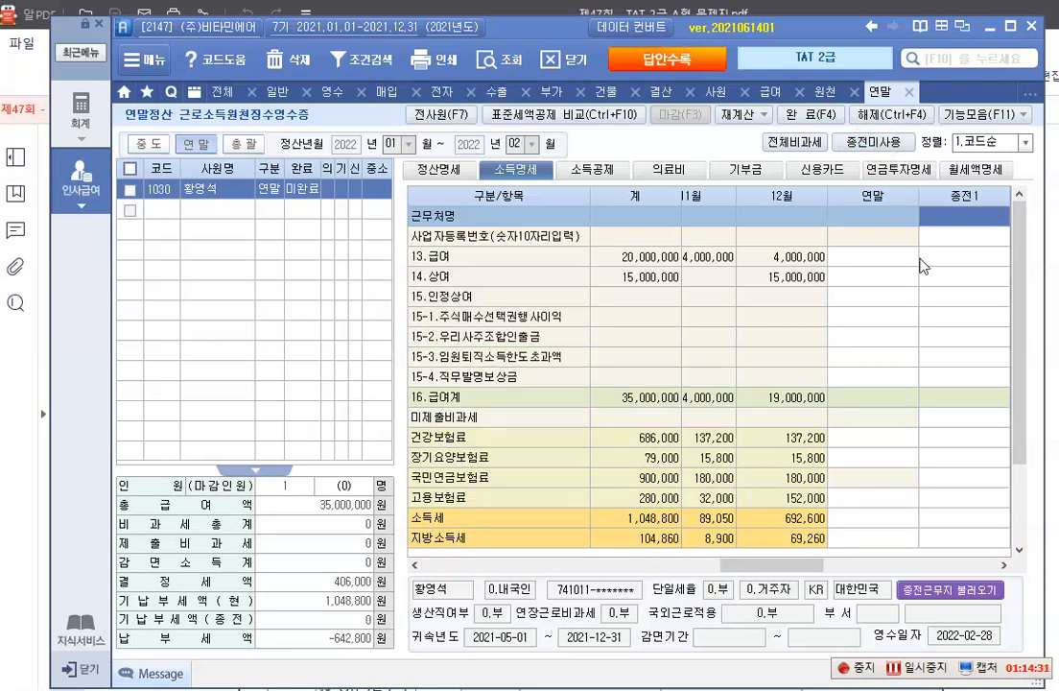
text(신)
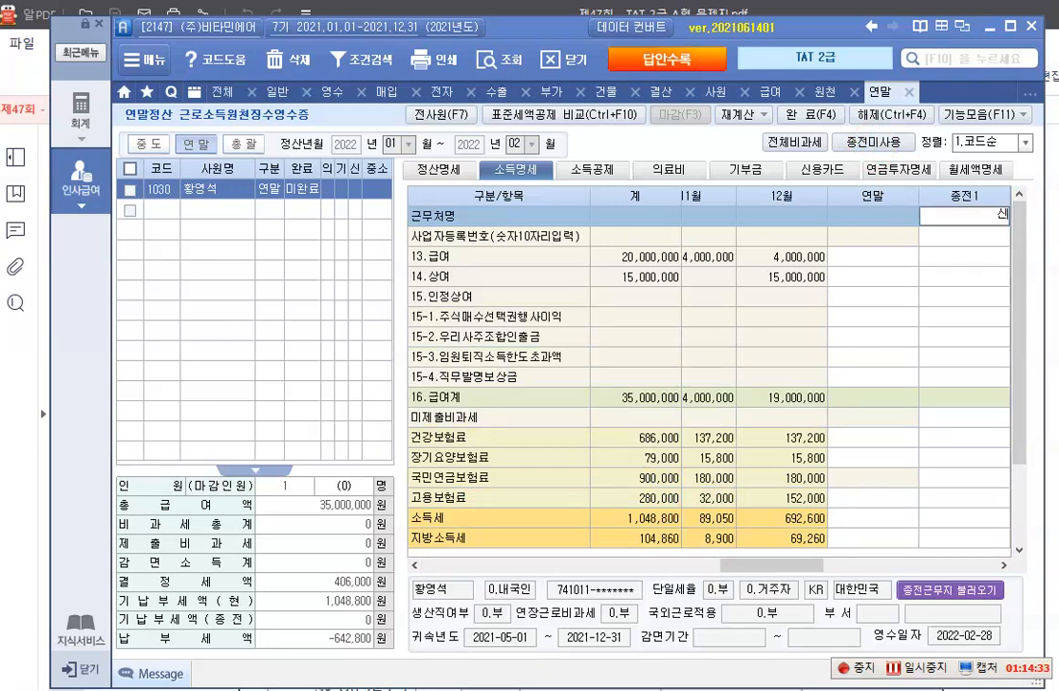
text(세계푸드(주))
key(Return)
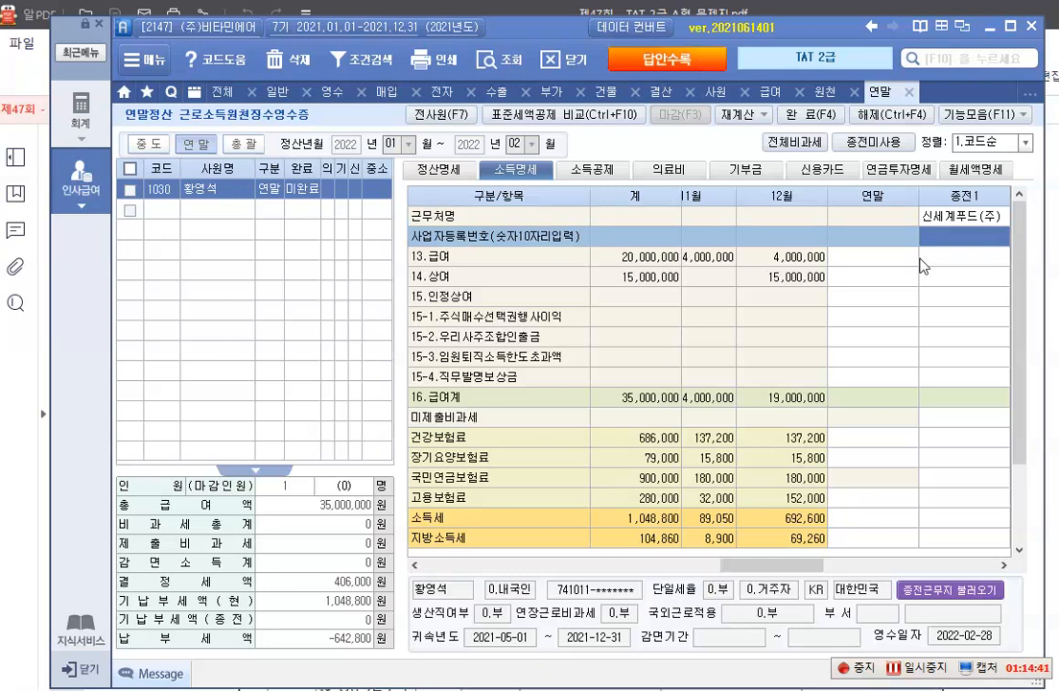
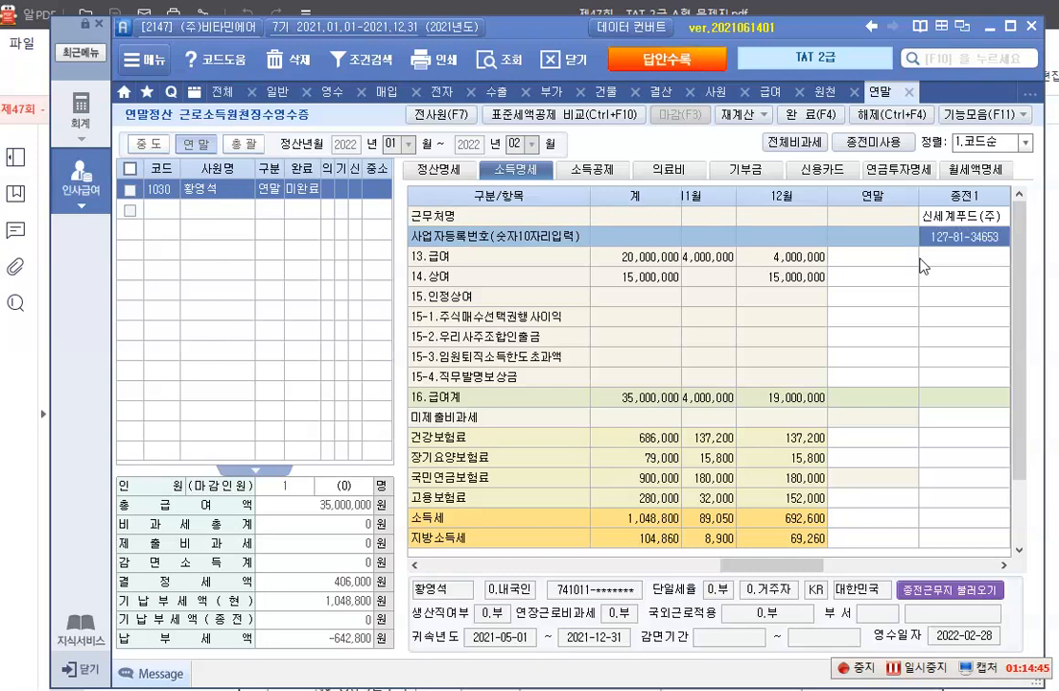
key(Return)
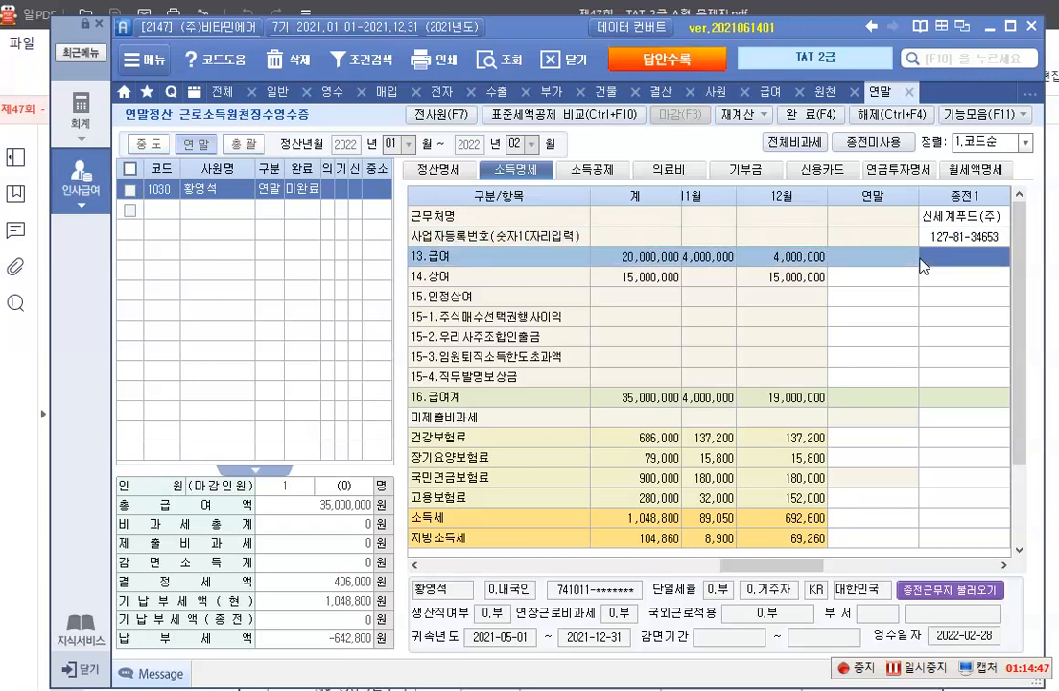
Enter 15,000,000 as 급여 and 3,000,000 as 상여 for the previous workplace 종전1
text(15000000)
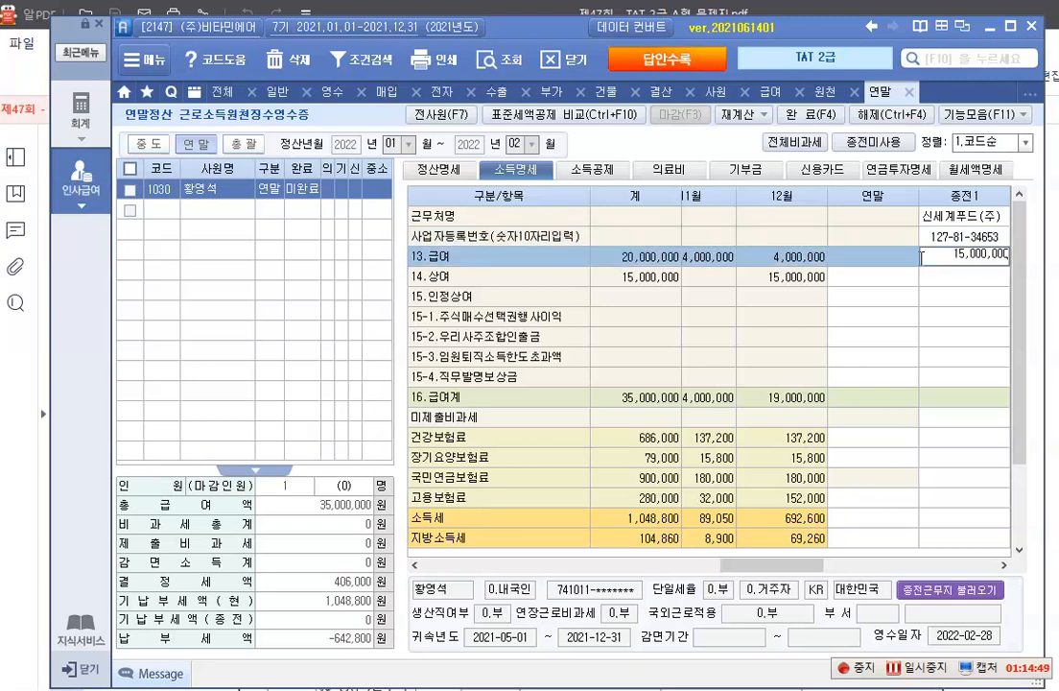
key(Return)
text(3000000)
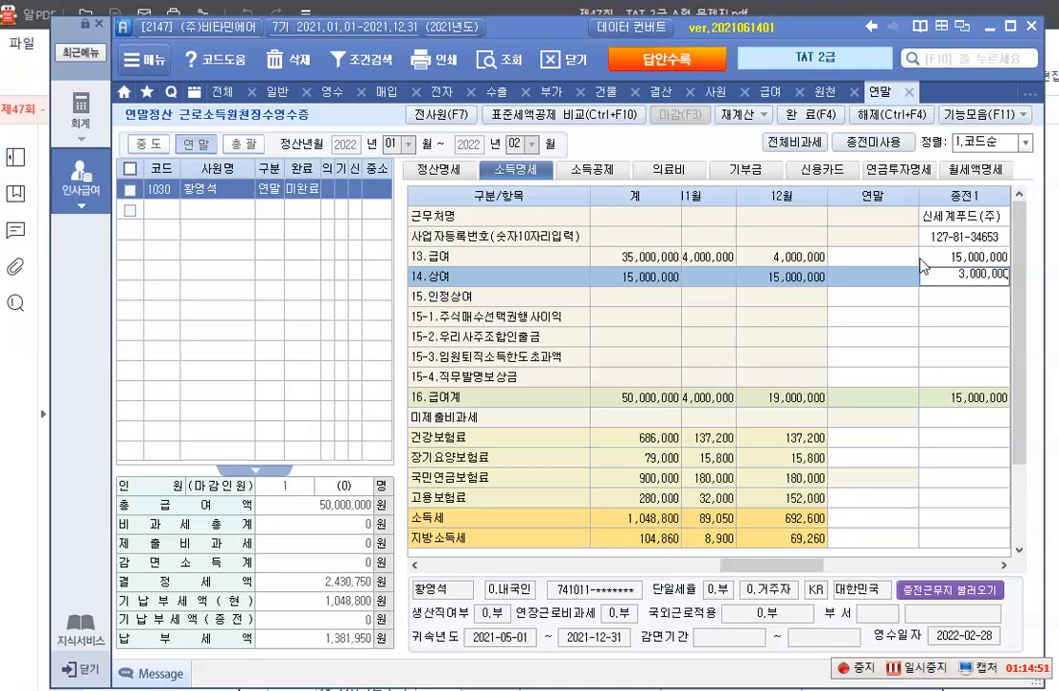
key(Return)
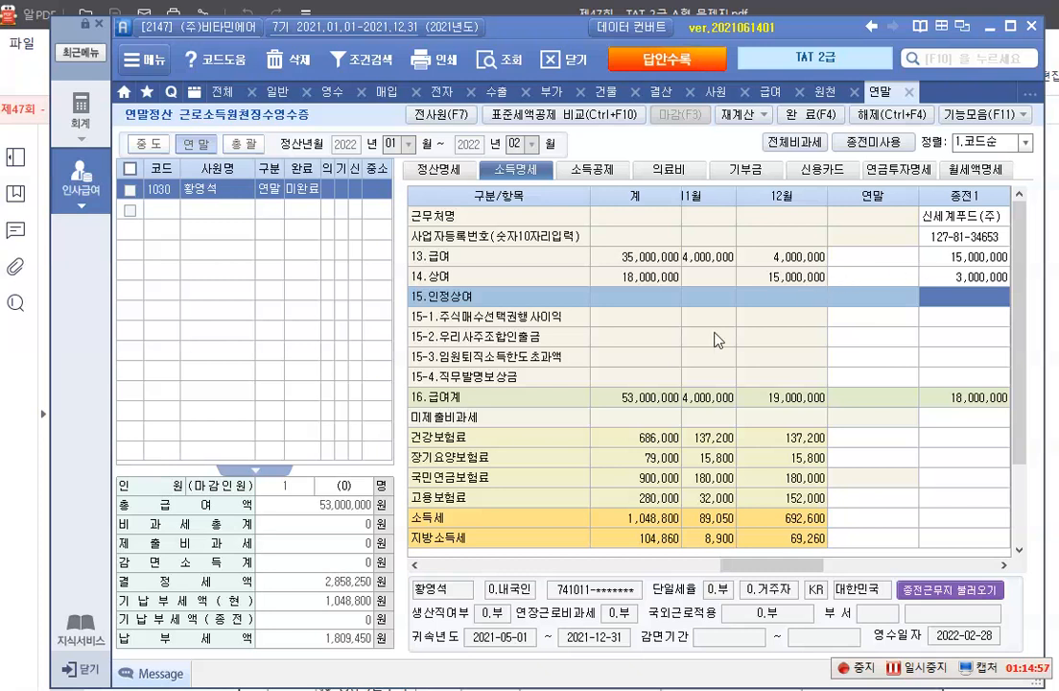
Enter 675,000 as 국민연금보험료 and 514,500 as 건강보험료 in the 종전1 column
click(938, 477)
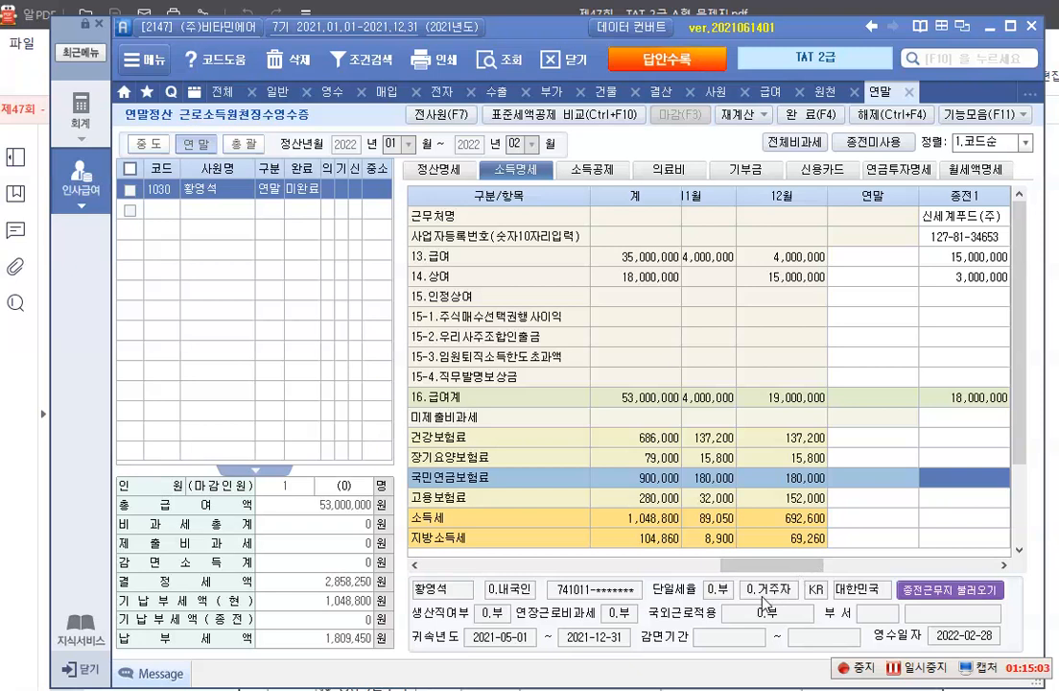
text(675,000)
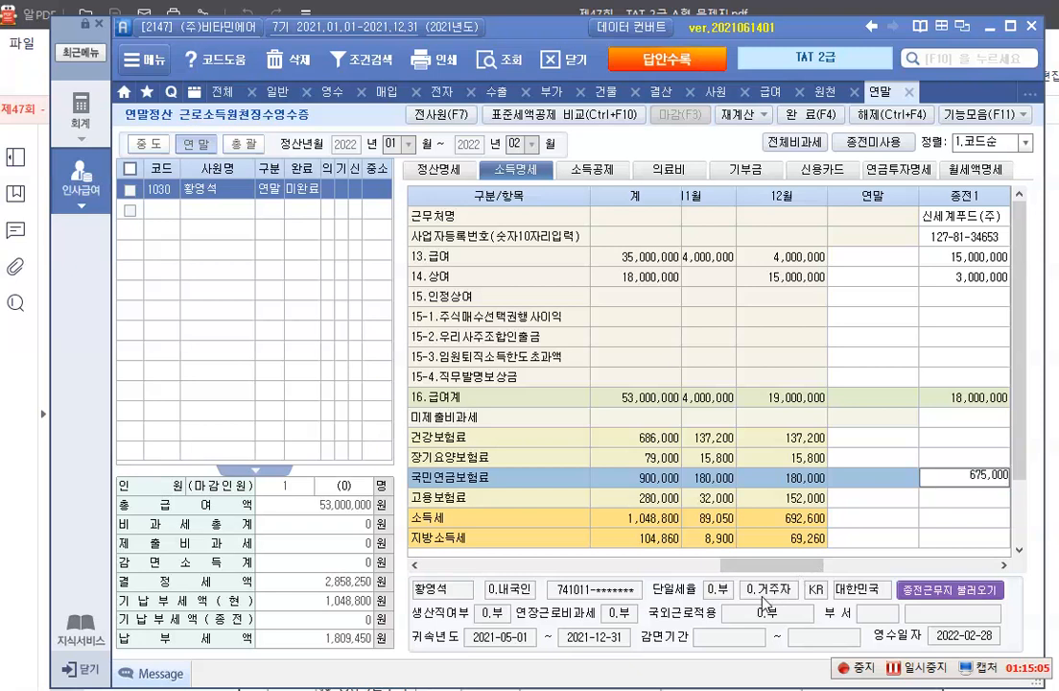
key(Return)
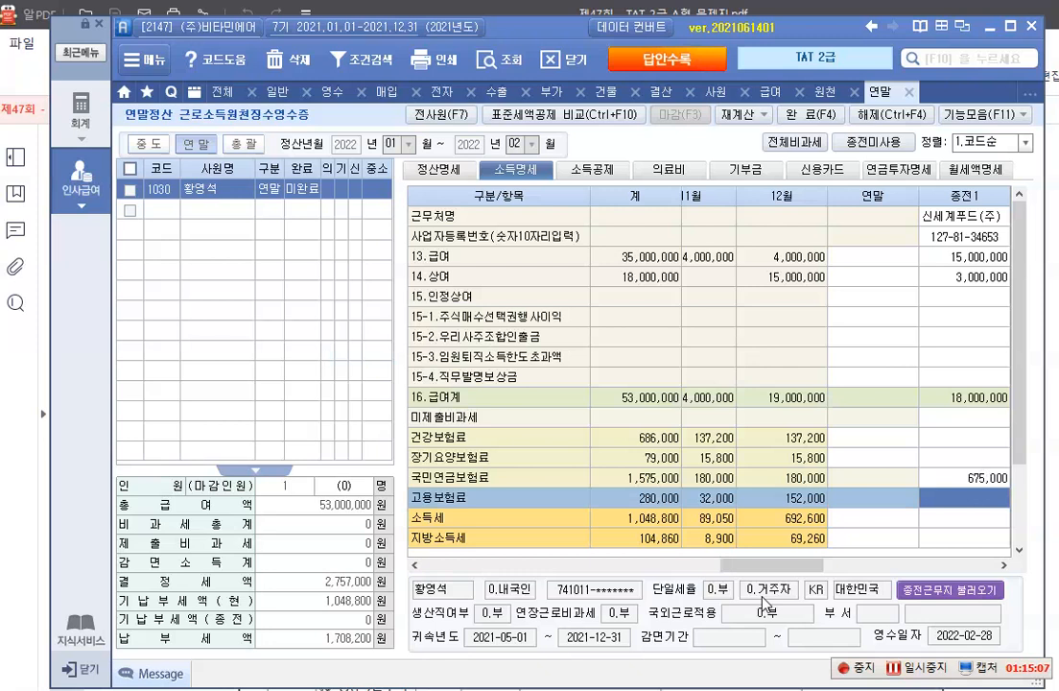
click(946, 441)
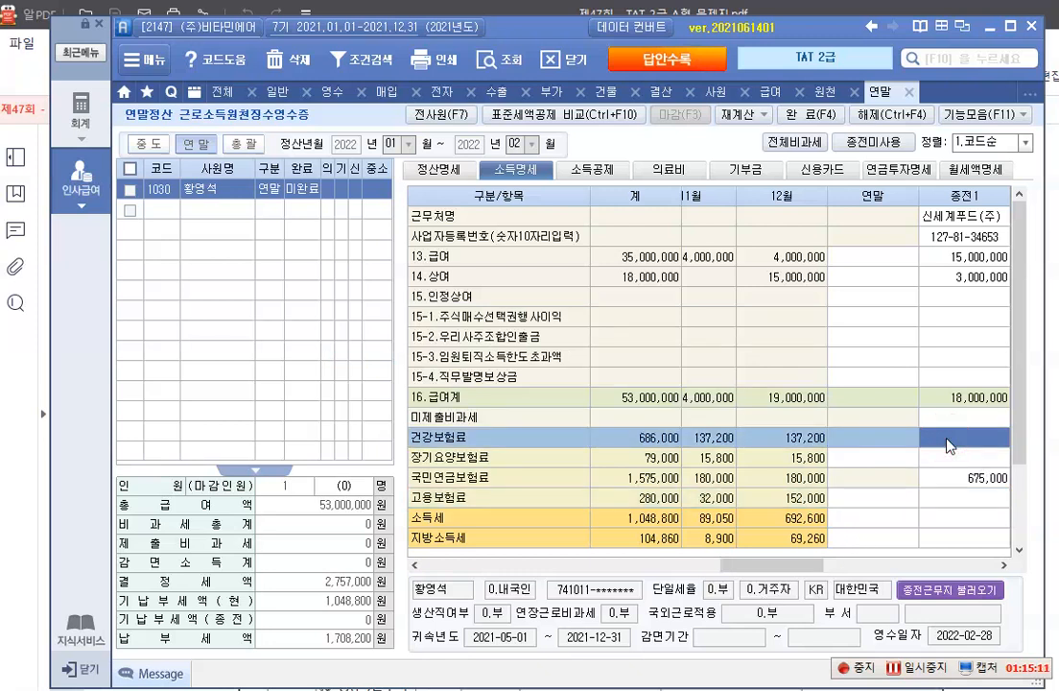
text(514,500)
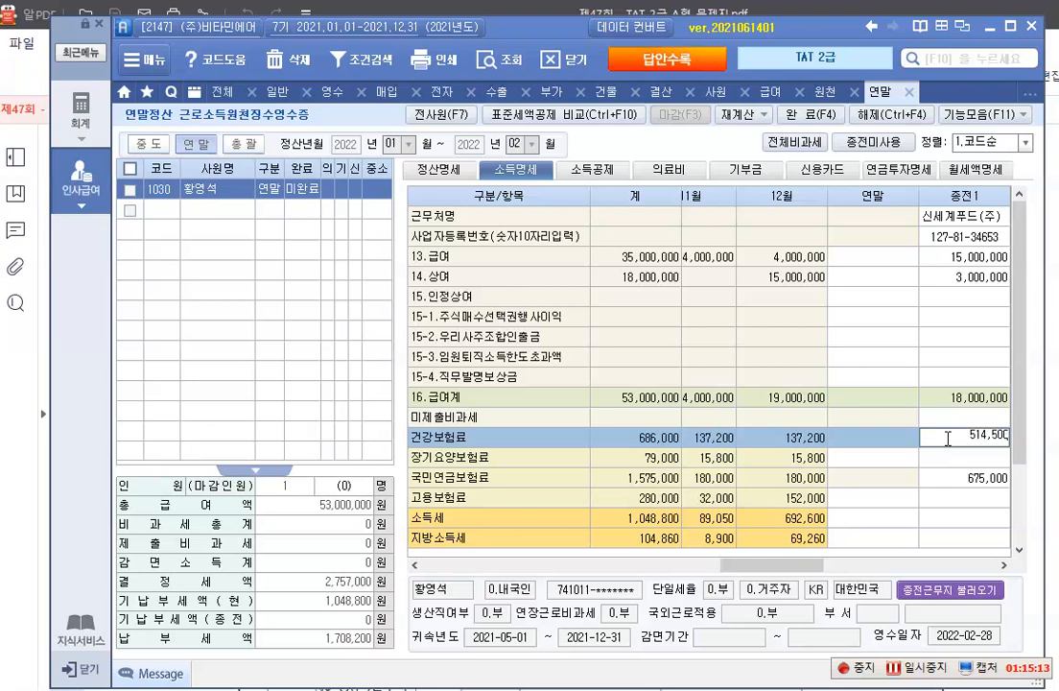
key(Return)
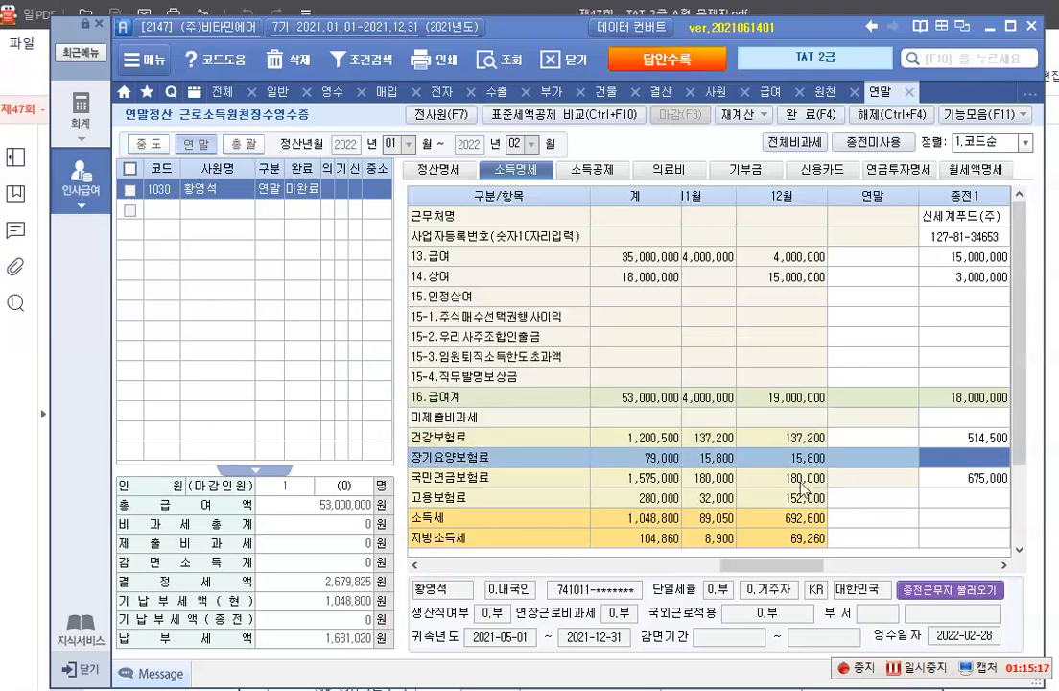
Enter 120,000 as 고용보험료 and 29,630 as 장기요양보험료 in the 종전1 column
click(967, 497)
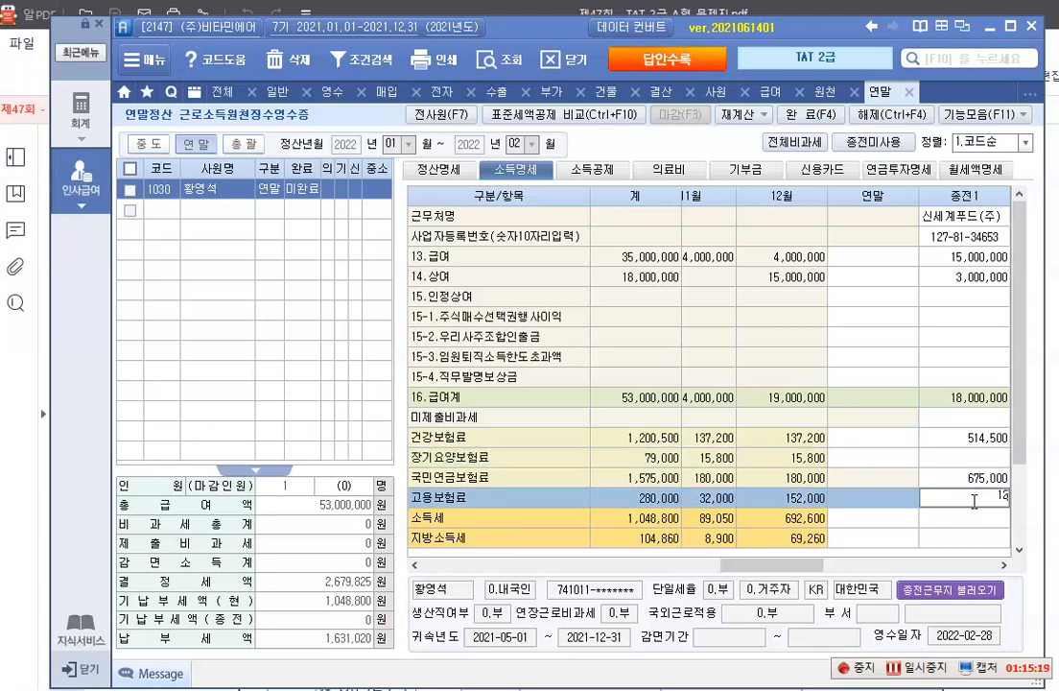
text(1200000)
key(Return)
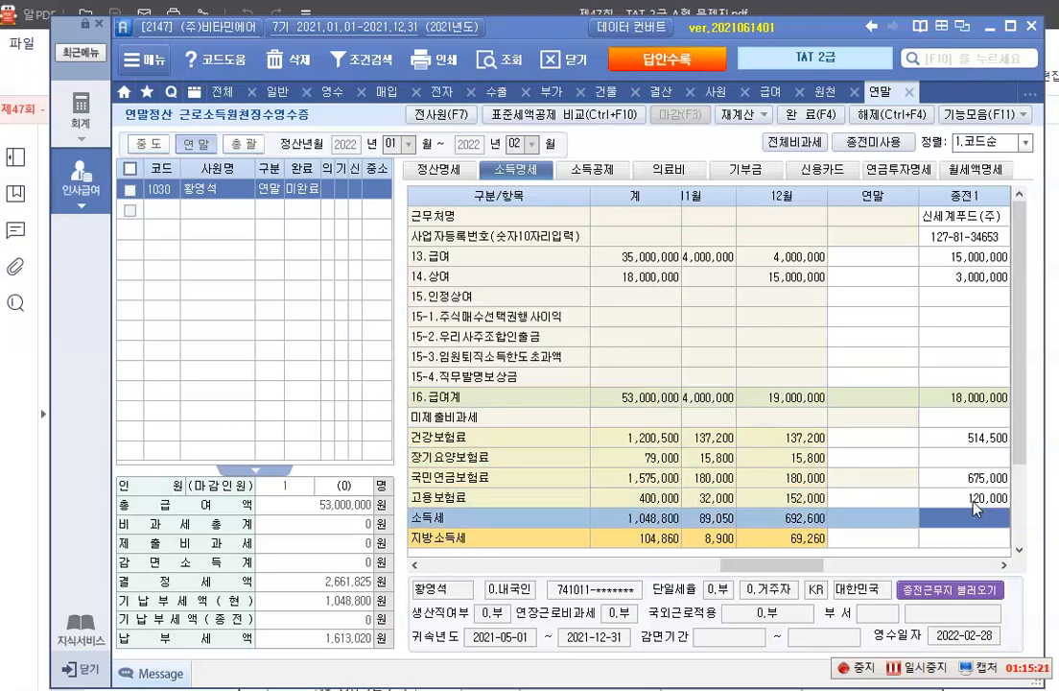
click(946, 461)
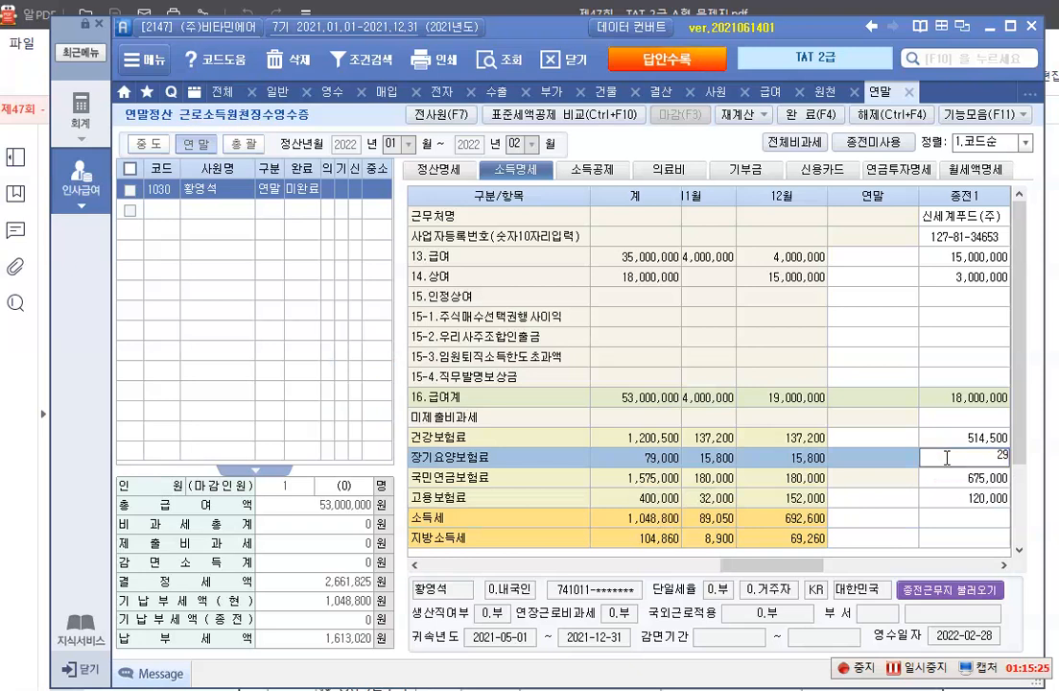
text(29830)
key(Return)
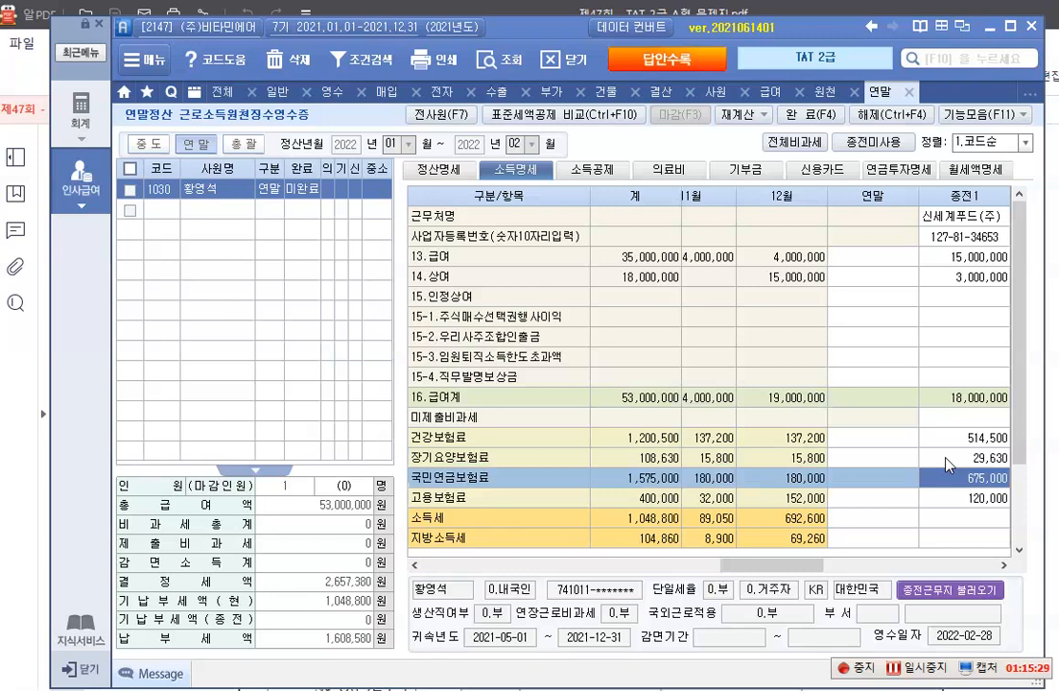
Leave 종전1's 소득세 and 지방소득세 blank and set its 근무기간 from 2021-01-01 to 2021-04-30
key(Return)
key(Return)
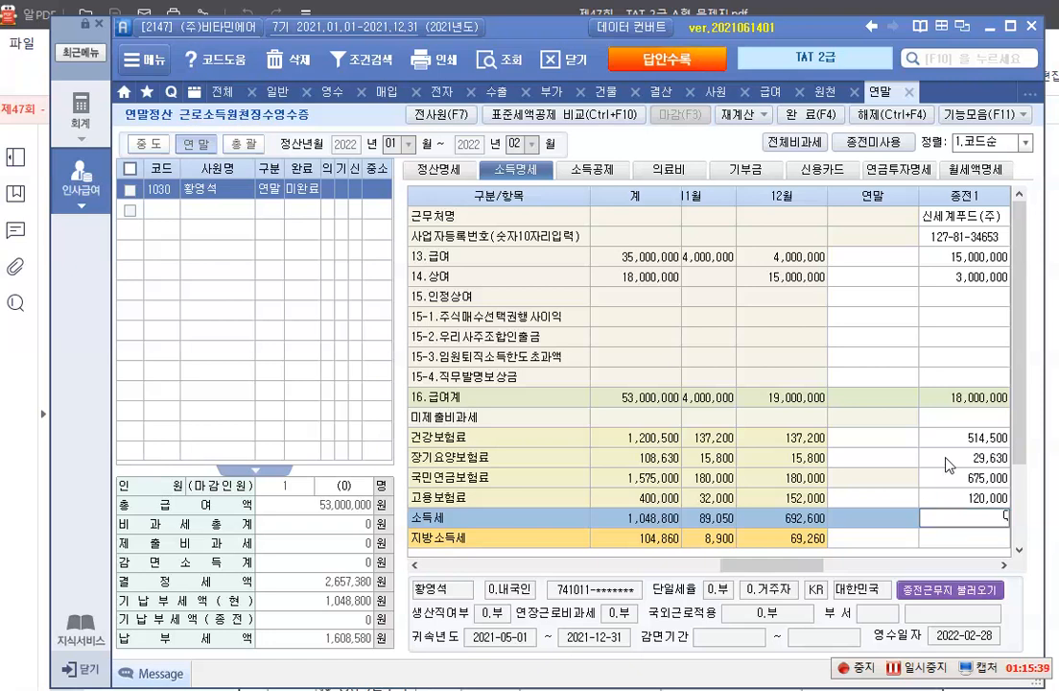
key(Return)
key(Return)
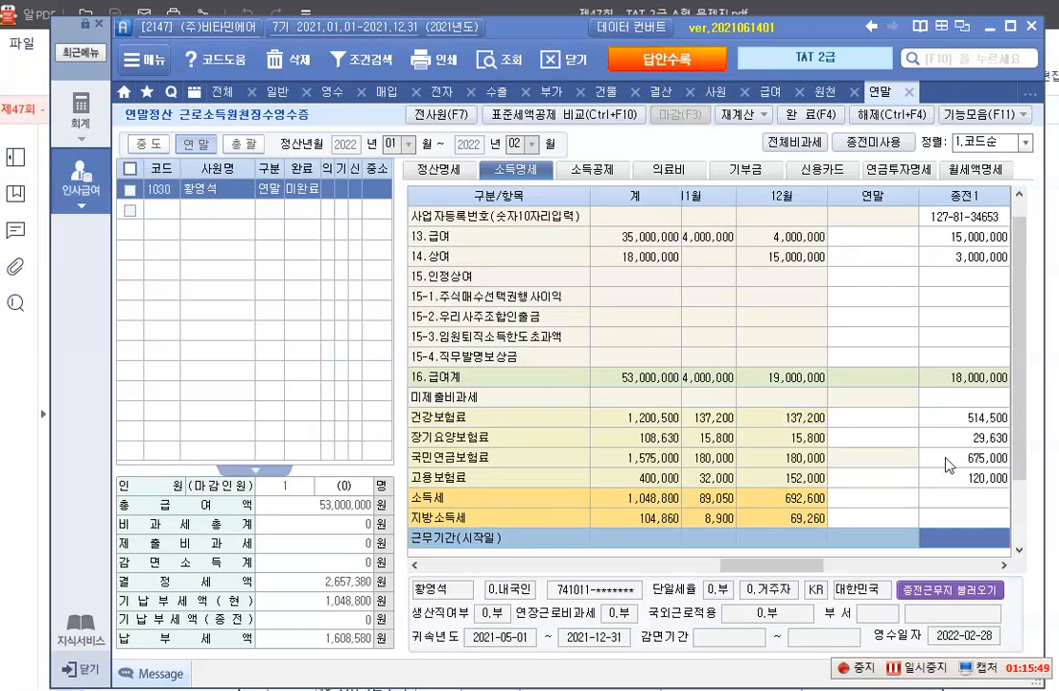
text(2021-0)
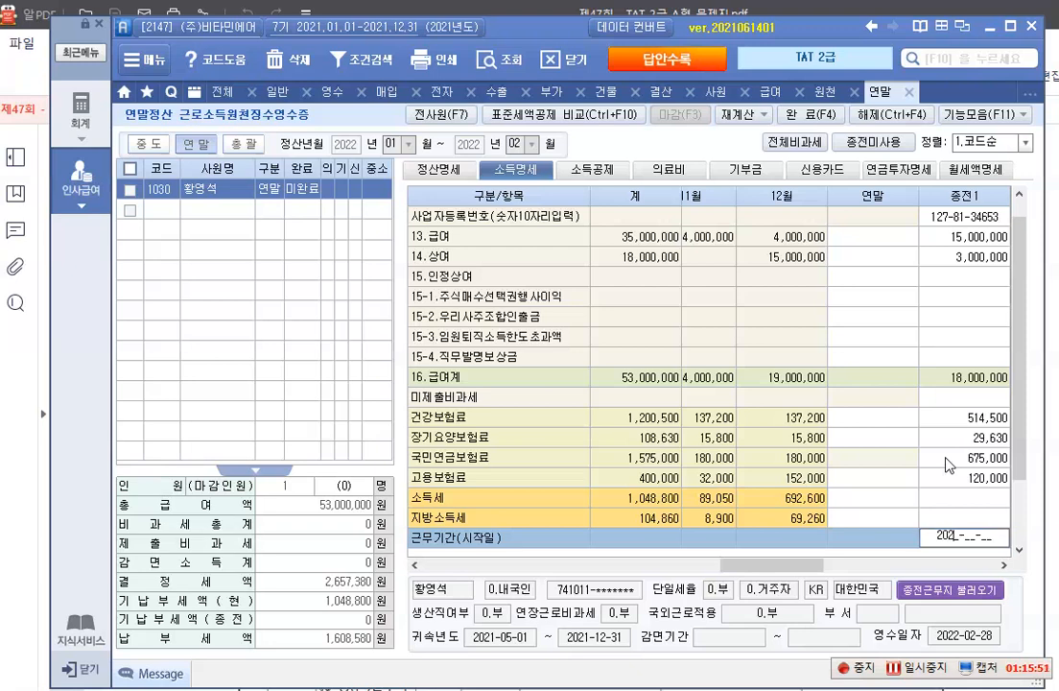
text(1-01)
key(Return)
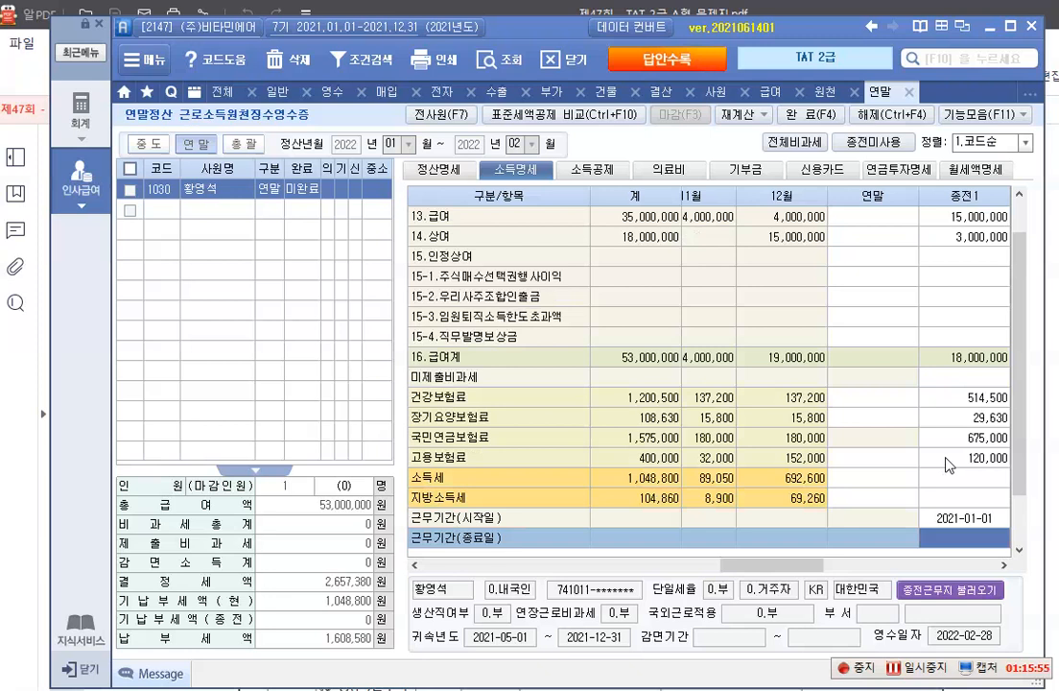
text(2021-04-)
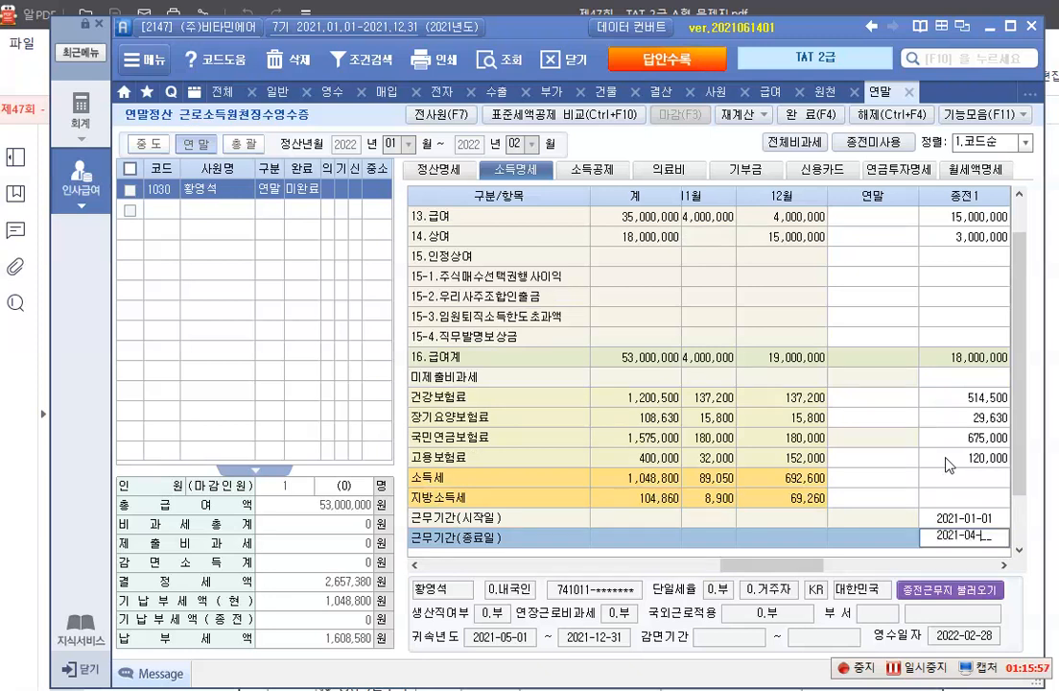
text(30)
key(Return)
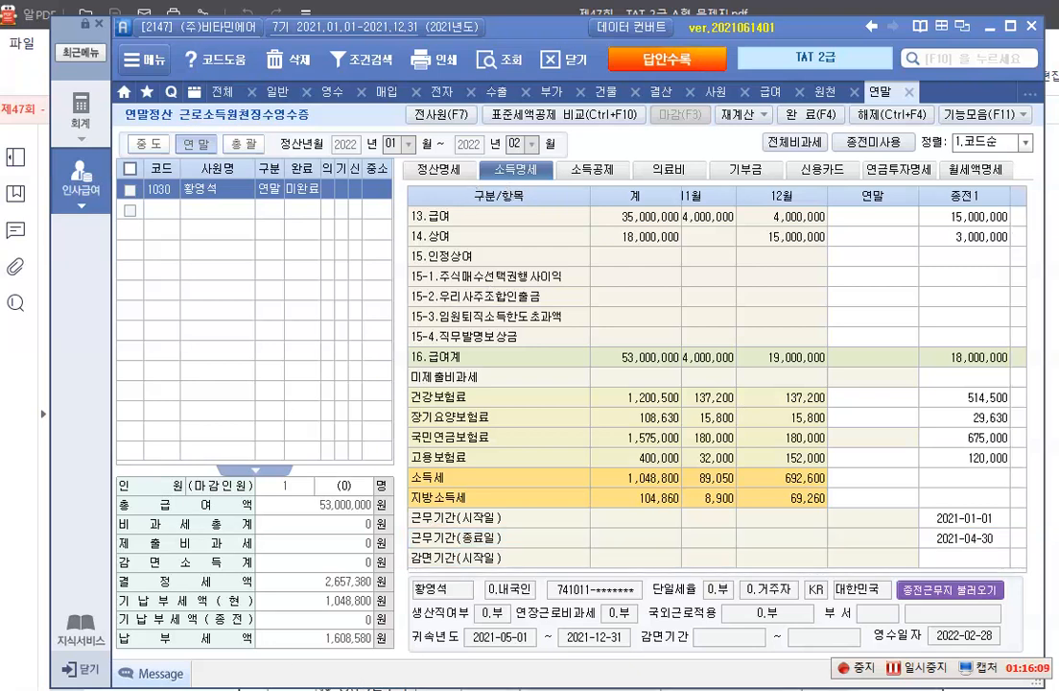
Switch to the exam PDF and examine 자료 3's 의료비 certificate for the patient, the providers and the amounts paid
key(alt+Tab)
scroll(434, 517, down, 2)
scroll(434, 517, down, 8)
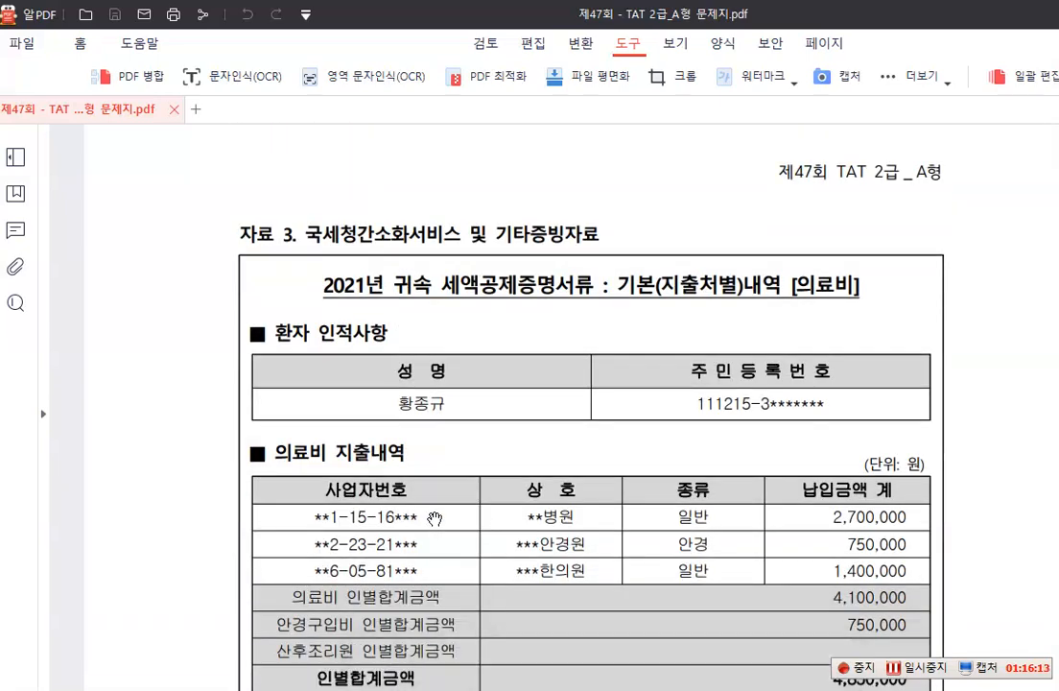
scroll(730, 362, down, 1)
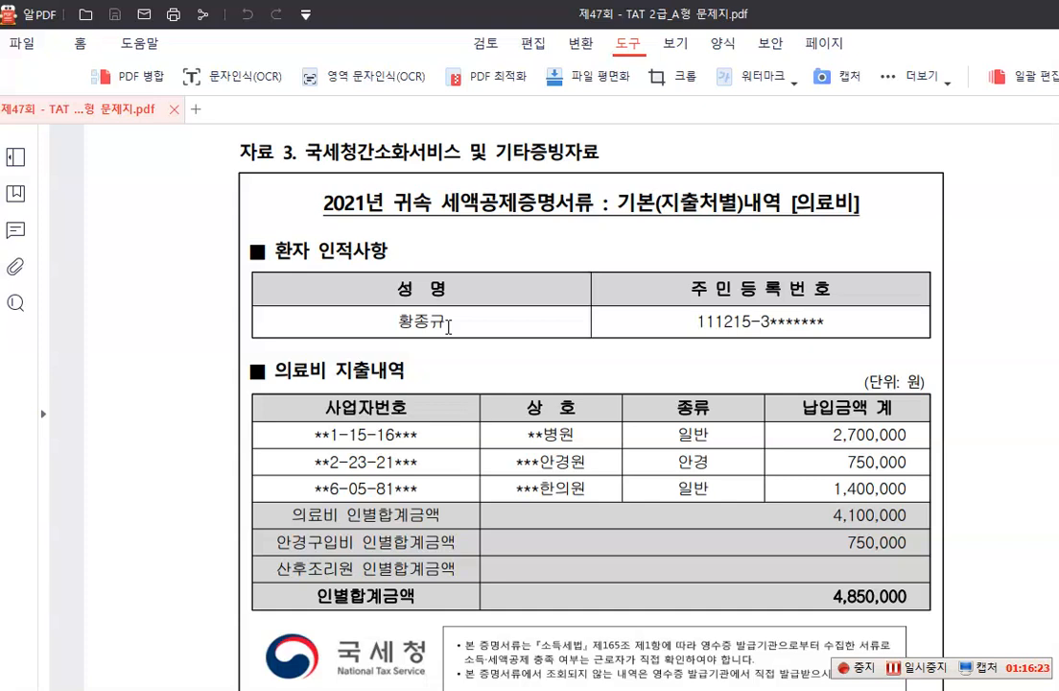
scroll(448, 326, down, 1)
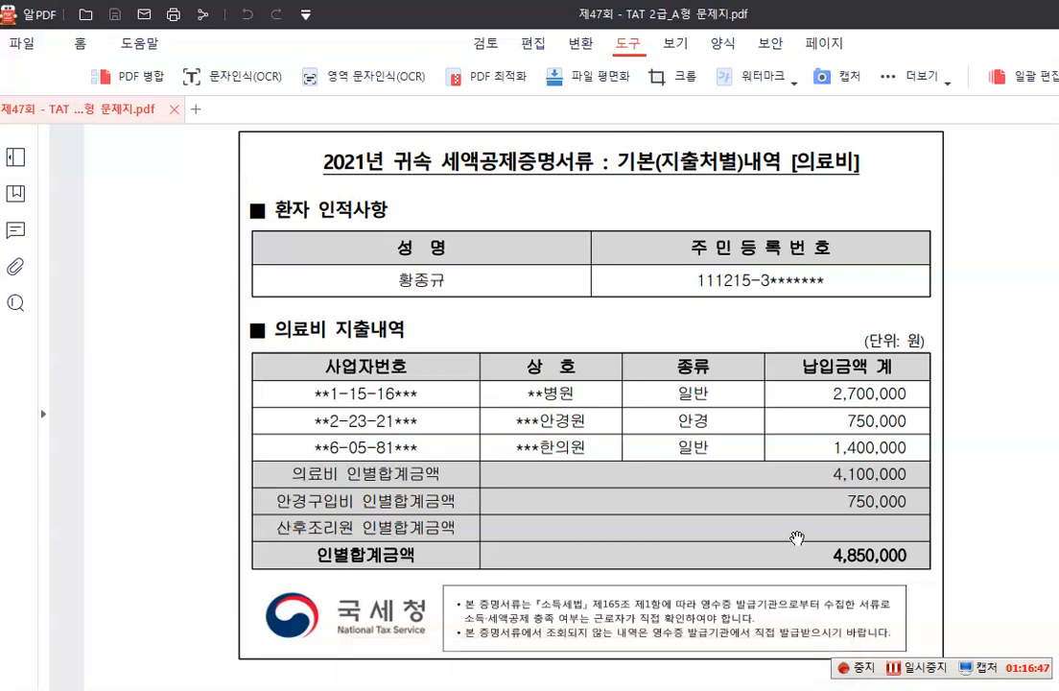
scroll(376, 592, down, 3)
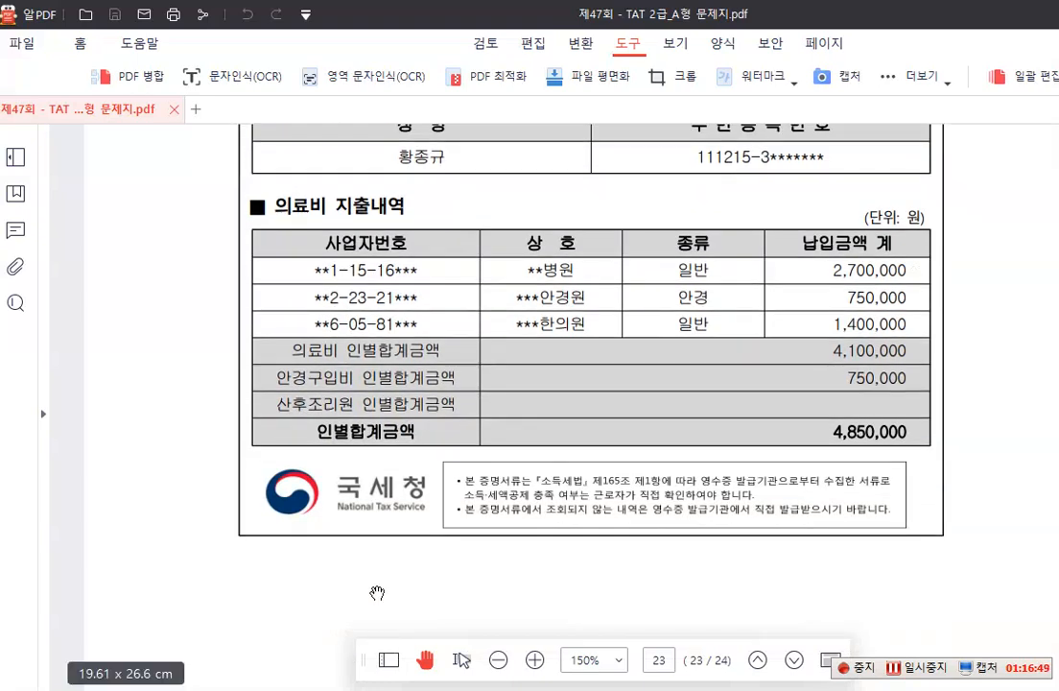
scroll(376, 592, up, 3)
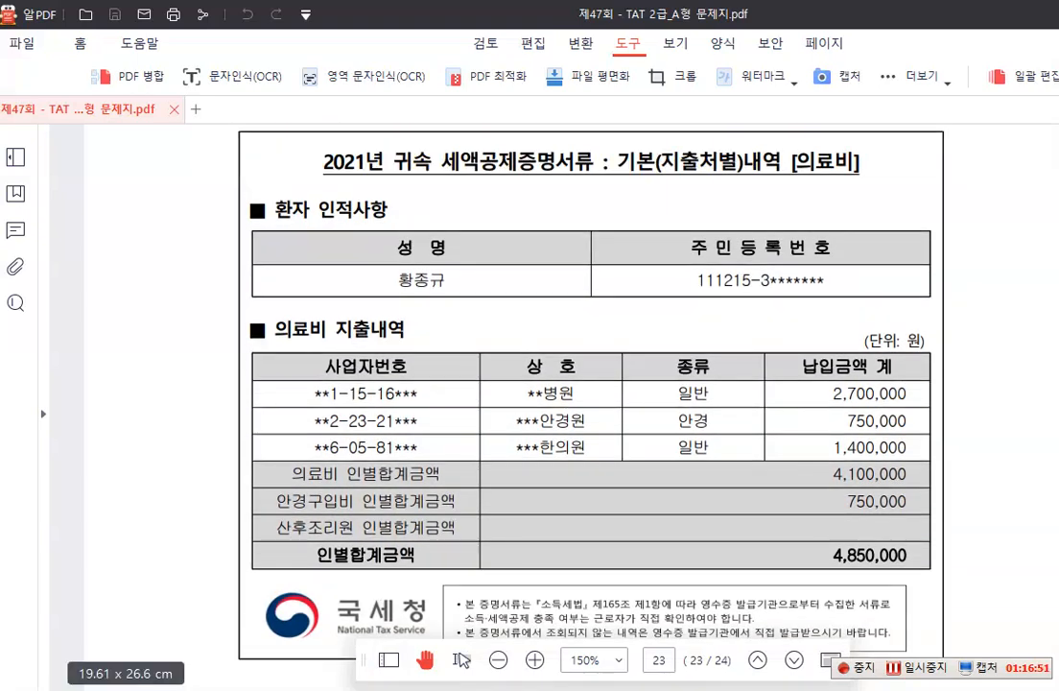
Return to the payroll program and add the 직계비속 child as the first 공제대상자 in the 의료비 지급내역
key(alt+Tab)
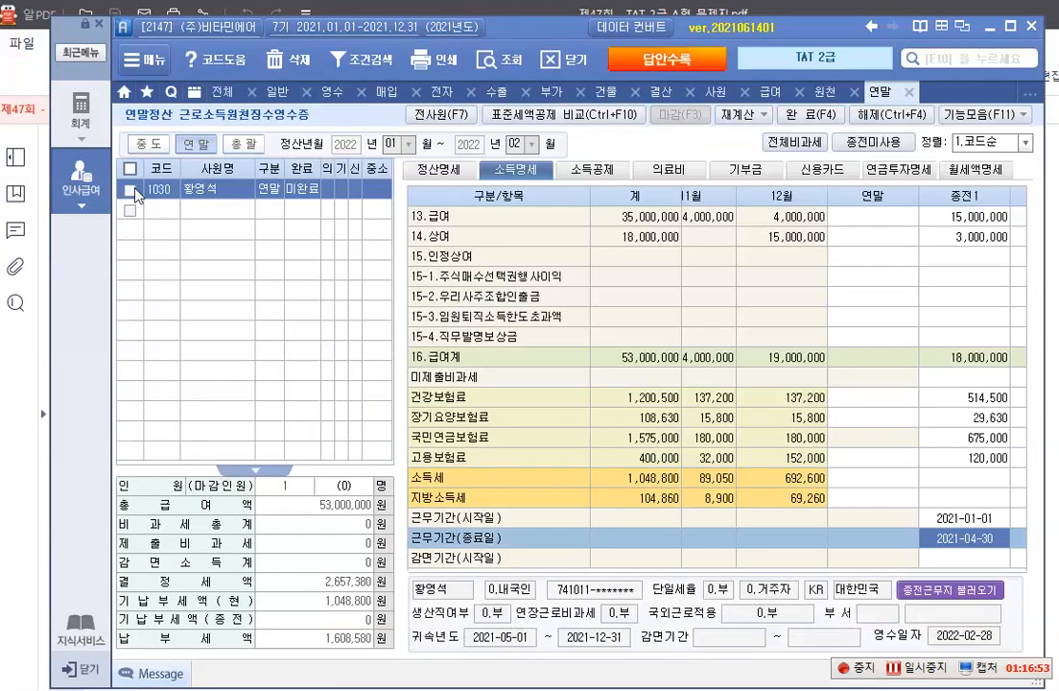
click(672, 172)
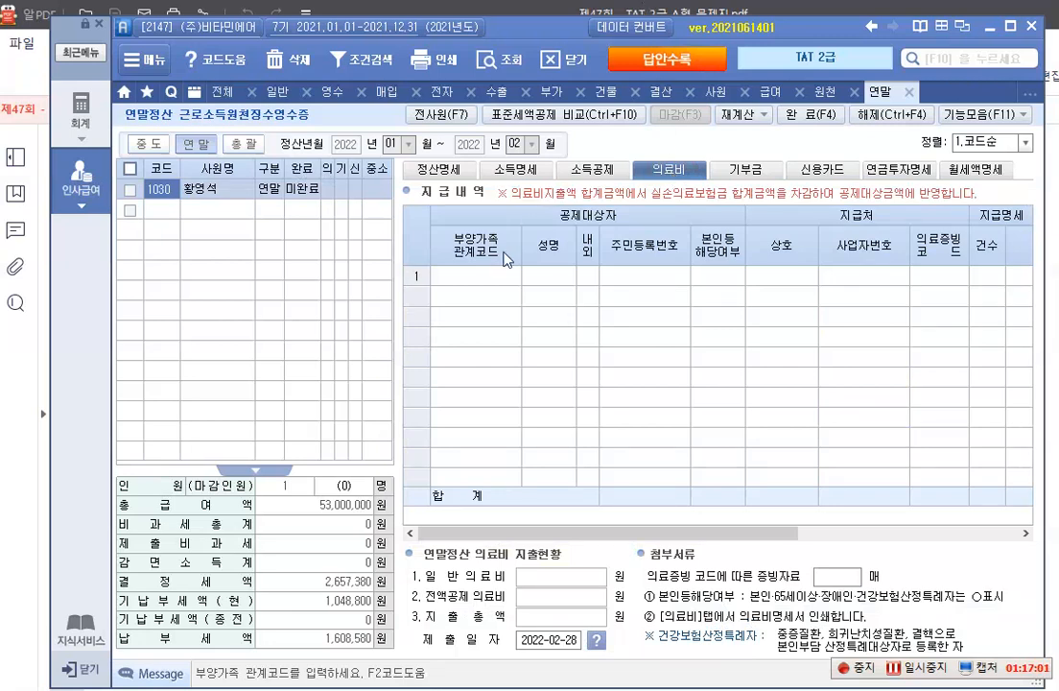
click(479, 275)
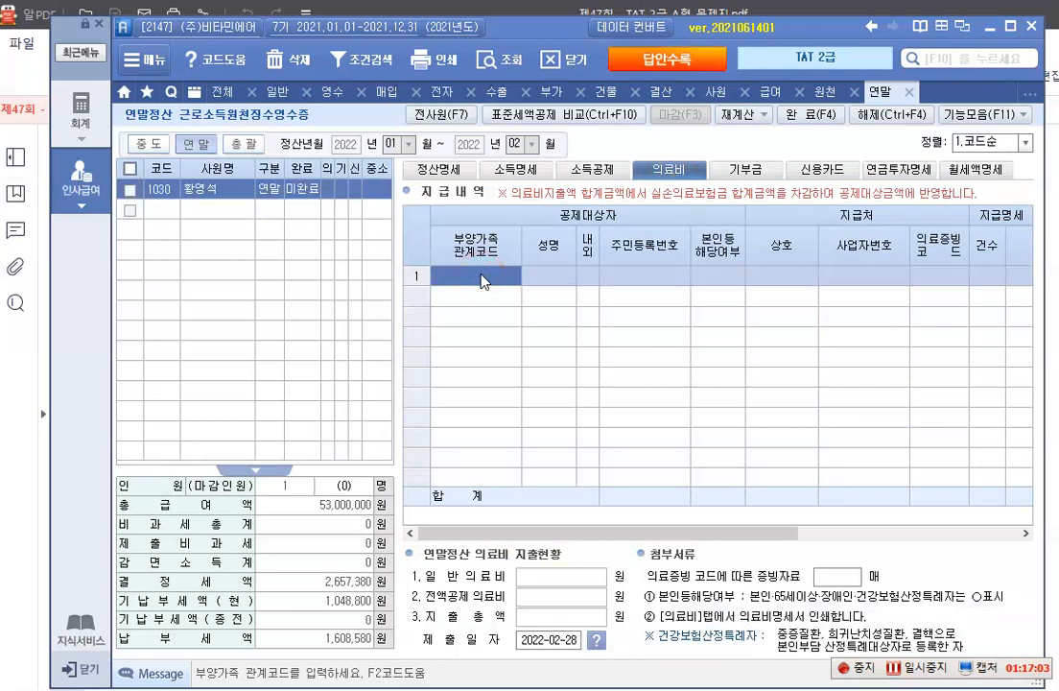
key(F2)
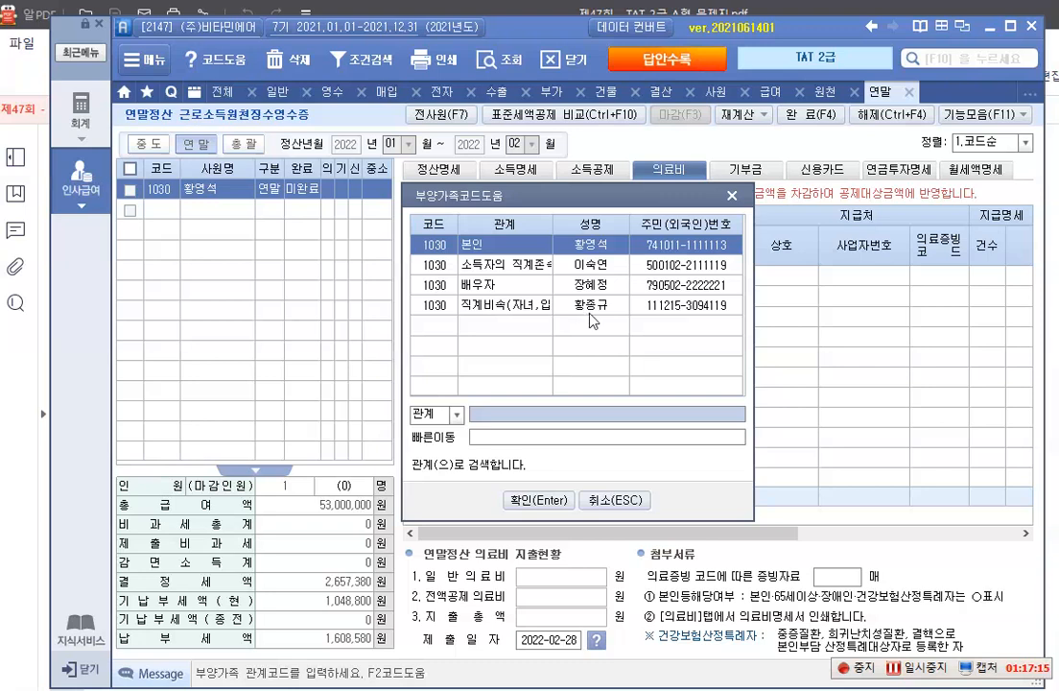
click(591, 309)
click(538, 500)
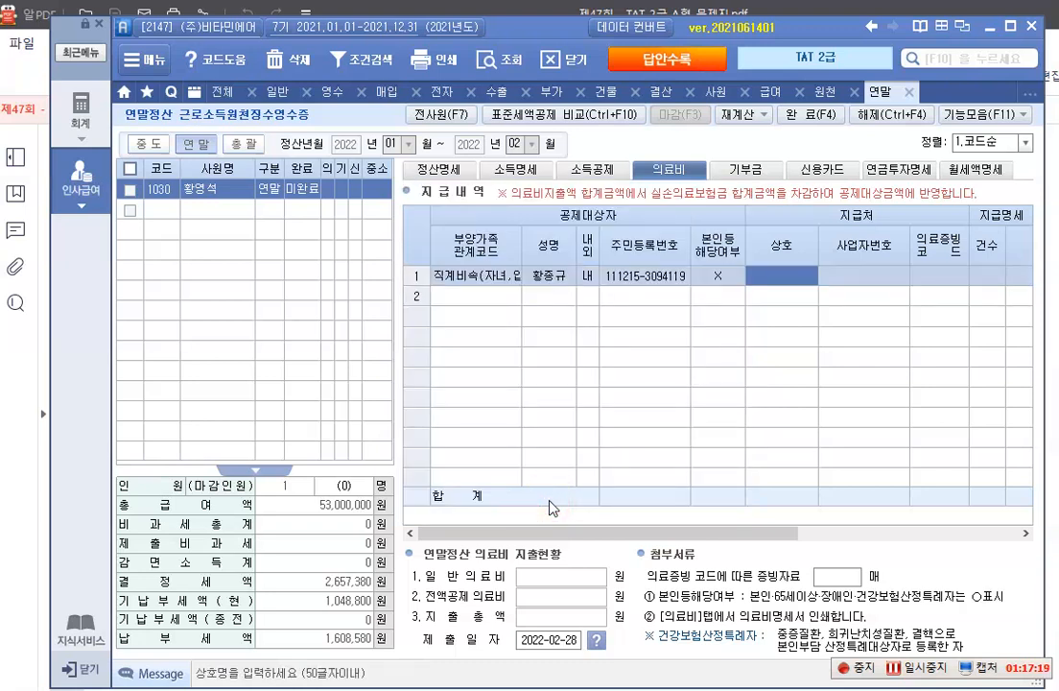
Leave the provider's 상호 and 사업자번호 blank, set 의료증빙코드 to 국세청 and enter 1 as 건수
key(Return)
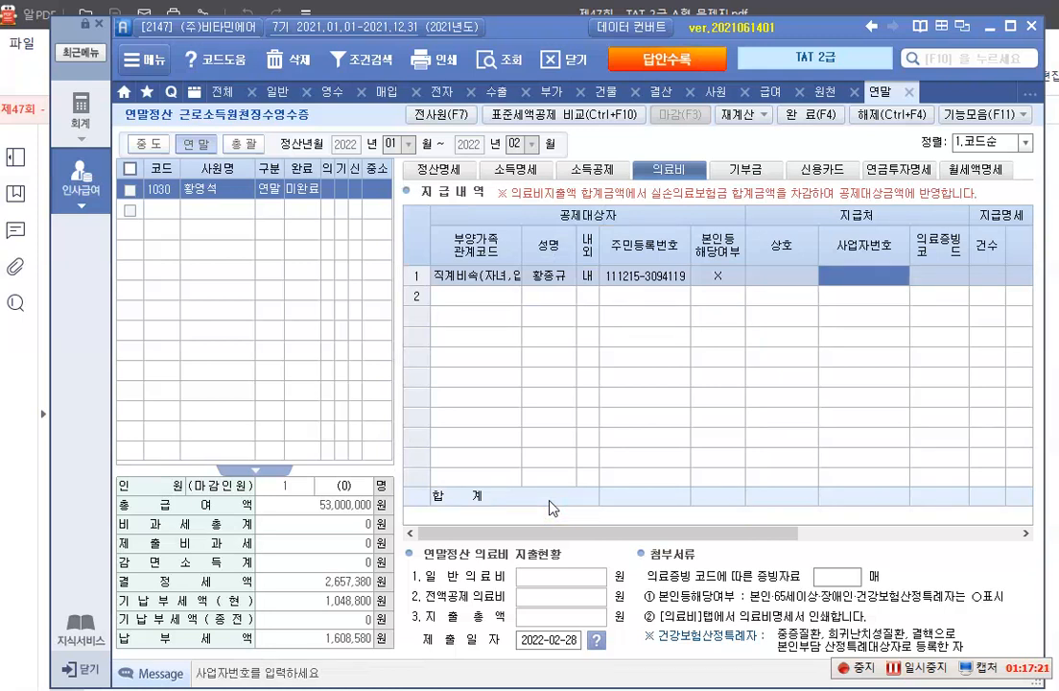
key(Return)
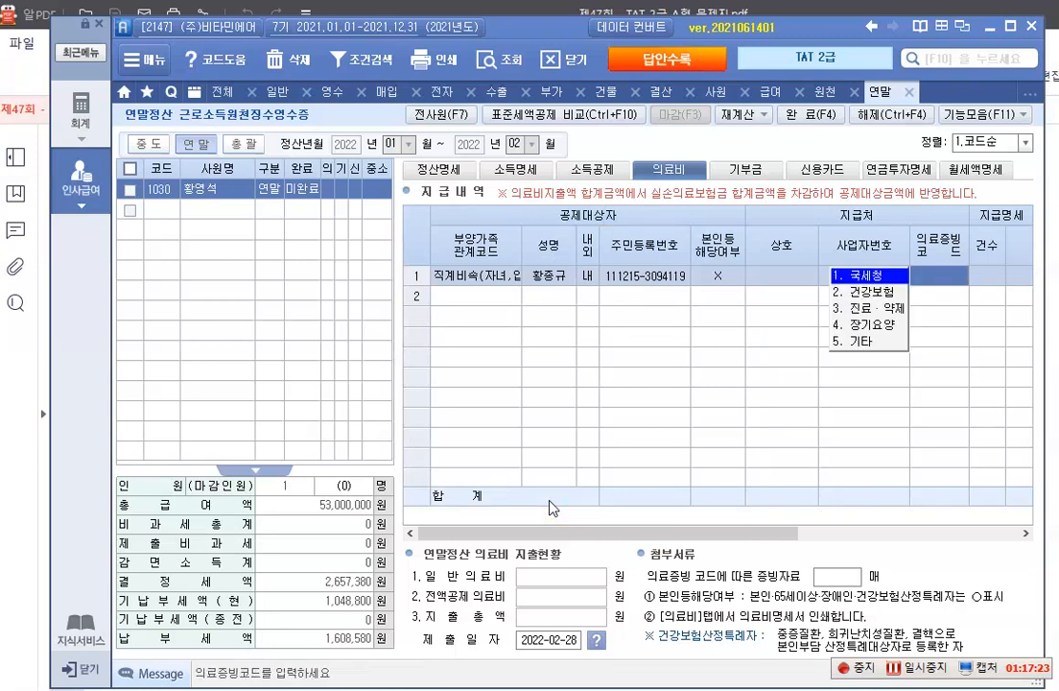
click(849, 275)
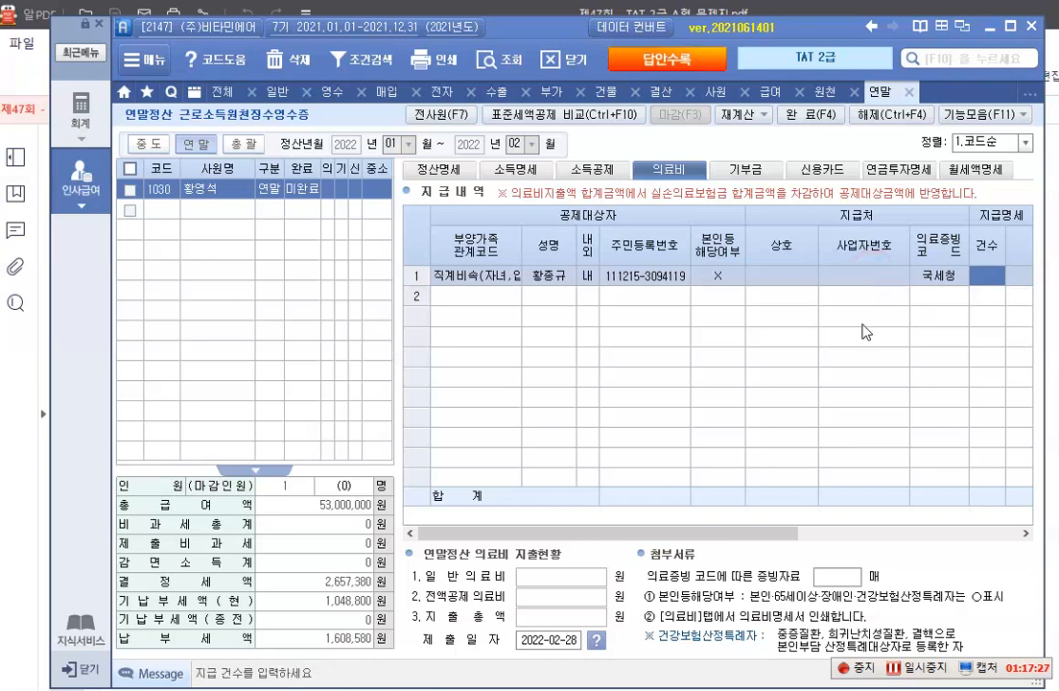
text(1)
key(Return)
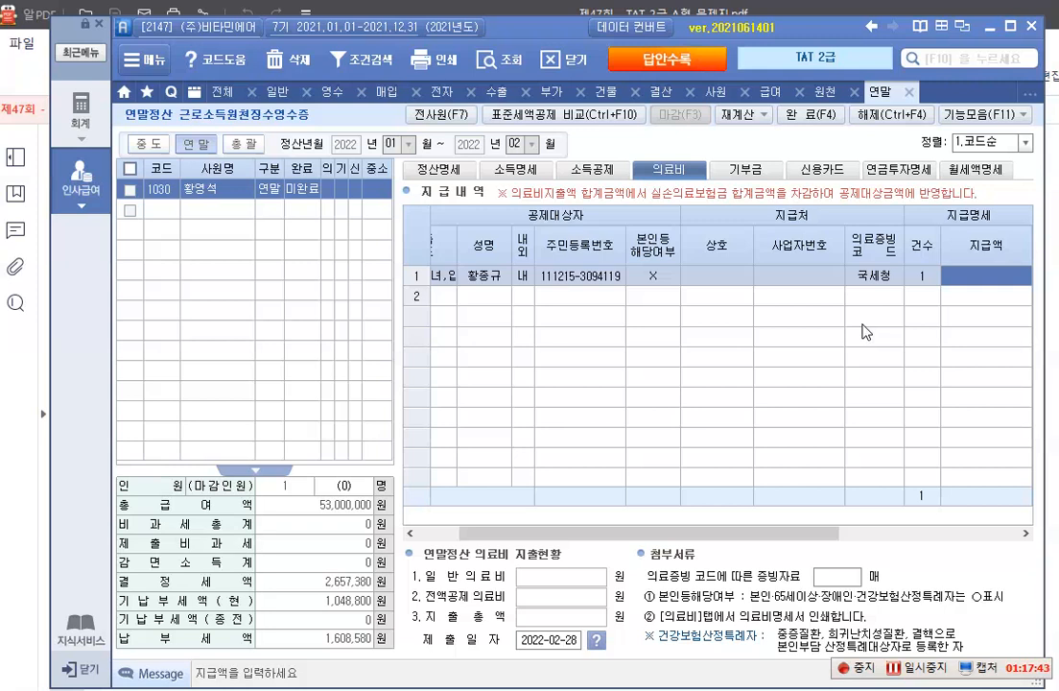
Enter 4,600,000 as the child's 의료비 지급액 and leave 실손의료보험금 blank to finish the row
text(4600000)
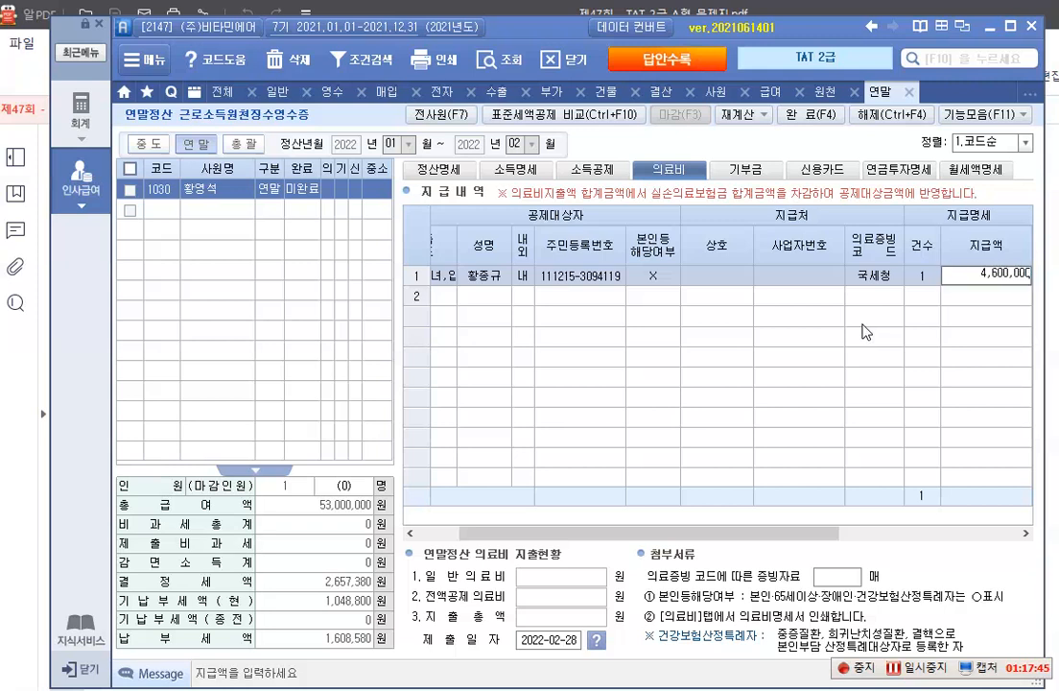
key(Return)
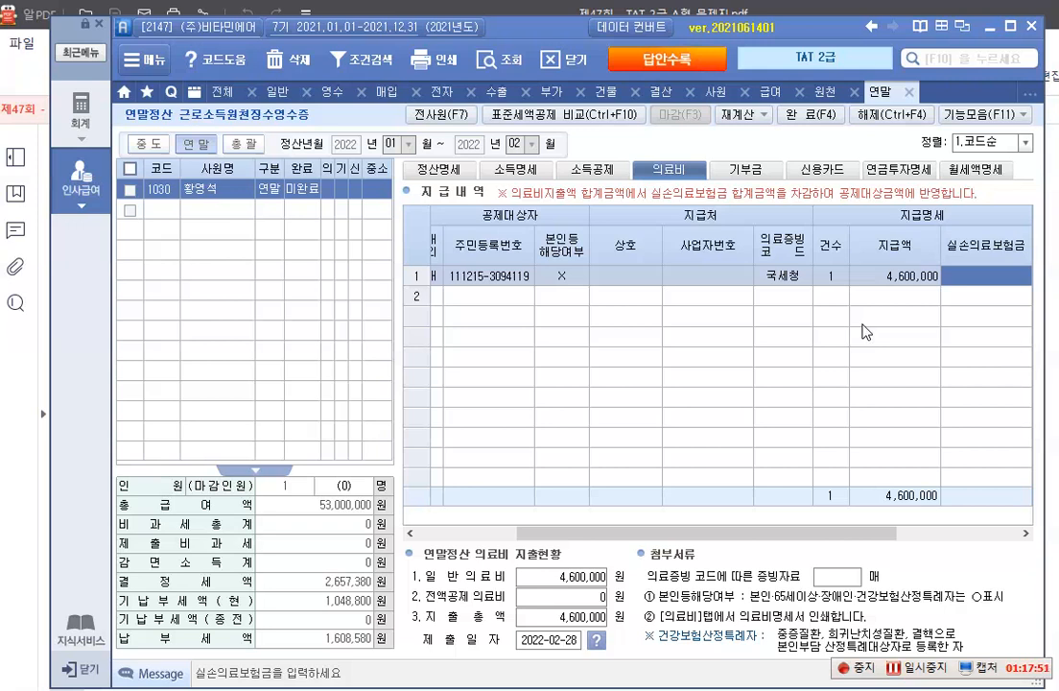
key(Return)
key(Return)
key(Return)
key(Return)
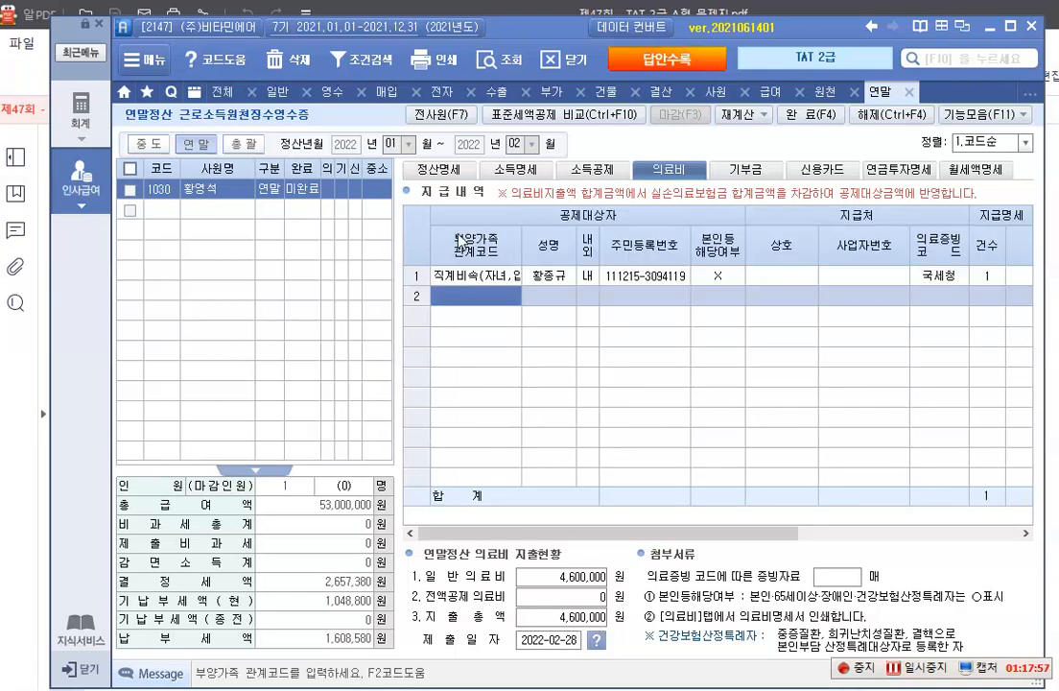
Check the 61.의료비 amount and its 세액공제액 in 정산명세
click(449, 171)
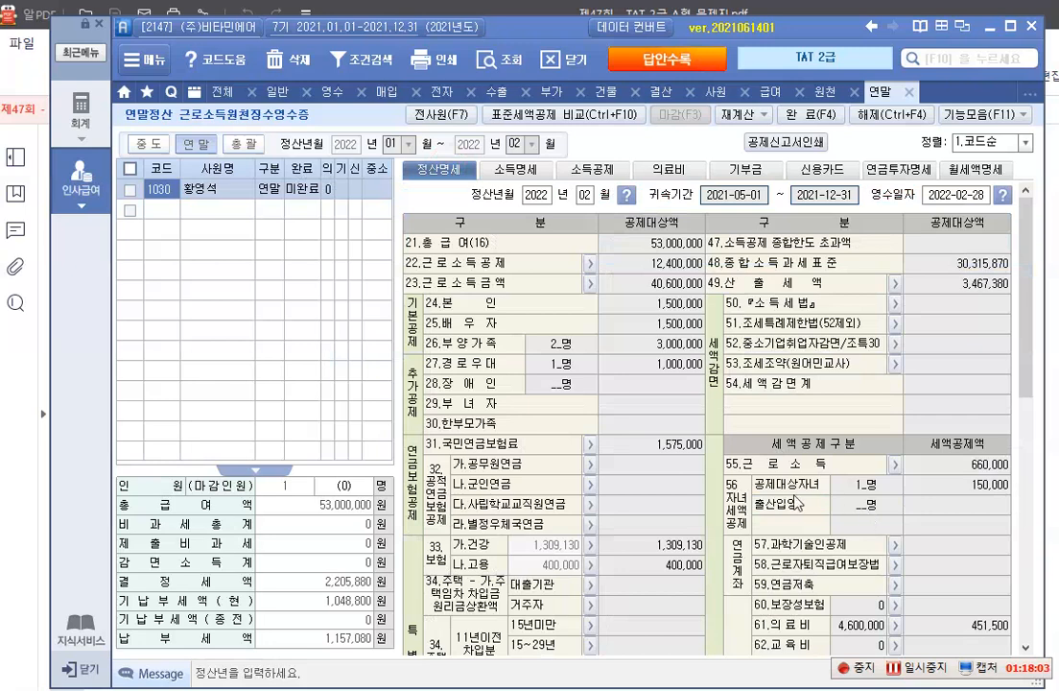
scroll(794, 492, down, 4)
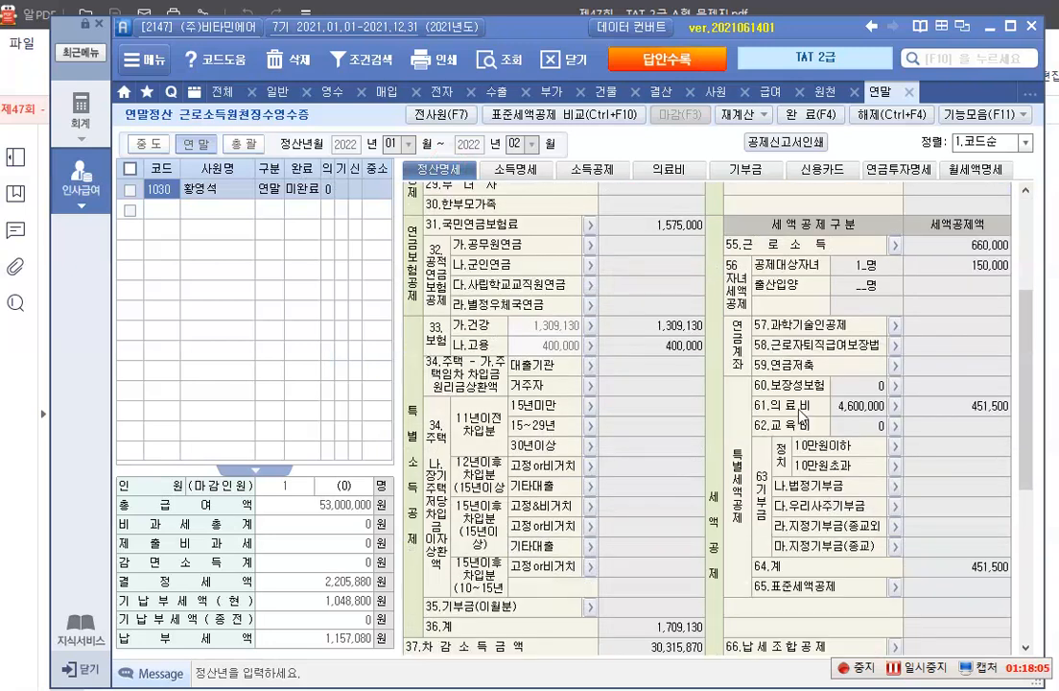
click(861, 410)
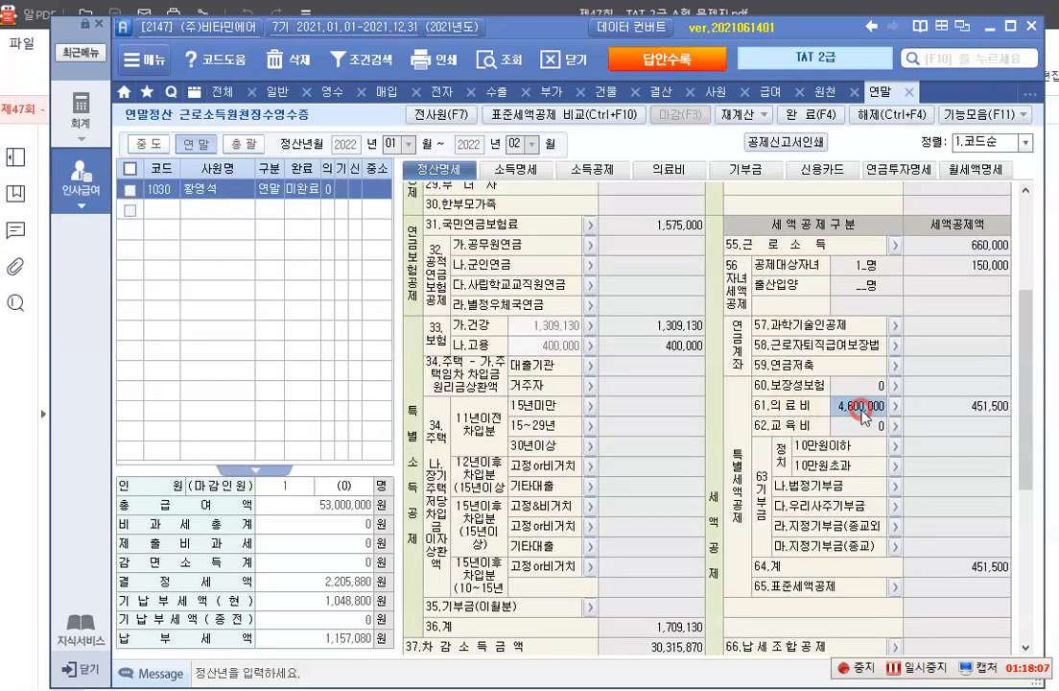
click(953, 408)
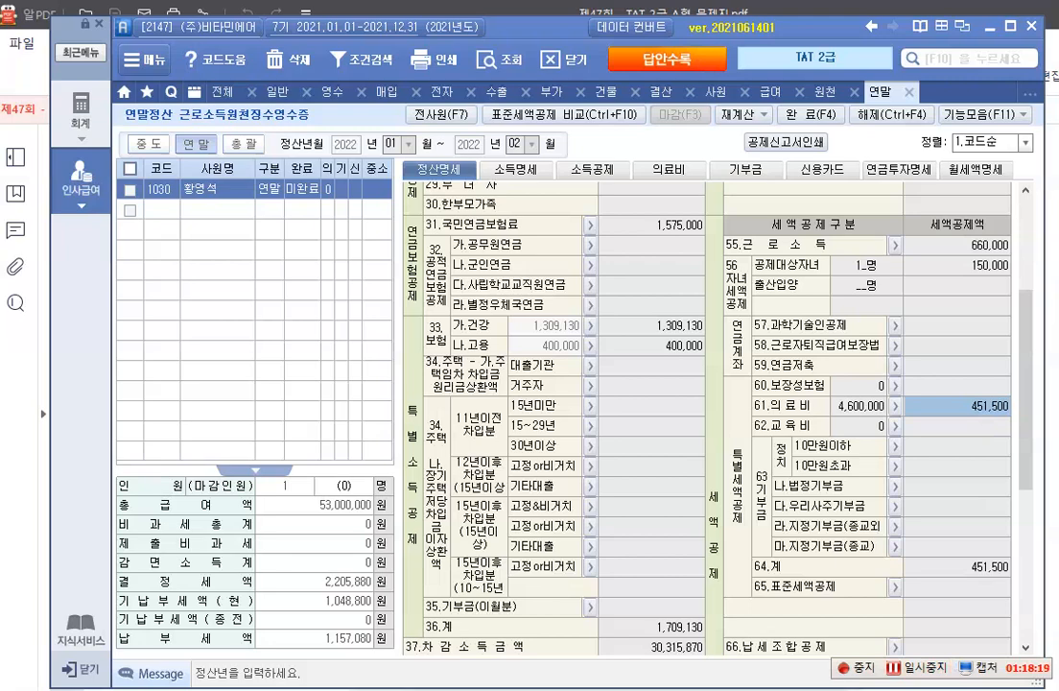
Switch to the exam PDF and examine the 보장성보험 certificate for the insured persons and premiums paid
key(alt+Tab)
scroll(499, 438, down, 10)
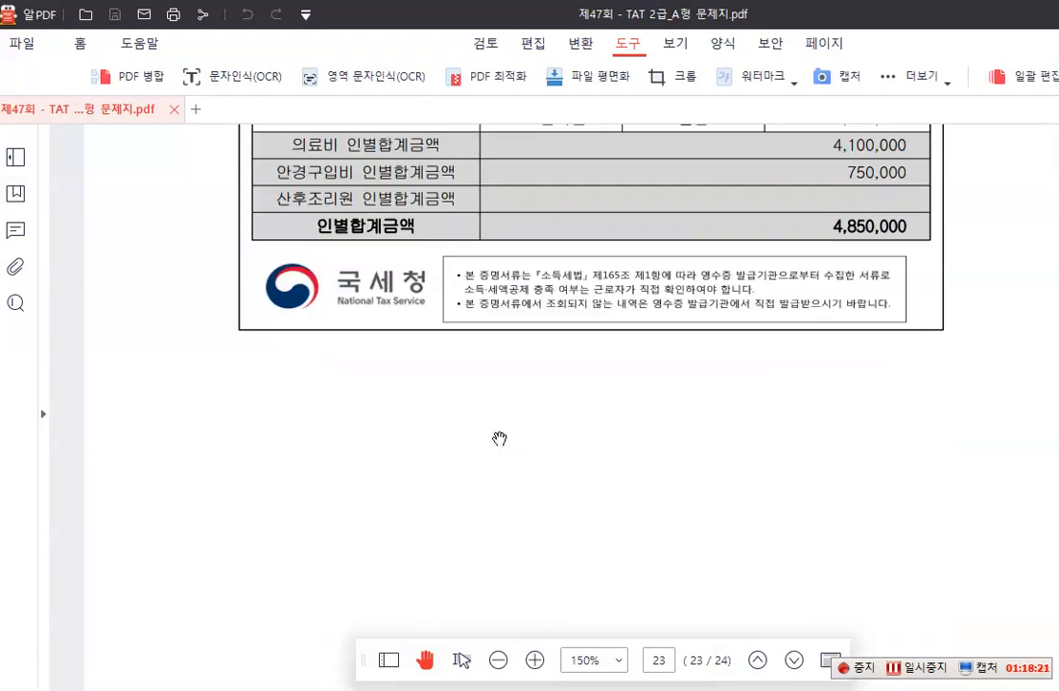
scroll(501, 438, down, 3)
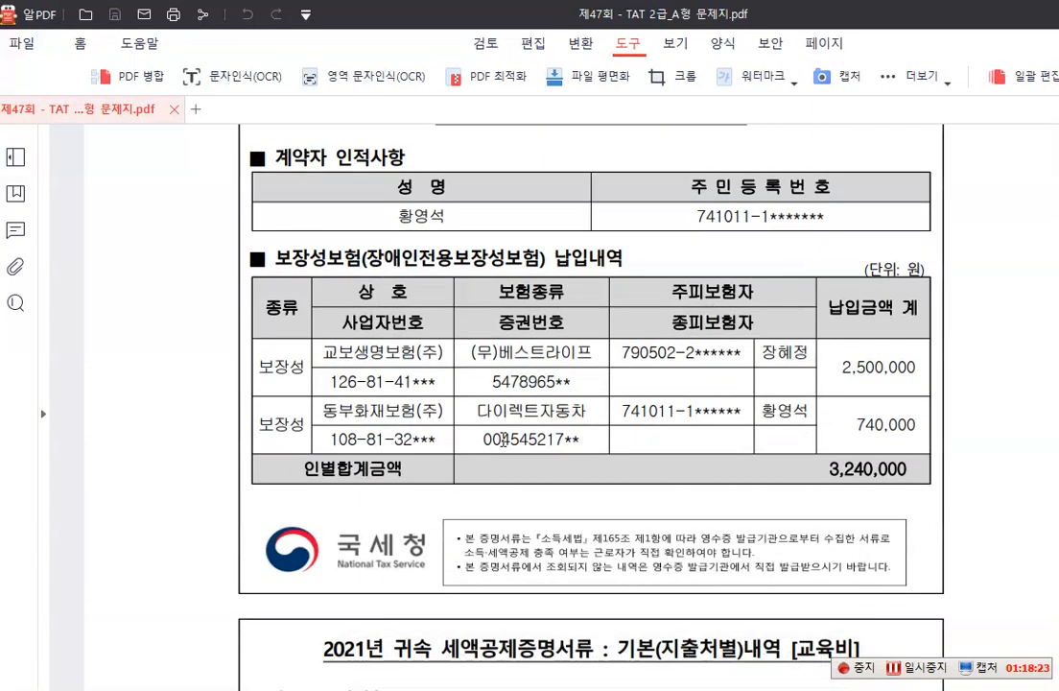
scroll(503, 438, up, 1)
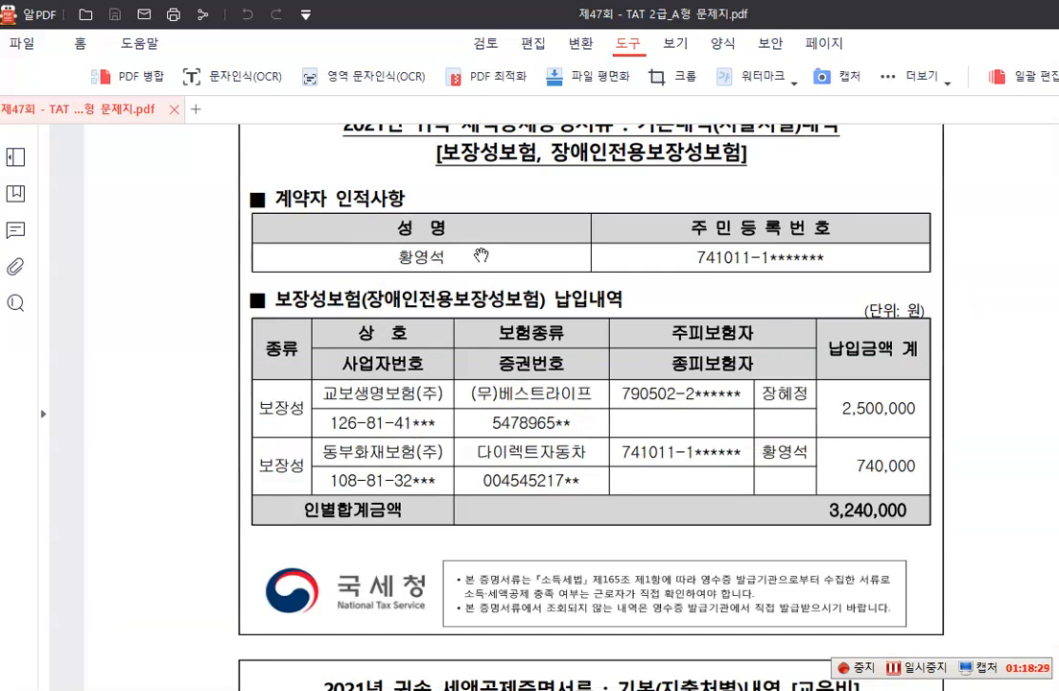
scroll(481, 256, up, 1)
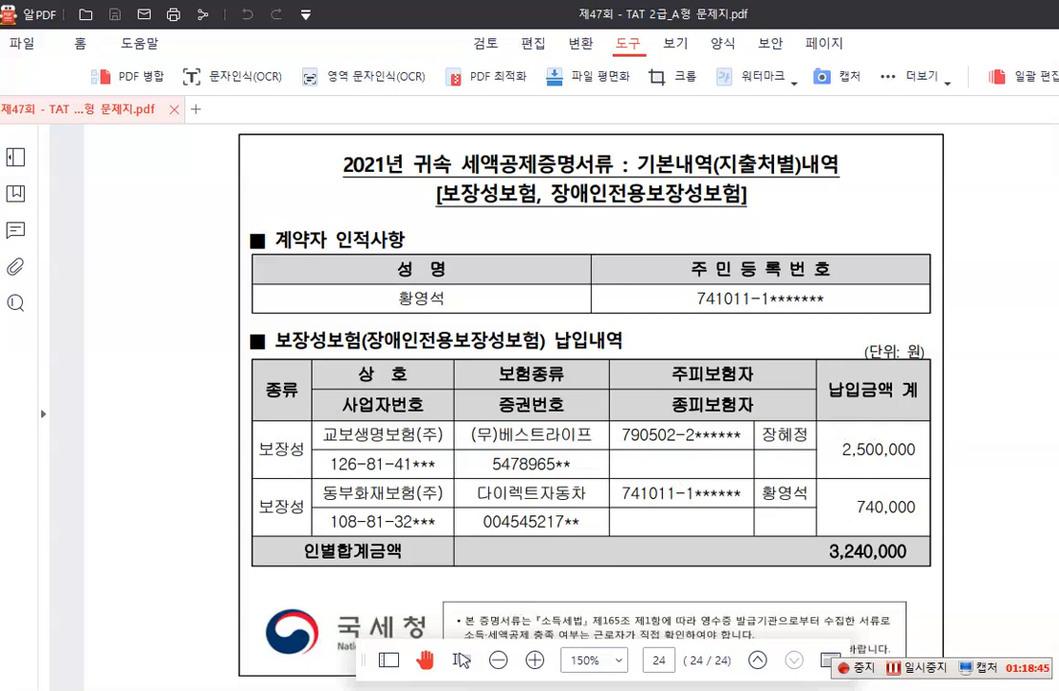
Return to the payroll program and enter 2,500,000 as the 배우자's 국세청 보장성 보험료 in 소득공제
key(alt+Tab)
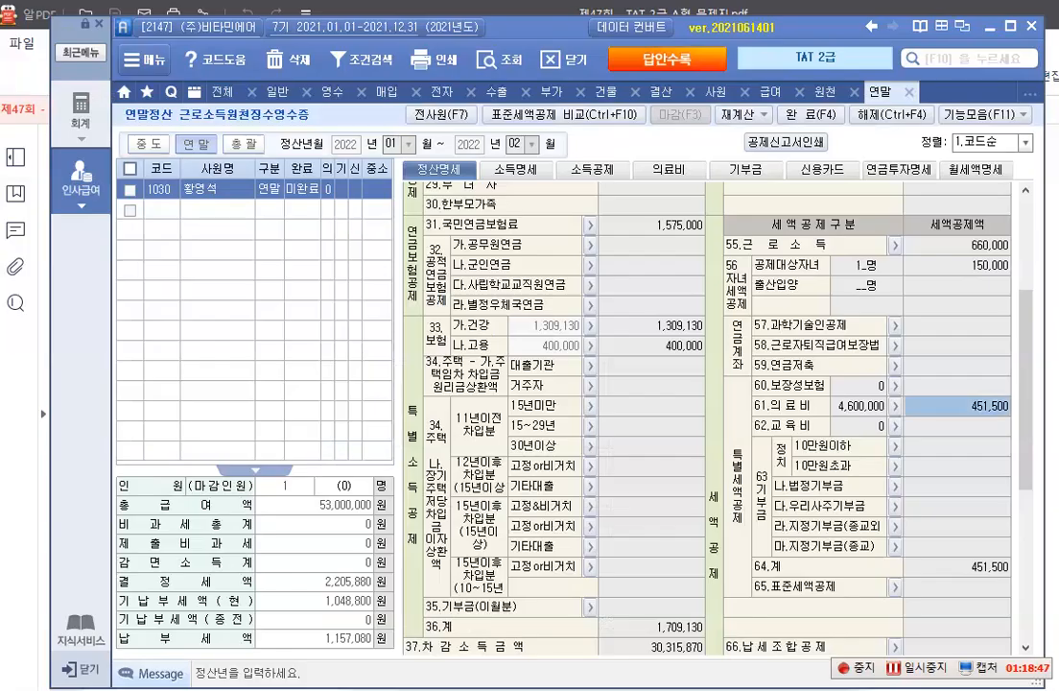
click(591, 173)
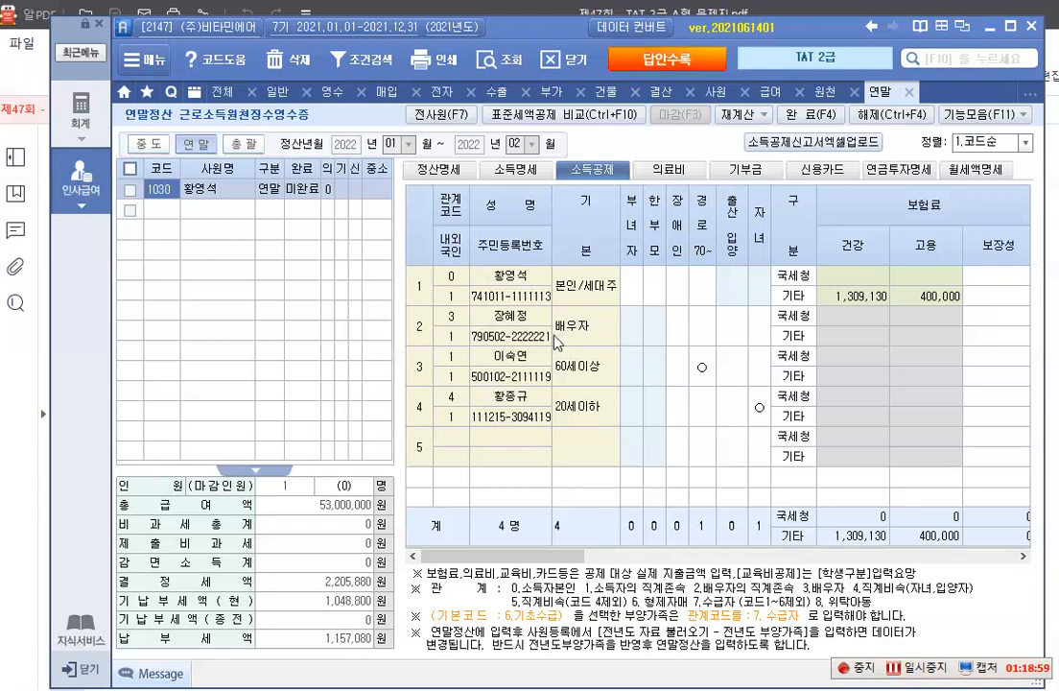
click(1025, 555)
click(1024, 556)
click(861, 320)
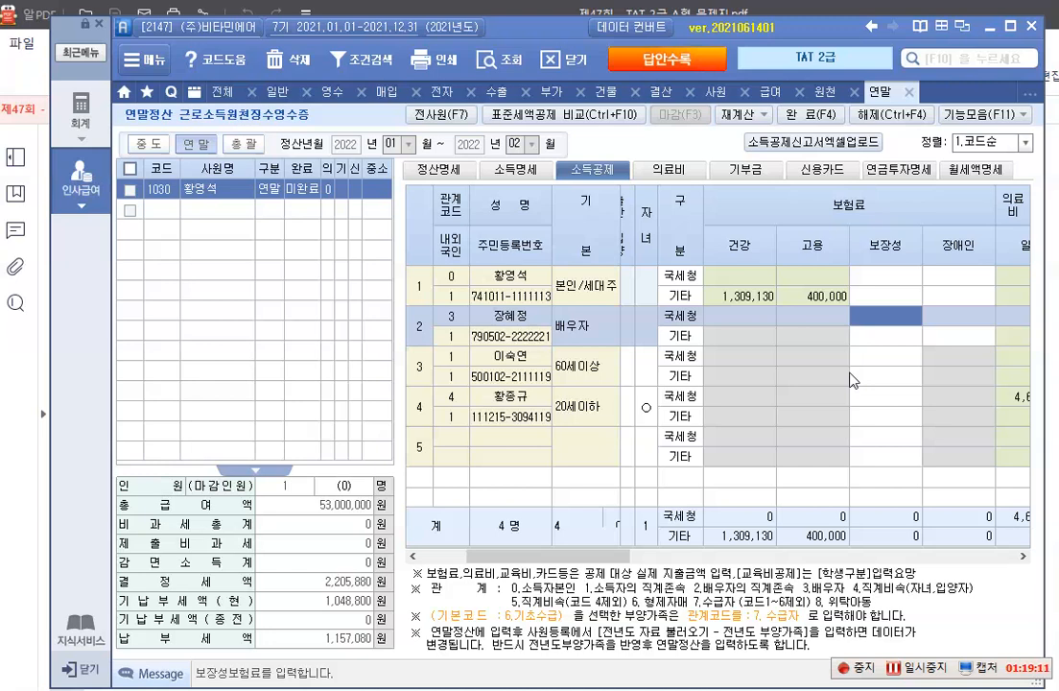
text(2500000)
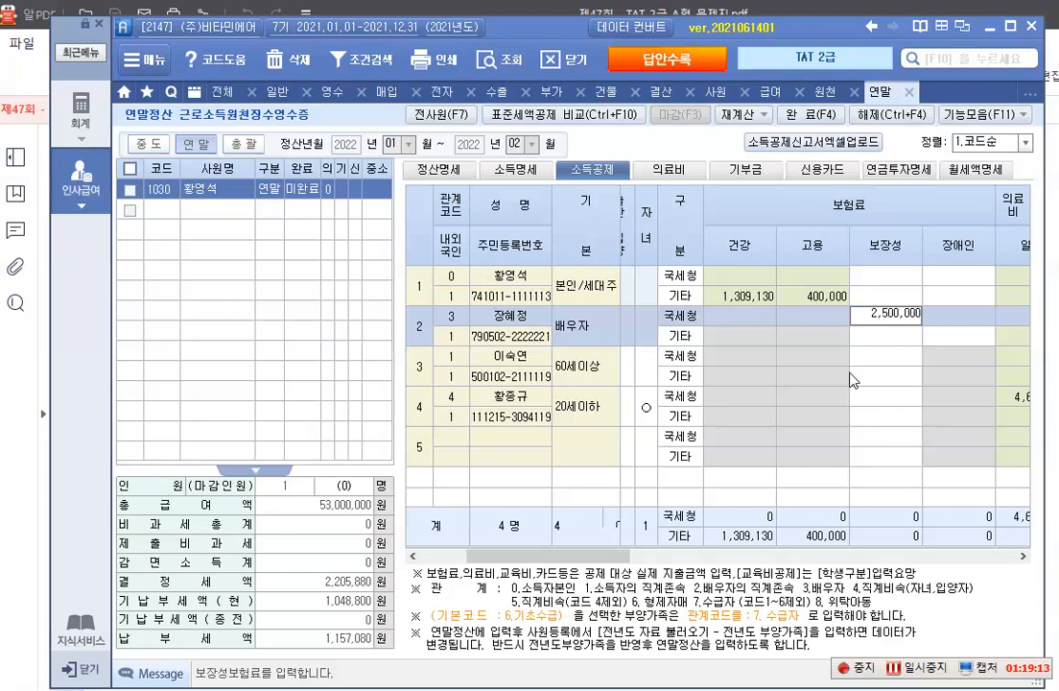
key(Return)
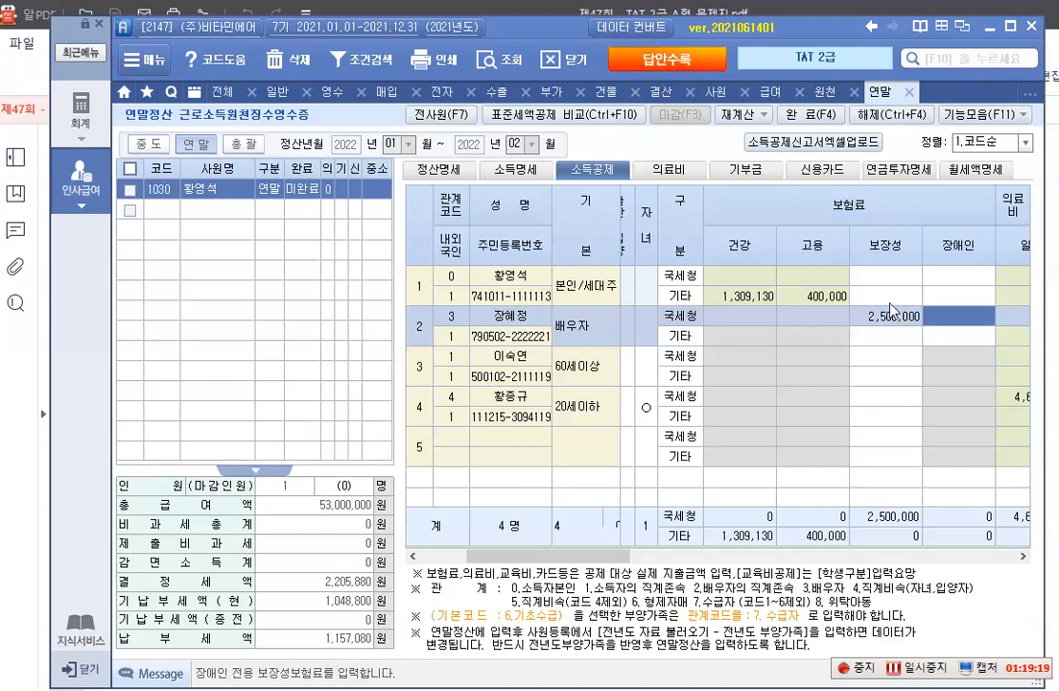
Enter 740,000 as the 국세청 보장성 보험료 in the 본인/세대주 row
click(879, 275)
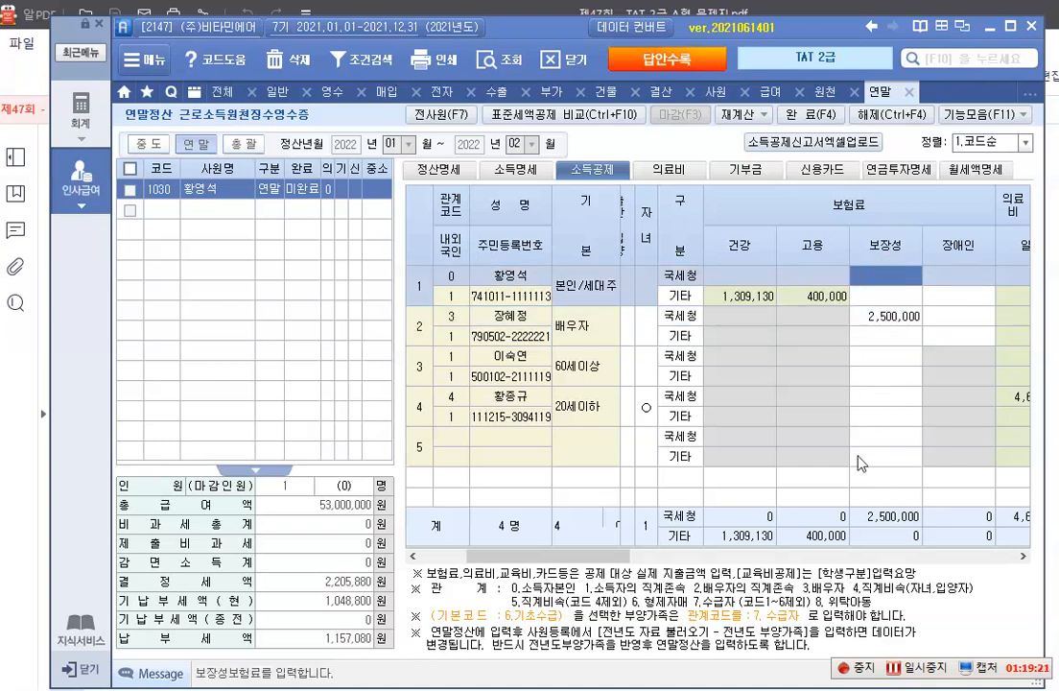
text(740)
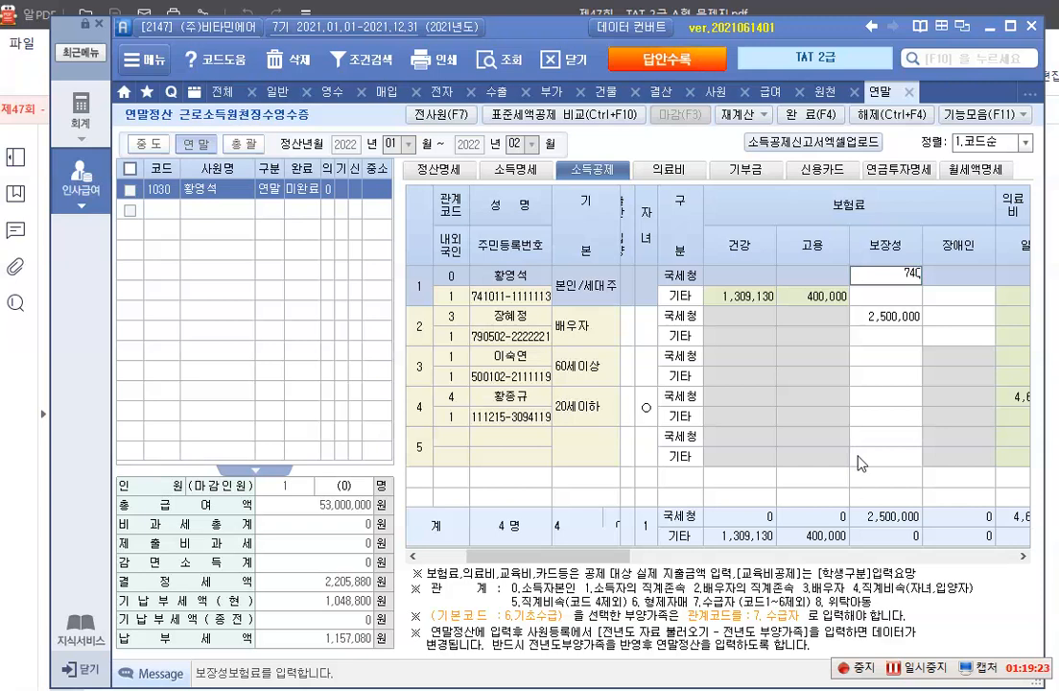
text(,000)
key(Return)
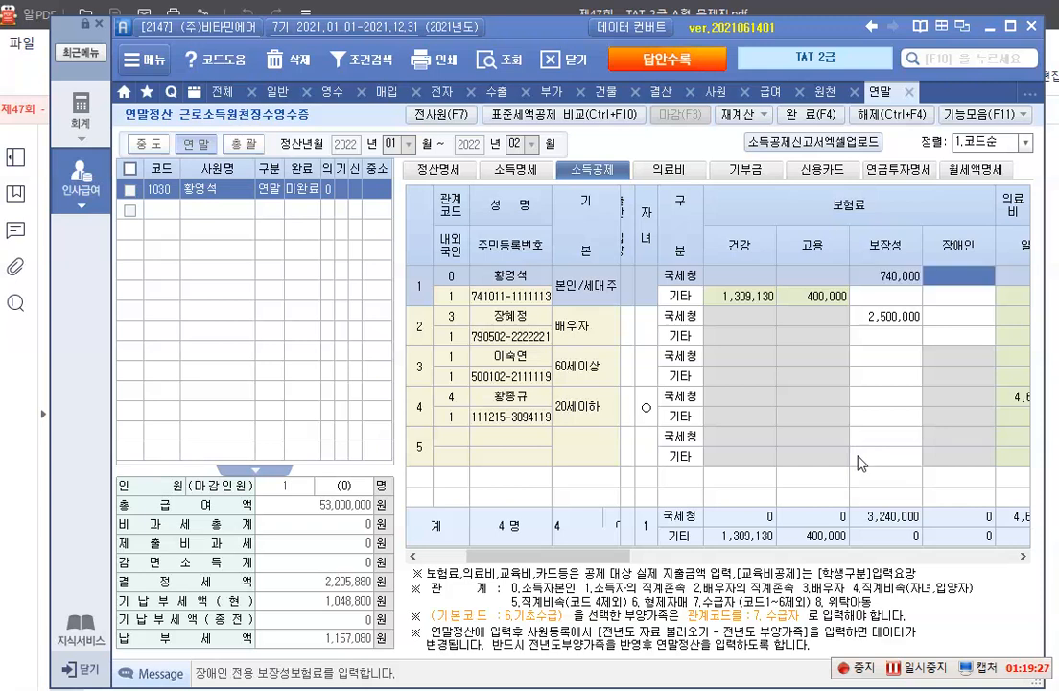
Check the 60.보장성보험 amount and its 세액공제액 in 정산명세
click(444, 175)
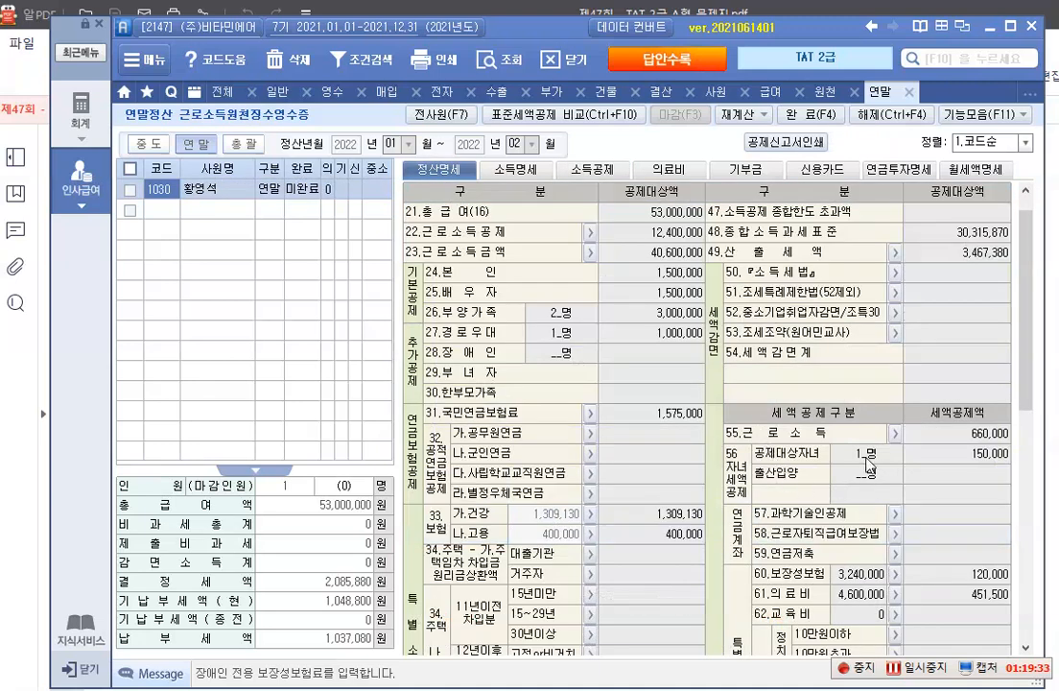
scroll(818, 542, down, 4)
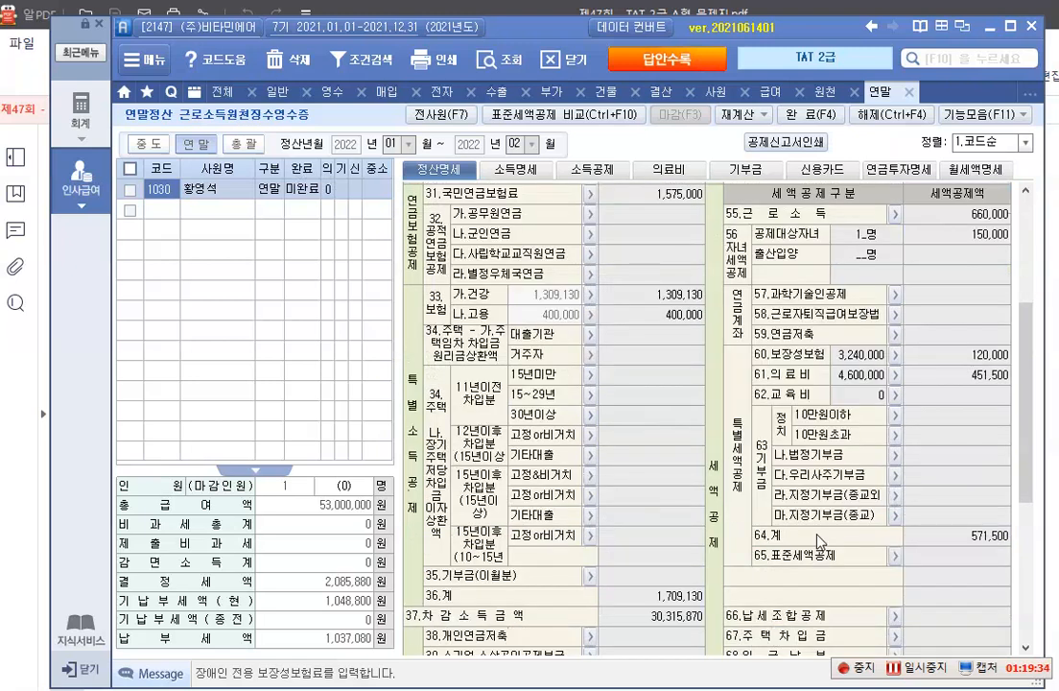
click(843, 354)
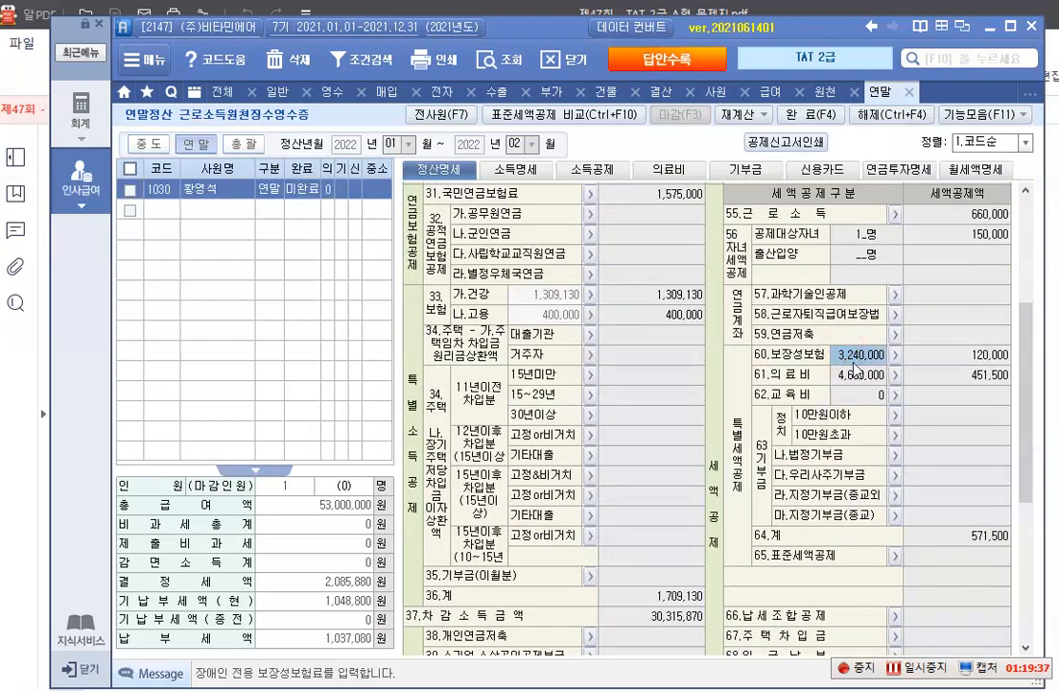
click(950, 359)
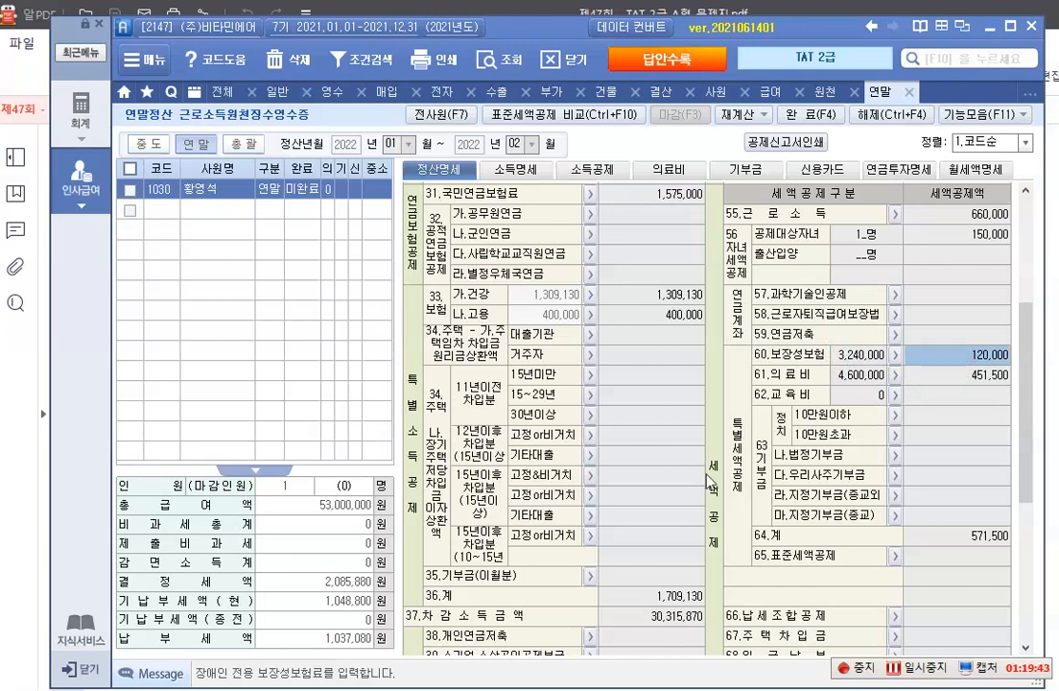
Switch to the exam PDF and examine the 교육비 certificate for the student, the school type and the amount paid
key(alt+Tab)
scroll(470, 468, down, 5)
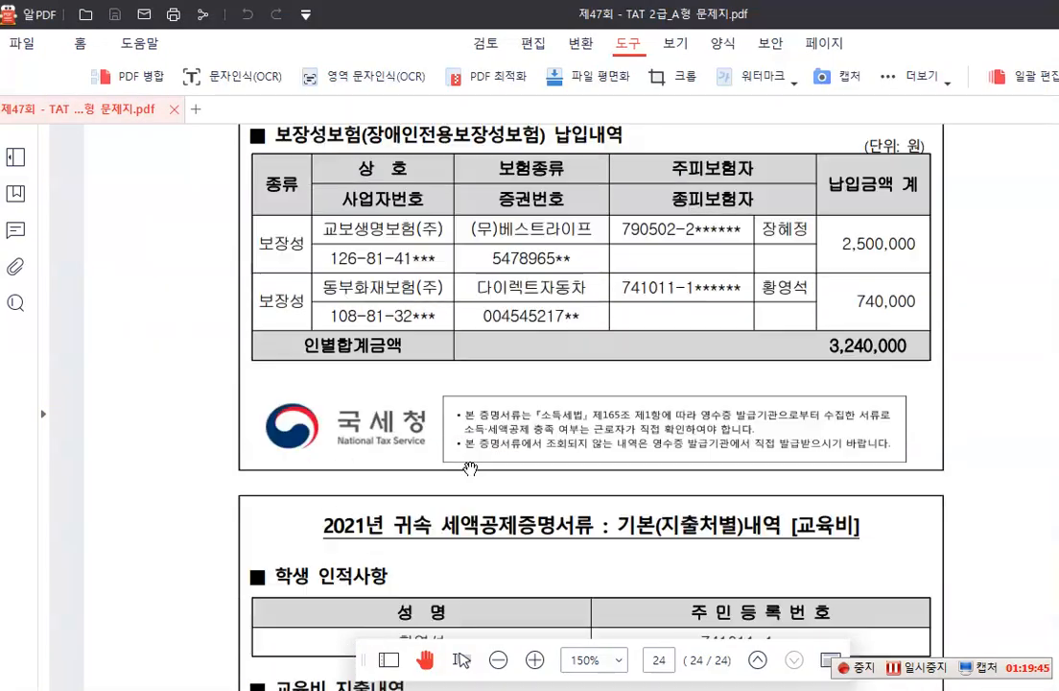
scroll(470, 468, down, 2)
scroll(470, 469, up, 2)
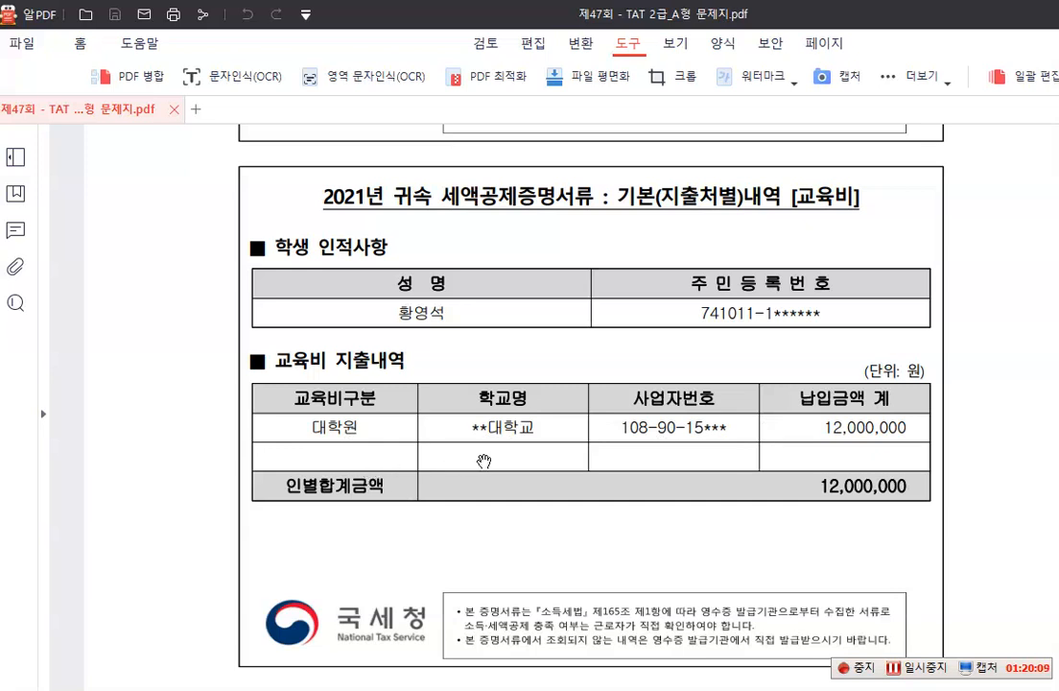
mouse_move(463, 660)
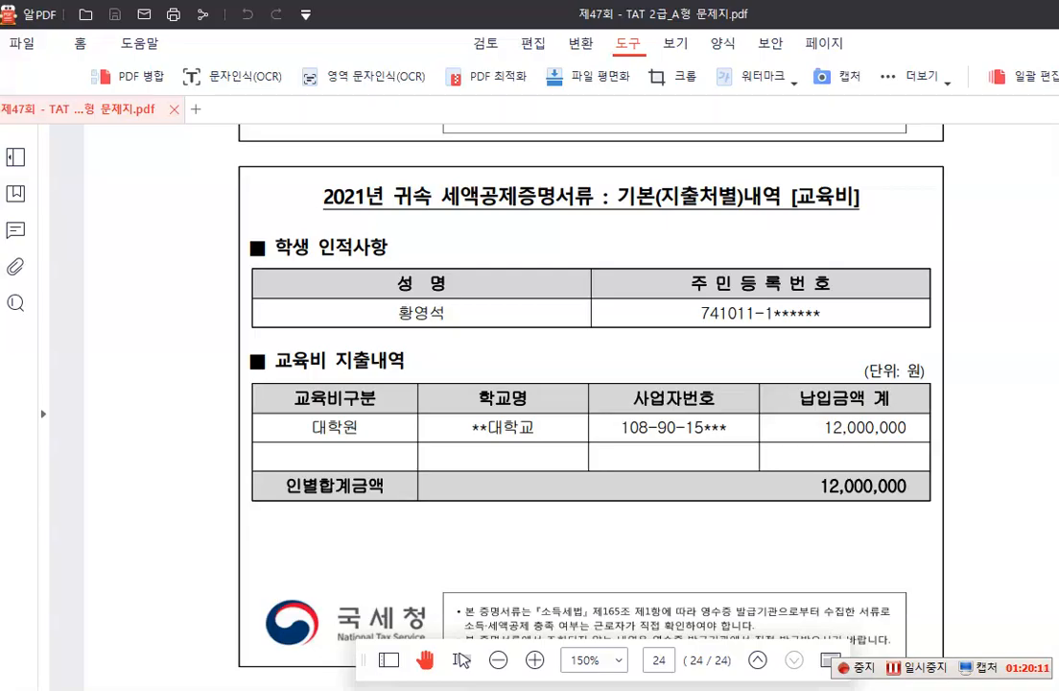
Return to the payroll program and enter 12,000,000 as the 본인's 국세청 일반 교육비 in 소득공제
key(alt+Tab)
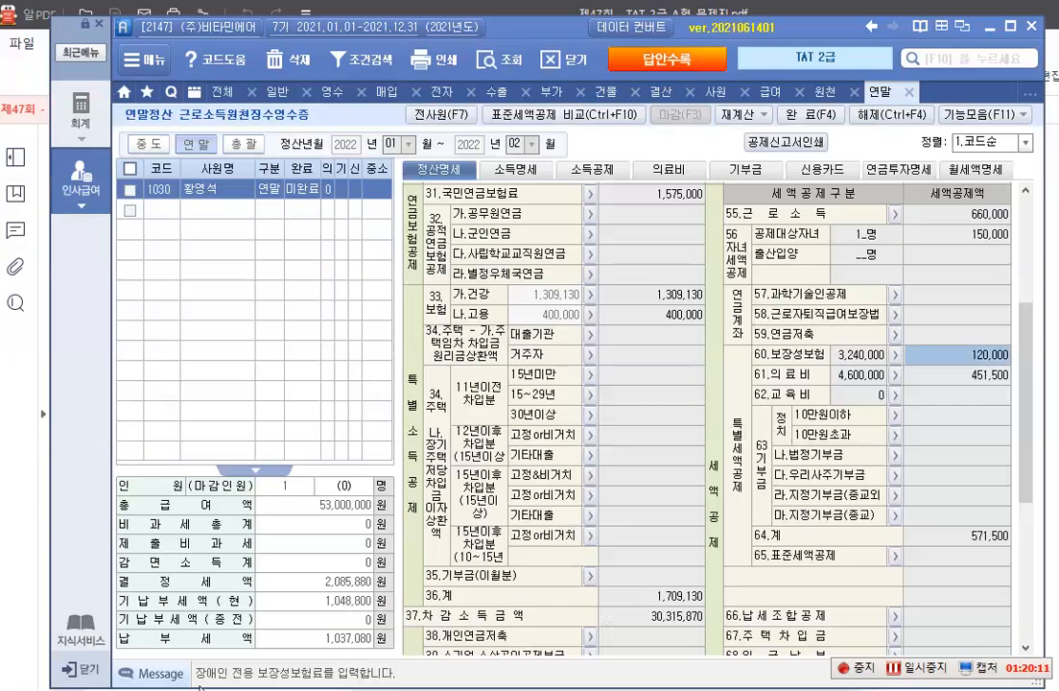
click(583, 171)
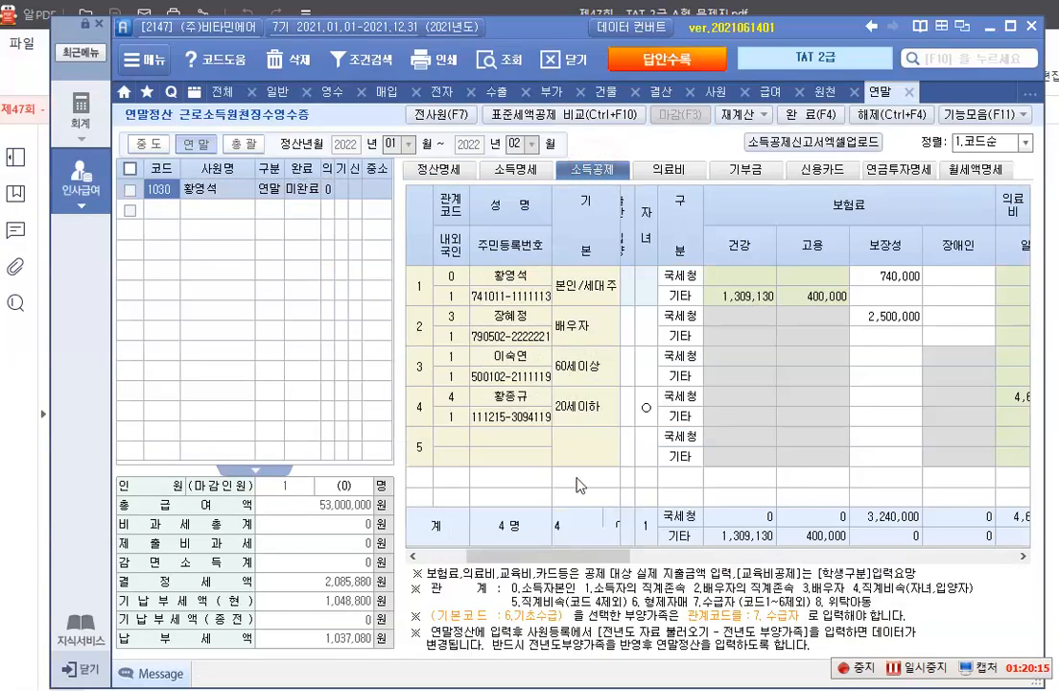
click(1022, 556)
drag(1023, 558, 1022, 558)
click(1023, 558)
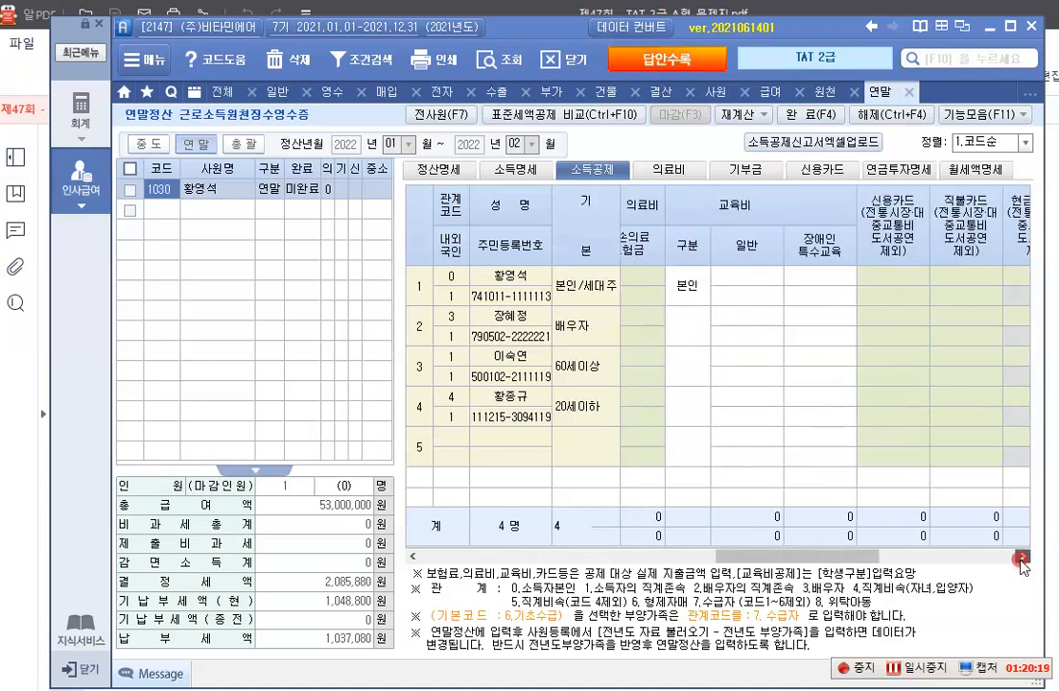
click(1022, 557)
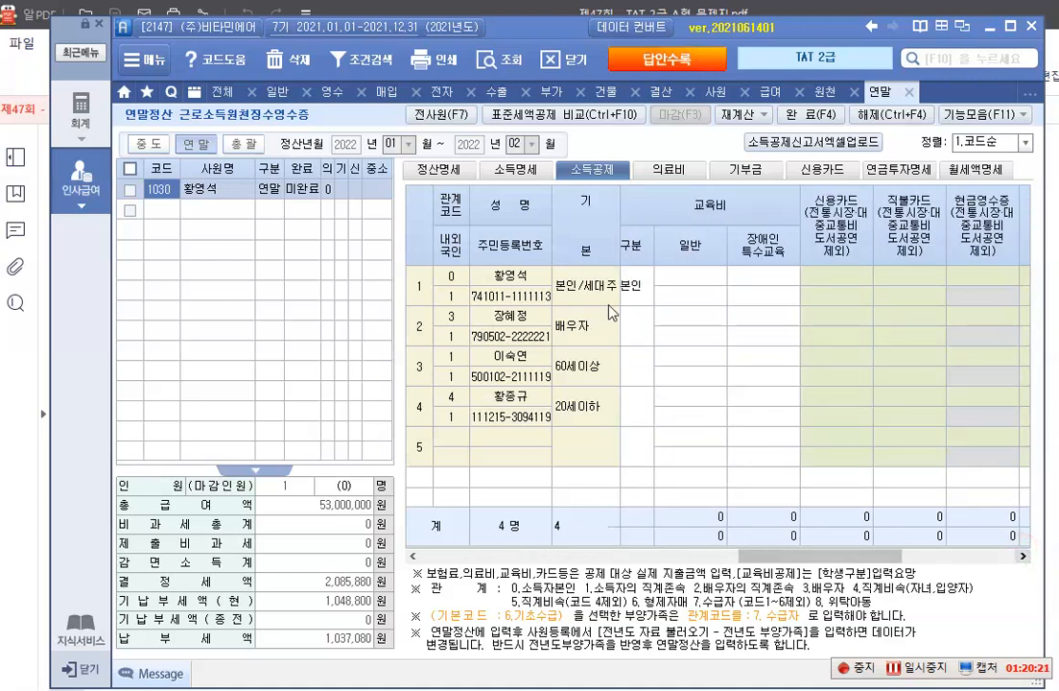
click(686, 278)
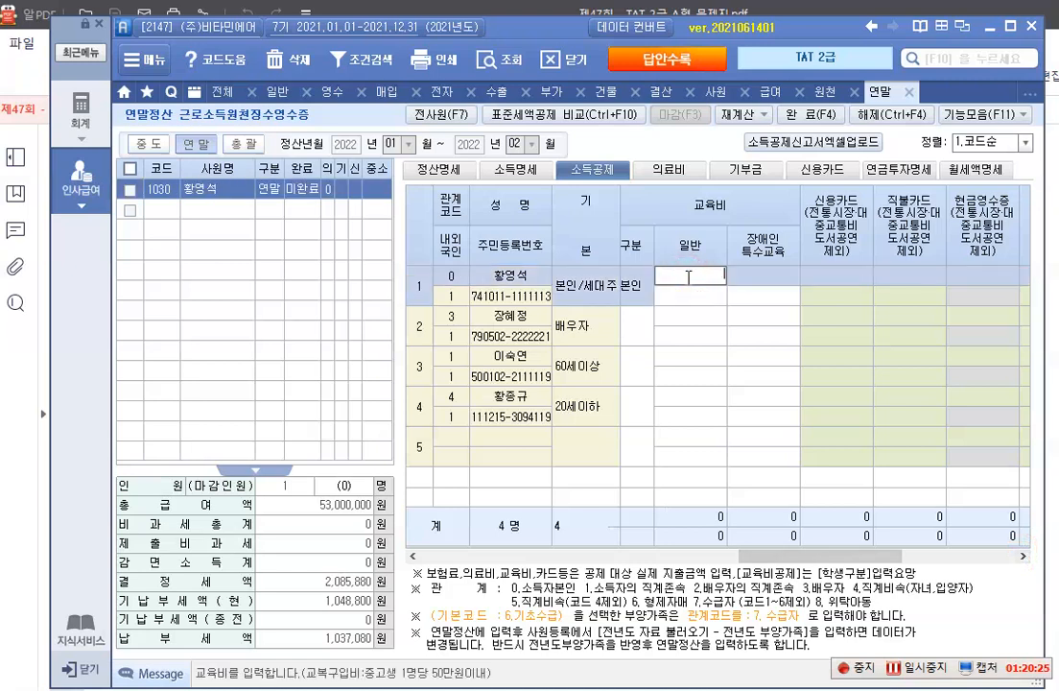
click(691, 277)
text(12000000)
key(Return)
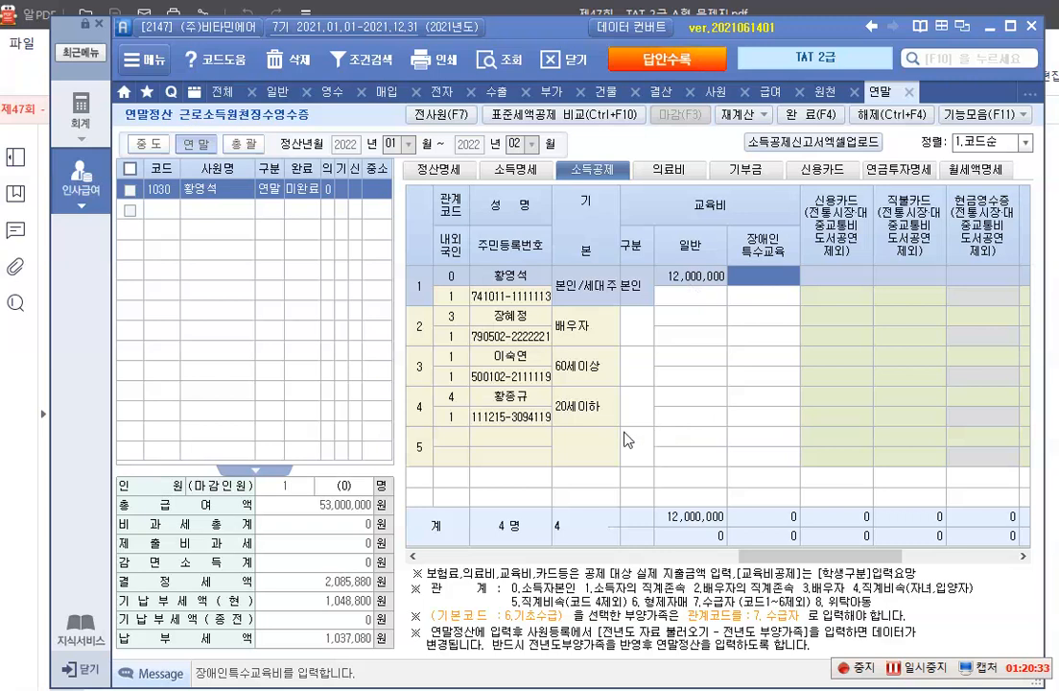
Review the 62.교육비 credit, the 결정세액 and the 차감징수세액 in 정산명세
click(439, 169)
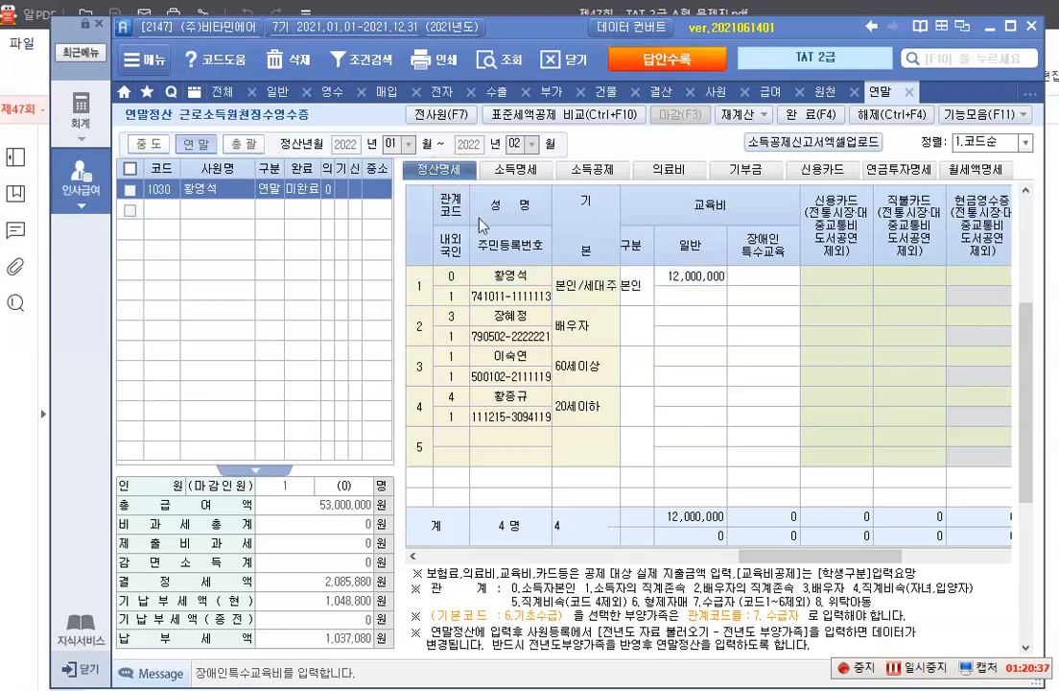
scroll(885, 469, down, 5)
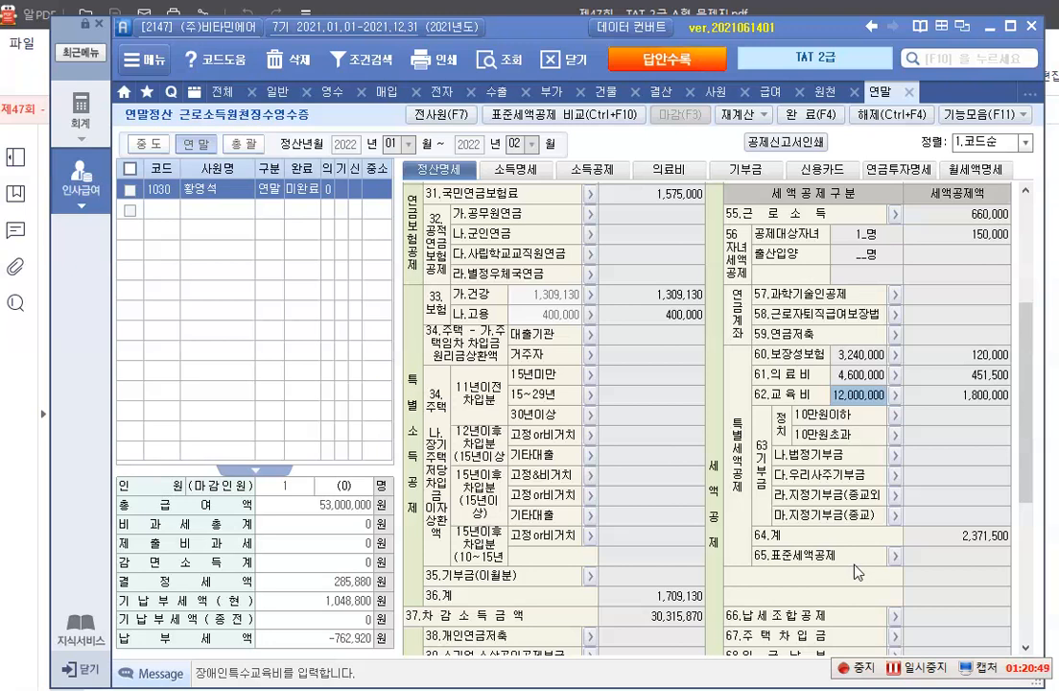
scroll(854, 566, down, 6)
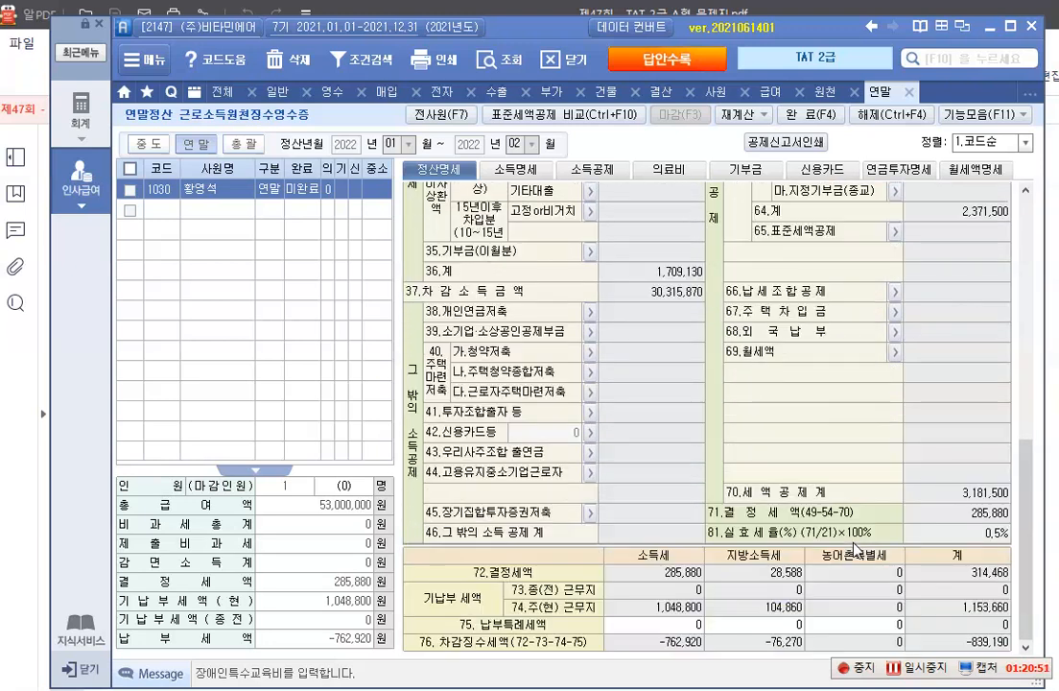